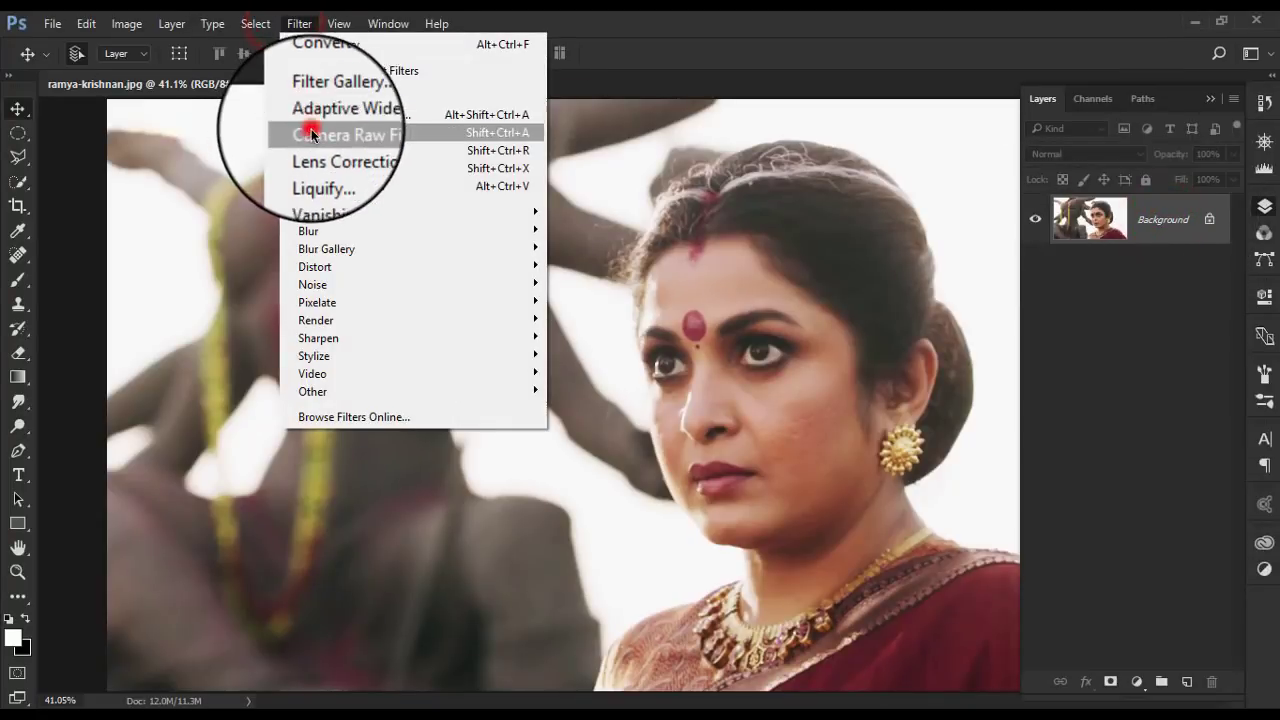
# - Apply Camera Raw Auto tone (exposure +0.35, highlights -49, shadows +49) with a slight Clarity boost
pyautogui.click(305, 130)
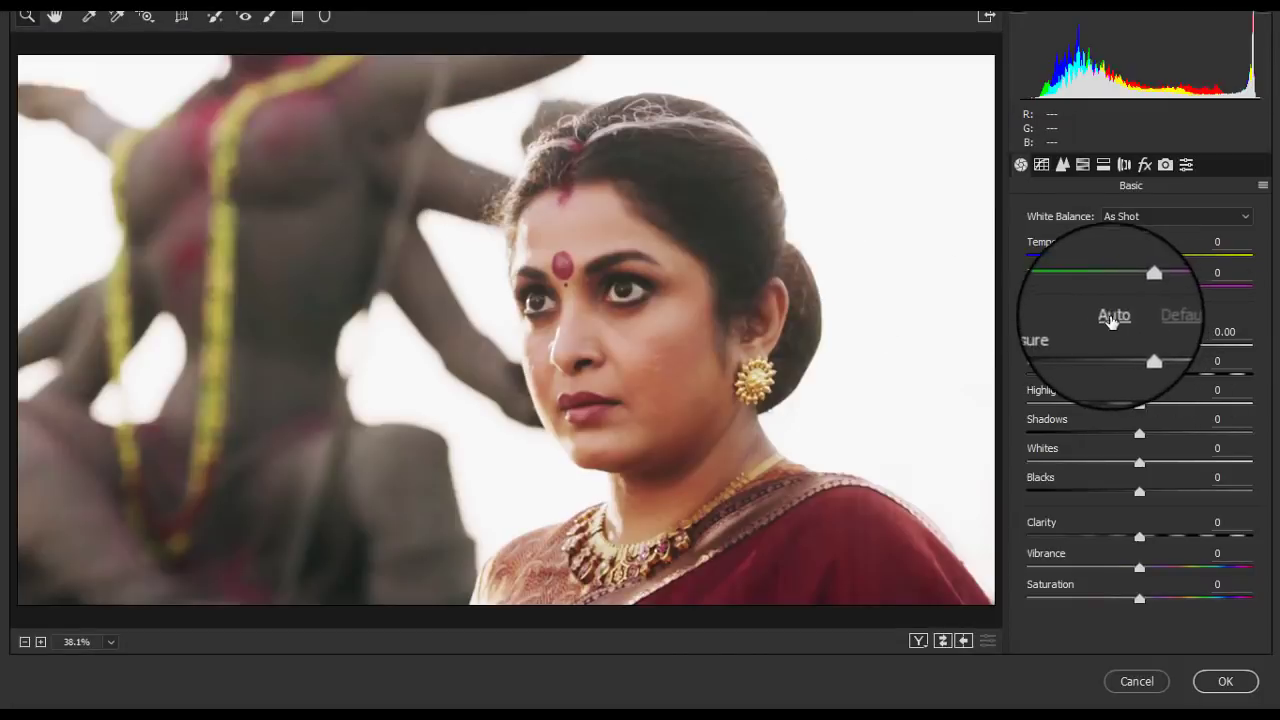
pyautogui.click(1112, 315)
pyautogui.moveTo(1140, 535); pyautogui.dragTo(1150, 535)
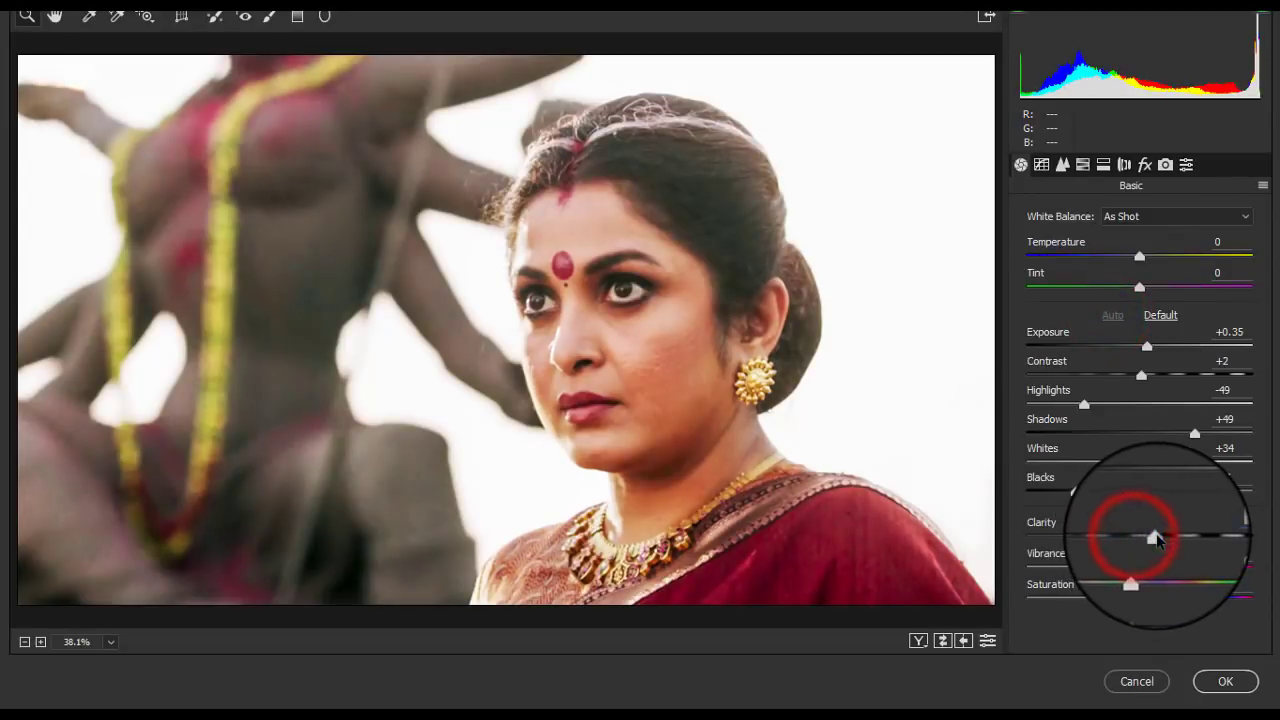
pyautogui.click(1225, 681)
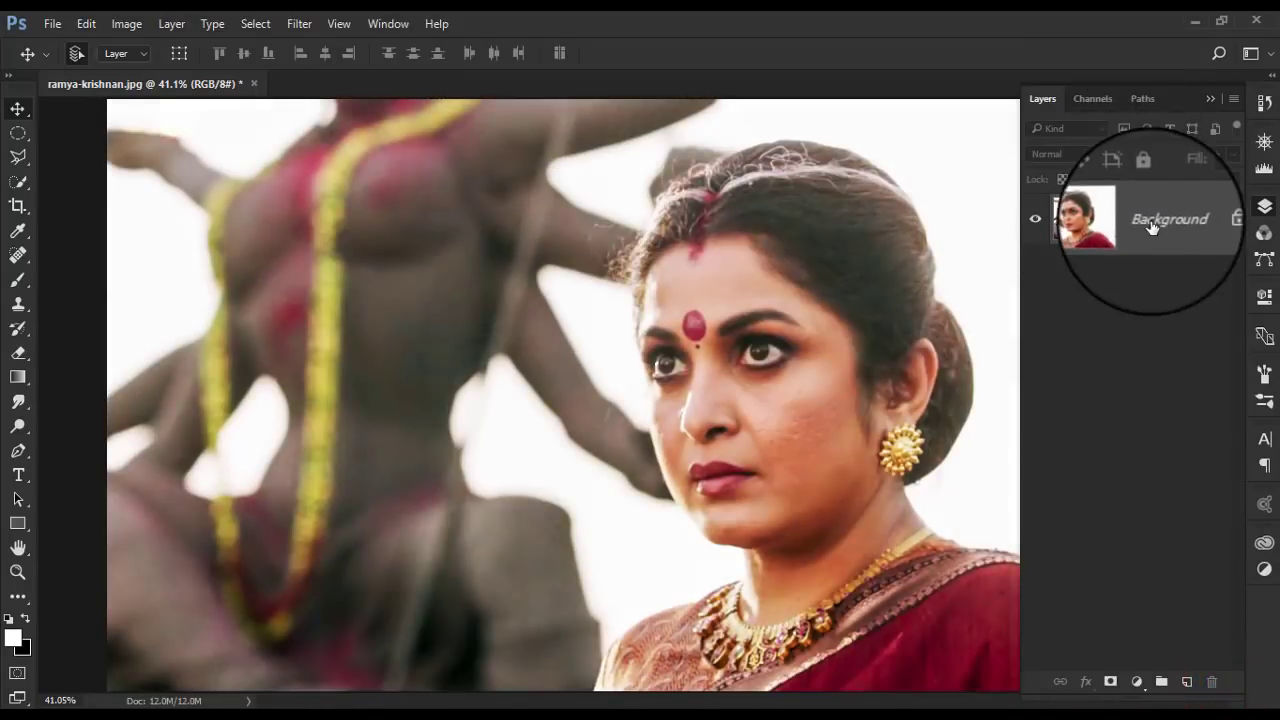
# - Duplicate the Background layer twice, creating Background copy and Background copy 2
pyautogui.rightClick(1150, 222)
pyautogui.click(1143, 257)
pyautogui.press('Return')
pyautogui.rightClick(1017, 210)
pyautogui.click(1028, 219)
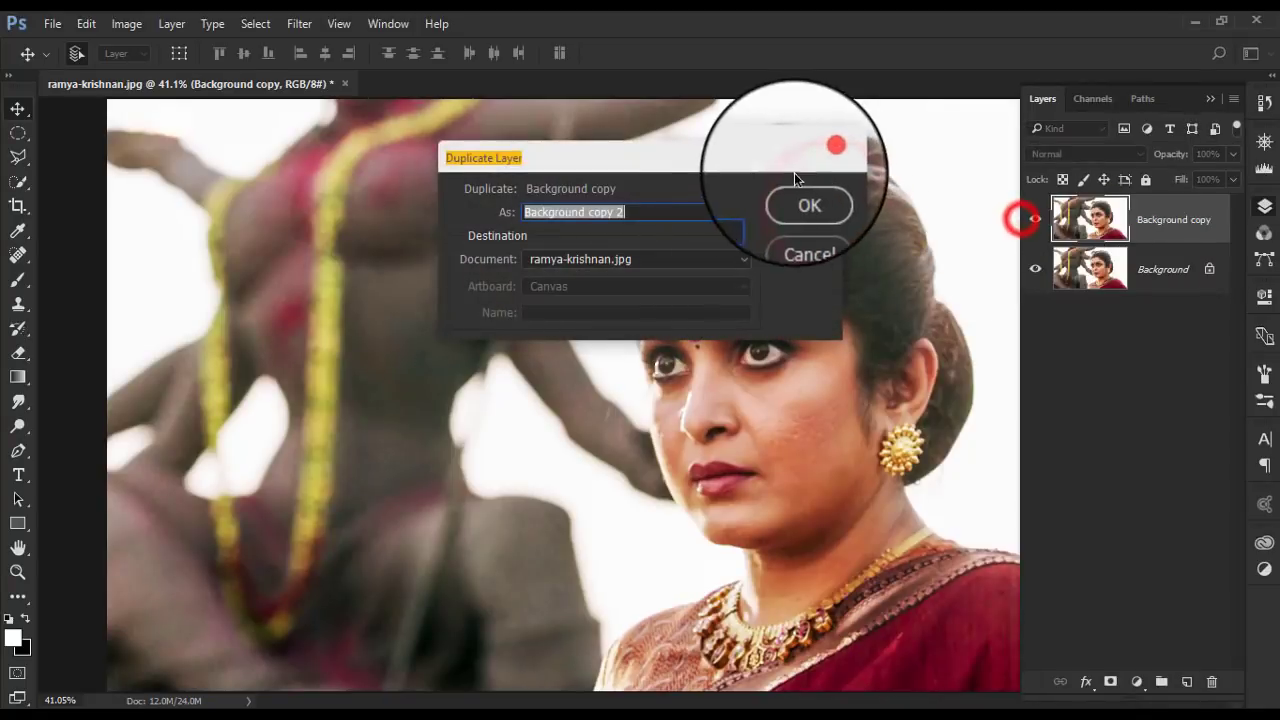
pyautogui.click(800, 198)
# - Choose the Artistic Cutout effect in the Filter Gallery and frame the face in the preview
pyautogui.click(299, 23)
pyautogui.click(300, 90)
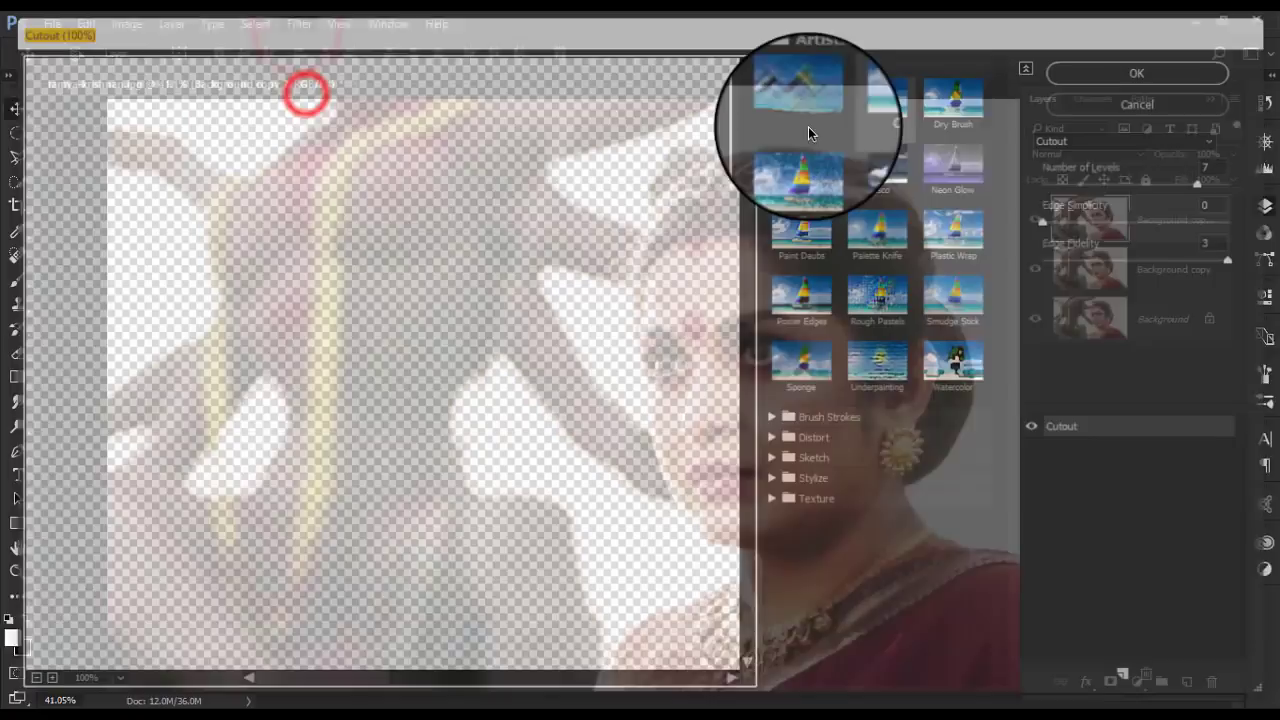
pyautogui.click(888, 105)
pyautogui.moveTo(569, 229); pyautogui.dragTo(191, 309)
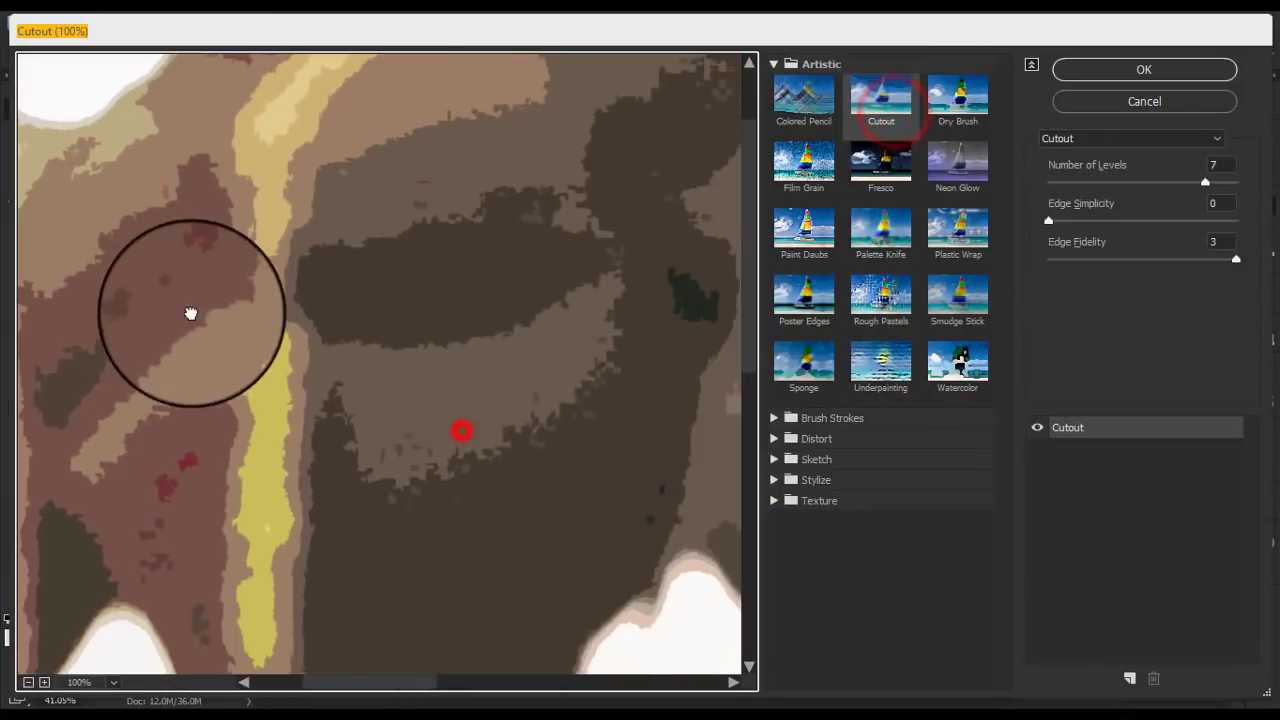
pyautogui.keyDown('alt'); pyautogui.click(480, 377); pyautogui.keyUp('alt')
pyautogui.keyDown('ctrl'); pyautogui.click(505, 408); pyautogui.keyUp('ctrl')
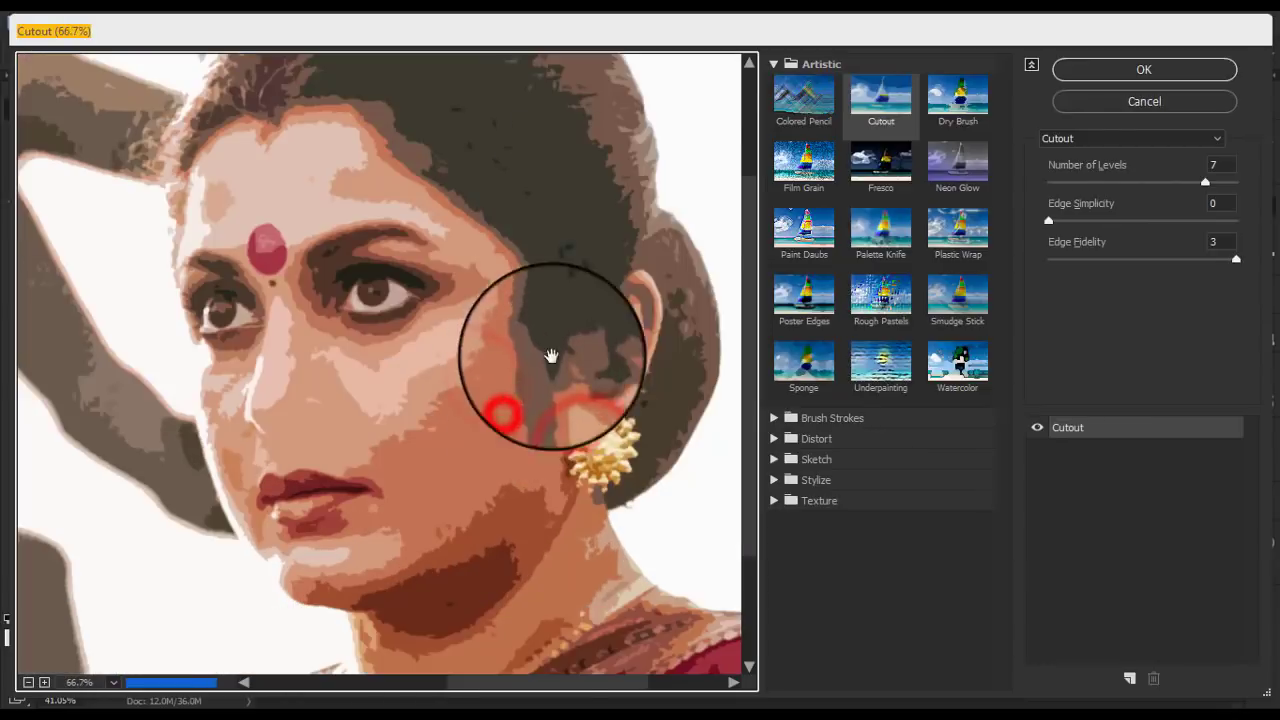
pyautogui.click(900, 105)
# - Tune Cutout levels, Edge Simplicity 0 and Edge Fidelity 3, and apply it to the top copy
pyautogui.moveTo(1205, 182); pyautogui.dragTo(1238, 188)
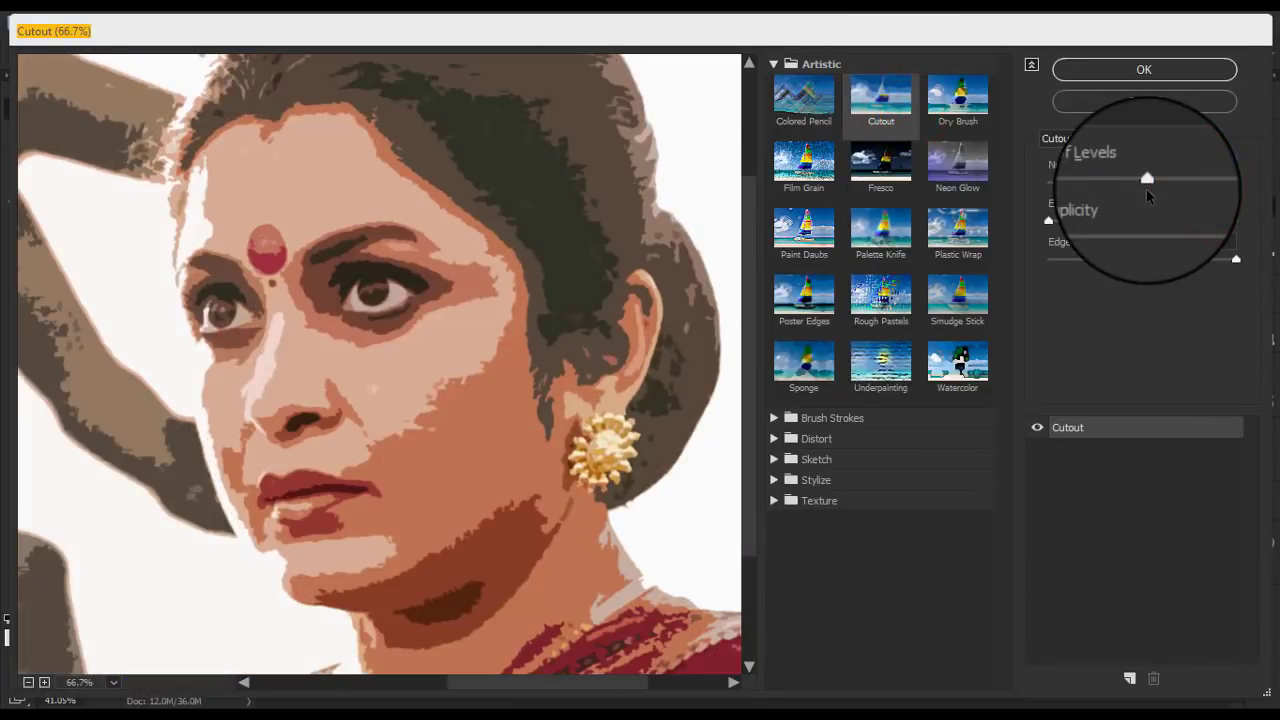
pyautogui.moveTo(1146, 188); pyautogui.dragTo(1234, 184)
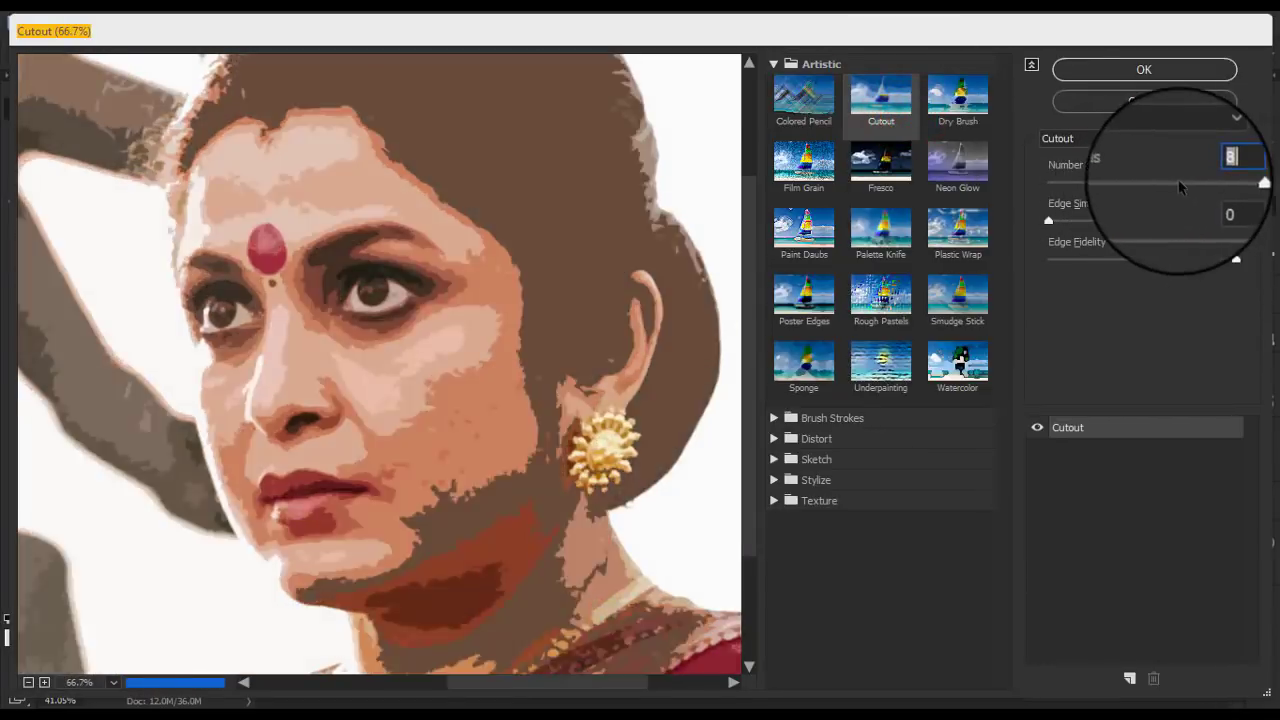
pyautogui.click(1152, 190)
pyautogui.moveTo(1148, 185); pyautogui.dragTo(1134, 185)
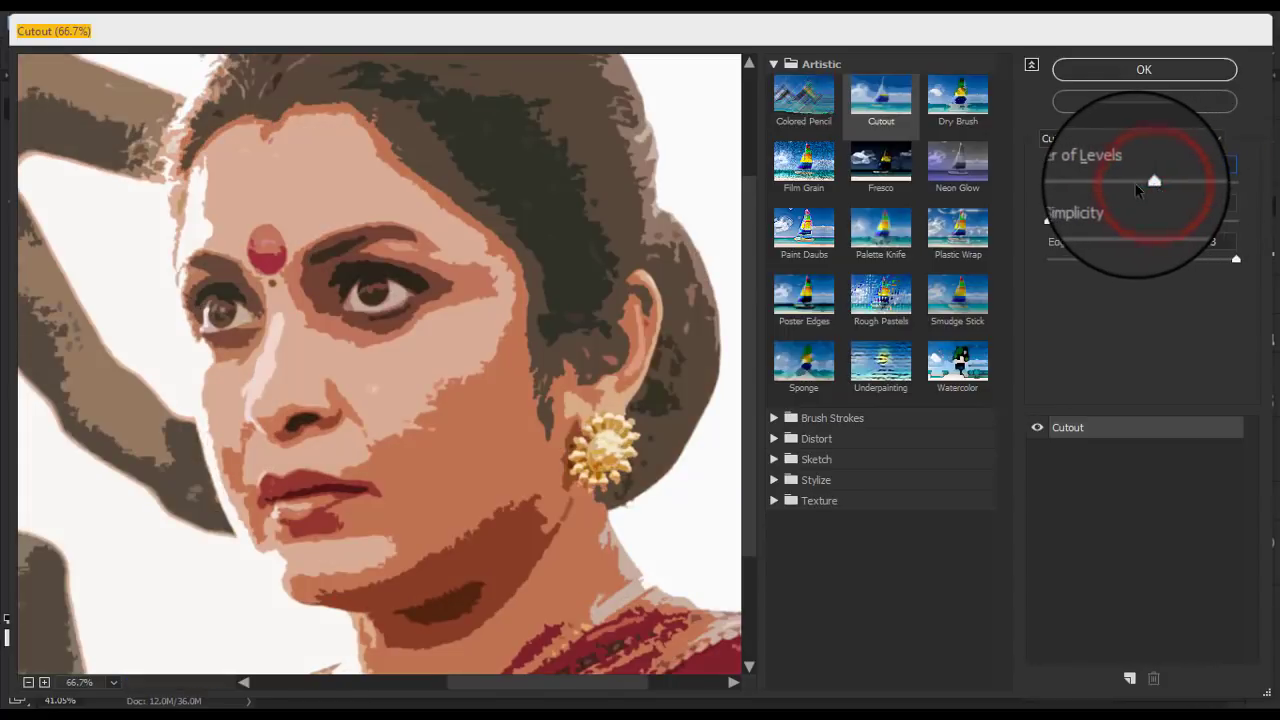
pyautogui.click(1188, 262)
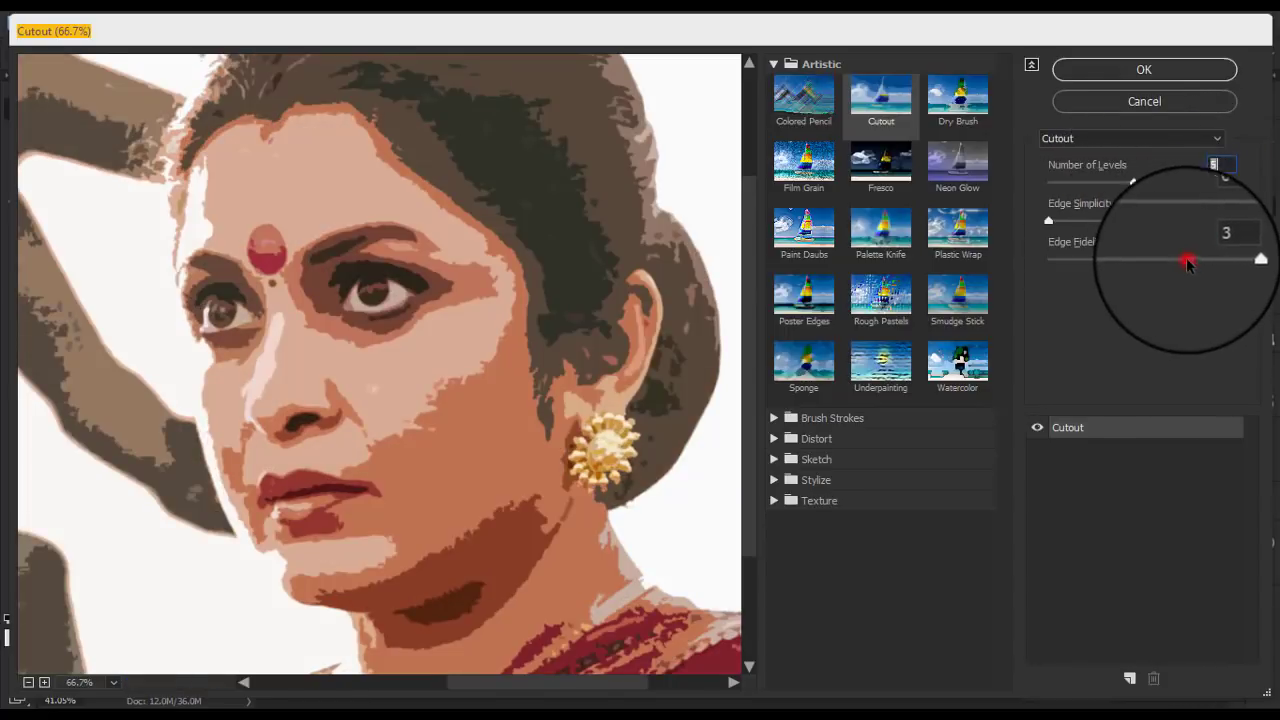
pyautogui.click(1140, 69)
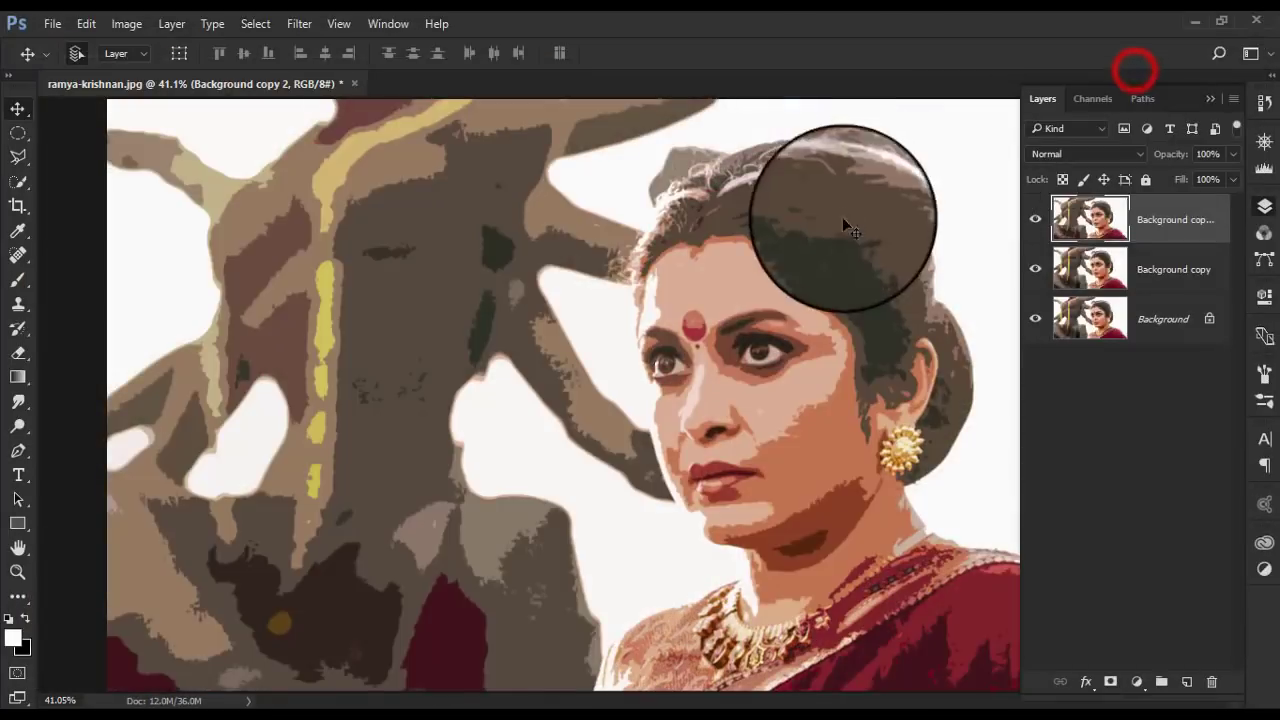
# - Use Match Color to set Luminance 109 and Color Intensity 120 on the cutout layer
pyautogui.scroll(2, 830, 350)
pyautogui.click(126, 23)
pyautogui.click(143, 63)
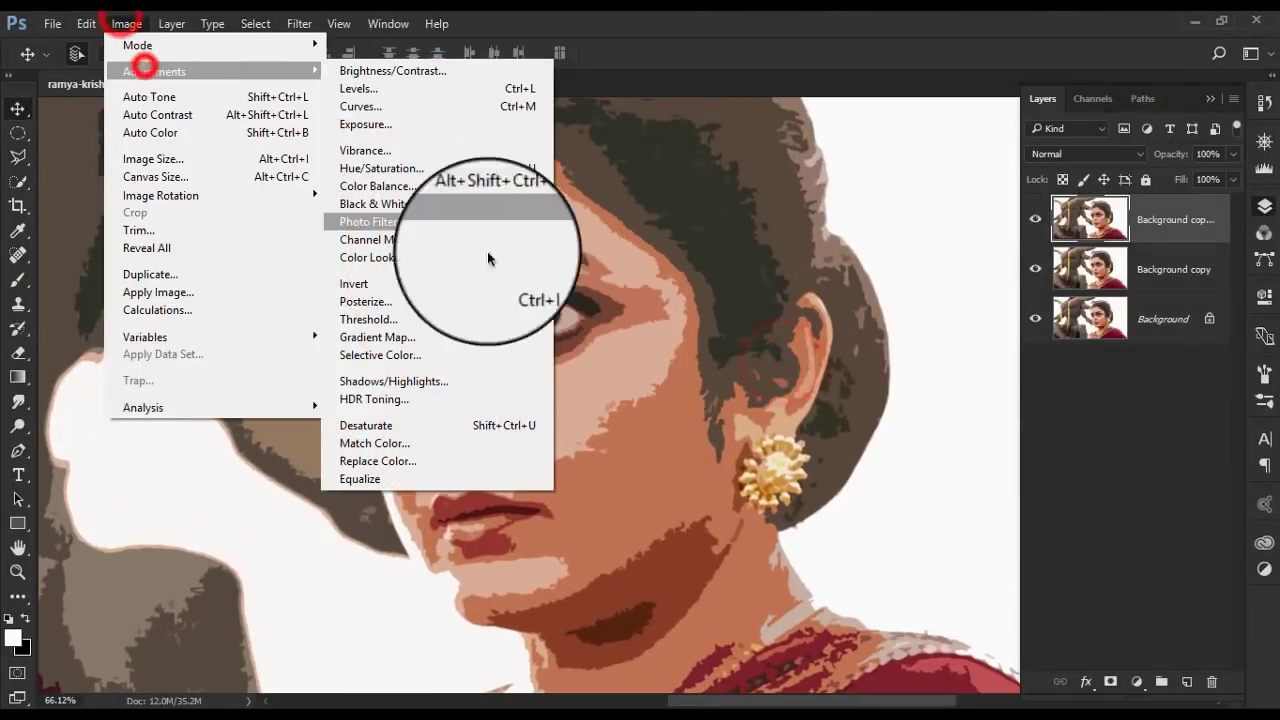
pyautogui.click(455, 440)
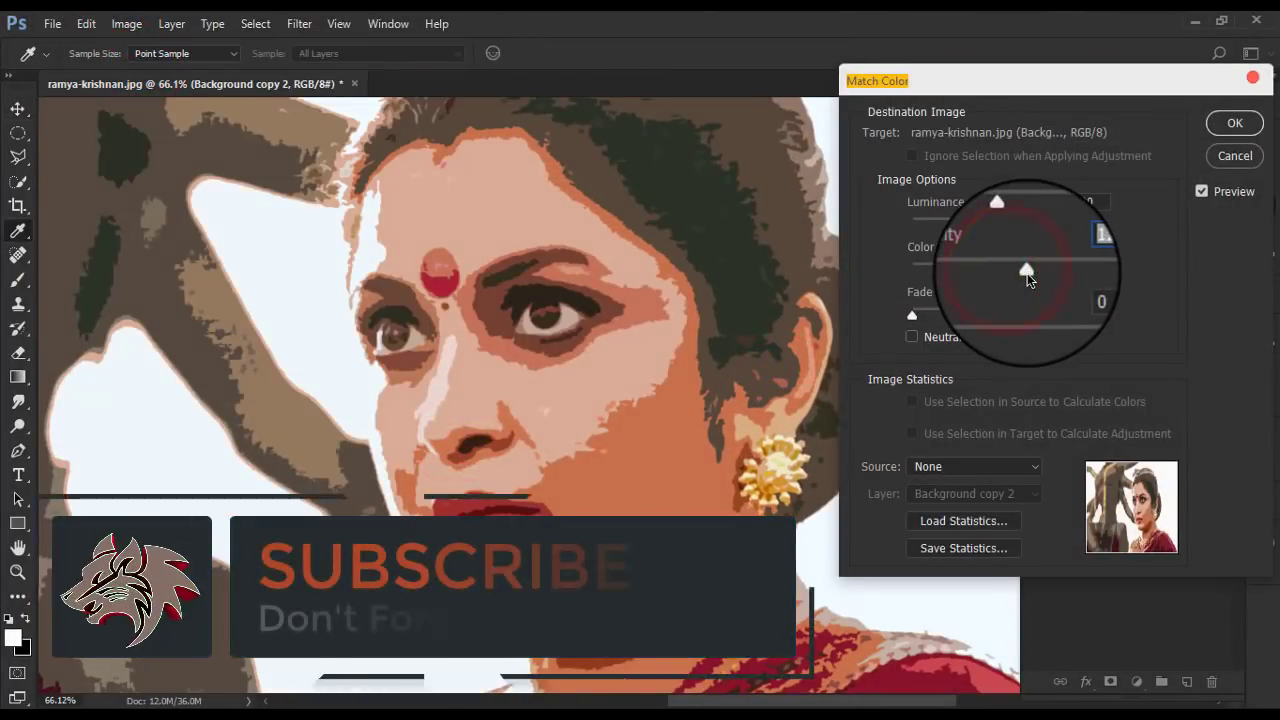
pyautogui.click(1015, 229)
pyautogui.click(1235, 122)
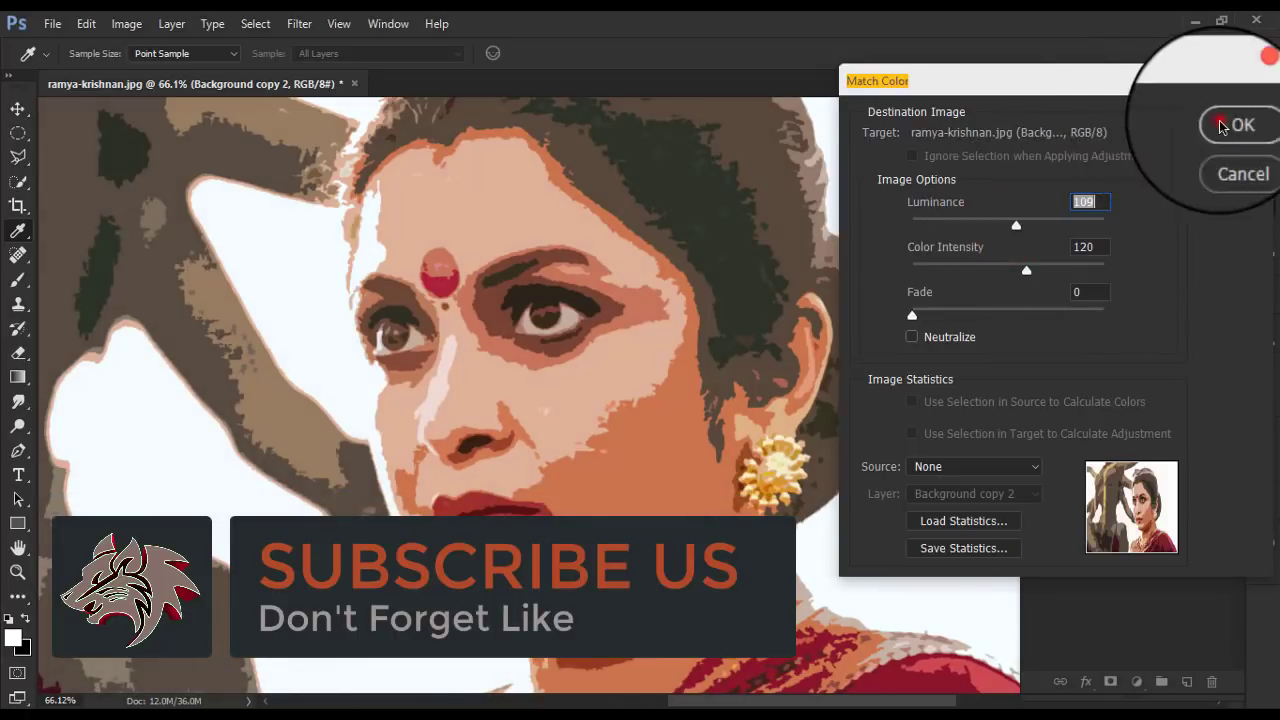
# - Blend the top cutout layer in Soft Light at 50% opacity
pyautogui.press('v')
pyautogui.moveTo(889, 230); pyautogui.dragTo(880, 345)
pyautogui.scroll(-2, 851, 310)
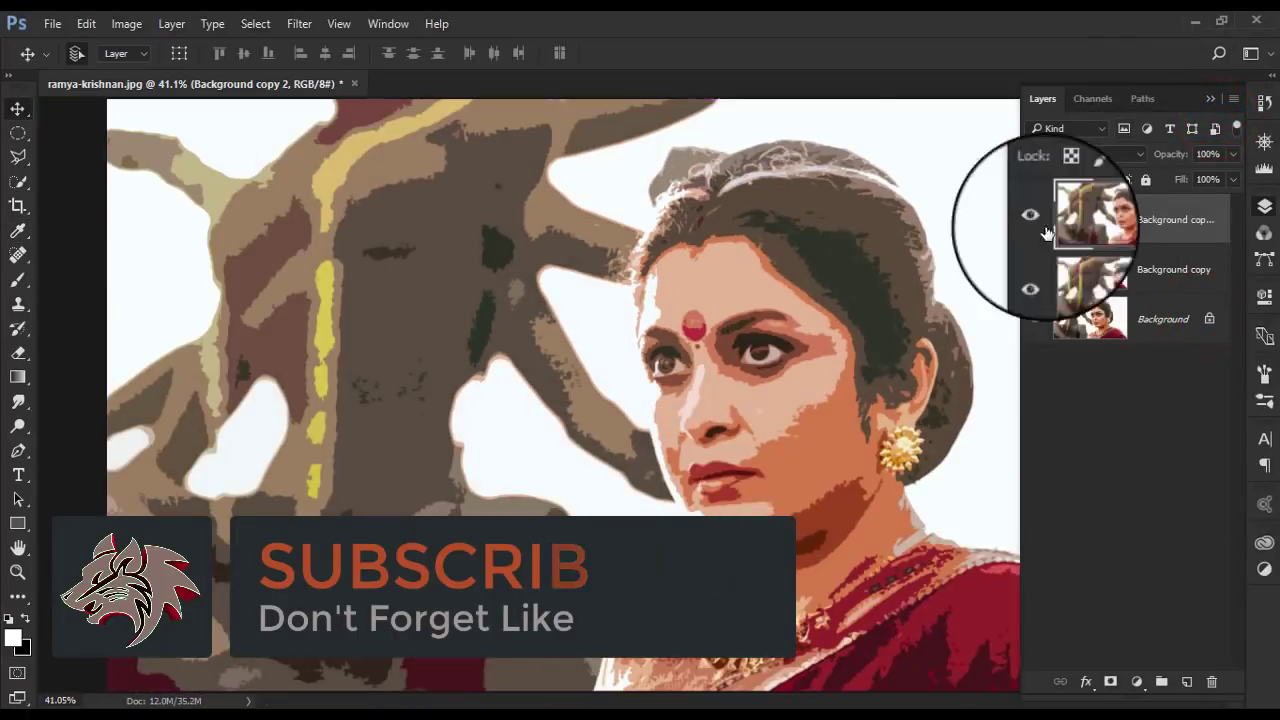
pyautogui.click(1086, 154)
pyautogui.click(1088, 352)
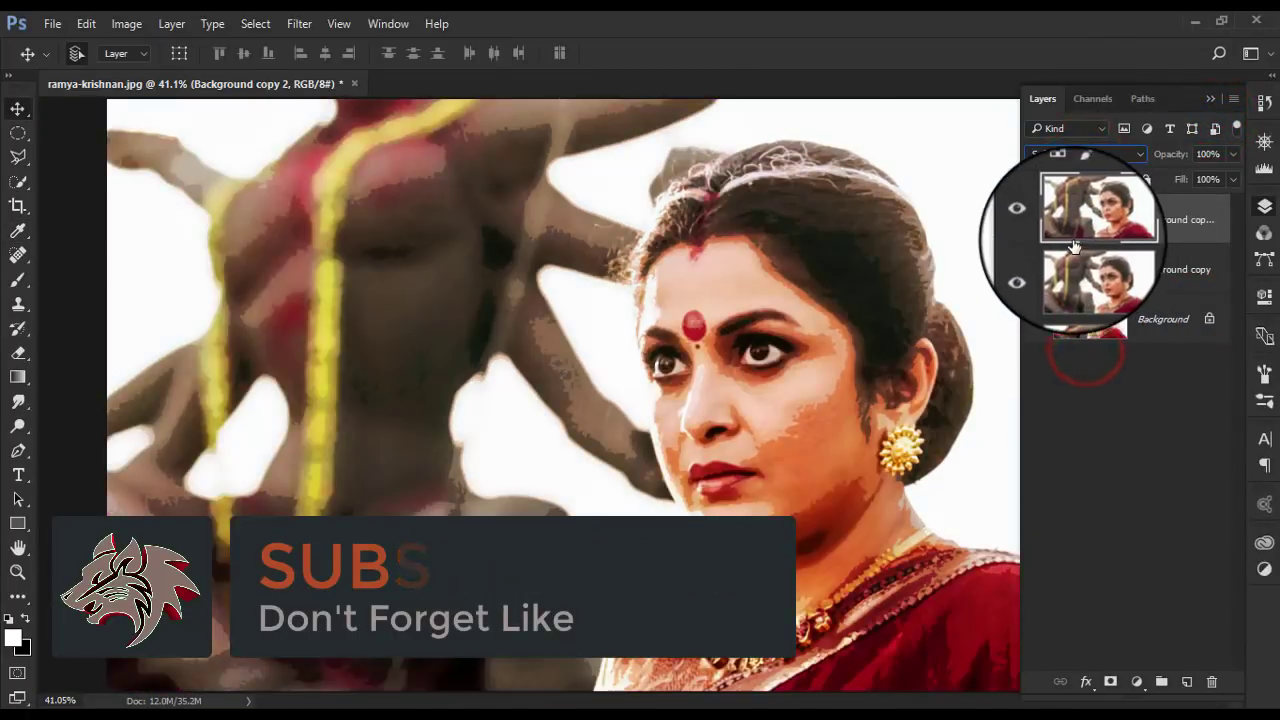
pyautogui.click(1201, 150)
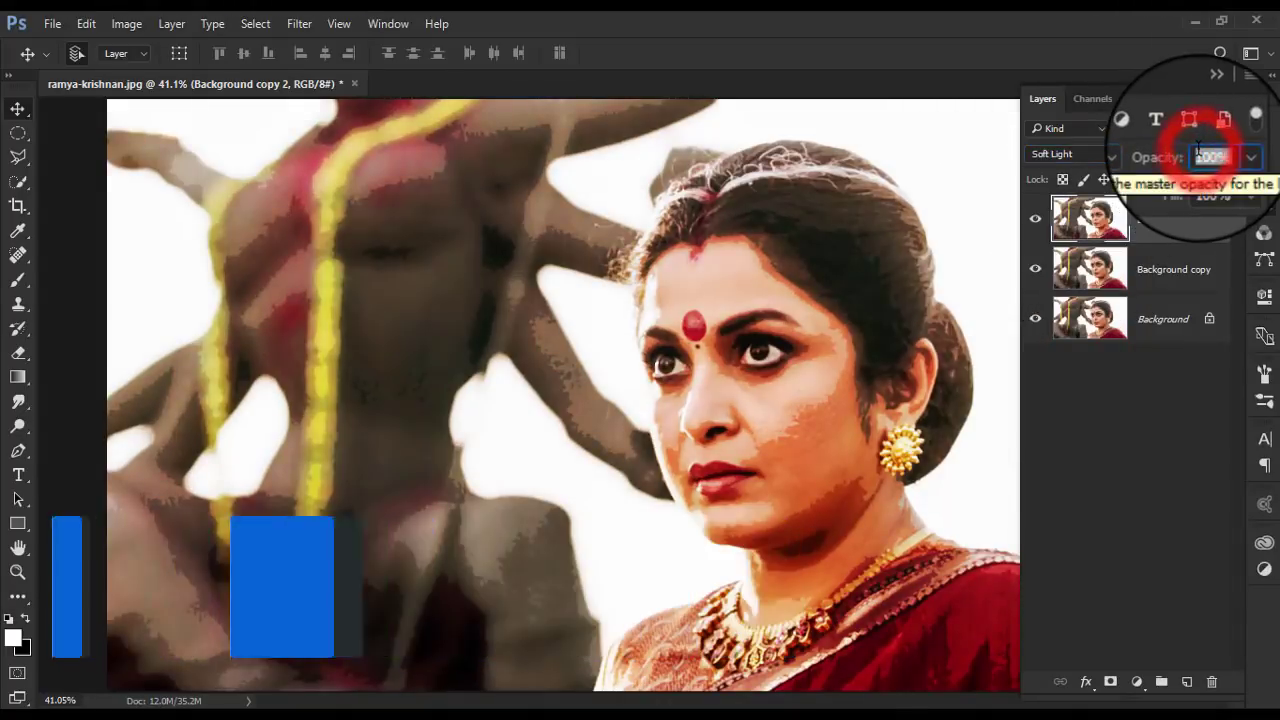
pyautogui.write('50')
# - Compare Overlay, keep Soft Light, and merge the cutout layer down
pyautogui.scroll(1, 831, 457)
pyautogui.scroll(2, 831, 457)
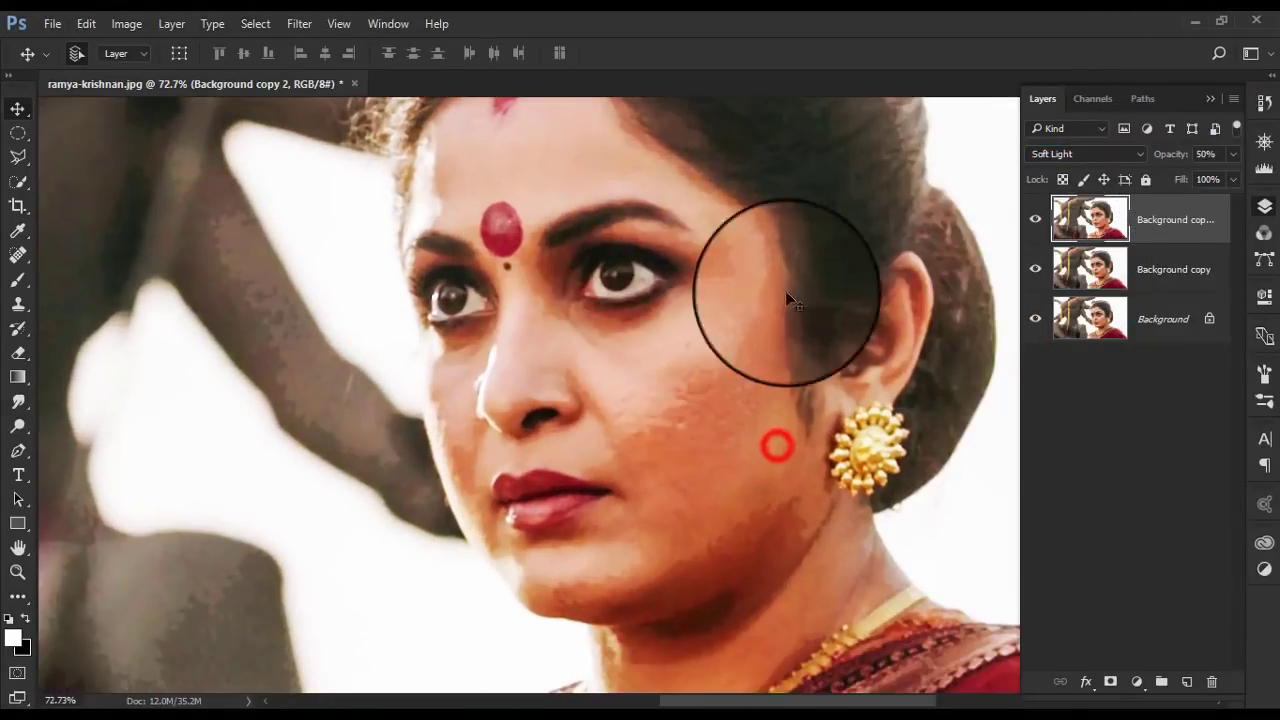
pyautogui.click(1052, 154)
pyautogui.click(1044, 337)
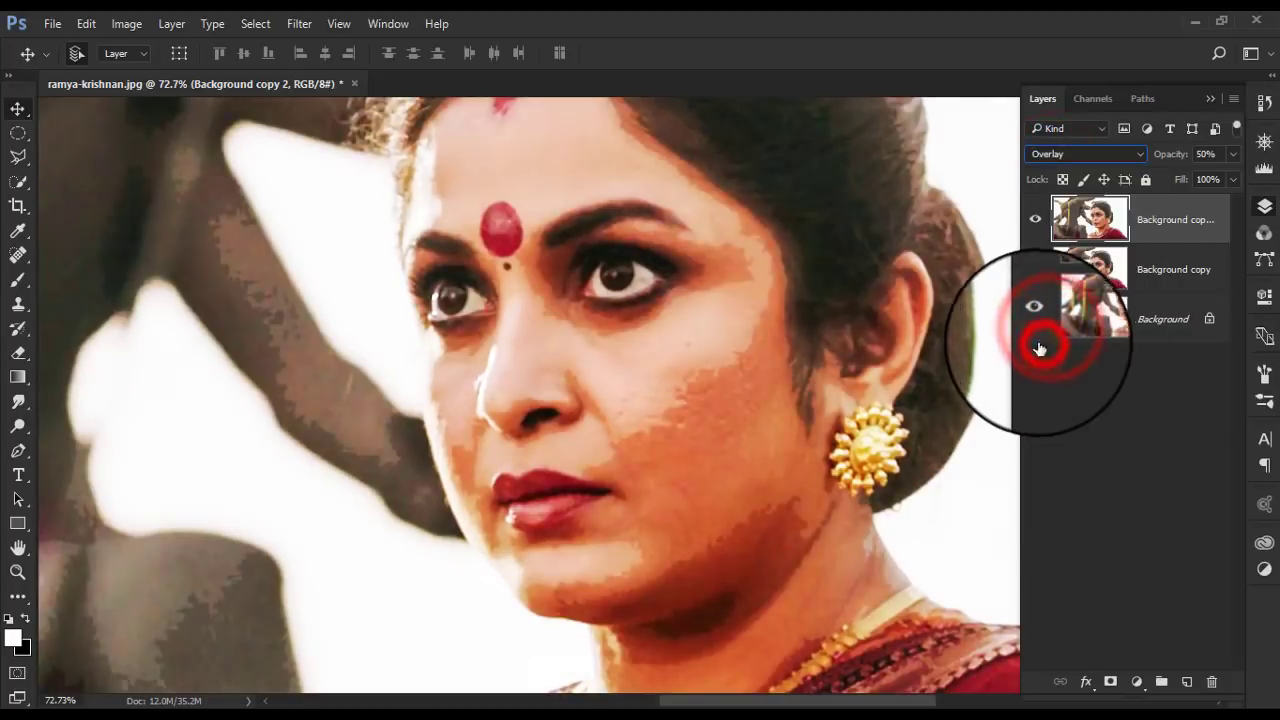
pyautogui.click(1073, 156)
pyautogui.click(1062, 348)
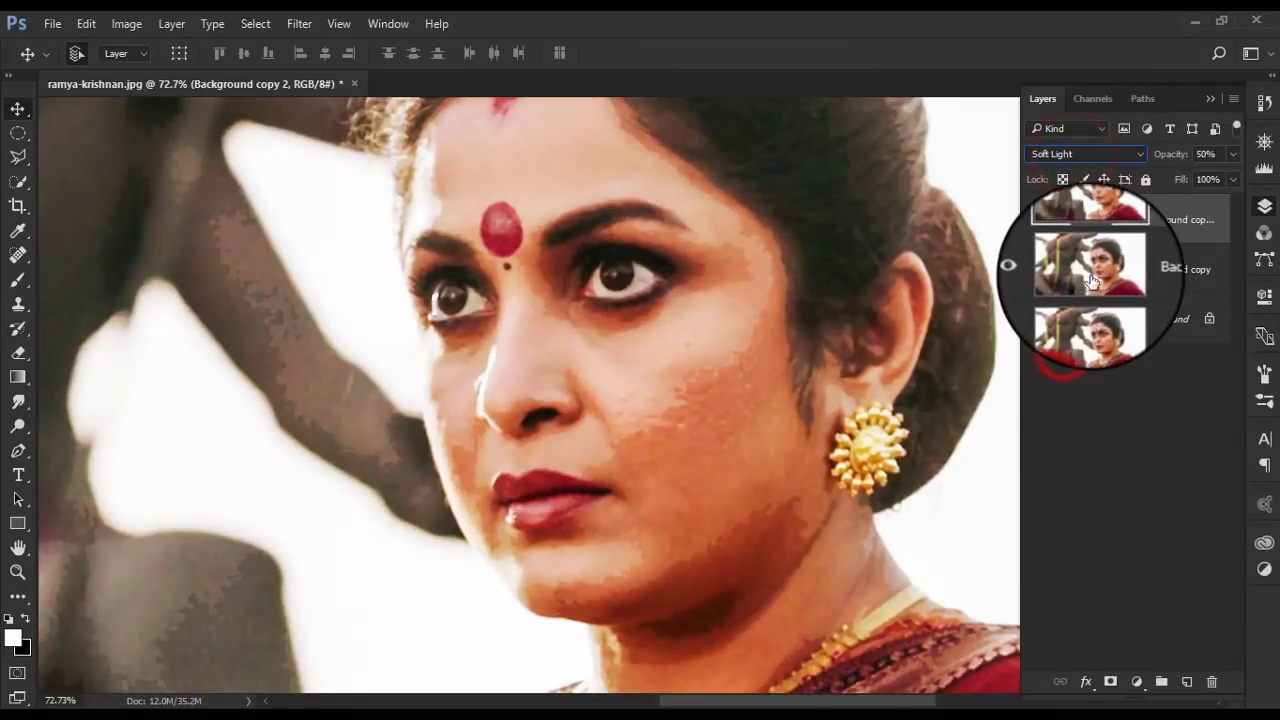
pyautogui.press('Up')
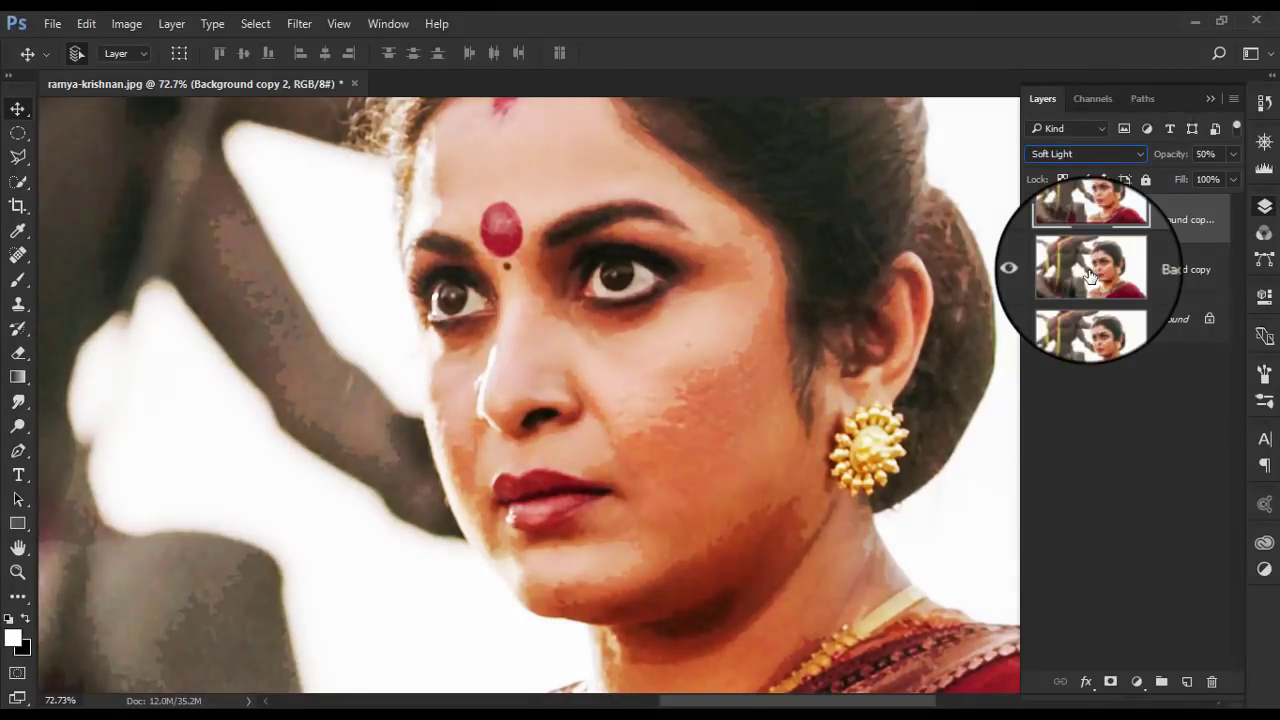
pyautogui.rightClick(1157, 263)
# - Merge the cutout into the copy layer and set up a round Smudge brush at 40% strength
pyautogui.click(960, 657)
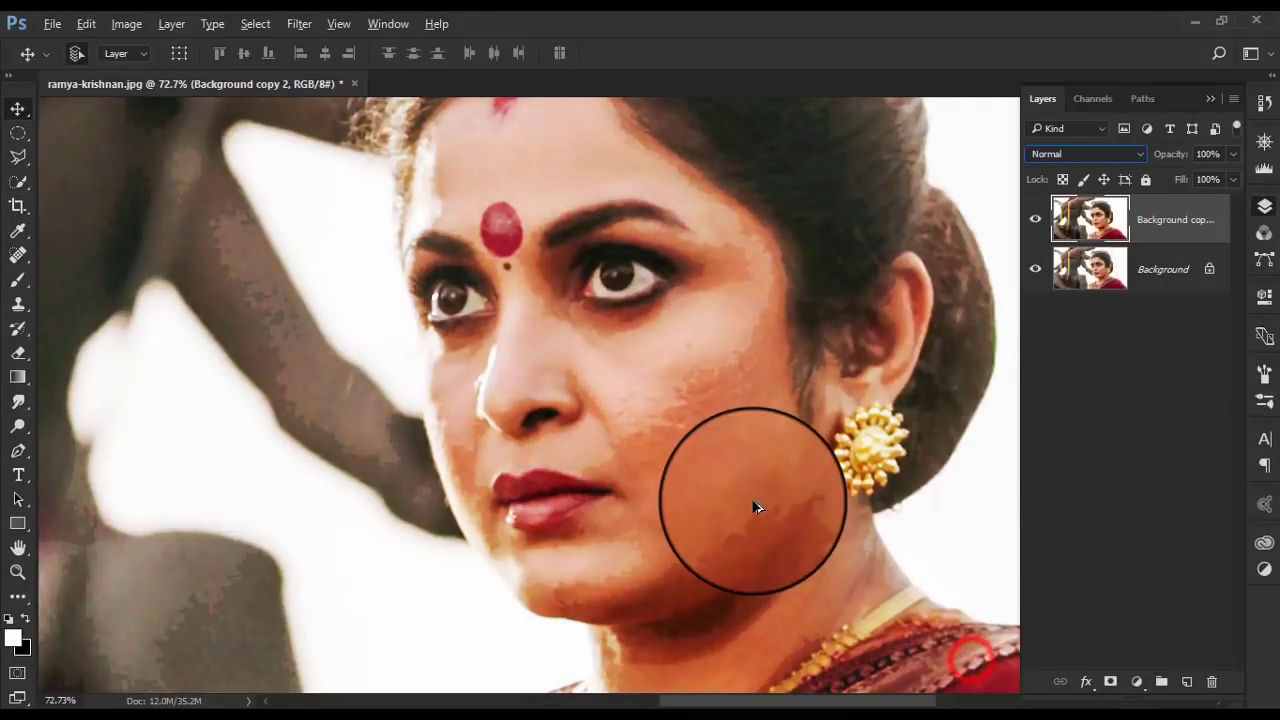
pyautogui.keyDown('ctrl'); pyautogui.click(650, 485); pyautogui.keyUp('ctrl')
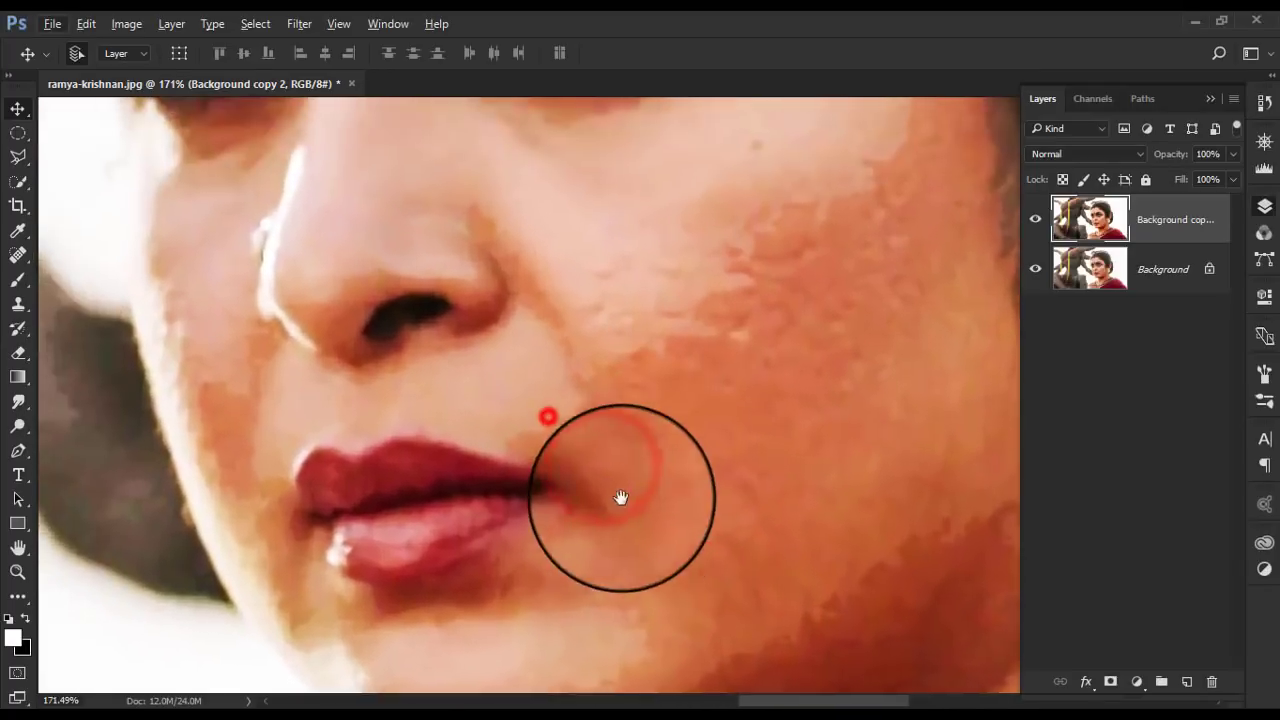
pyautogui.moveTo(620, 497); pyautogui.dragTo(640, 617)
pyautogui.click(18, 401)
pyautogui.rightClick(390, 205)
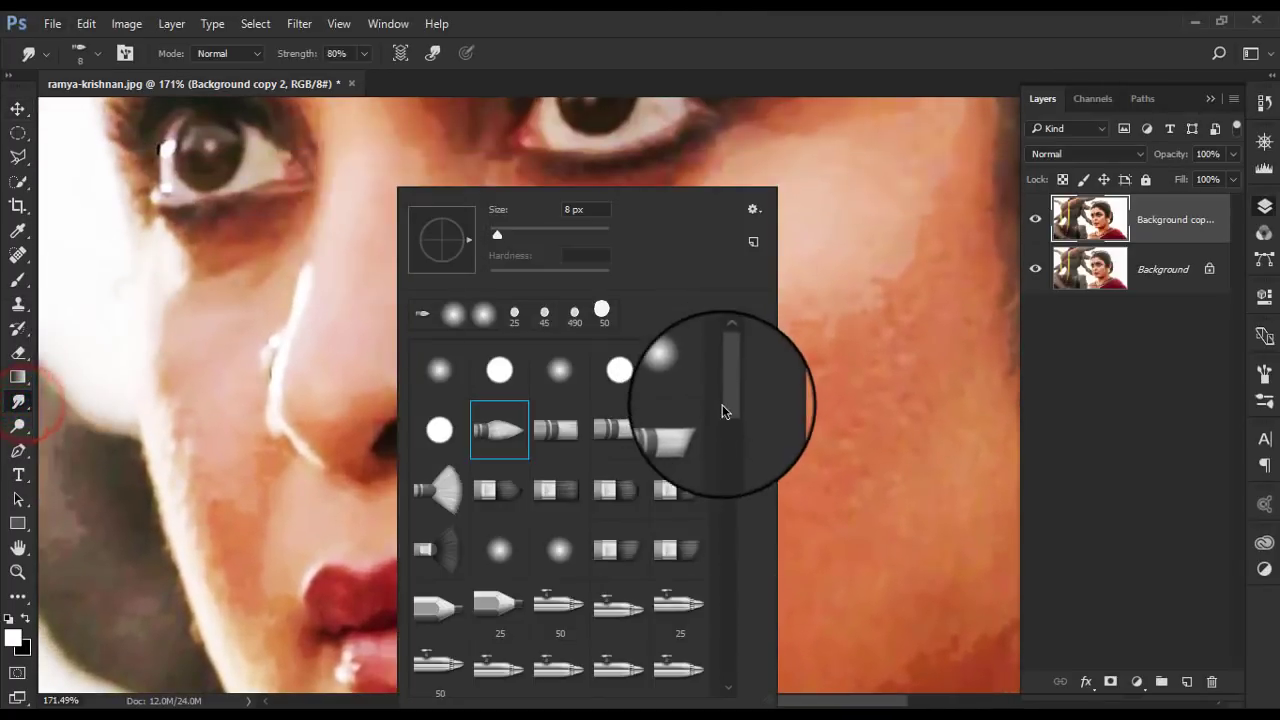
pyautogui.click(722, 403)
pyautogui.click(436, 383)
pyautogui.click(338, 53)
pyautogui.write('40')
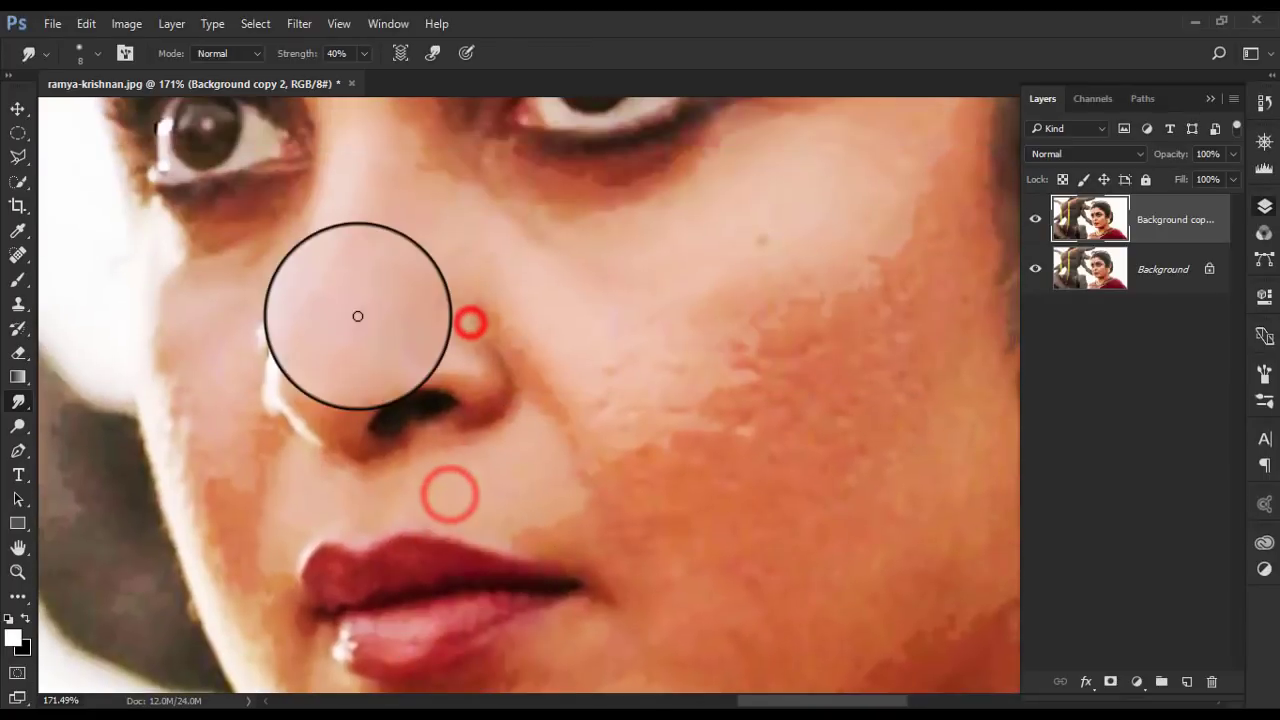
# - Smudge the nose tip and nostril shading, with Finger Painting turned on
pyautogui.moveTo(354, 317)
pyautogui.mouseDown()
pyautogui.moveTo(327, 419)
pyautogui.moveTo(351, 400)
pyautogui.moveTo(309, 389)
pyautogui.mouseUp()
pyautogui.scroll(2, 327, 419)
pyautogui.click(327, 372)
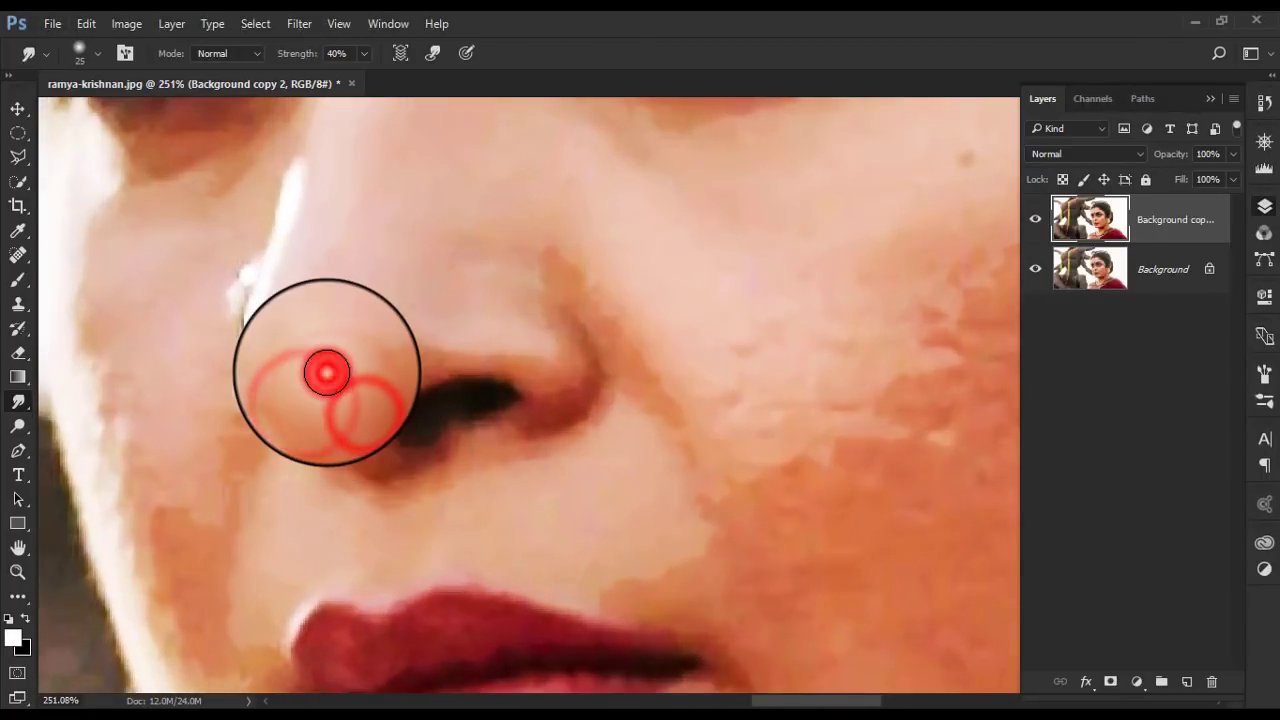
pyautogui.click(432, 55)
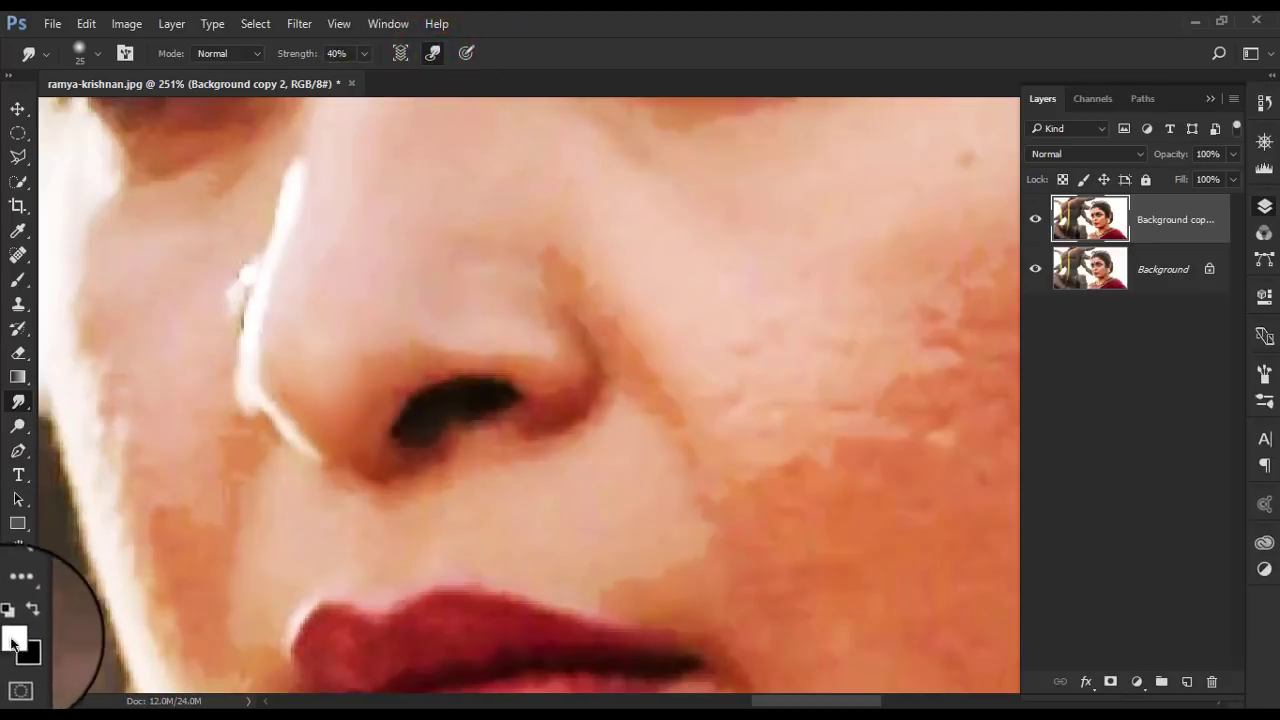
pyautogui.moveTo(326, 363); pyautogui.dragTo(337, 400)
pyautogui.moveTo(534, 359); pyautogui.dragTo(571, 407)
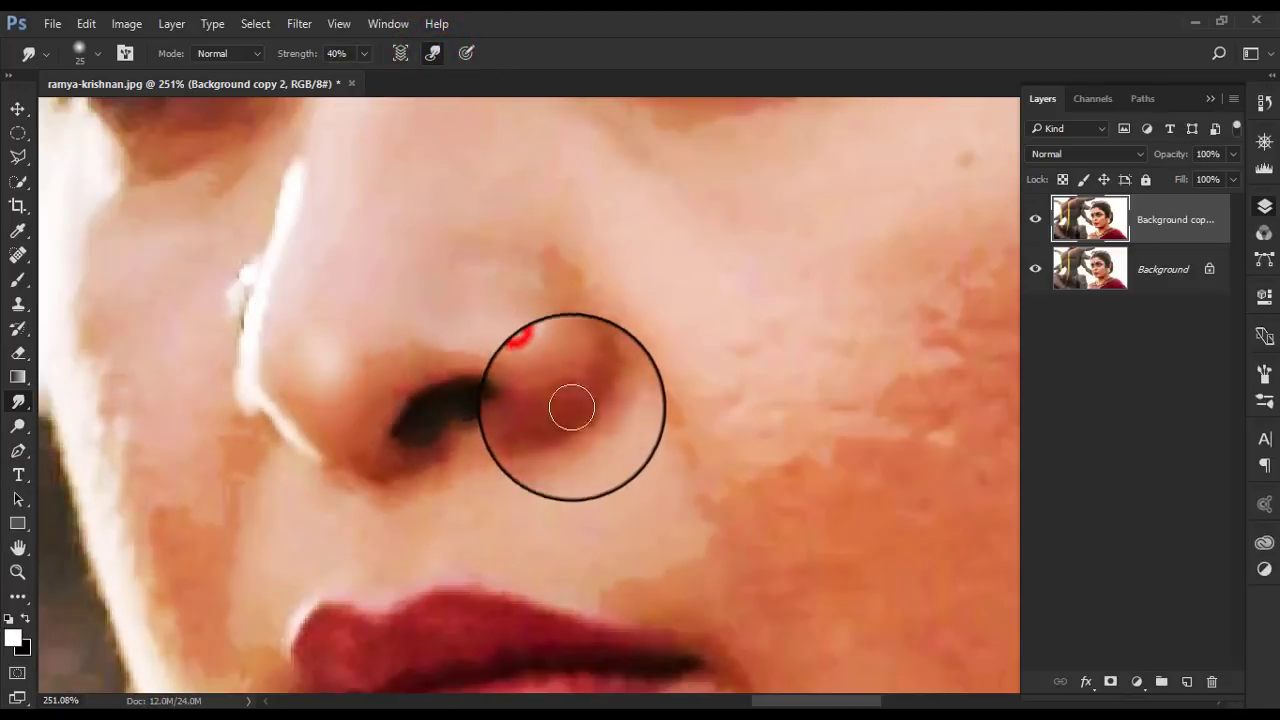
# - Soften the skin below the nostril and reshape its dark shading with a smaller brush
pyautogui.scroll(-5, 571, 407)
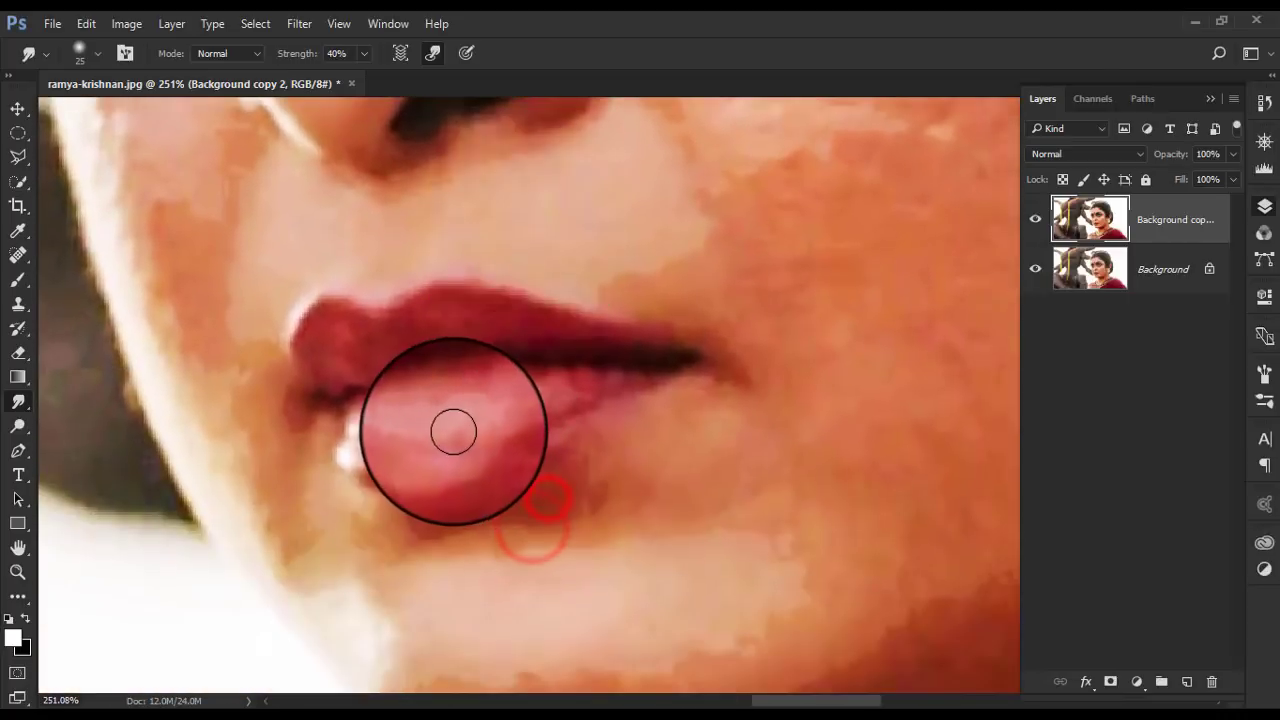
pyautogui.scroll(-3, 466, 609)
pyautogui.scroll(5, 366, 471)
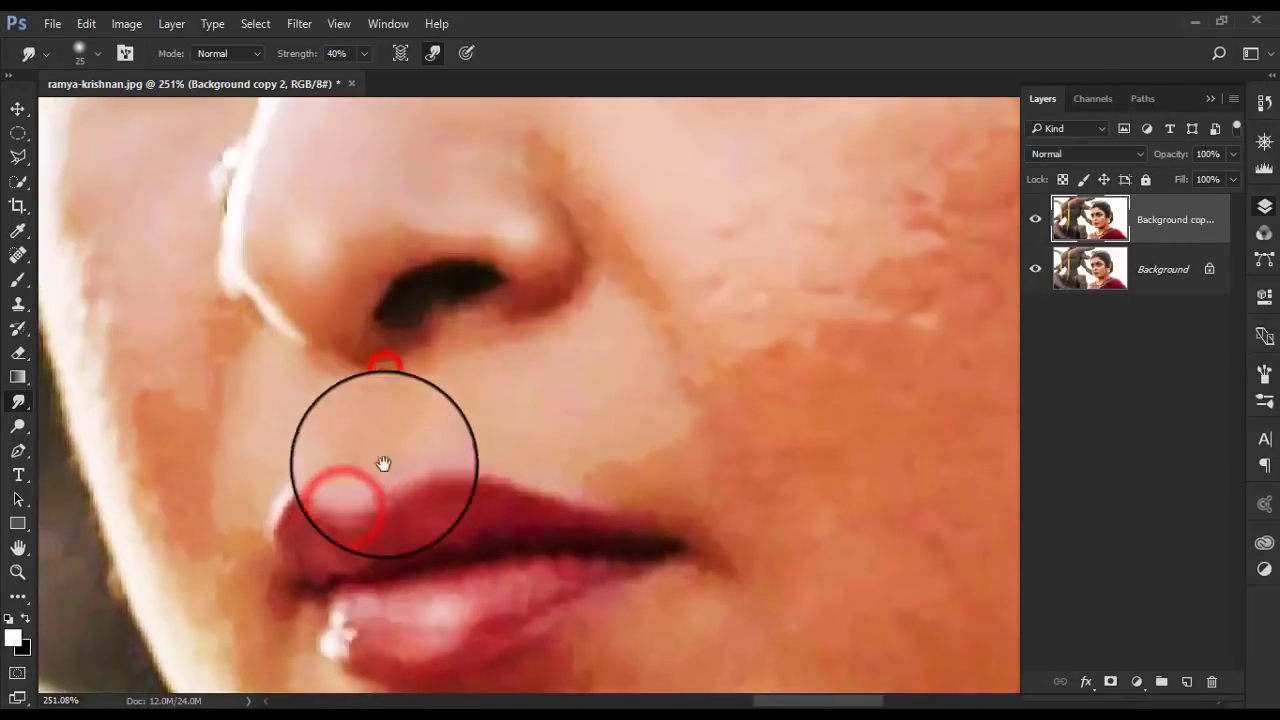
pyautogui.moveTo(383, 463)
pyautogui.mouseDown()
pyautogui.moveTo(674, 366)
pyautogui.moveTo(486, 420)
pyautogui.mouseUp()
pyautogui.moveTo(720, 420); pyautogui.dragTo(633, 400)
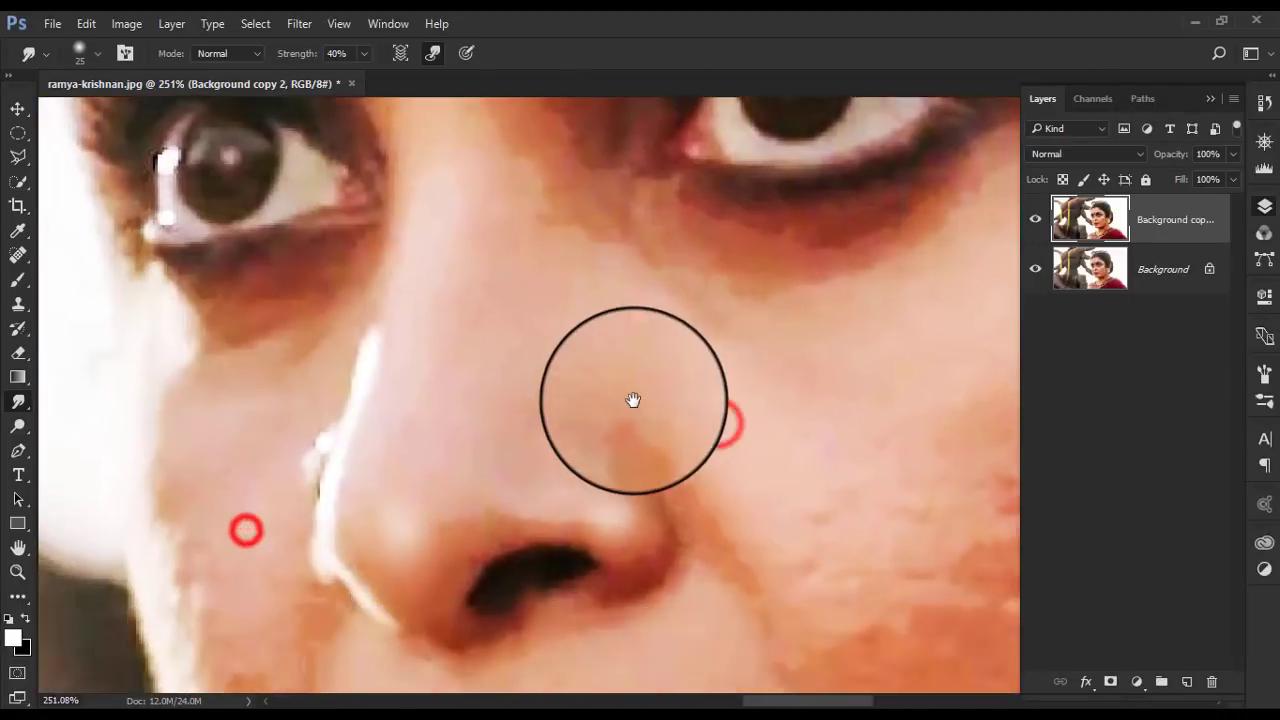
pyautogui.moveTo(177, 306); pyautogui.dragTo(366, 366)
pyautogui.click(432, 52)
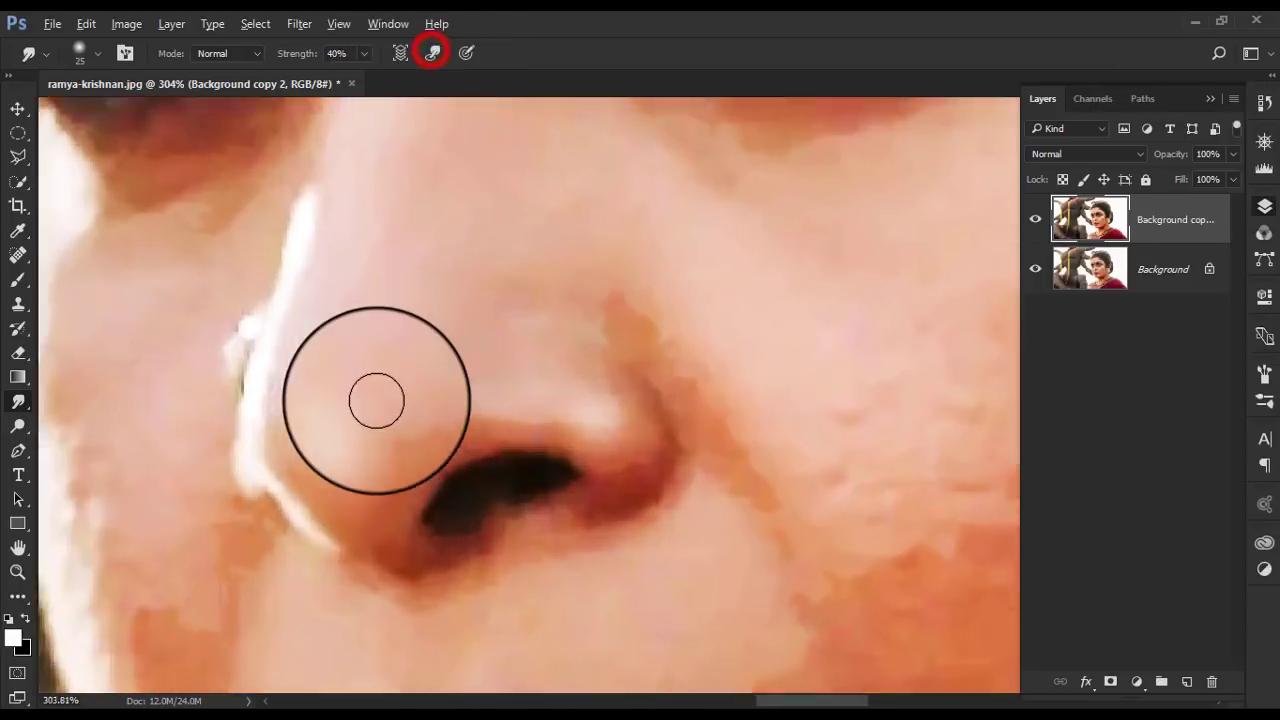
pyautogui.scroll(1, 377, 400)
pyautogui.press('[')
pyautogui.moveTo(351, 463)
pyautogui.mouseDown()
pyautogui.moveTo(408, 457)
pyautogui.moveTo(398, 547)
pyautogui.moveTo(343, 543)
pyautogui.moveTo(426, 537)
pyautogui.mouseUp()
pyautogui.press(']')
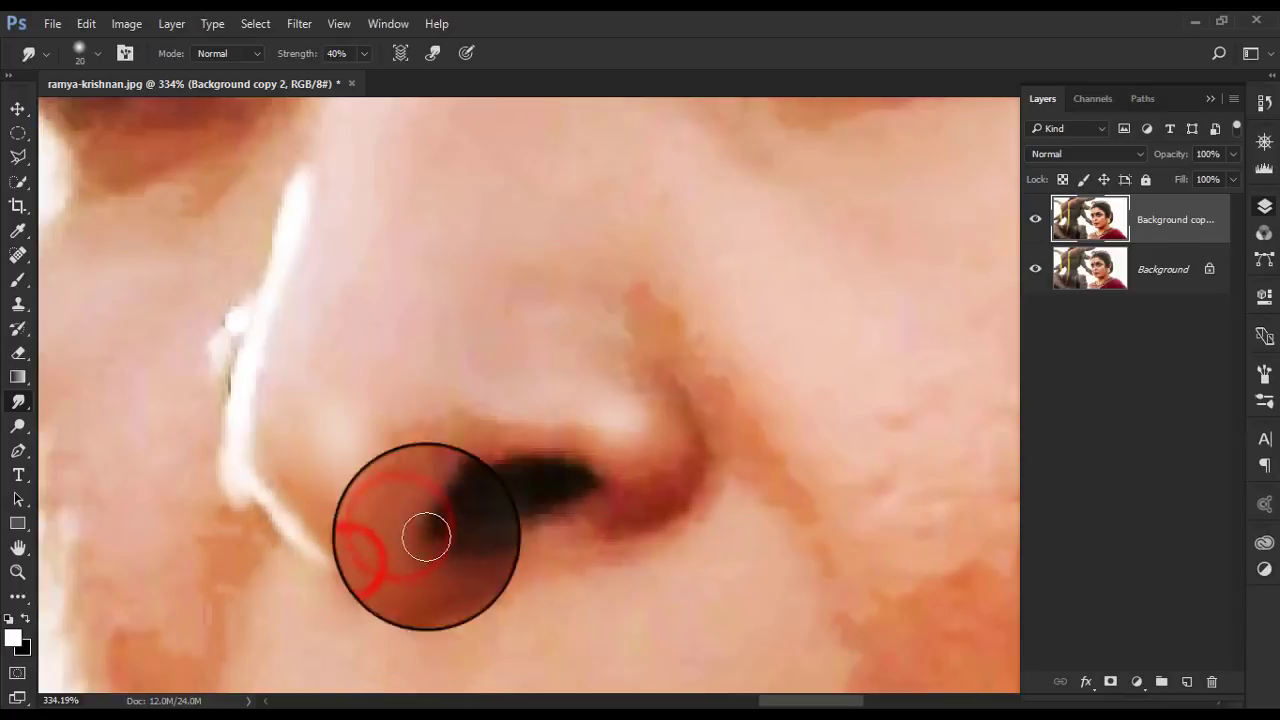
pyautogui.moveTo(420, 475); pyautogui.dragTo(435, 440)
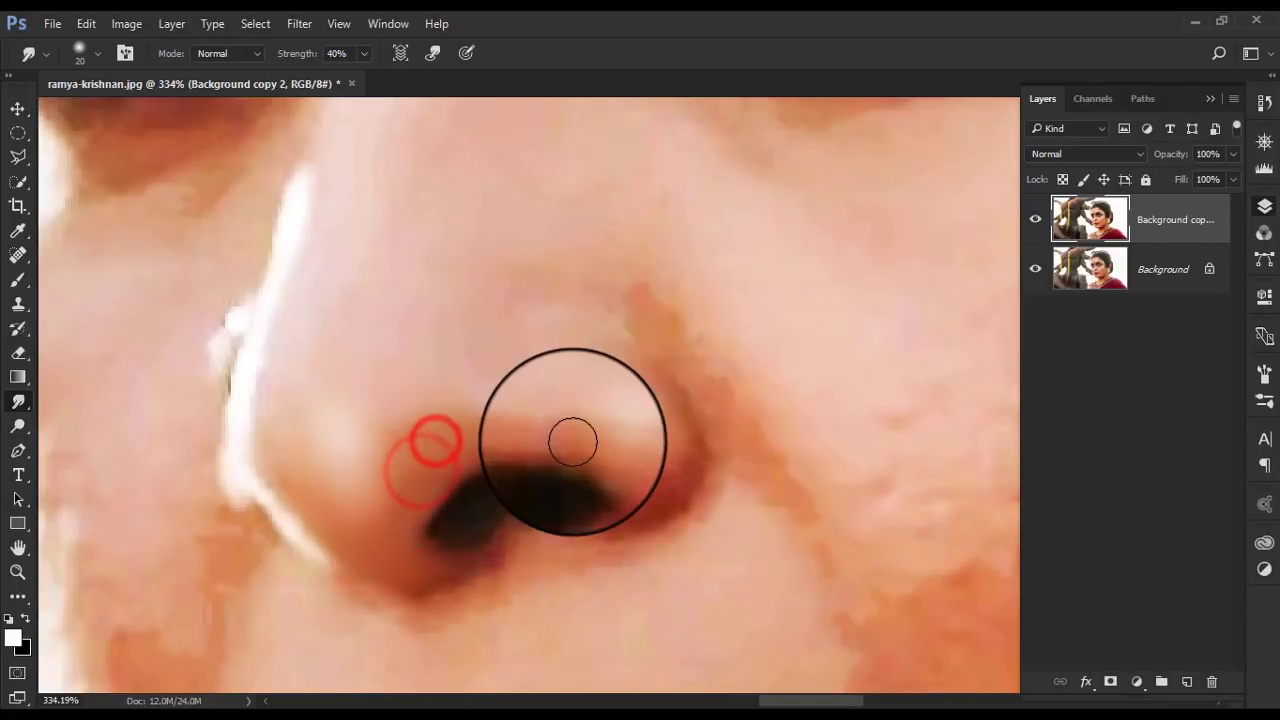
pyautogui.moveTo(573, 441)
pyautogui.mouseDown()
pyautogui.moveTo(620, 434)
pyautogui.moveTo(682, 457)
pyautogui.mouseUp()
# - At 20% strength with a finer brush, blend the skin between upper lip and nostril
pyautogui.press('[')
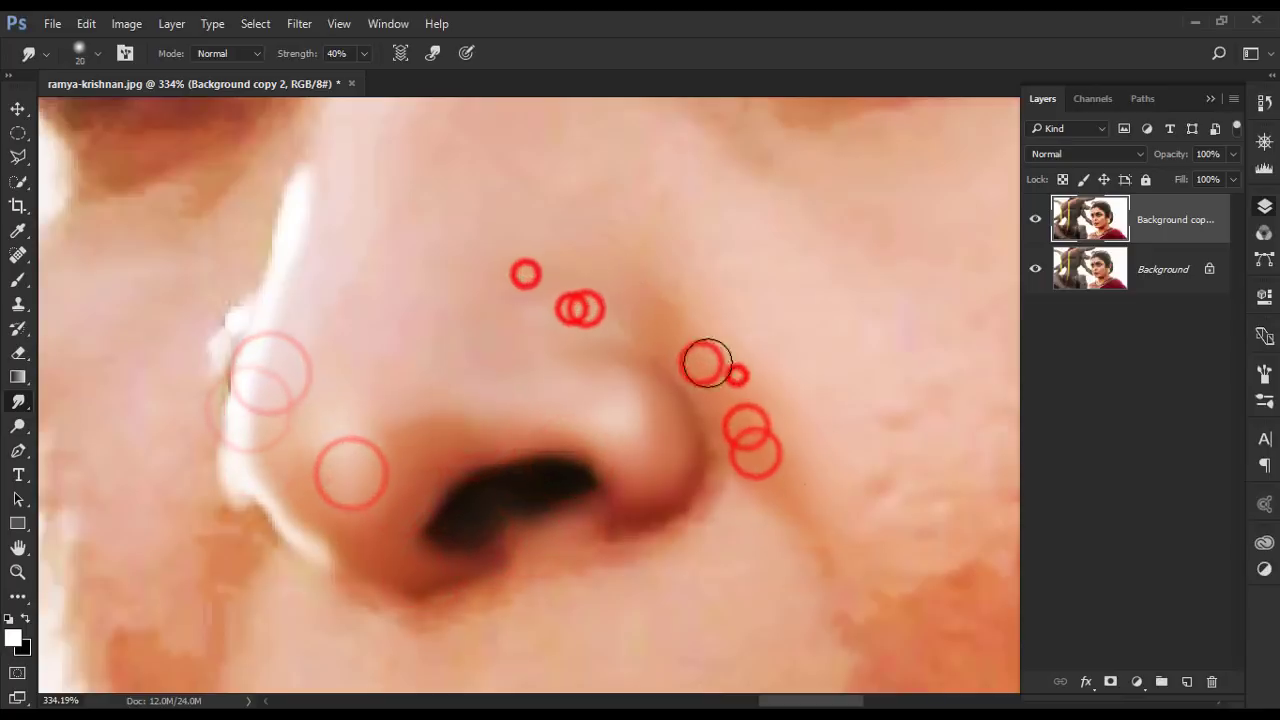
pyautogui.scroll(-3, 701, 363)
pyautogui.press('2')
pyautogui.press('[')
pyautogui.press('[')
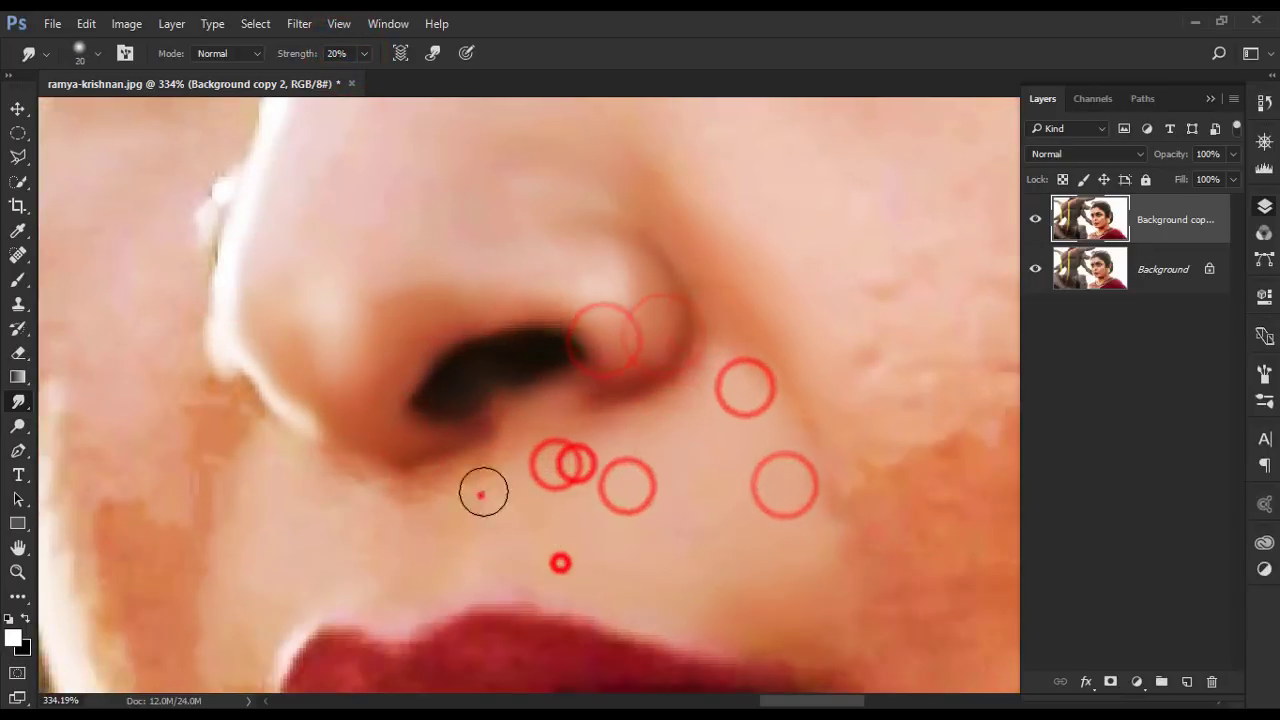
pyautogui.scroll(-3, 317, 578)
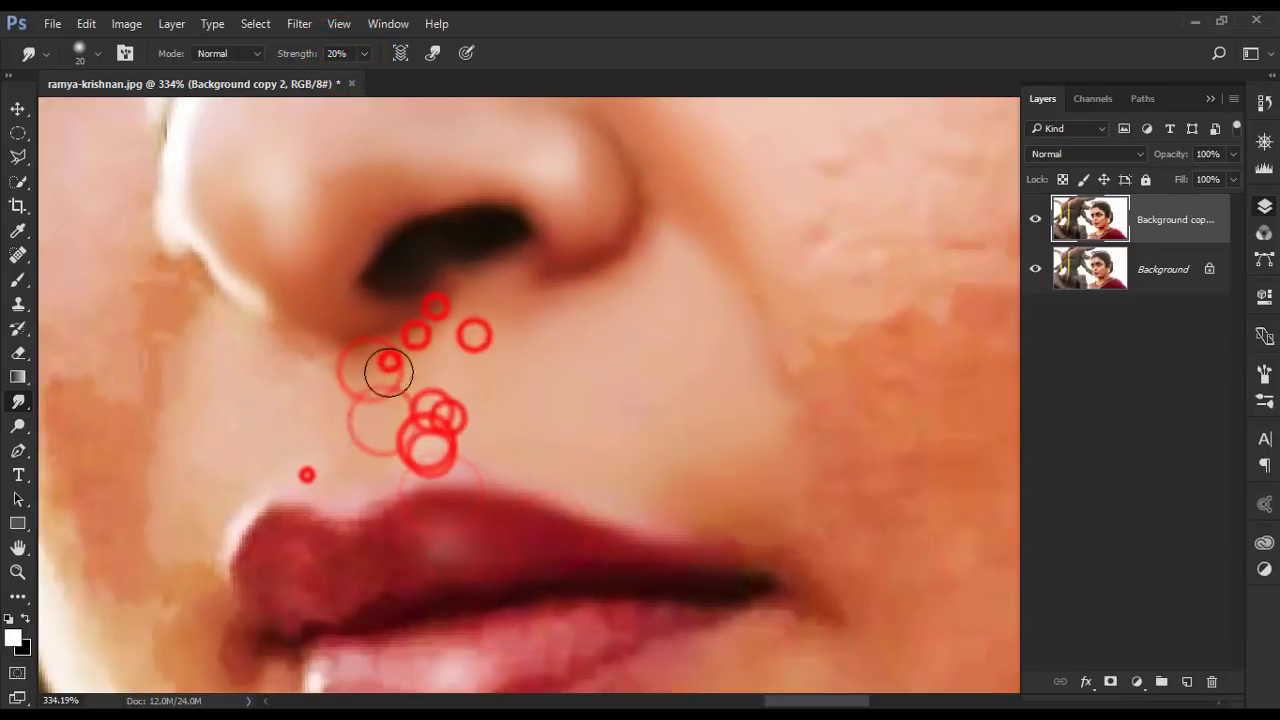
pyautogui.moveTo(307, 475); pyautogui.dragTo(444, 320)
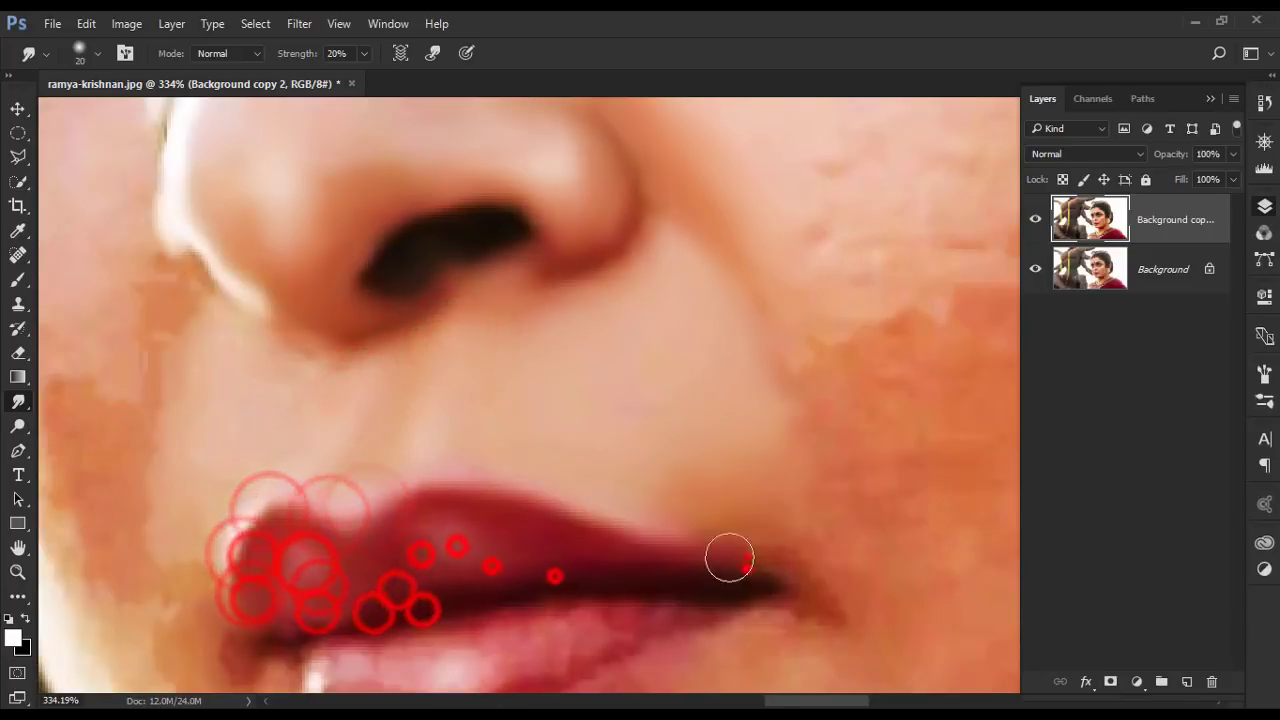
# - Set smudge strength to 30% and resize the brush between 8 and 45 px
pyautogui.scroll(-5, 729, 558)
pyautogui.press('3')
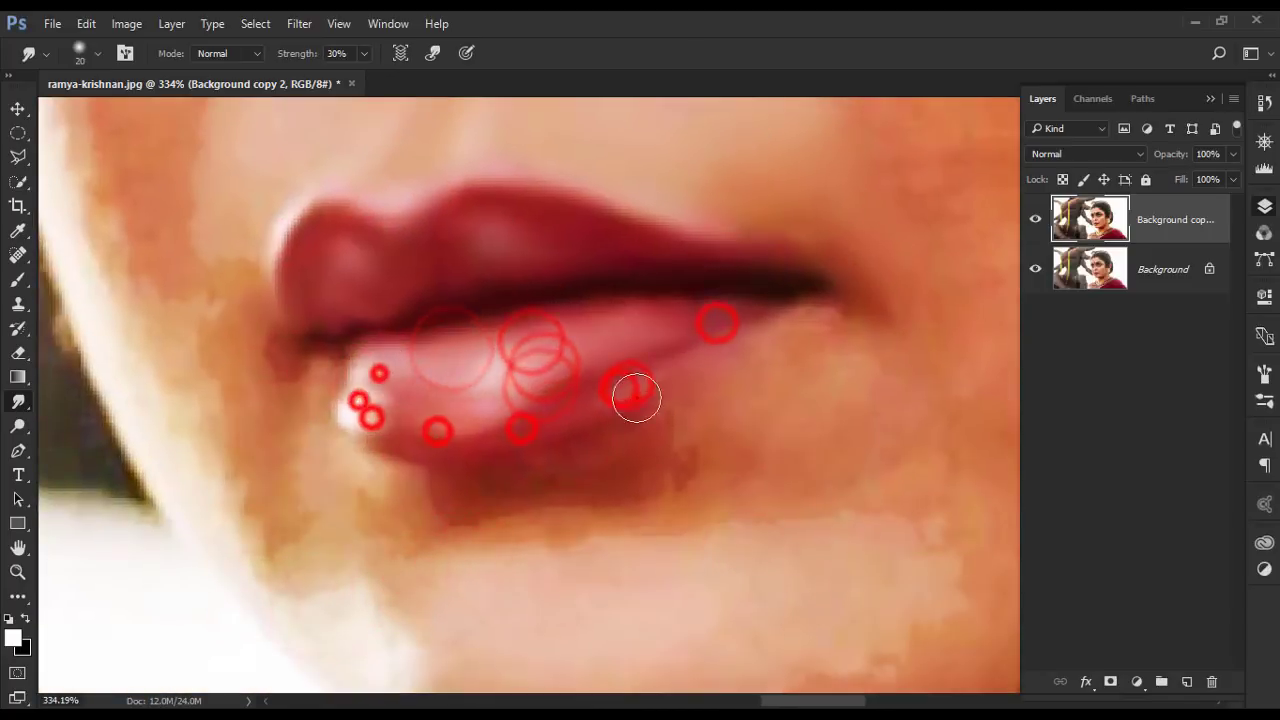
pyautogui.press('[')
pyautogui.press('[')
pyautogui.press('[')
pyautogui.scroll(-3, 615, 266)
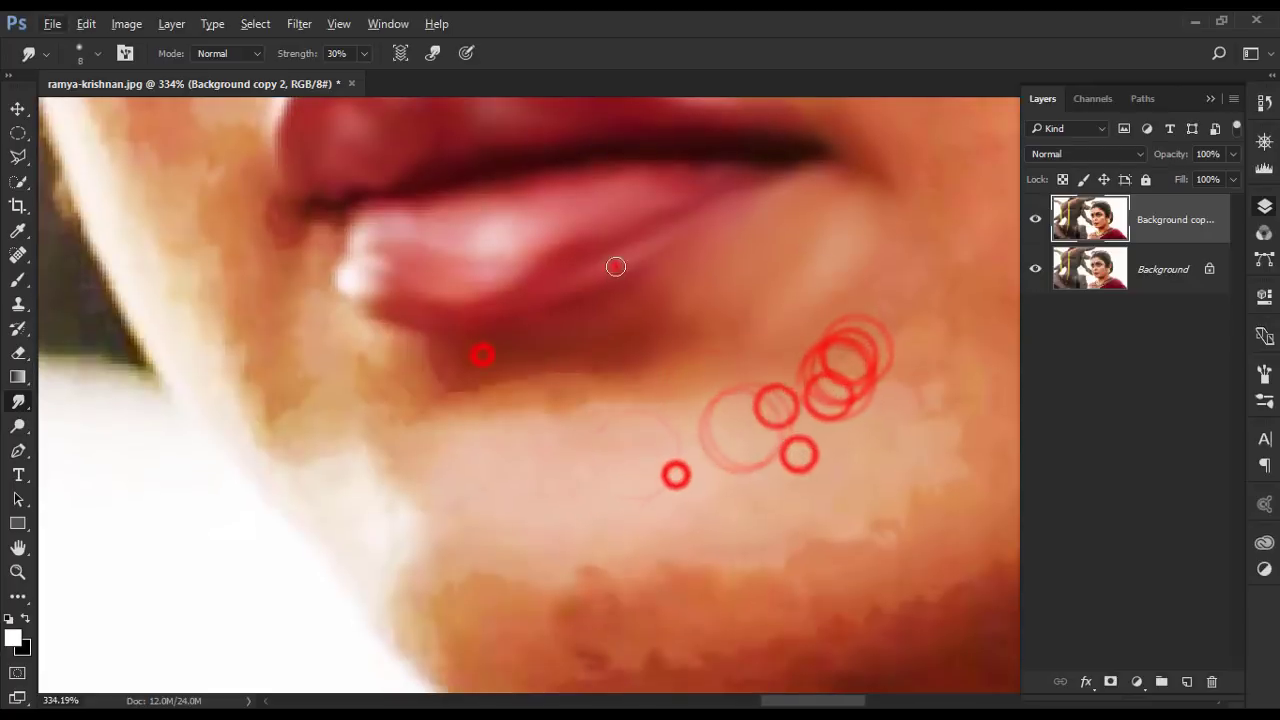
pyautogui.press(']')
pyautogui.press(']')
pyautogui.press(']')
pyautogui.scroll(-2, 478, 290)
pyautogui.press(']')
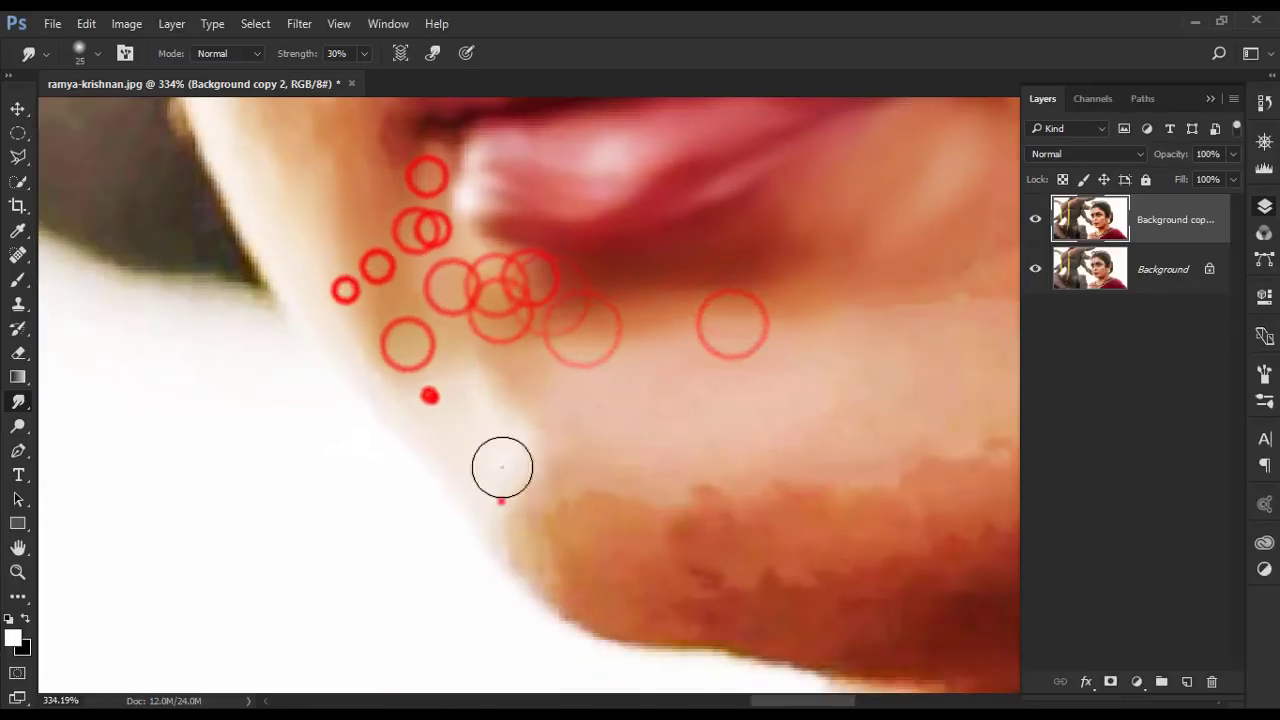
pyautogui.scroll(-2, 500, 466)
pyautogui.scroll(-2, 623, 551)
pyautogui.scroll(-2, 749, 249)
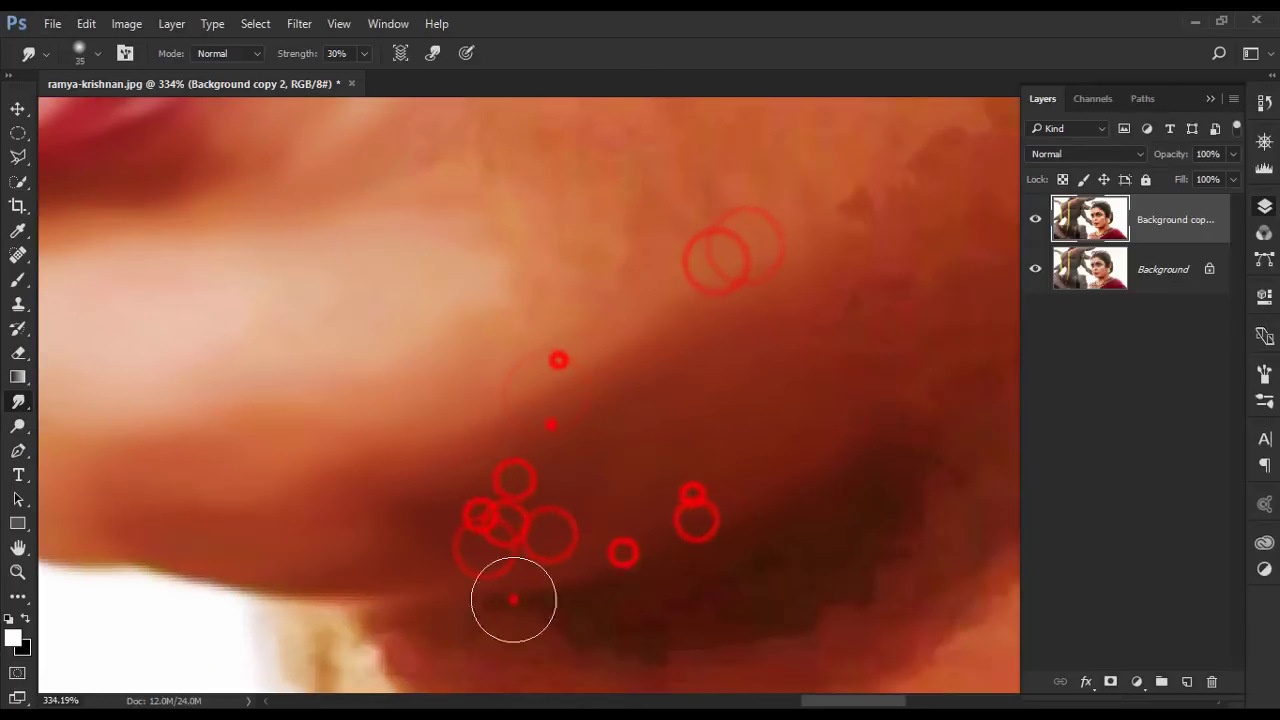
pyautogui.scroll(-2, 513, 599)
pyautogui.scroll(-5, 586, 557)
pyautogui.scroll(3, 634, 491)
pyautogui.scroll(2, 845, 433)
pyautogui.press(']')
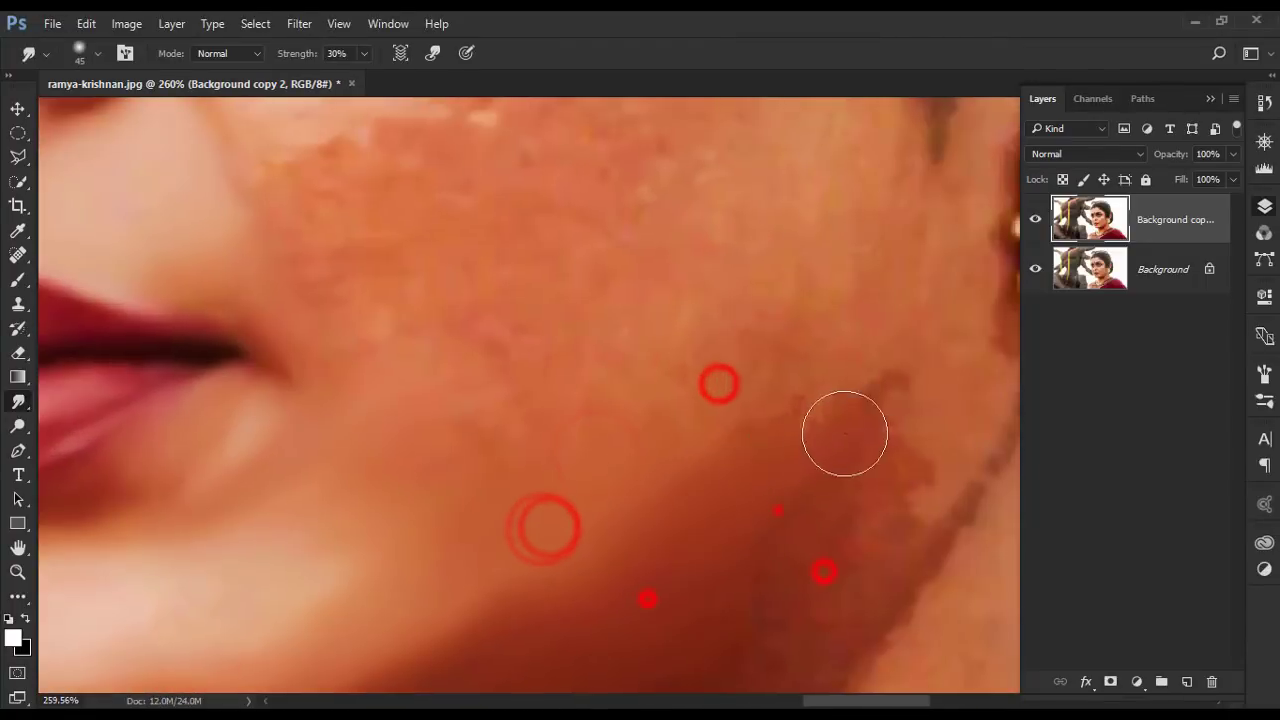
pyautogui.scroll(-2, 727, 508)
pyautogui.hscroll(2, 580, 510)
pyautogui.scroll(3, 360, 370)
pyautogui.scroll(3, 350, 350)
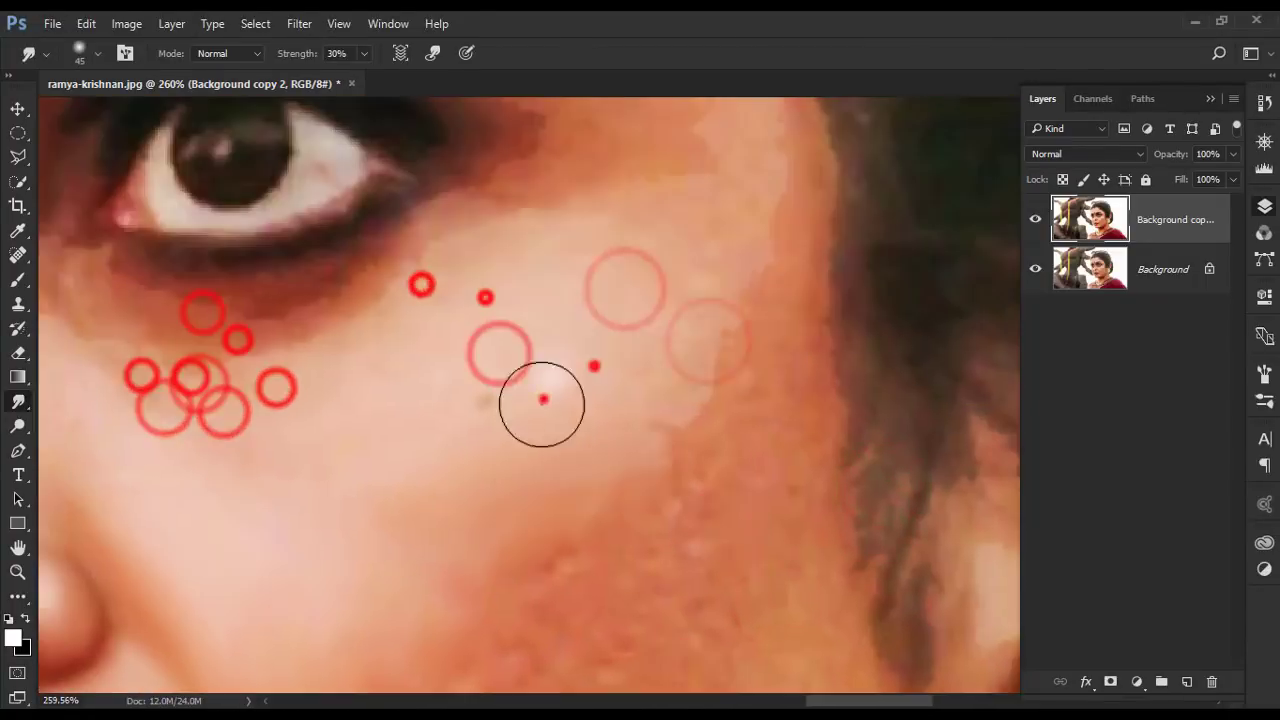
pyautogui.hscroll(-3, 541, 403)
pyautogui.scroll(-3, 875, 228)
pyautogui.hscroll(1, 927, 349)
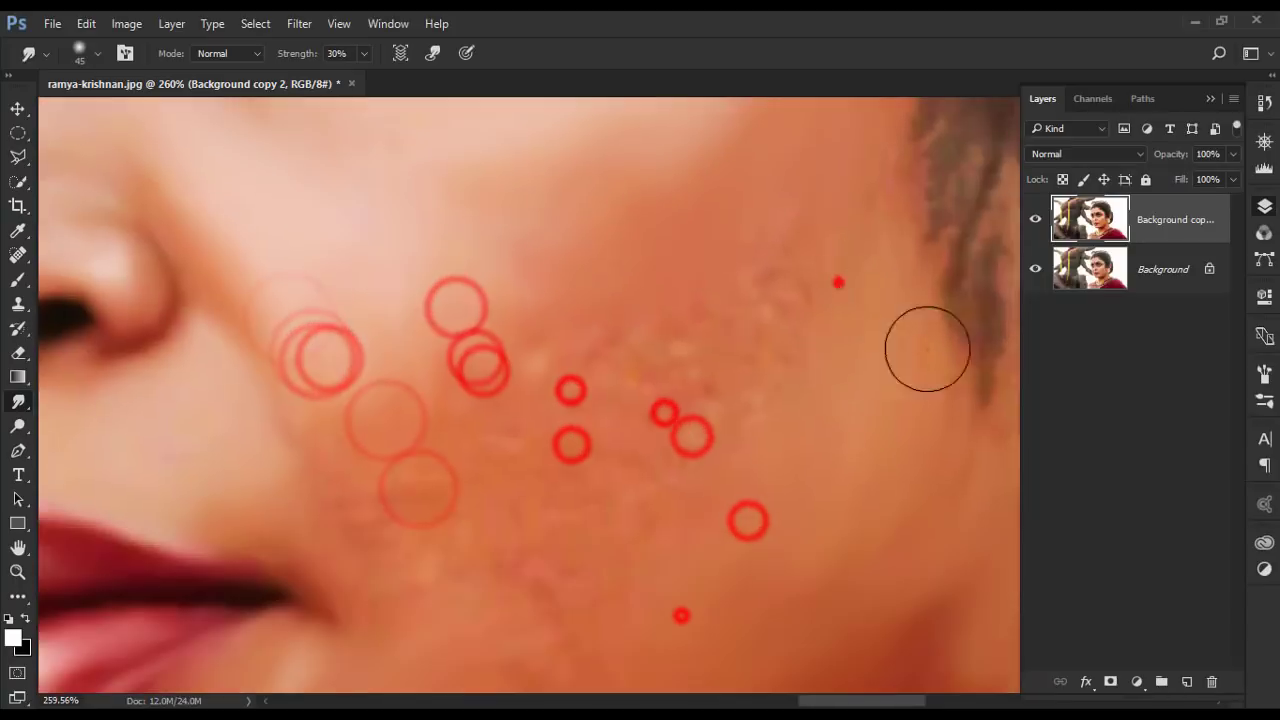
pyautogui.scroll(-3, 630, 437)
pyautogui.scroll(2, 500, 340)
pyautogui.hscroll(-2, 420, 280)
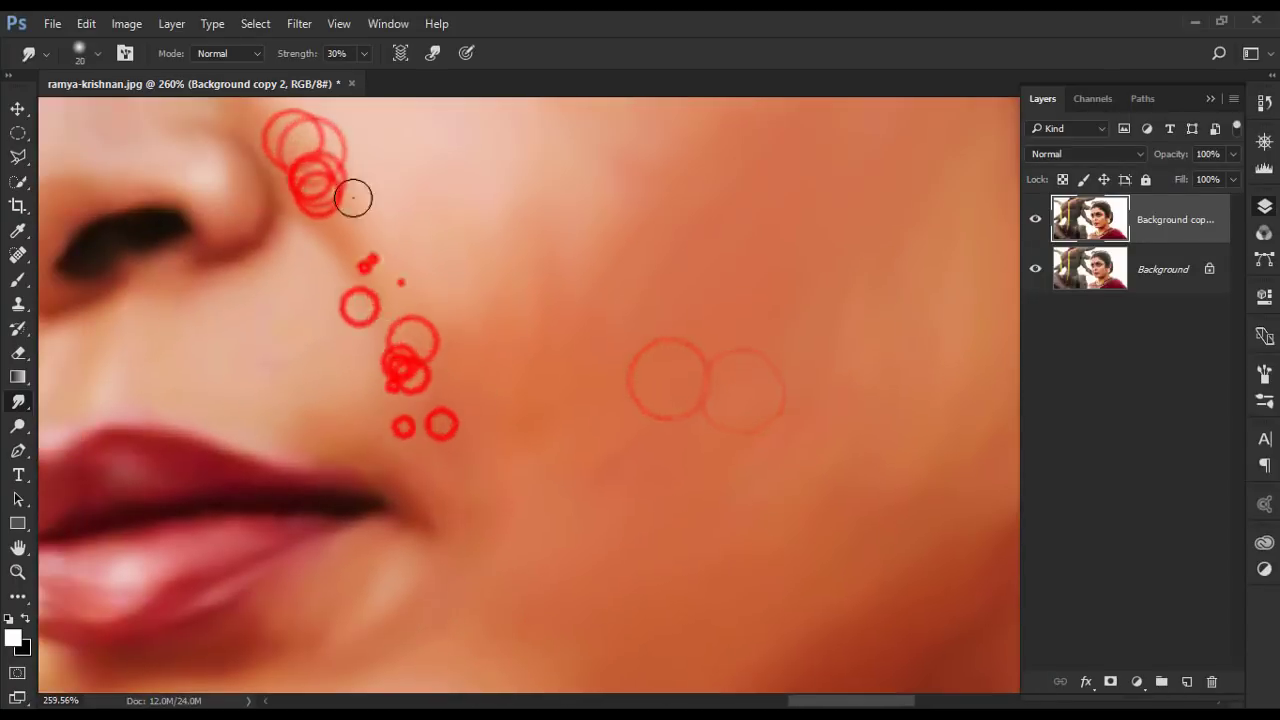
pyautogui.scroll(3, 346, 449)
pyautogui.scroll(3, 423, 500)
pyautogui.scroll(-2, 594, 577)
pyautogui.scroll(2, 760, 366)
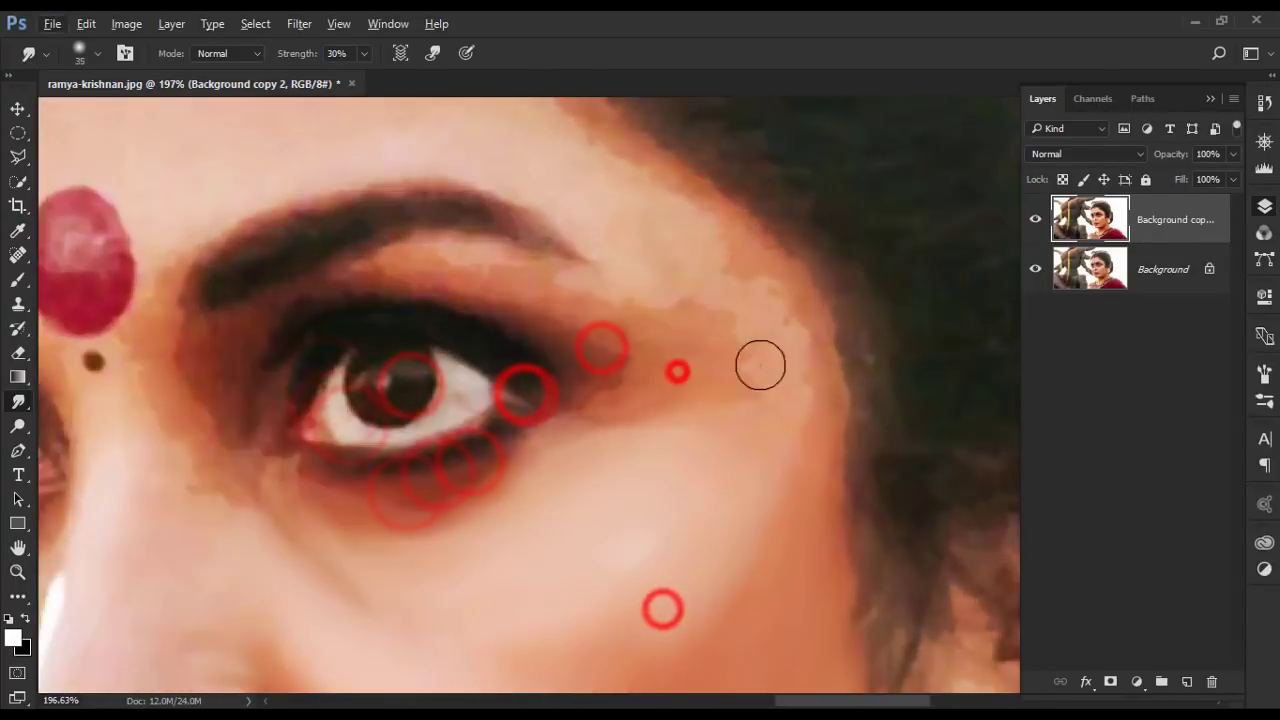
pyautogui.scroll(-3, 700, 440)
pyautogui.scroll(3, 660, 400)
pyautogui.scroll(3, 500, 400)
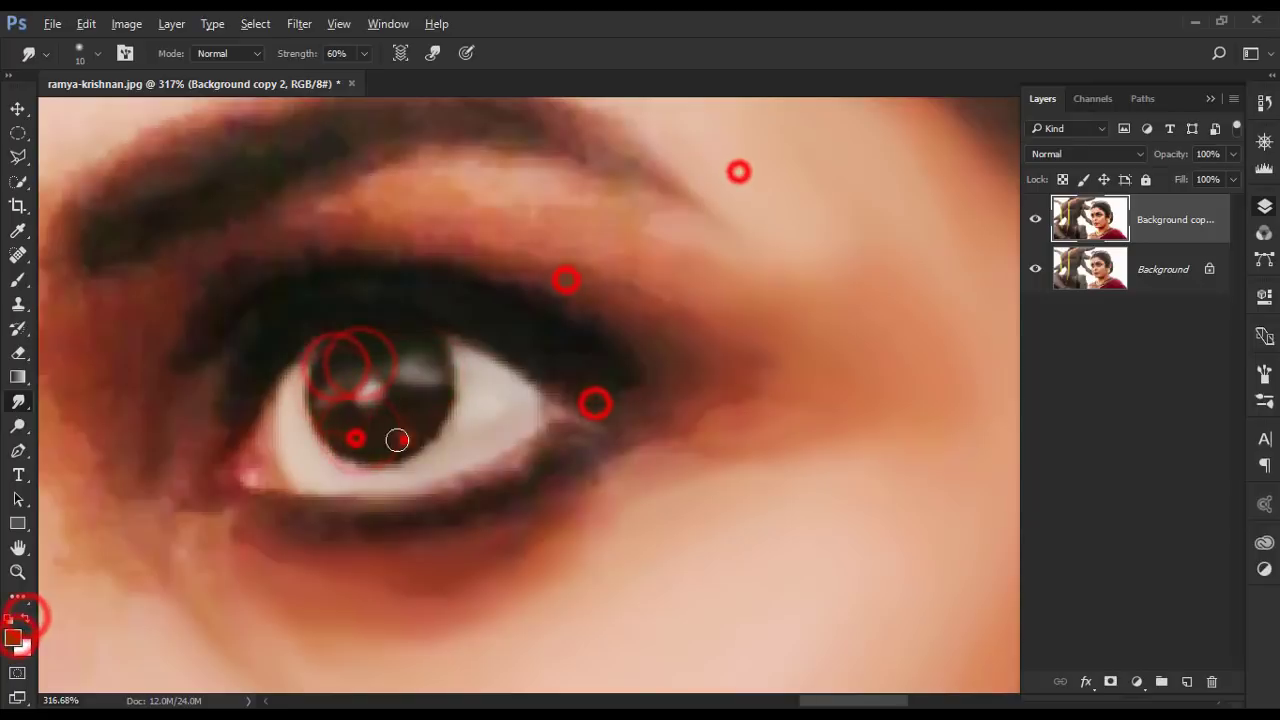
pyautogui.scroll(-2, 384, 436)
pyautogui.scroll(3, 566, 494)
pyautogui.press('x')
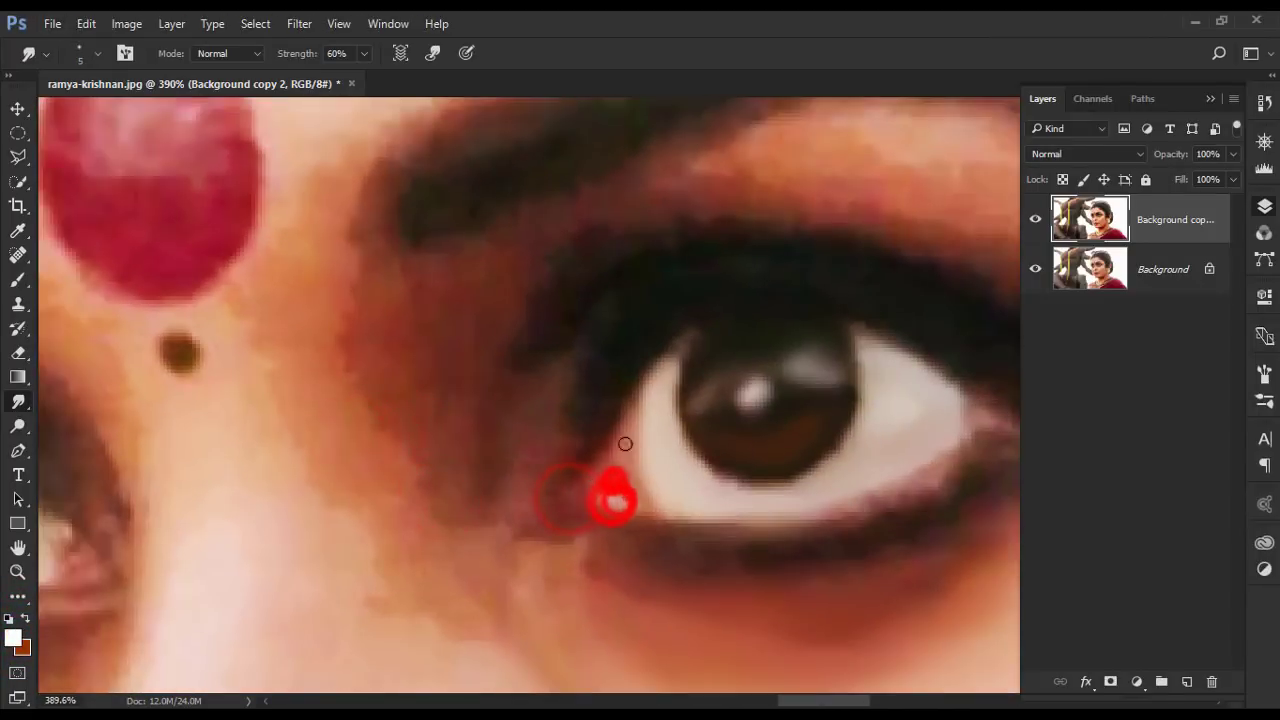
# - With a 30 px brush, smudge beside the inner eye corner and down the nose side
pyautogui.moveTo(915, 507); pyautogui.dragTo(775, 437)
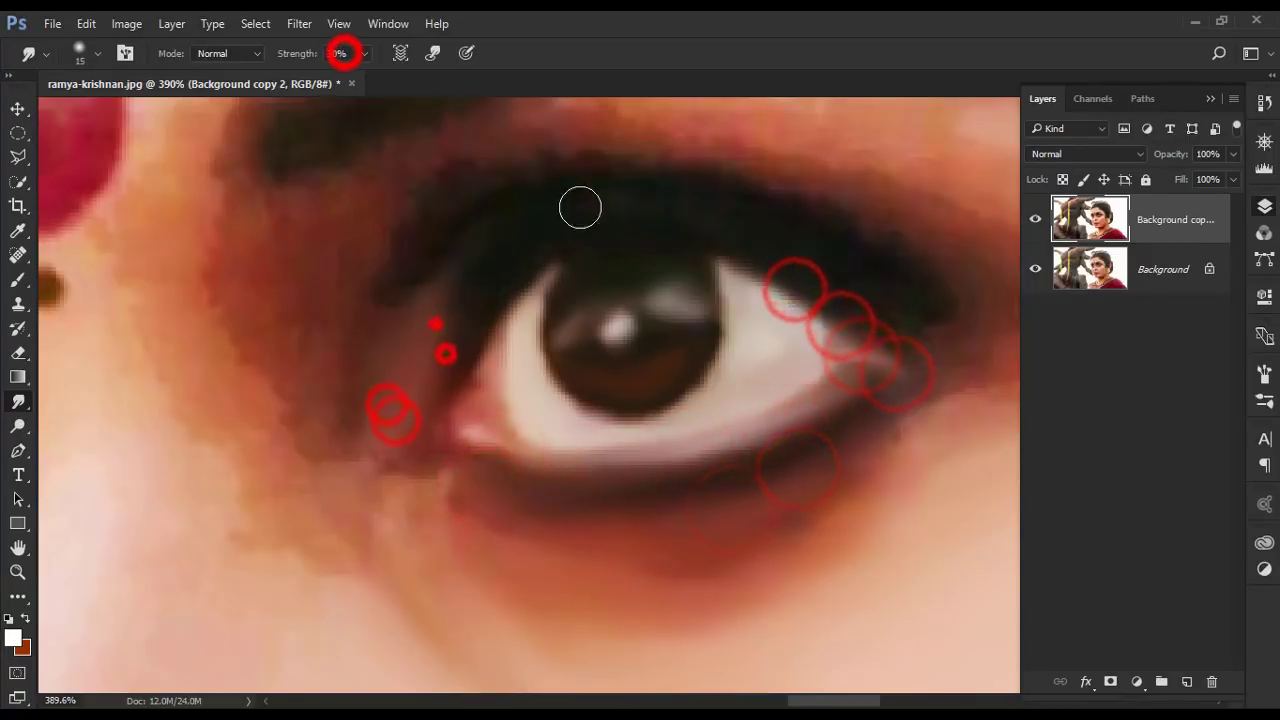
pyautogui.scroll(-2, 483, 386)
pyautogui.scroll(3, 749, 414)
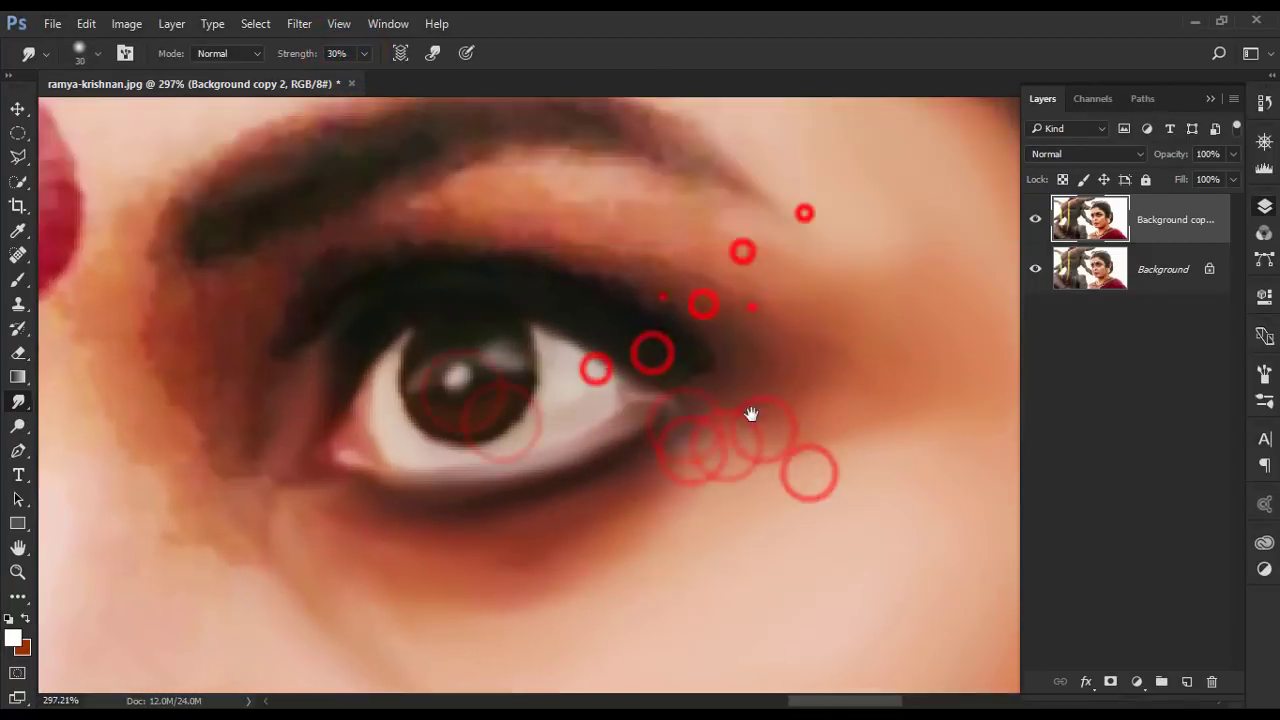
pyautogui.press(']')
pyautogui.press(']')
pyautogui.scroll(3, 909, 371)
pyautogui.scroll(-3, 230, 544)
pyautogui.scroll(-2, 335, 486)
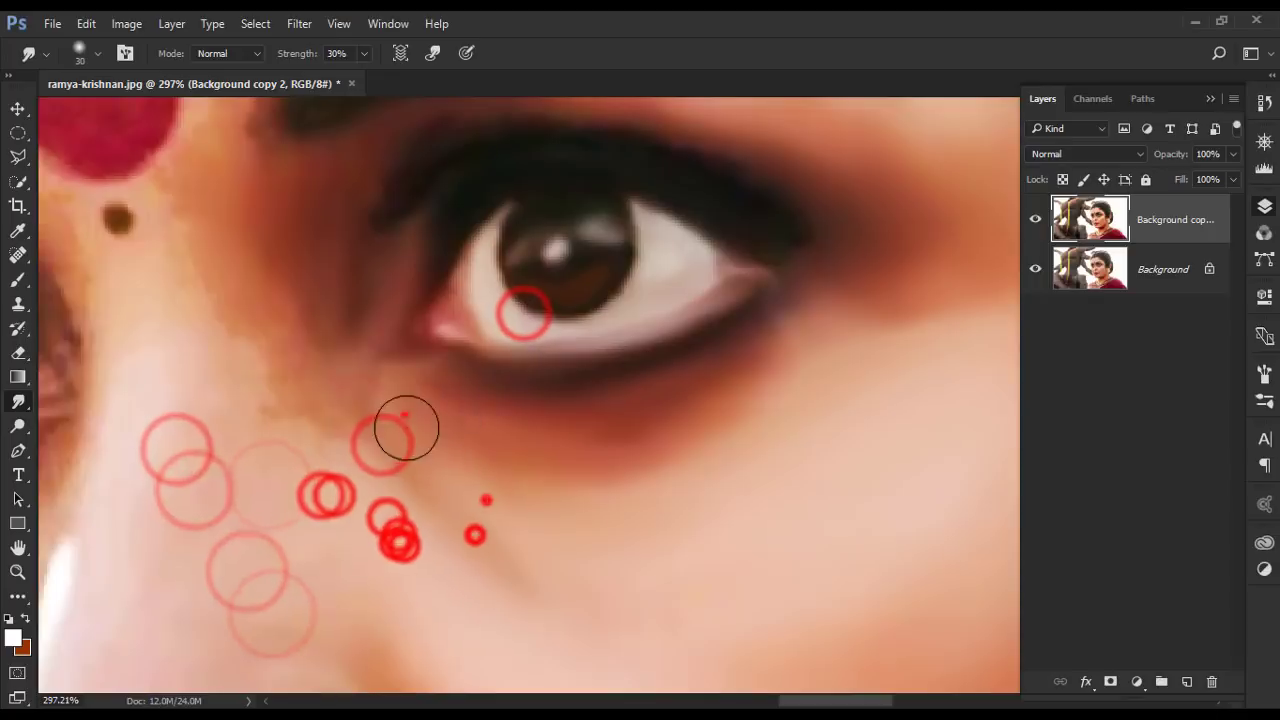
pyautogui.moveTo(409, 429); pyautogui.dragTo(320, 478)
pyautogui.press('2')
pyautogui.moveTo(290, 320); pyautogui.dragTo(449, 539)
# - Smudge the skin under the nostril at 30% strength with a smaller brush
pyautogui.scroll(-2, 380, 349)
pyautogui.scroll(3, 529, 377)
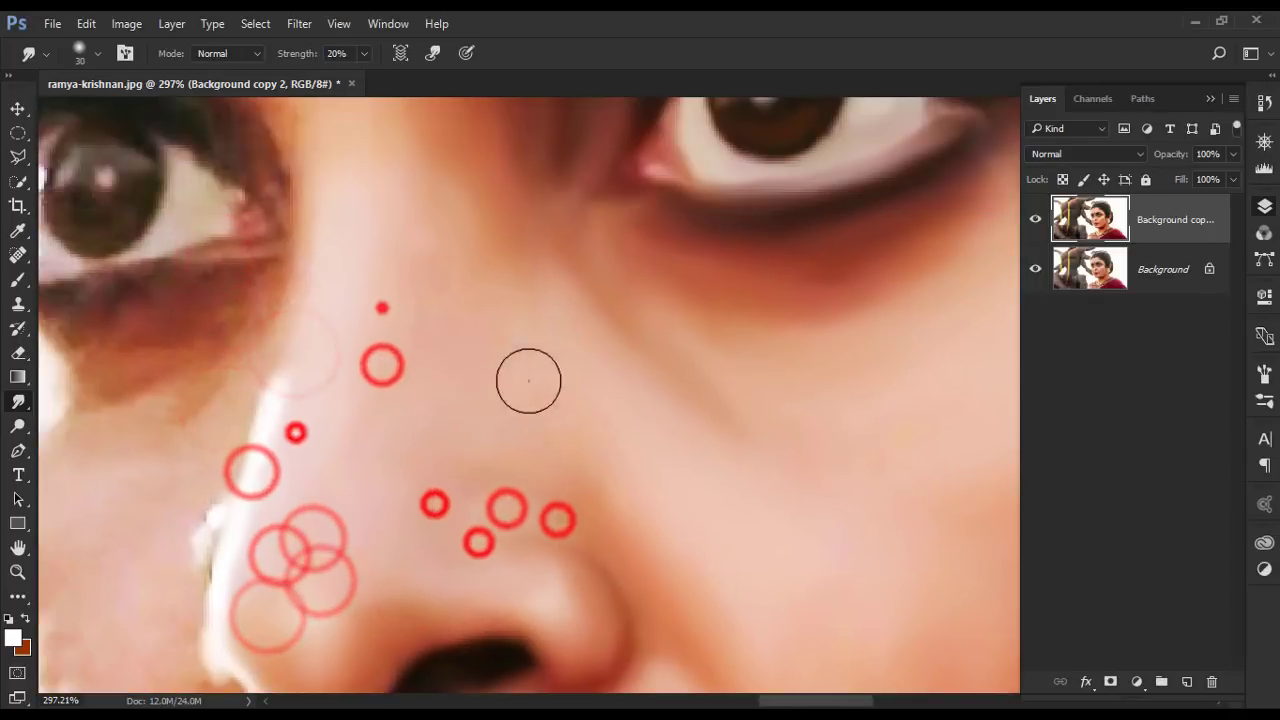
pyautogui.scroll(3, 278, 213)
pyautogui.press('[')
pyautogui.press('[')
pyautogui.press('[')
pyautogui.scroll(-5, 373, 329)
pyautogui.scroll(2, 443, 386)
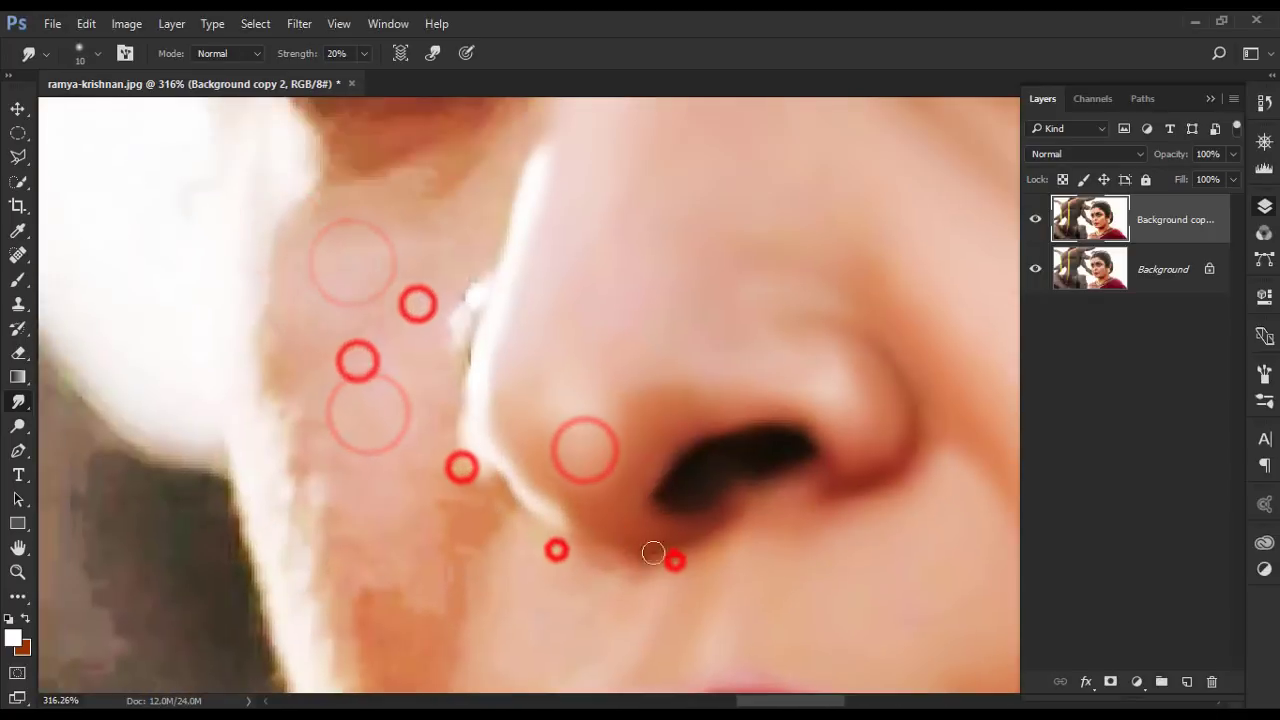
pyautogui.scroll(-2, 651, 549)
pyautogui.press('3')
pyautogui.moveTo(563, 440); pyautogui.dragTo(472, 522)
pyautogui.scroll(-5, 472, 522)
# - Shrink the brush for fine detail and smudge along the lower eyelid to soften it
pyautogui.rightClick(408, 357)
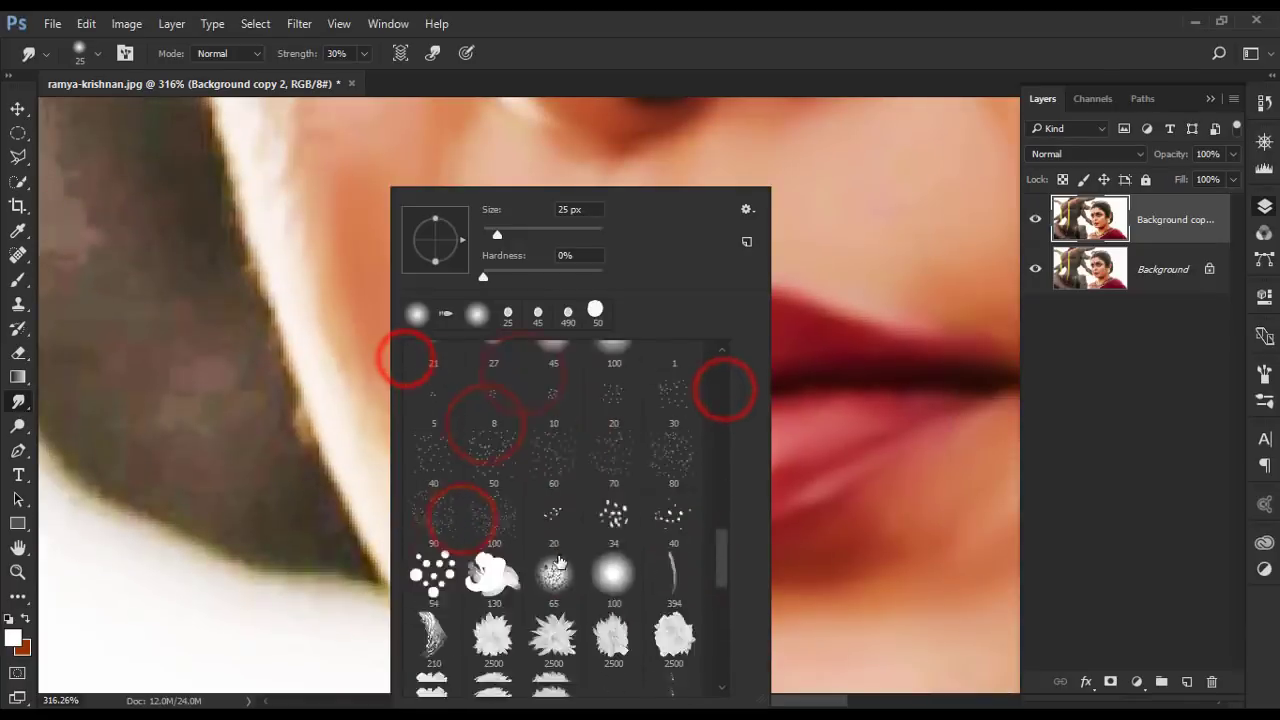
pyautogui.press('Escape')
pyautogui.scroll(-3, 495, 421)
pyautogui.scroll(5, 409, 363)
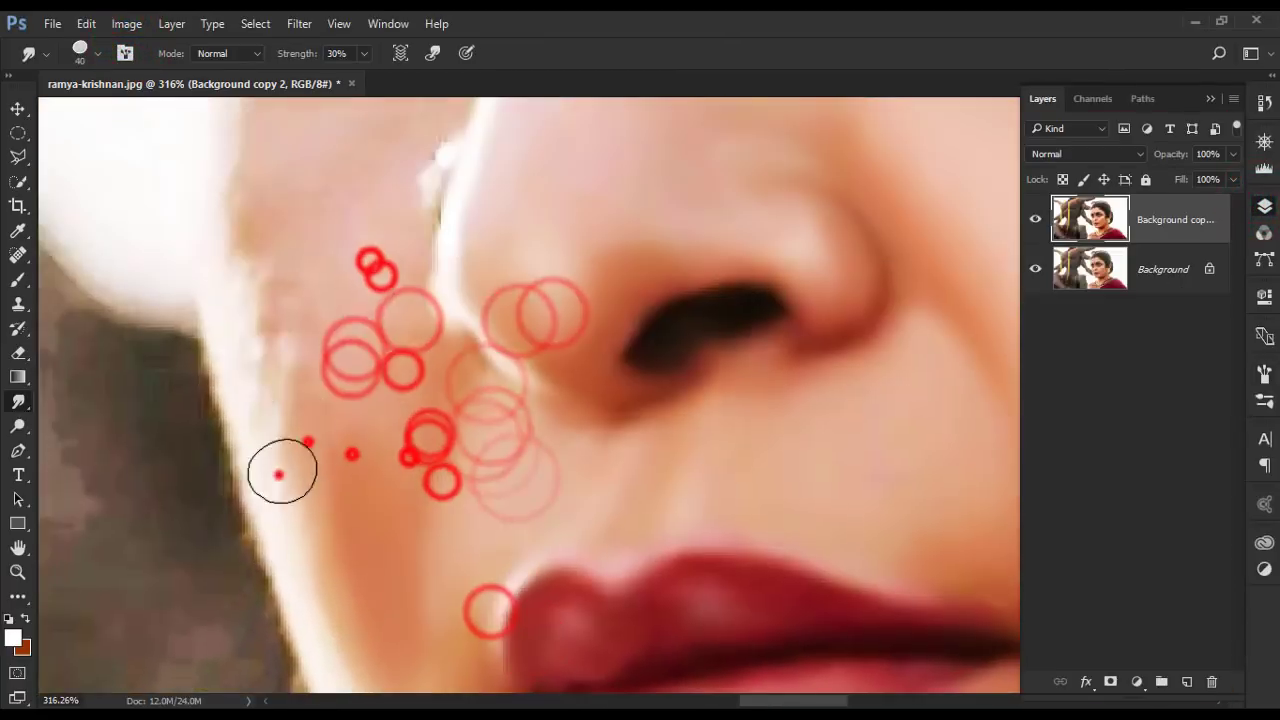
pyautogui.scroll(2, 277, 309)
pyautogui.scroll(3, 382, 379)
pyautogui.press('[')
pyautogui.press('[')
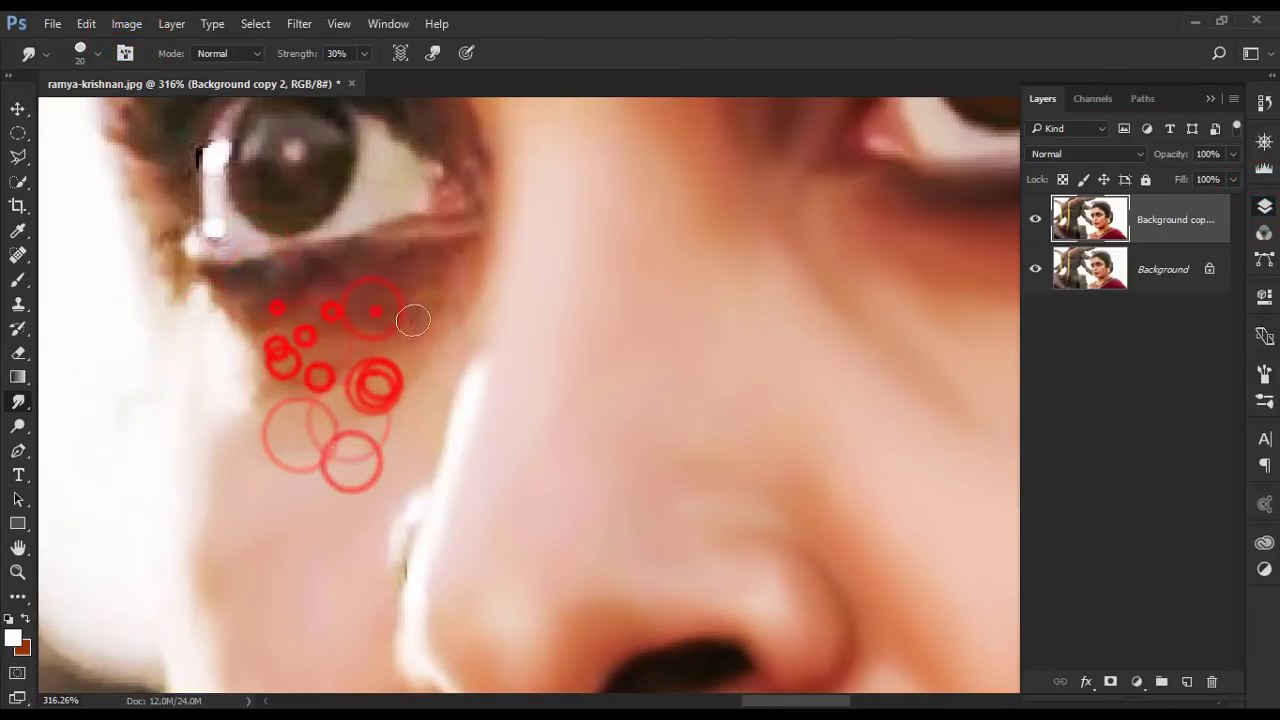
pyautogui.scroll(2, 380, 360)
pyautogui.press('[')
pyautogui.press('[')
pyautogui.press('[')
pyautogui.scroll(2, 200, 396)
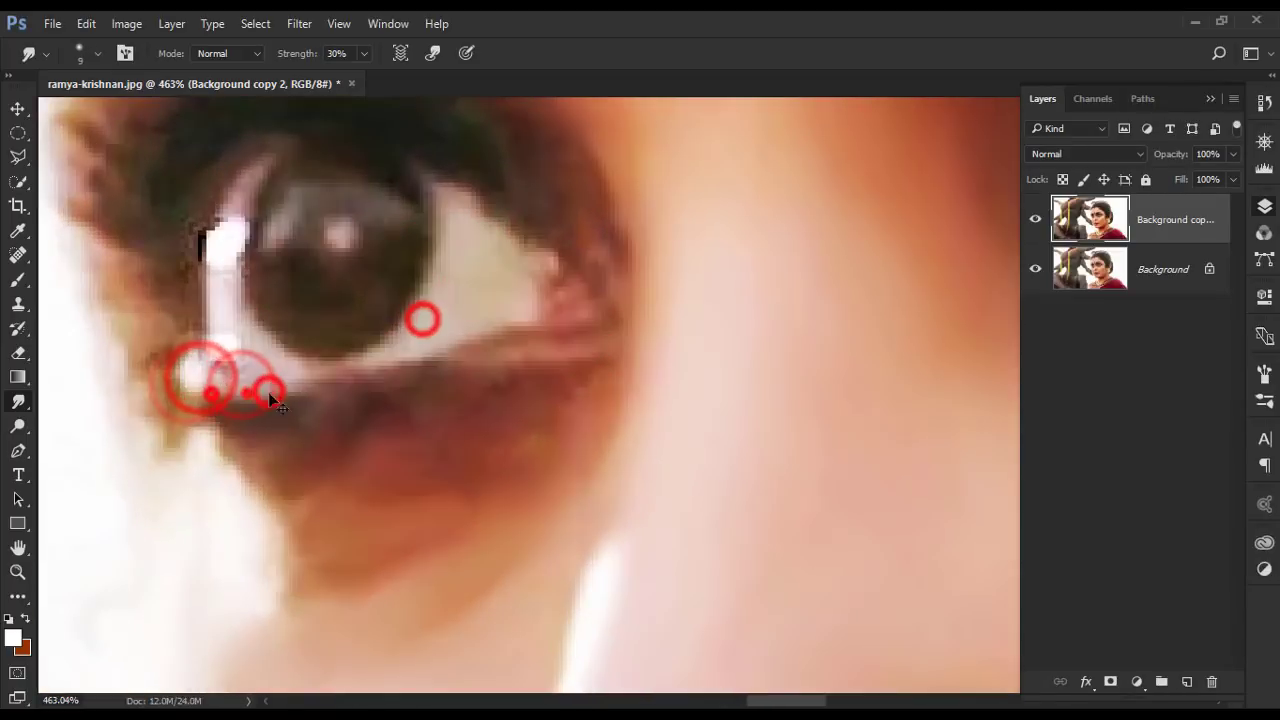
pyautogui.moveTo(538, 347); pyautogui.dragTo(420, 336)
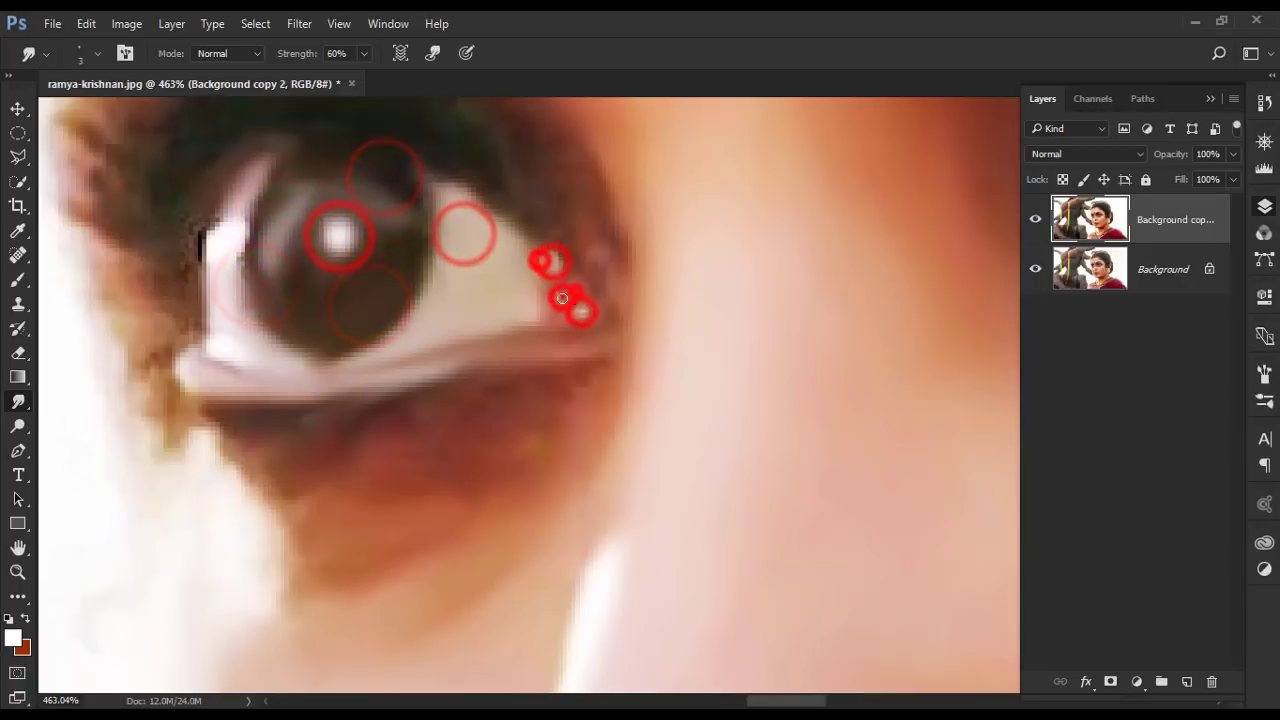
pyautogui.scroll(2, 530, 380)
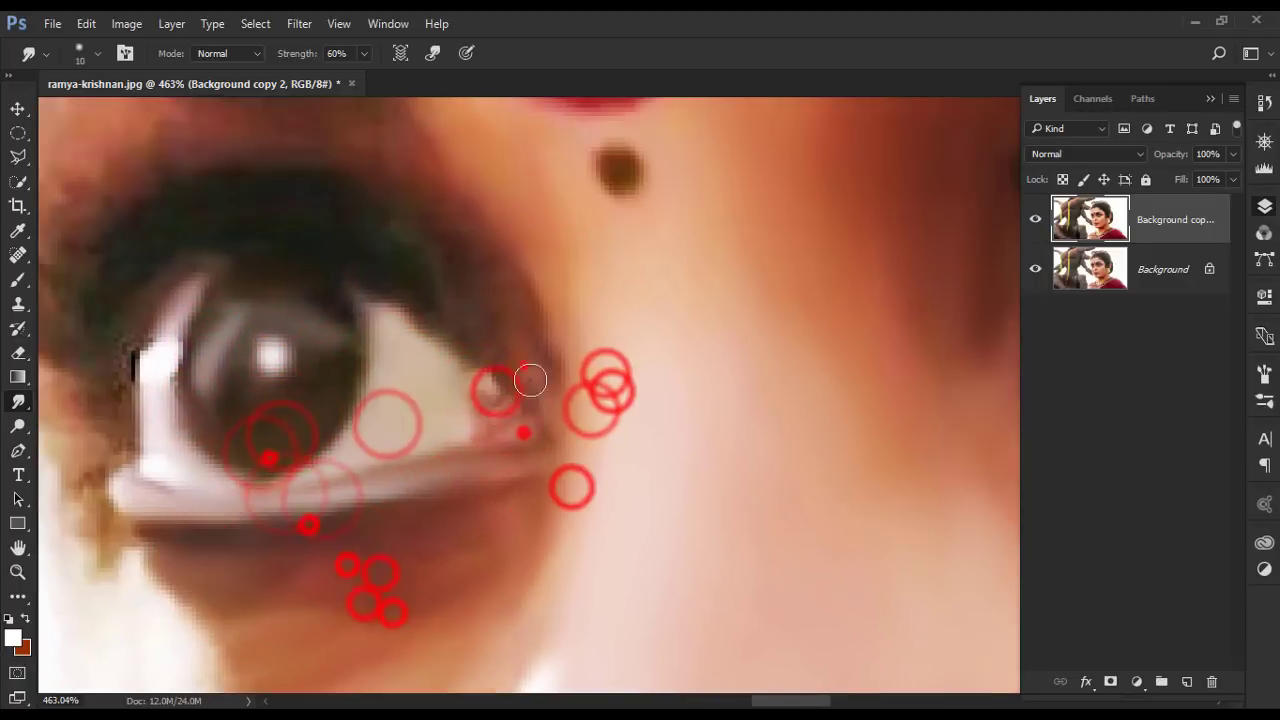
pyautogui.scroll(3, 139, 395)
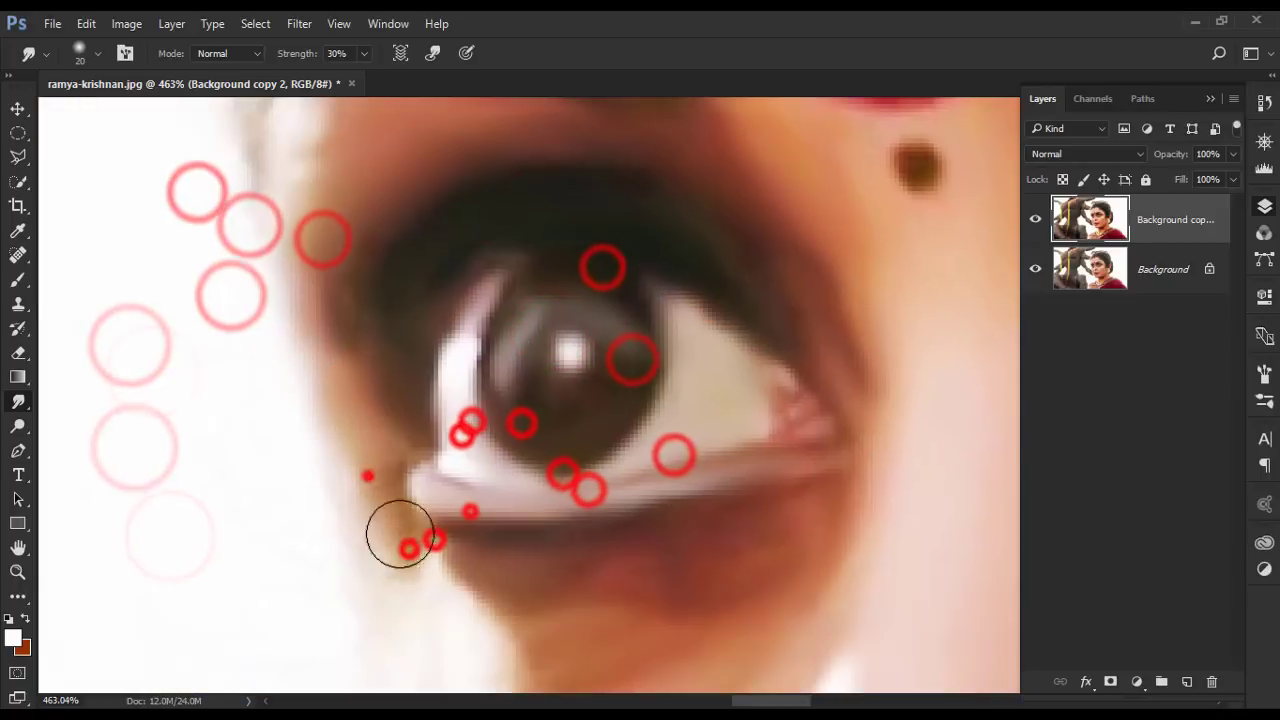
pyautogui.scroll(5, 345, 358)
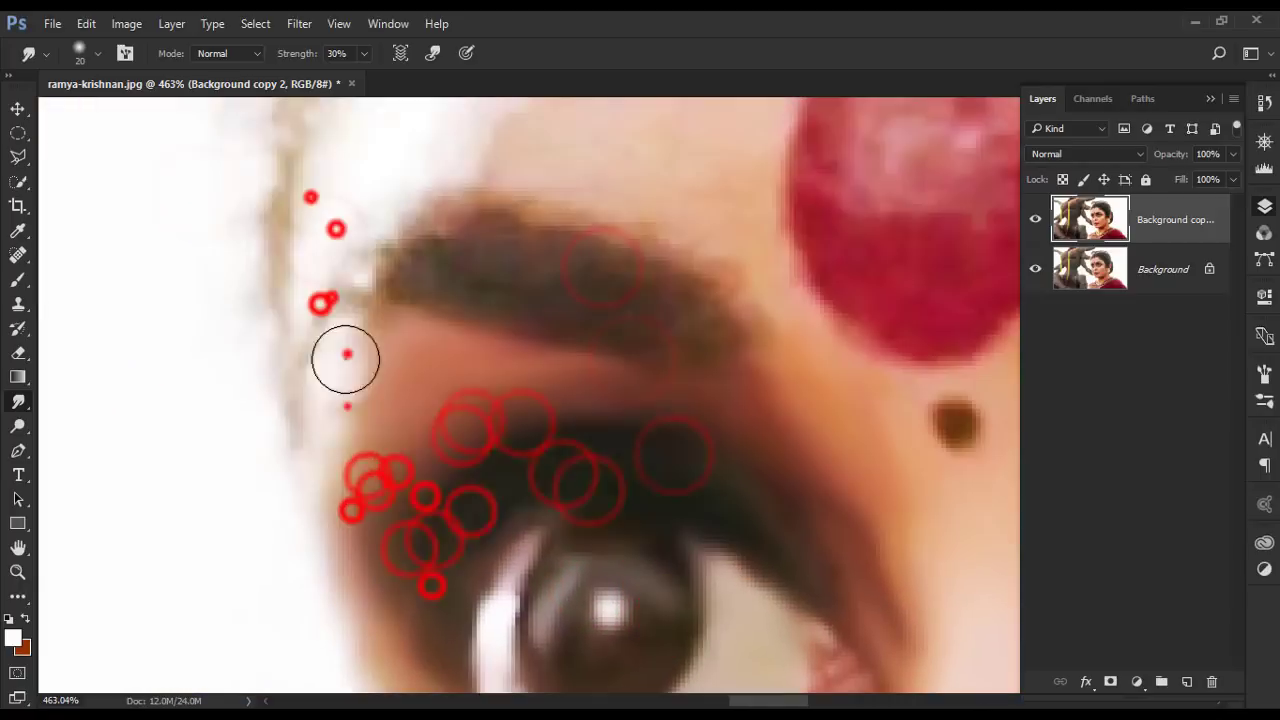
pyautogui.scroll(-5, 443, 429)
pyautogui.scroll(-3, 786, 314)
# - Enlarge the Smudge brush and smear the forehead and hairline into strokes
pyautogui.scroll(-5, 528, 114)
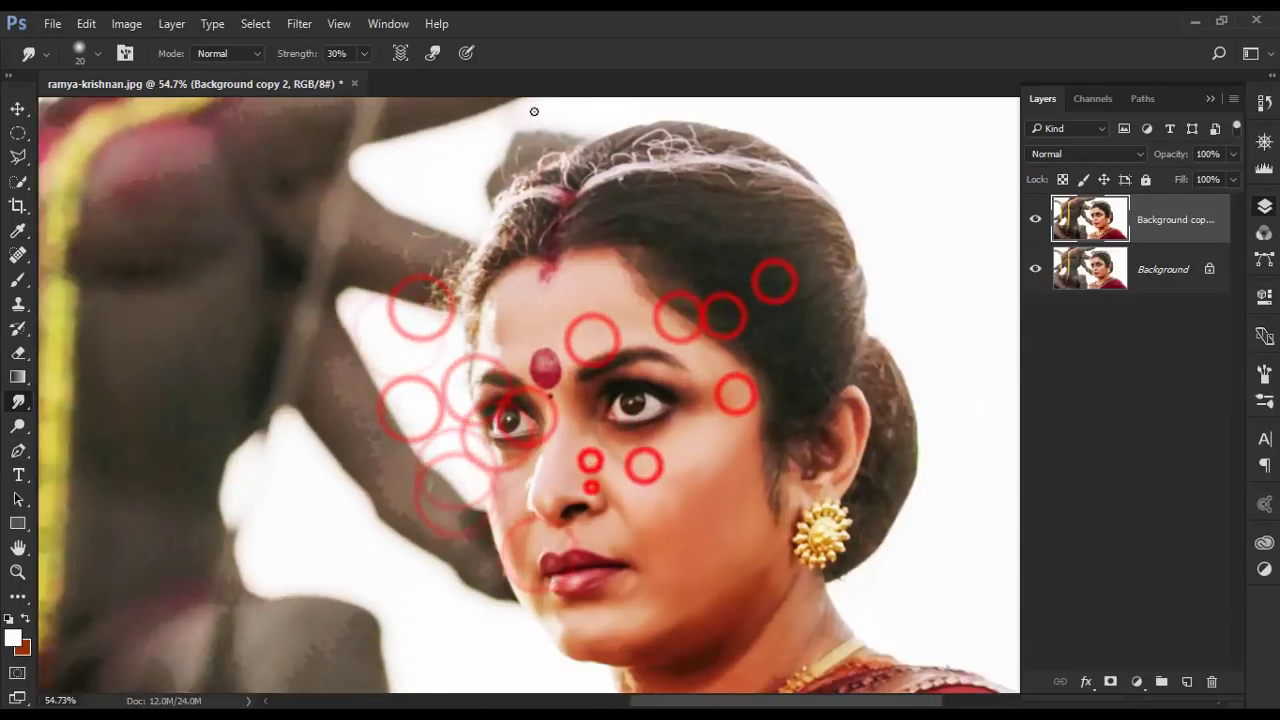
pyautogui.scroll(4, 662, 456)
pyautogui.scroll(-3, 651, 357)
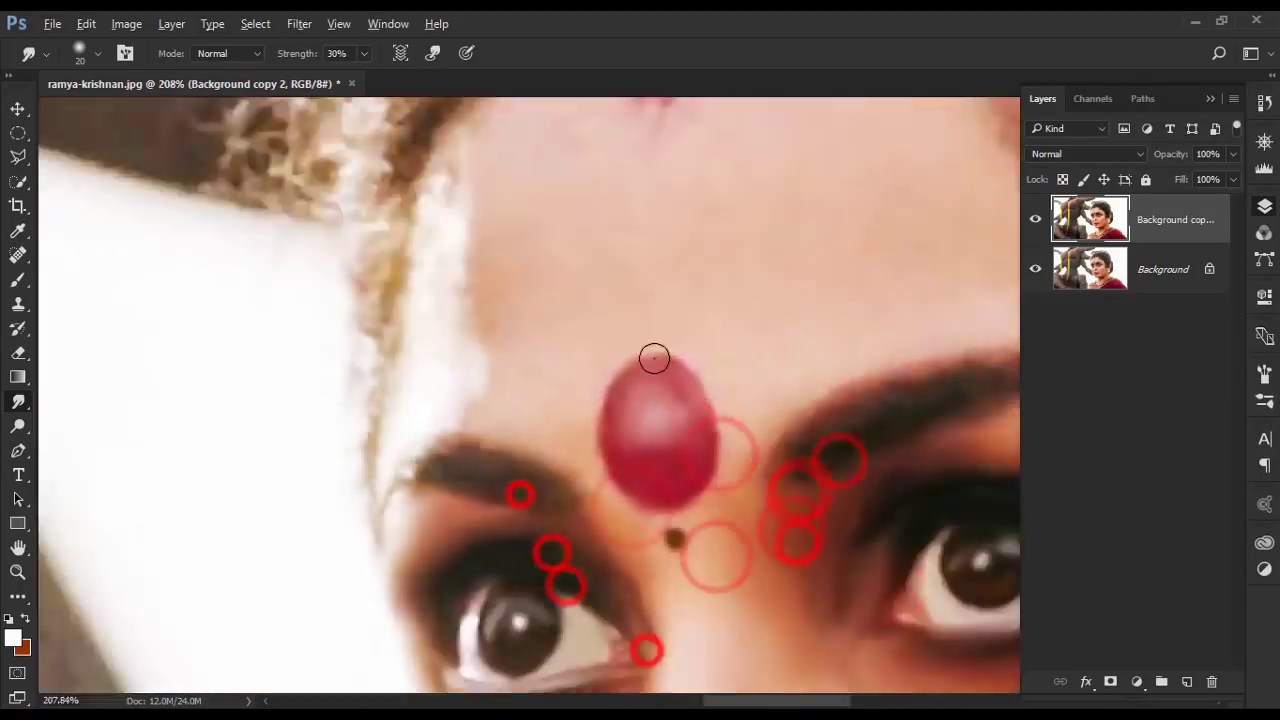
pyautogui.scroll(3, 395, 372)
pyautogui.press(']')
pyautogui.press(']')
pyautogui.press(']')
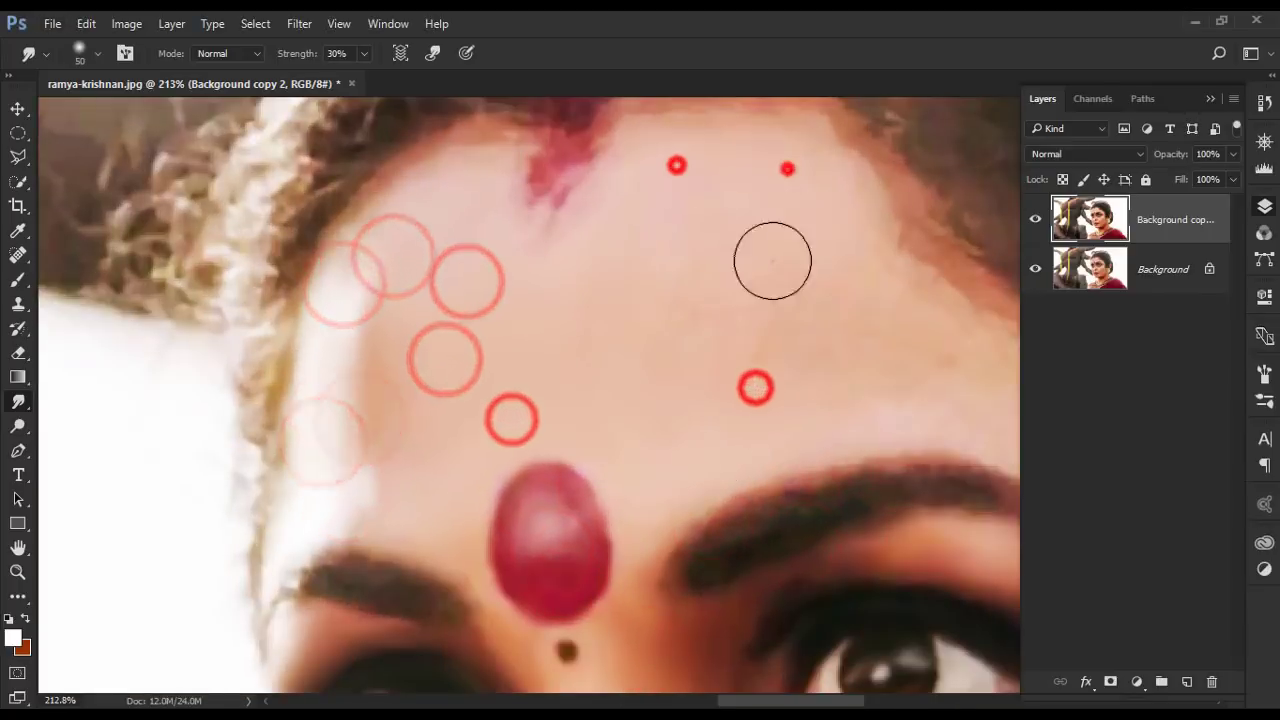
pyautogui.hscroll(5, 660, 255)
pyautogui.scroll(3, 480, 258)
pyautogui.hscroll(-5, 450, 370)
pyautogui.scroll(-2, 490, 430)
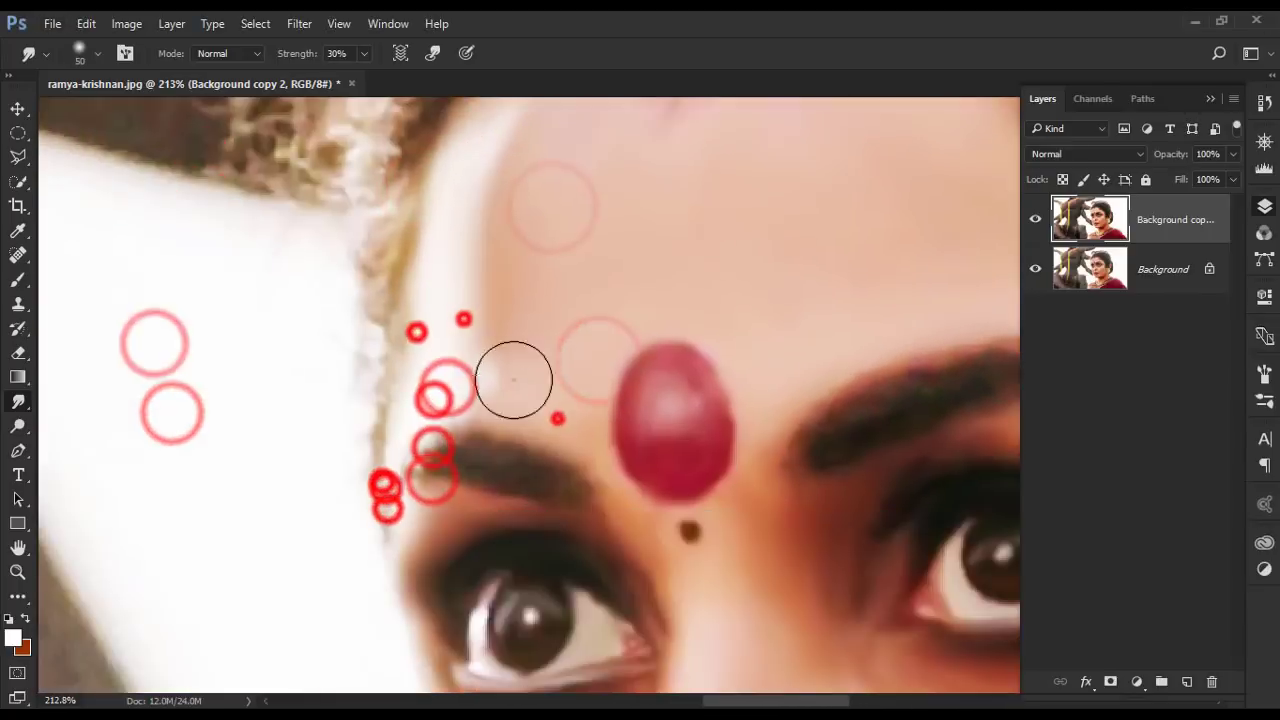
pyautogui.scroll(-5, 745, 482)
pyautogui.scroll(6, 590, 396)
pyautogui.scroll(-3, 490, 560)
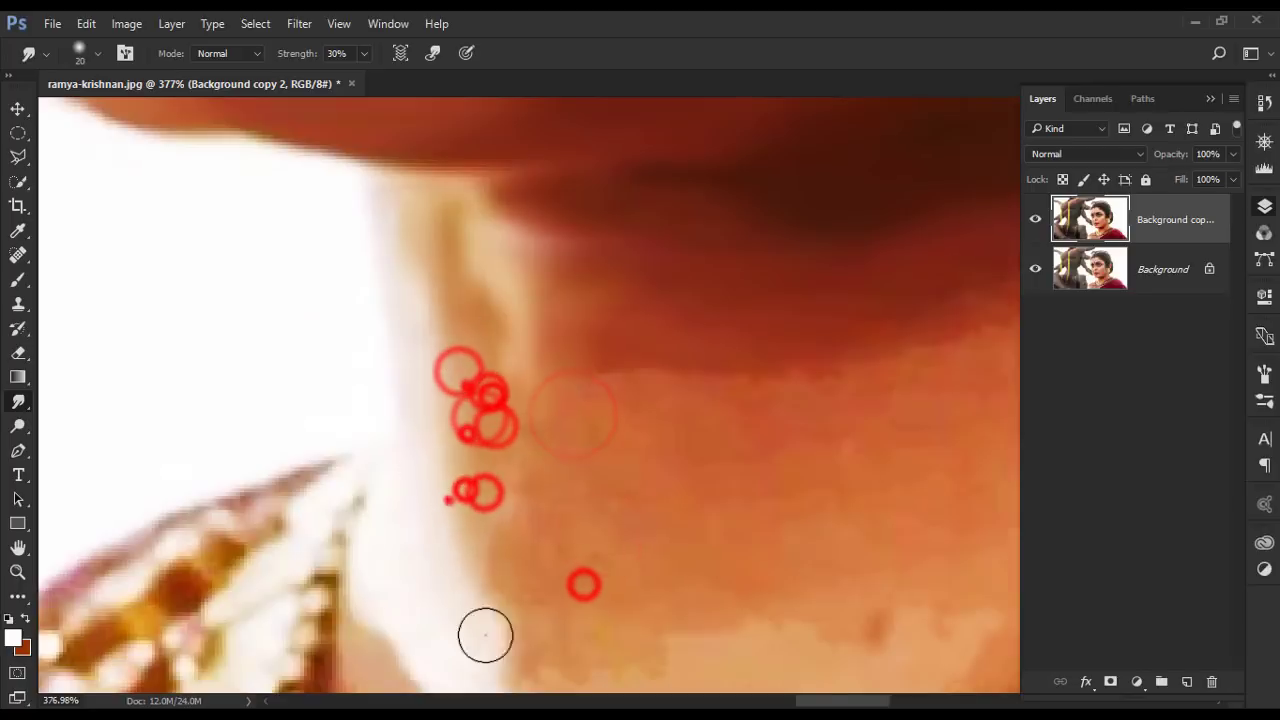
pyautogui.scroll(-3, 510, 520)
pyautogui.scroll(4, 512, 380)
pyautogui.scroll(-3, 450, 500)
# - Enlarge the brush slightly and smudge the neck and ear
pyautogui.press(']')
pyautogui.press(']')
pyautogui.press(']')
pyautogui.scroll(-3, 380, 645)
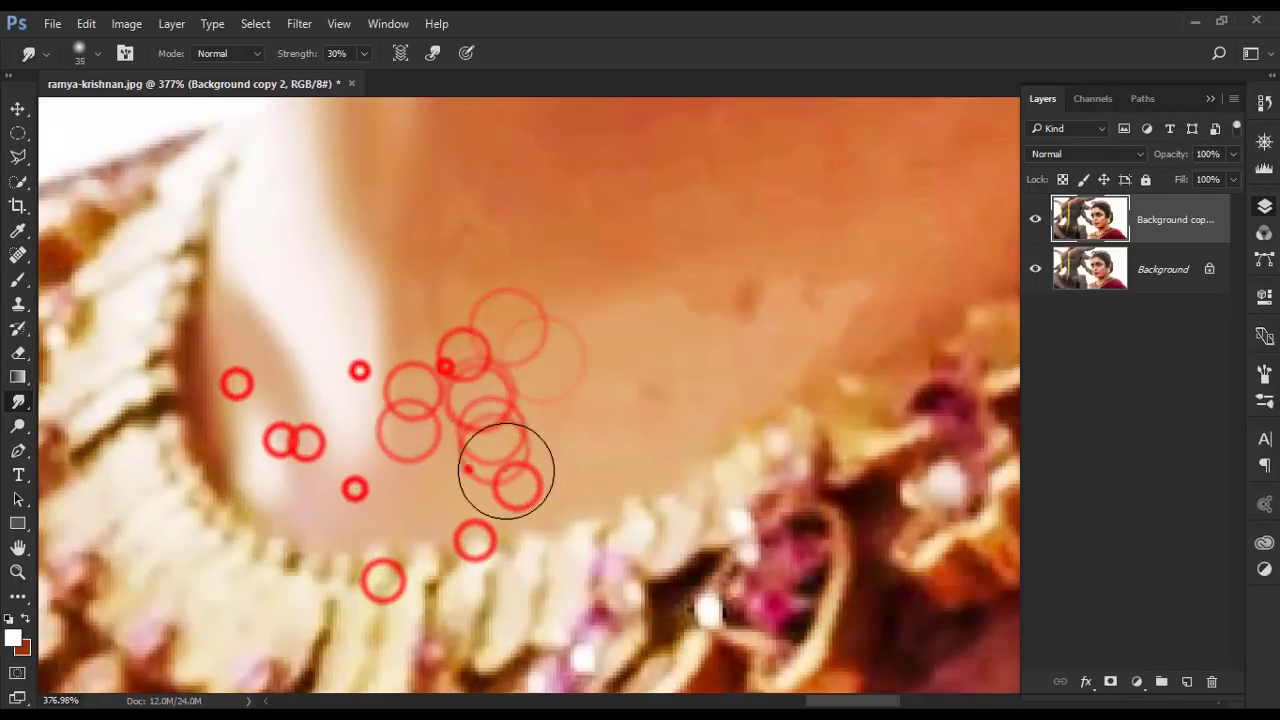
pyautogui.scroll(3, 492, 339)
pyautogui.hscroll(3, 450, 396)
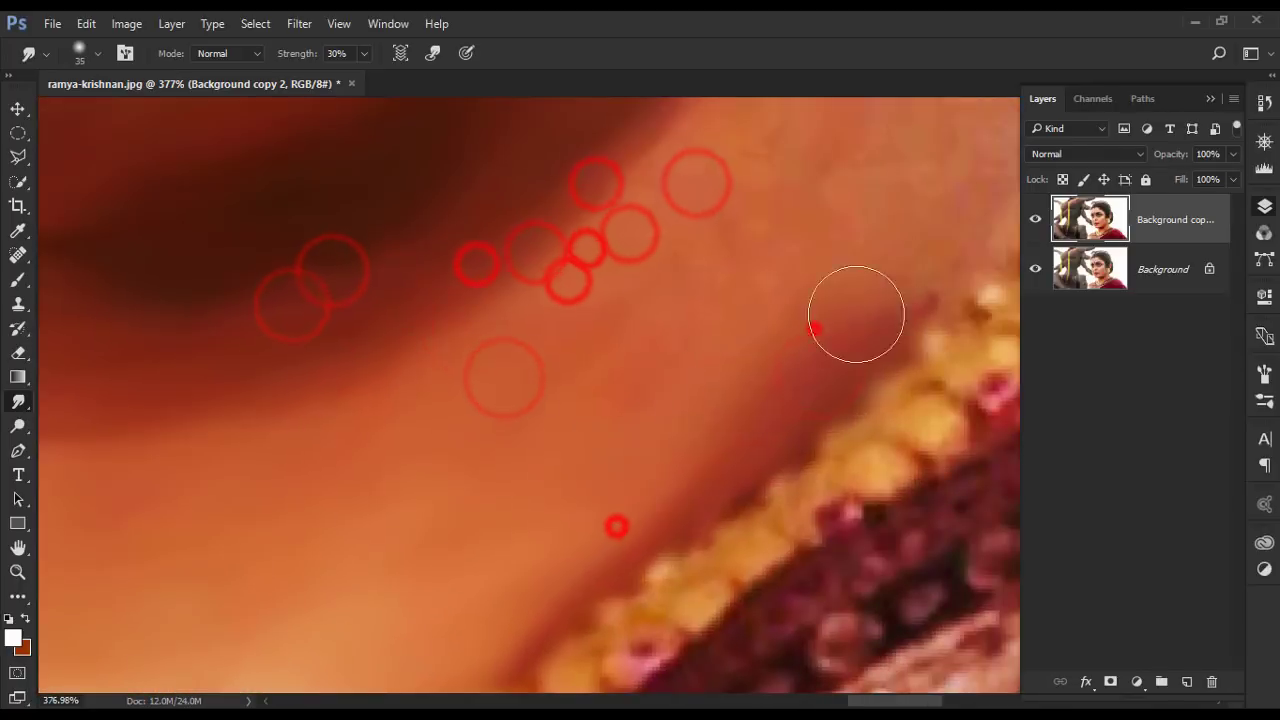
pyautogui.scroll(3, 856, 314)
pyautogui.scroll(-5, 332, 543)
pyautogui.scroll(-3, 642, 417)
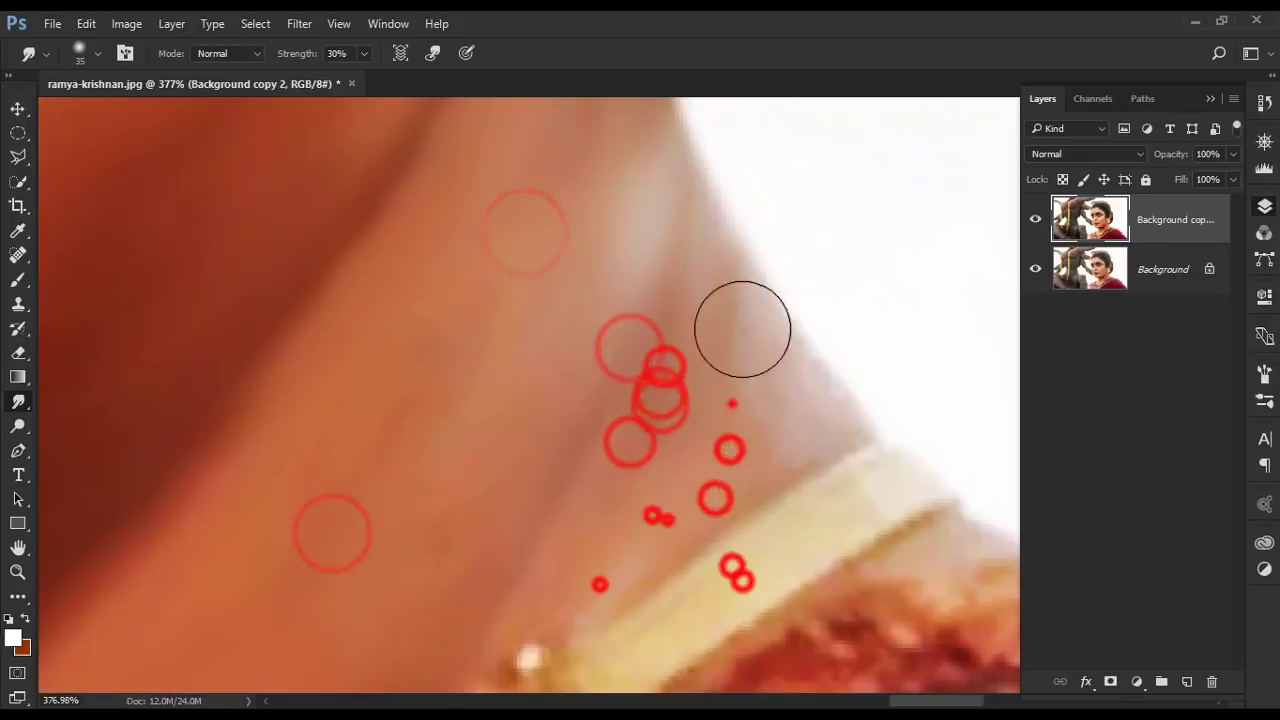
pyautogui.scroll(-3, 740, 329)
pyautogui.scroll(-3, 449, 489)
pyautogui.scroll(-3, 331, 389)
pyautogui.scroll(5, 782, 345)
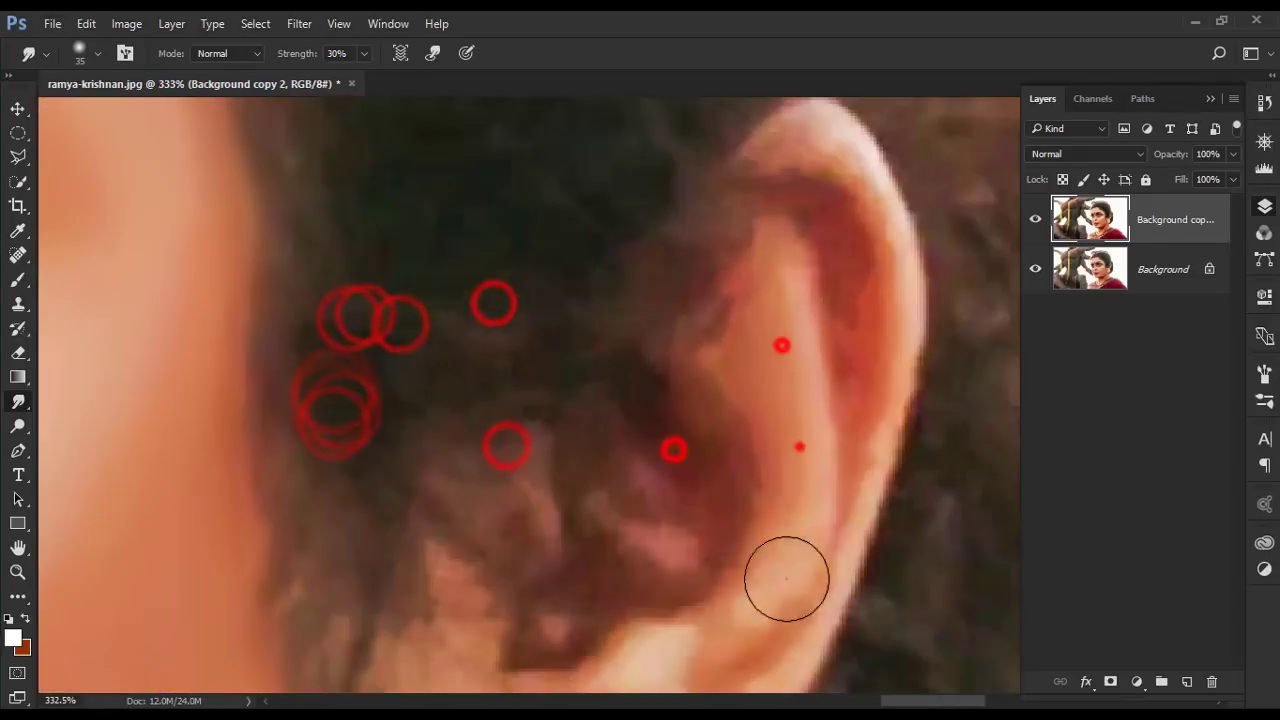
pyautogui.scroll(-3, 700, 434)
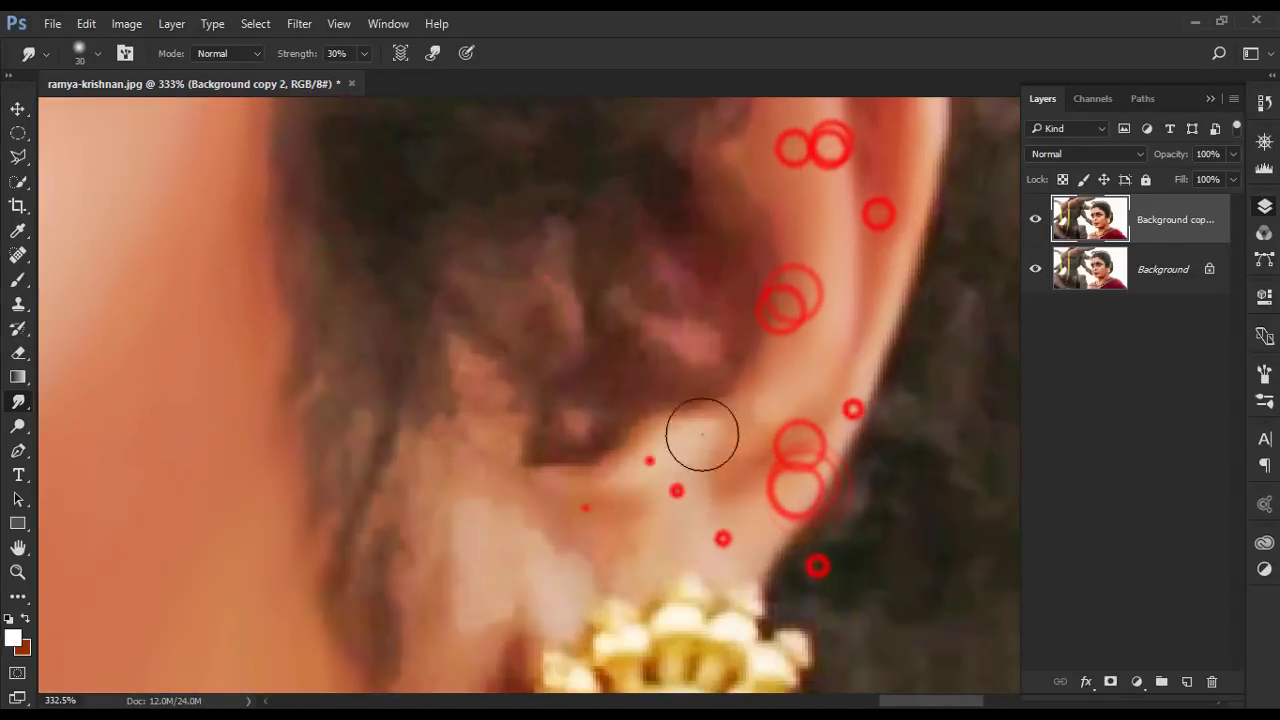
pyautogui.scroll(-2, 526, 409)
pyautogui.scroll(2, 517, 425)
pyautogui.hscroll(3, 600, 350)
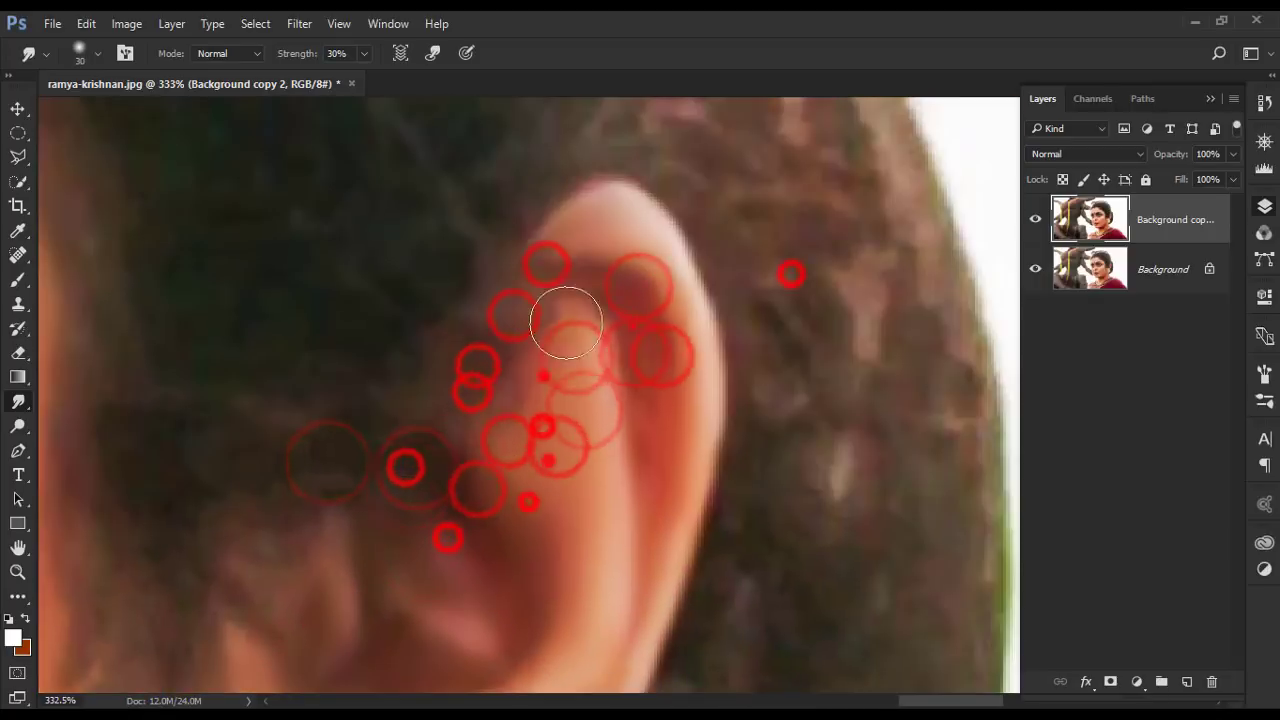
pyautogui.scroll(-5, 634, 421)
pyautogui.scroll(5, 563, 469)
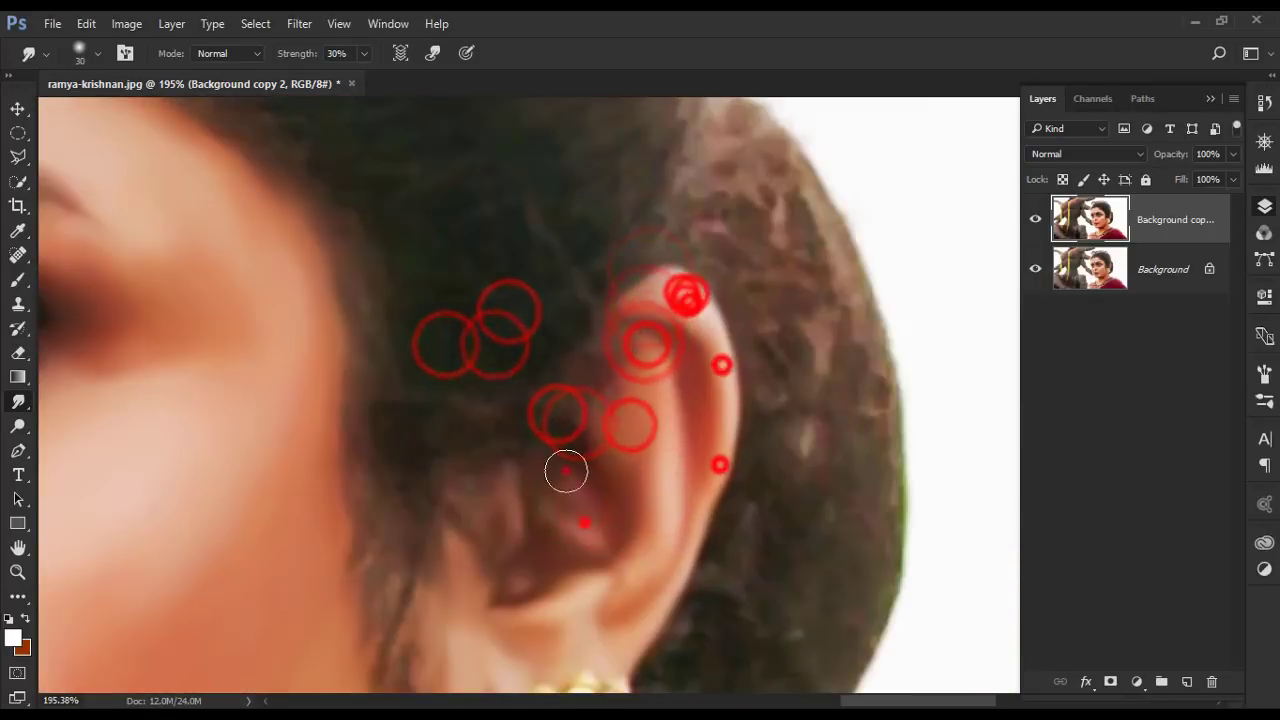
pyautogui.scroll(-2, 570, 490)
pyautogui.scroll(-3, 580, 517)
pyautogui.scroll(5, 606, 247)
pyautogui.scroll(-10, 657, 427)
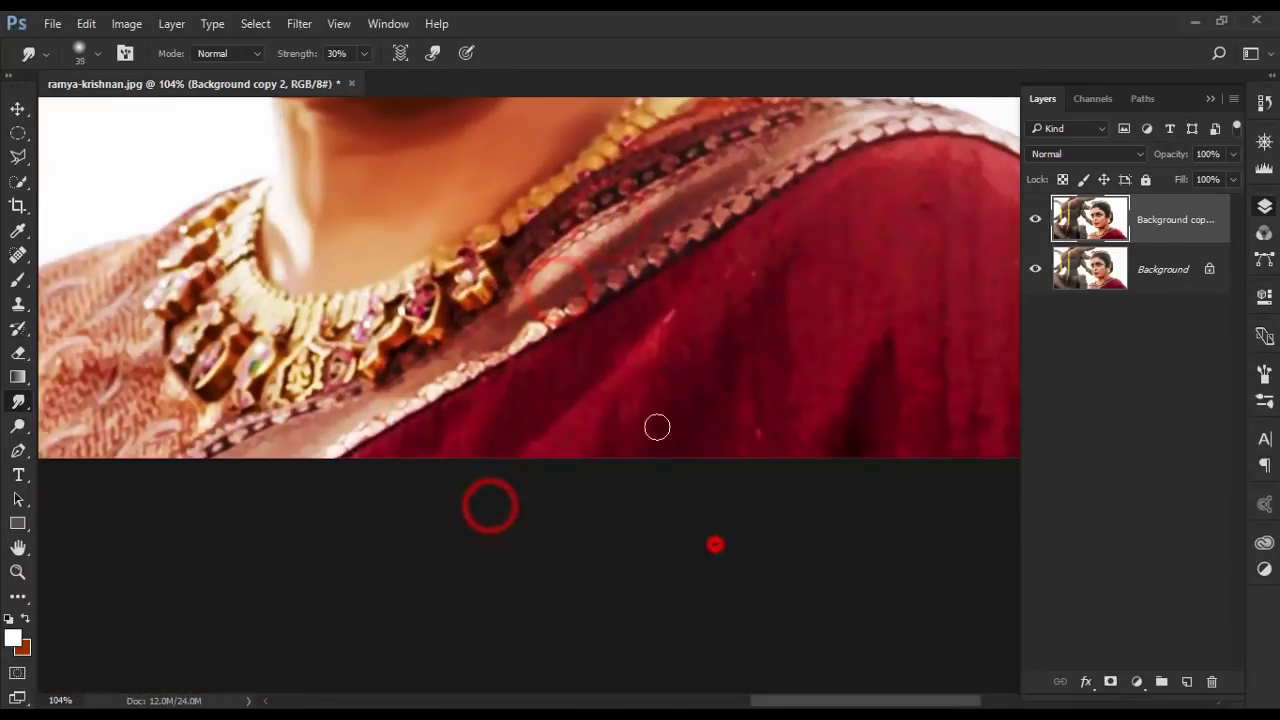
pyautogui.hscroll(5, 850, 300)
pyautogui.scroll(2, 774, 419)
# - Raise Smudge strength to 40% and blend the blouse shoulder
pyautogui.press('4')
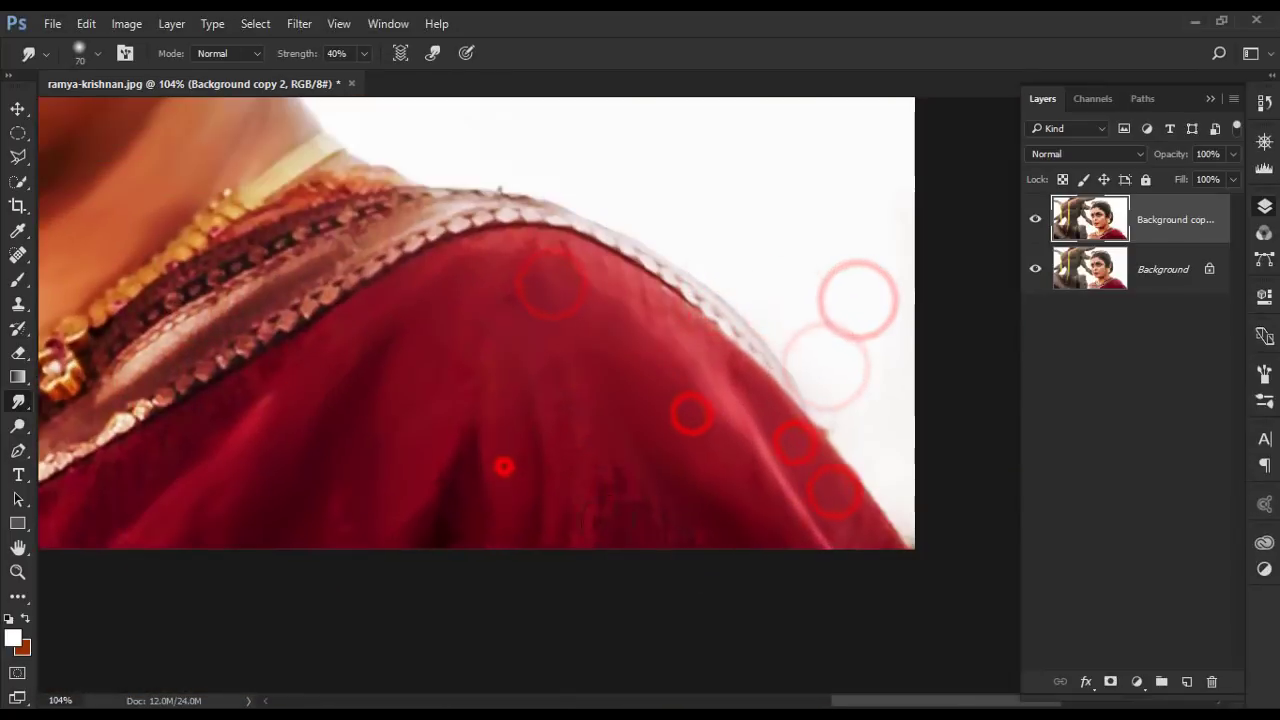
pyautogui.scroll(-3, 504, 466)
pyautogui.scroll(-5, 83, 437)
pyautogui.scroll(2, 846, 429)
pyautogui.scroll(1, 628, 303)
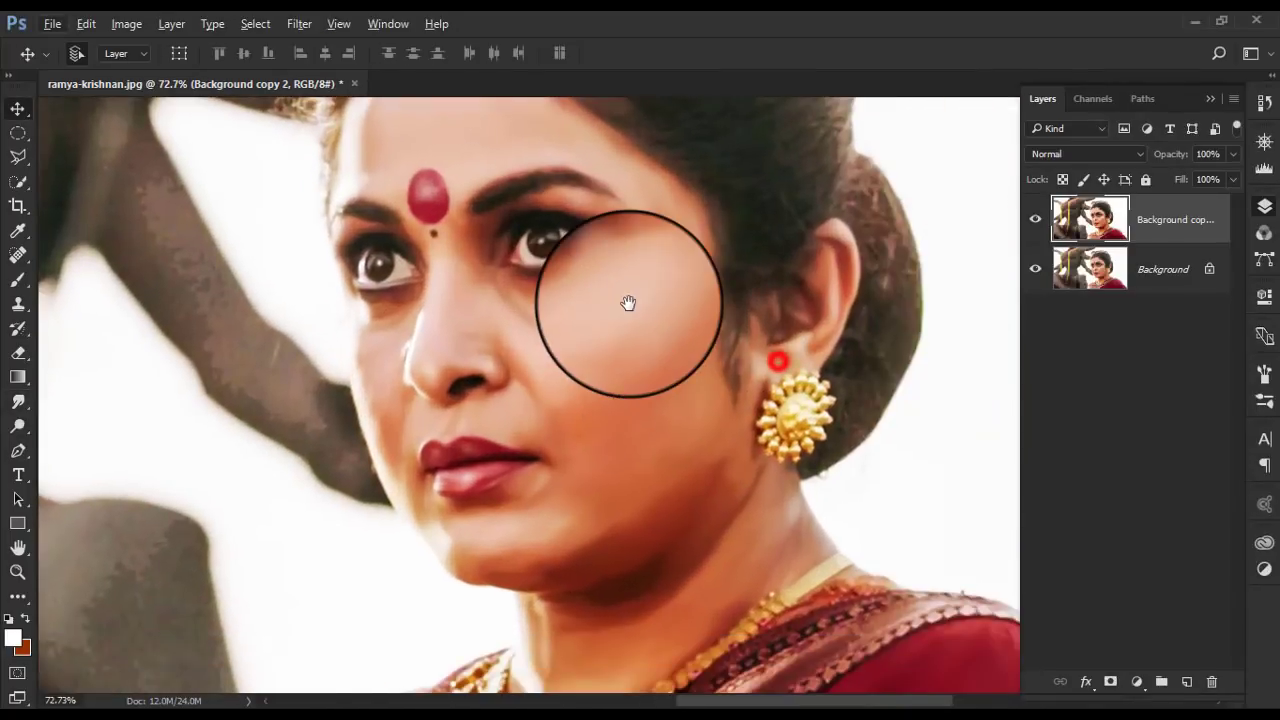
pyautogui.scroll(-3, 628, 303)
# - Add an empty layer and set the foreground colour to bright orange #ff6600
pyautogui.click(1190, 683)
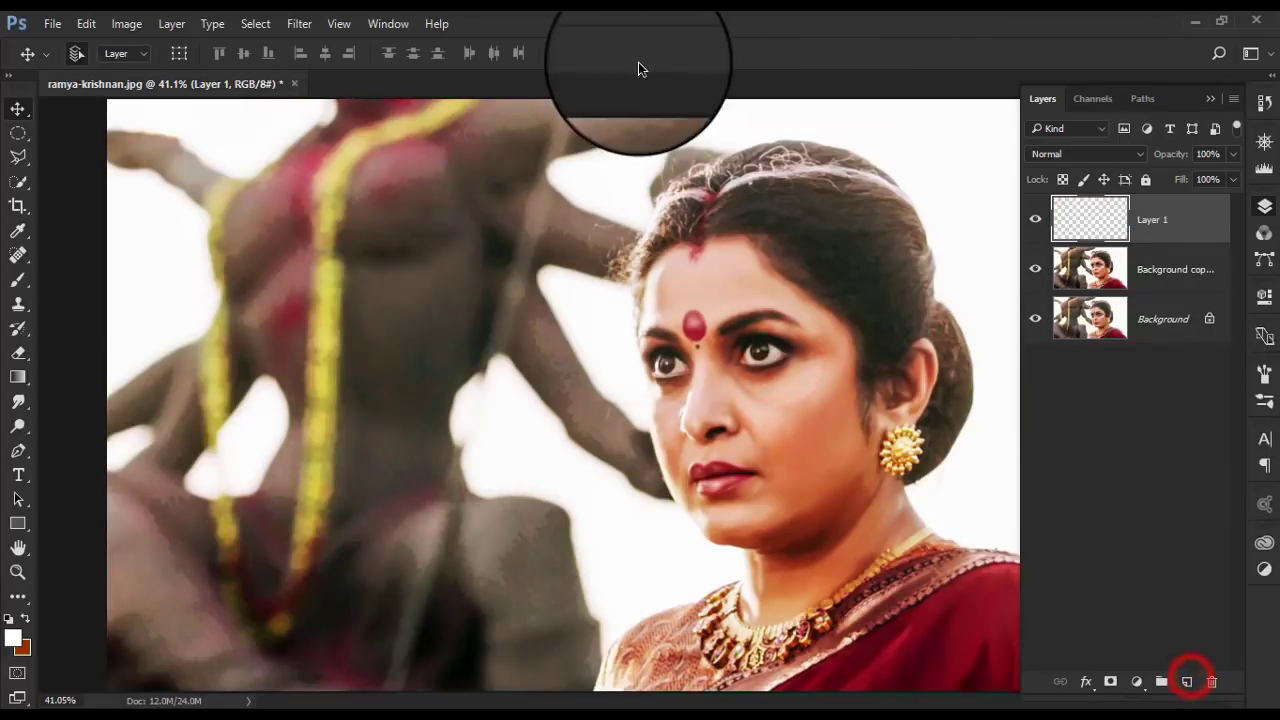
pyautogui.click(26, 619)
pyautogui.click(12, 637)
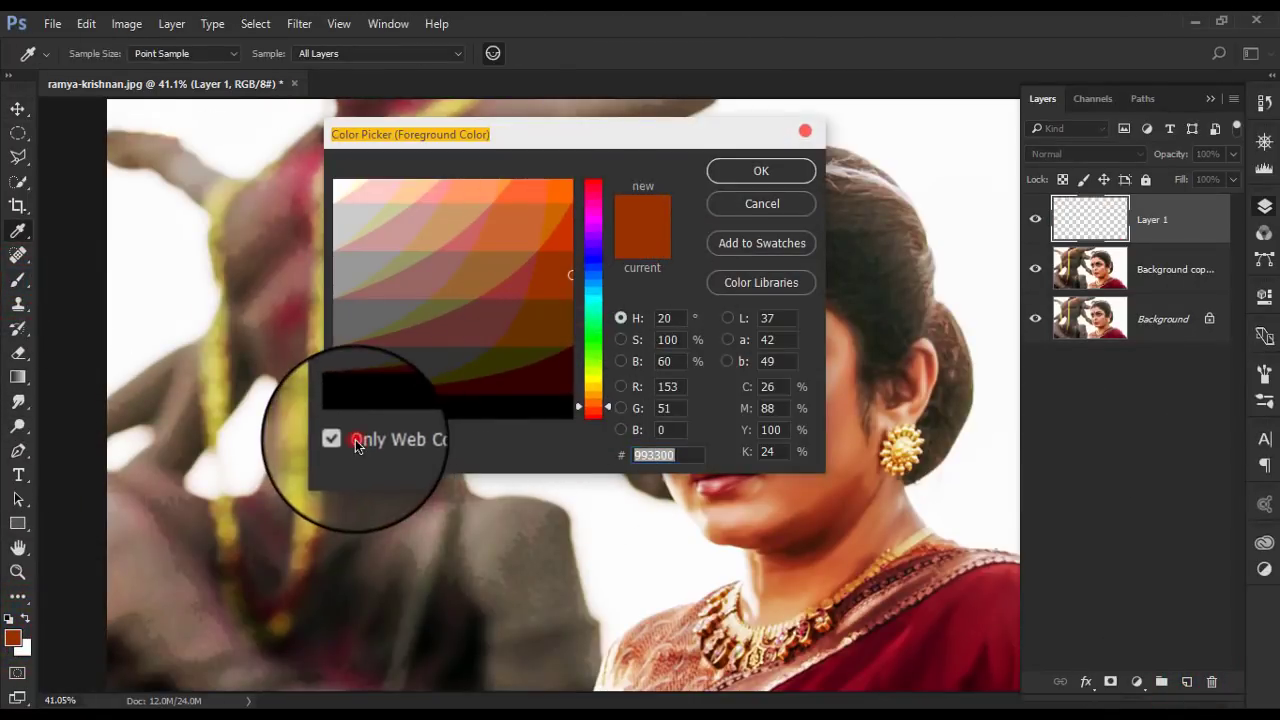
pyautogui.click(339, 438)
pyautogui.click(565, 197)
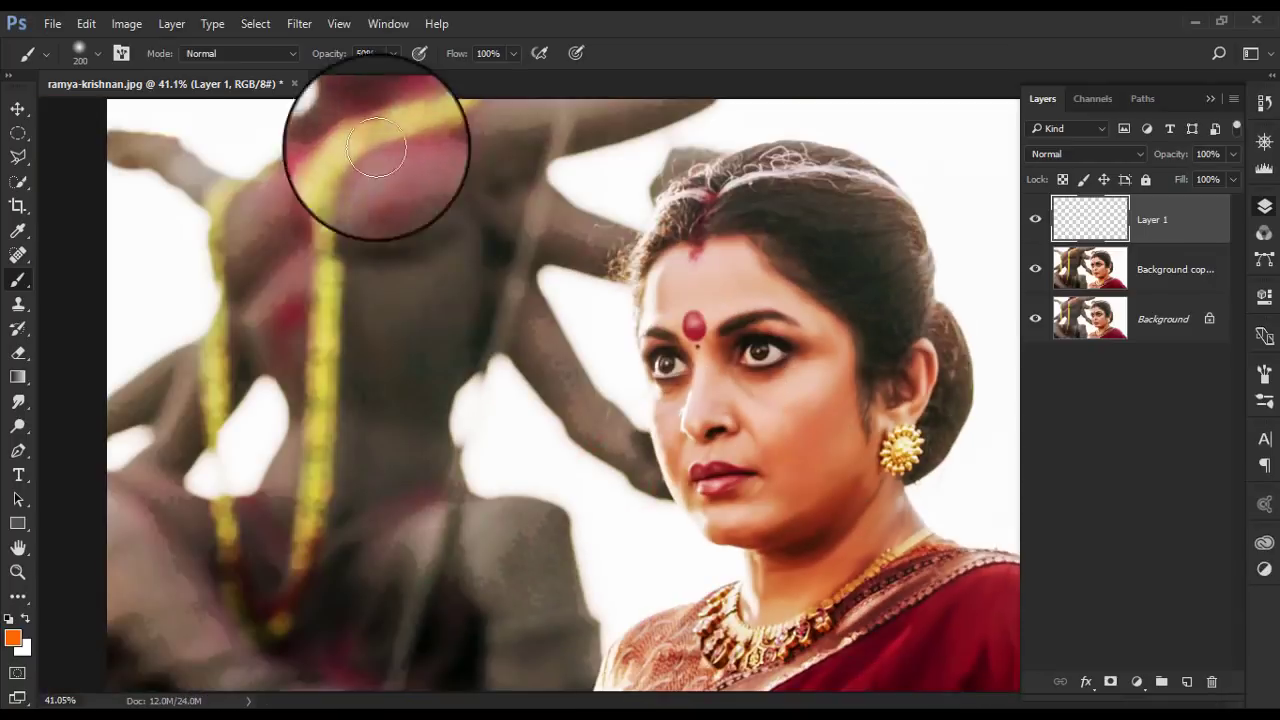
# - Set up a Color Range selection of Highlights with range widened to 224
pyautogui.click(255, 23)
pyautogui.click(283, 203)
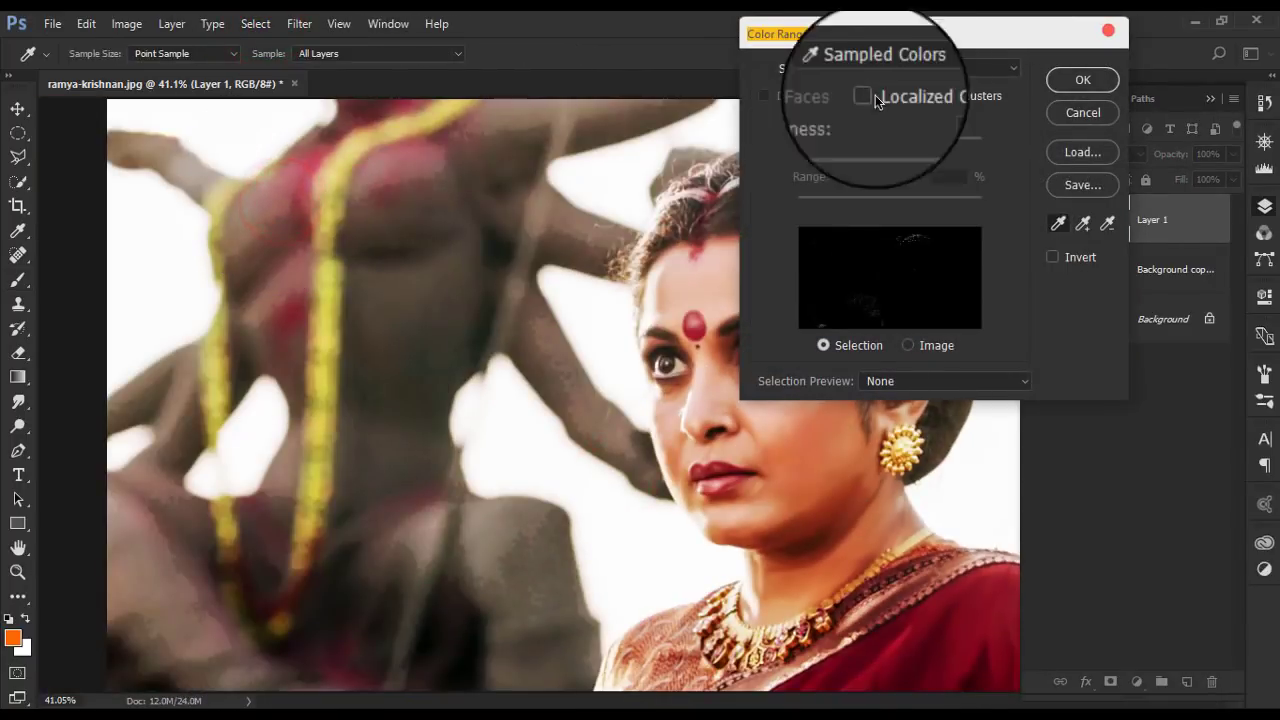
pyautogui.click(880, 67)
pyautogui.click(881, 251)
pyautogui.moveTo(936, 207); pyautogui.dragTo(987, 222)
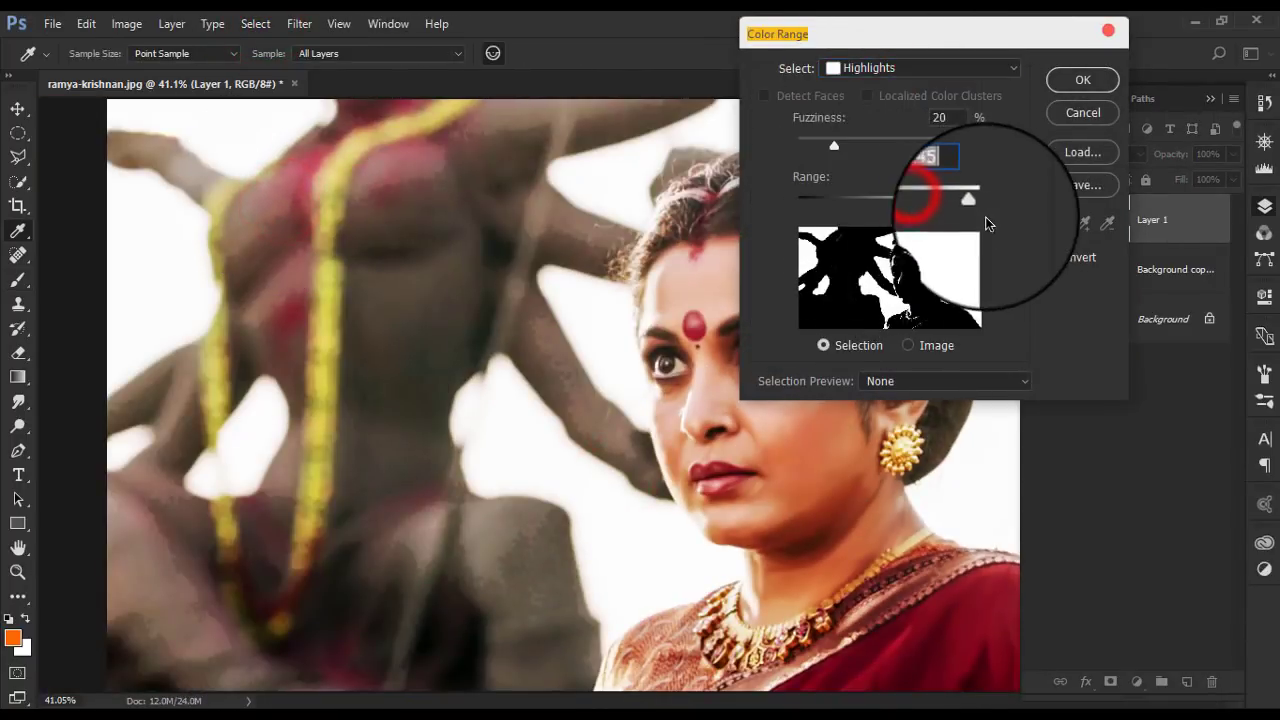
# - Accept the Highlights selection and feather it by 10 pixels
pyautogui.click(1071, 80)
pyautogui.press('b')
pyautogui.scroll(2, 234, 92)
pyautogui.click(256, 23)
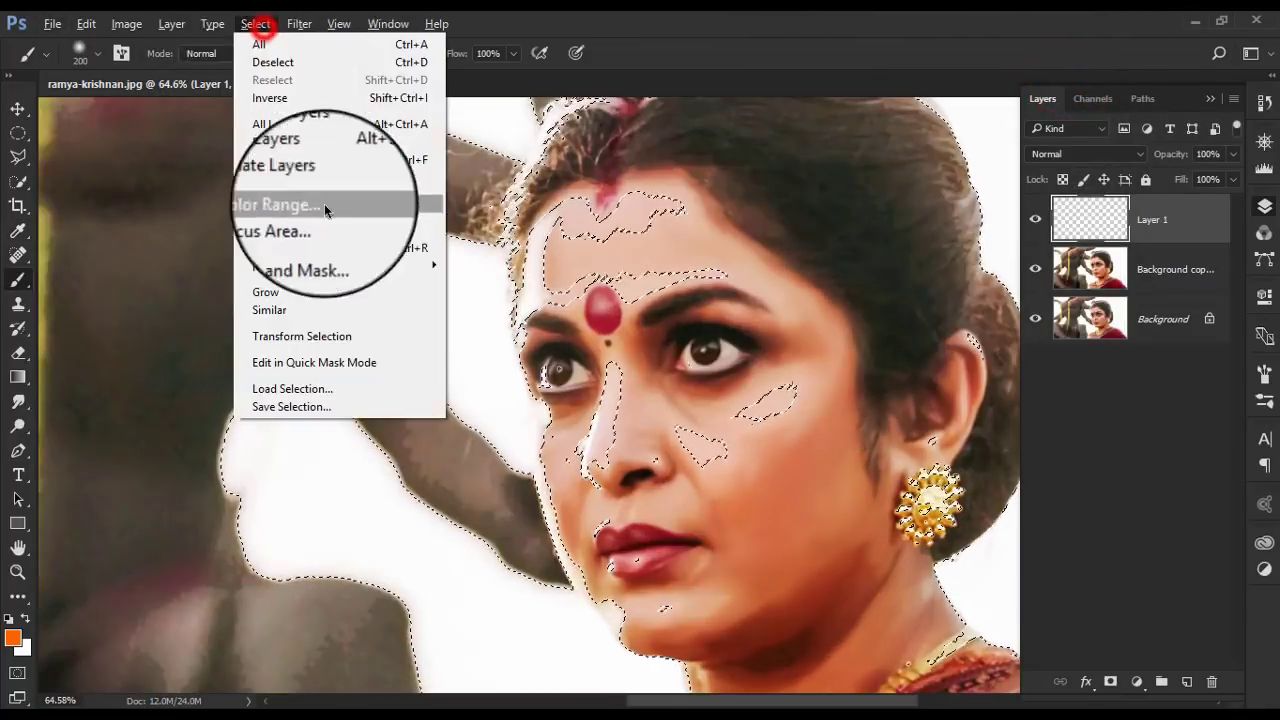
pyautogui.click(309, 257)
pyautogui.click(477, 300)
pyautogui.press('Return')
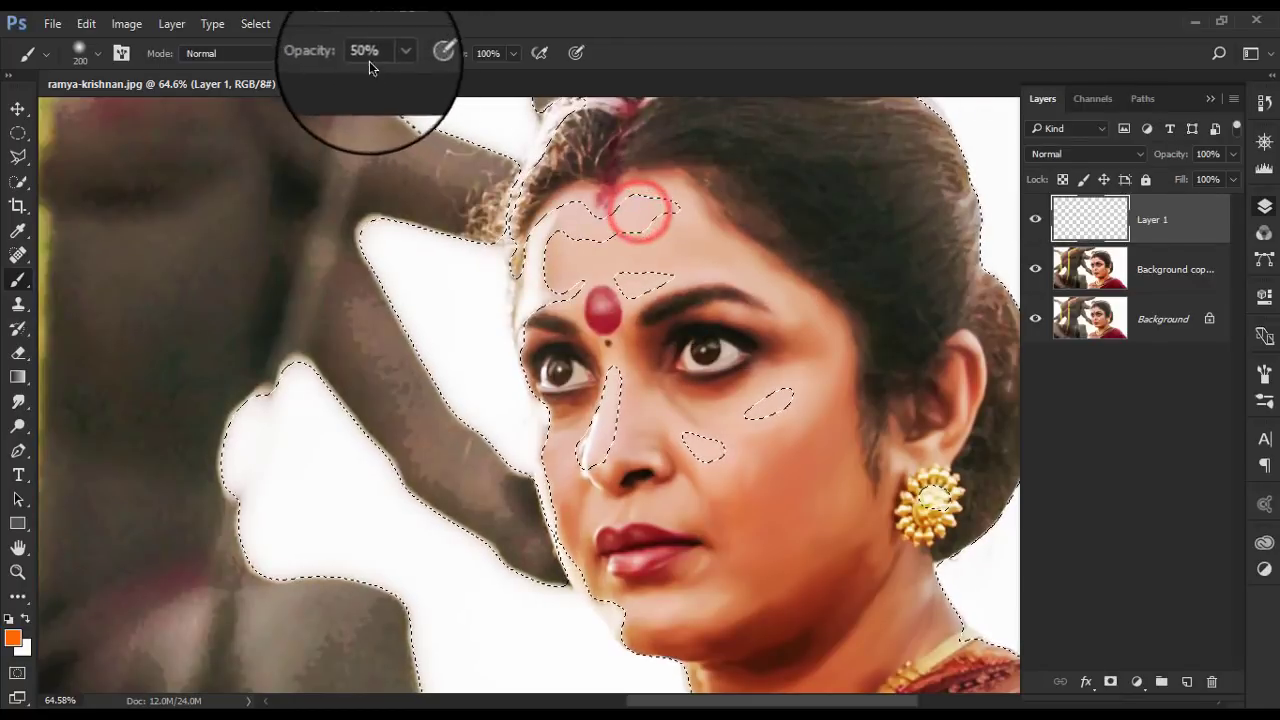
# - Paint orange over the forehead and cheek, then yellow over the forehead and nose
pyautogui.moveTo(586, 223); pyautogui.dragTo(668, 210)
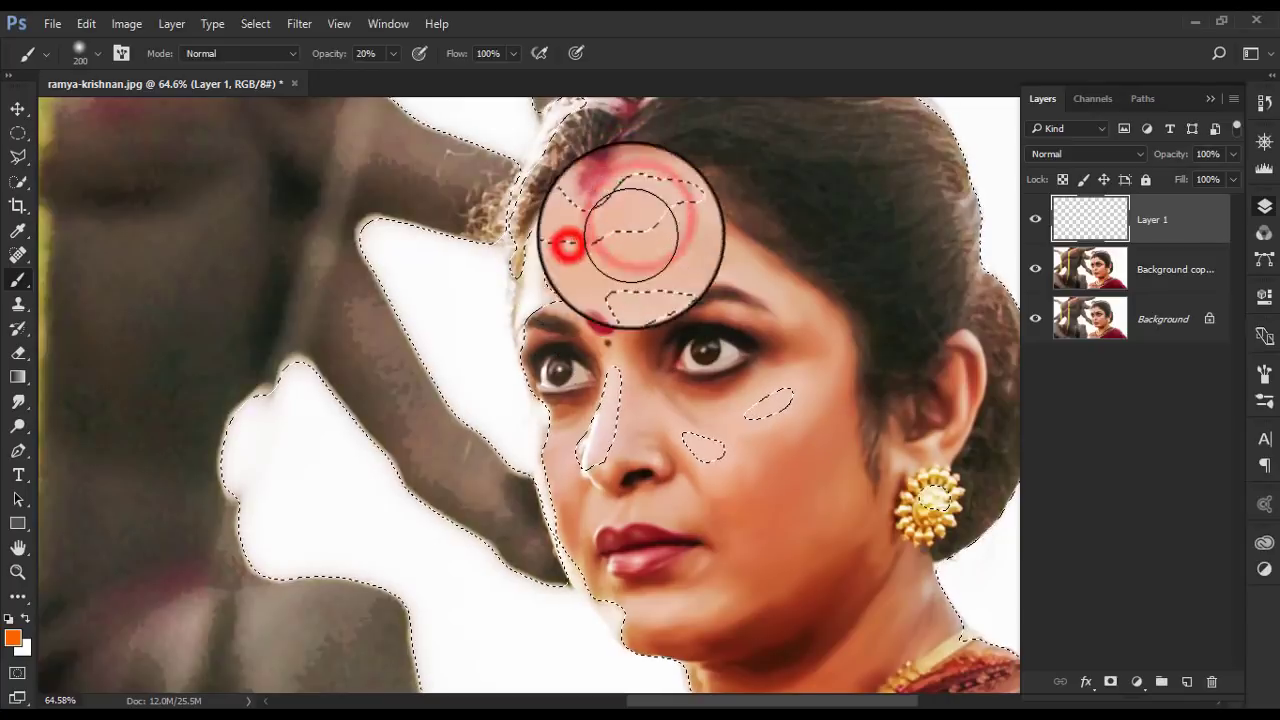
pyautogui.moveTo(690, 452); pyautogui.dragTo(812, 483)
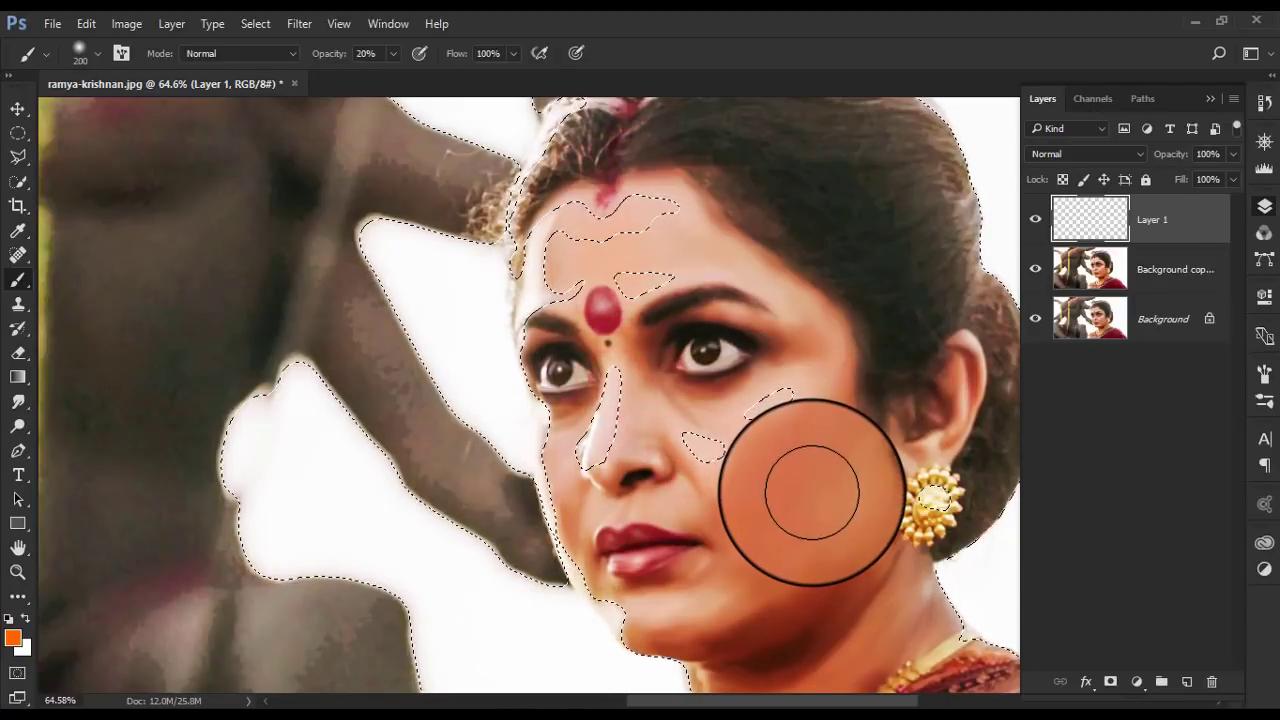
pyautogui.click(12, 637)
pyautogui.click(591, 384)
pyautogui.click(731, 185)
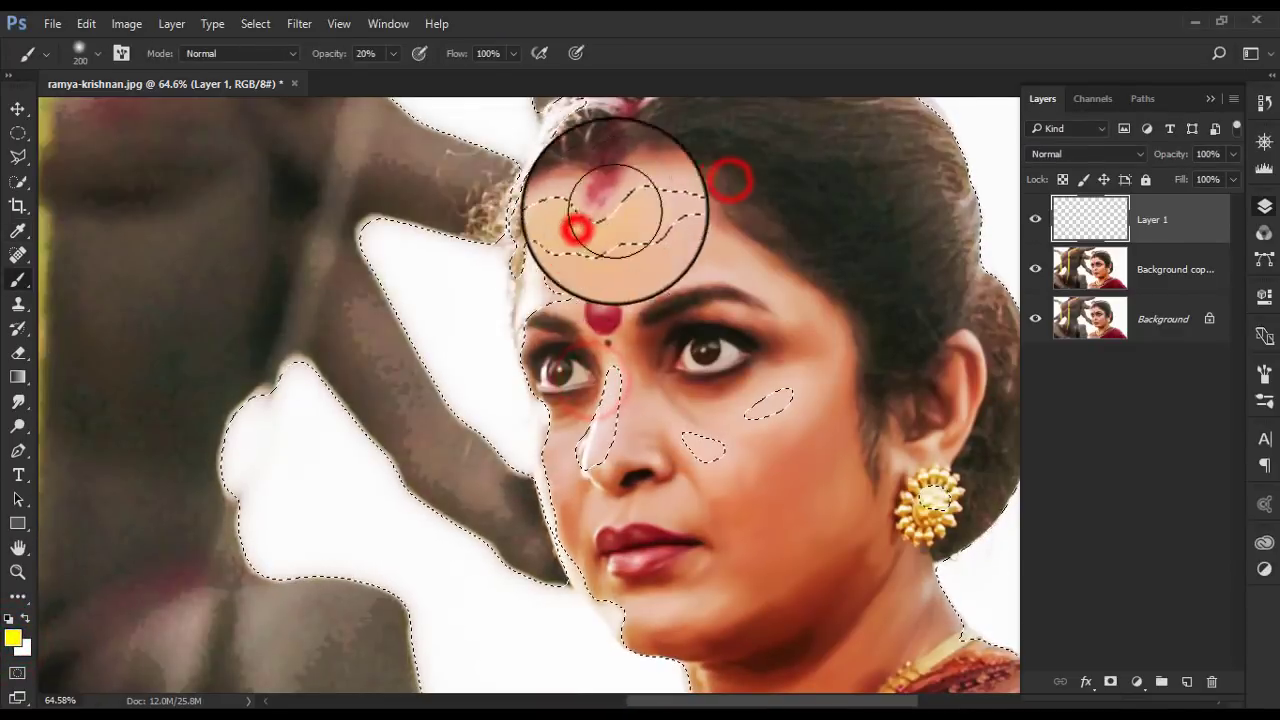
pyautogui.moveTo(626, 285); pyautogui.dragTo(606, 380)
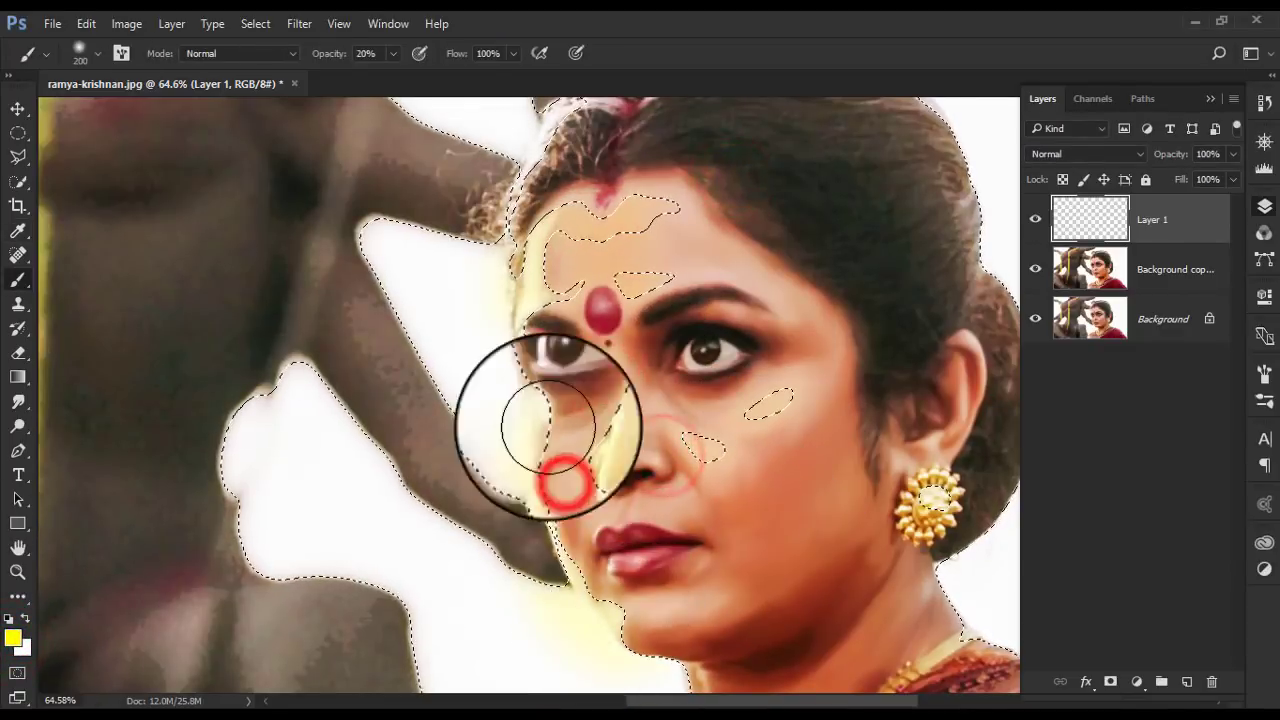
# - Pan across the neck, shoulder and face, then set Layer 1's blend mode to Color
pyautogui.moveTo(549, 425); pyautogui.dragTo(629, 286)
pyautogui.moveTo(543, 214); pyautogui.dragTo(729, 171)
pyautogui.hotkey('ctrl', 'd')
pyautogui.moveTo(921, 314); pyautogui.dragTo(826, 258)
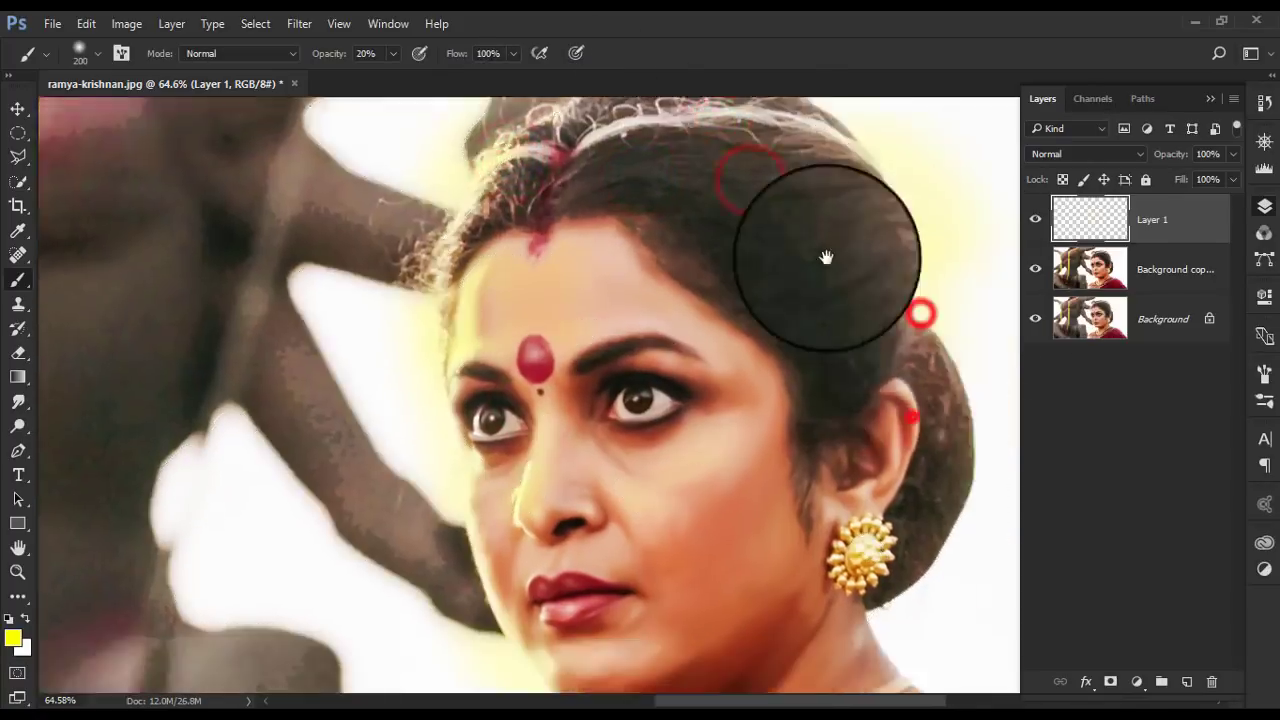
pyautogui.moveTo(914, 414)
pyautogui.mouseDown()
pyautogui.moveTo(836, 283)
pyautogui.moveTo(740, 314)
pyautogui.mouseUp()
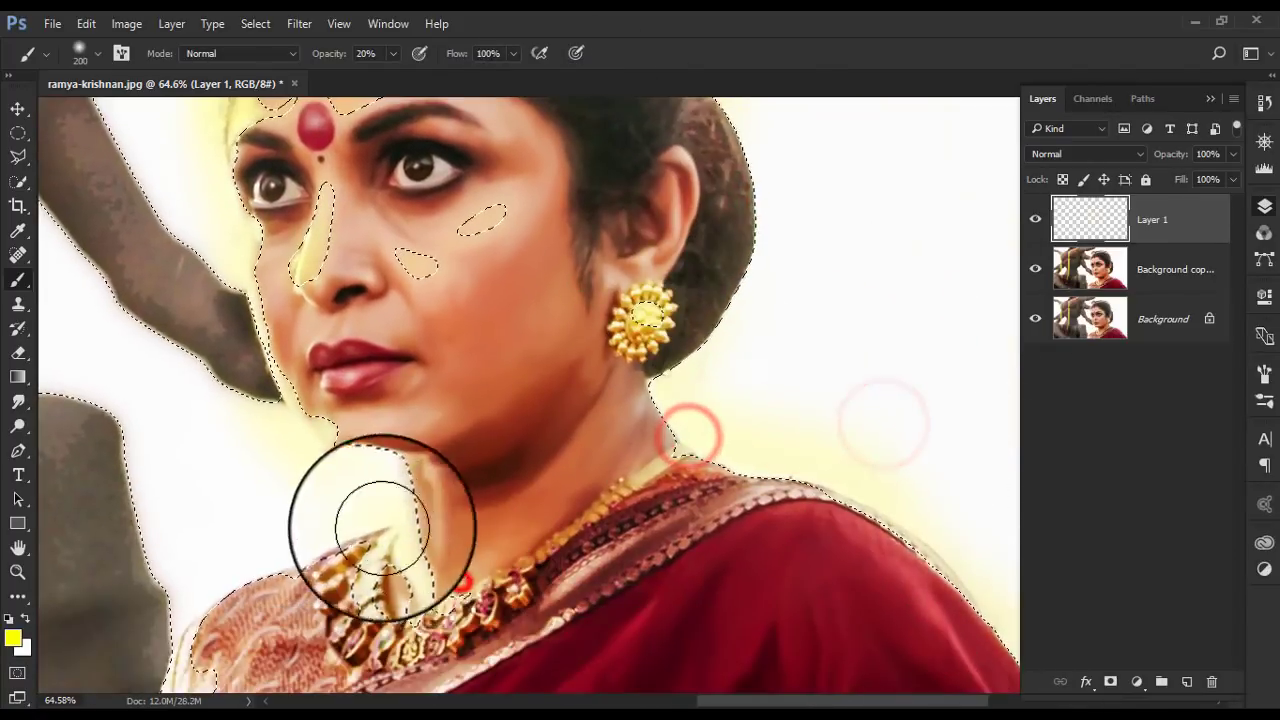
pyautogui.moveTo(294, 594); pyautogui.dragTo(314, 400)
pyautogui.moveTo(523, 449); pyautogui.dragTo(263, 557)
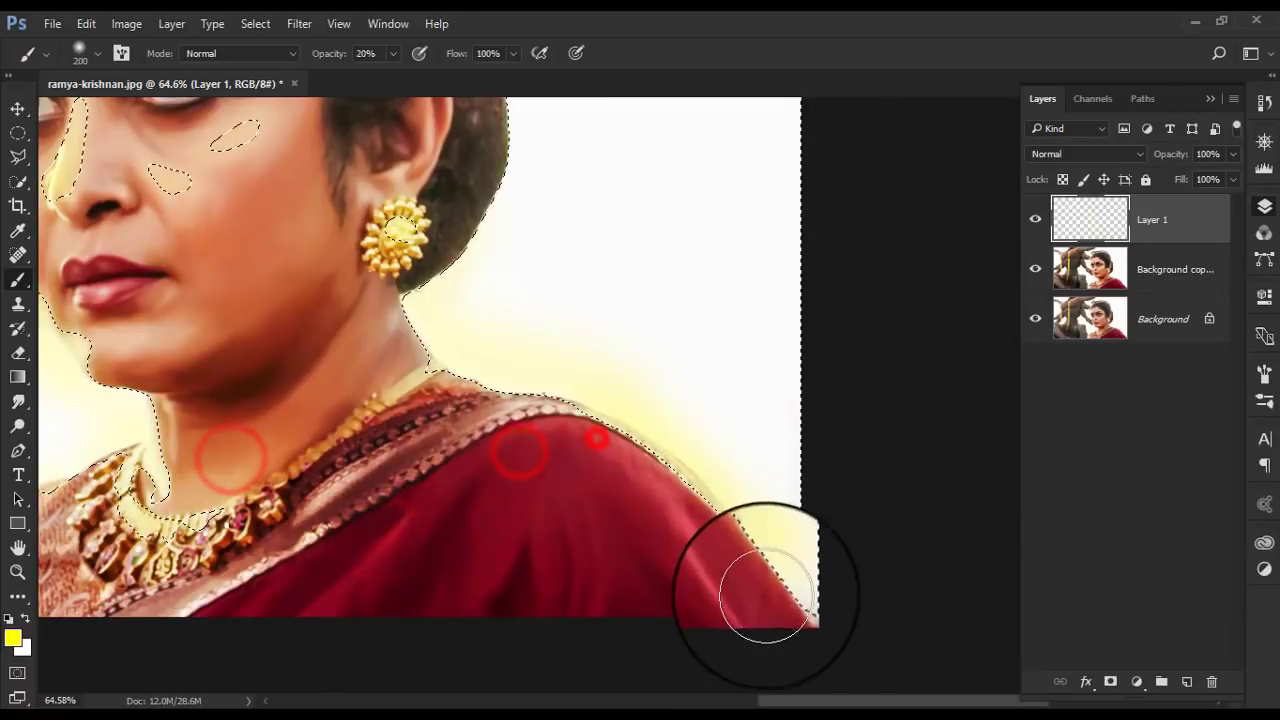
pyautogui.moveTo(468, 378); pyautogui.dragTo(573, 657)
pyautogui.moveTo(413, 496); pyautogui.dragTo(546, 547)
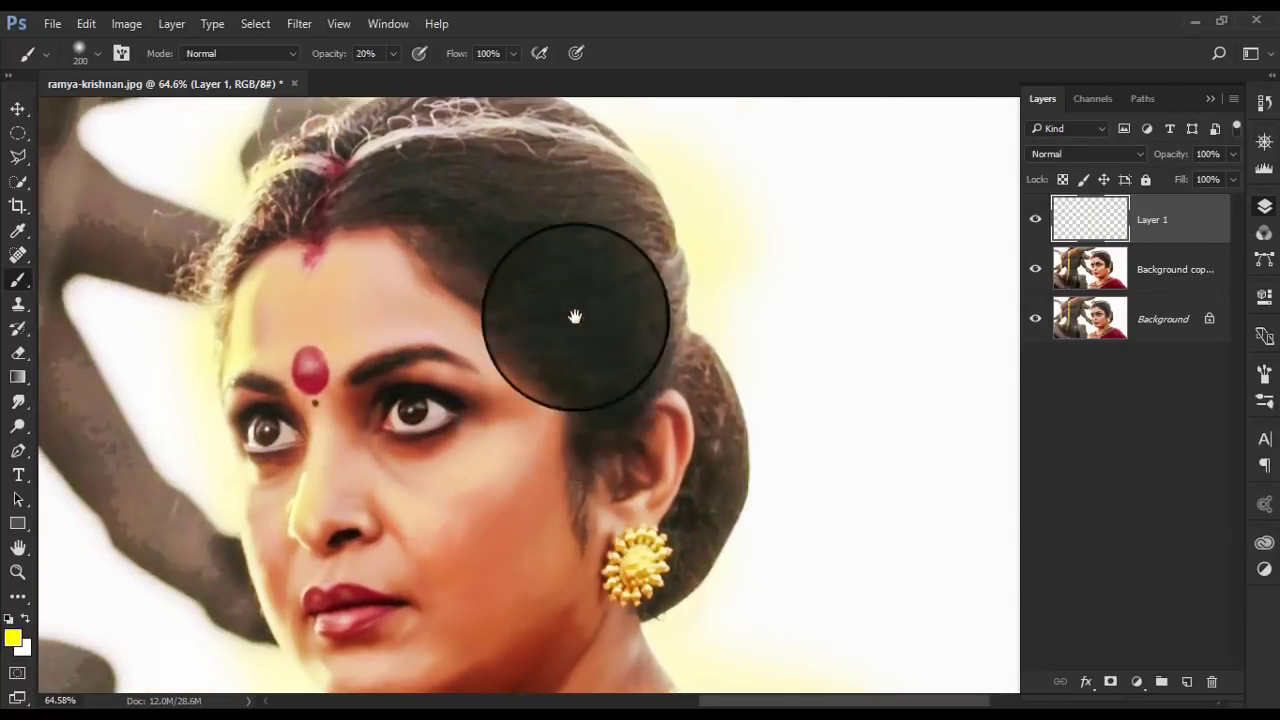
pyautogui.moveTo(571, 386); pyautogui.dragTo(571, 302)
pyautogui.click(1075, 154)
pyautogui.click(1043, 511)
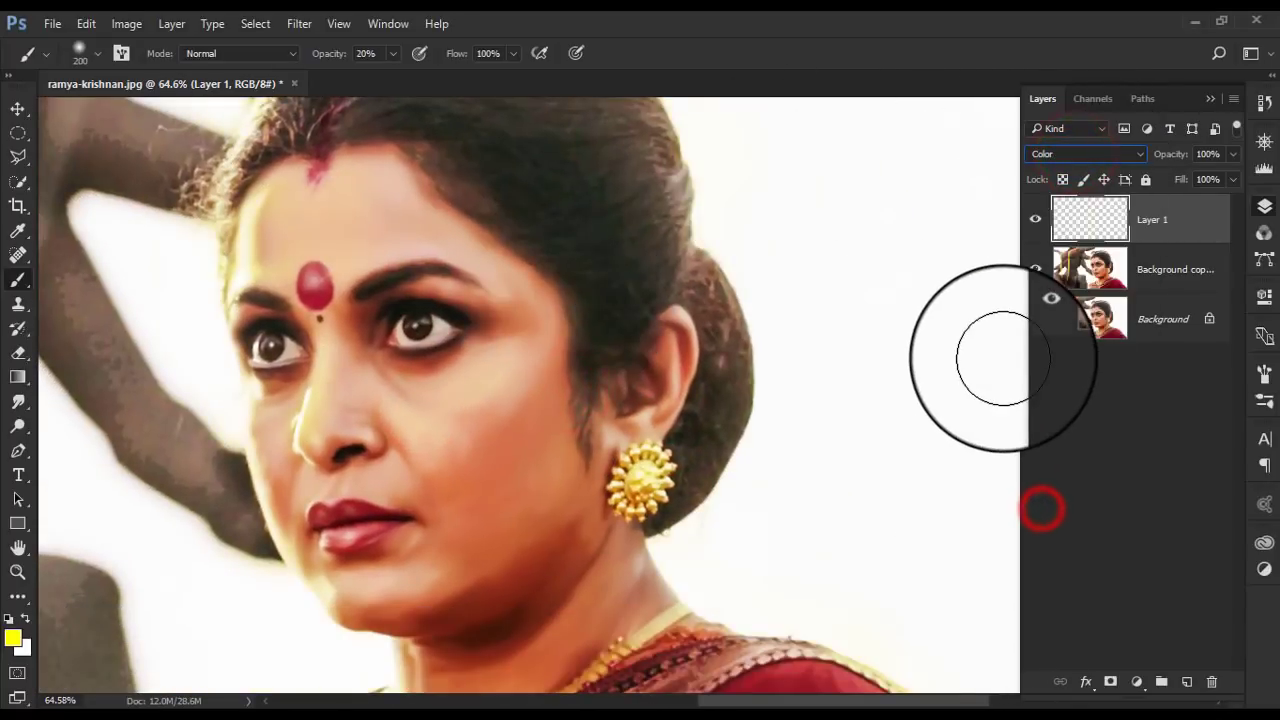
pyautogui.click(255, 23)
# - Select the image's Midtones via Color Range with a narrowed range
pyautogui.click(284, 209)
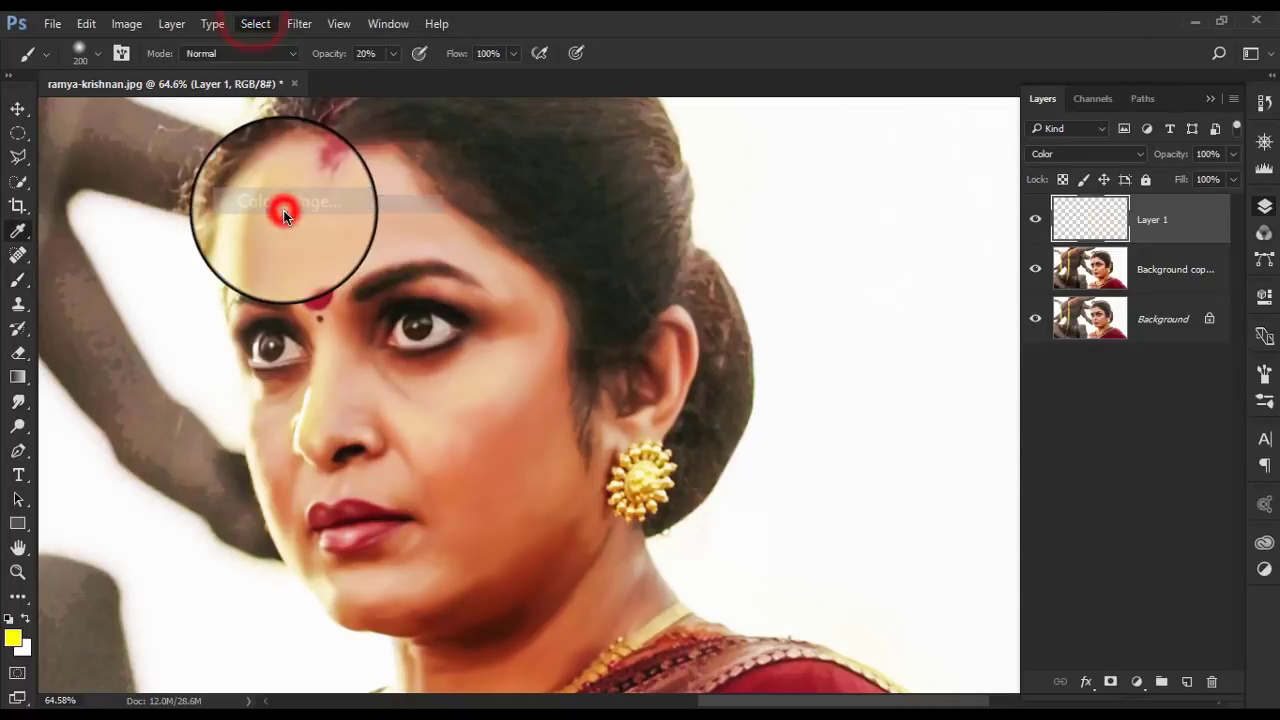
pyautogui.click(880, 67)
pyautogui.click(896, 272)
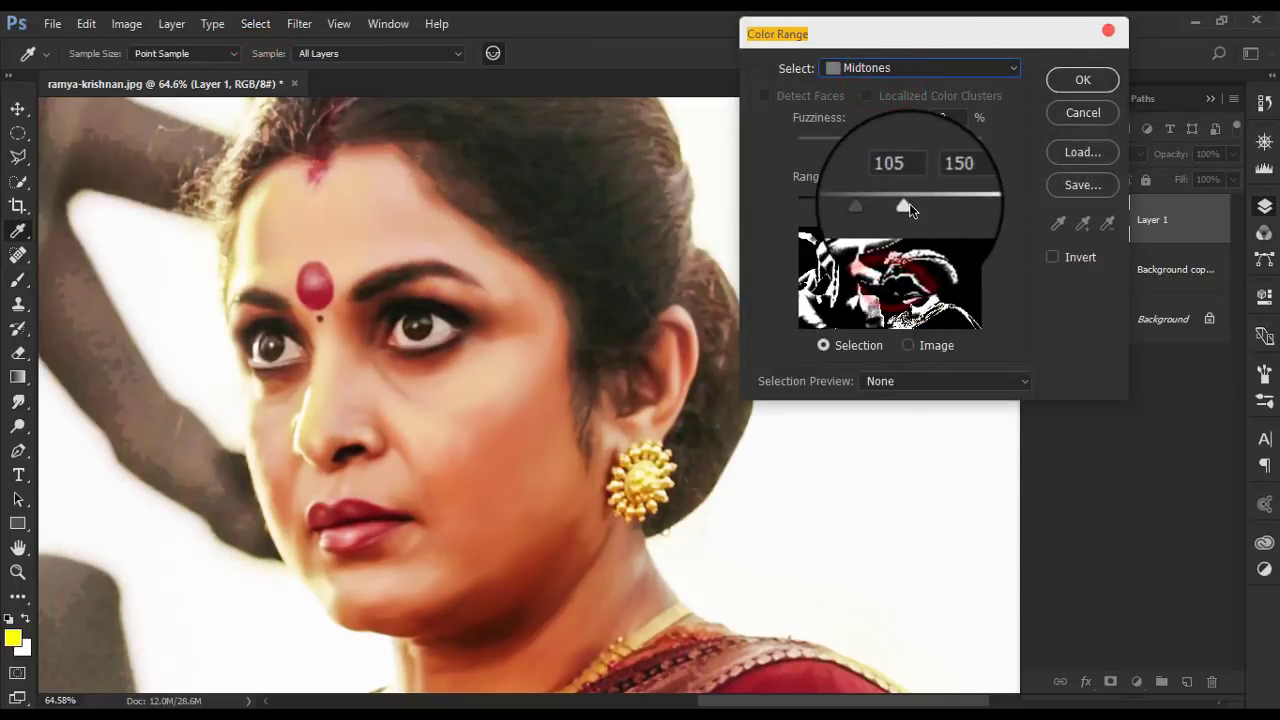
pyautogui.moveTo(909, 207)
pyautogui.mouseDown()
pyautogui.moveTo(851, 210)
pyautogui.moveTo(882, 209)
pyautogui.moveTo(871, 211)
pyautogui.mouseUp()
pyautogui.click(1083, 79)
# - Feather the midtone selection by 10 pixels
pyautogui.press('b')
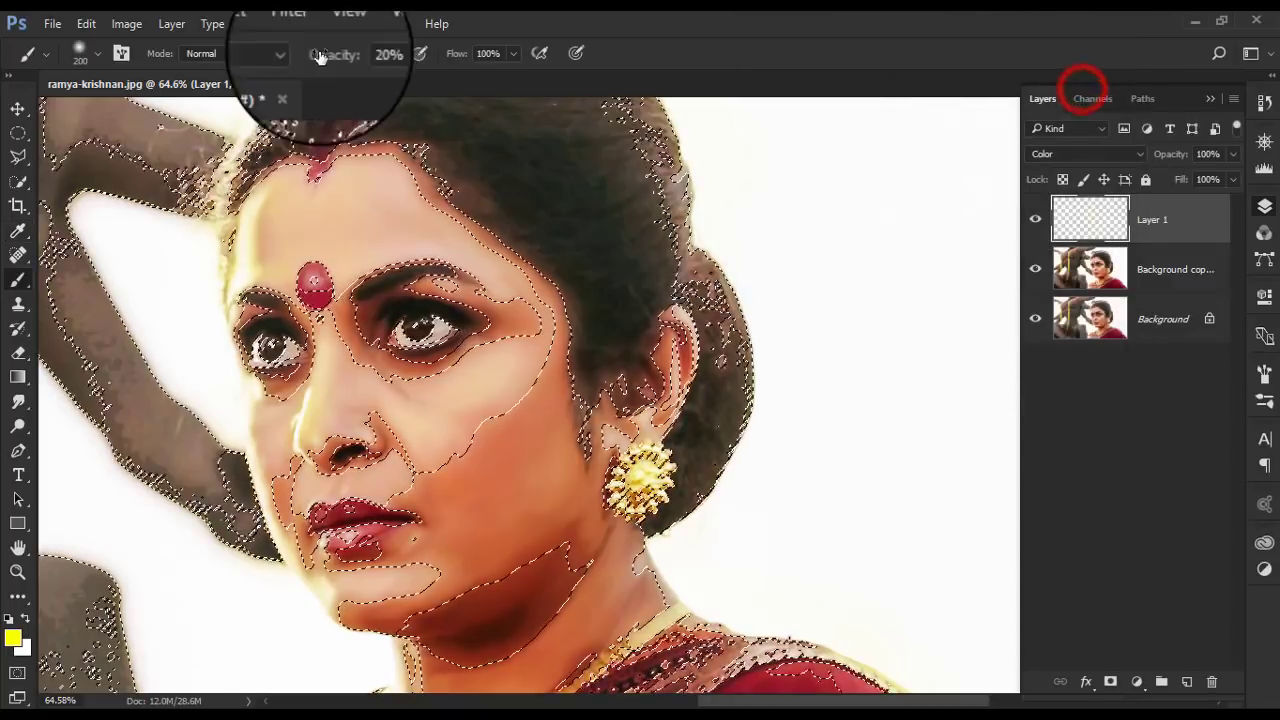
pyautogui.click(256, 23)
pyautogui.click(511, 331)
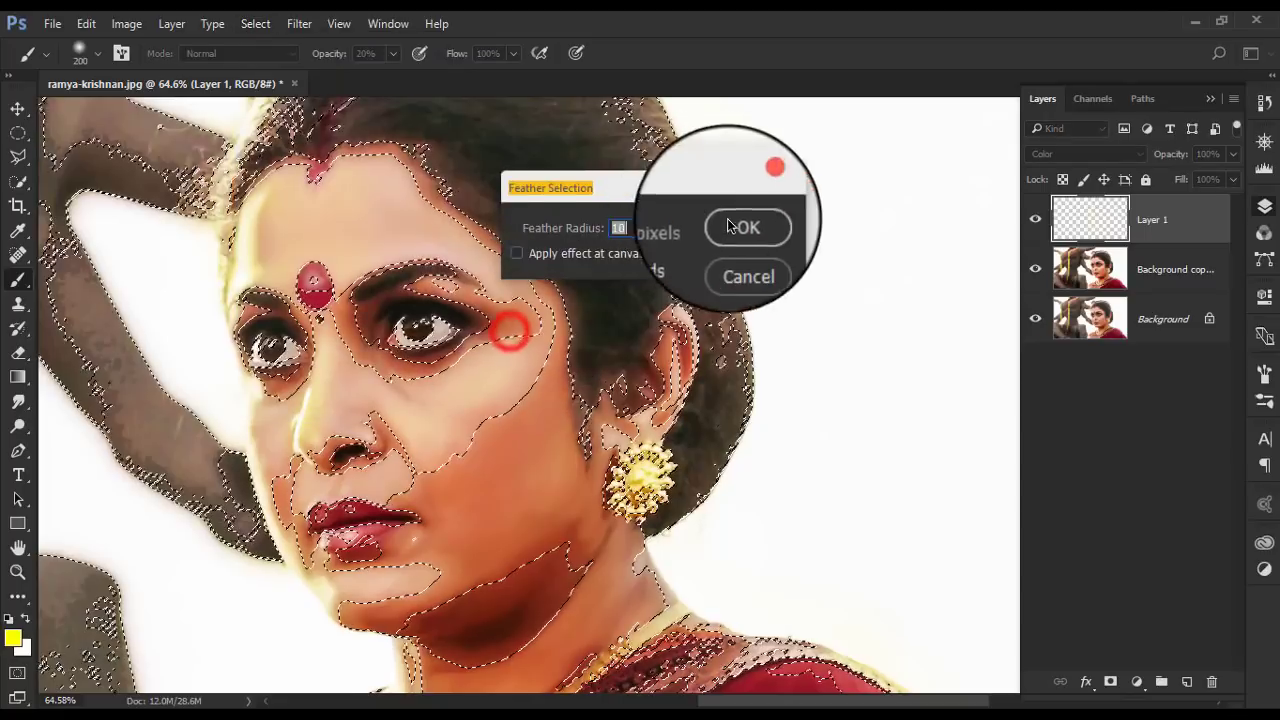
pyautogui.click(728, 226)
# - Set the foreground colour to web-safe orange #ff6633
pyautogui.click(12, 637)
pyautogui.click(326, 446)
pyautogui.moveTo(535, 137); pyautogui.dragTo(863, 154)
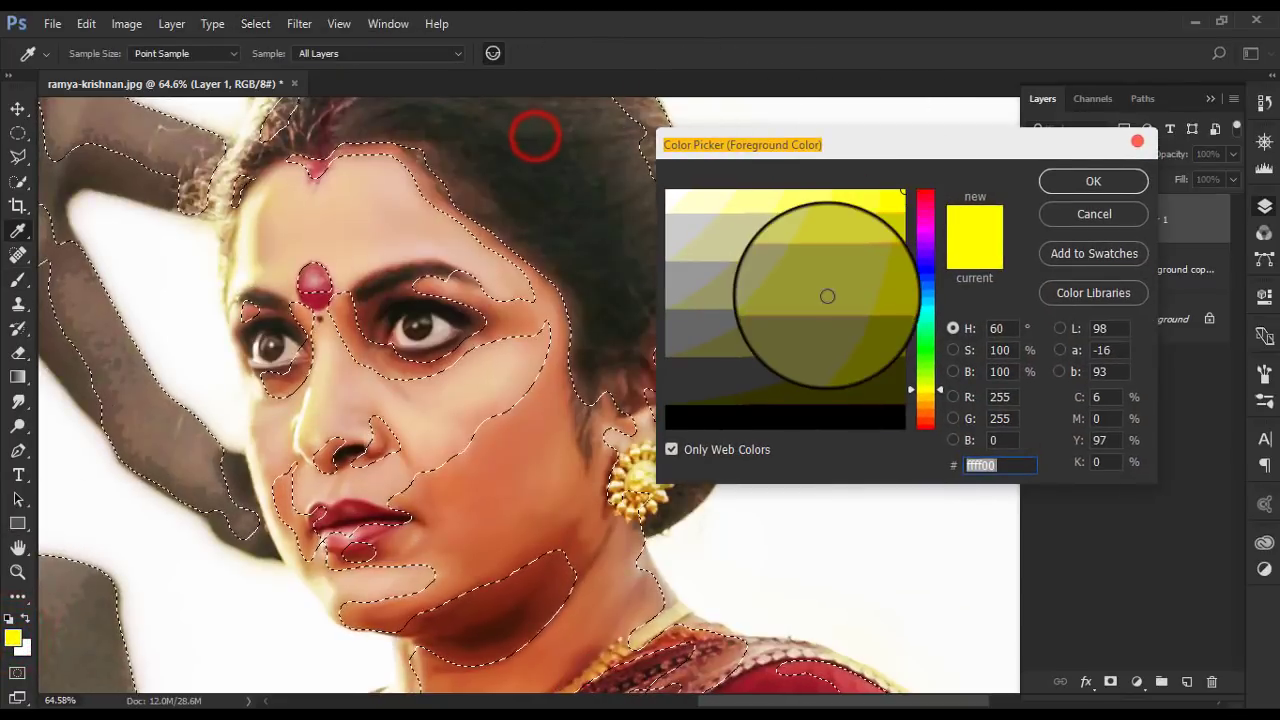
pyautogui.click(925, 413)
pyautogui.click(852, 211)
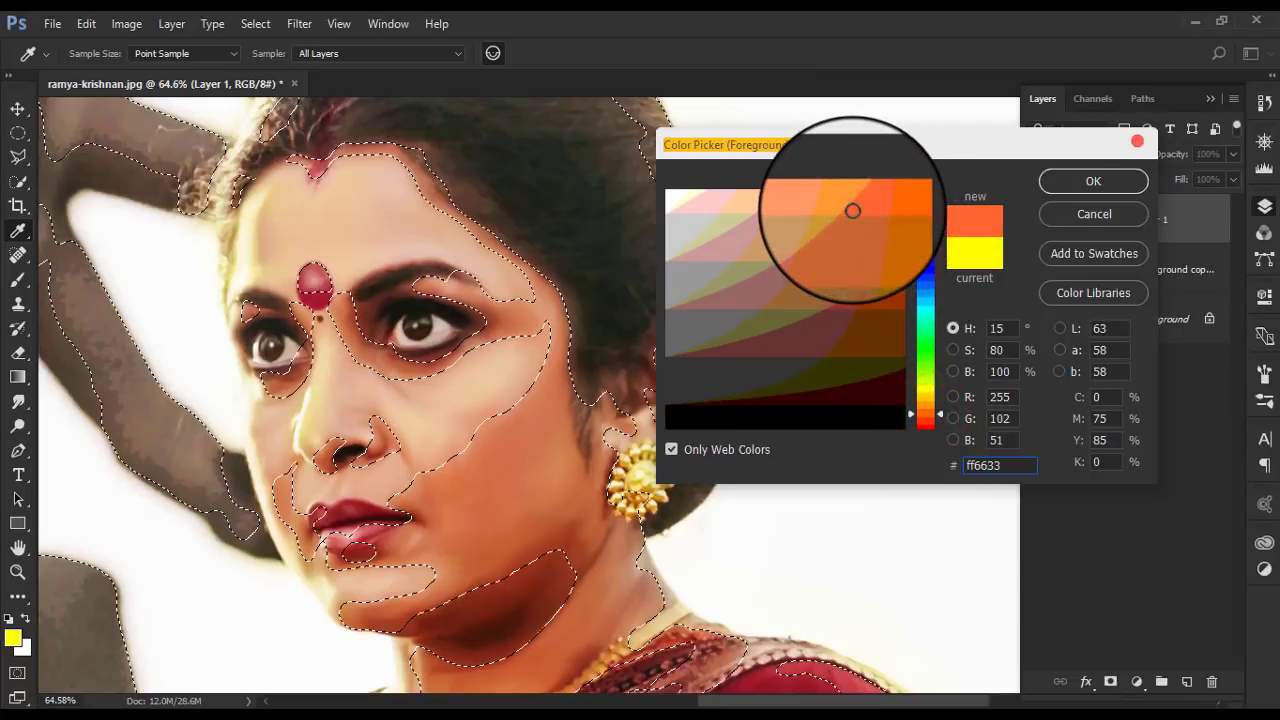
pyautogui.click(1093, 181)
# - Brush orange over the cheek, neck, sari and left temple
pyautogui.press('b')
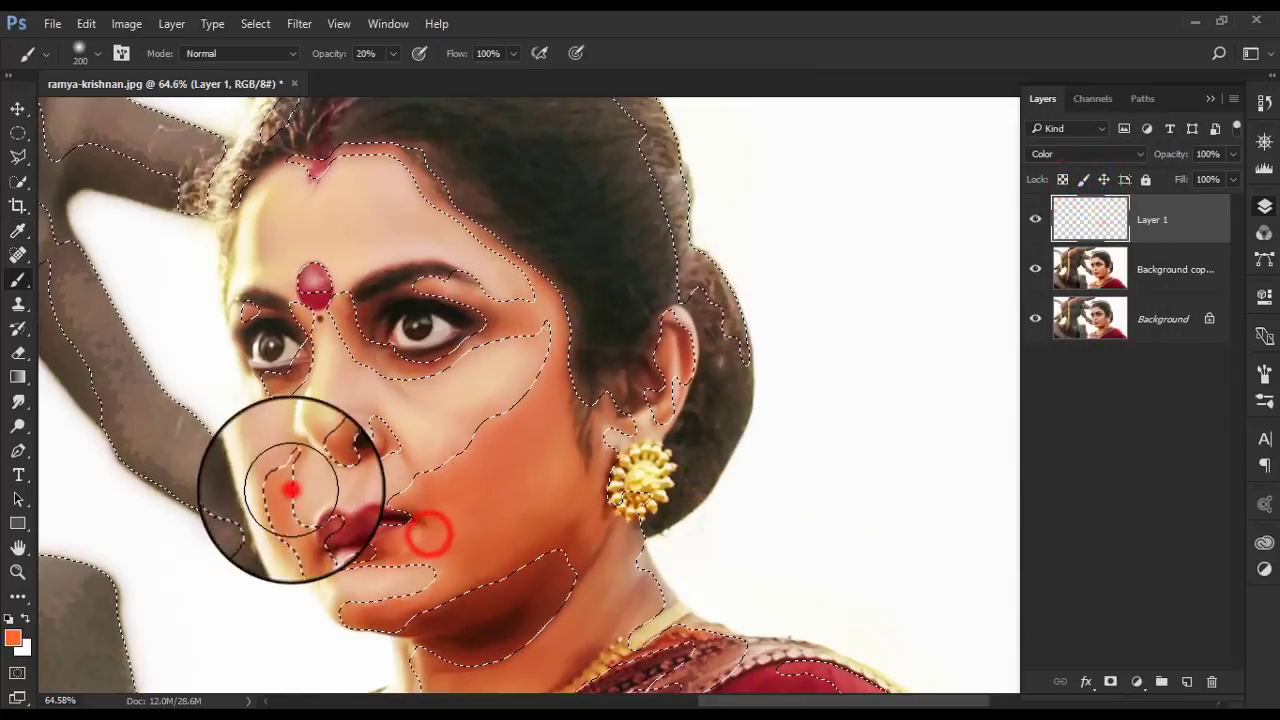
pyautogui.click(291, 489)
pyautogui.moveTo(530, 433); pyautogui.dragTo(611, 414)
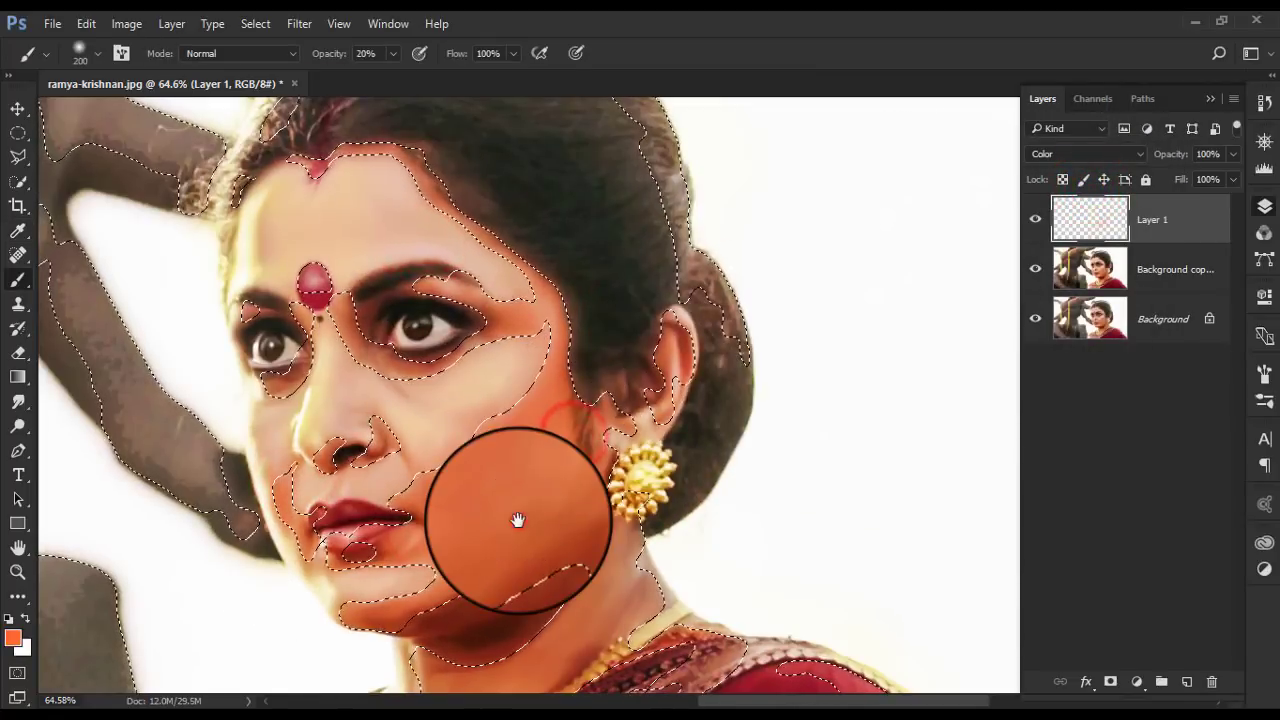
pyautogui.scroll(-1, 517, 520)
pyautogui.scroll(-3, 557, 508)
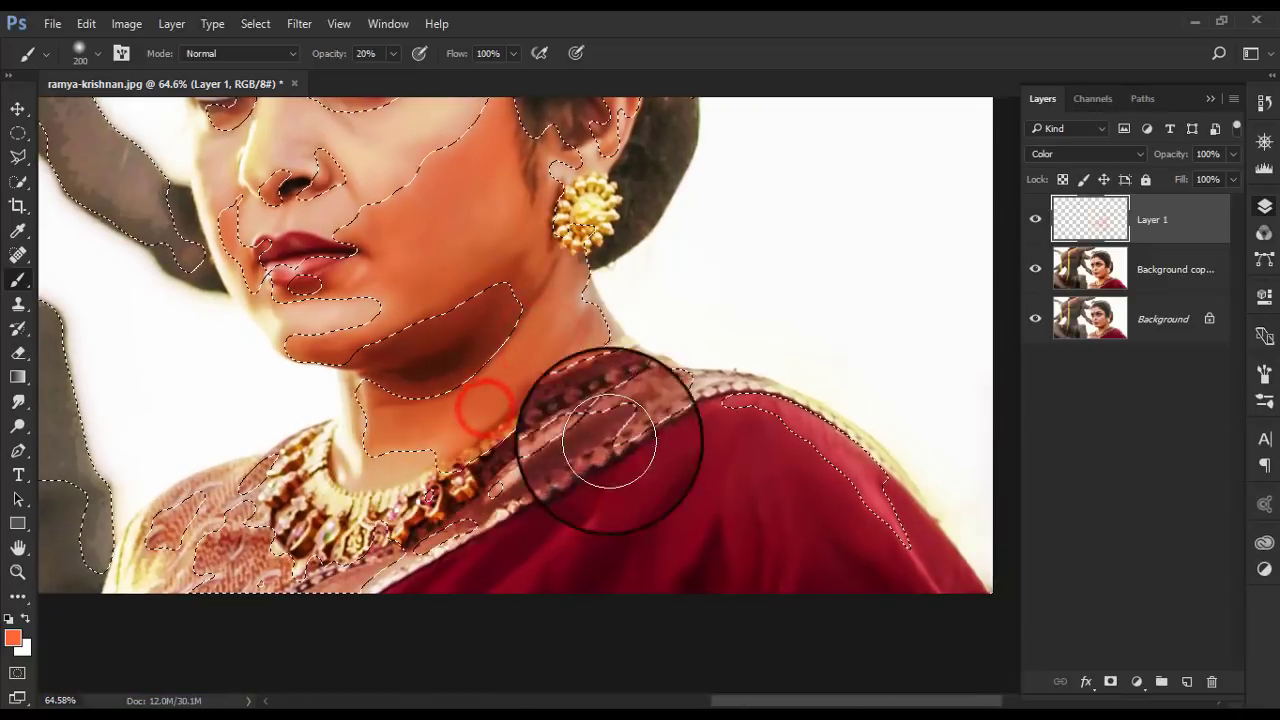
pyautogui.click(763, 440)
pyautogui.click(200, 330)
# - Tint the hairline, ear, face, lips, eyebrow and neck orange
pyautogui.scroll(4, 191, 334)
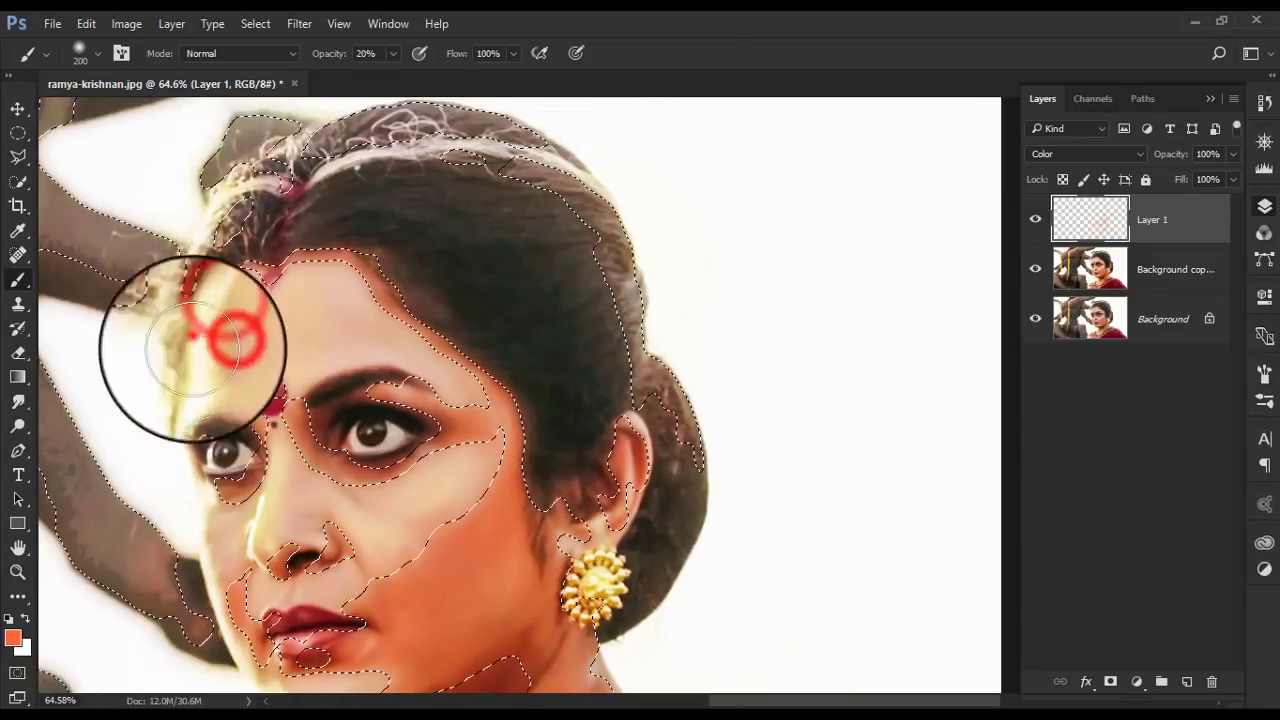
pyautogui.click(341, 188)
pyautogui.click(680, 423)
pyautogui.click(611, 249)
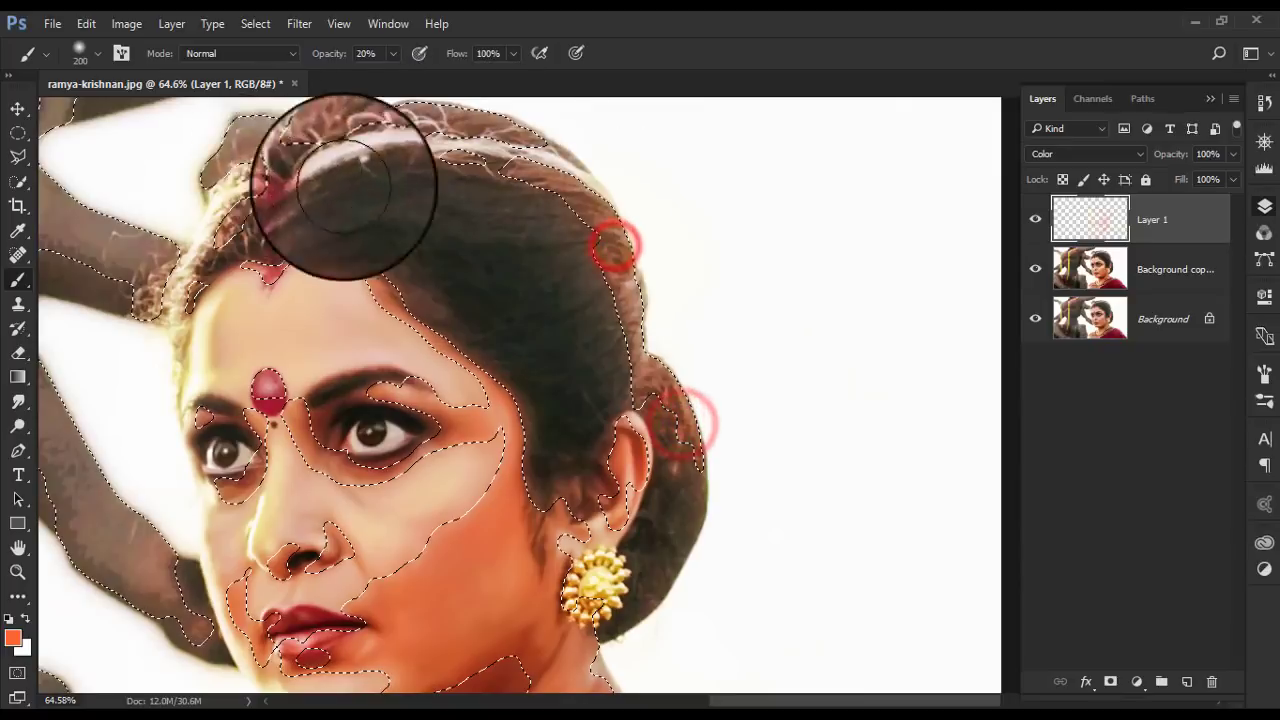
pyautogui.moveTo(196, 448); pyautogui.dragTo(190, 298)
pyautogui.click(321, 452)
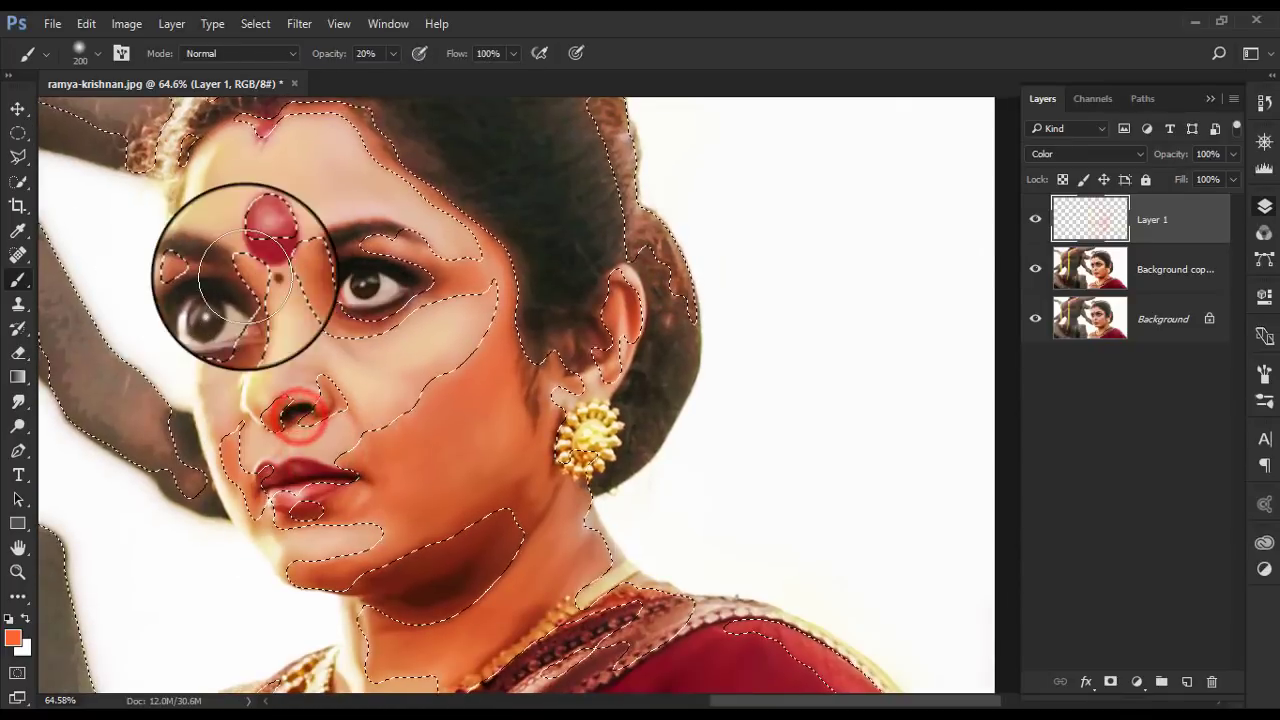
pyautogui.click(307, 250)
pyautogui.click(482, 565)
# - Clear the selection and recentre the face in view
pyautogui.hotkey('ctrl', 'd')
pyautogui.scroll(-5, 490, 560)
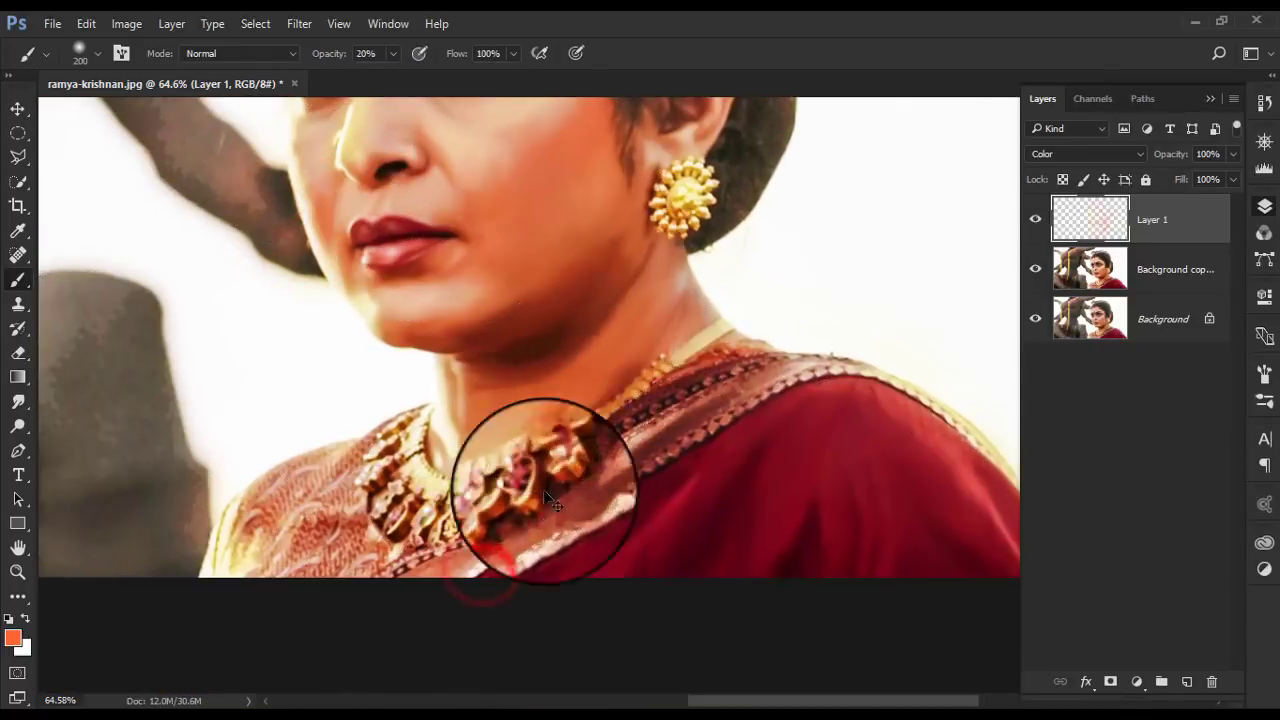
pyautogui.scroll(-3, 600, 450)
pyautogui.moveTo(671, 371)
pyautogui.mouseDown()
pyautogui.moveTo(775, 433)
pyautogui.moveTo(520, 468)
pyautogui.mouseUp()
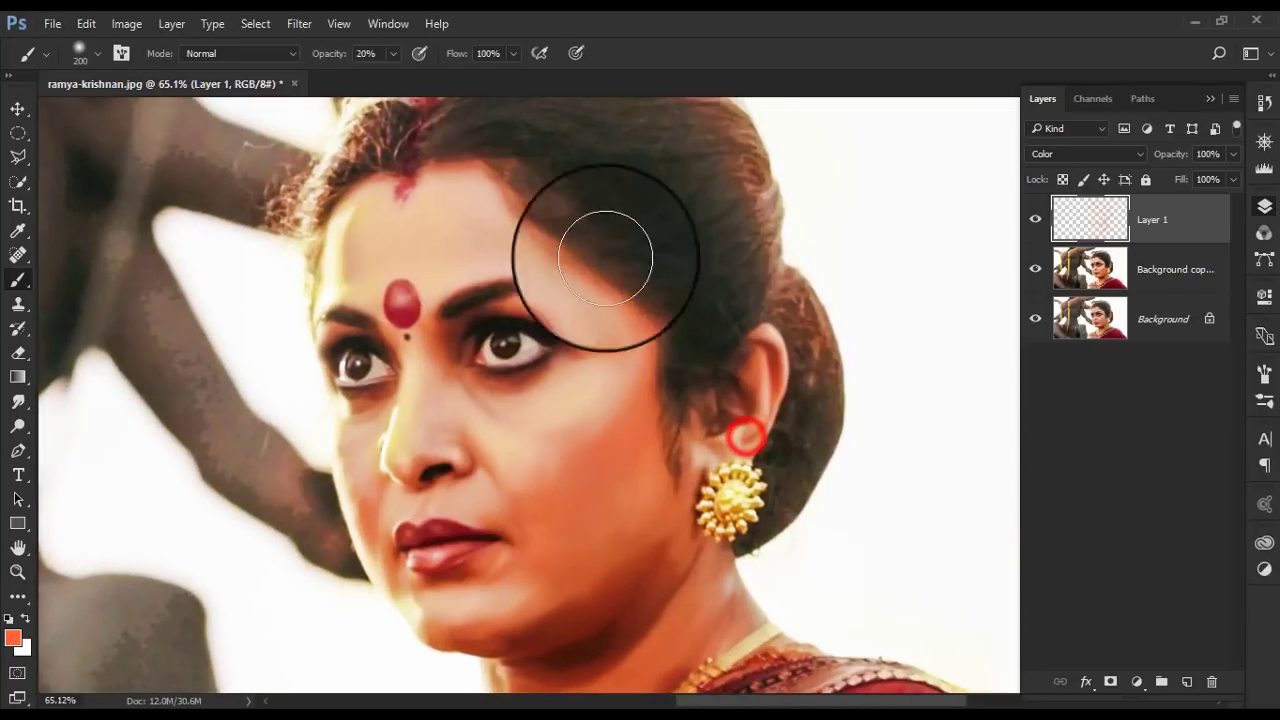
# - Select the image's Shadows via Color Range with a narrowed, fine-tuned range
pyautogui.click(255, 23)
pyautogui.click(290, 222)
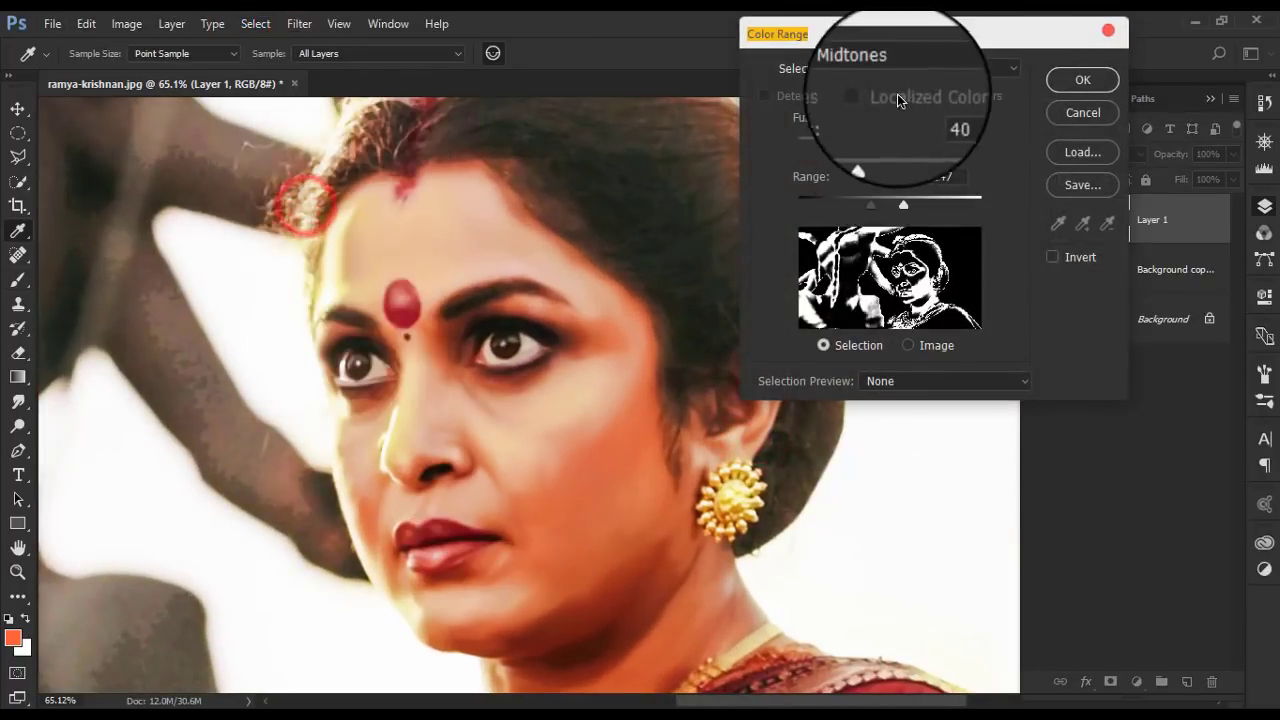
pyautogui.click(897, 67)
pyautogui.click(880, 284)
pyautogui.moveTo(870, 200); pyautogui.dragTo(804, 206)
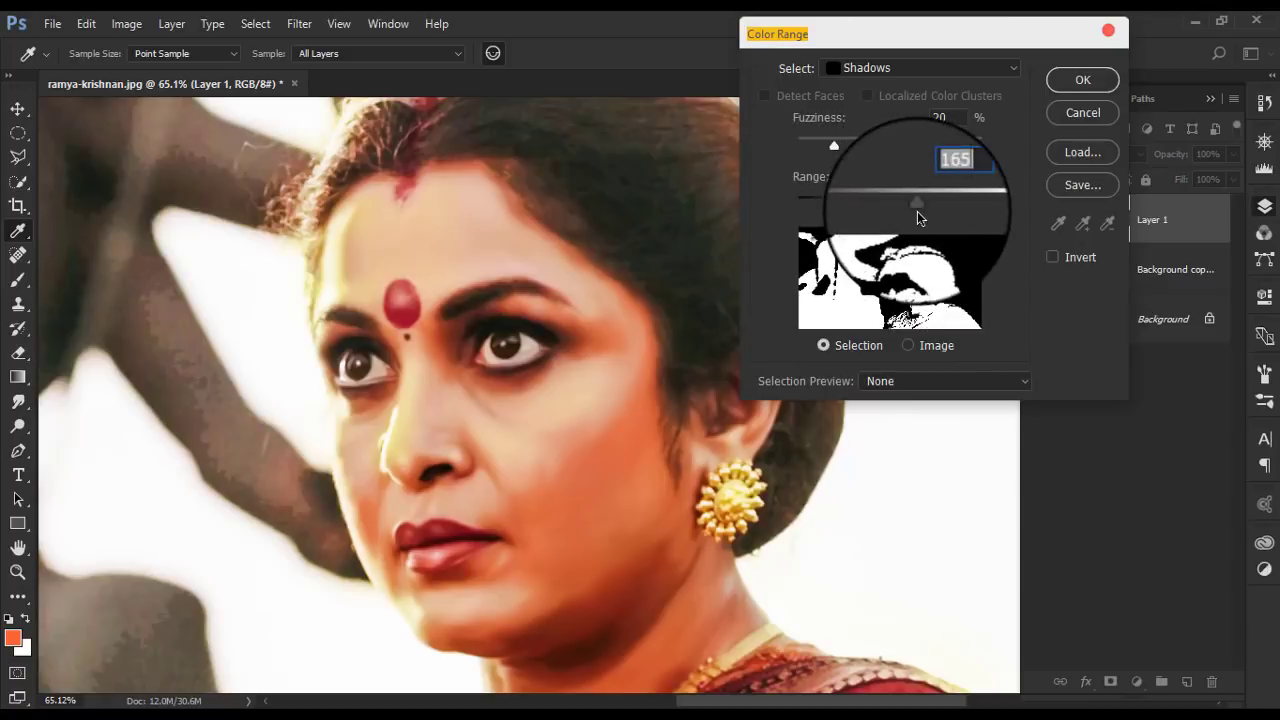
pyautogui.moveTo(813, 207); pyautogui.dragTo(814, 203)
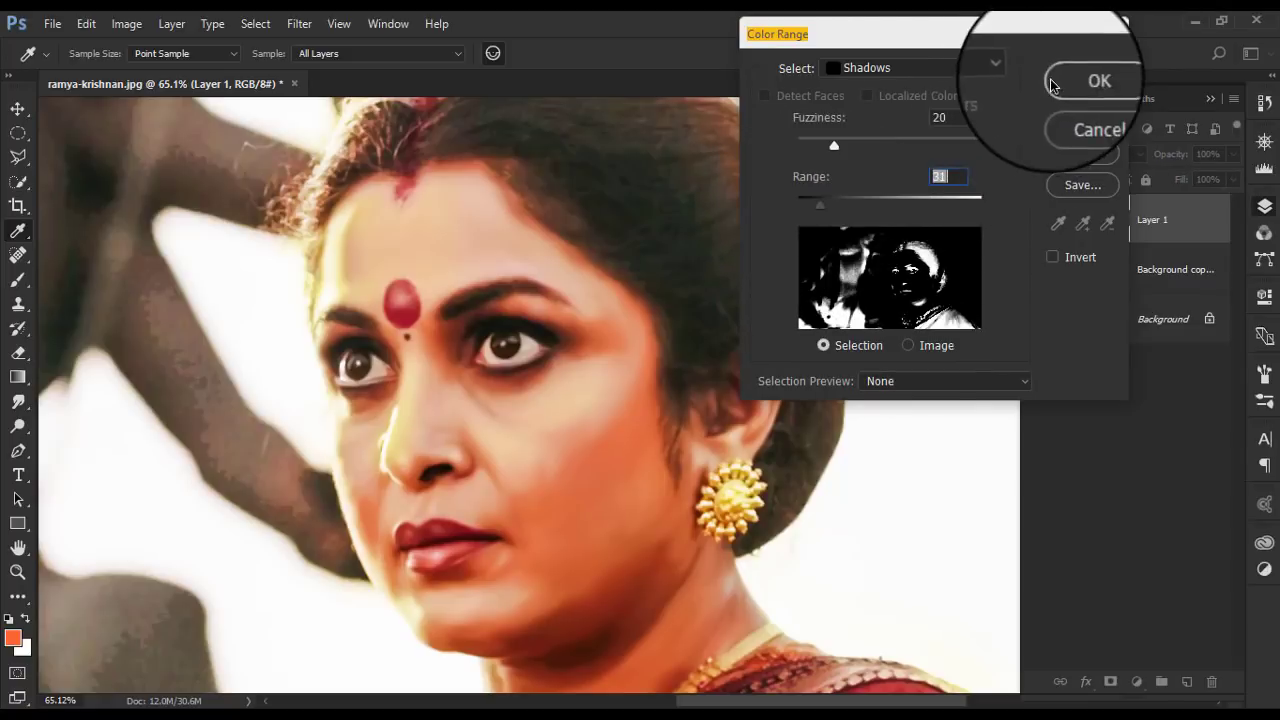
pyautogui.click(1082, 80)
# - Feather the shadow selection via Select > Modify > Feather
pyautogui.press('b')
pyautogui.click(255, 23)
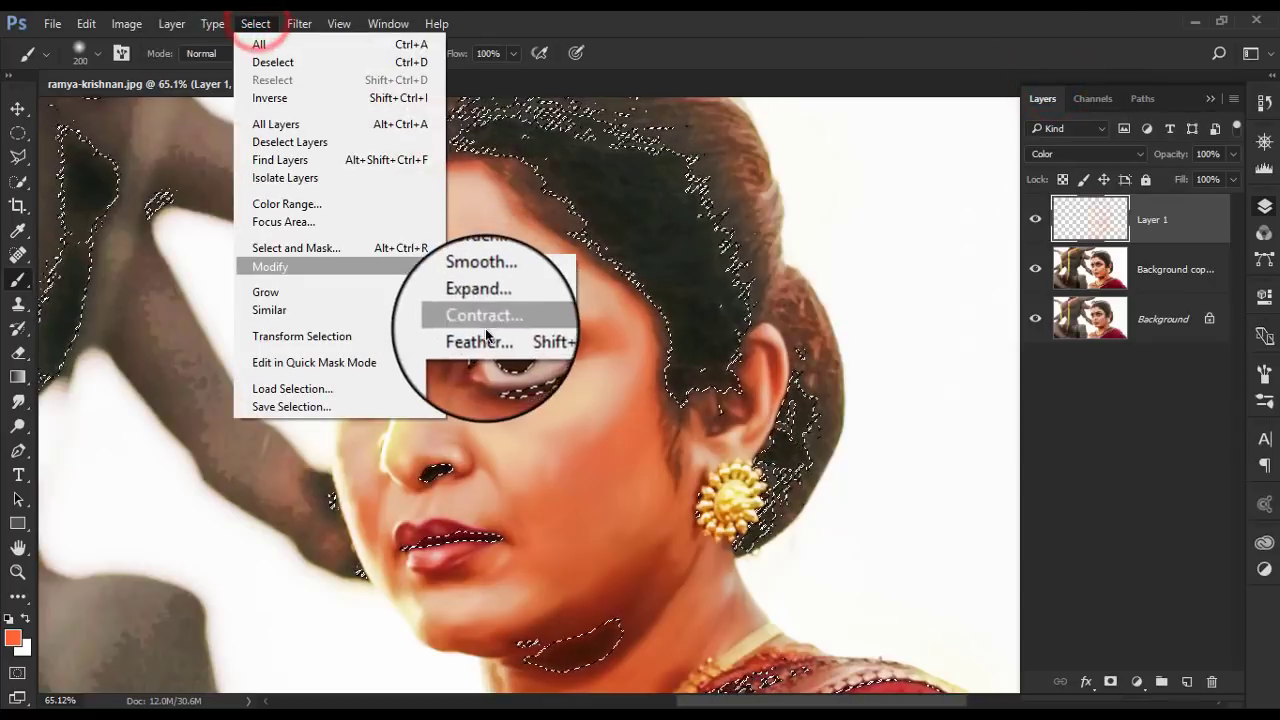
pyautogui.click(480, 365)
pyautogui.click(735, 228)
# - Set the foreground to green #669900 and dab it onto the dark hair
pyautogui.click(13, 636)
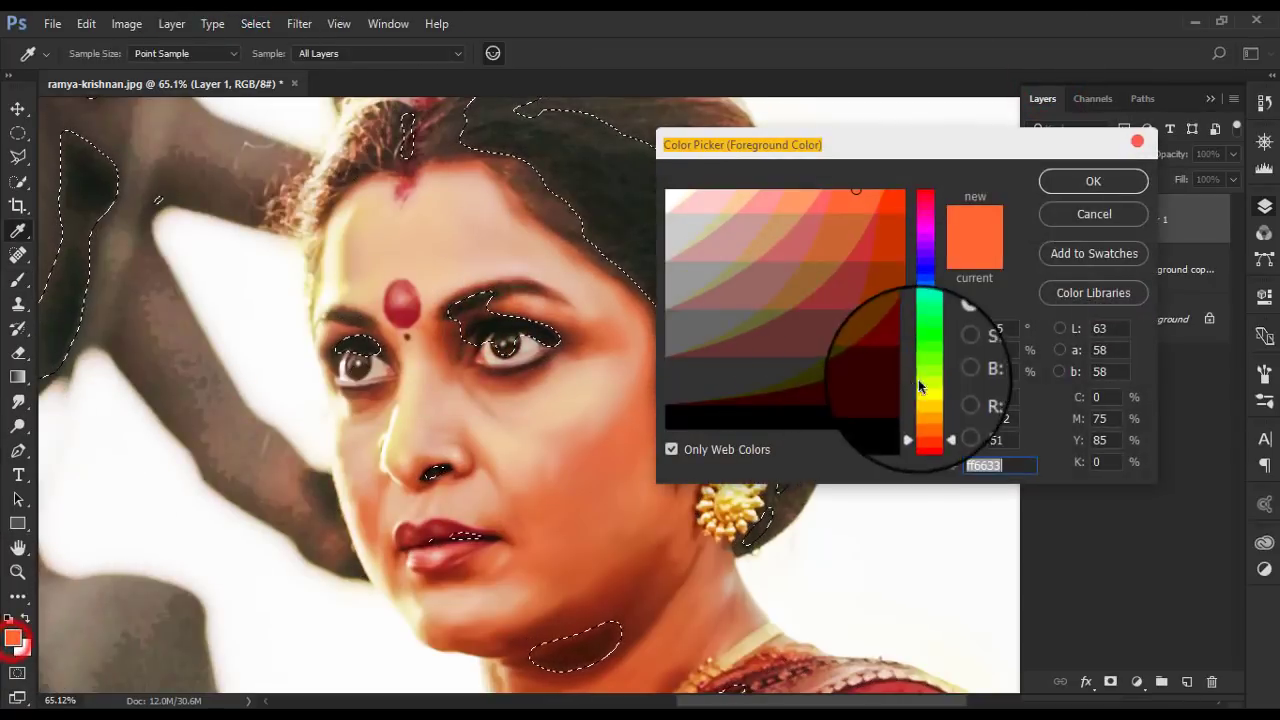
pyautogui.click(900, 380)
pyautogui.moveTo(925, 420); pyautogui.dragTo(925, 385)
pyautogui.click(1093, 181)
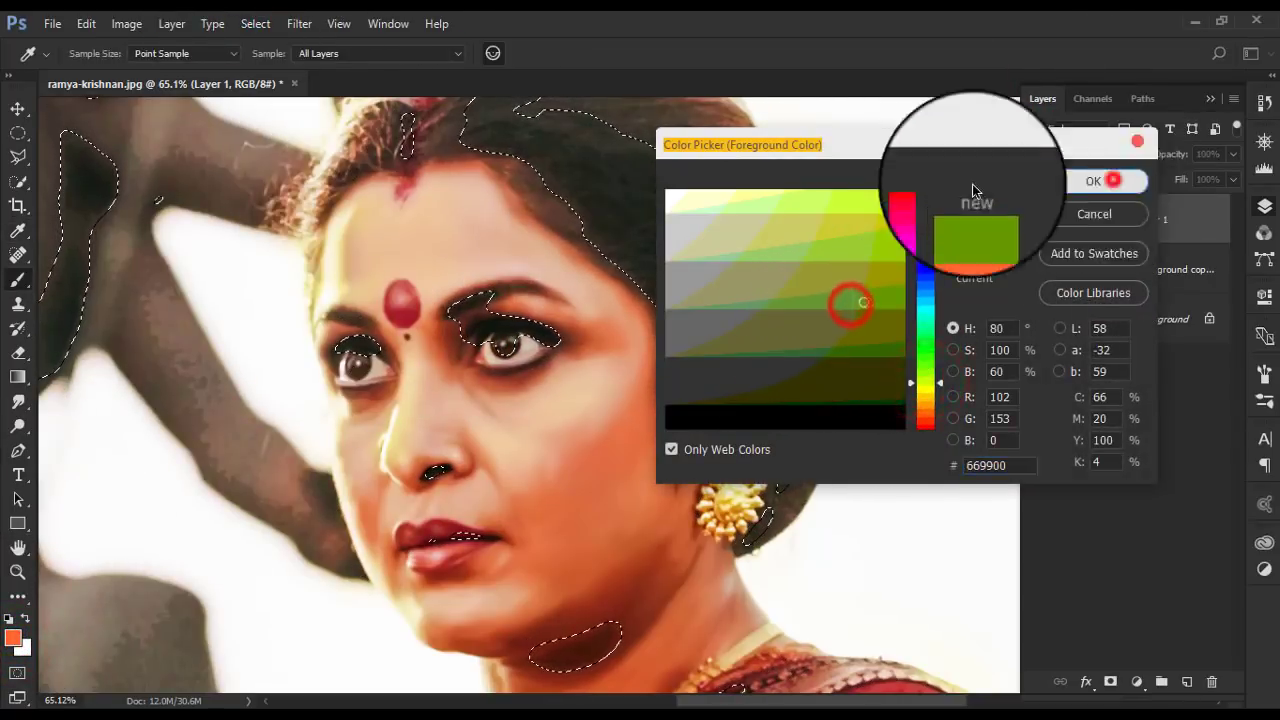
pyautogui.click(691, 149)
pyautogui.click(803, 385)
pyautogui.click(703, 328)
# - Brush soft tints over the hair, lips, neck and jewellery on the Color-mode Layer 1
pyautogui.click(657, 266)
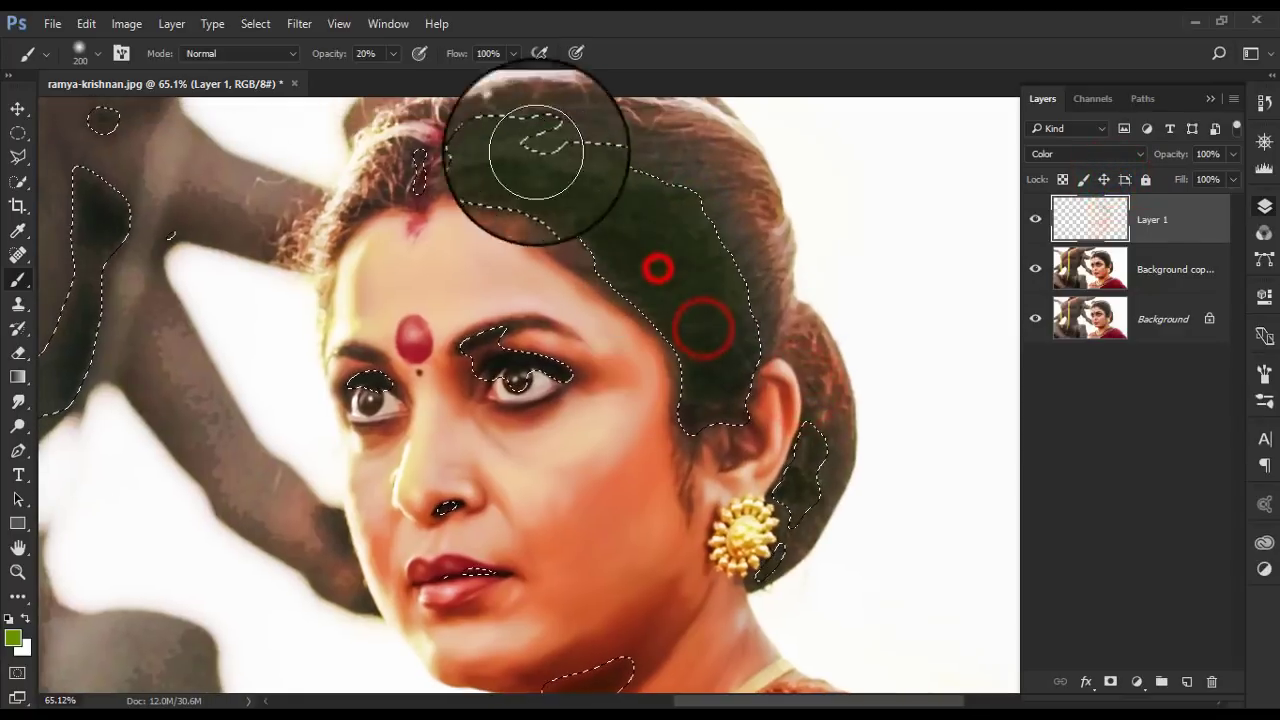
pyautogui.click(484, 345)
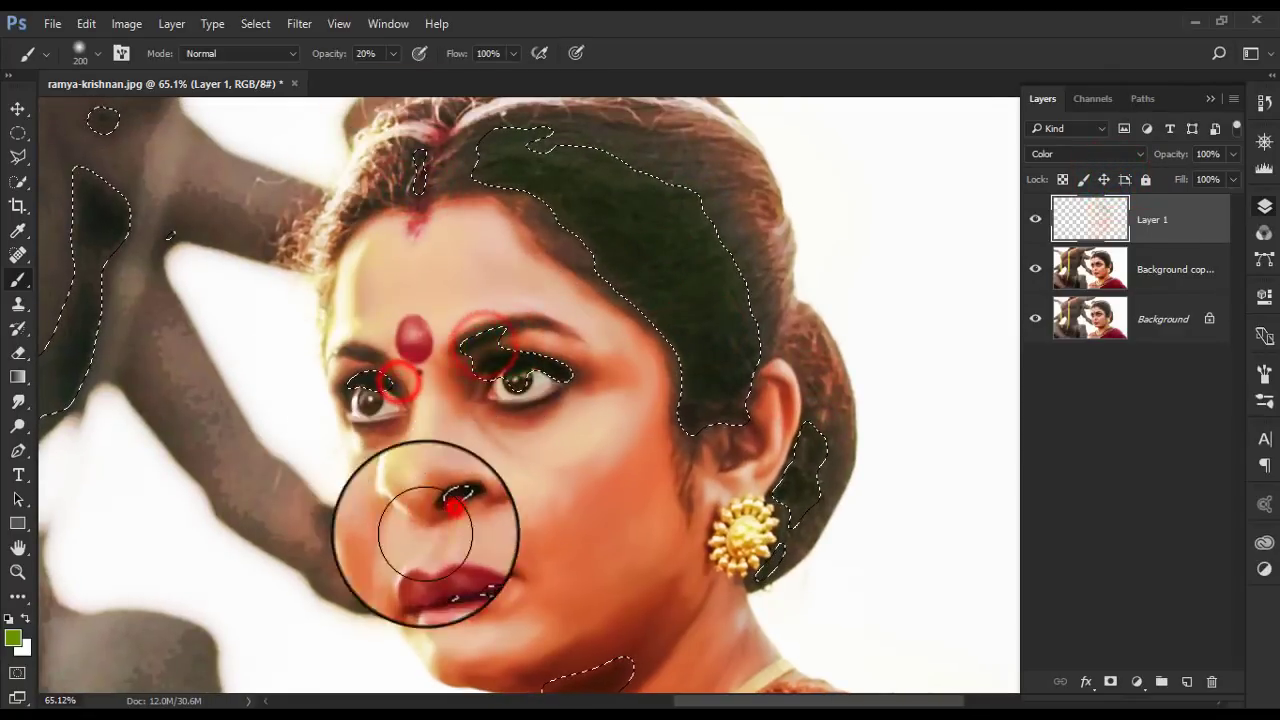
pyautogui.scroll(-3, 455, 350)
pyautogui.click(462, 432)
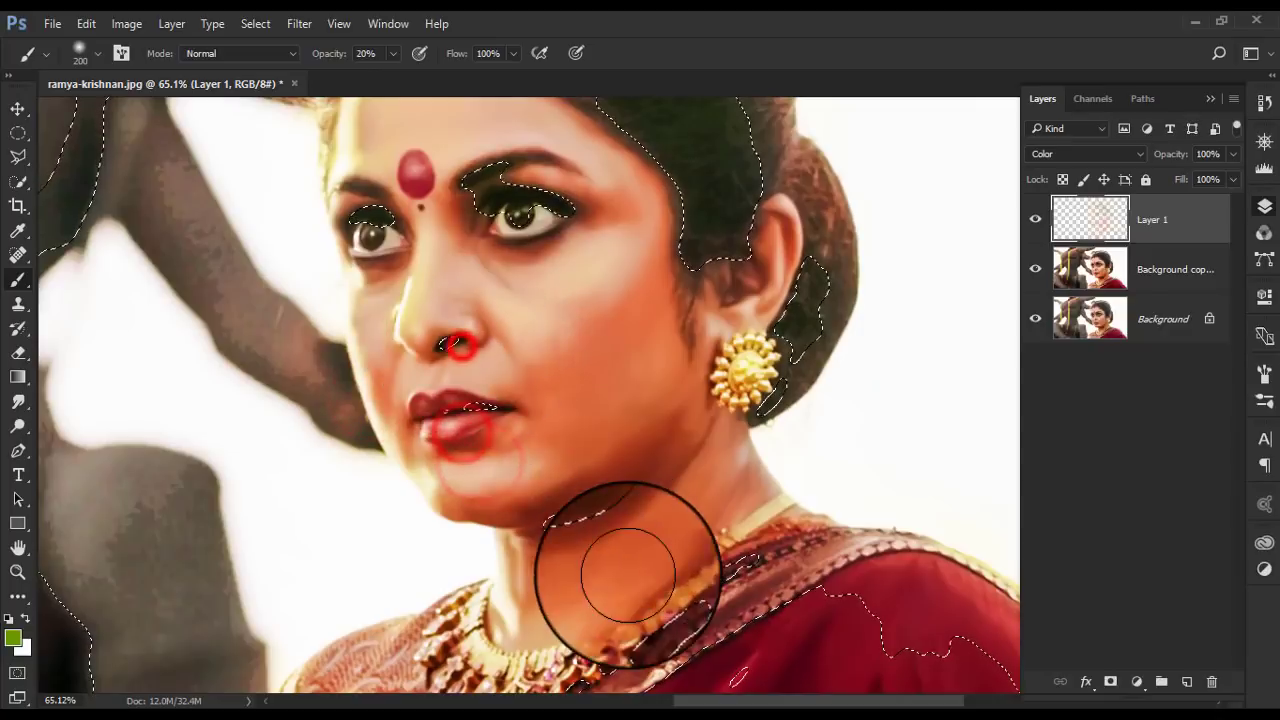
pyautogui.click(629, 571)
pyautogui.click(750, 450)
pyautogui.scroll(-3, 750, 450)
pyautogui.hscroll(5, 750, 450)
pyautogui.click(543, 455)
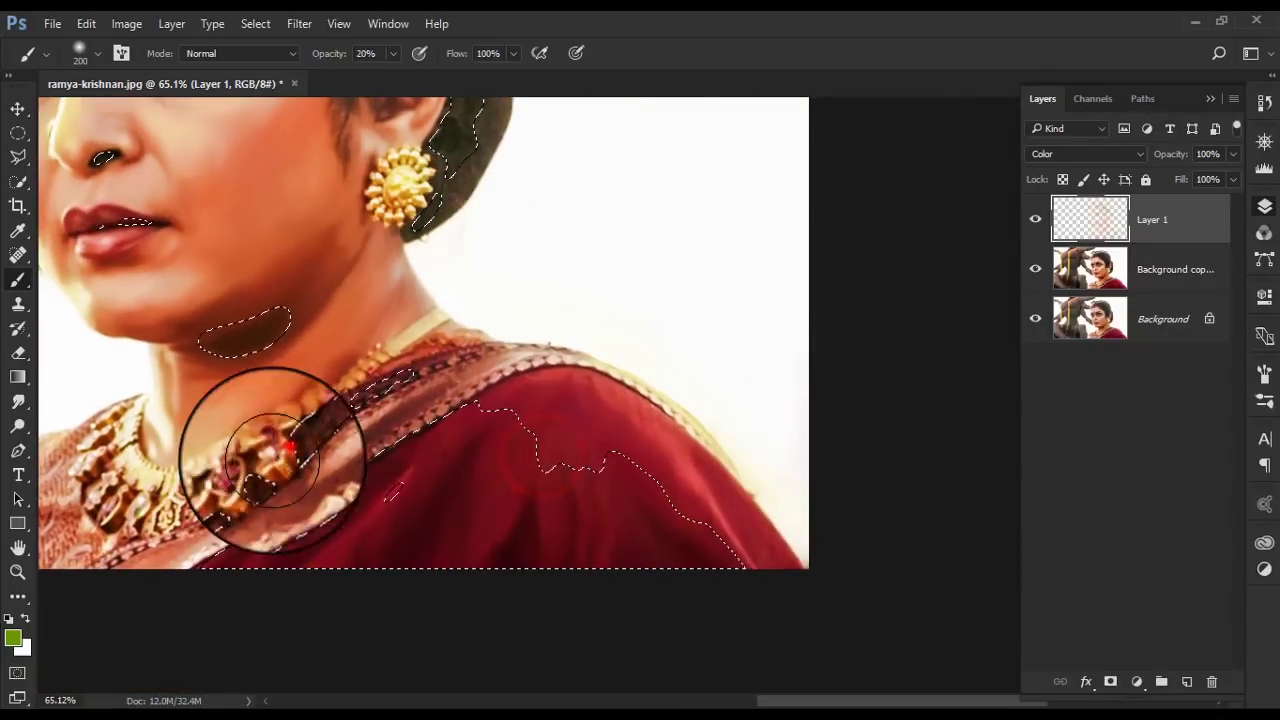
# - Bring the face back into view and brush colour across the hair and its parting
pyautogui.moveTo(271, 451); pyautogui.dragTo(686, 466)
pyautogui.moveTo(580, 251); pyautogui.dragTo(573, 504)
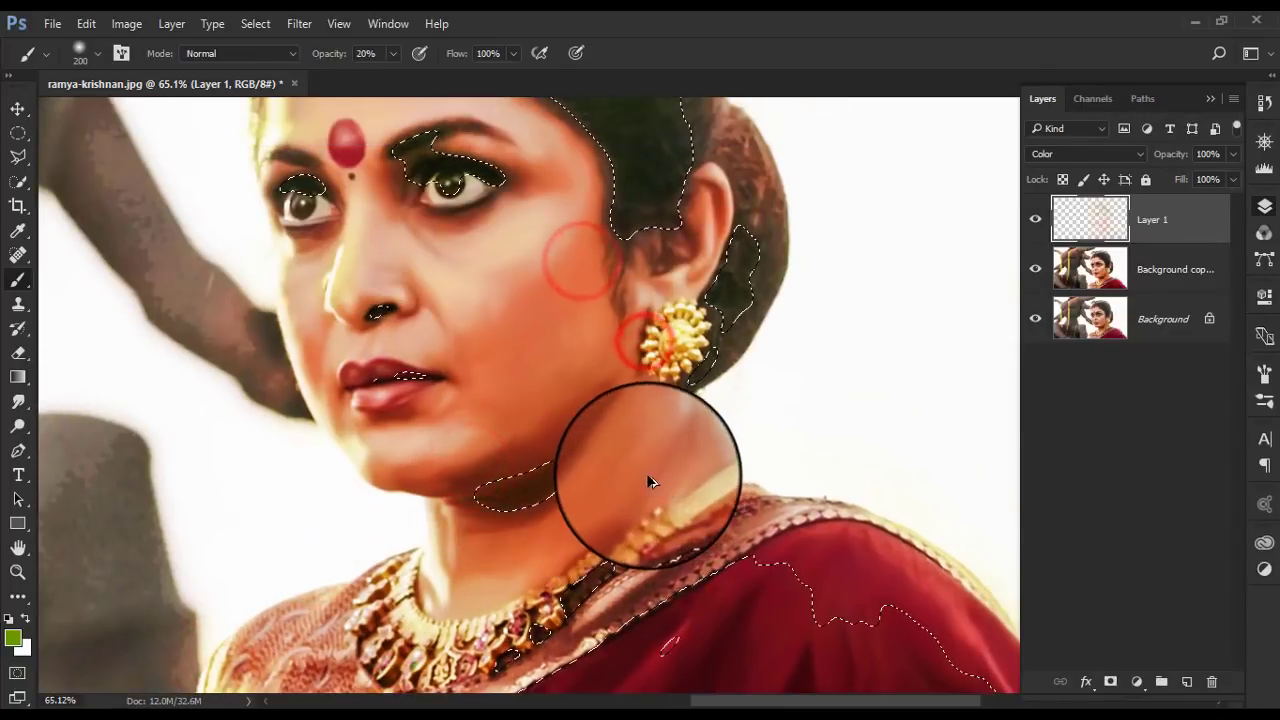
pyautogui.moveTo(621, 219); pyautogui.dragTo(590, 524)
pyautogui.click(483, 298)
pyautogui.click(411, 236)
pyautogui.click(333, 270)
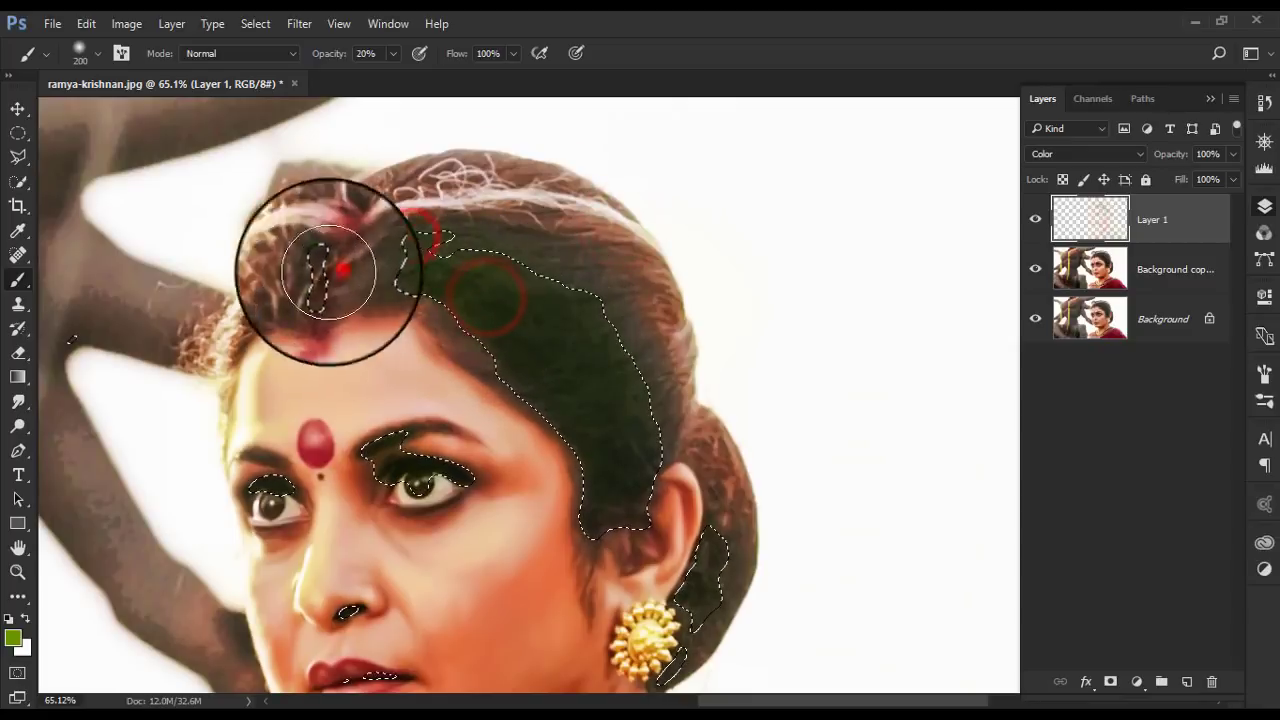
# - Switch the foreground to light green and brush it over the eye and chin
pyautogui.click(13, 637)
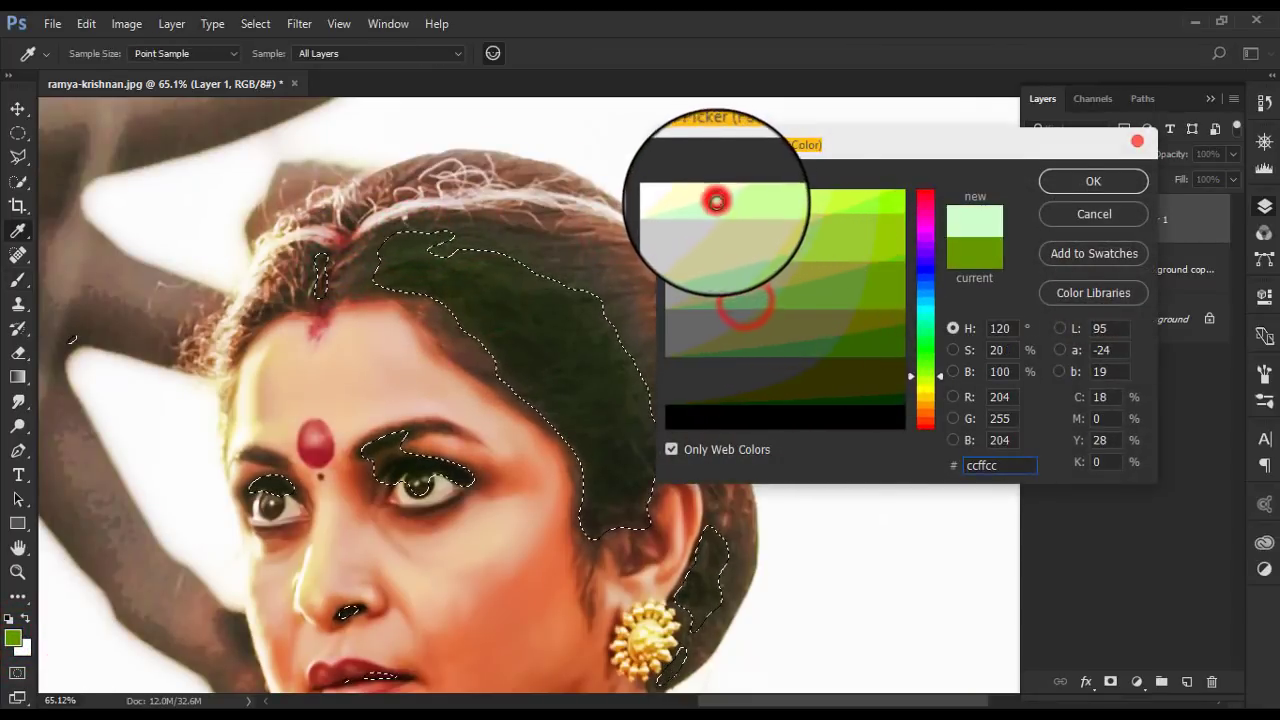
pyautogui.click(1071, 180)
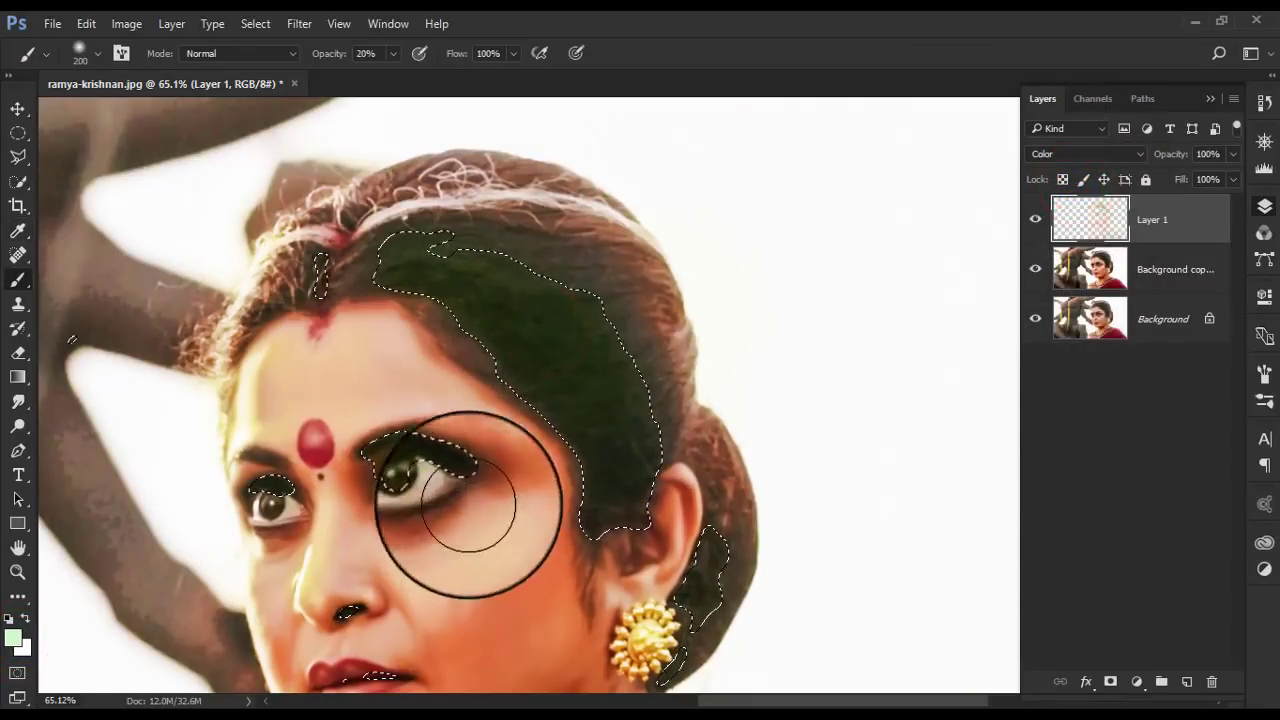
pyautogui.click(437, 451)
pyautogui.moveTo(534, 551); pyautogui.dragTo(595, 341)
pyautogui.moveTo(466, 571); pyautogui.dragTo(563, 540)
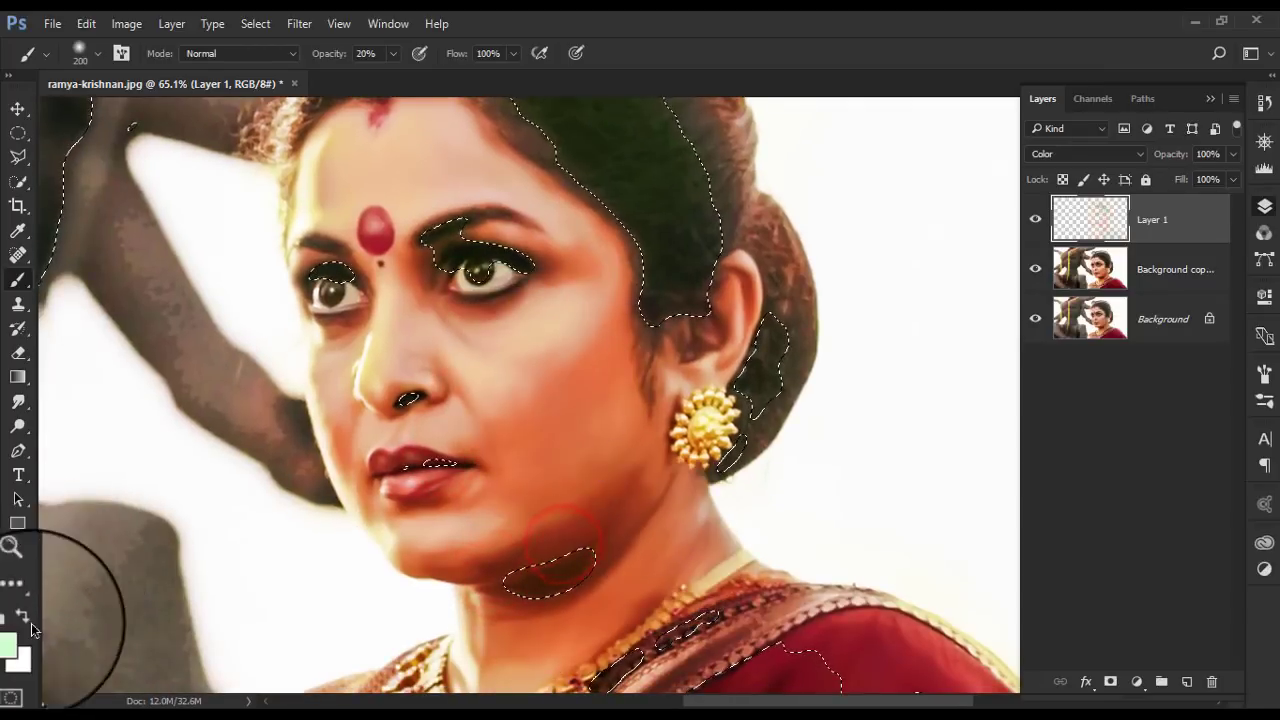
# - Set the foreground colour to #33ffcc and paint it over the selected hair down to the ear
pyautogui.click(10, 640)
pyautogui.click(925, 320)
pyautogui.click(828, 205)
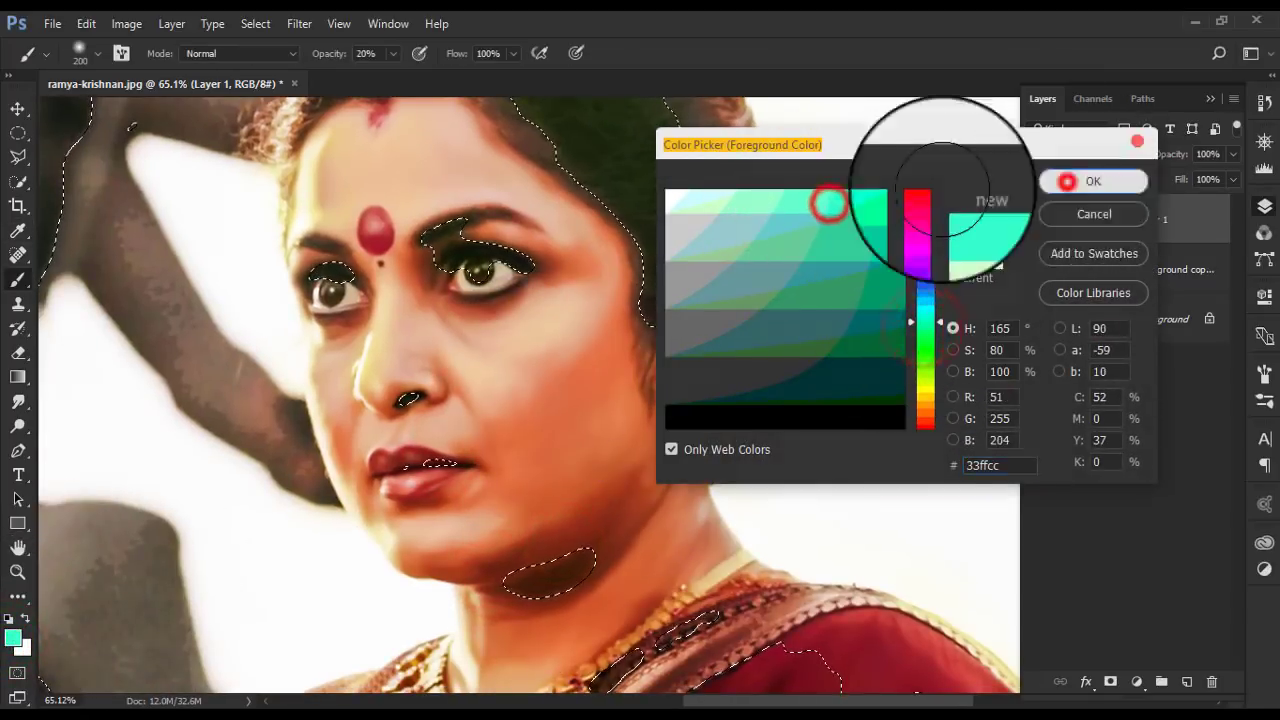
pyautogui.click(1067, 181)
pyautogui.moveTo(657, 357); pyautogui.dragTo(614, 228)
pyautogui.moveTo(471, 163); pyautogui.dragTo(705, 375)
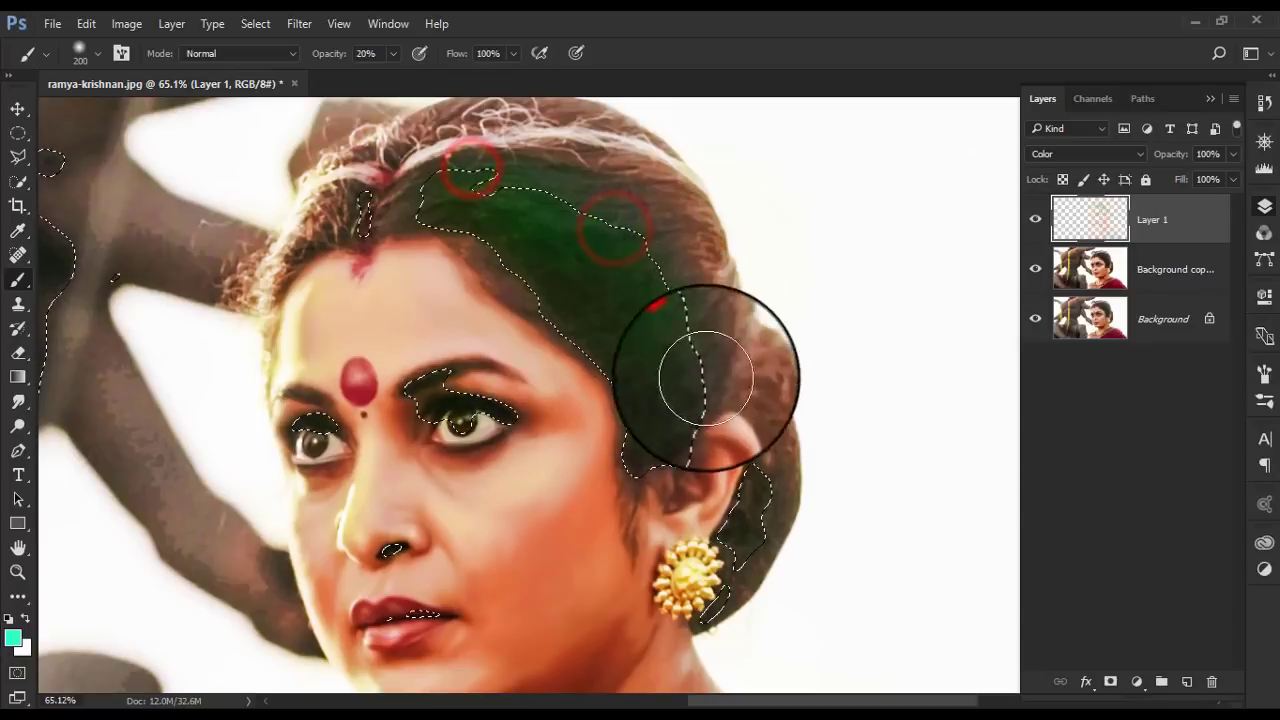
pyautogui.moveTo(668, 320); pyautogui.dragTo(782, 497)
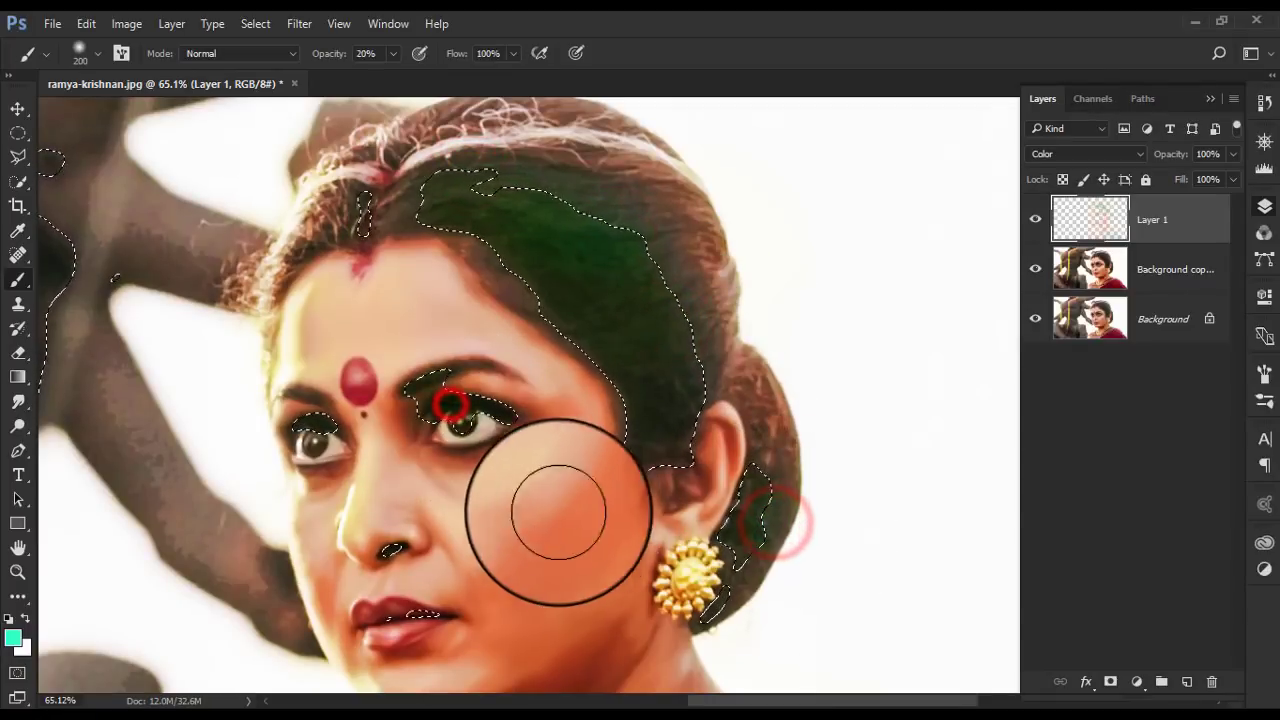
# - Brush the teal tint over the cheek, lips, saree and neckline
pyautogui.scroll(-4, 557, 500)
pyautogui.moveTo(560, 497); pyautogui.dragTo(486, 450)
pyautogui.moveTo(751, 529); pyautogui.dragTo(521, 201)
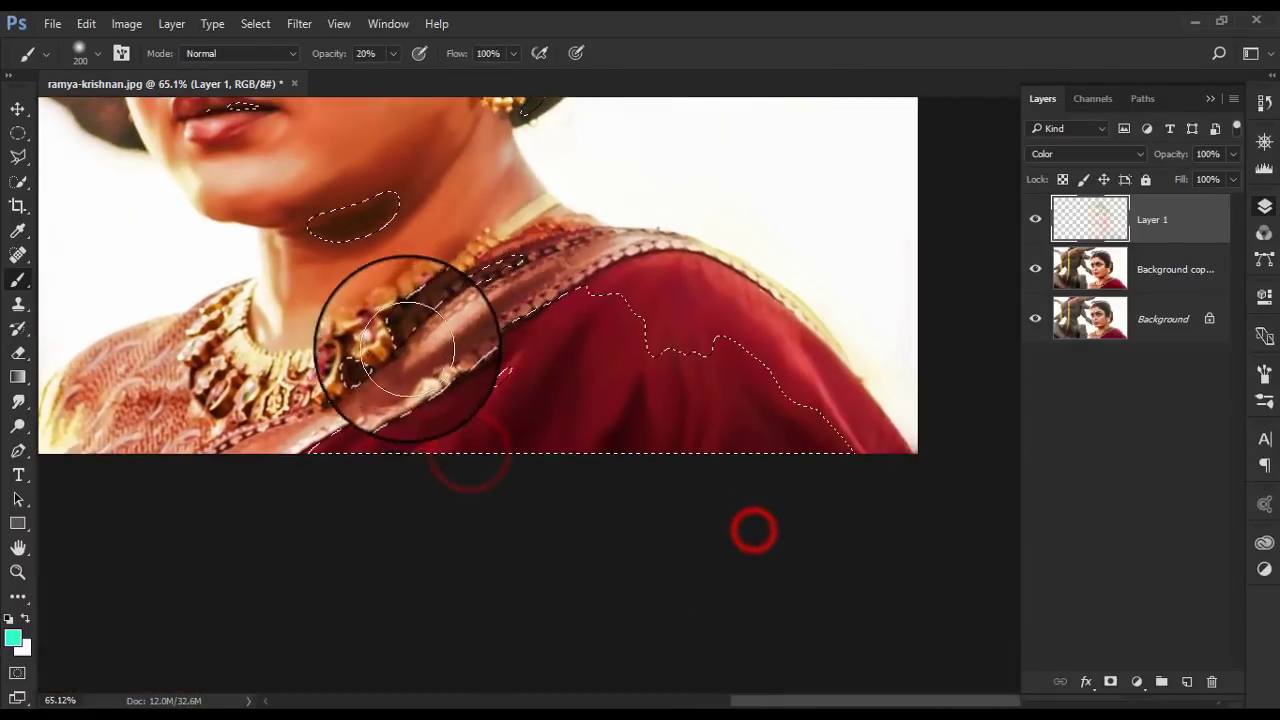
pyautogui.moveTo(500, 376); pyautogui.dragTo(414, 456)
pyautogui.scroll(5, 594, 443)
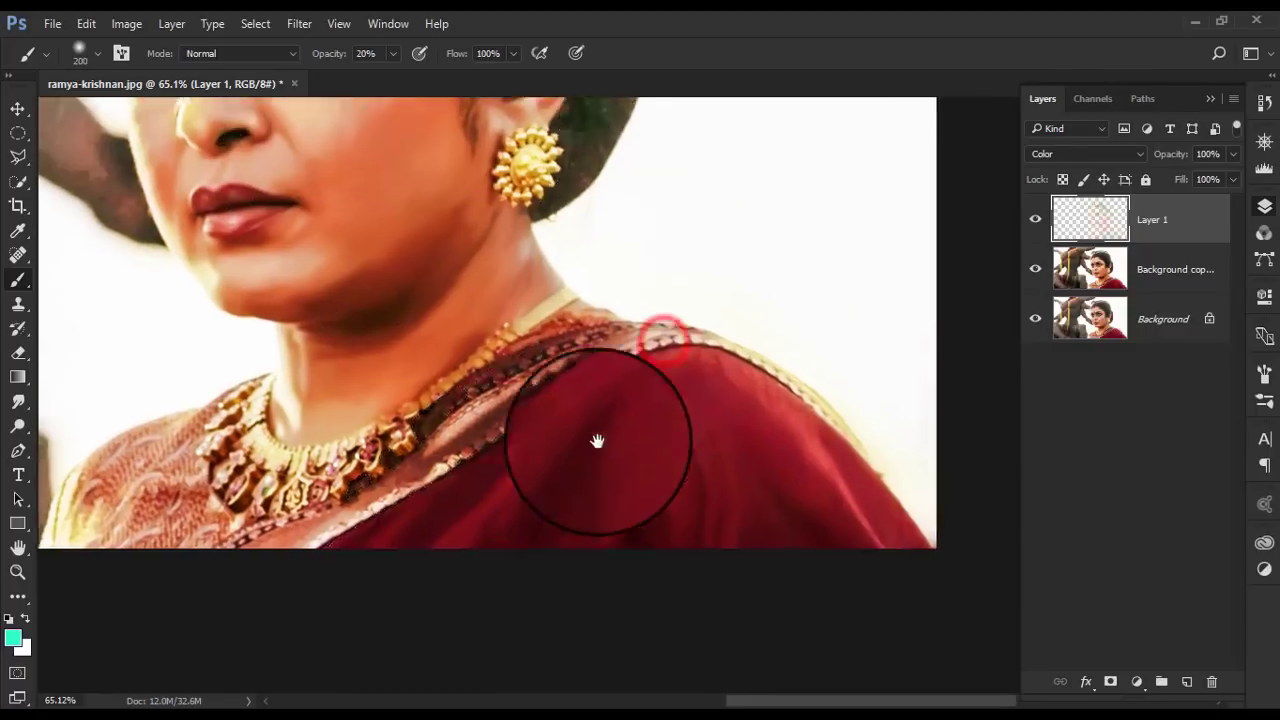
pyautogui.scroll(1, 606, 314)
pyautogui.scroll(-3, 610, 320)
# - Duplicate the Background copy layer
pyautogui.click(1160, 268)
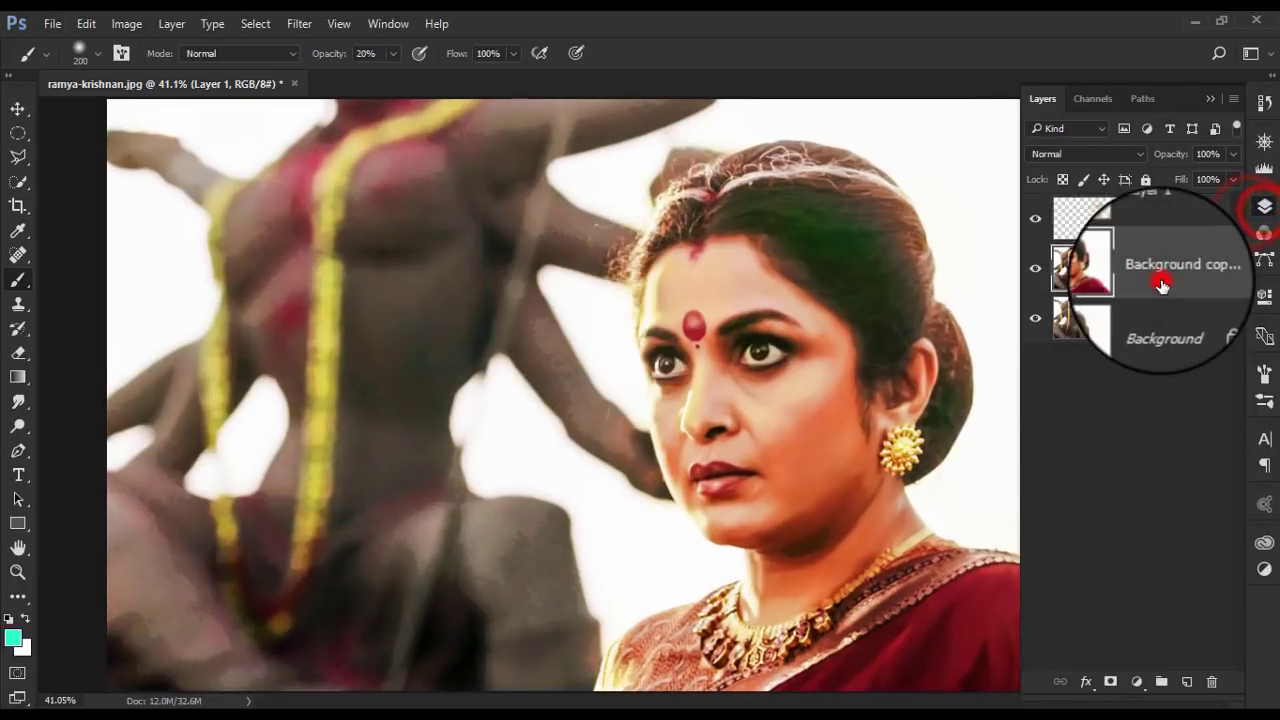
pyautogui.rightClick(1160, 268)
pyautogui.click(1055, 255)
pyautogui.click(780, 203)
# - Try Soft Light and other blend modes on Layer 1, then settle on Color
pyautogui.click(1180, 222)
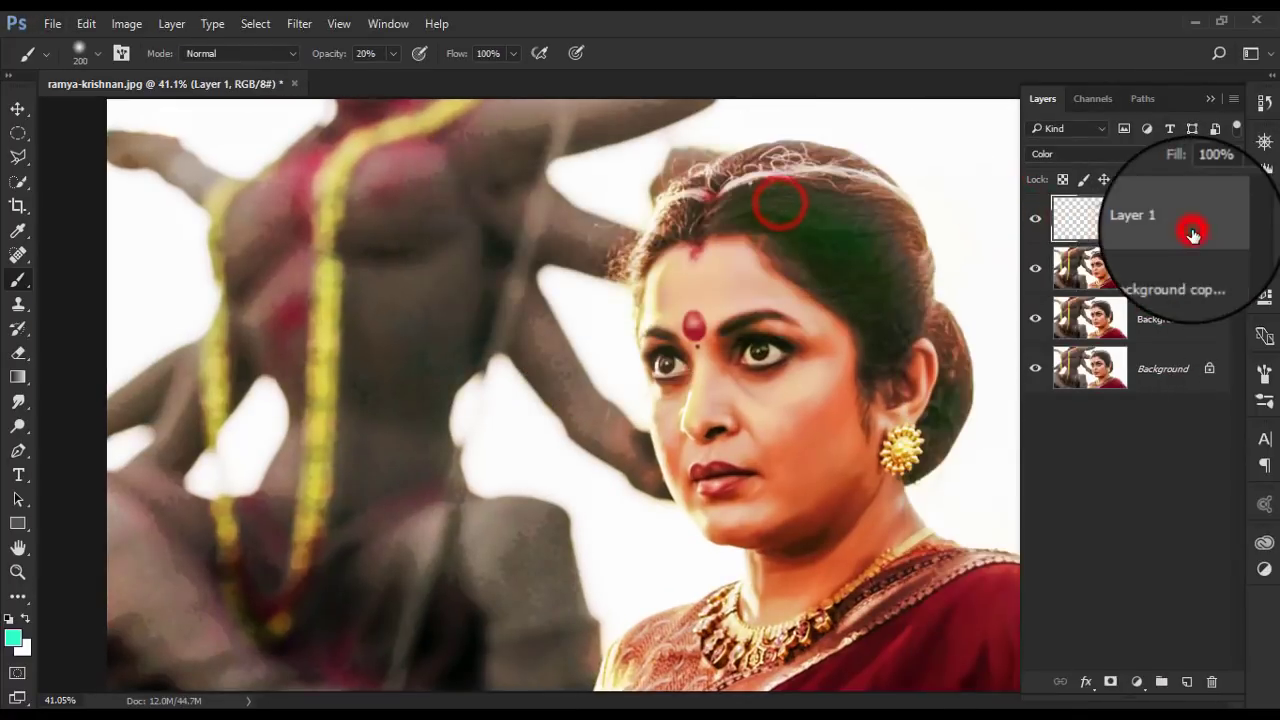
pyautogui.click(1070, 153)
pyautogui.click(1079, 346)
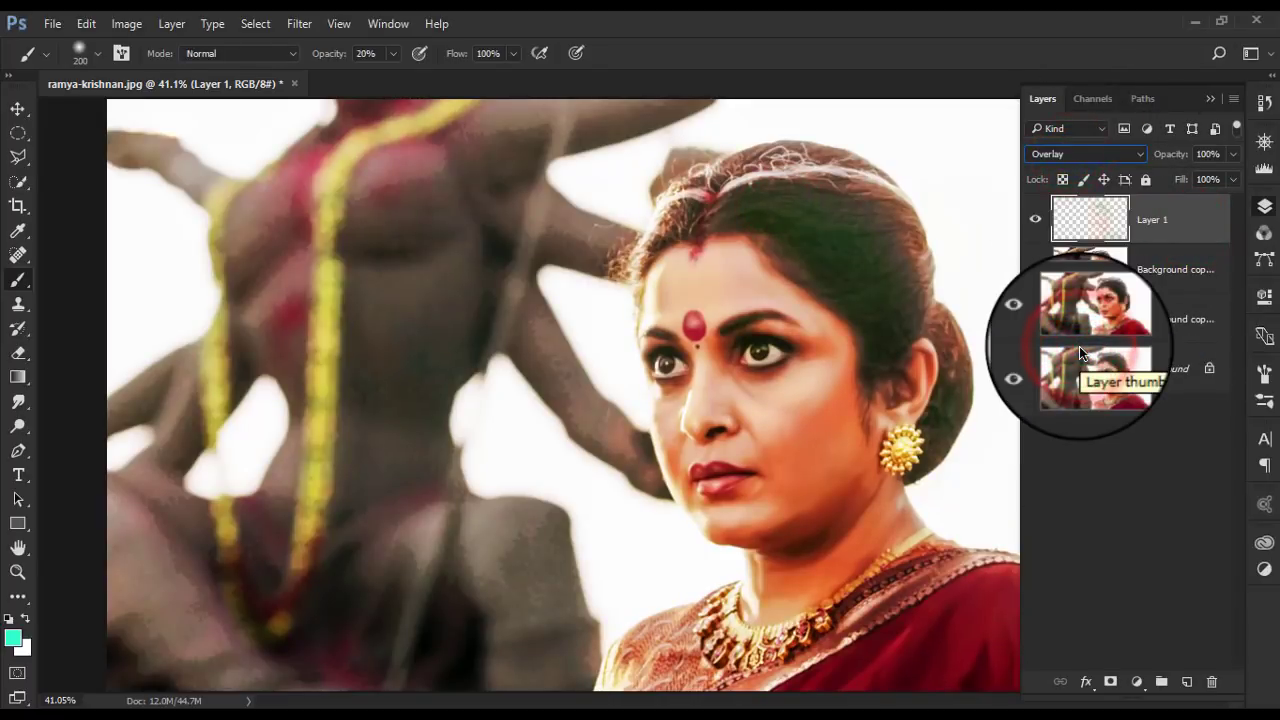
pyautogui.press('Down')
pyautogui.press('Down')
pyautogui.press('Down')
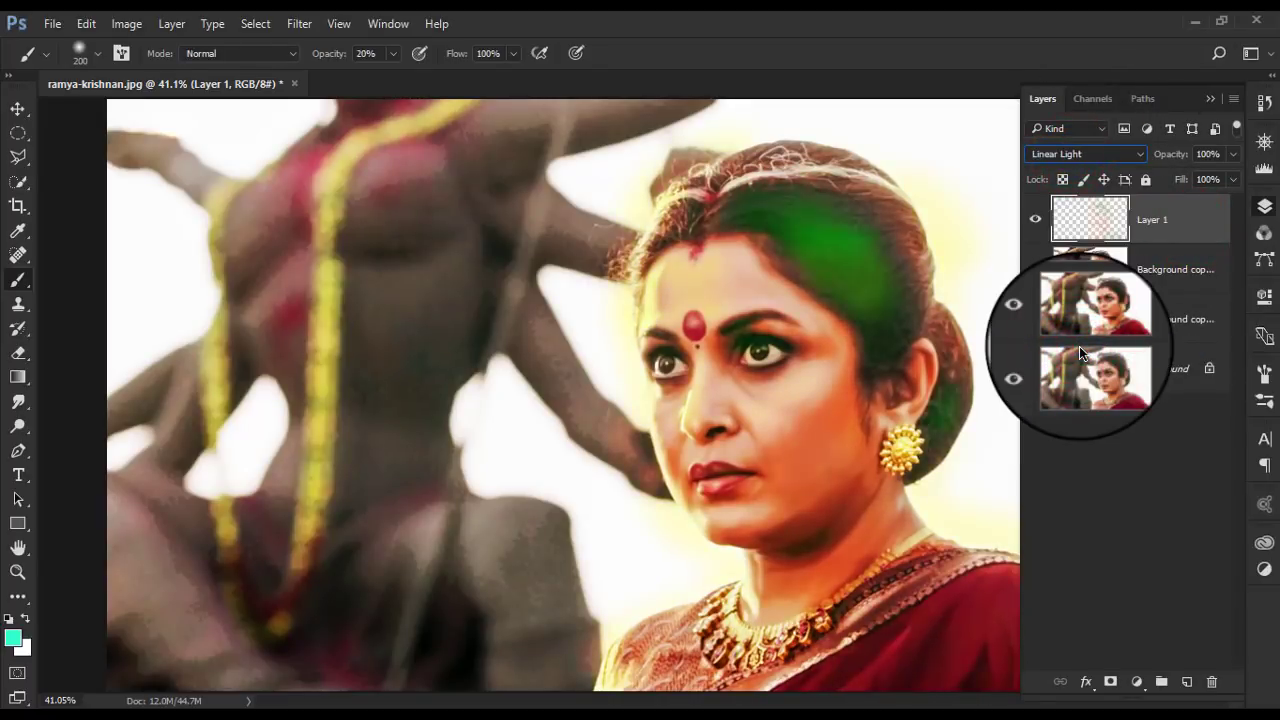
pyautogui.press('Down')
pyautogui.press('Down')
pyautogui.press('Down')
pyautogui.press('Down')
pyautogui.press('Down')
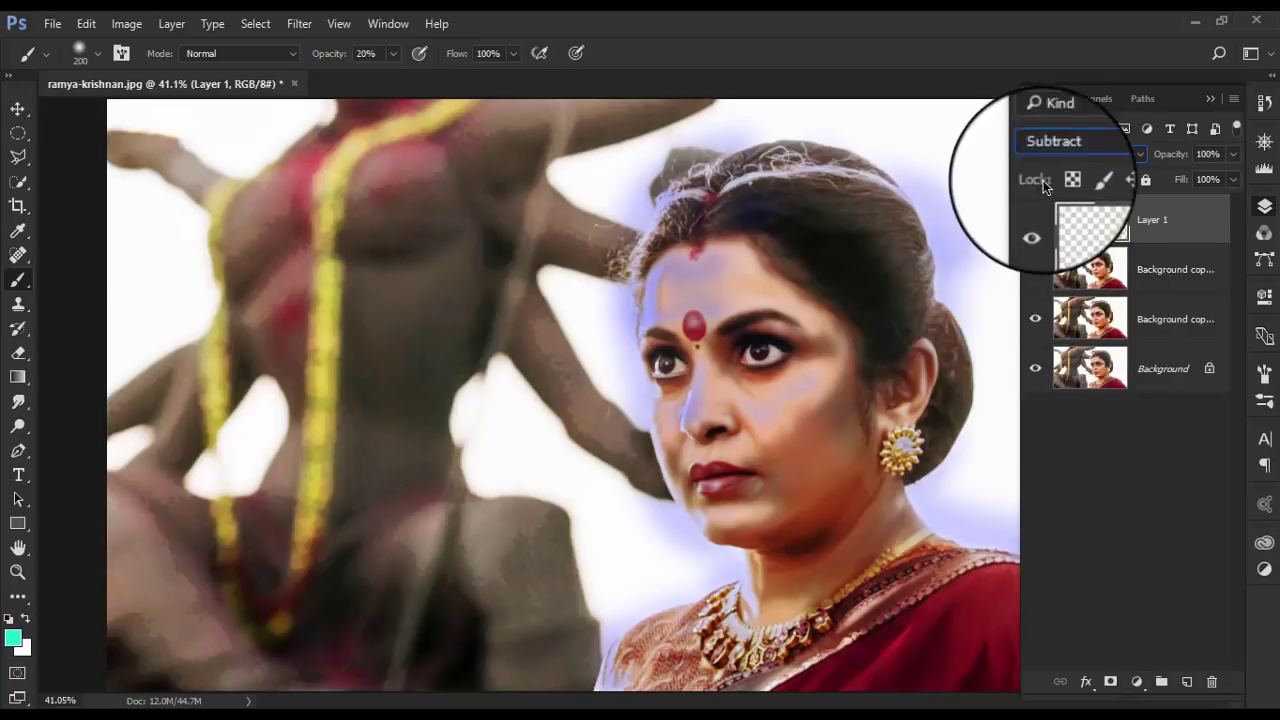
pyautogui.click(1080, 153)
pyautogui.click(1032, 477)
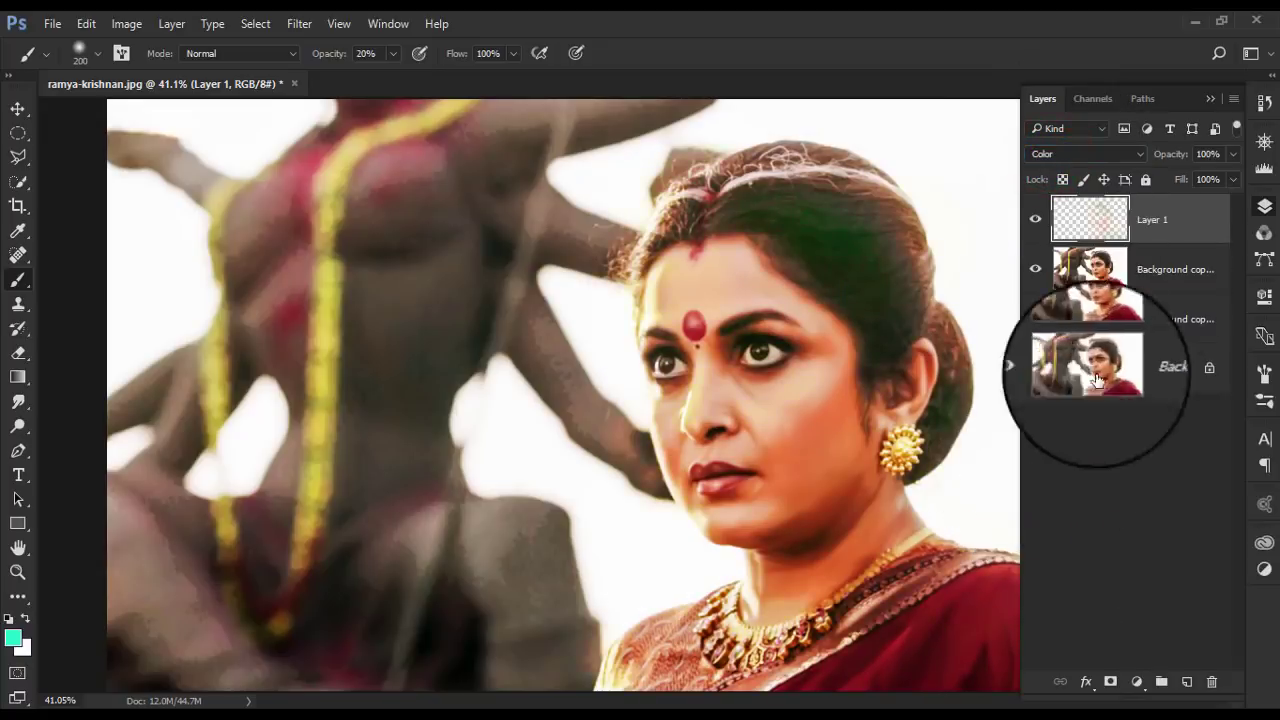
# - Merge Layer 1 down into the duplicated photo layer beneath it
pyautogui.keyDown('ctrl'); pyautogui.click(1171, 269); pyautogui.keyUp('ctrl')
pyautogui.rightClick(1171, 270)
pyautogui.click(984, 662)
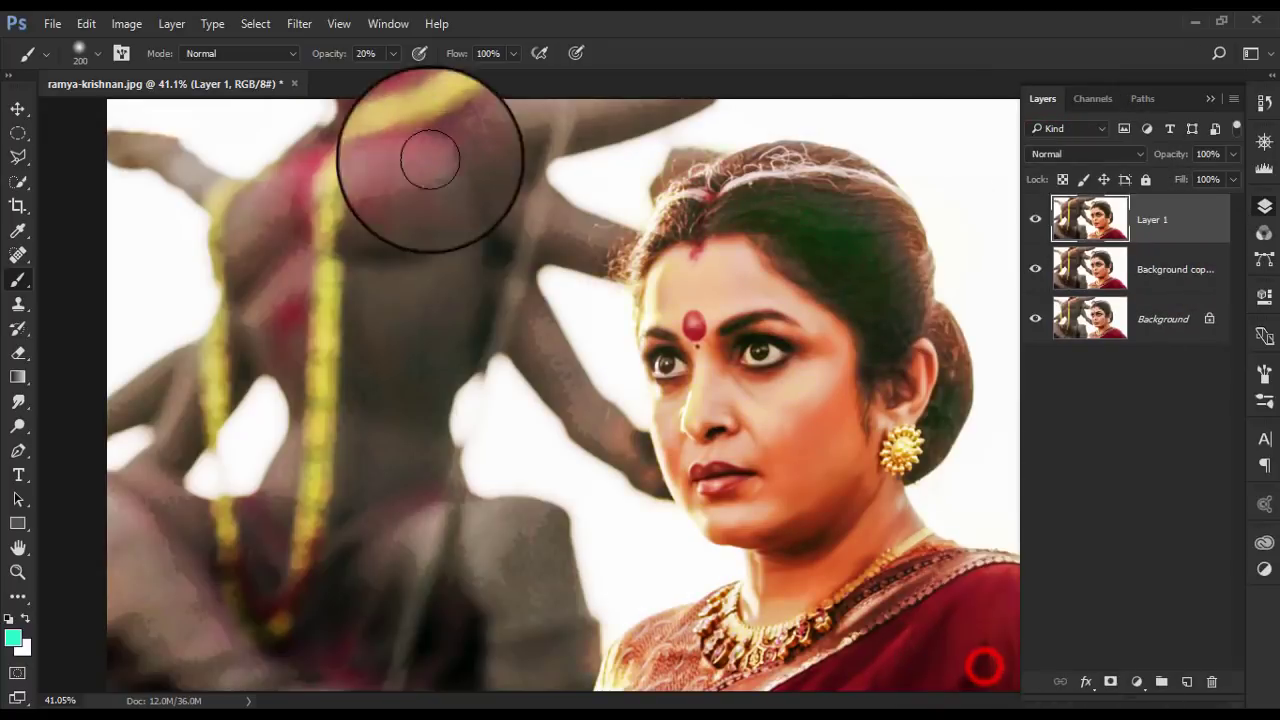
pyautogui.click(127, 23)
# - Apply Match Color with colour intensity about 125 and slightly brighter luminance
pyautogui.click(155, 71)
pyautogui.click(422, 445)
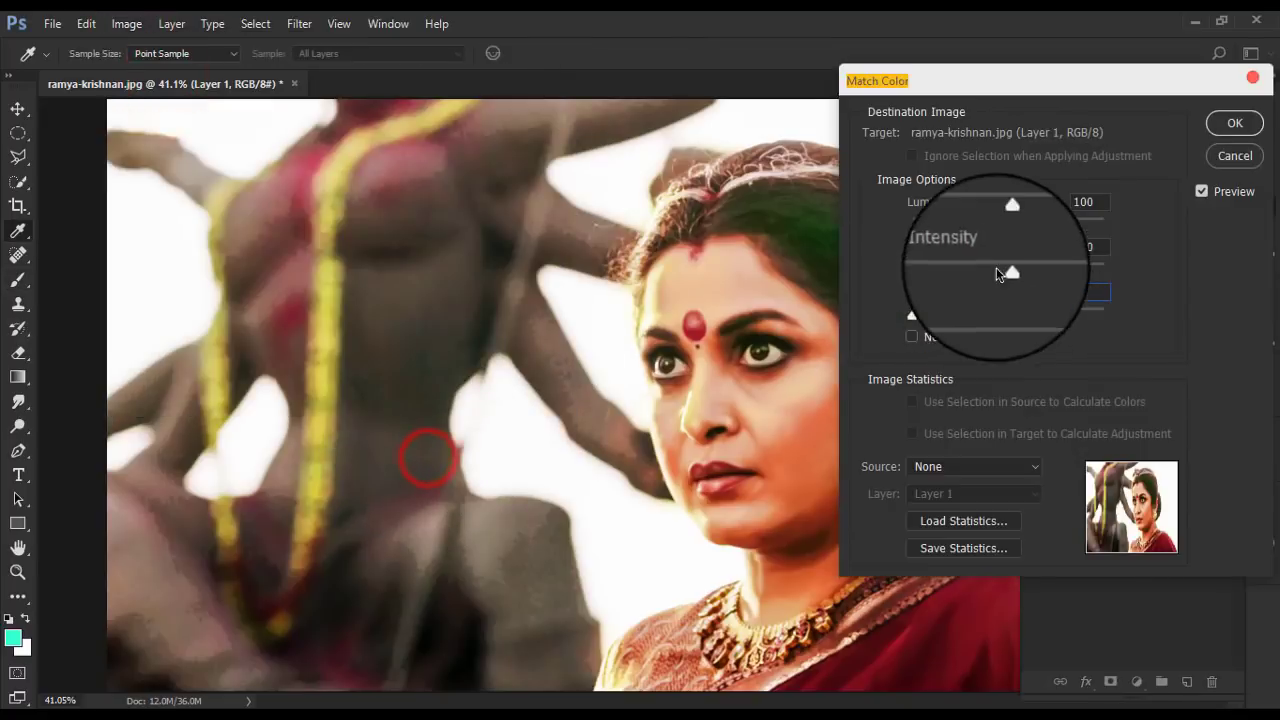
pyautogui.moveTo(1044, 273); pyautogui.dragTo(1028, 268)
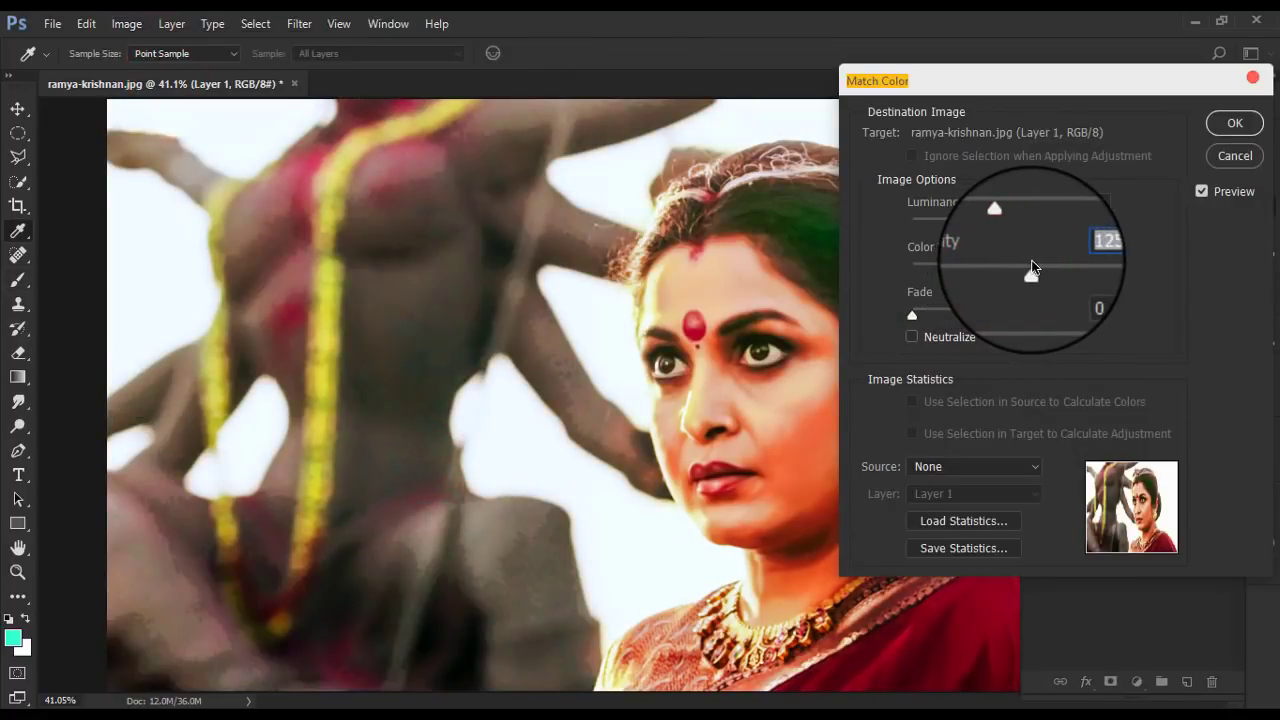
pyautogui.moveTo(1006, 223)
pyautogui.mouseDown()
pyautogui.moveTo(1023, 228)
pyautogui.moveTo(1017, 215)
pyautogui.mouseUp()
pyautogui.click(1020, 270)
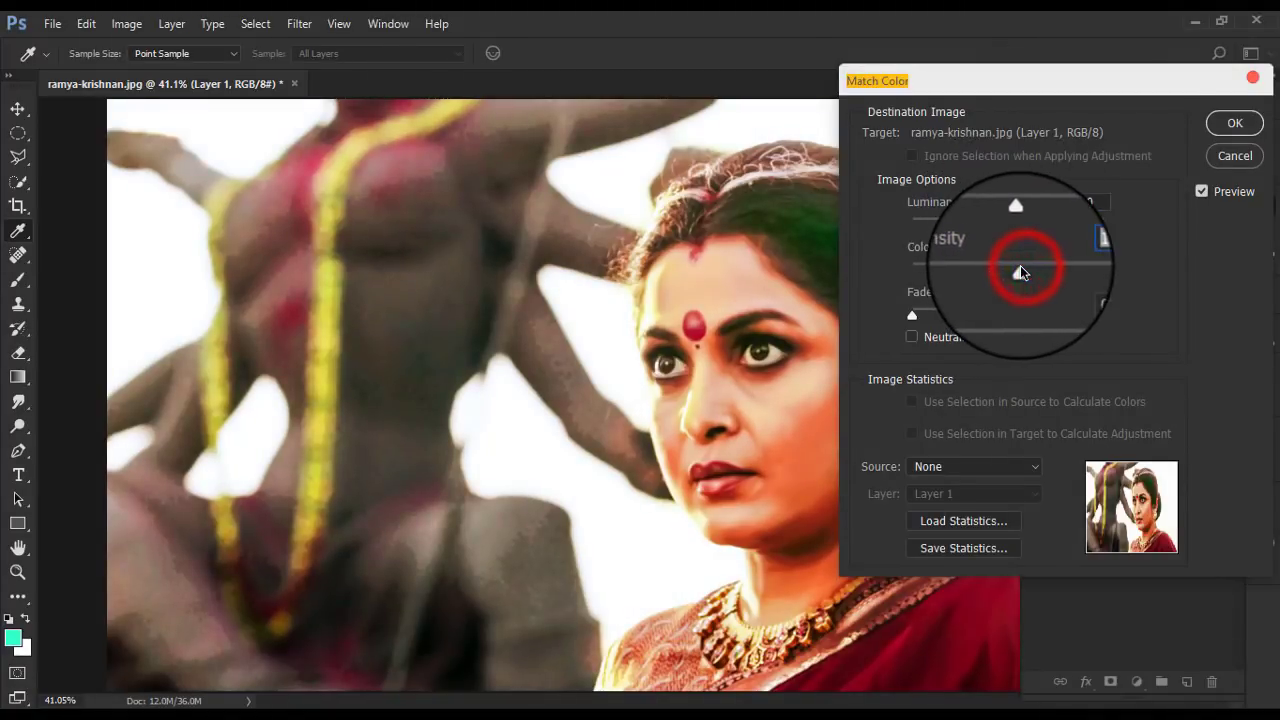
pyautogui.click(1222, 124)
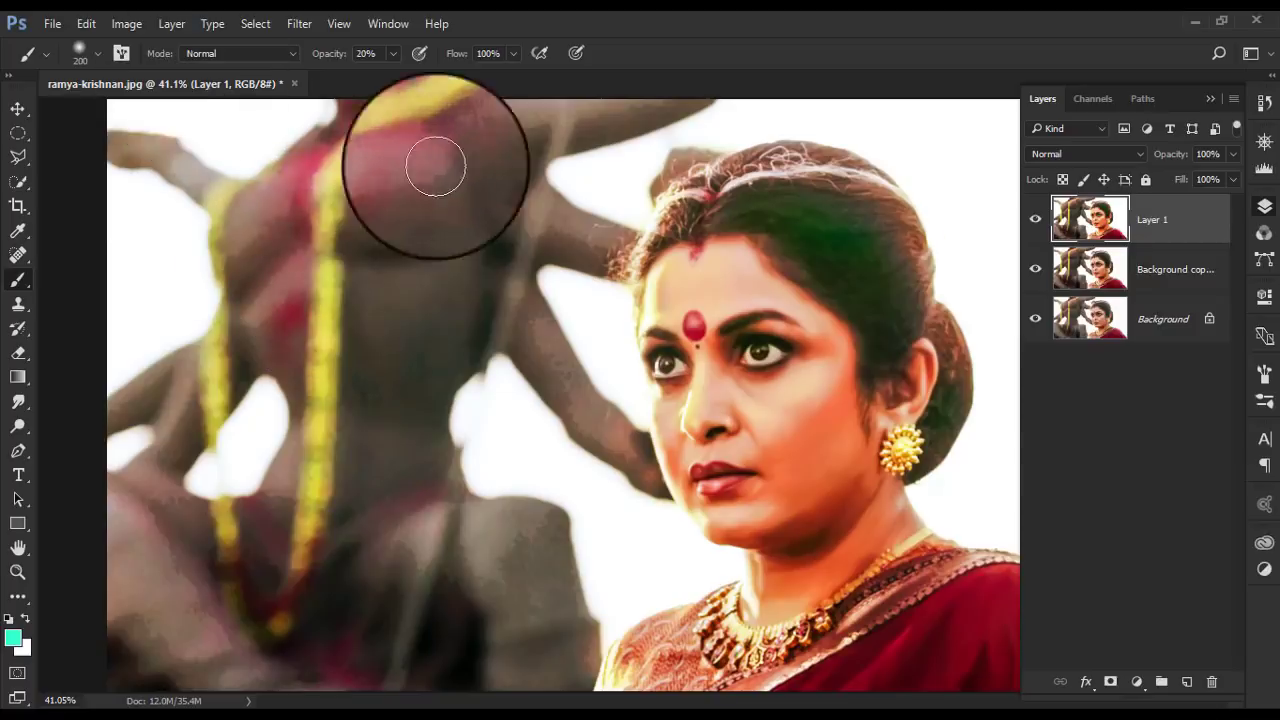
# - In Selective Color, set Whites to cyan -69, magenta -40, yellow -15 and black -45
pyautogui.click(126, 23)
pyautogui.moveTo(154, 71)
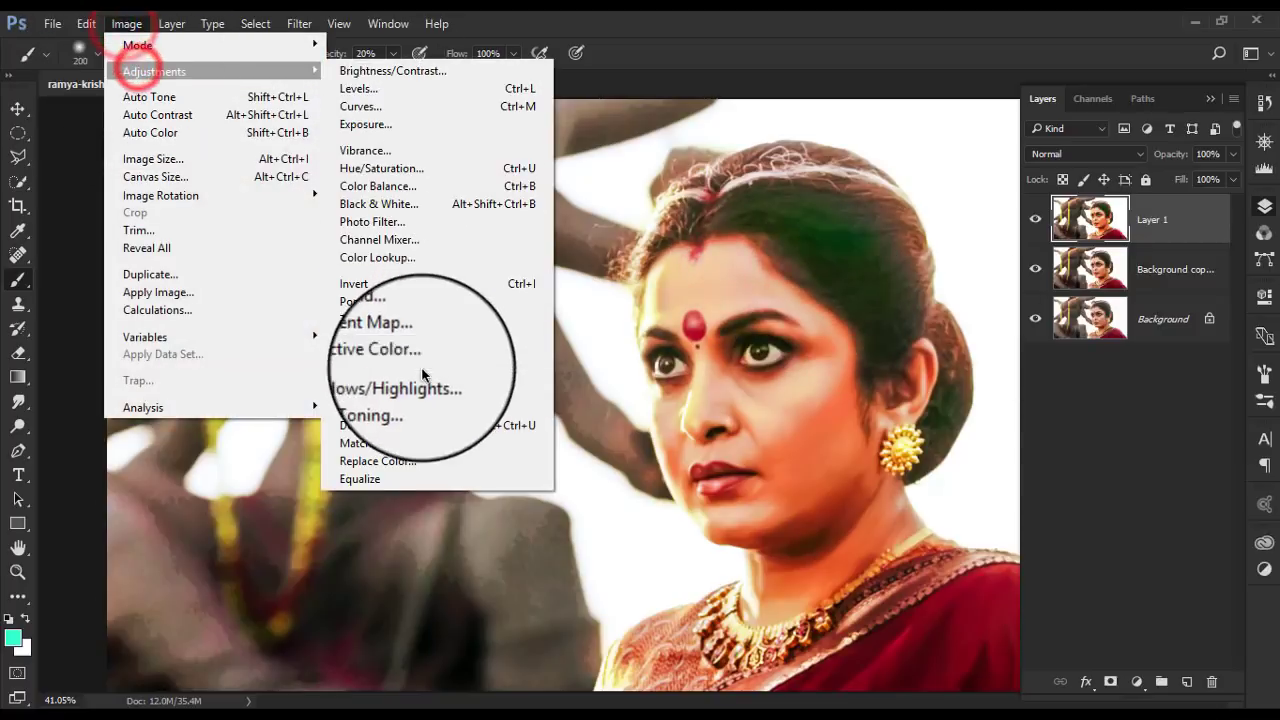
pyautogui.click(370, 355)
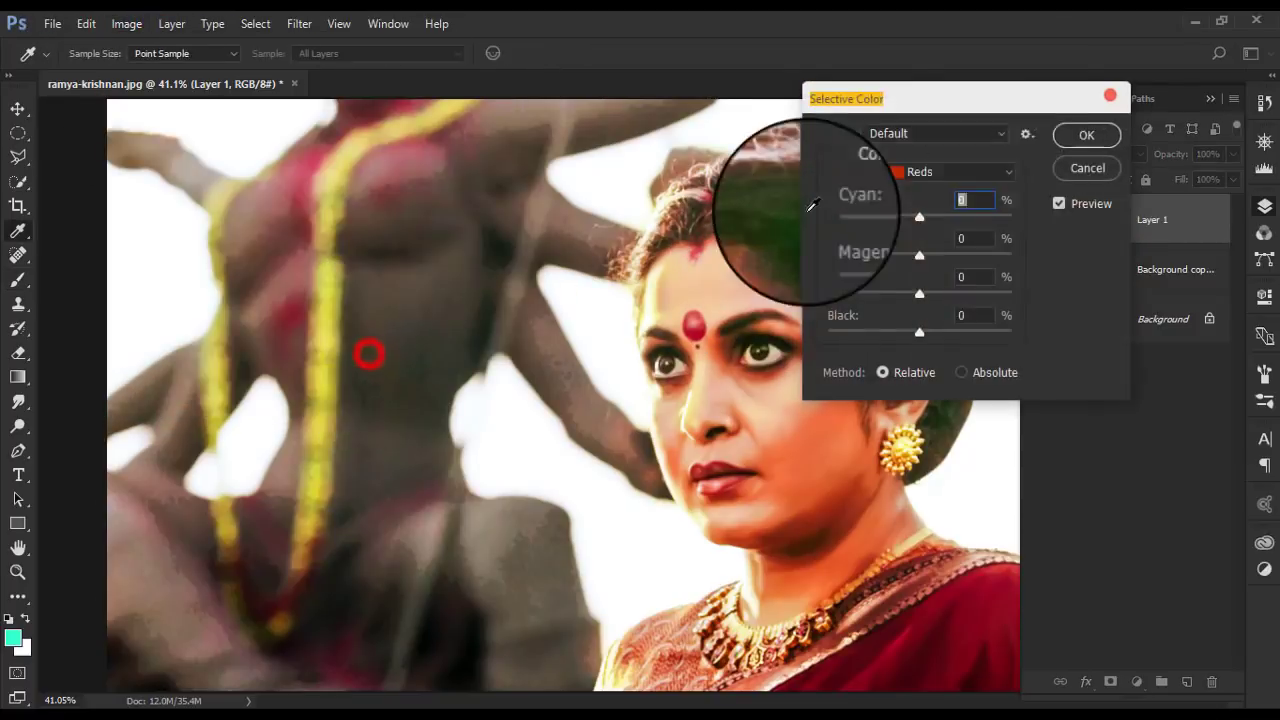
pyautogui.moveTo(977, 20); pyautogui.dragTo(1089, 149)
pyautogui.click(1060, 217)
pyautogui.click(1030, 340)
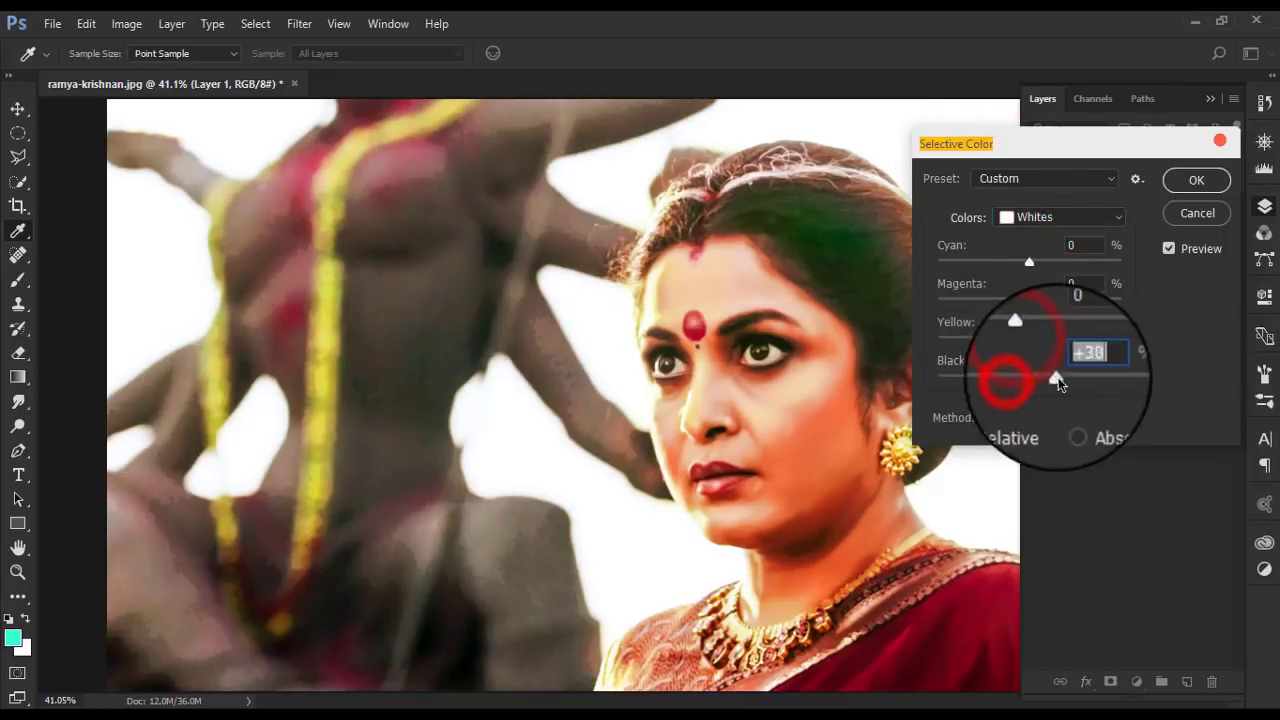
pyautogui.moveTo(1058, 383); pyautogui.dragTo(988, 383)
pyautogui.moveTo(1029, 337); pyautogui.dragTo(979, 321)
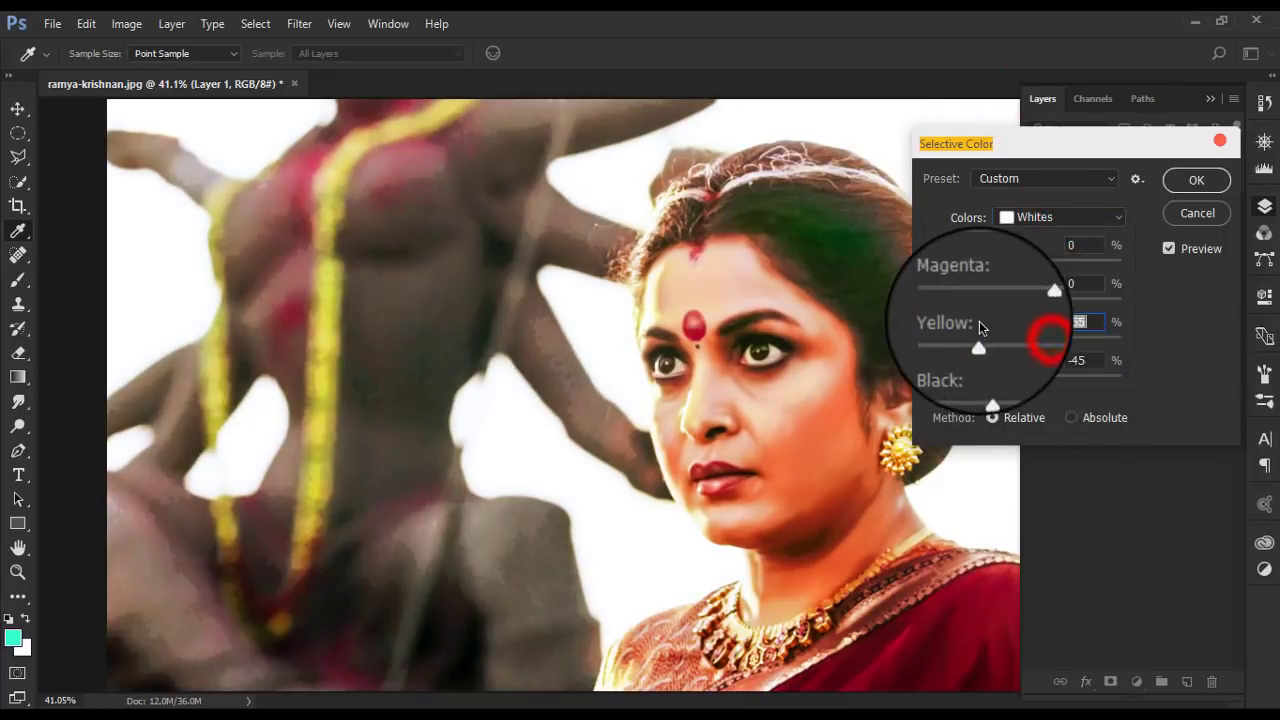
pyautogui.moveTo(1106, 342)
pyautogui.mouseDown()
pyautogui.moveTo(991, 325)
pyautogui.moveTo(993, 300)
pyautogui.mouseUp()
pyautogui.moveTo(1043, 266); pyautogui.dragTo(1093, 262)
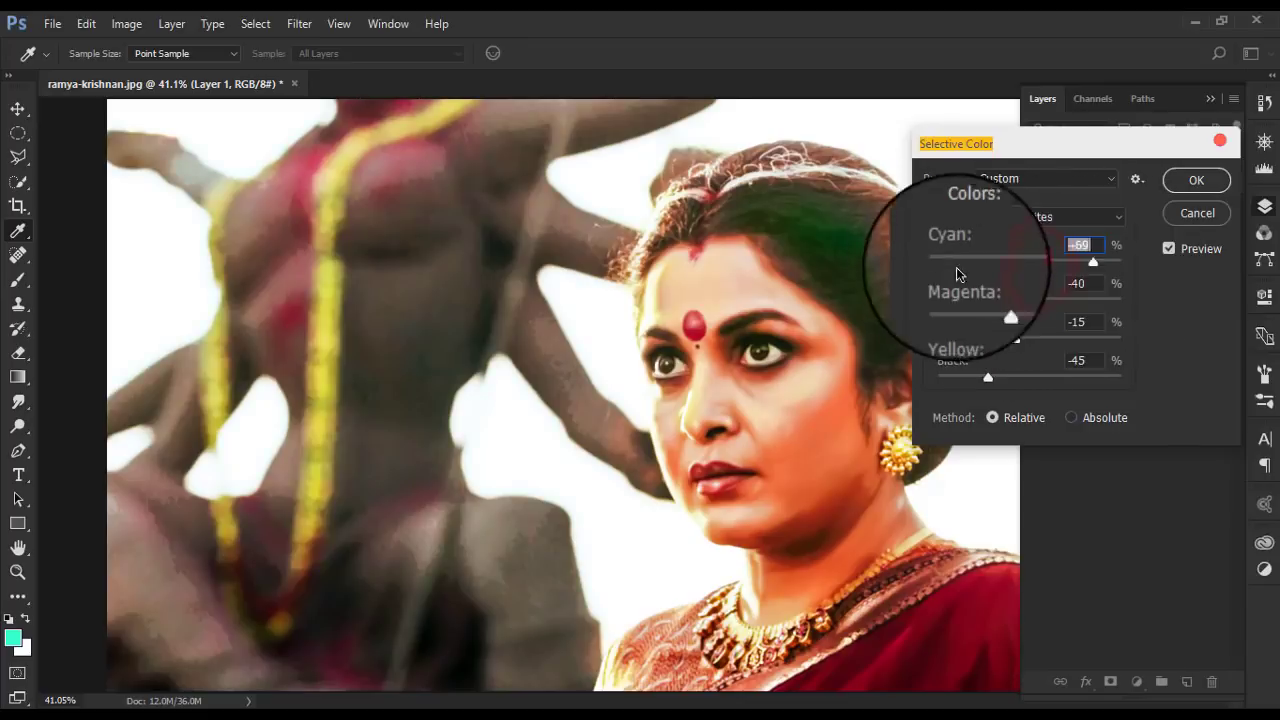
# - Lower yellow in Neutrals, boost yellow in Yellows, and apply the selective colour correction
pyautogui.click(1040, 217)
pyautogui.click(1023, 358)
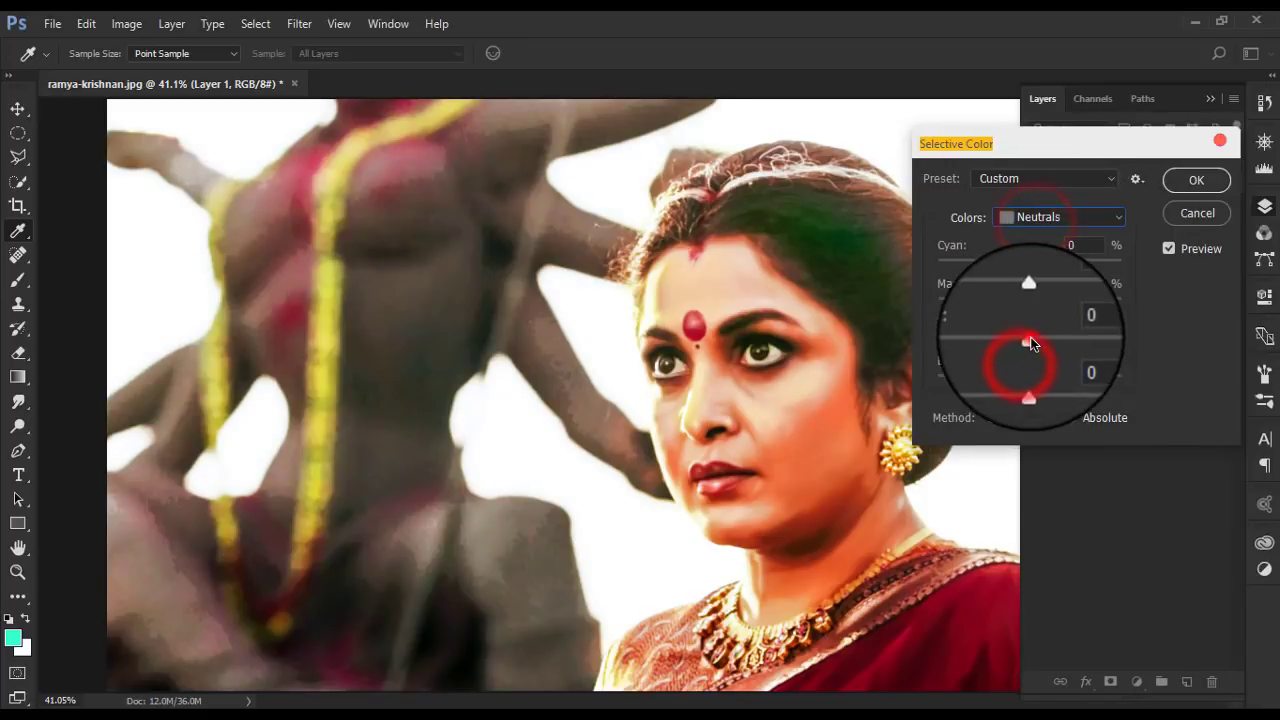
pyautogui.moveTo(1032, 340)
pyautogui.mouseDown()
pyautogui.moveTo(1021, 340)
pyautogui.moveTo(1054, 340)
pyautogui.moveTo(1031, 340)
pyautogui.moveTo(1020, 301)
pyautogui.mouseUp()
pyautogui.click(1035, 220)
pyautogui.click(1032, 252)
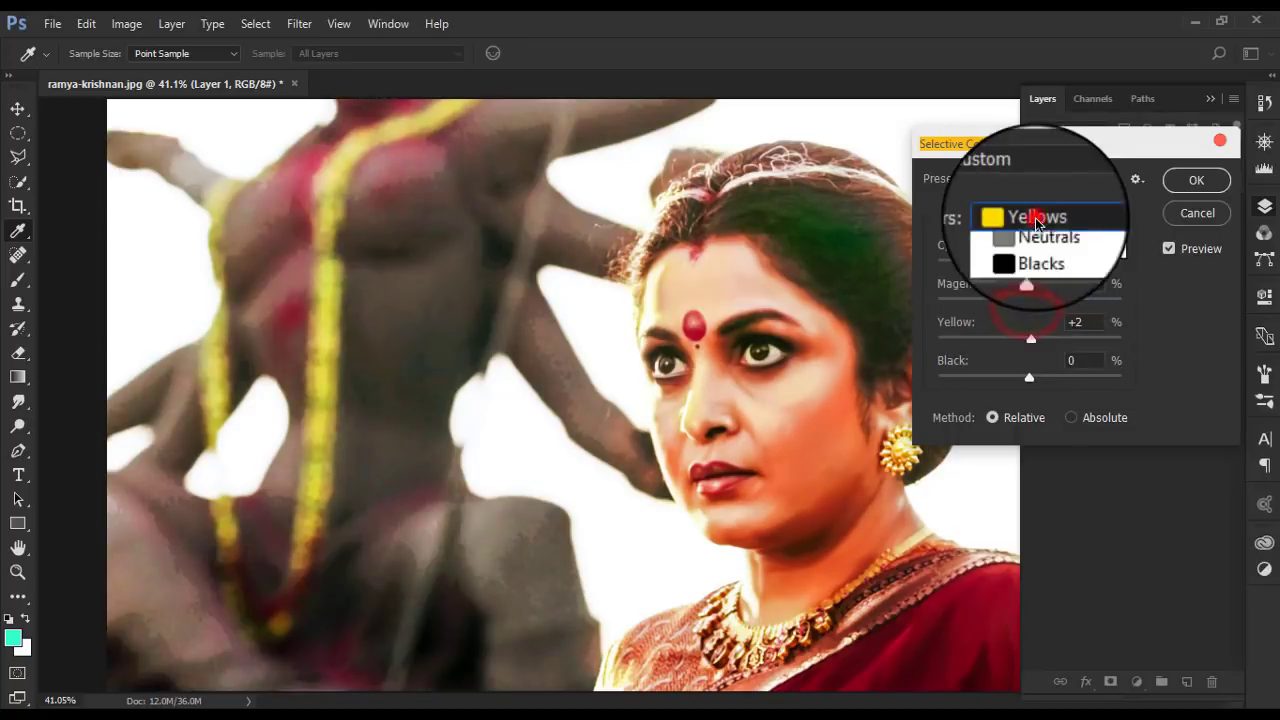
pyautogui.click(1034, 205)
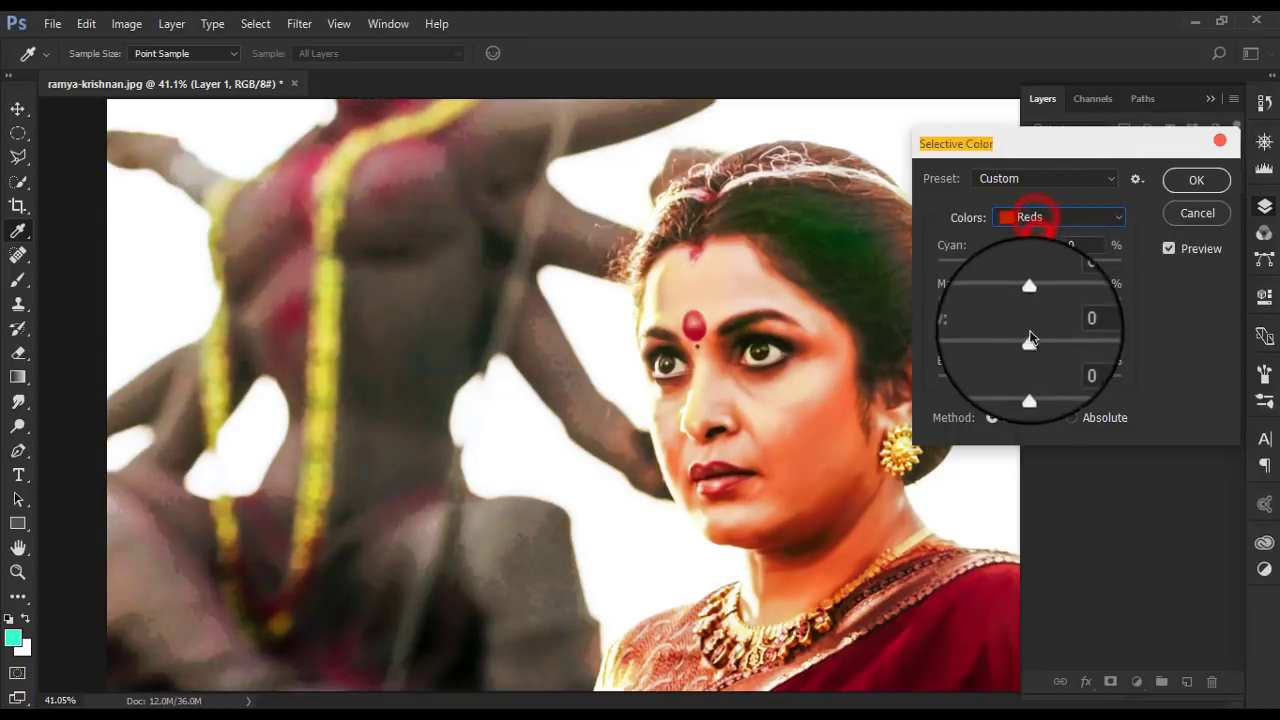
pyautogui.click(1173, 188)
pyautogui.press('b')
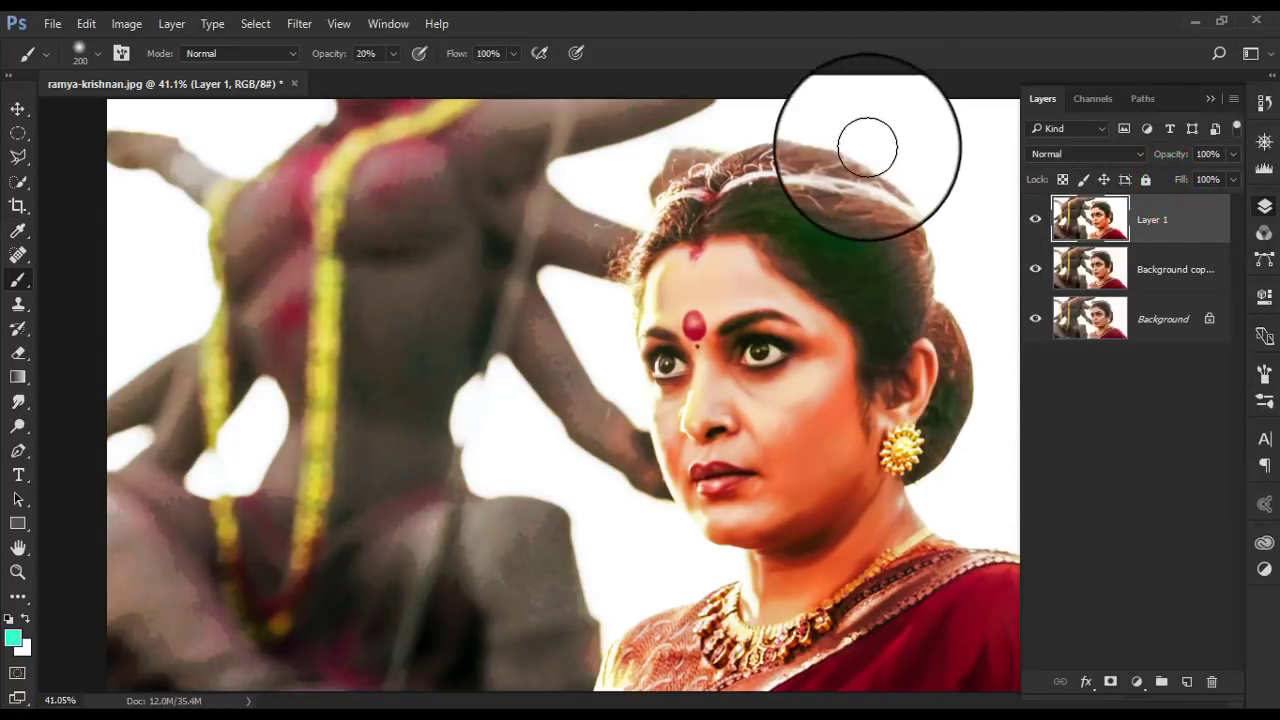
# - Preview Smart Sharpen on the eye and lips, then cancel it without applying
pyautogui.scroll(3, 820, 330)
pyautogui.click(299, 23)
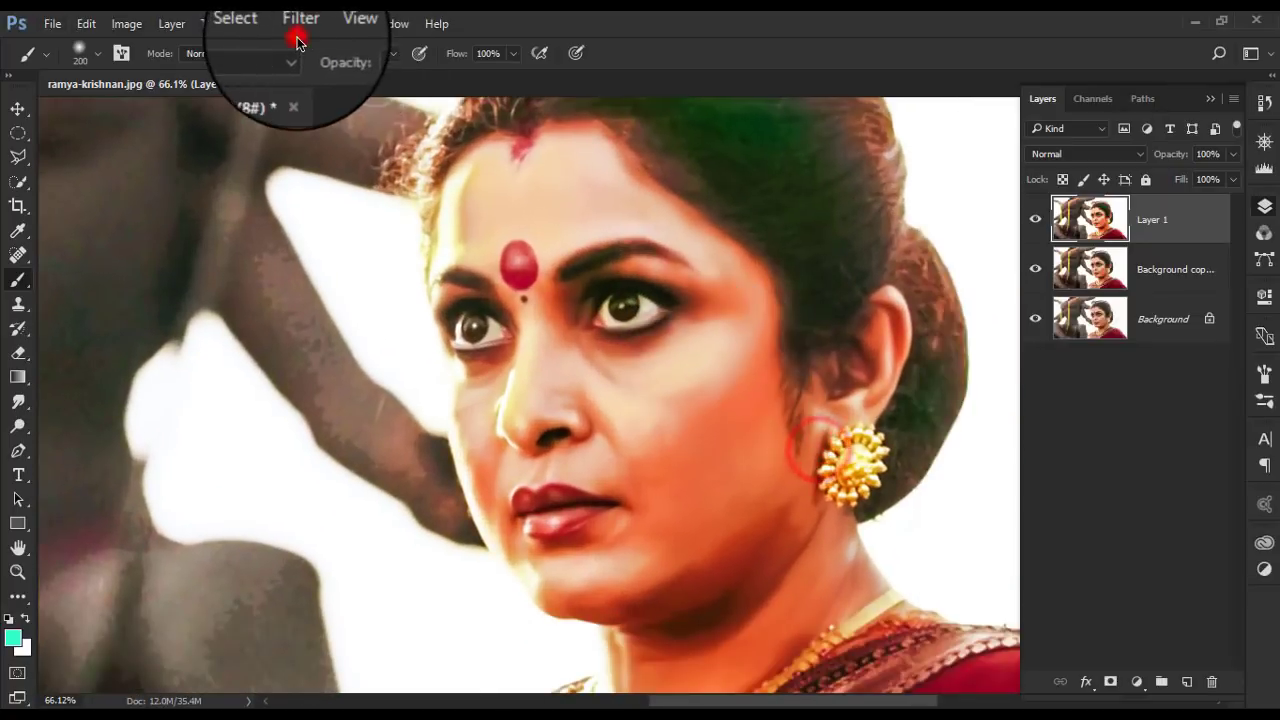
pyautogui.click(338, 341)
pyautogui.click(671, 325)
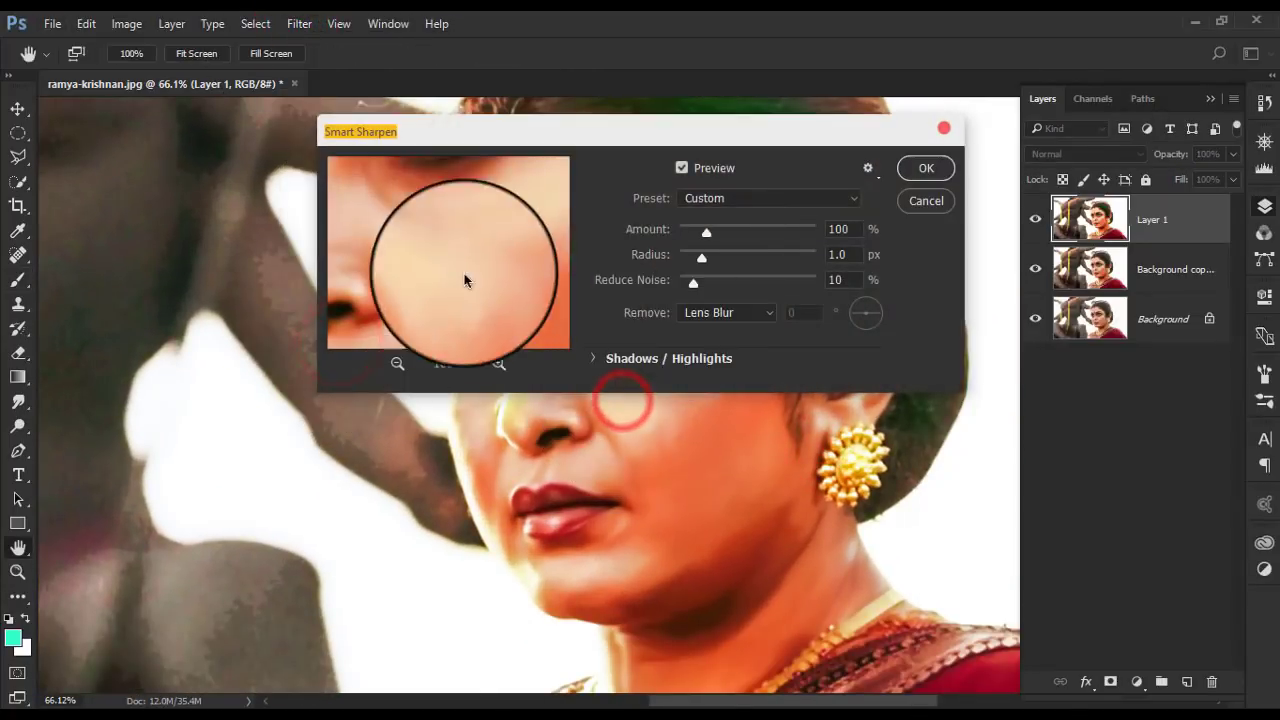
pyautogui.moveTo(426, 236); pyautogui.dragTo(449, 394)
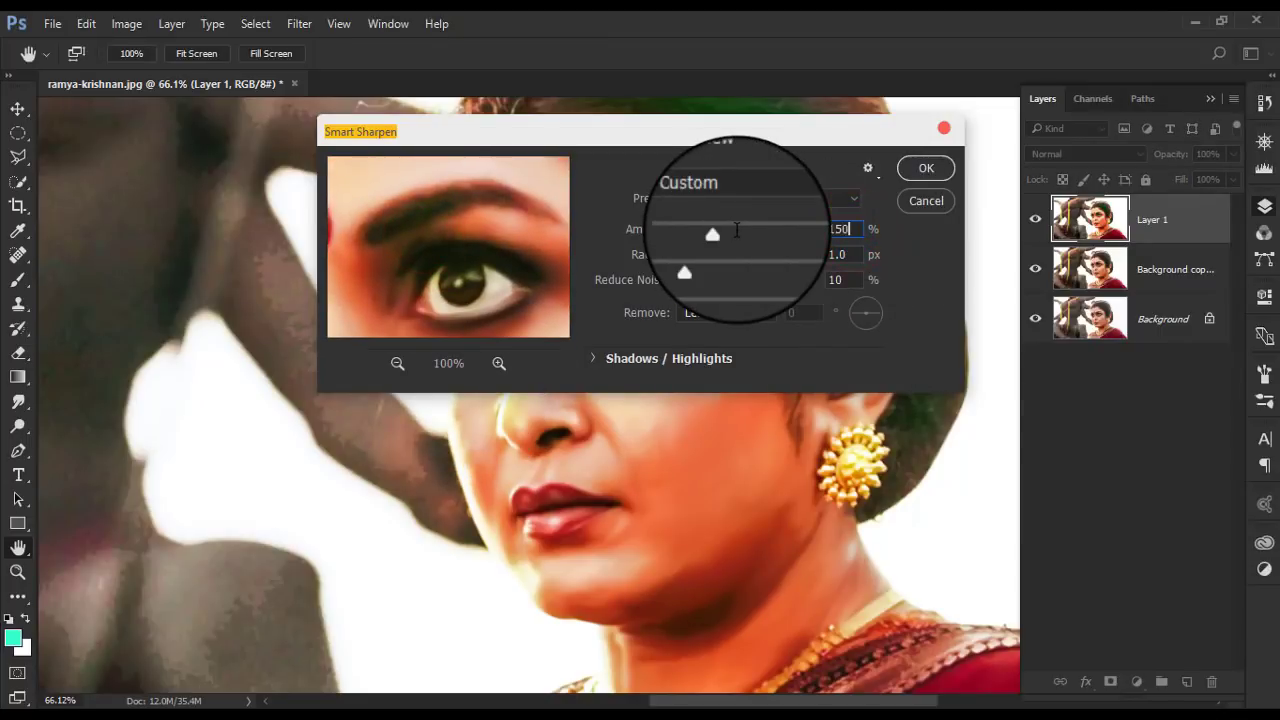
pyautogui.moveTo(451, 253); pyautogui.dragTo(574, 276)
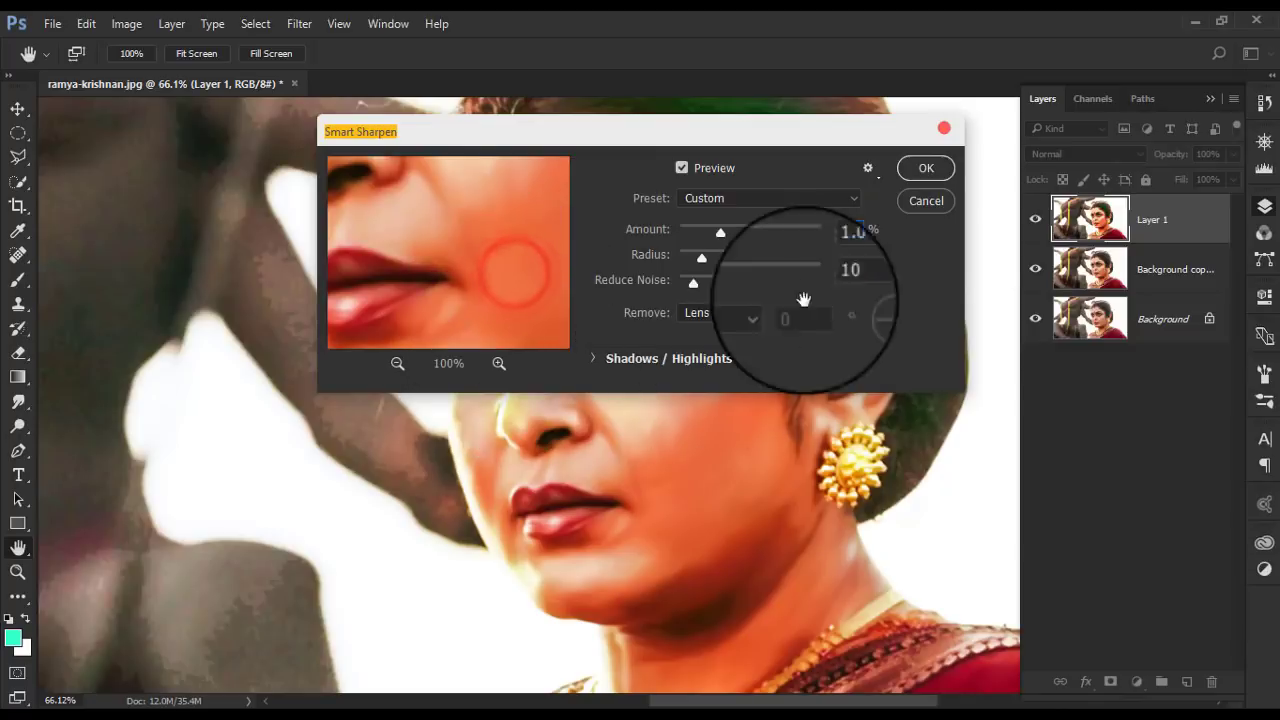
pyautogui.click(916, 203)
pyautogui.press('b')
# - In Unsharp Mask, raise the amount and radius while previewing the eye at 200%
pyautogui.click(297, 30)
pyautogui.moveTo(318, 338)
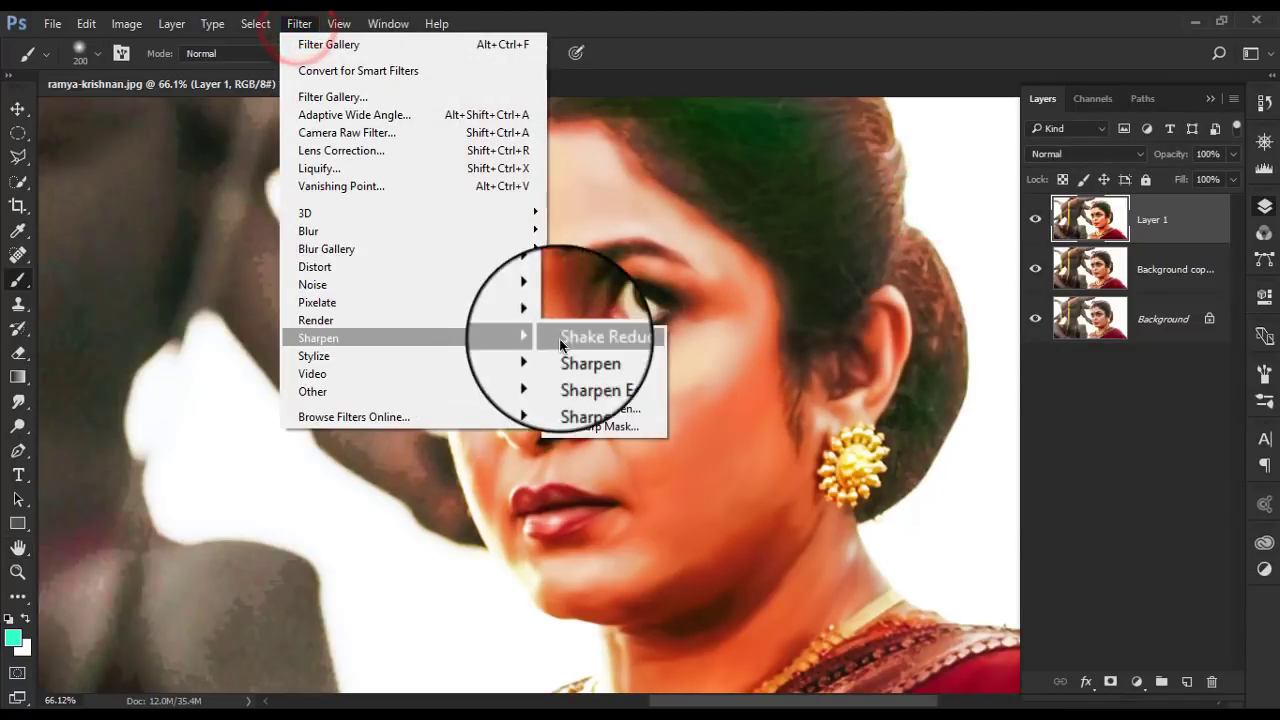
pyautogui.click(593, 421)
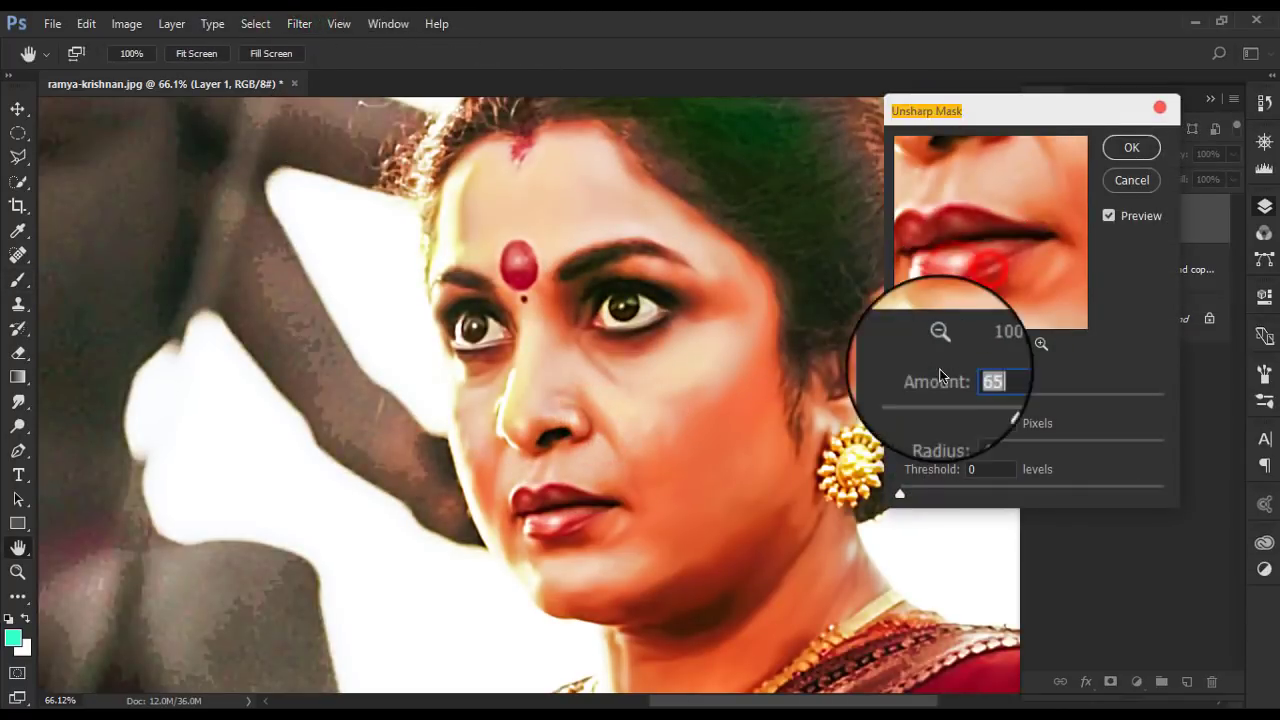
pyautogui.click(940, 344)
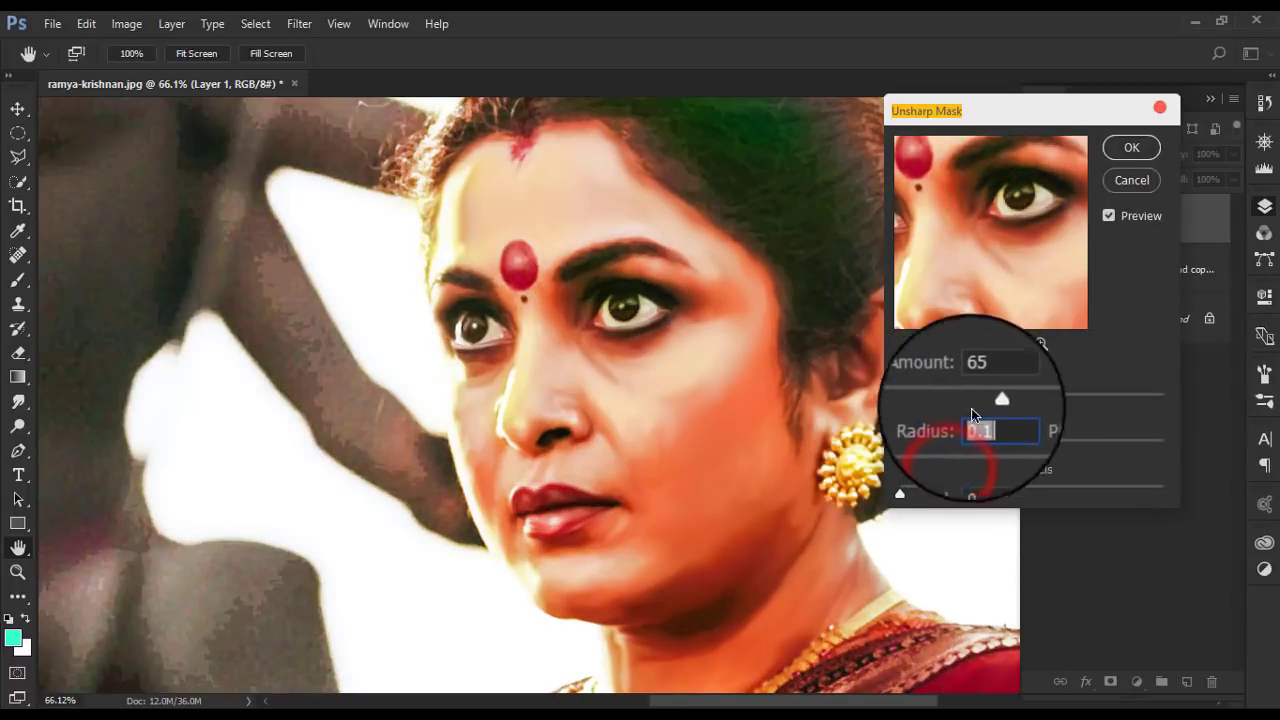
pyautogui.moveTo(991, 401); pyautogui.dragTo(1068, 401)
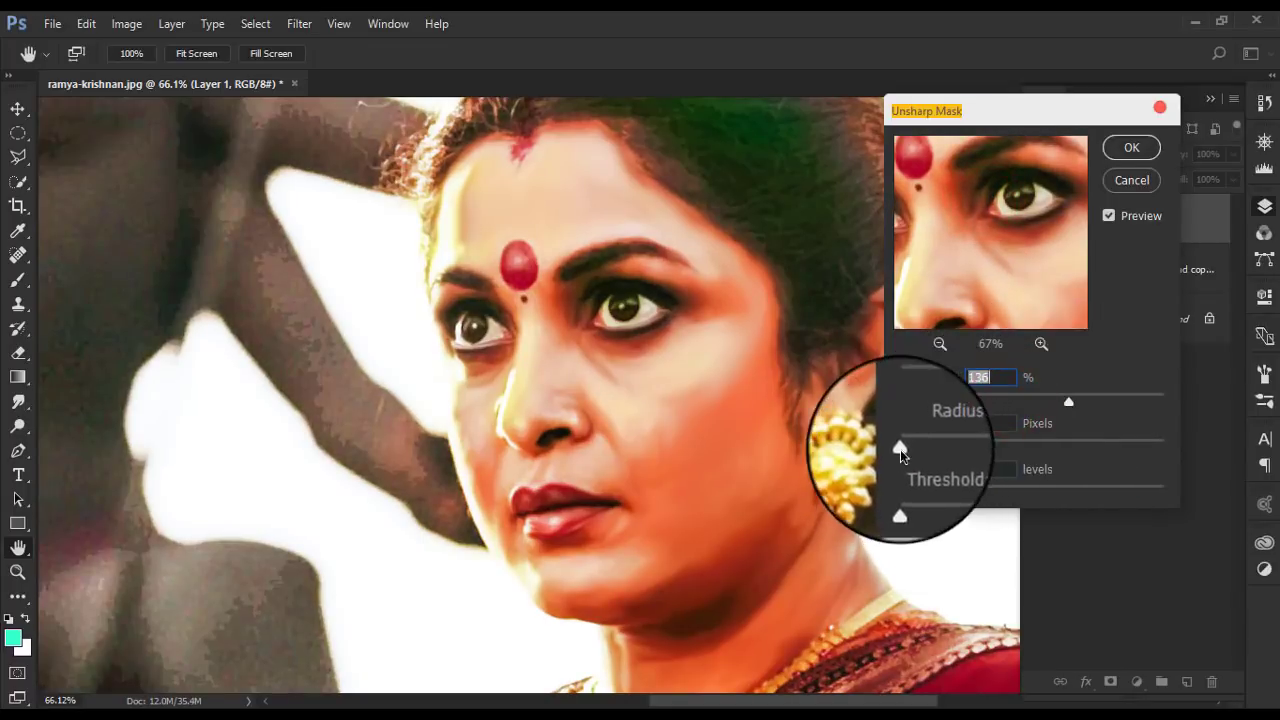
pyautogui.moveTo(895, 445); pyautogui.dragTo(920, 451)
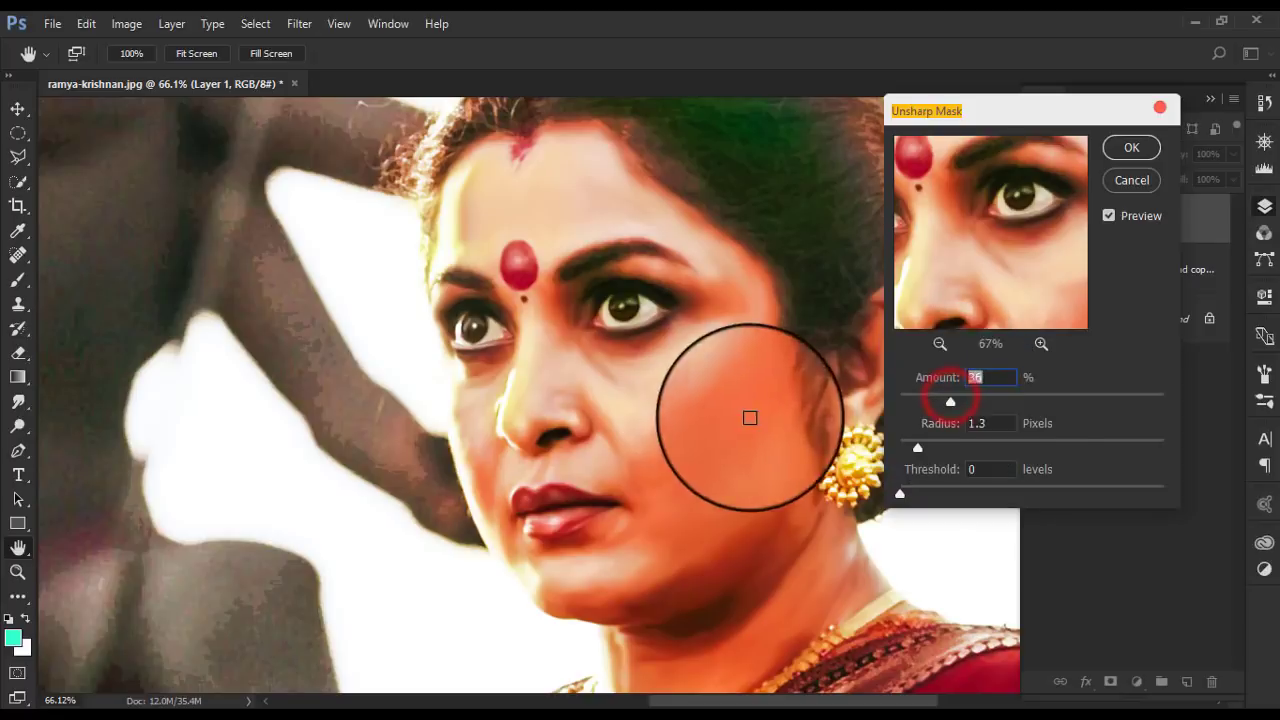
pyautogui.click(1041, 344)
pyautogui.click(1041, 344)
pyautogui.moveTo(1027, 249)
pyautogui.mouseDown()
pyautogui.moveTo(950, 425)
pyautogui.moveTo(952, 450)
pyautogui.mouseUp()
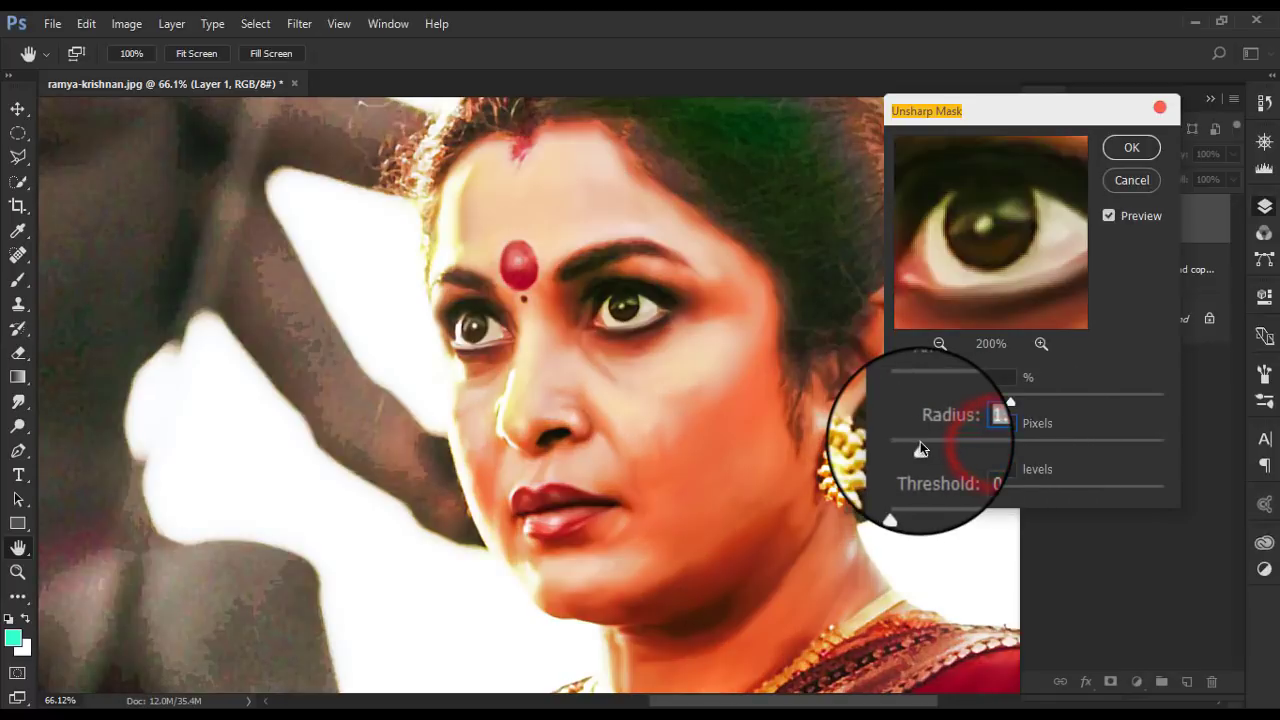
pyautogui.click(960, 237)
pyautogui.click(1110, 216)
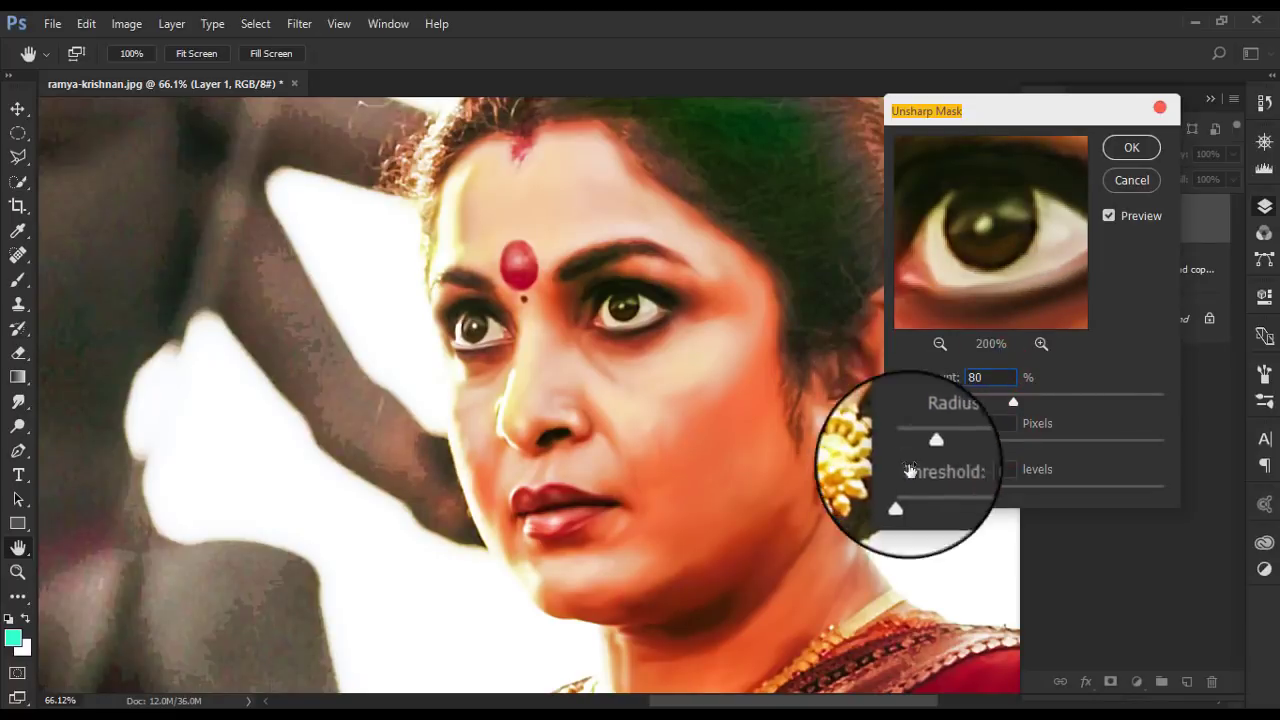
# - Apply Unsharp Mask at 80%, radius 3 px, threshold 2, then toggle Layer 1 to compare
pyautogui.click(988, 469)
pyautogui.write('3')
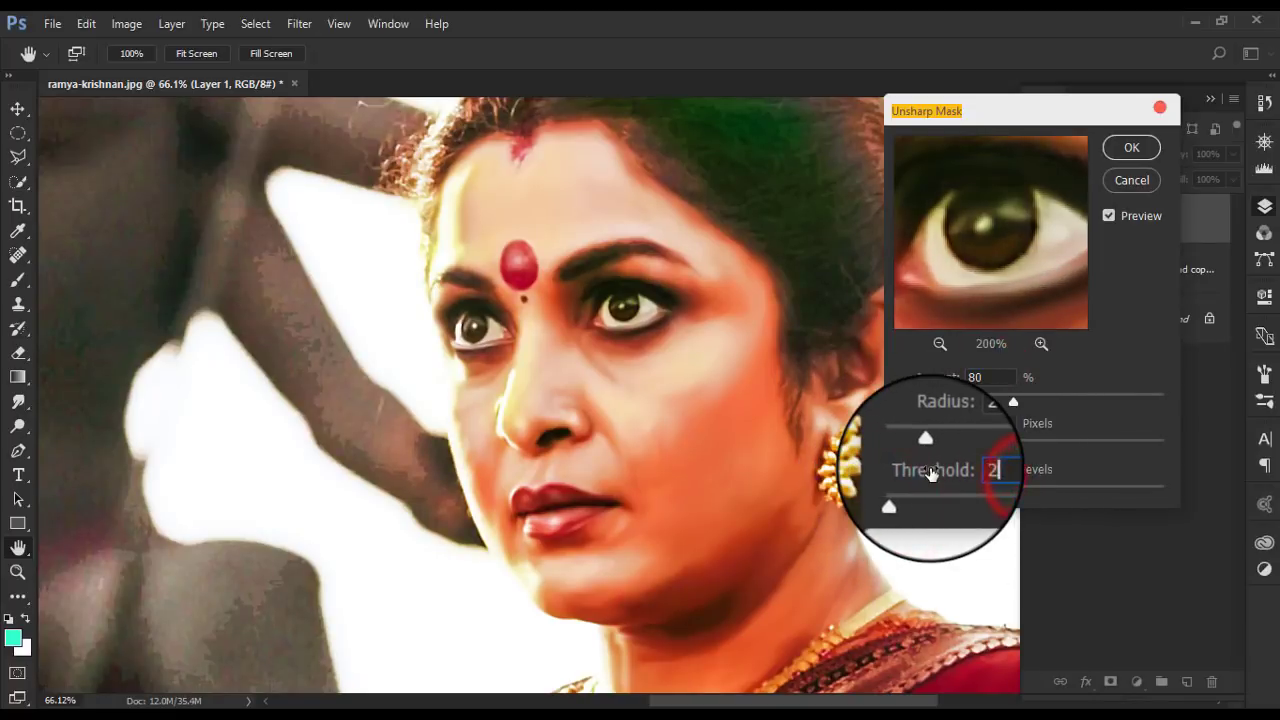
pyautogui.click(988, 423)
pyautogui.click(971, 266)
pyautogui.click(1108, 216)
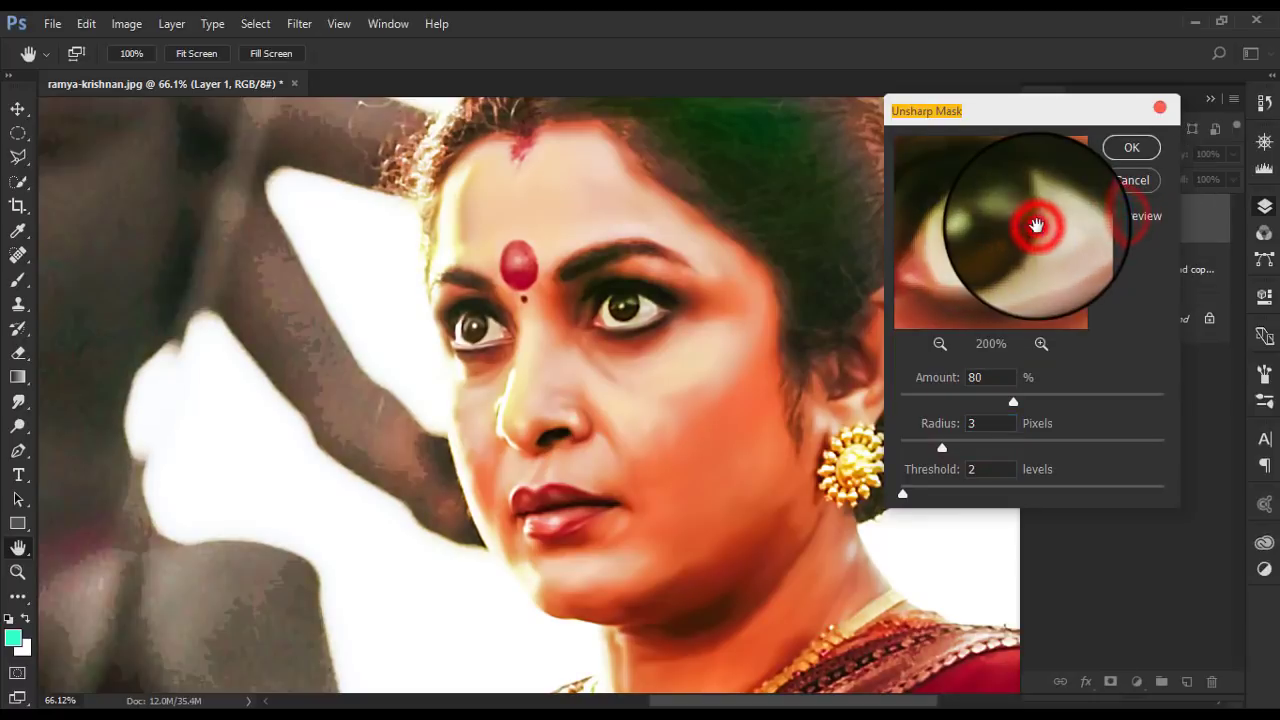
pyautogui.click(1112, 140)
pyautogui.press('b')
pyautogui.click(1035, 219)
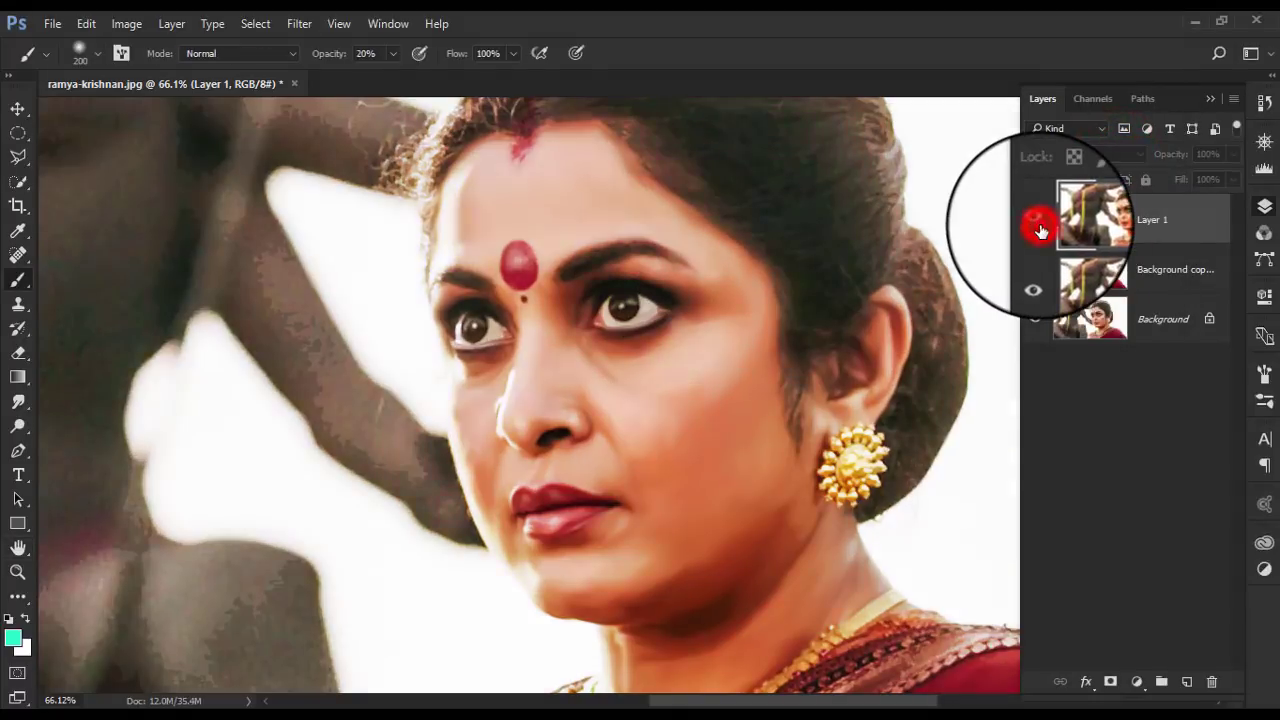
pyautogui.click(1035, 219)
pyautogui.scroll(-2, 662, 244)
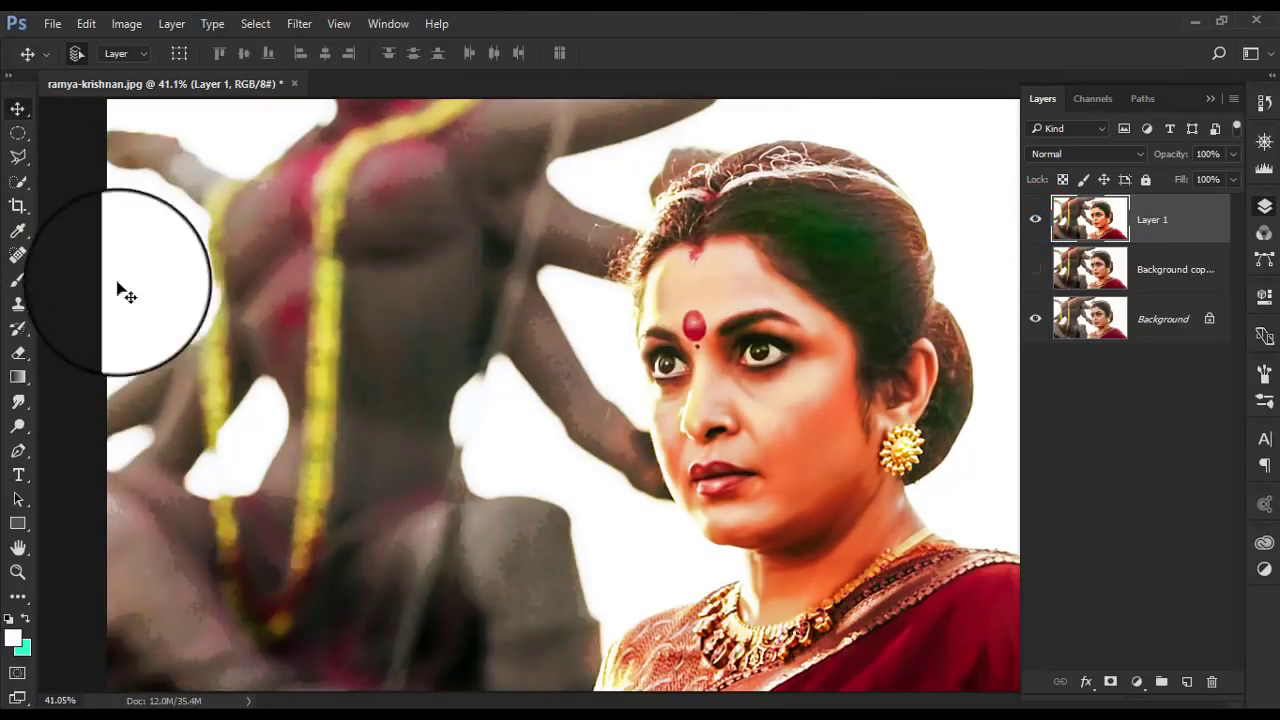
# - Start the Pen path at the bottom of the saree edge and trace up along the shoulder
pyautogui.scroll(3, 640, 540)
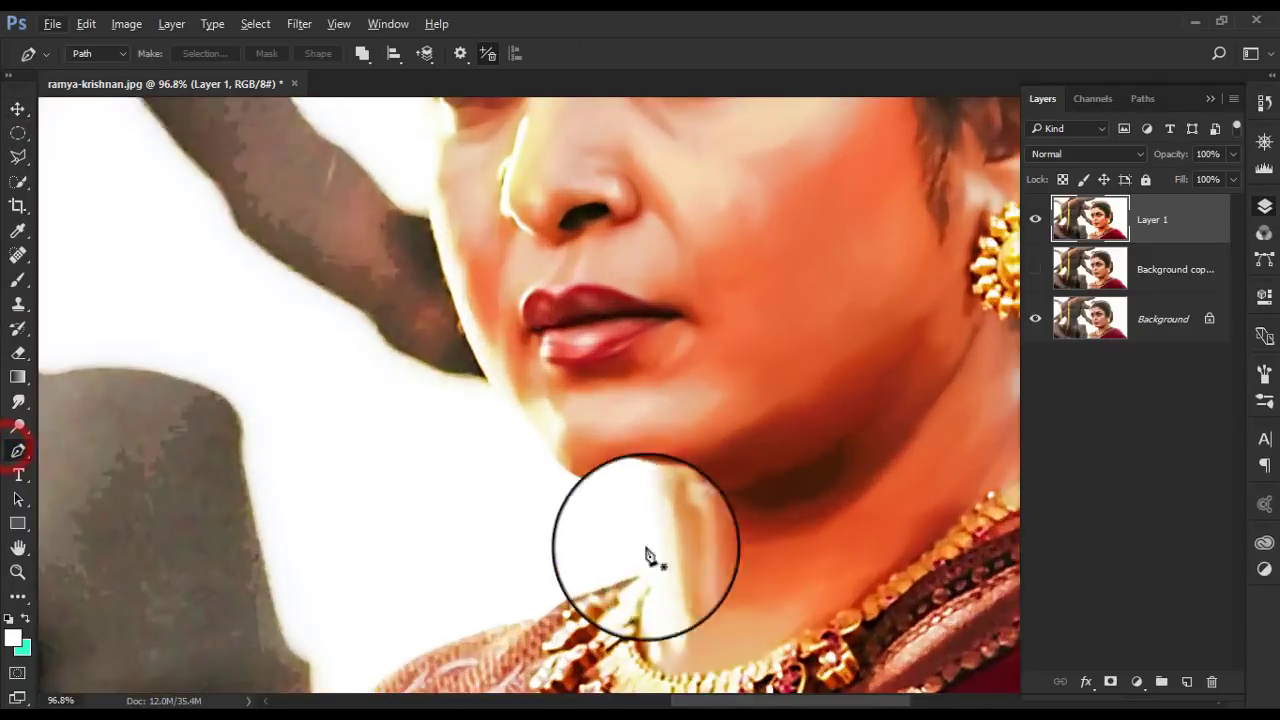
pyautogui.scroll(2, 560, 290)
pyautogui.scroll(1, 540, 398)
pyautogui.click(408, 530)
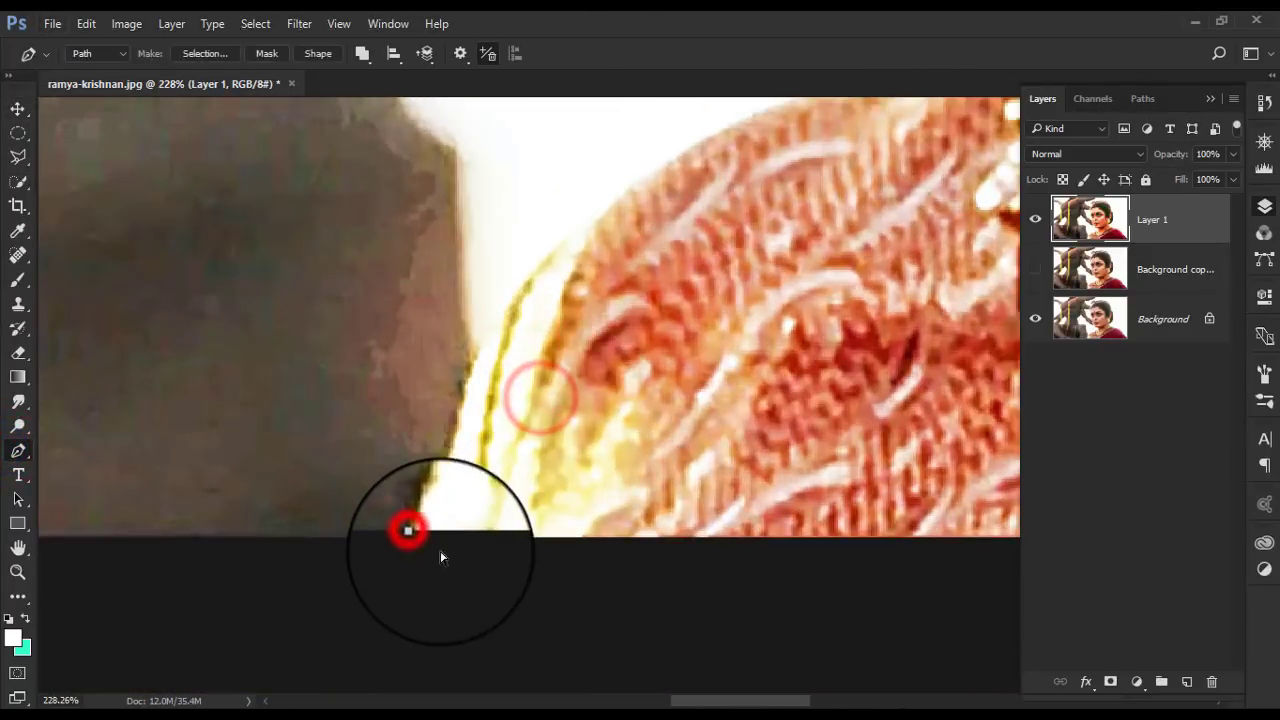
pyautogui.click(449, 423)
pyautogui.click(457, 400)
pyautogui.scroll(2, 457, 400)
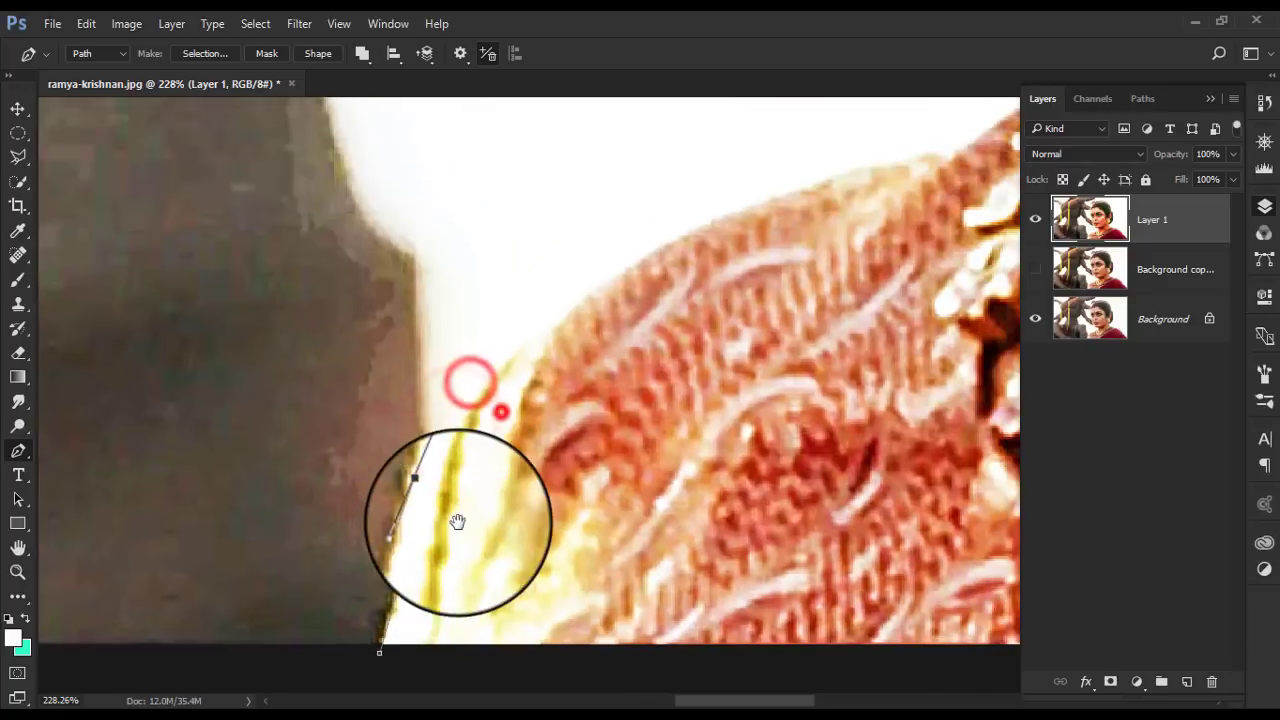
pyautogui.click(503, 409)
pyautogui.click(493, 378)
pyautogui.scroll(3, 500, 384)
pyautogui.click(534, 403)
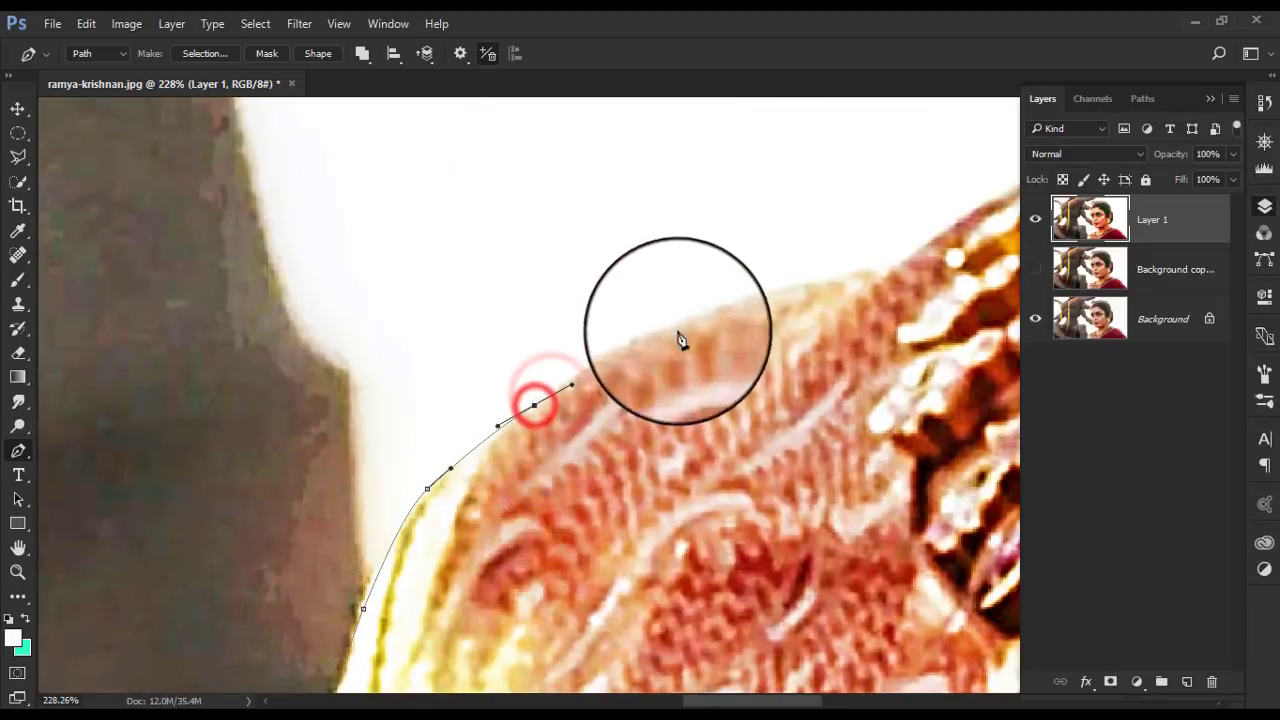
pyautogui.moveTo(681, 327)
pyautogui.mouseDown()
pyautogui.moveTo(755, 302)
pyautogui.moveTo(549, 526)
pyautogui.mouseUp()
pyautogui.click(636, 438)
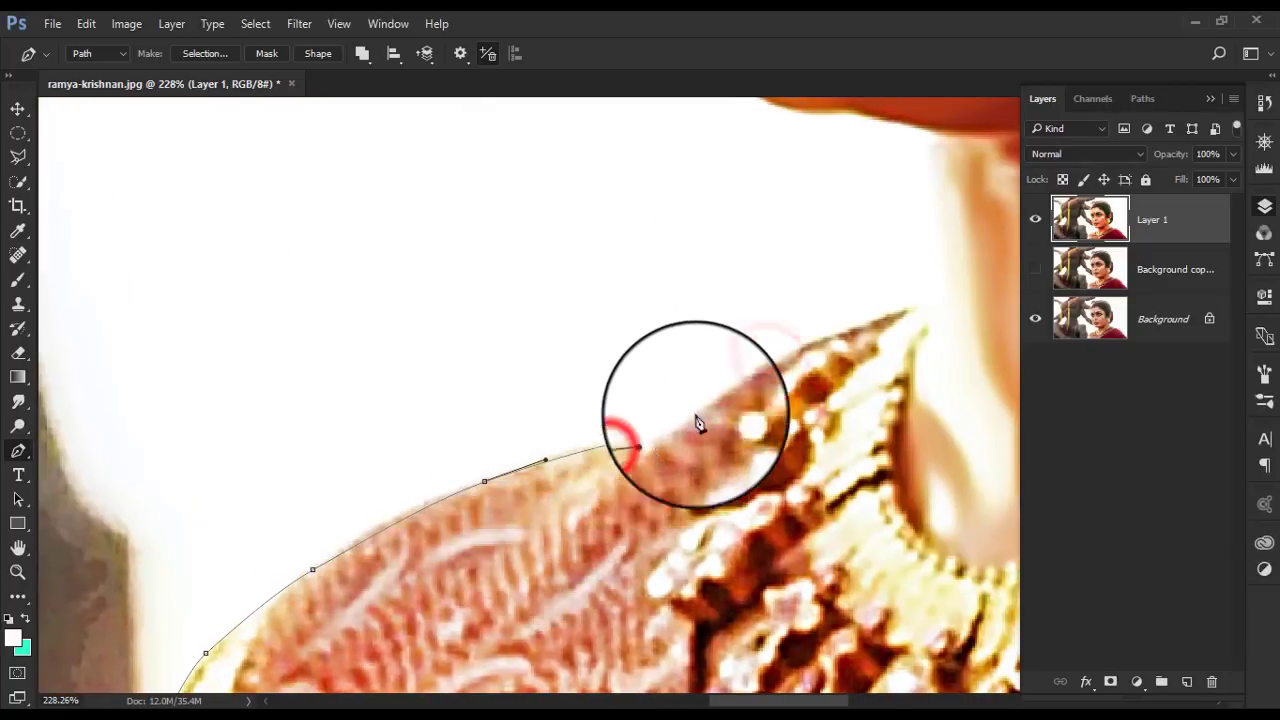
pyautogui.moveTo(718, 397); pyautogui.dragTo(775, 368)
pyautogui.scroll(3, 775, 368)
pyautogui.scroll(3, 769, 434)
pyautogui.scroll(3, 700, 563)
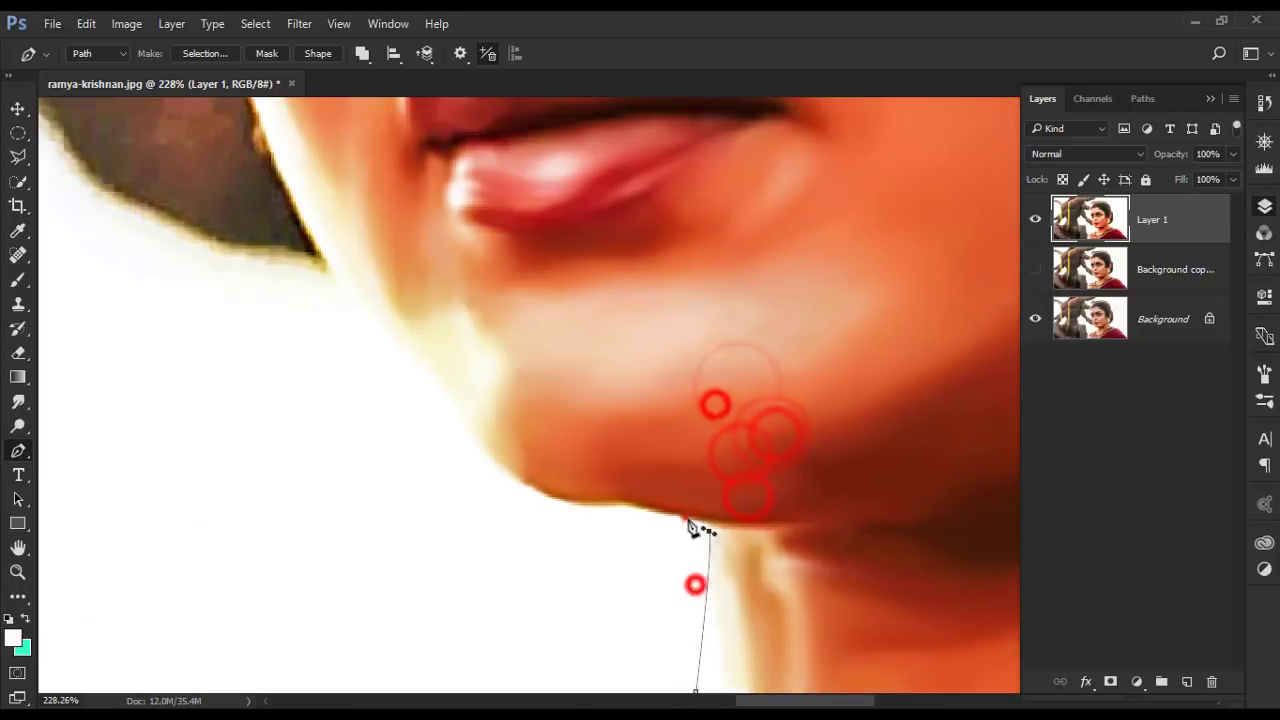
# - Continue the path under the chin, along the jaw and cheek, hiding Layer 1 to see the edge
pyautogui.click(463, 429)
pyautogui.scroll(3, 557, 620)
pyautogui.click(403, 374)
pyautogui.scroll(3, 403, 374)
pyautogui.click(469, 357)
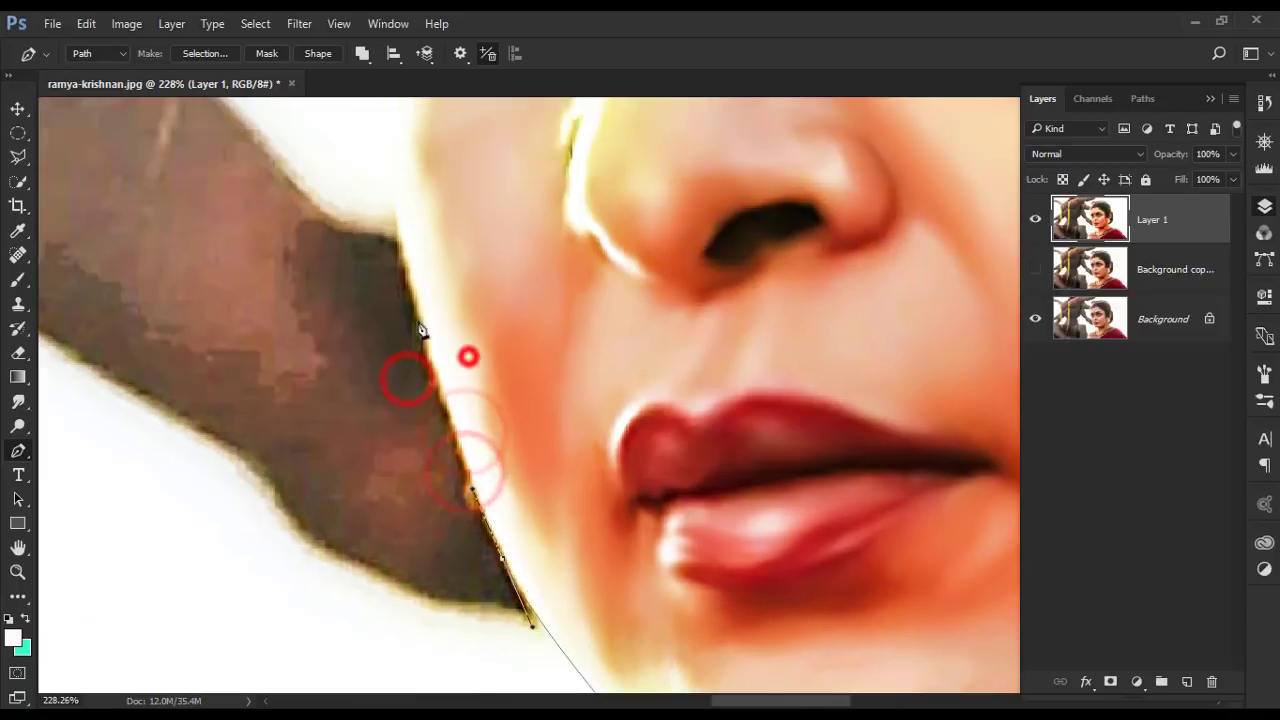
pyautogui.scroll(2, 469, 357)
pyautogui.scroll(2, 467, 413)
pyautogui.scroll(2, 449, 420)
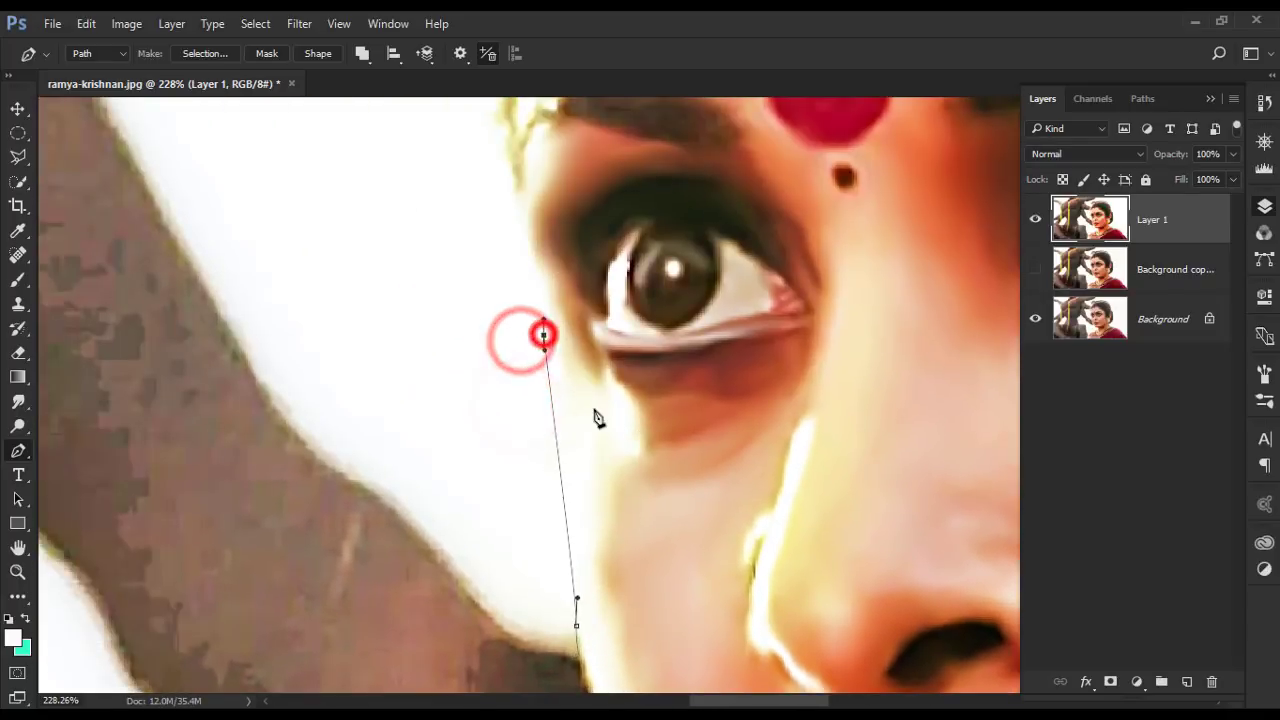
pyautogui.moveTo(579, 477); pyautogui.dragTo(584, 443)
pyautogui.scroll(-2, 577, 470)
pyautogui.click(1035, 224)
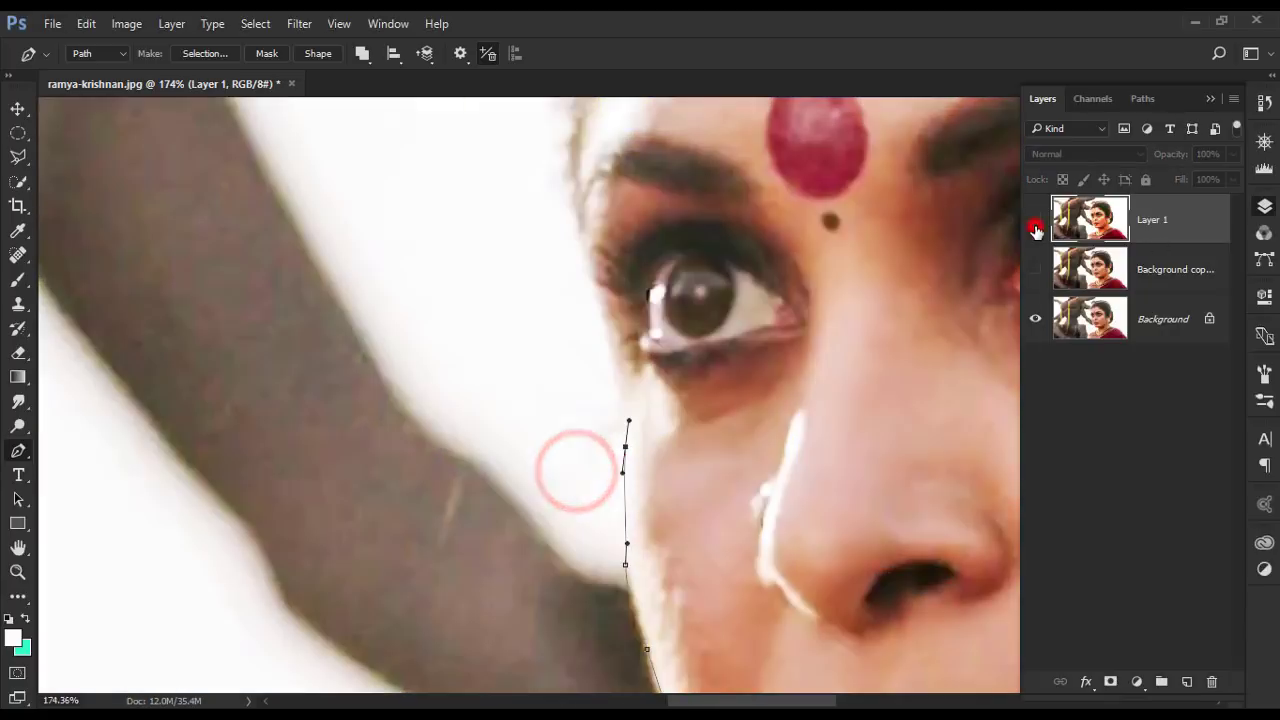
pyautogui.click(607, 359)
pyautogui.scroll(2, 608, 362)
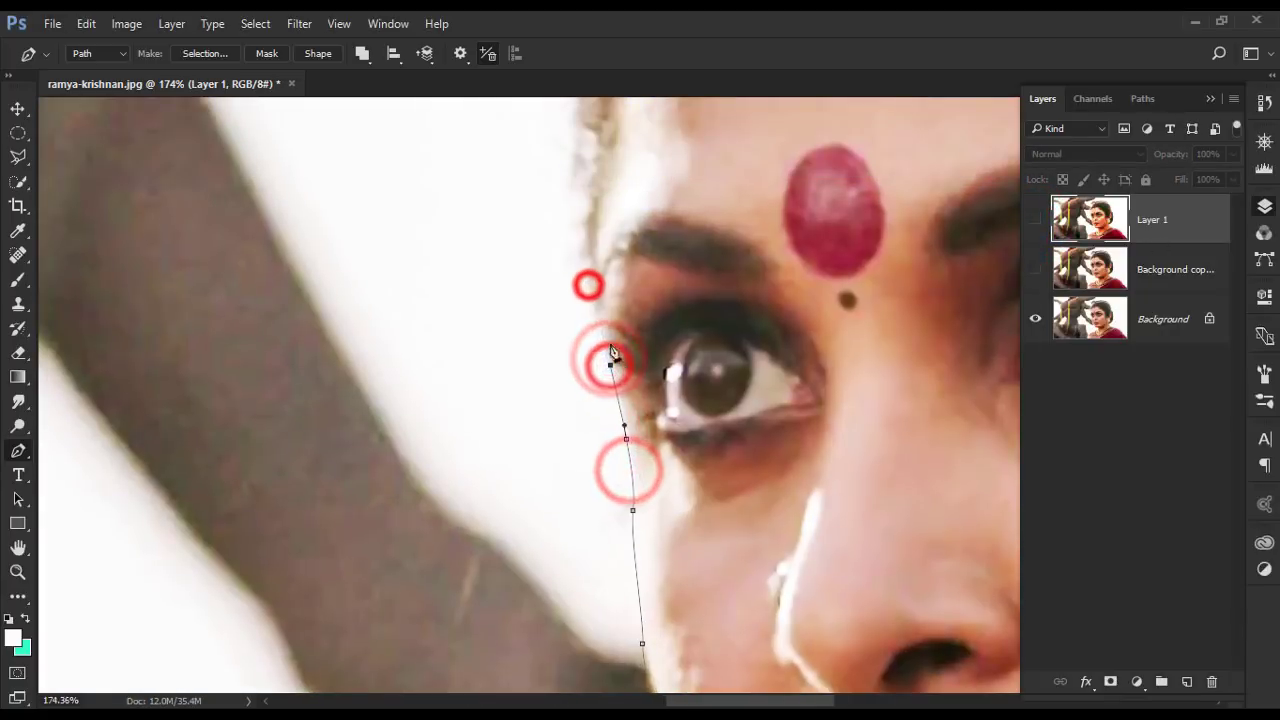
pyautogui.scroll(2, 612, 355)
pyautogui.scroll(2, 612, 360)
pyautogui.scroll(2, 620, 400)
# - Trace the path along the hairline, over the top of the hair and down the back of the head
pyautogui.moveTo(577, 358); pyautogui.dragTo(598, 333)
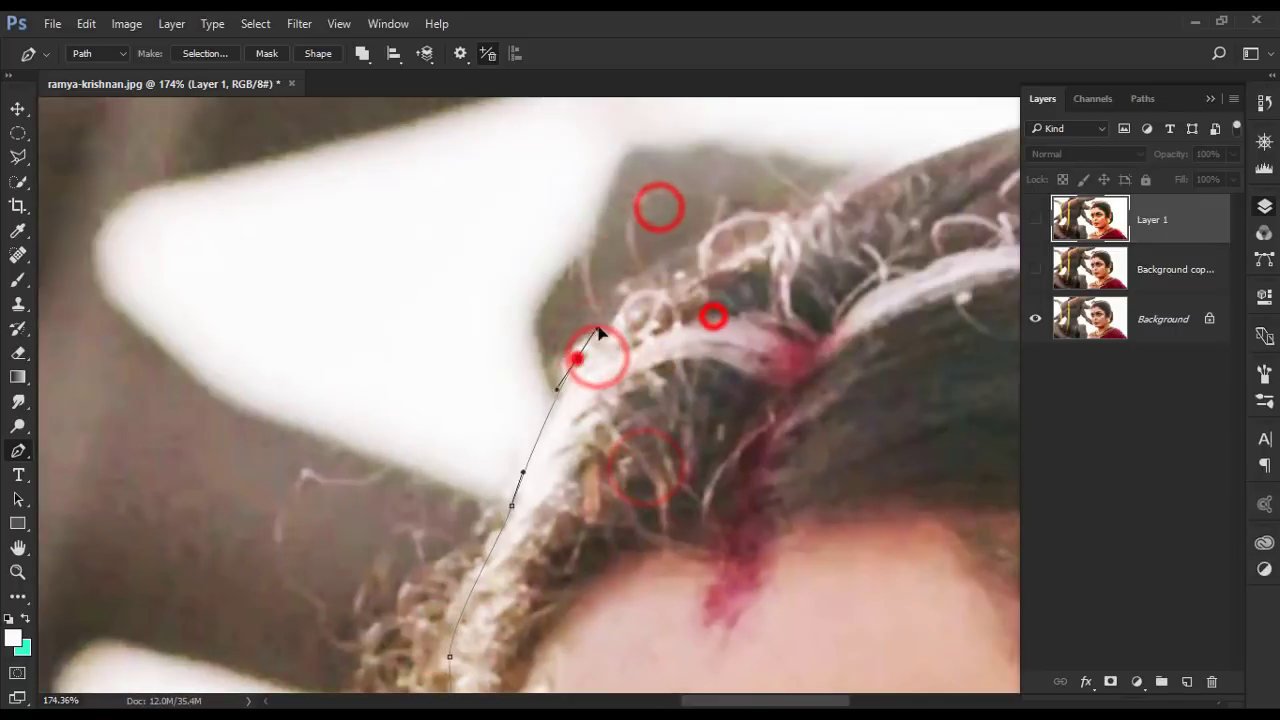
pyautogui.moveTo(675, 285); pyautogui.dragTo(705, 279)
pyautogui.scroll(3, 700, 300)
pyautogui.hscroll(3, 700, 300)
pyautogui.moveTo(472, 383); pyautogui.dragTo(484, 387)
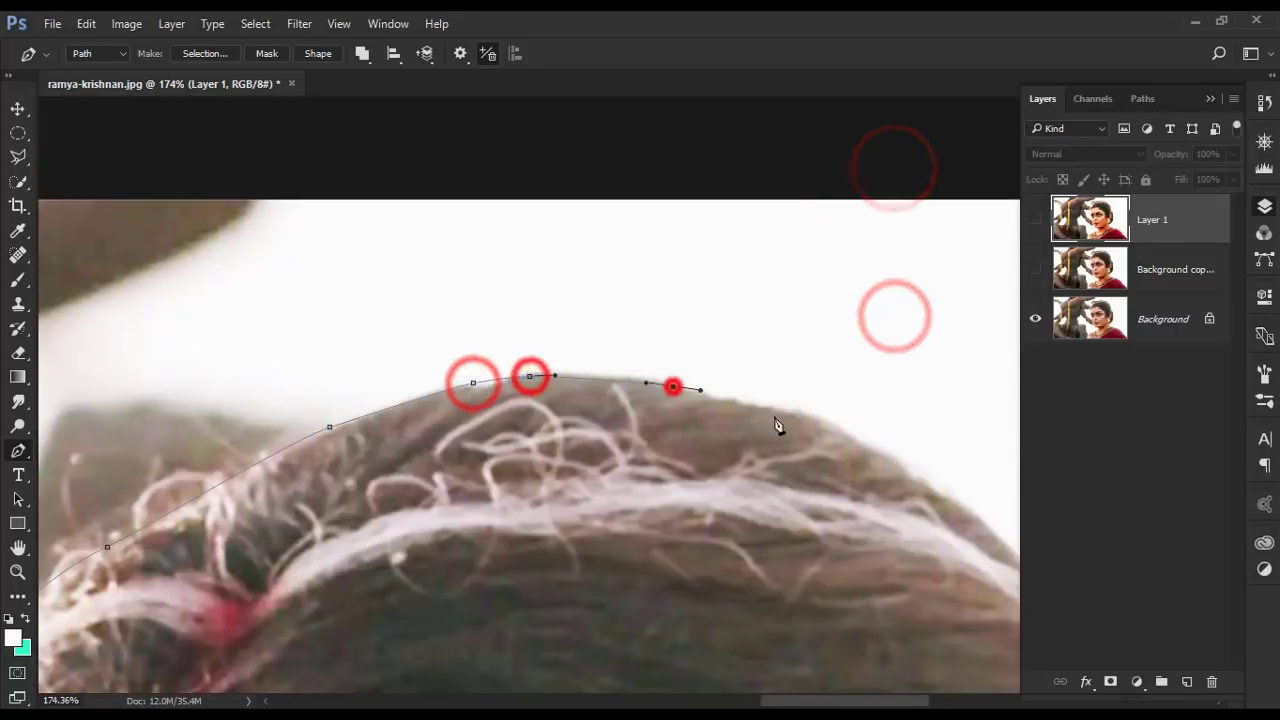
pyautogui.scroll(-2, 778, 425)
pyautogui.hscroll(3, 778, 425)
pyautogui.moveTo(623, 363)
pyautogui.mouseDown()
pyautogui.moveTo(650, 388)
pyautogui.moveTo(639, 425)
pyautogui.mouseUp()
pyautogui.scroll(-2, 800, 515)
pyautogui.hscroll(3, 800, 515)
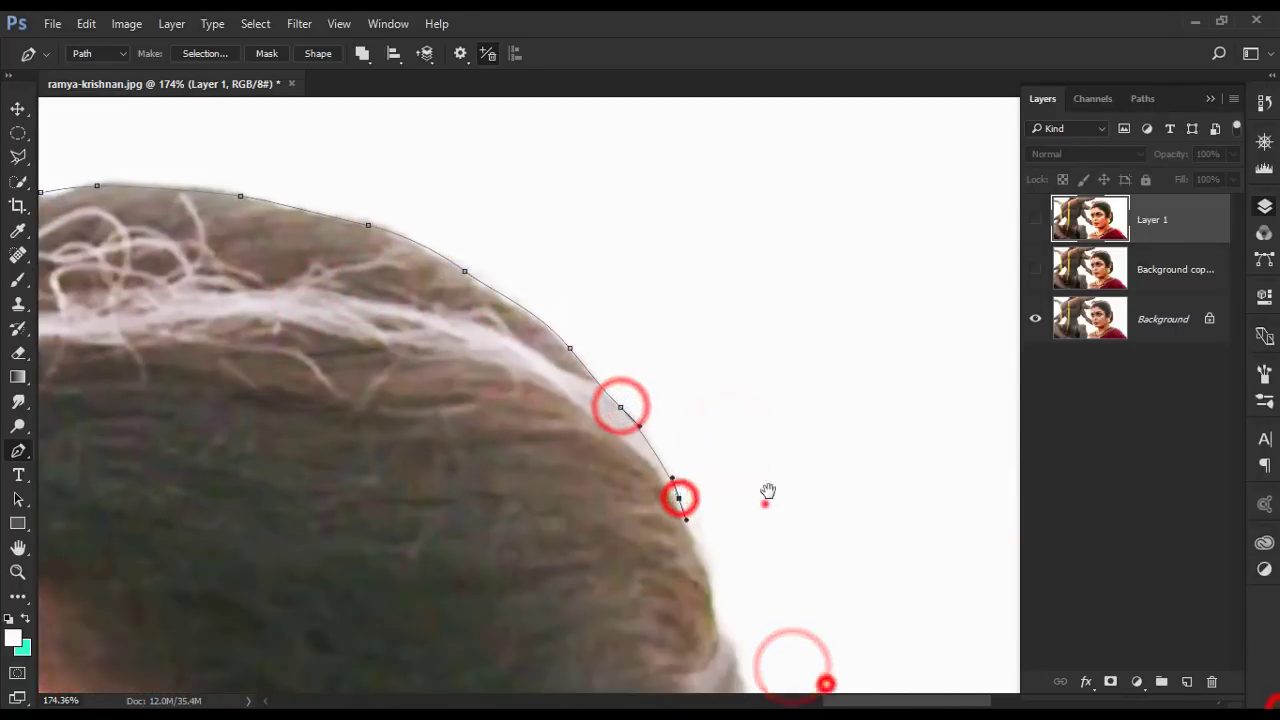
pyautogui.scroll(-2, 768, 491)
pyautogui.moveTo(709, 354); pyautogui.dragTo(729, 391)
pyautogui.scroll(-2, 729, 391)
# - Follow the hair edge beside the ear and below the earring to where the hair meets the neck
pyautogui.click(739, 460)
pyautogui.scroll(-2, 805, 273)
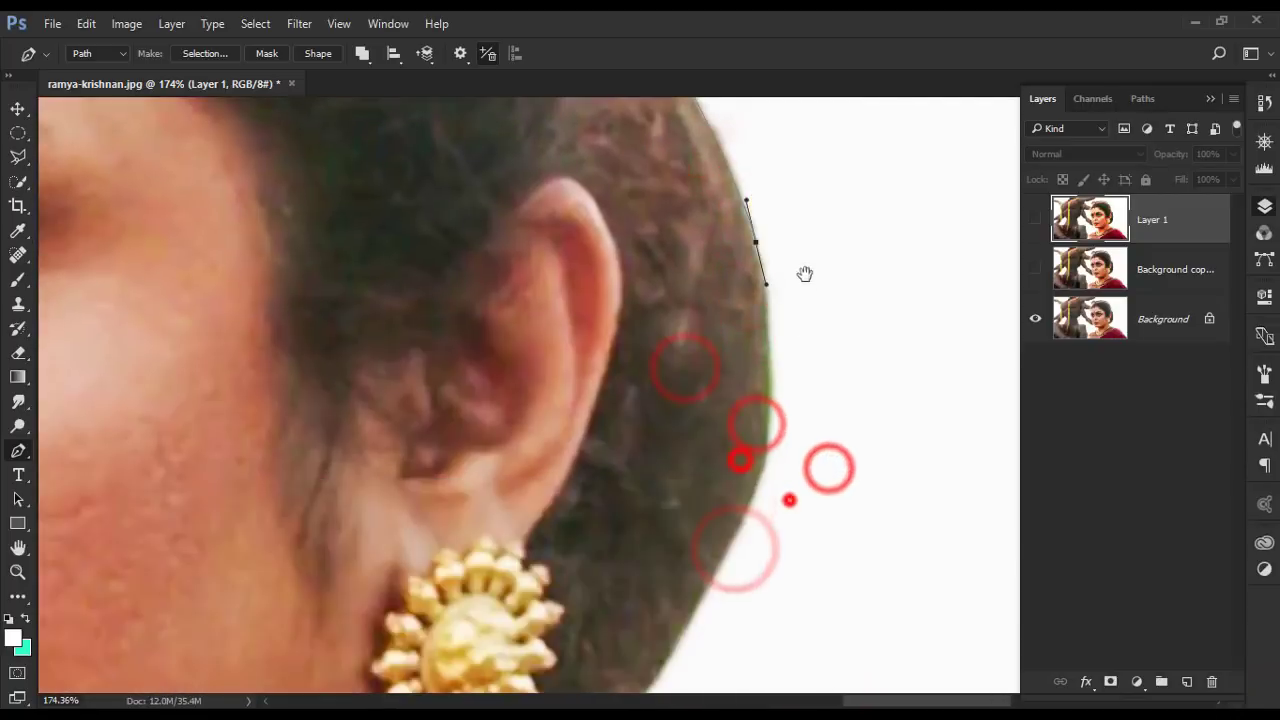
pyautogui.scroll(-2, 805, 273)
pyautogui.hscroll(-3, 805, 273)
pyautogui.click(779, 470)
pyautogui.scroll(-2, 781, 470)
pyautogui.click(766, 528)
pyautogui.scroll(-2, 712, 450)
pyautogui.click(714, 404)
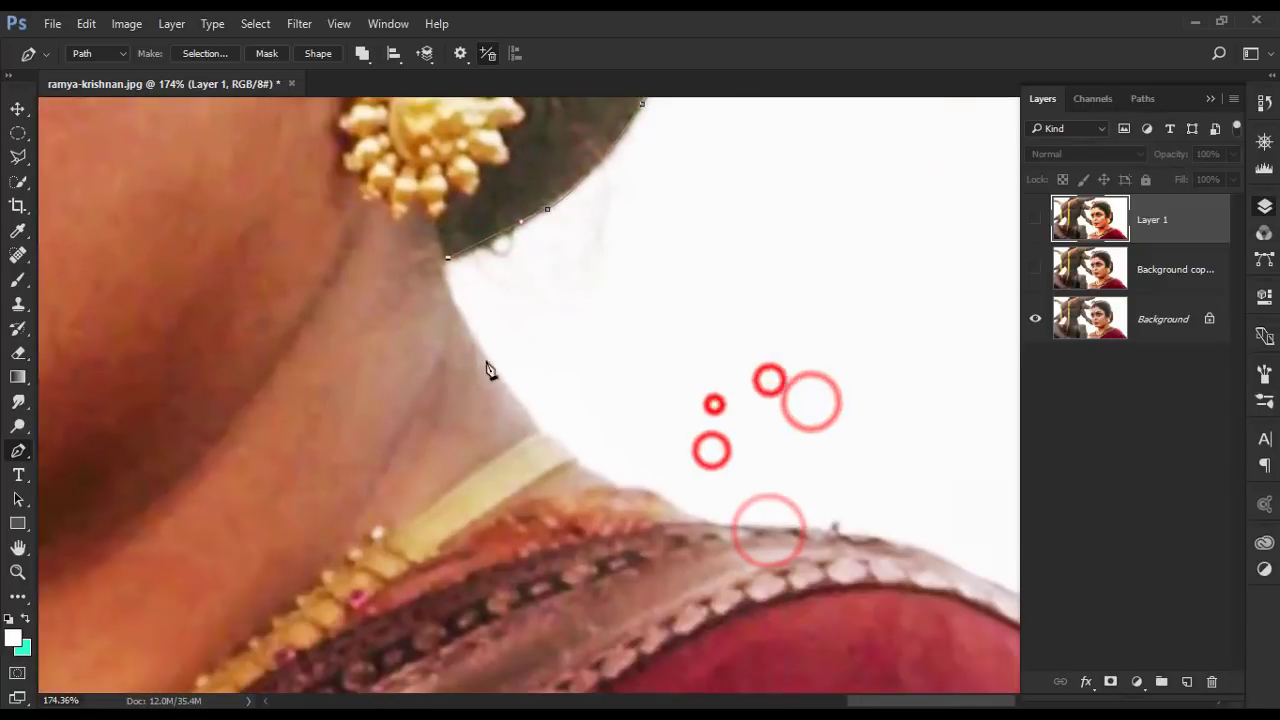
pyautogui.scroll(-2, 564, 378)
pyautogui.hscroll(3, 500, 320)
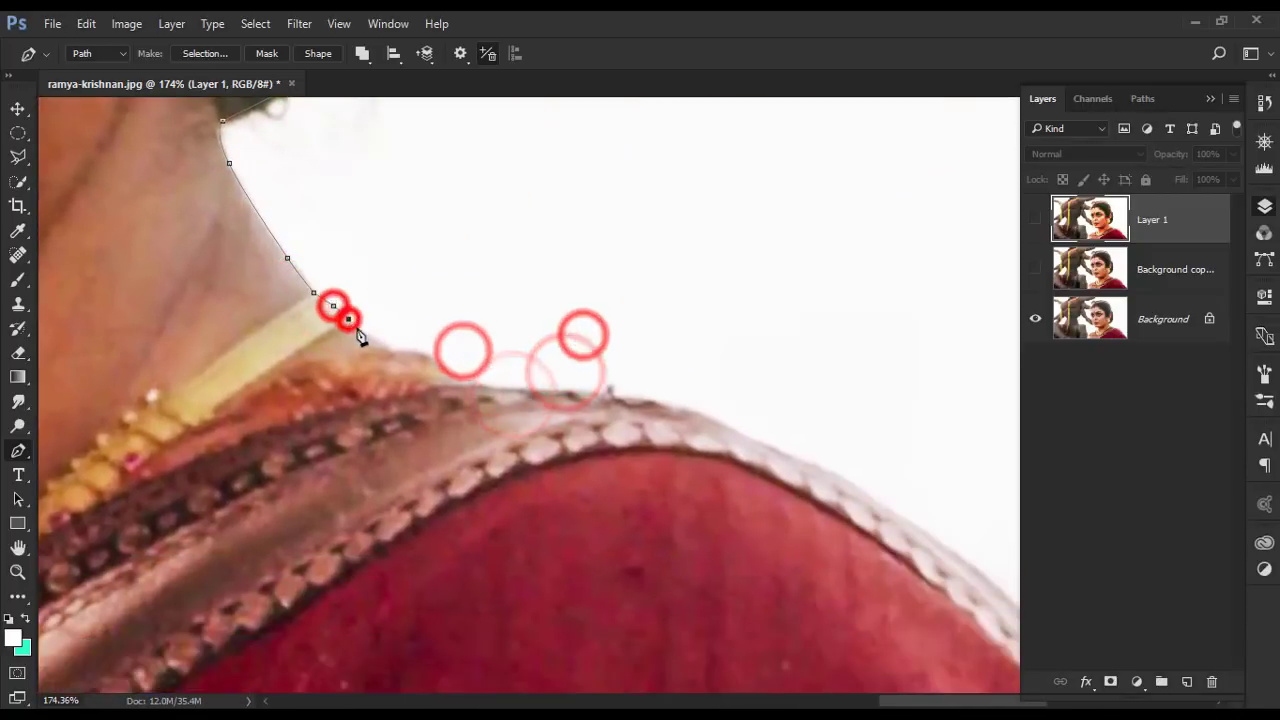
pyautogui.scroll(-2, 517, 332)
pyautogui.hscroll(3, 517, 332)
# - Extend the path down the neck and shoulder, then close it at the starting point
pyautogui.click(398, 328)
pyautogui.click(650, 377)
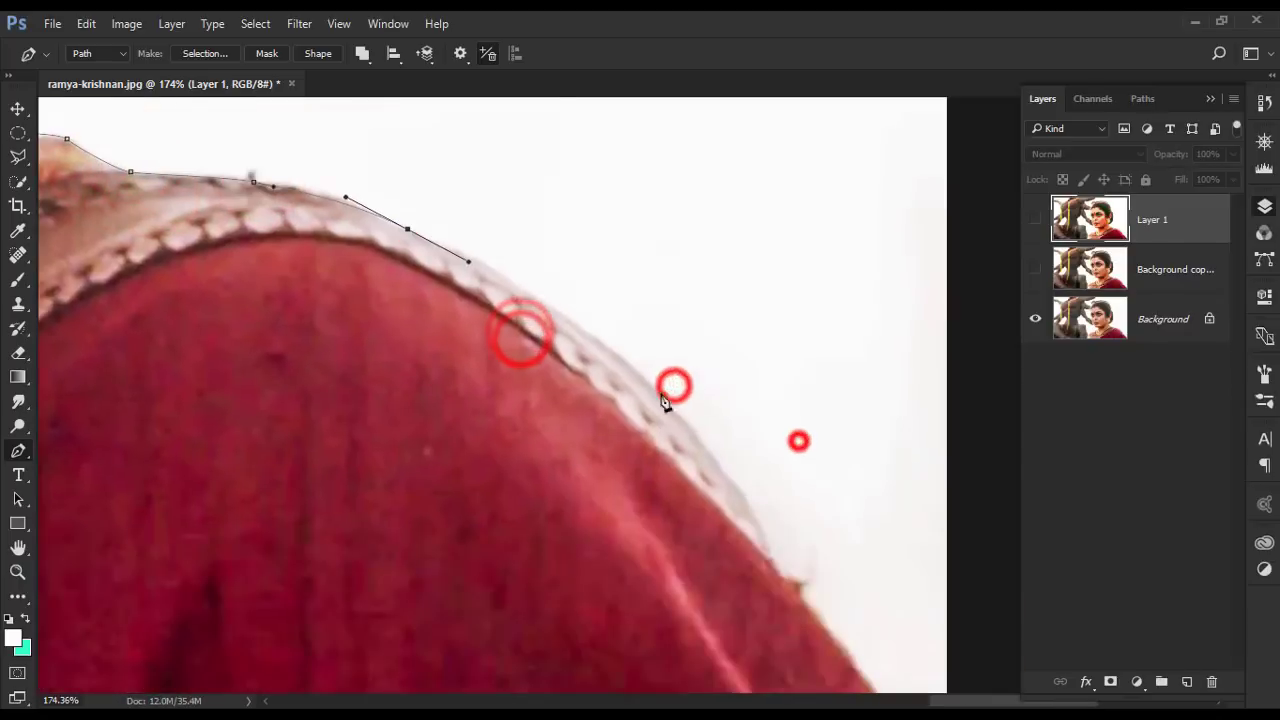
pyautogui.scroll(-3, 600, 408)
pyautogui.scroll(-3, 600, 408)
pyautogui.click(651, 603)
pyautogui.click(618, 538)
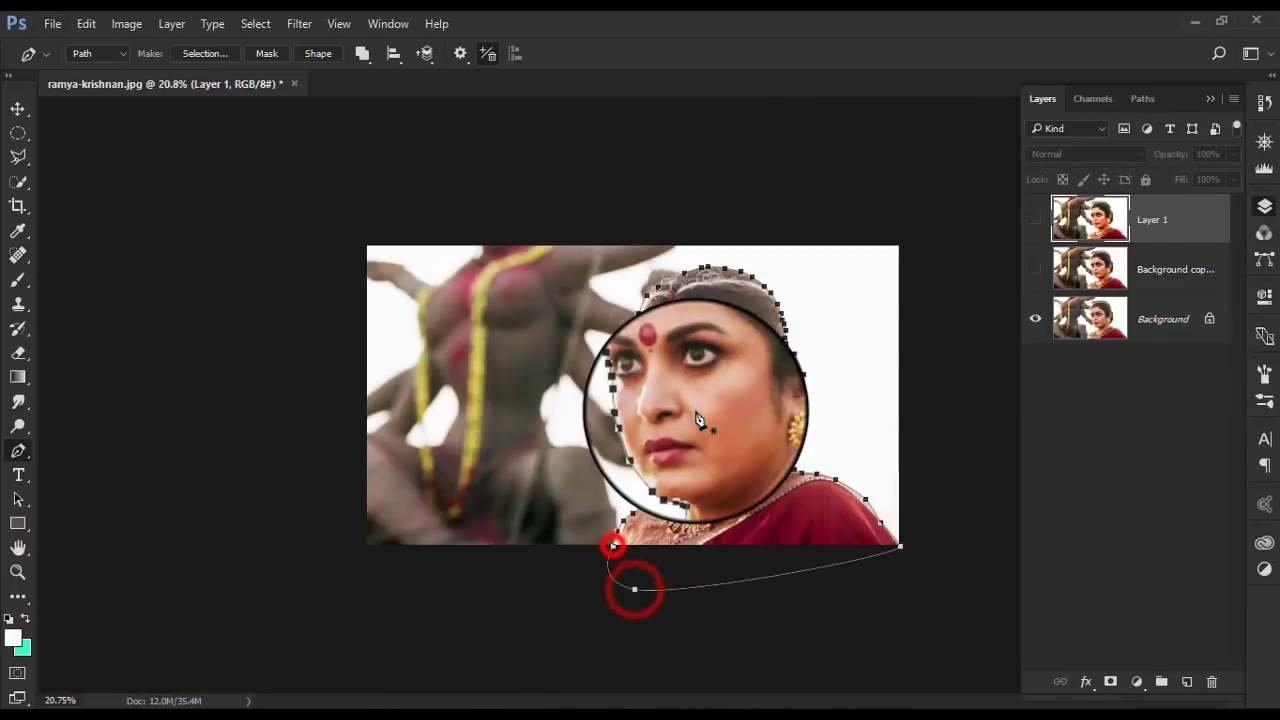
# - Convert the closed path into a selection and choose Feather from the Select menu
pyautogui.rightClick(610, 543)
pyautogui.click(746, 368)
pyautogui.click(727, 185)
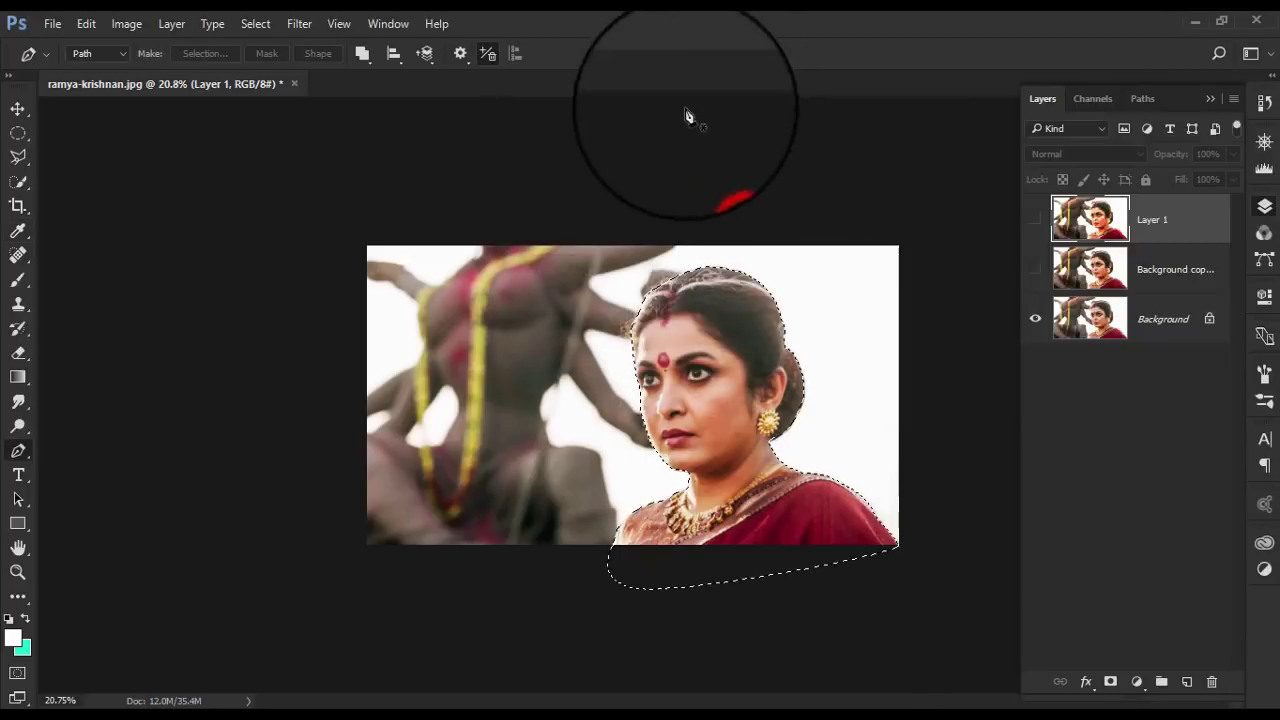
pyautogui.click(252, 24)
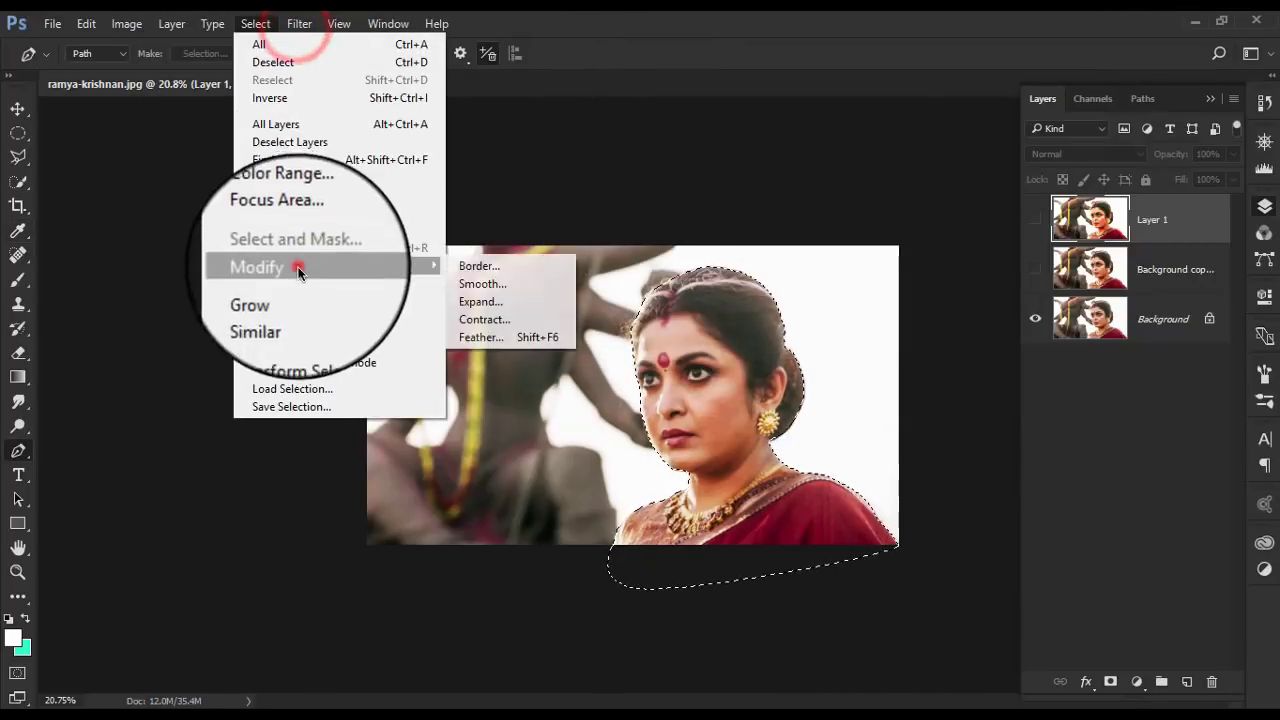
pyautogui.click(486, 337)
# - Feather the selection with radius 3 and fit the image in the window
pyautogui.write('3')
pyautogui.click(742, 226)
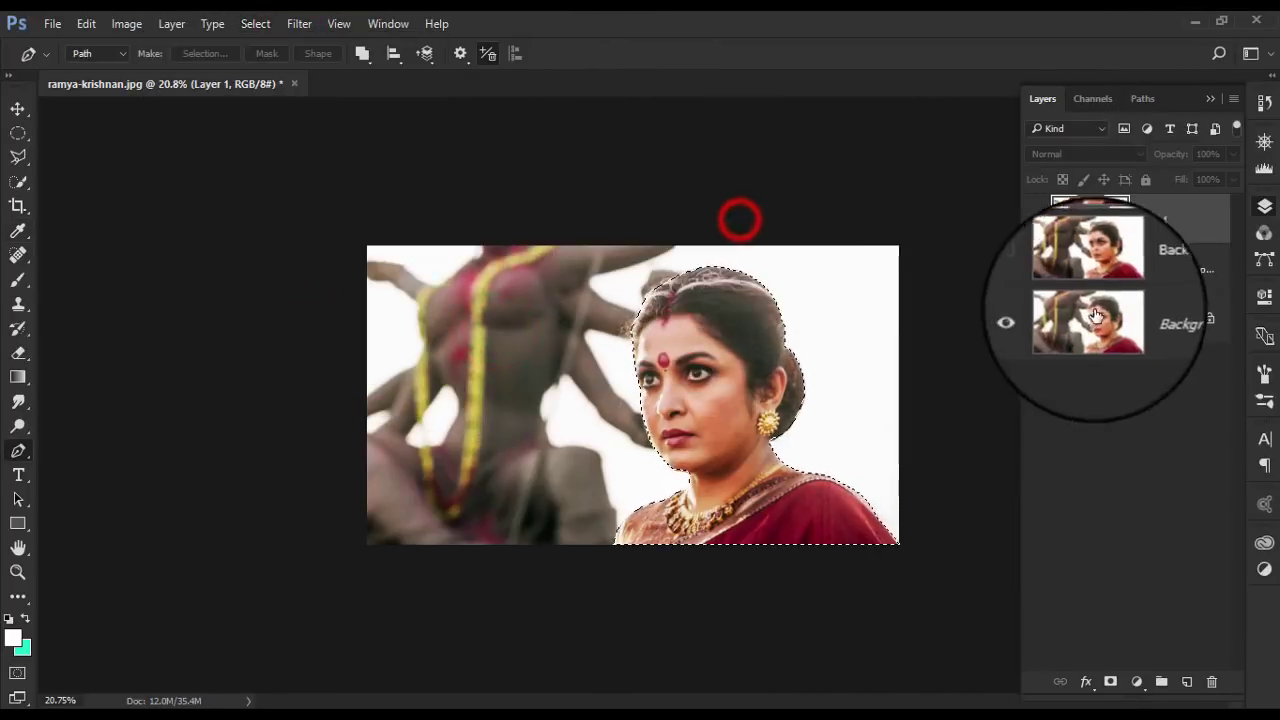
pyautogui.hotkey('ctrl', '0')
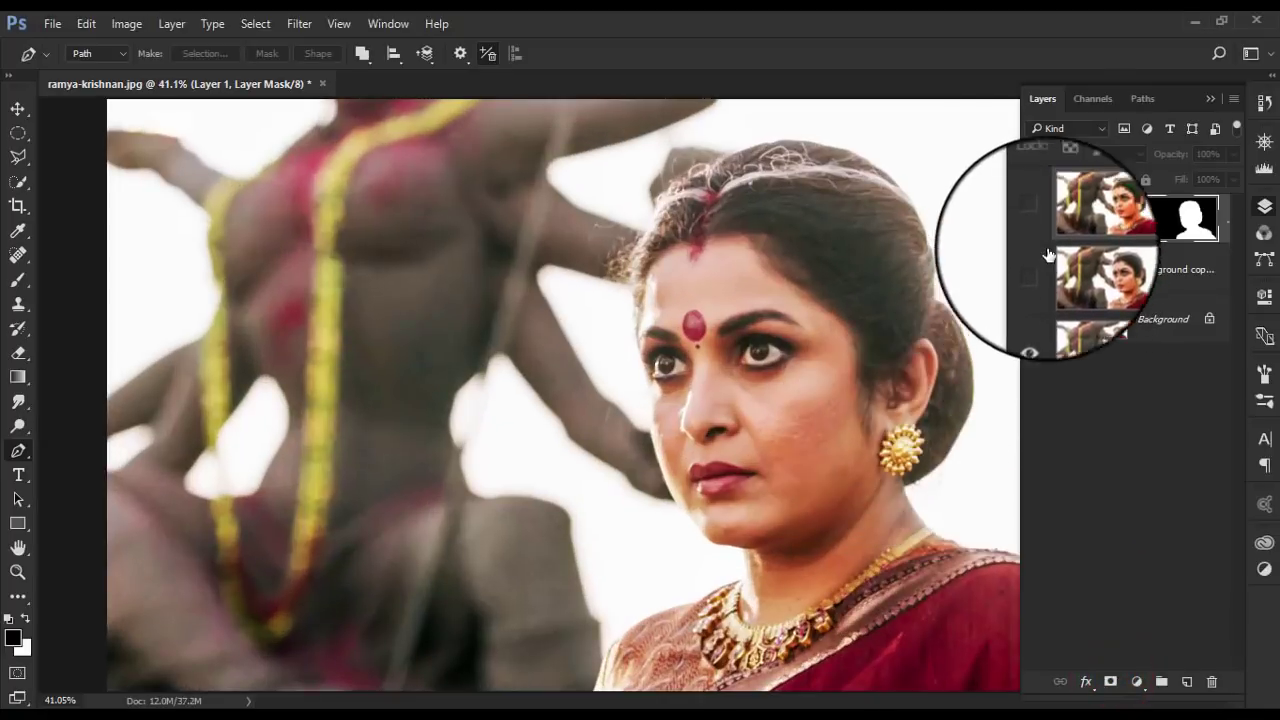
# - Apply Layer 1's mask to cut out the woman, toggling the Background layer to check the result
pyautogui.click(1035, 218)
pyautogui.click(1035, 328)
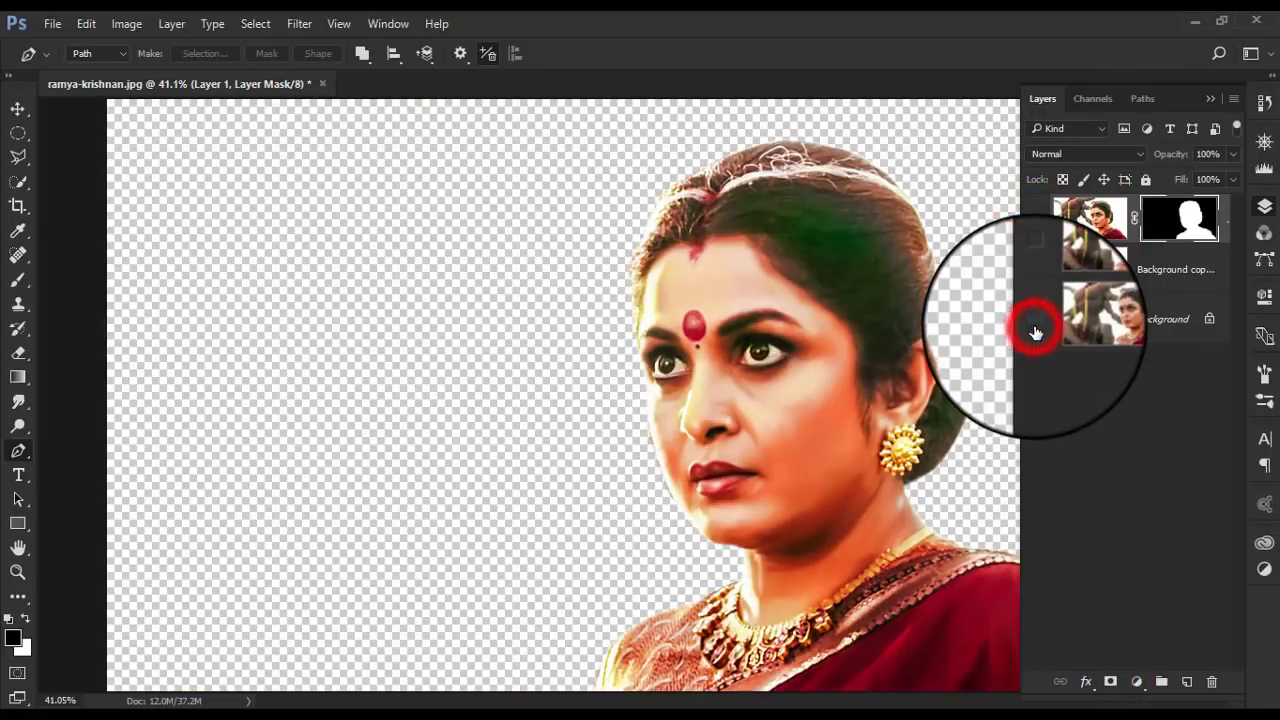
pyautogui.click(1036, 318)
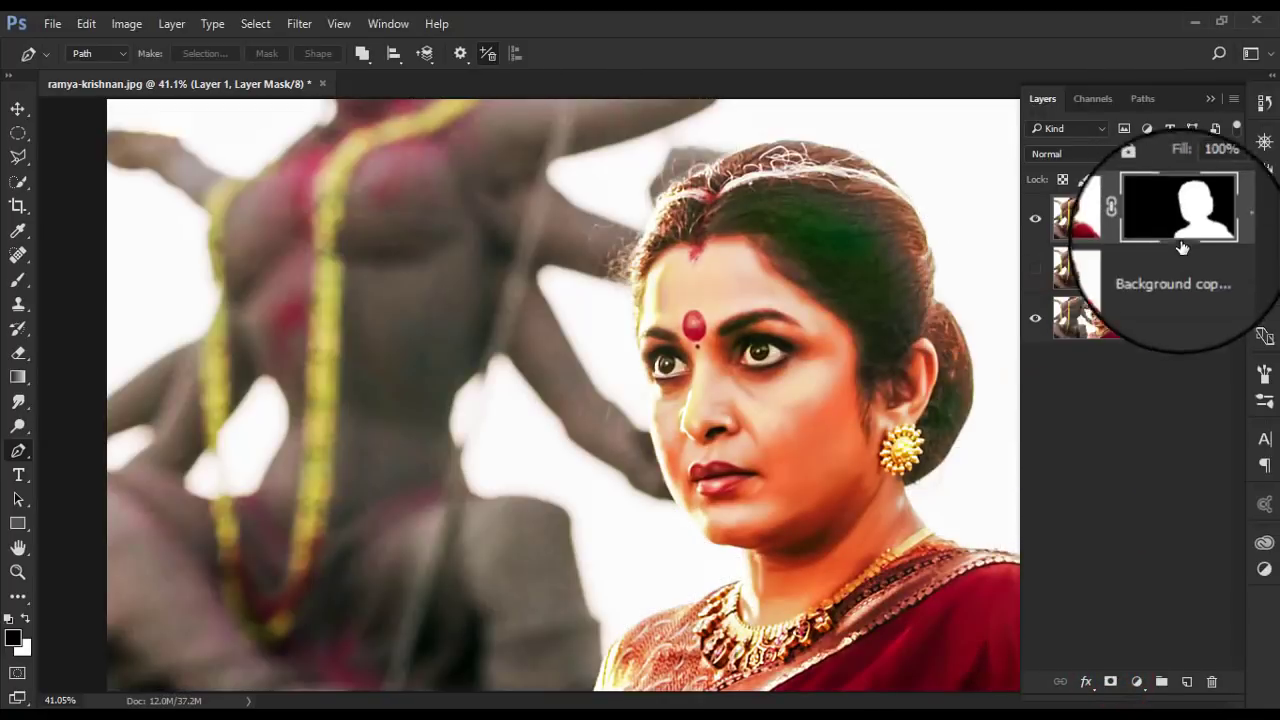
pyautogui.rightClick(1178, 220)
pyautogui.click(1150, 282)
pyautogui.click(1035, 318)
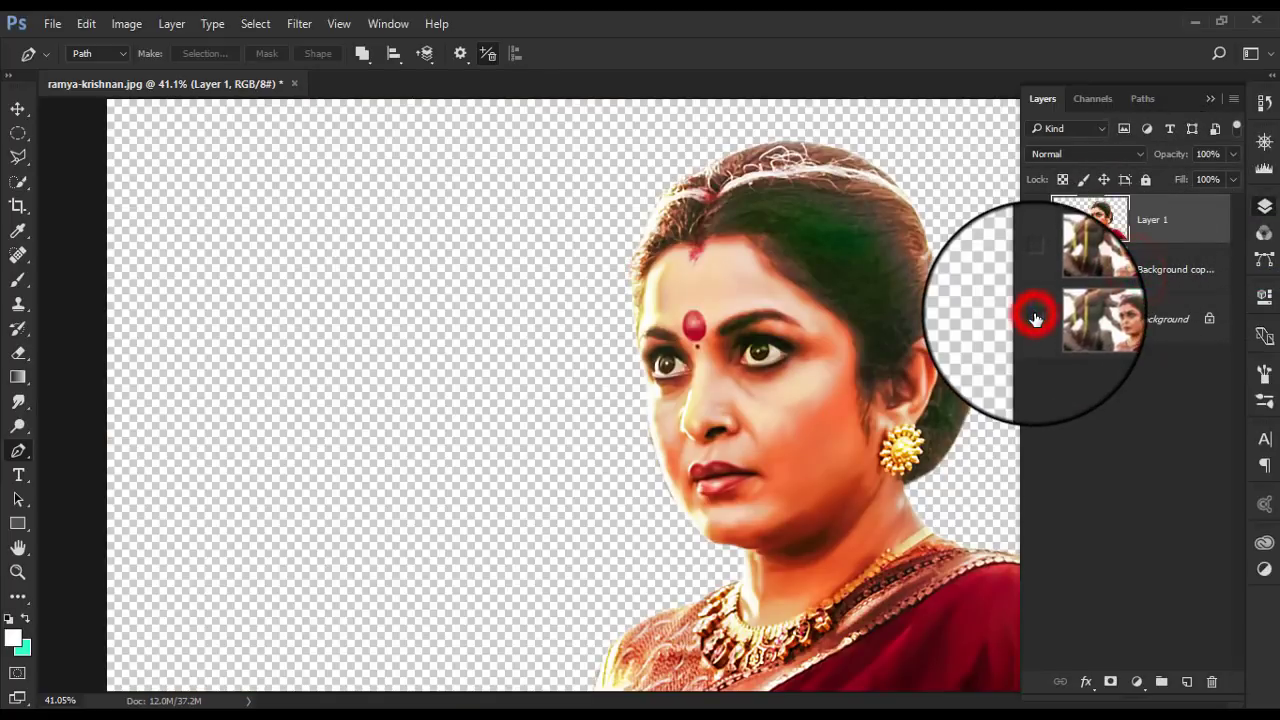
pyautogui.click(1036, 318)
pyautogui.hotkey('ctrl', '-')
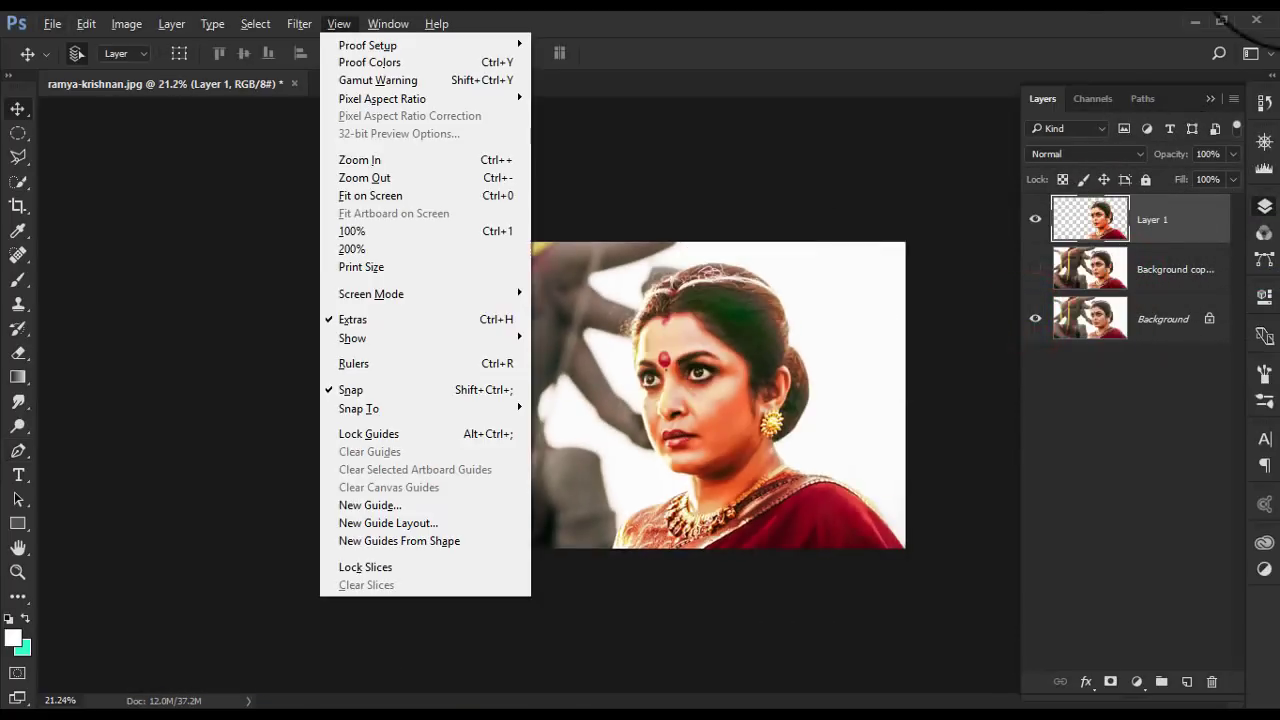
# - Set up the Smudge tool with a bristle brush tip, framing the forehead and hair
pyautogui.press('v')
pyautogui.scroll(3, 700, 320)
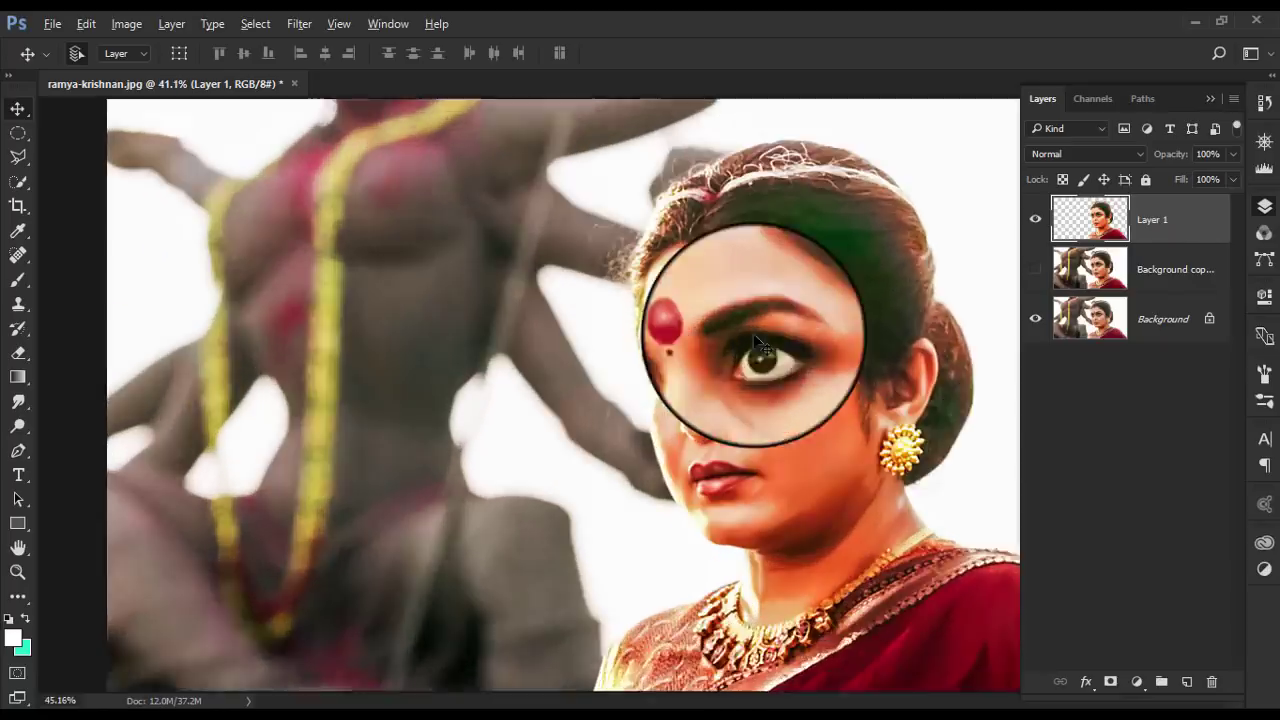
pyautogui.scroll(3, 753, 333)
pyautogui.moveTo(855, 282); pyautogui.dragTo(553, 427)
pyautogui.click(18, 401)
pyautogui.rightClick(590, 250)
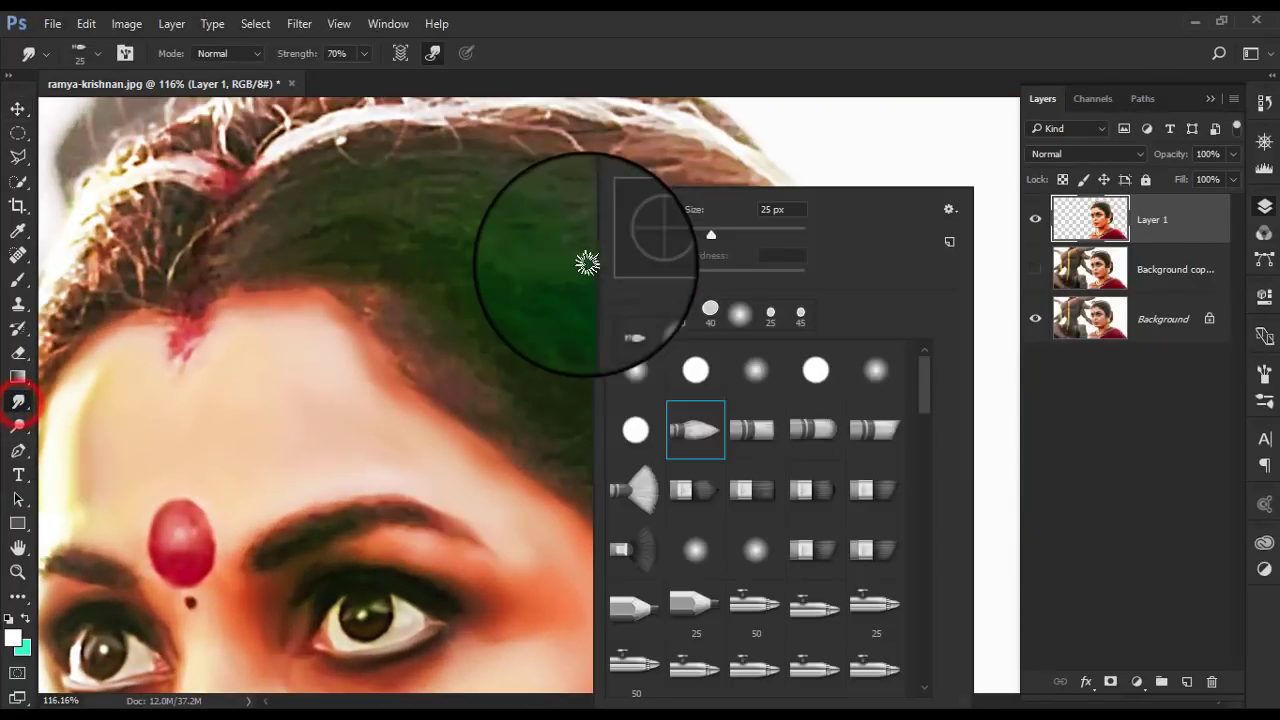
pyautogui.click(868, 410)
pyautogui.click(517, 356)
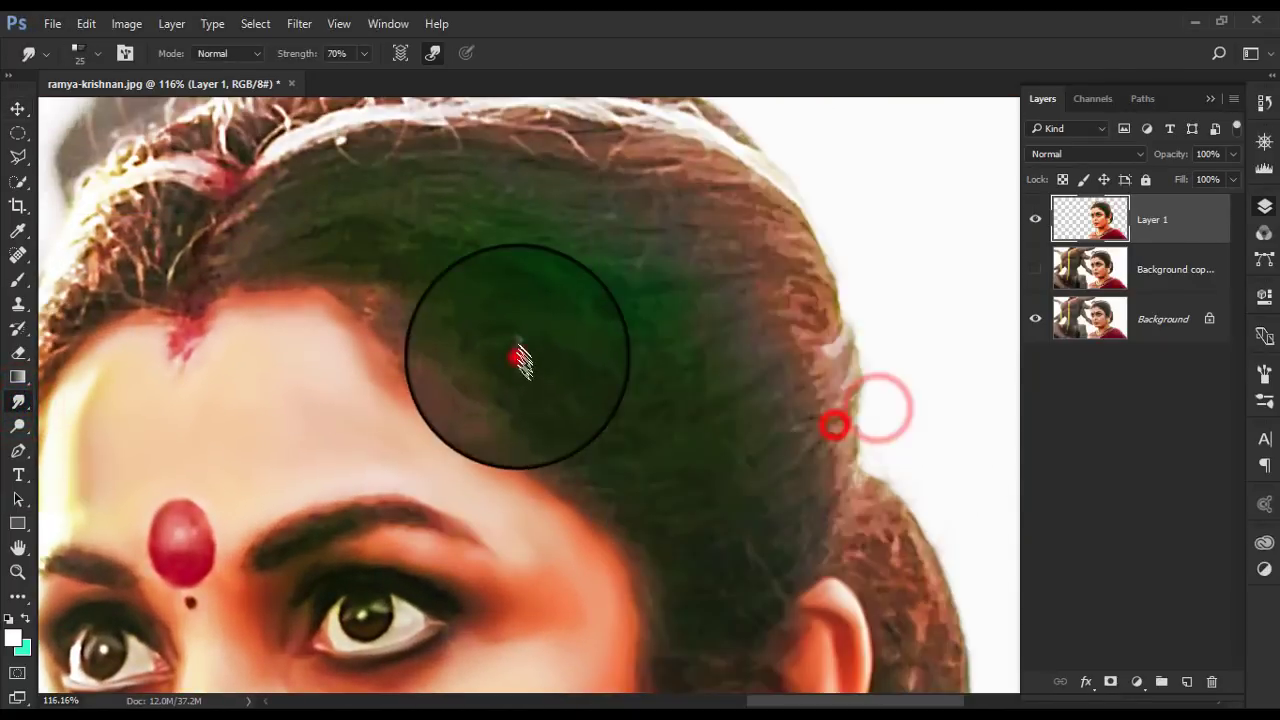
pyautogui.click(433, 53)
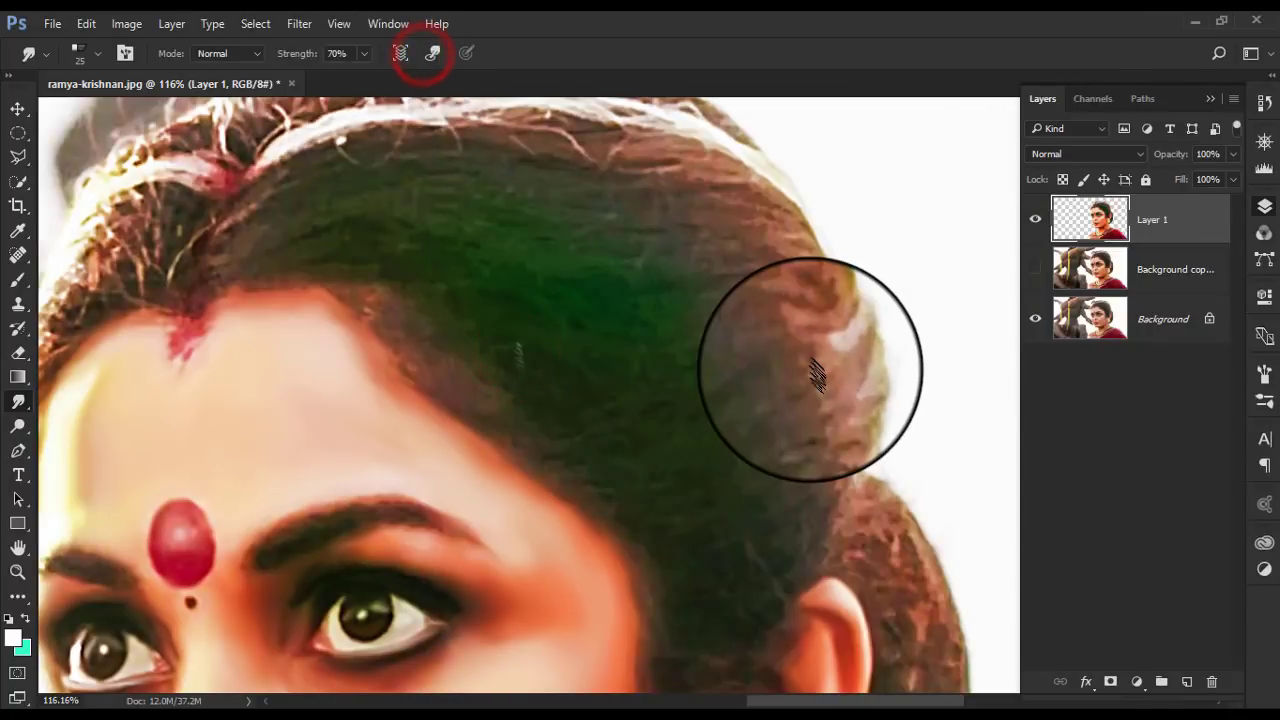
# - Enlarge the brush to 50 and dab smudges along the right hair edge and hairline
pyautogui.click(842, 430)
pyautogui.press(']')
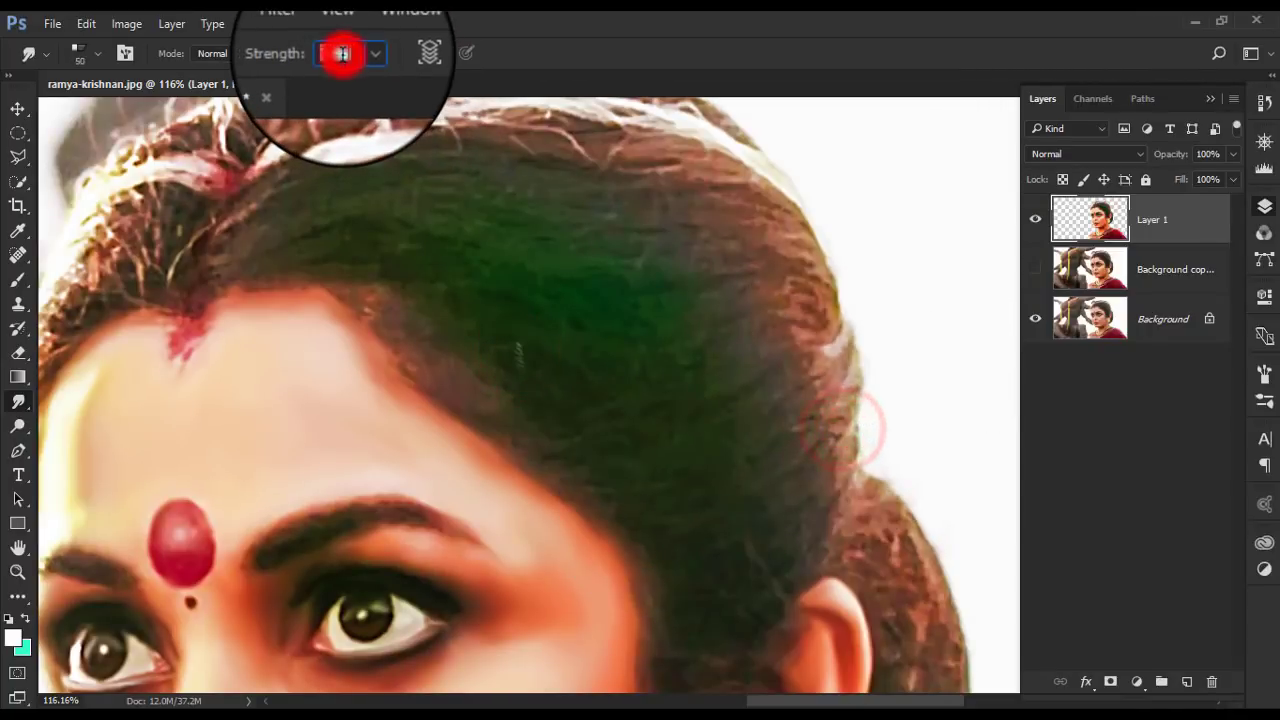
pyautogui.click(348, 53)
pyautogui.write('90')
pyautogui.click(843, 443)
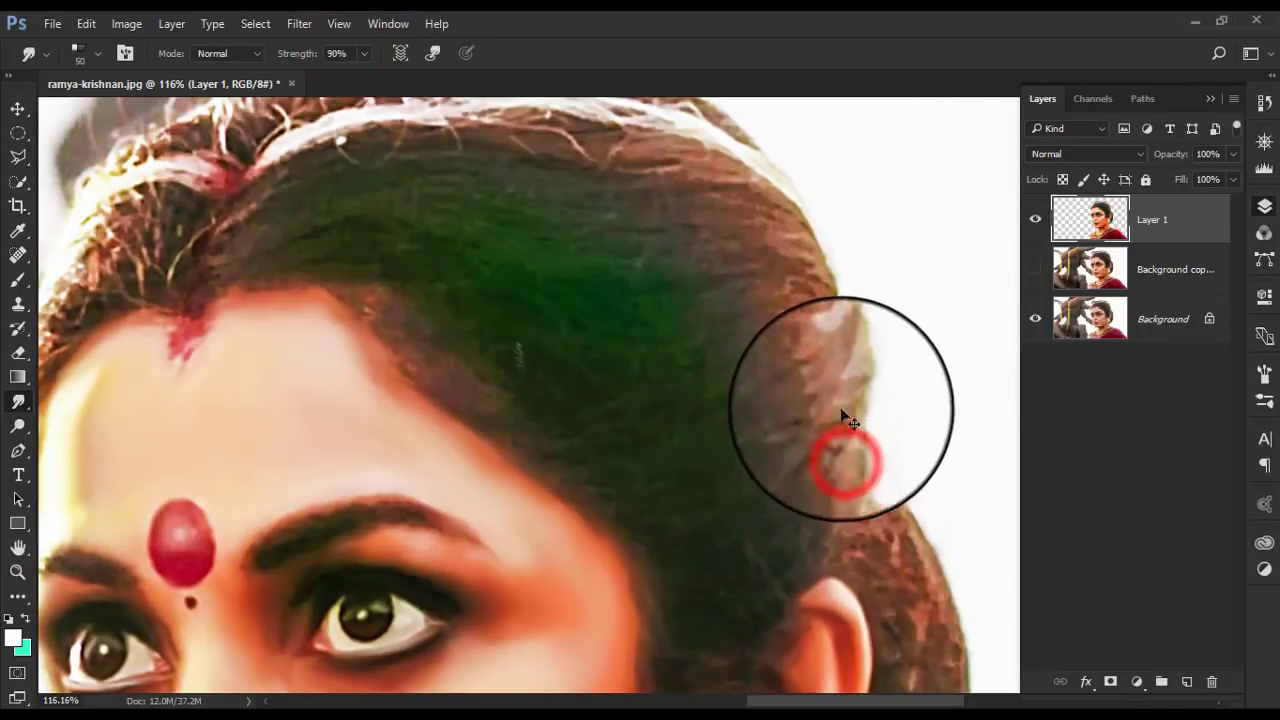
pyautogui.click(837, 375)
pyautogui.moveTo(806, 340)
pyautogui.mouseDown()
pyautogui.moveTo(823, 290)
pyautogui.moveTo(750, 314)
pyautogui.mouseUp()
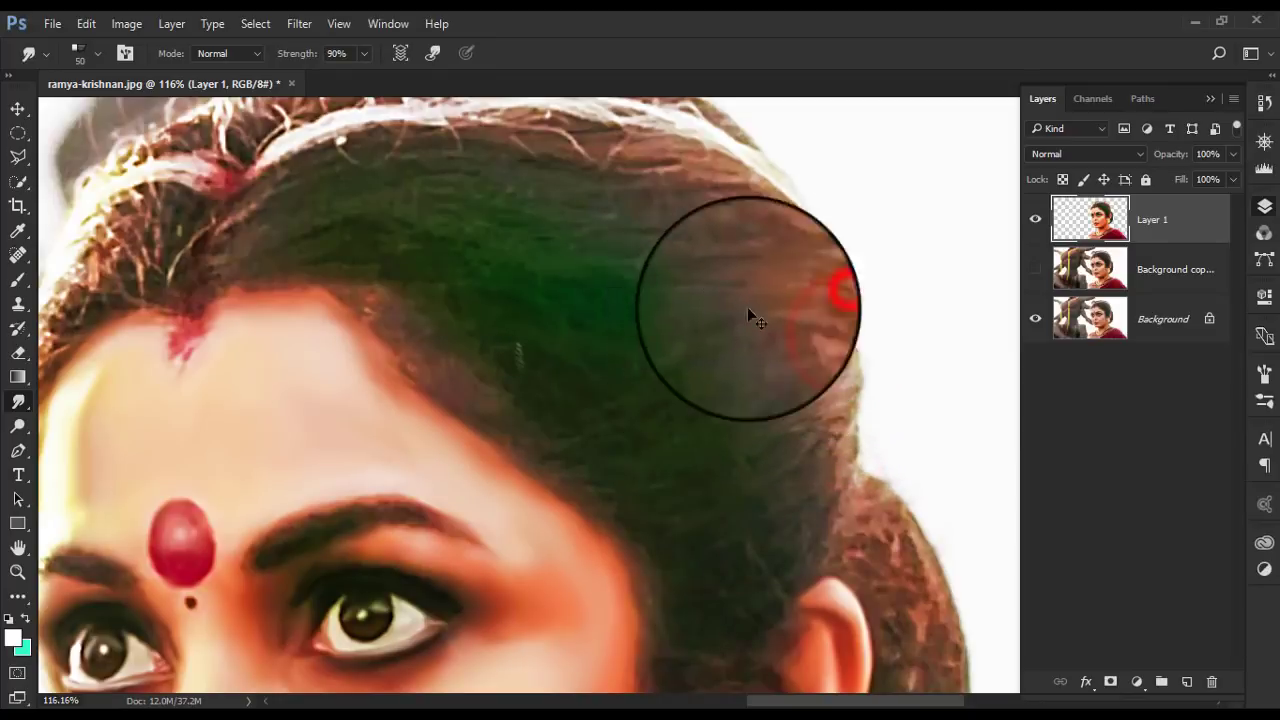
pyautogui.click(234, 229)
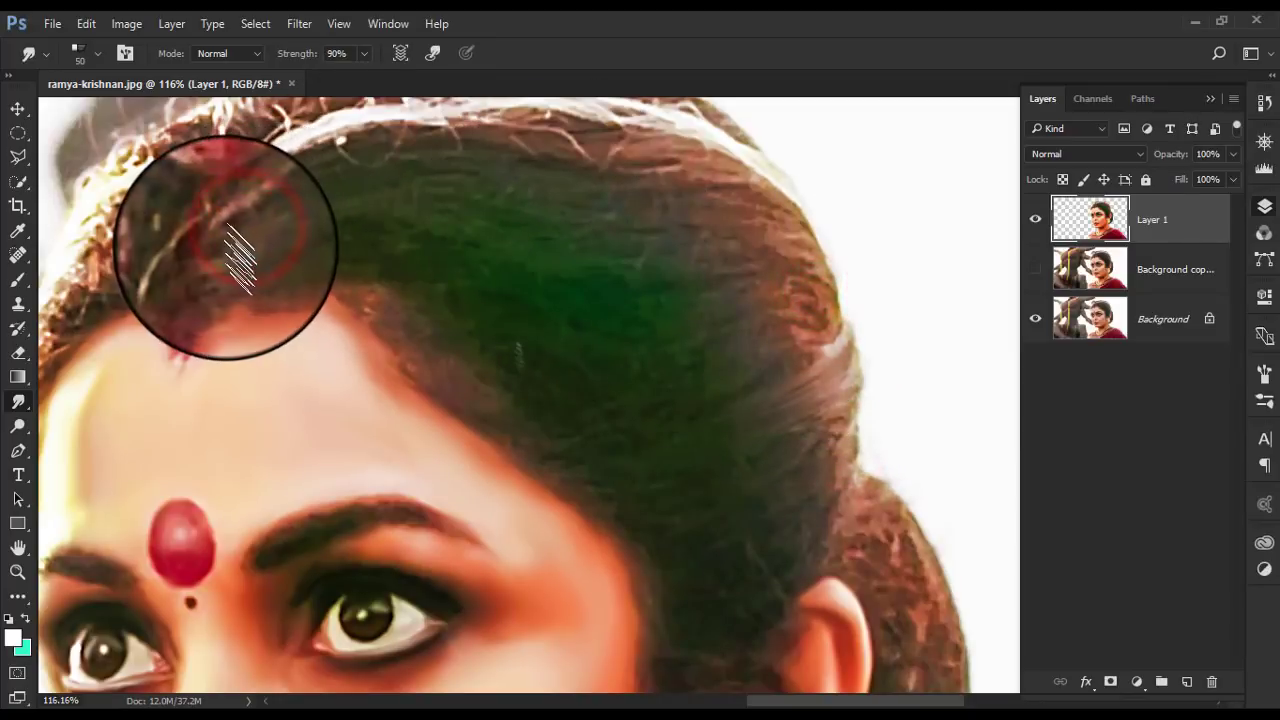
pyautogui.click(222, 258)
pyautogui.click(648, 153)
pyautogui.click(718, 180)
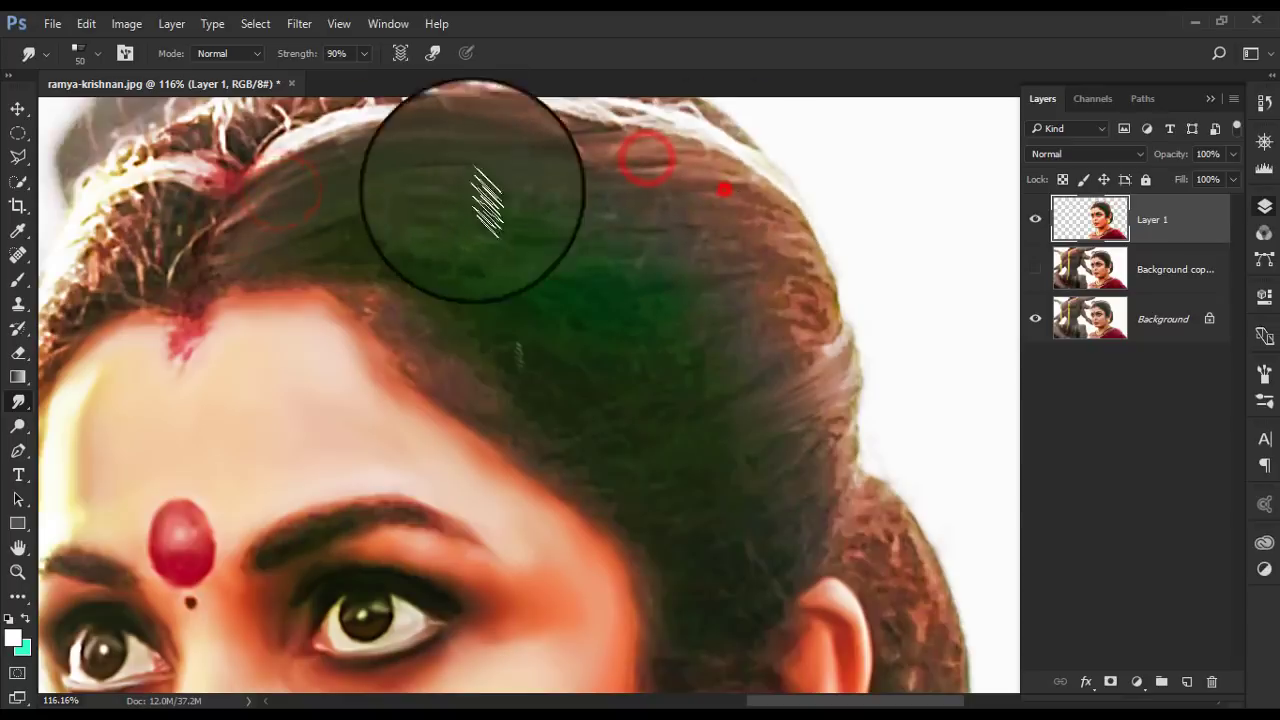
# - Streak the hair across the top of the head and along the left hairline
pyautogui.moveTo(755, 213); pyautogui.dragTo(777, 234)
pyautogui.moveTo(690, 178); pyautogui.dragTo(304, 242)
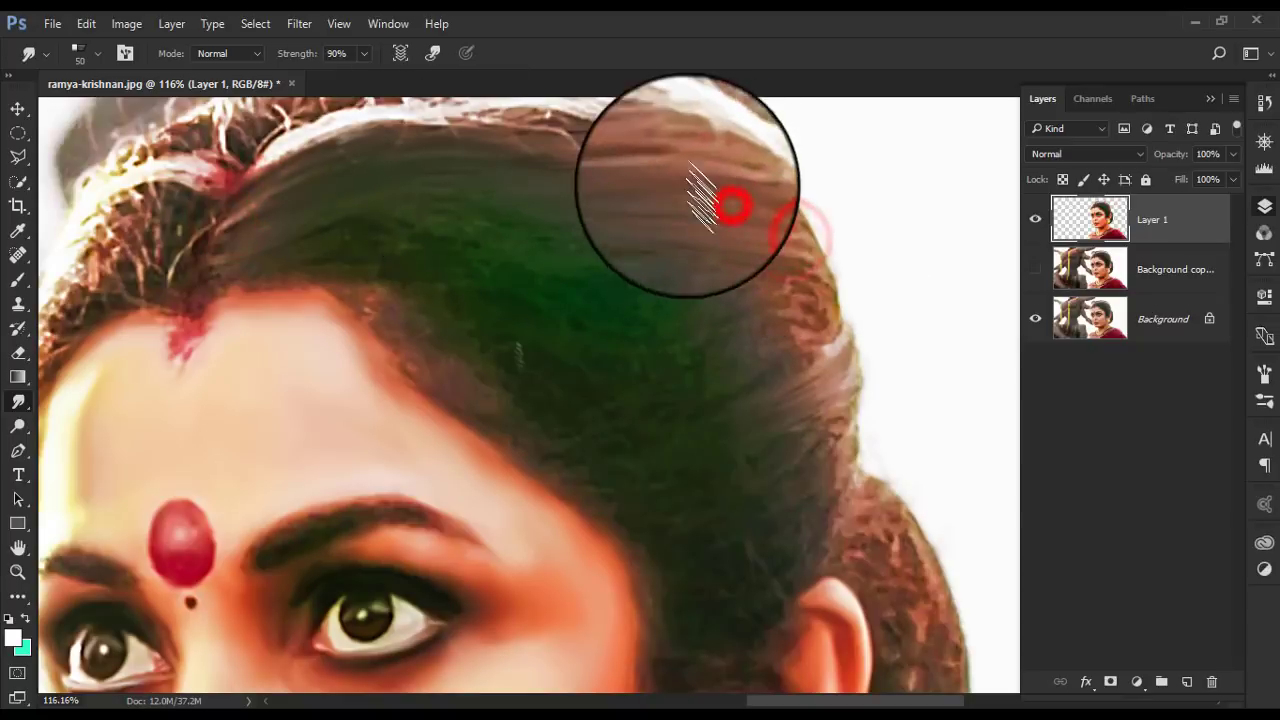
pyautogui.moveTo(700, 195)
pyautogui.mouseDown()
pyautogui.moveTo(257, 271)
pyautogui.moveTo(272, 233)
pyautogui.mouseUp()
pyautogui.moveTo(200, 249)
pyautogui.mouseDown()
pyautogui.moveTo(266, 229)
pyautogui.moveTo(260, 220)
pyautogui.mouseUp()
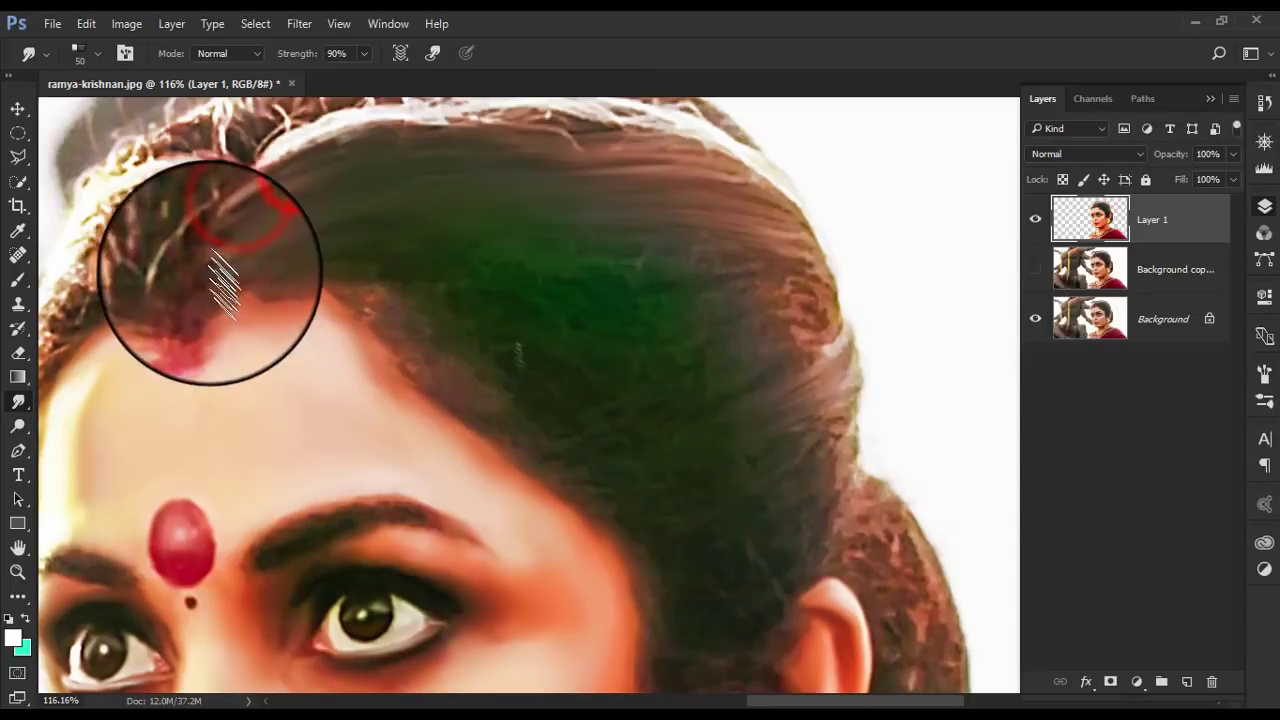
pyautogui.moveTo(215, 268); pyautogui.dragTo(242, 270)
pyautogui.moveTo(771, 291)
pyautogui.mouseDown()
pyautogui.moveTo(789, 269)
pyautogui.moveTo(580, 251)
pyautogui.mouseUp()
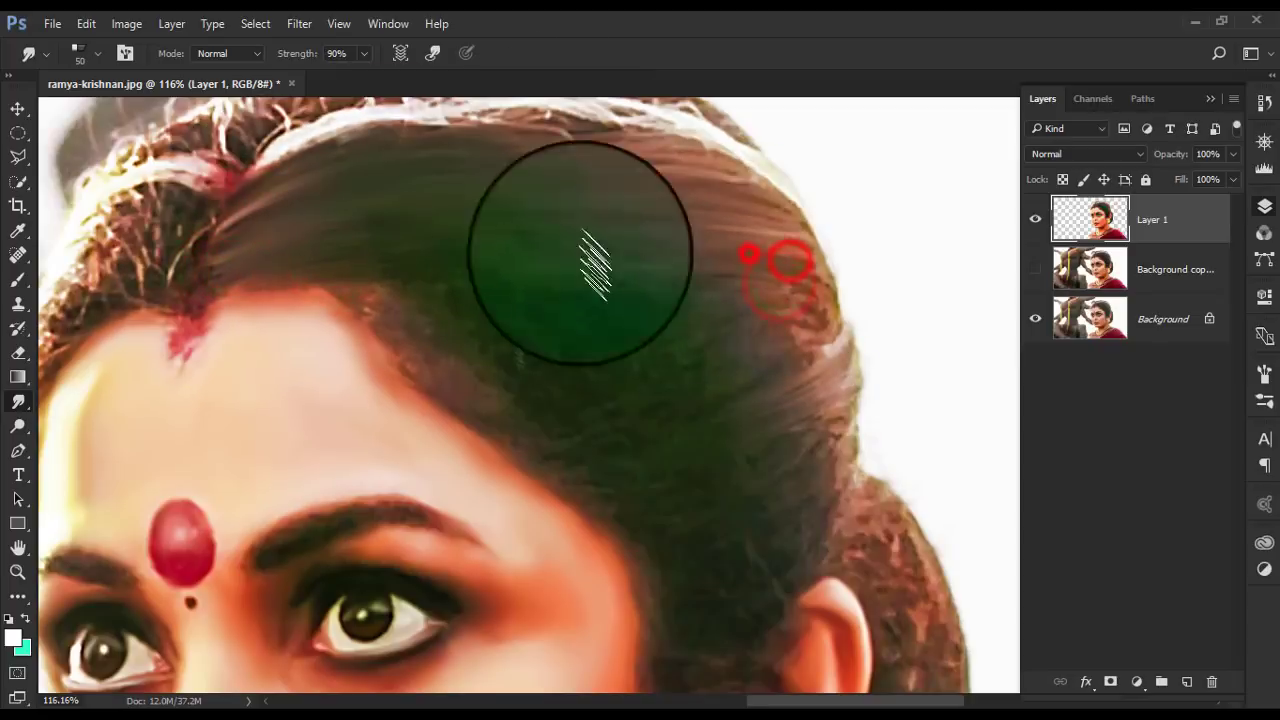
pyautogui.moveTo(770, 232)
pyautogui.mouseDown()
pyautogui.moveTo(686, 256)
pyautogui.moveTo(528, 264)
pyautogui.mouseUp()
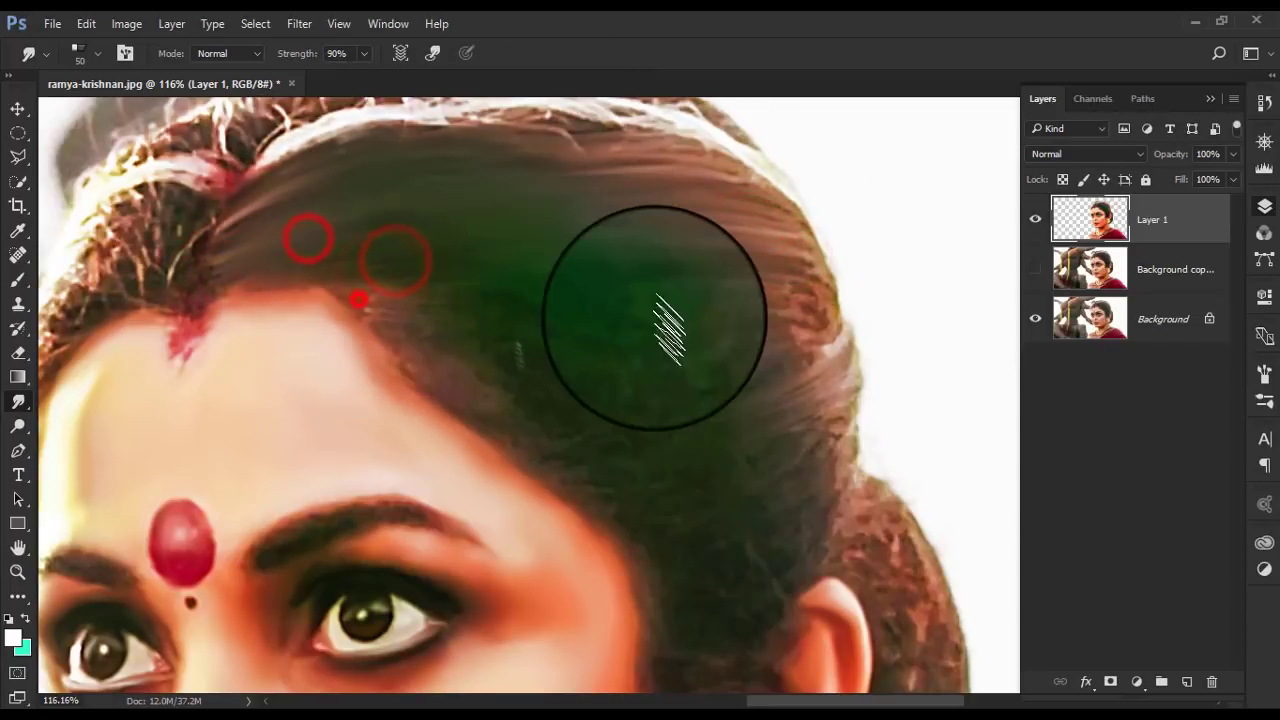
pyautogui.moveTo(380, 286); pyautogui.dragTo(314, 309)
pyautogui.scroll(3, 512, 350)
# - Lower Layer 1's opacity to 36% to compare, then smudge the right hair edge and forehead hairline
pyautogui.click(1165, 157)
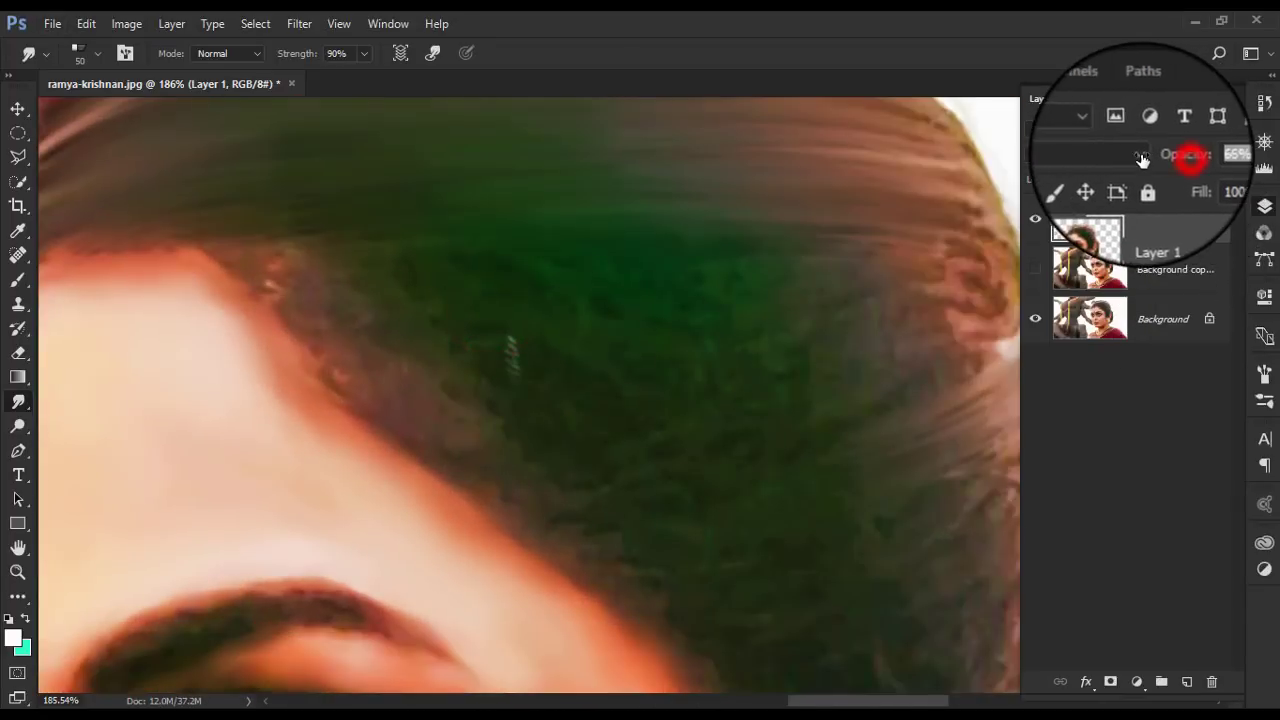
pyautogui.moveTo(603, 431)
pyautogui.mouseDown()
pyautogui.moveTo(269, 289)
pyautogui.moveTo(597, 290)
pyautogui.mouseUp()
pyautogui.moveTo(900, 343)
pyautogui.mouseDown()
pyautogui.moveTo(860, 312)
pyautogui.moveTo(893, 368)
pyautogui.mouseUp()
pyautogui.click(329, 309)
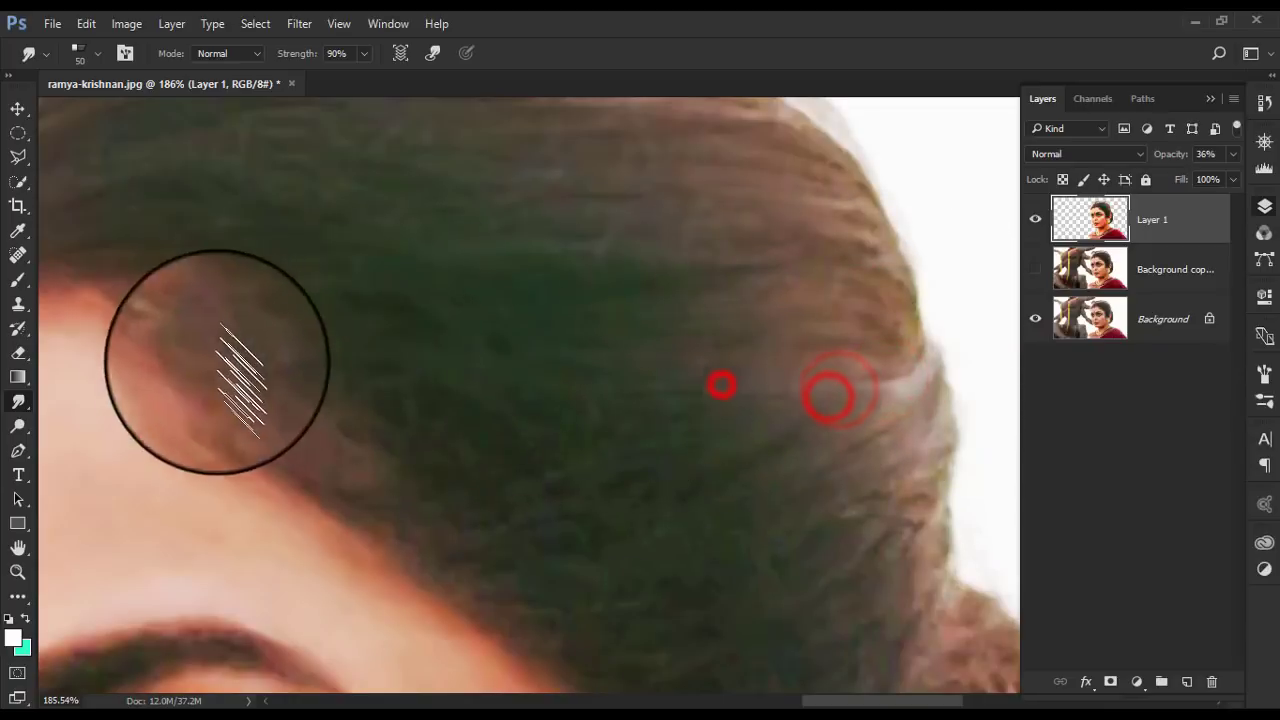
pyautogui.moveTo(180, 343); pyautogui.dragTo(197, 289)
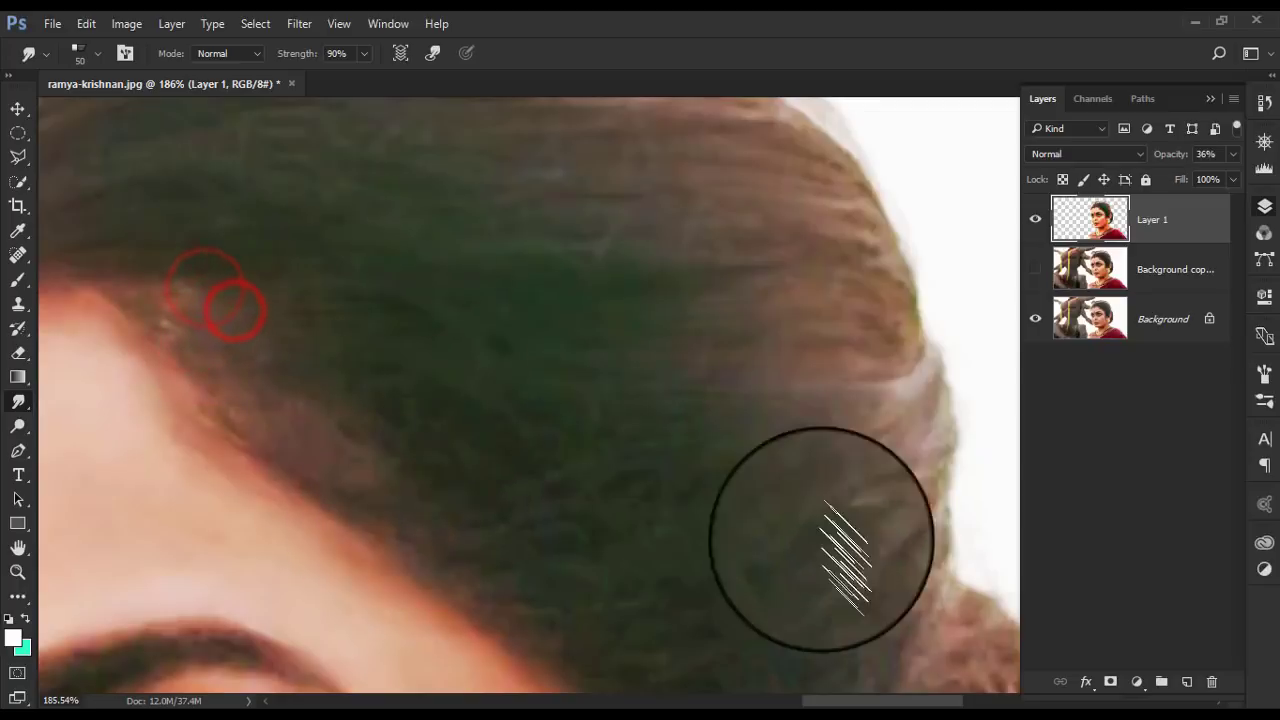
pyautogui.moveTo(923, 479)
pyautogui.mouseDown()
pyautogui.moveTo(856, 521)
pyautogui.moveTo(746, 431)
pyautogui.mouseUp()
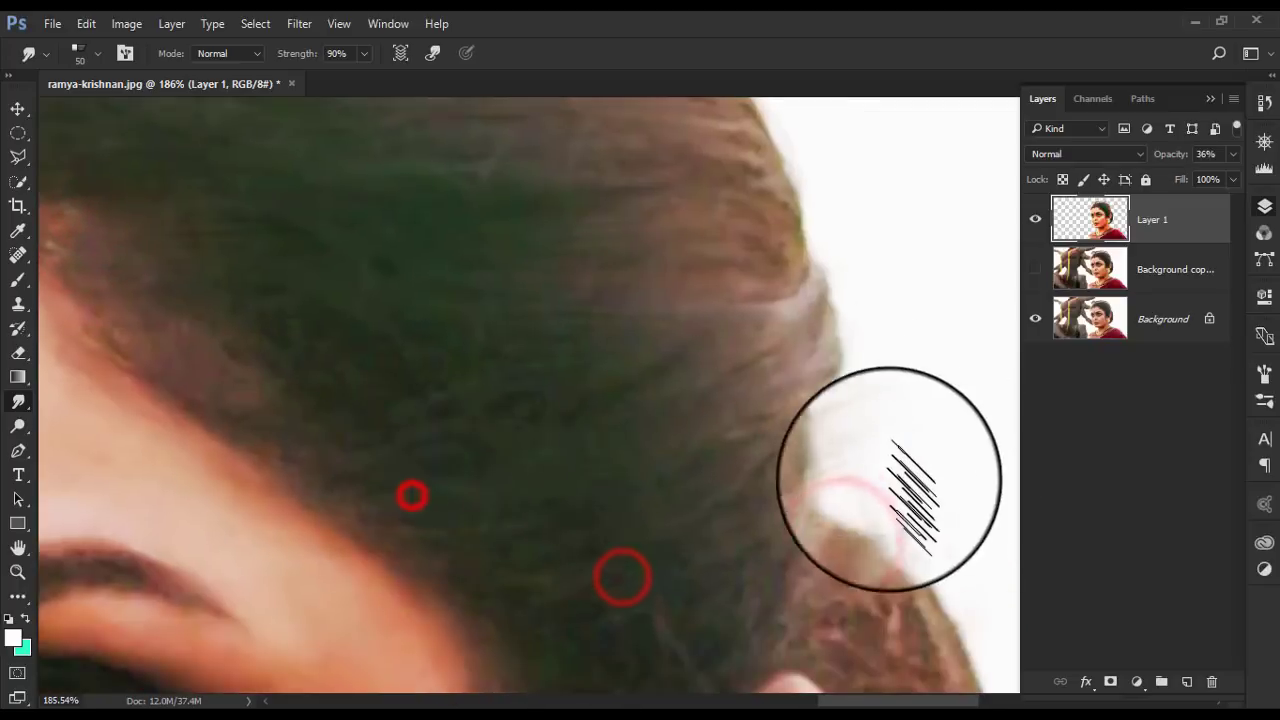
pyautogui.click(427, 490)
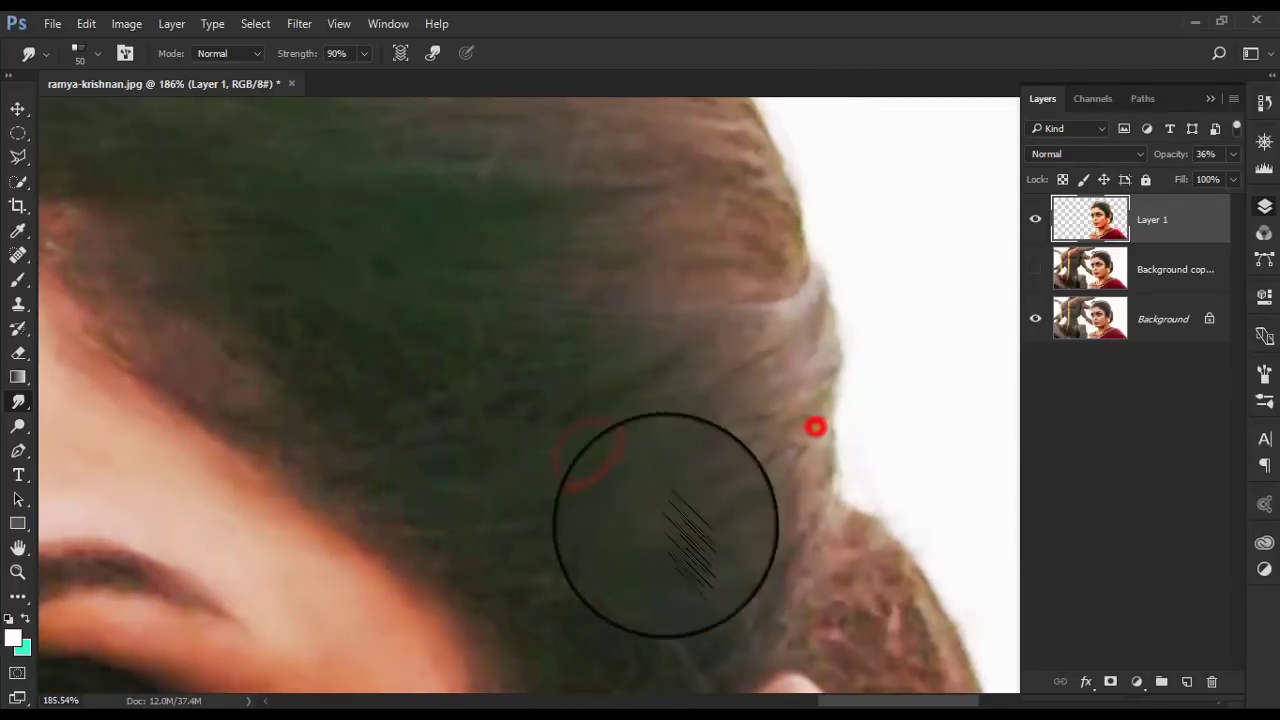
pyautogui.moveTo(814, 429); pyautogui.dragTo(790, 525)
pyautogui.scroll(-3, 700, 430)
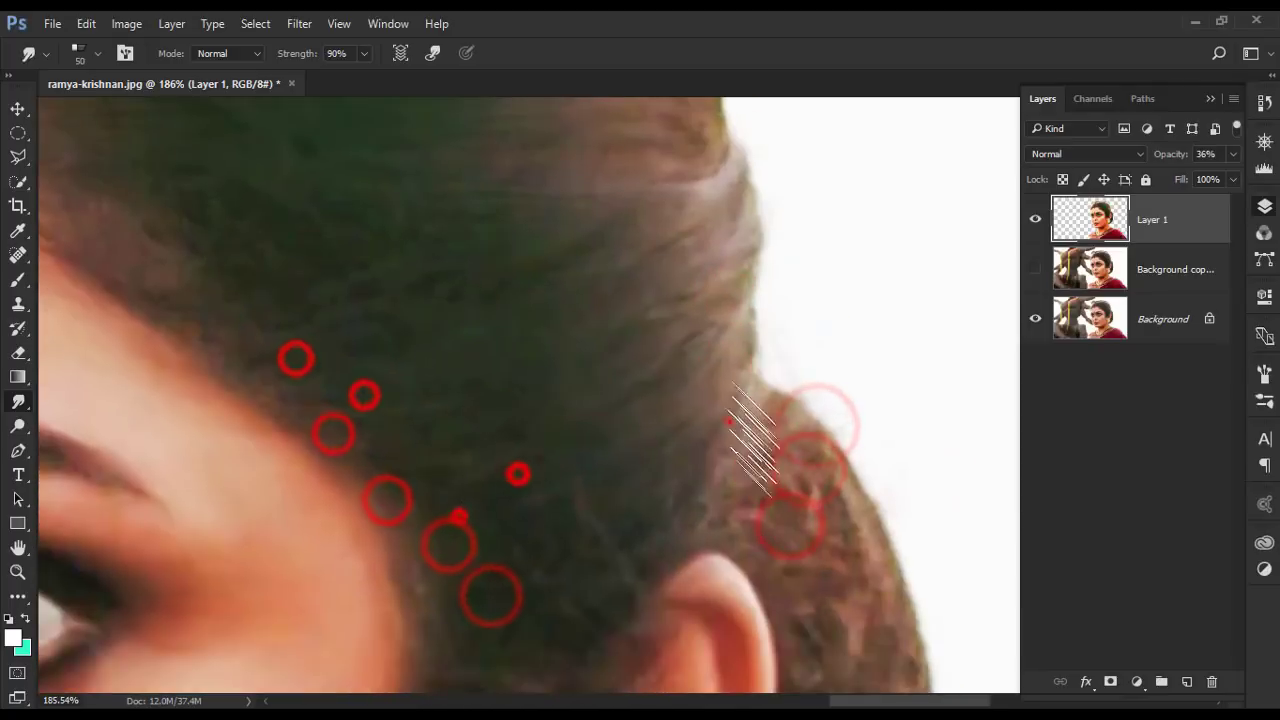
pyautogui.scroll(-3, 749, 429)
pyautogui.scroll(3, 790, 330)
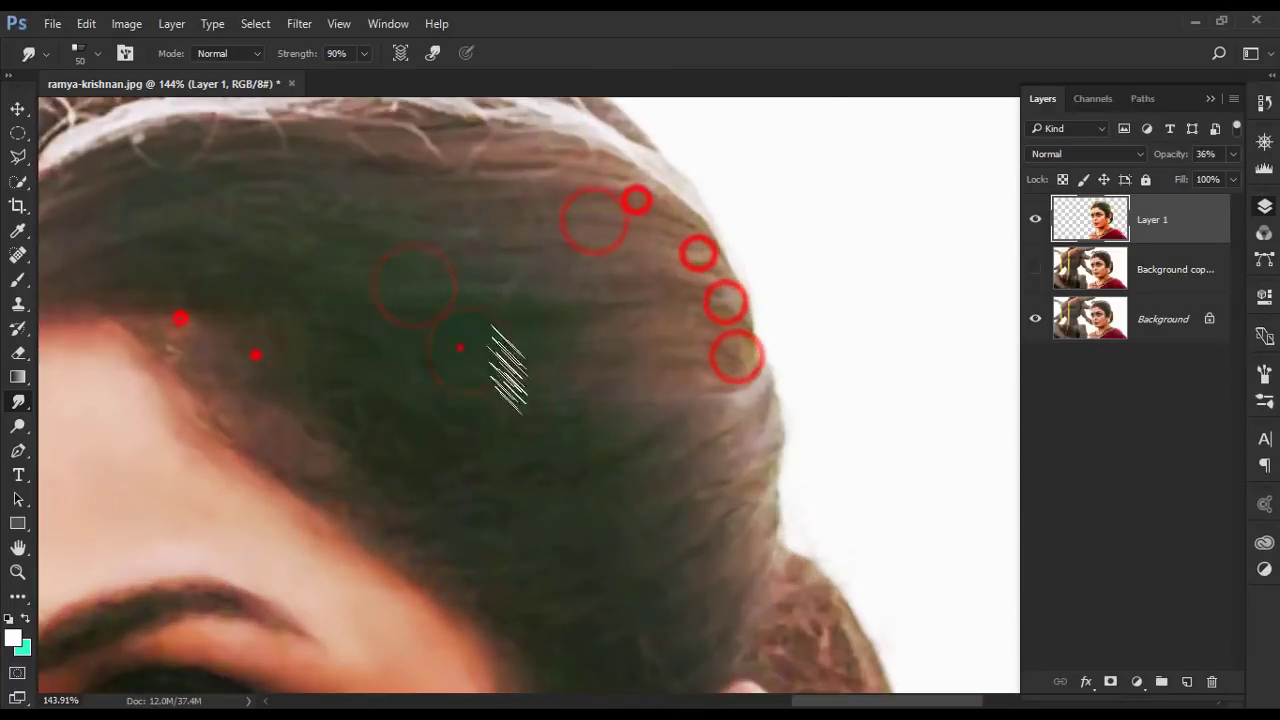
pyautogui.scroll(-3, 520, 360)
pyautogui.scroll(4, 760, 335)
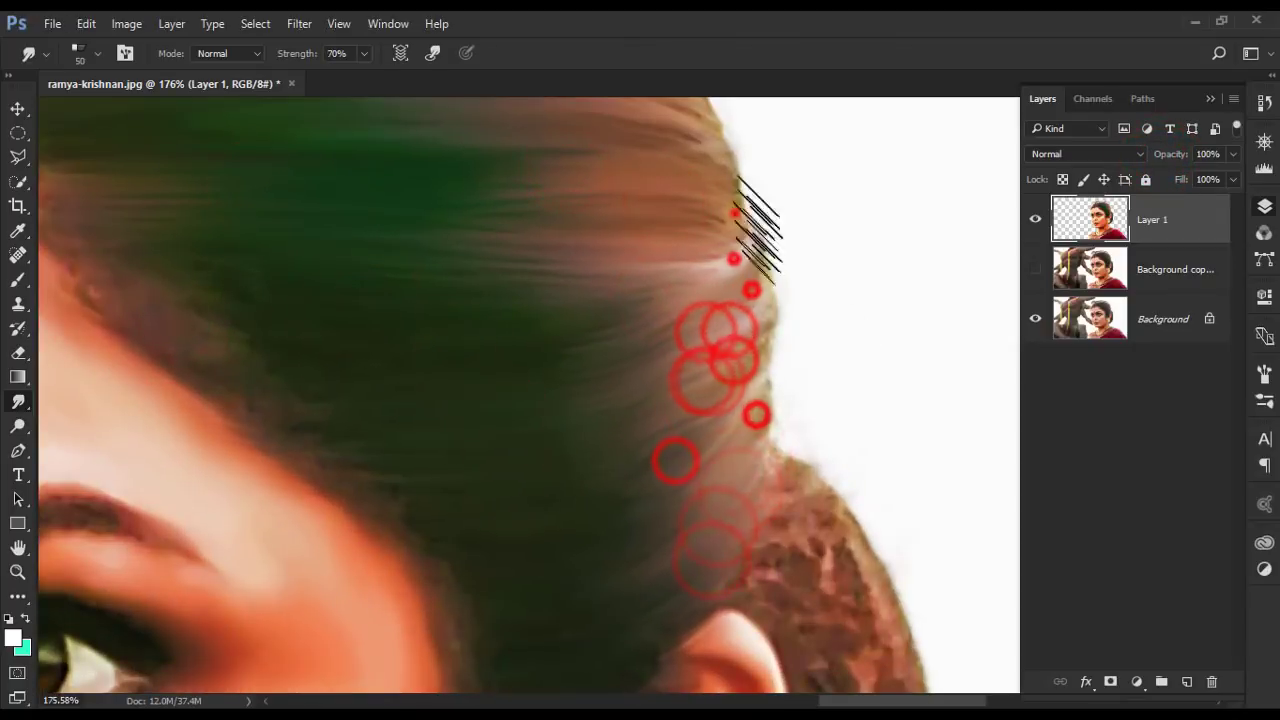
# - Pan around the temple, eye and ear hair, then rotate the canvas view to tilt the crown
pyautogui.scroll(-2, 760, 230)
pyautogui.moveTo(543, 410); pyautogui.dragTo(180, 291)
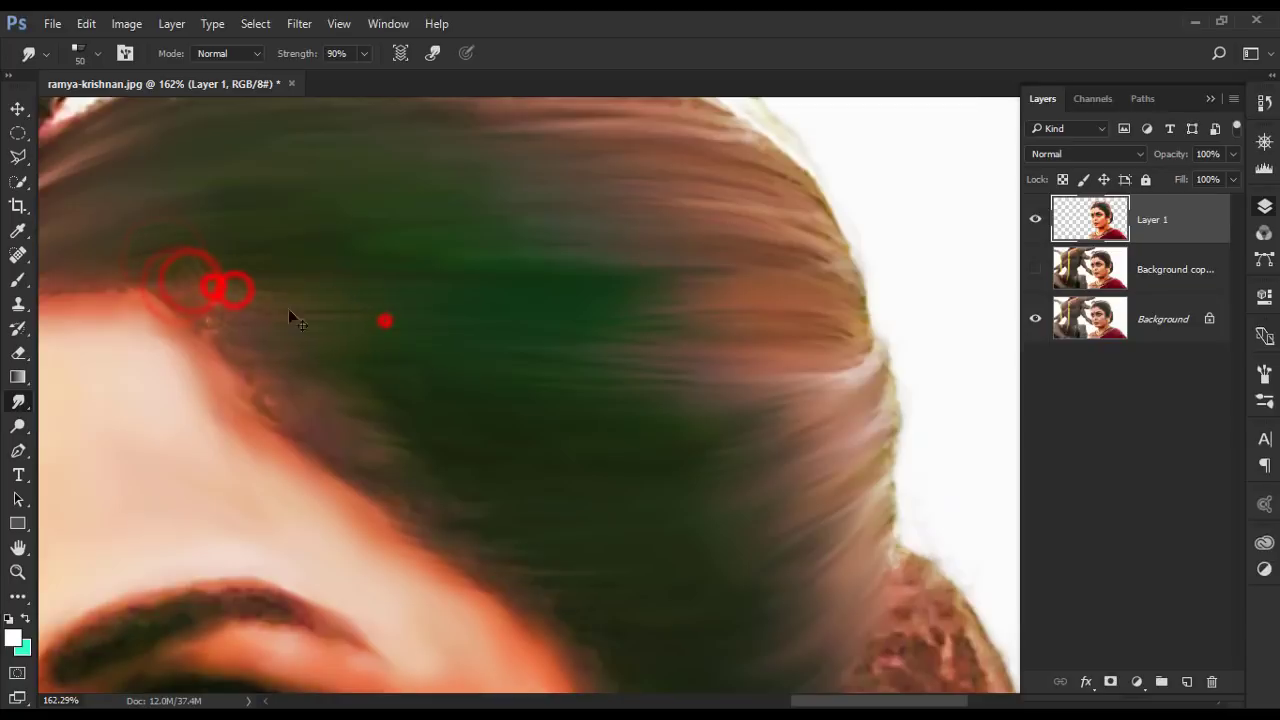
pyautogui.moveTo(289, 312); pyautogui.dragTo(593, 367)
pyautogui.moveTo(915, 525); pyautogui.dragTo(680, 337)
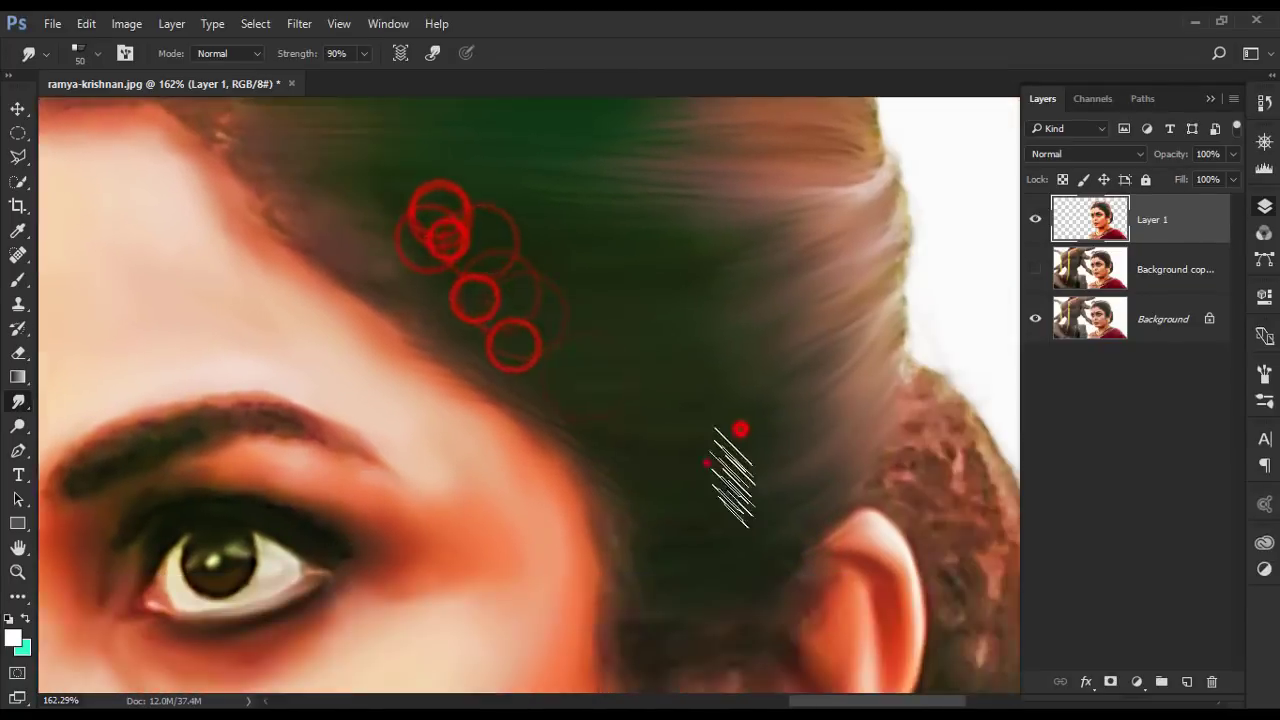
pyautogui.moveTo(729, 471); pyautogui.dragTo(685, 121)
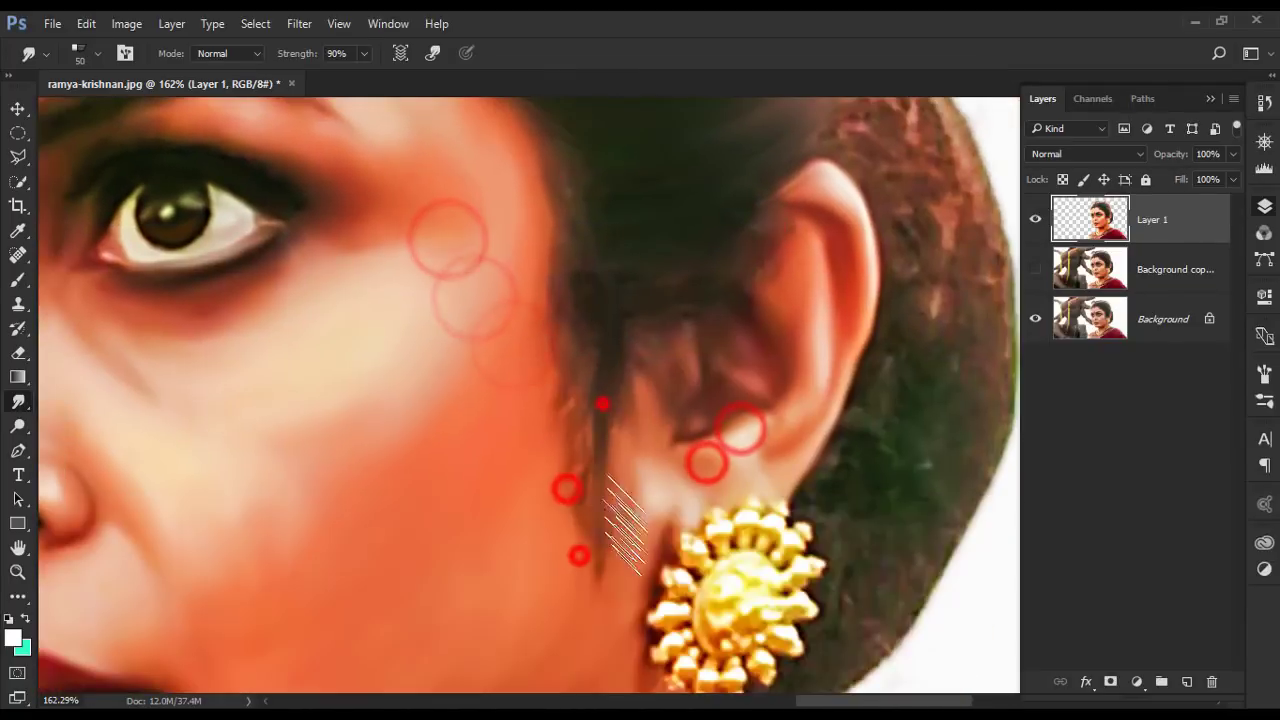
pyautogui.moveTo(648, 200); pyautogui.dragTo(545, 280)
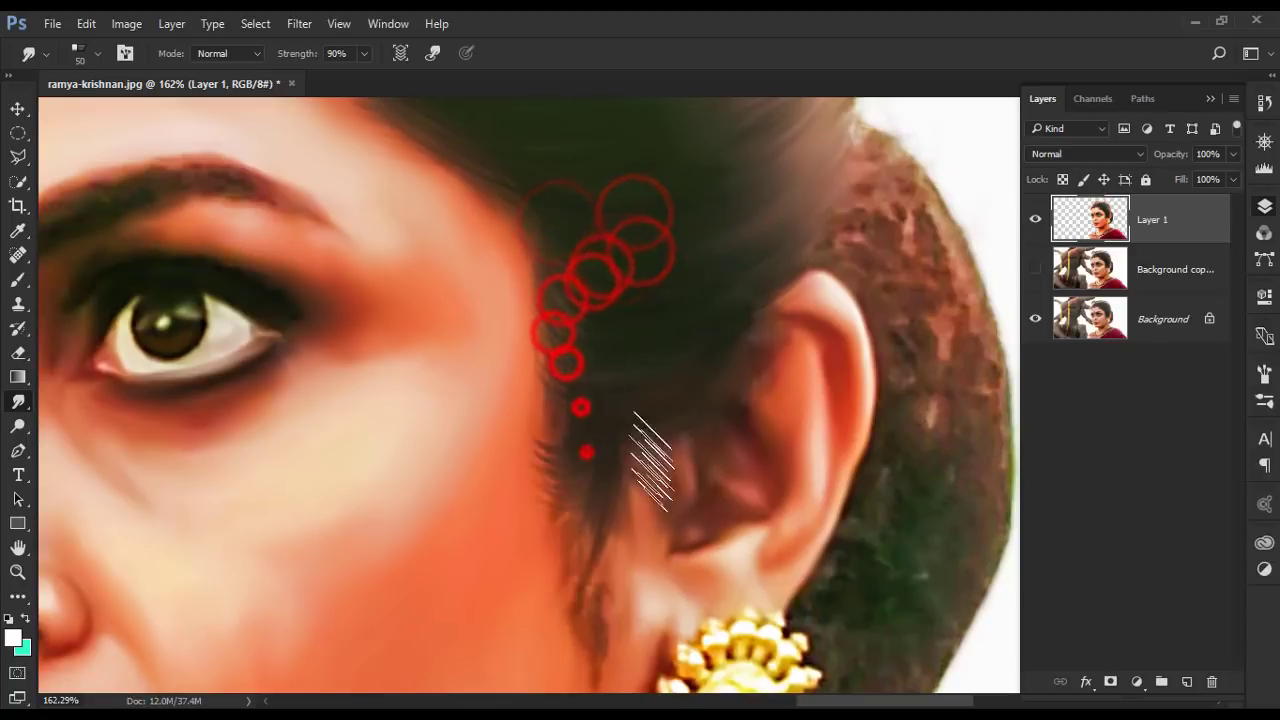
pyautogui.moveTo(651, 457)
pyautogui.mouseDown()
pyautogui.moveTo(714, 528)
pyautogui.moveTo(815, 330)
pyautogui.moveTo(794, 418)
pyautogui.mouseUp()
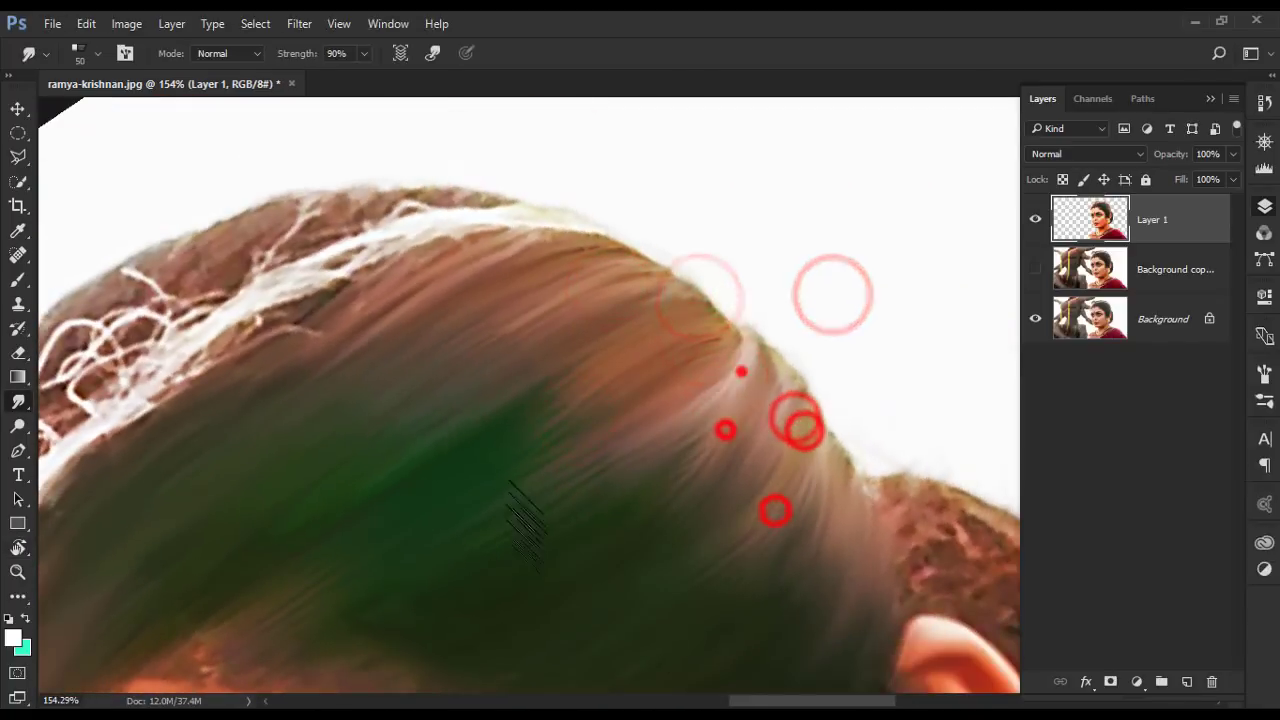
pyautogui.moveTo(520, 390); pyautogui.dragTo(447, 355)
pyautogui.moveTo(600, 220); pyautogui.dragTo(738, 490)
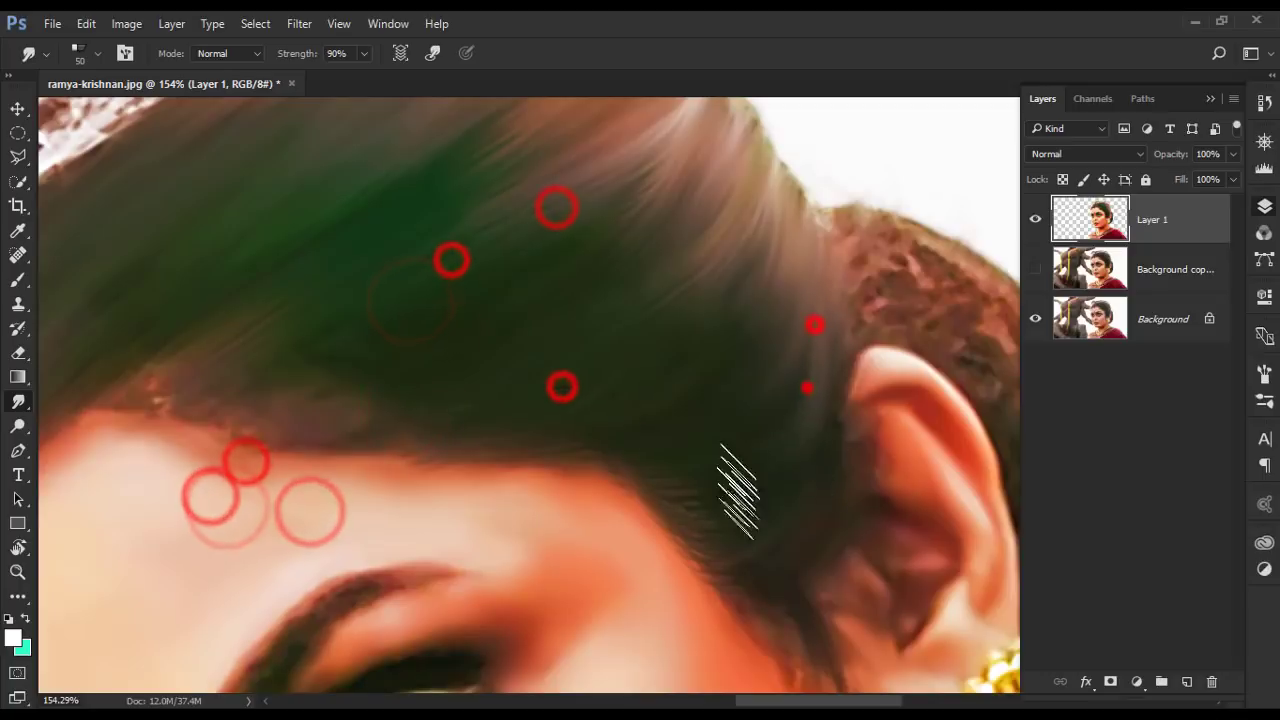
pyautogui.moveTo(637, 395)
pyautogui.mouseDown()
pyautogui.moveTo(543, 286)
pyautogui.moveTo(793, 520)
pyautogui.mouseUp()
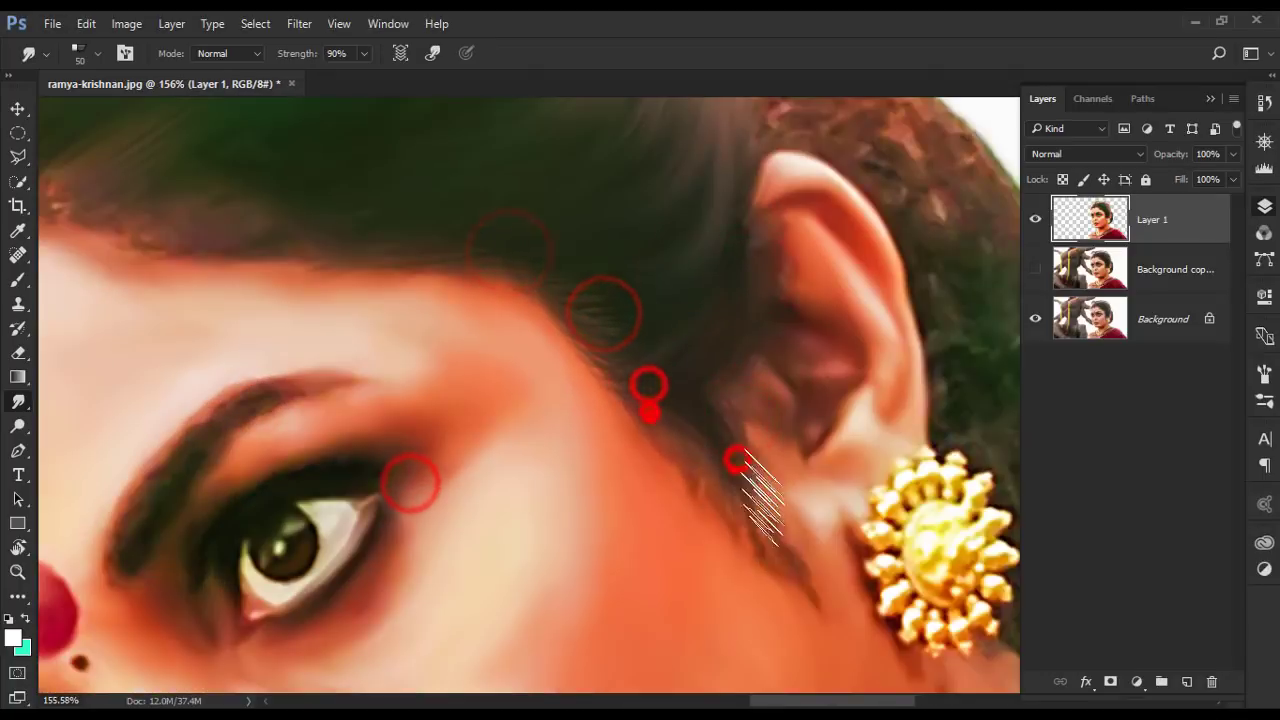
pyautogui.press('r')
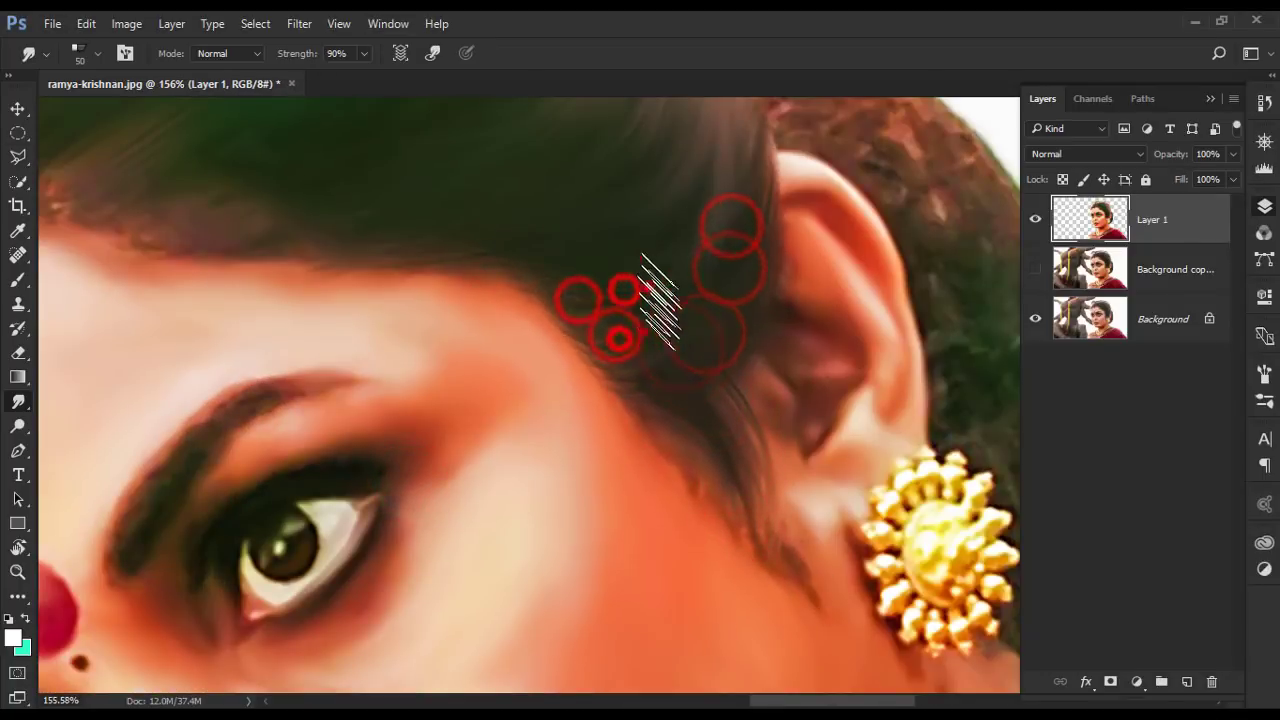
pyautogui.moveTo(710, 390); pyautogui.dragTo(595, 347)
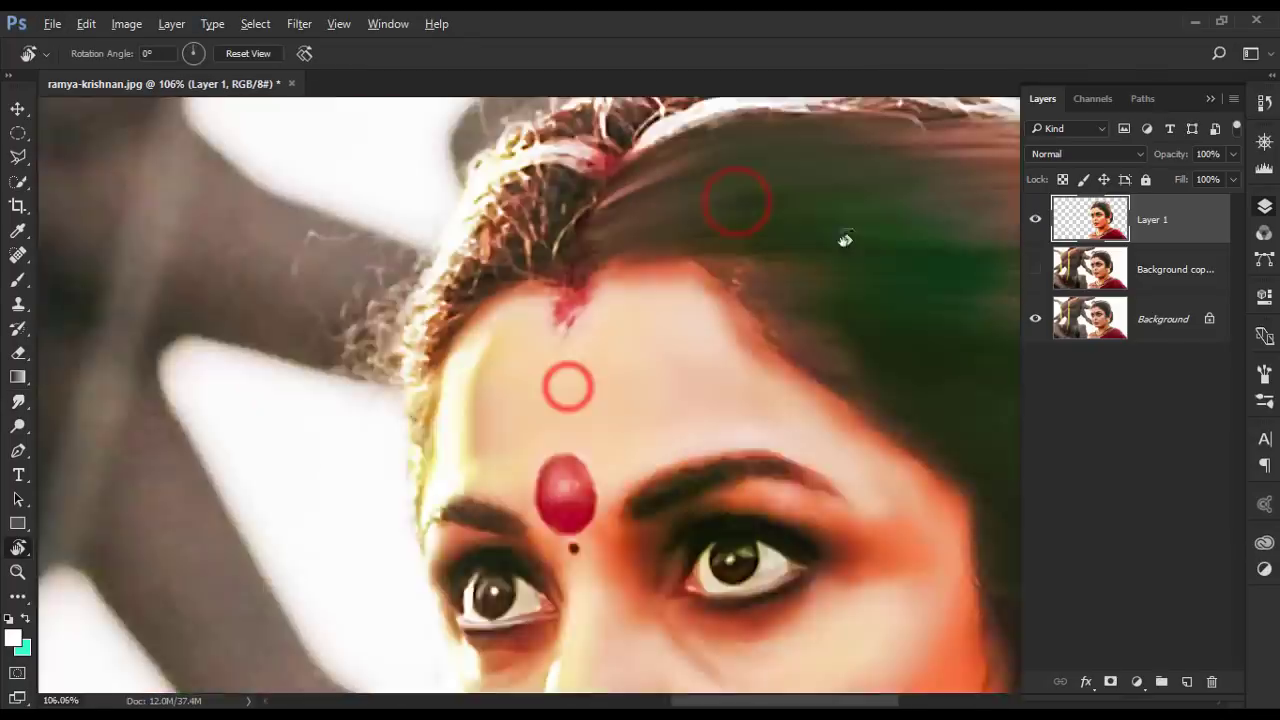
# - Set Smudge strength to 80% and rotate the view so the braid runs diagonally
pyautogui.press('8')
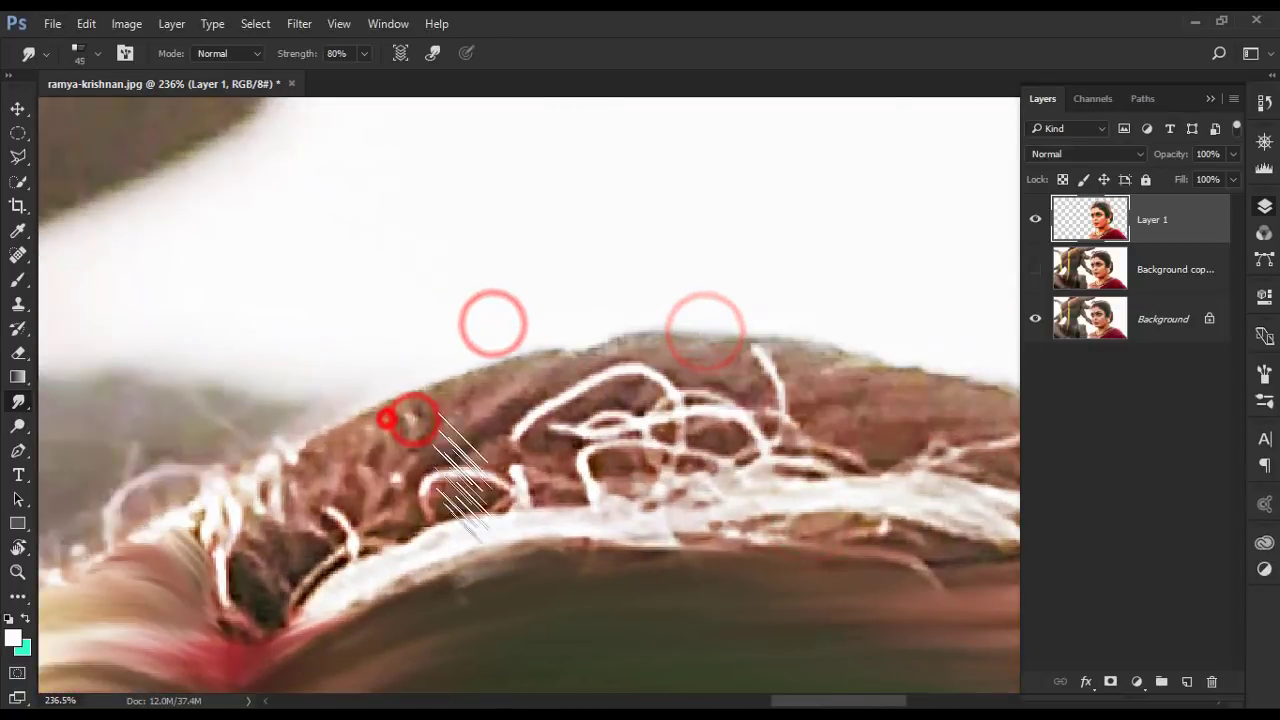
pyautogui.press('r')
pyautogui.moveTo(386, 418); pyautogui.dragTo(483, 491)
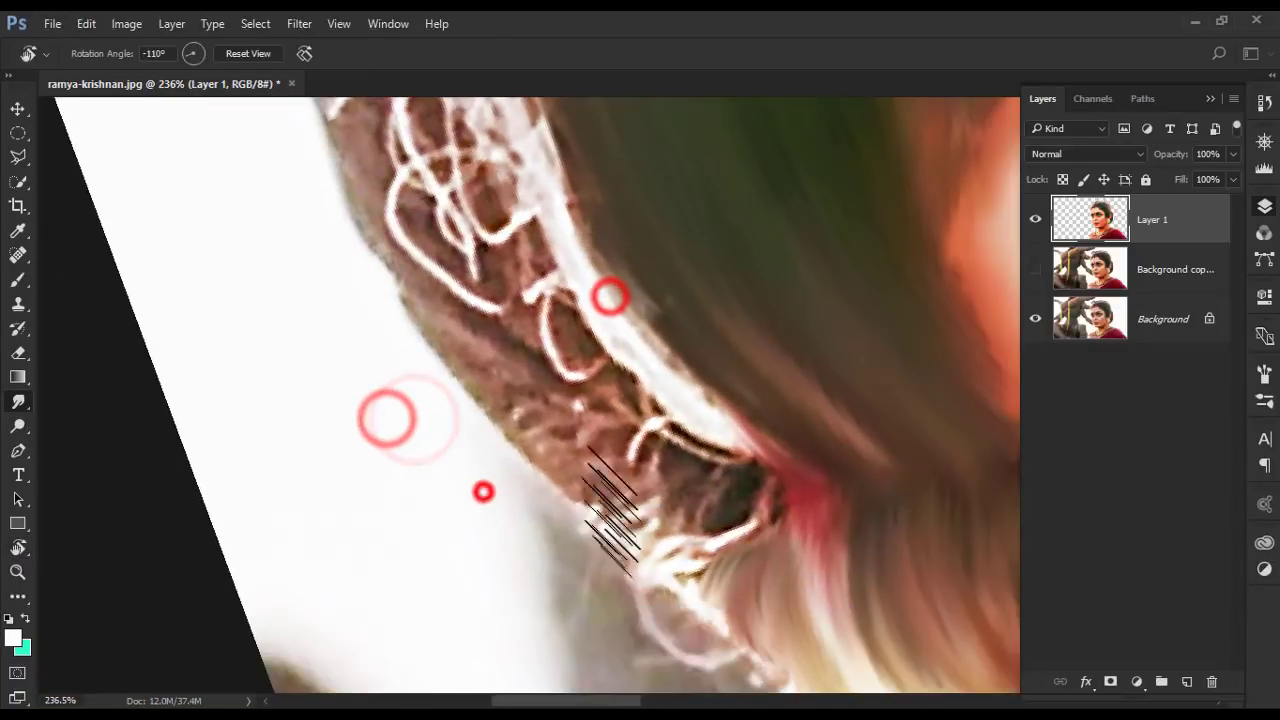
pyautogui.moveTo(727, 316)
pyautogui.mouseDown()
pyautogui.moveTo(561, 437)
pyautogui.moveTo(560, 655)
pyautogui.mouseUp()
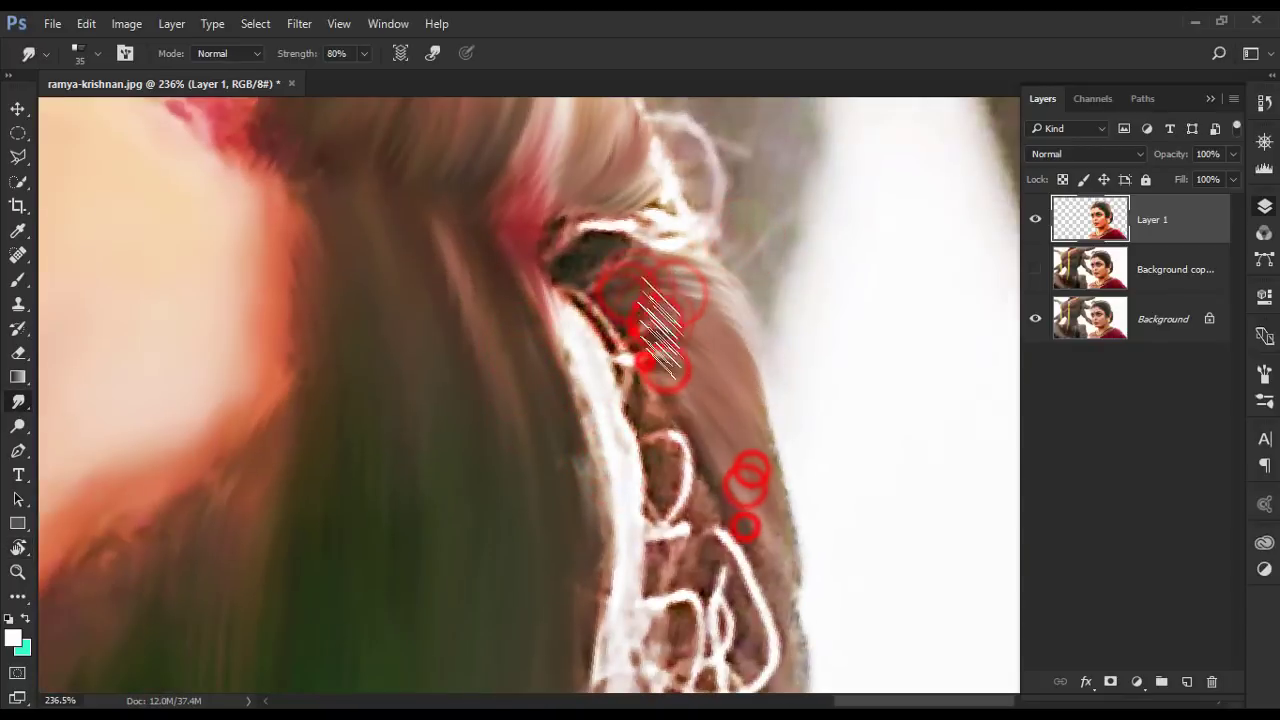
pyautogui.scroll(-3, 770, 390)
pyautogui.moveTo(790, 540)
pyautogui.mouseDown()
pyautogui.moveTo(529, 191)
pyautogui.moveTo(851, 428)
pyautogui.mouseUp()
pyautogui.moveTo(487, 517); pyautogui.dragTo(463, 612)
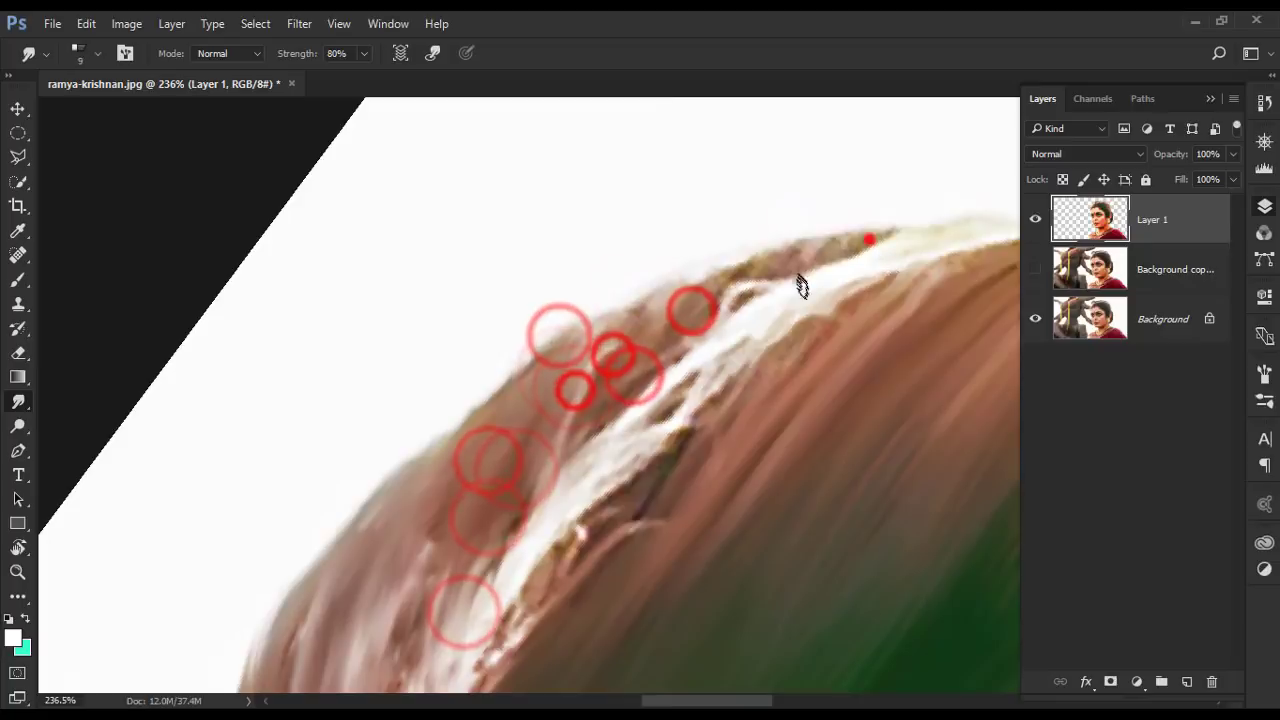
# - Smear the hair at the parting down and left into streaky strokes
pyautogui.scroll(3, 801, 286)
pyautogui.scroll(-5, 851, 360)
pyautogui.scroll(5, 534, 560)
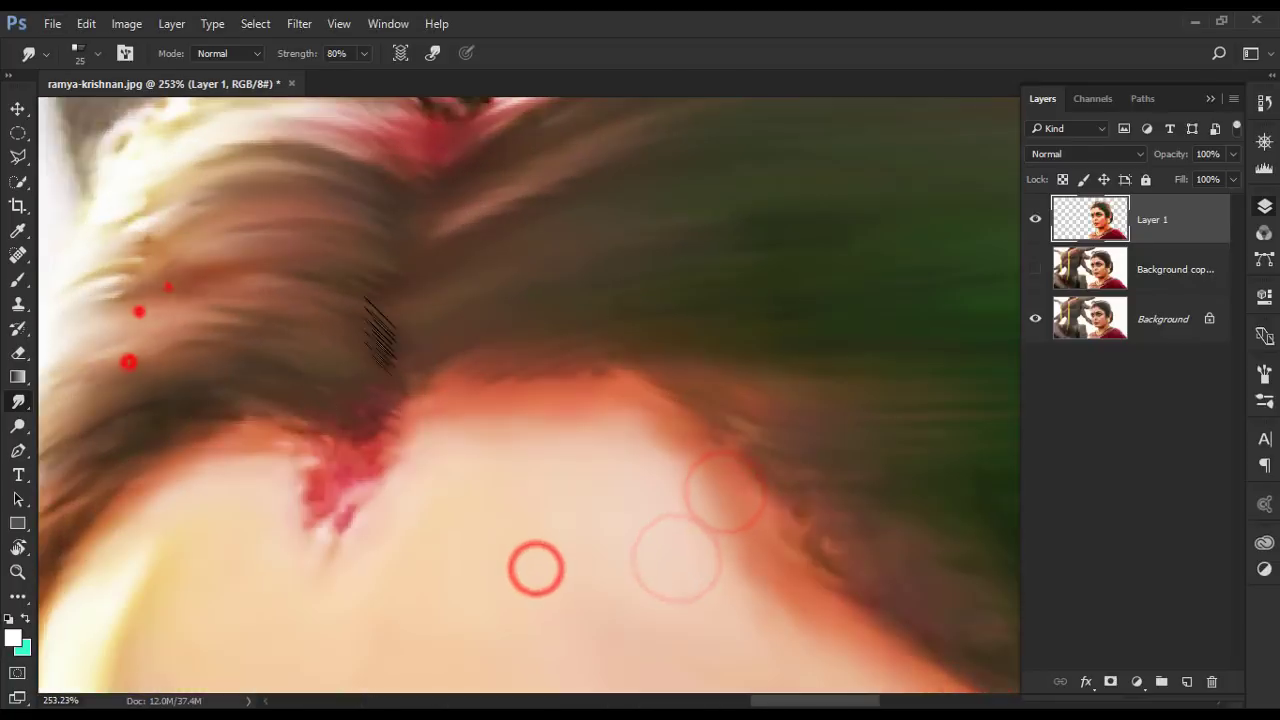
pyautogui.scroll(-2, 597, 390)
pyautogui.moveTo(610, 425)
pyautogui.mouseDown()
pyautogui.moveTo(809, 500)
pyautogui.moveTo(586, 594)
pyautogui.moveTo(471, 400)
pyautogui.moveTo(652, 397)
pyautogui.moveTo(372, 358)
pyautogui.moveTo(660, 380)
pyautogui.moveTo(428, 285)
pyautogui.mouseUp()
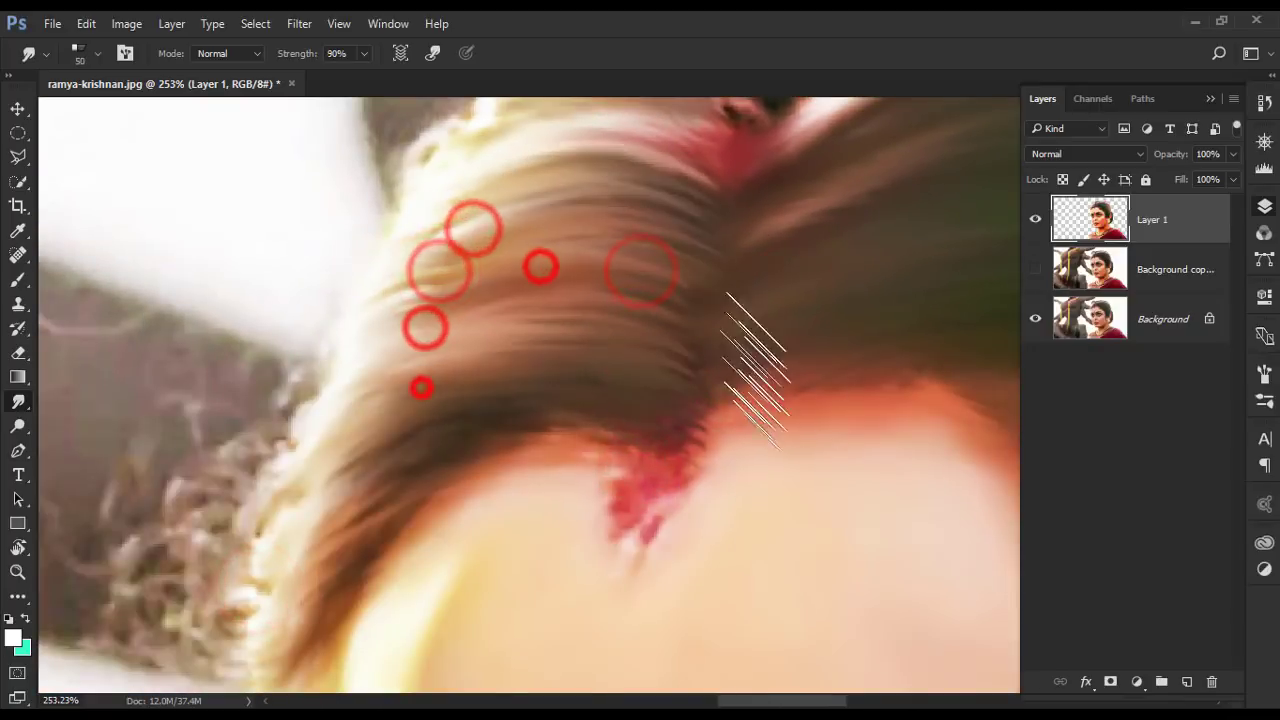
pyautogui.moveTo(755, 370); pyautogui.dragTo(572, 418)
# - Rotate the view around the ear to reach the edge of the bun
pyautogui.scroll(-4, 795, 340)
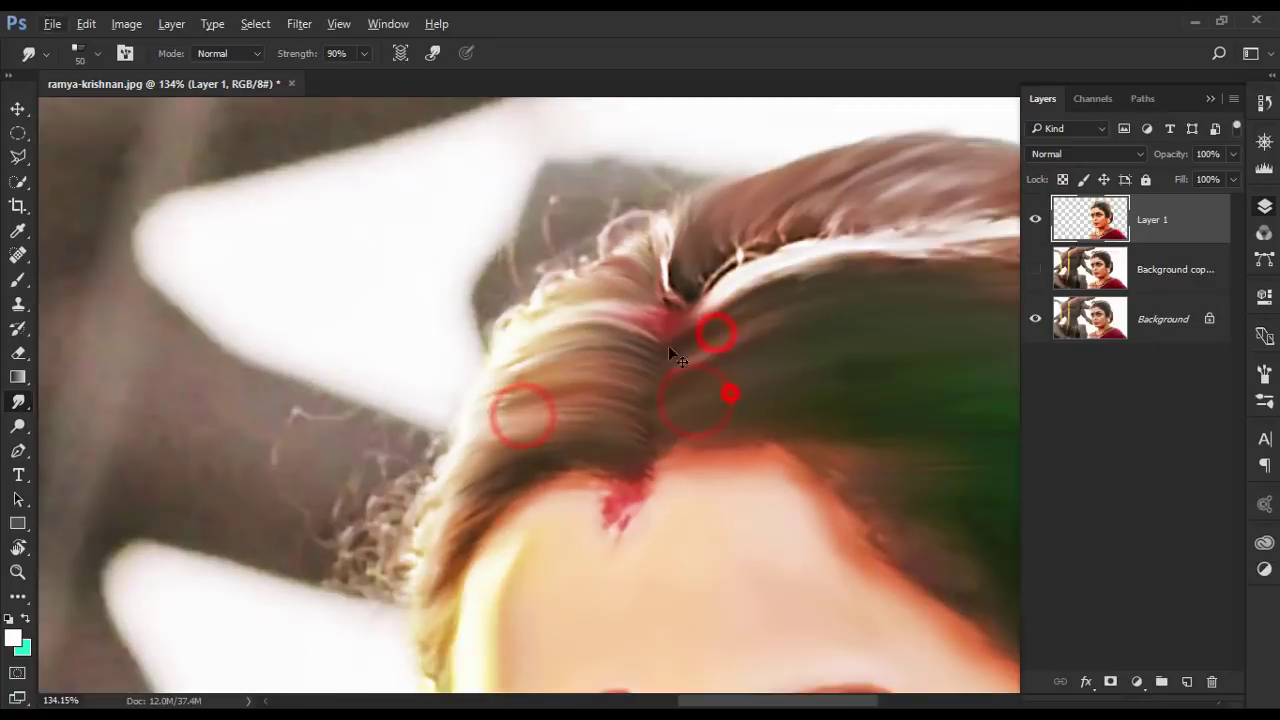
pyautogui.scroll(-3, 778, 335)
pyautogui.scroll(5, 776, 330)
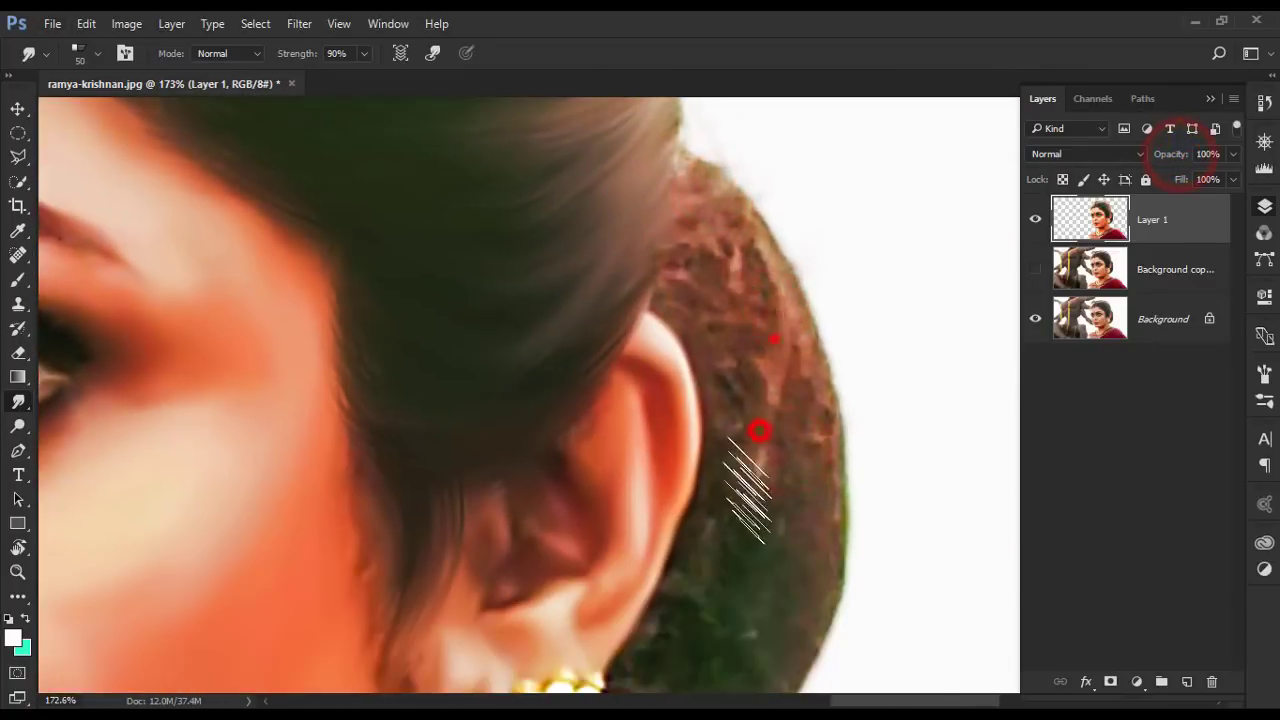
pyautogui.press('r')
pyautogui.moveTo(843, 254); pyautogui.dragTo(757, 384)
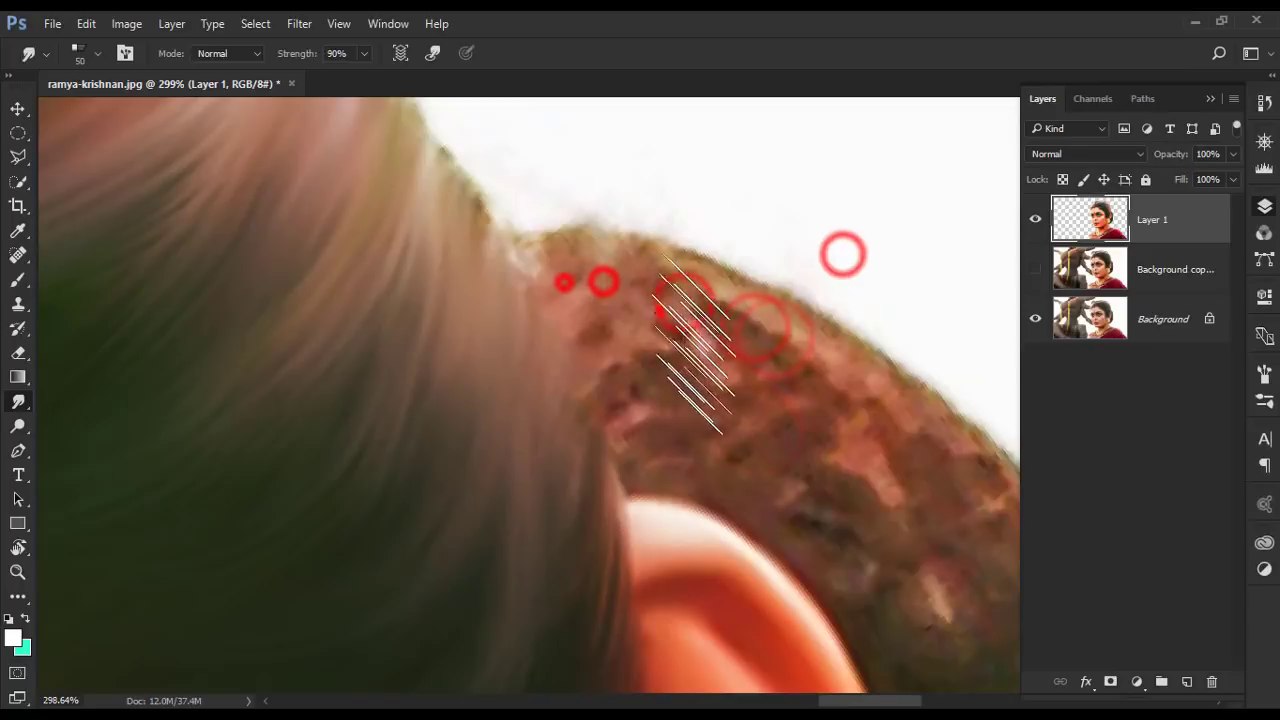
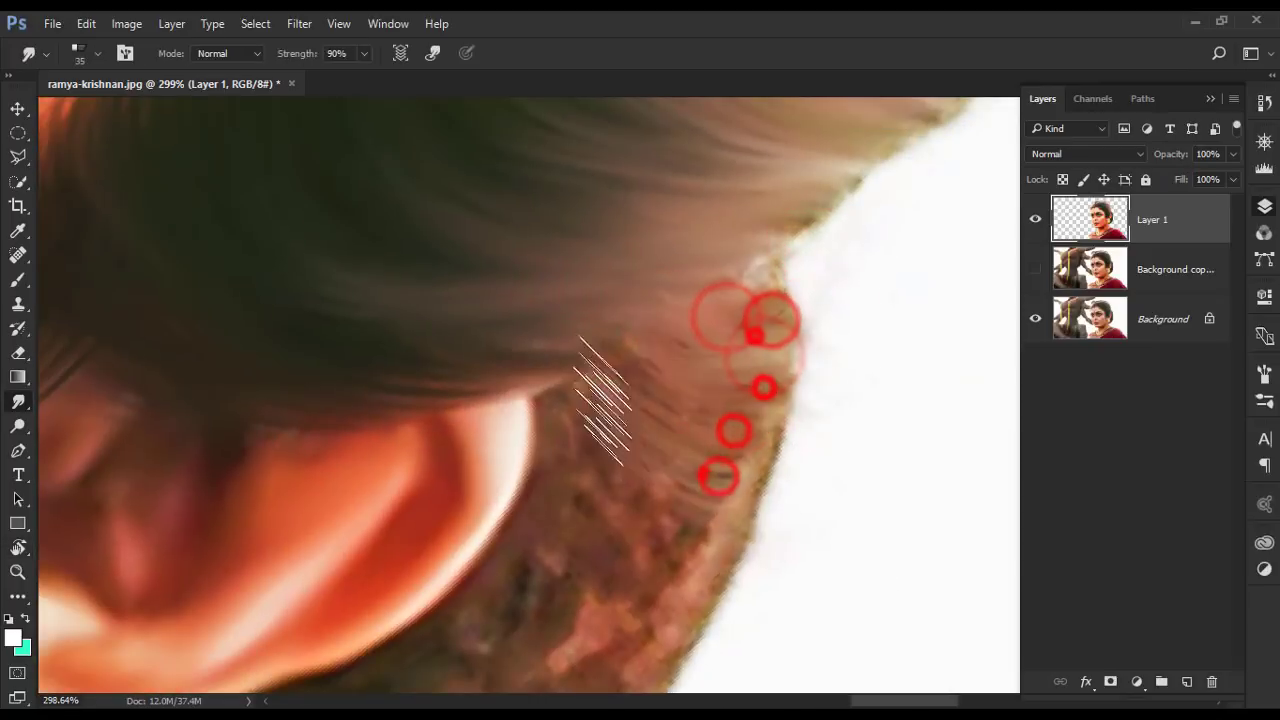
# - Smudge the hair edges around the ear and earring, rotating the view to follow them
pyautogui.moveTo(597, 400); pyautogui.dragTo(787, 313)
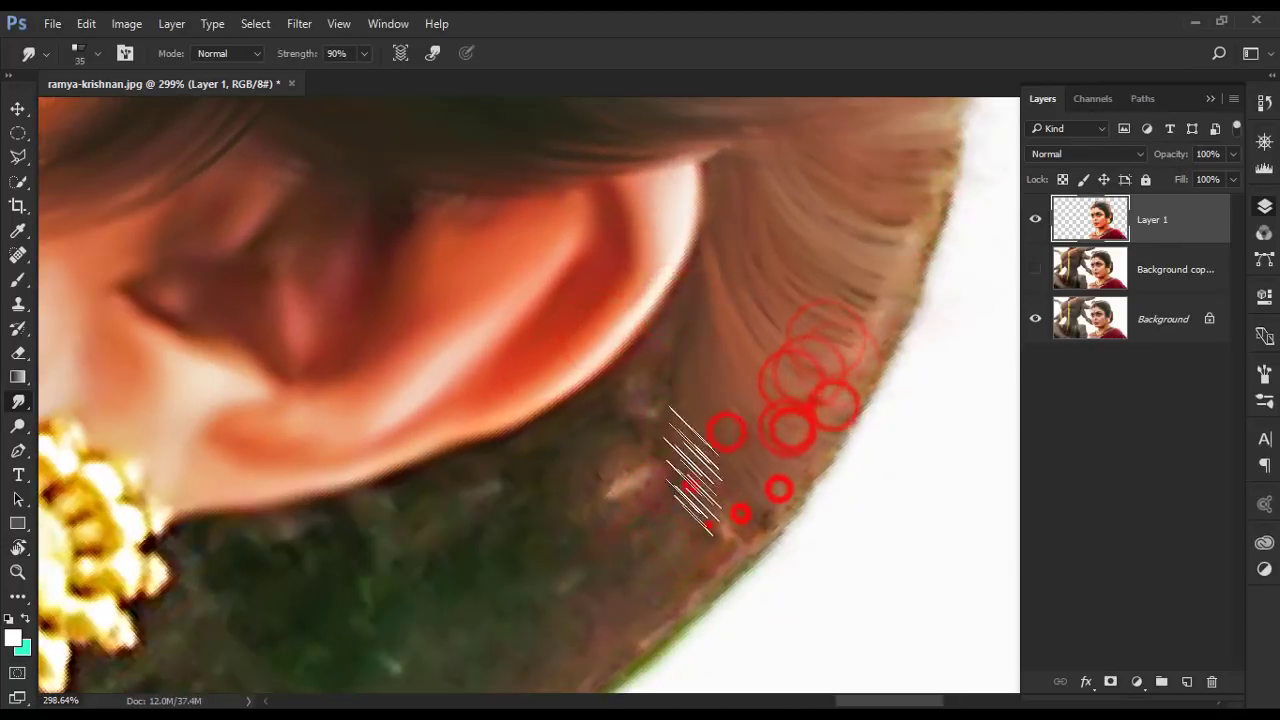
pyautogui.moveTo(690, 470)
pyautogui.mouseDown()
pyautogui.moveTo(789, 423)
pyautogui.moveTo(600, 380)
pyautogui.moveTo(605, 280)
pyautogui.mouseUp()
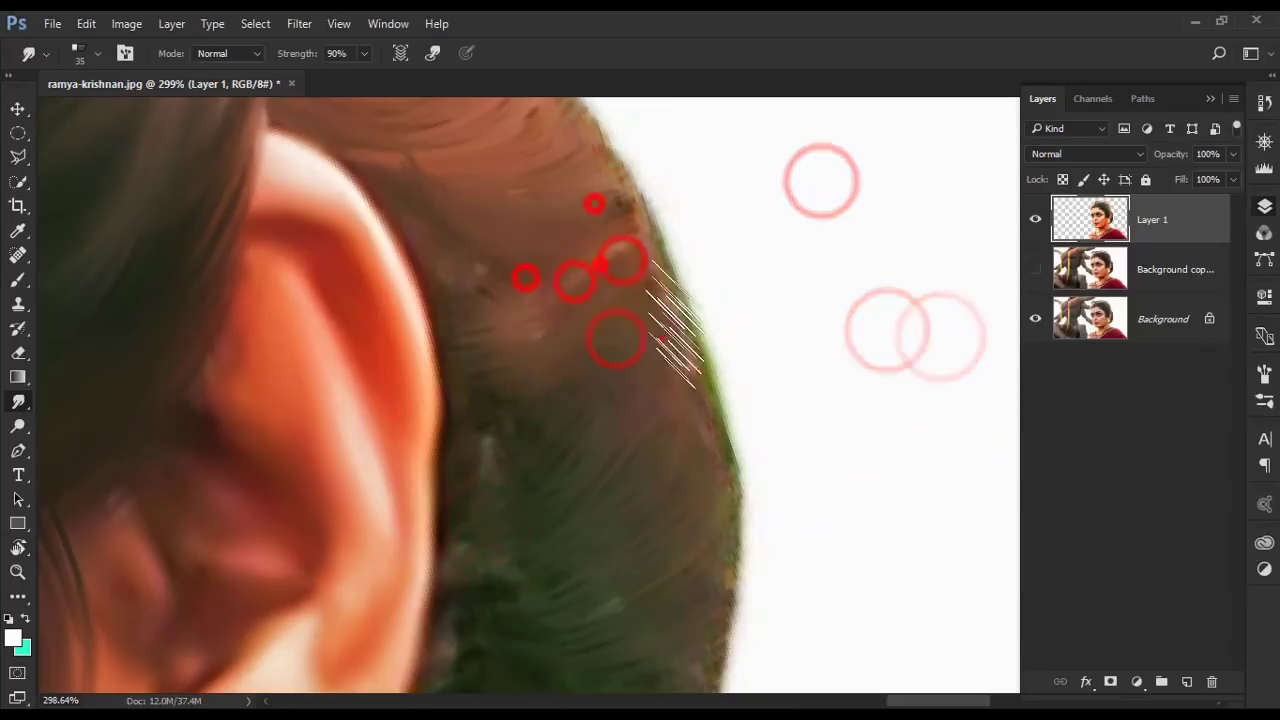
pyautogui.moveTo(661, 340); pyautogui.dragTo(548, 387)
pyautogui.moveTo(622, 540)
pyautogui.mouseDown()
pyautogui.moveTo(800, 440)
pyautogui.moveTo(515, 340)
pyautogui.mouseUp()
pyautogui.scroll(-5, 628, 466)
pyautogui.scroll(5, 472, 271)
pyautogui.moveTo(472, 271); pyautogui.dragTo(380, 200)
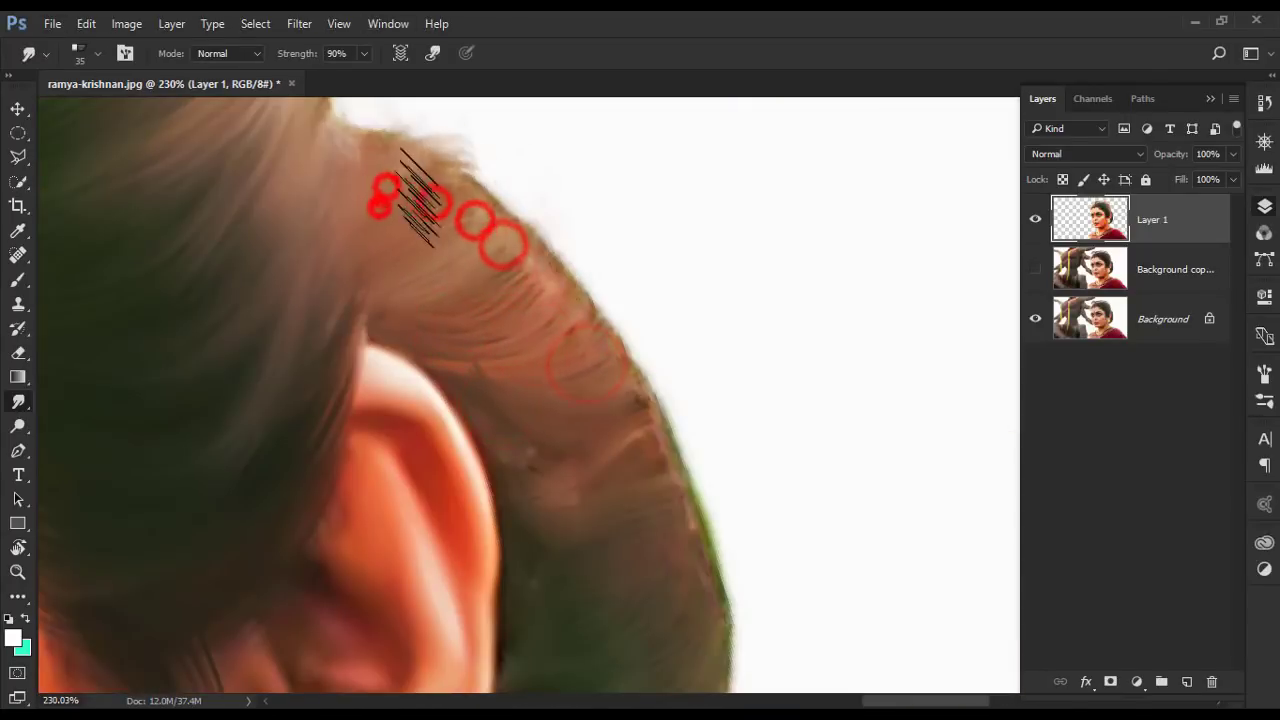
pyautogui.moveTo(580, 427); pyautogui.dragTo(518, 273)
pyautogui.moveTo(710, 670); pyautogui.dragTo(740, 470)
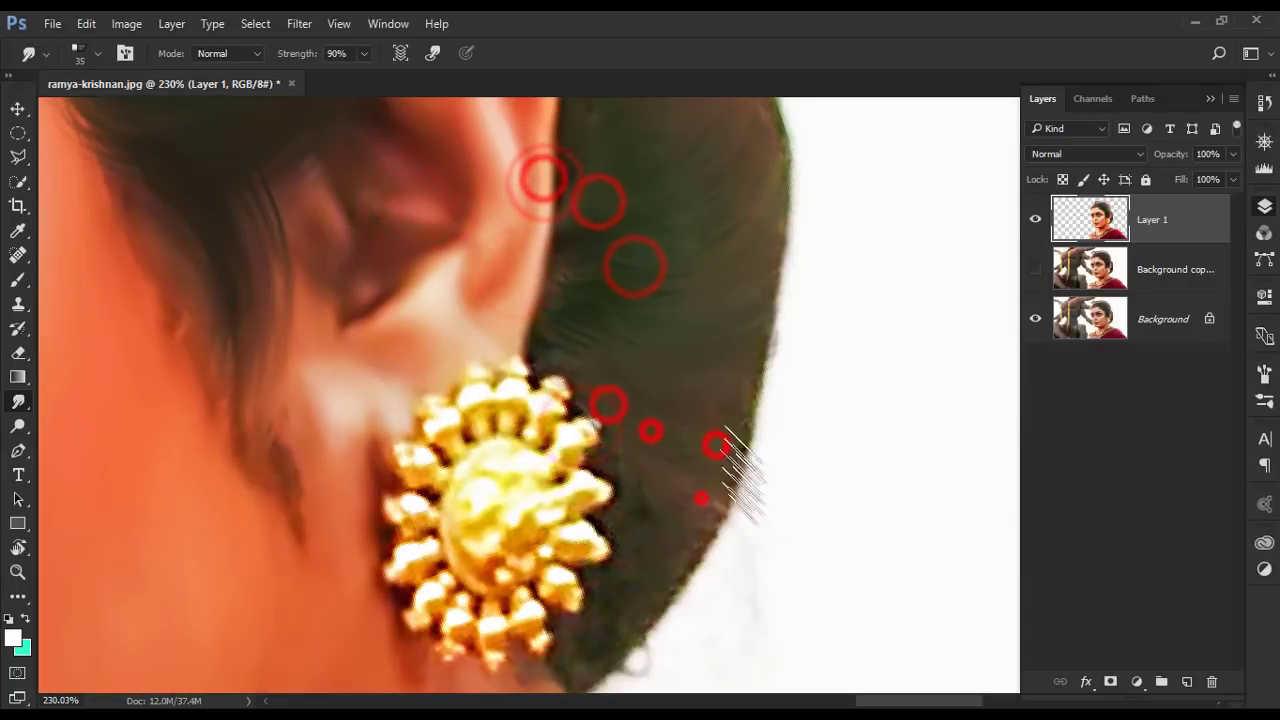
pyautogui.moveTo(675, 545)
pyautogui.mouseDown()
pyautogui.moveTo(700, 400)
pyautogui.moveTo(675, 545)
pyautogui.mouseUp()
# - Smudge the hair edge at a new angle, then reset the canvas rotation upright
pyautogui.scroll(3, 649, 413)
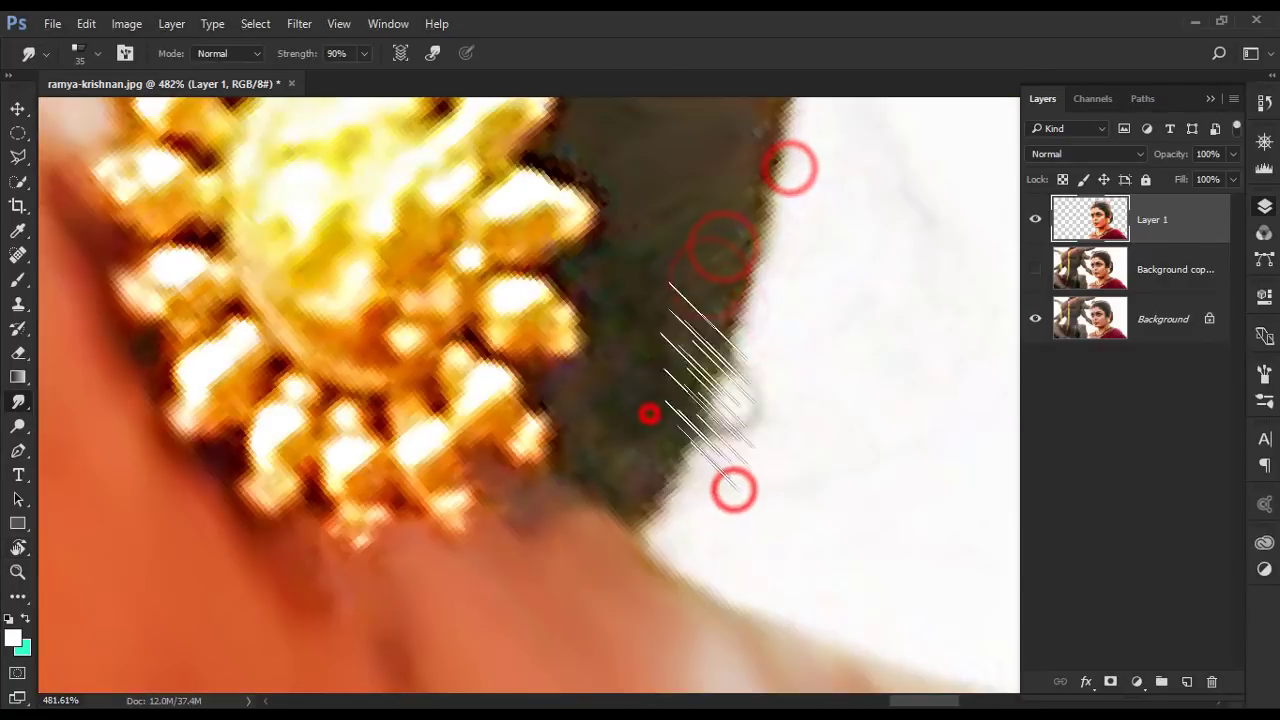
pyautogui.scroll(-2, 693, 285)
pyautogui.scroll(-2, 634, 400)
pyautogui.scroll(1, 525, 368)
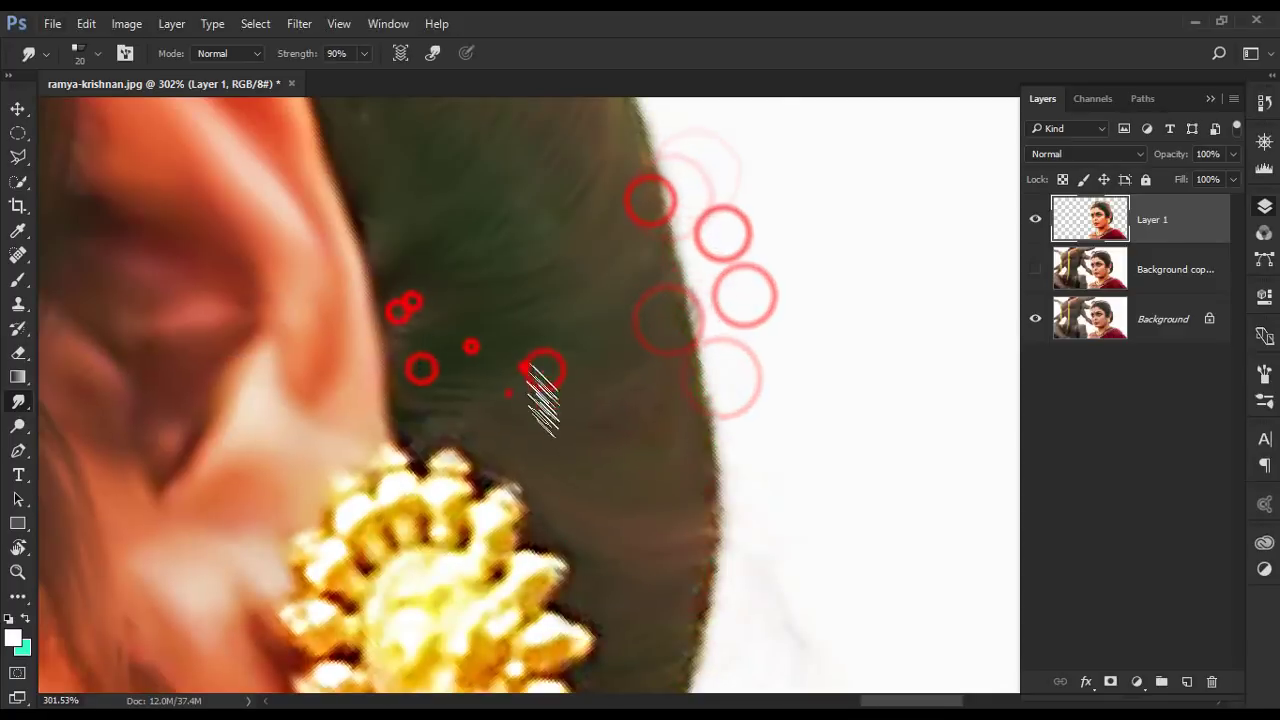
pyautogui.moveTo(509, 393); pyautogui.dragTo(428, 346)
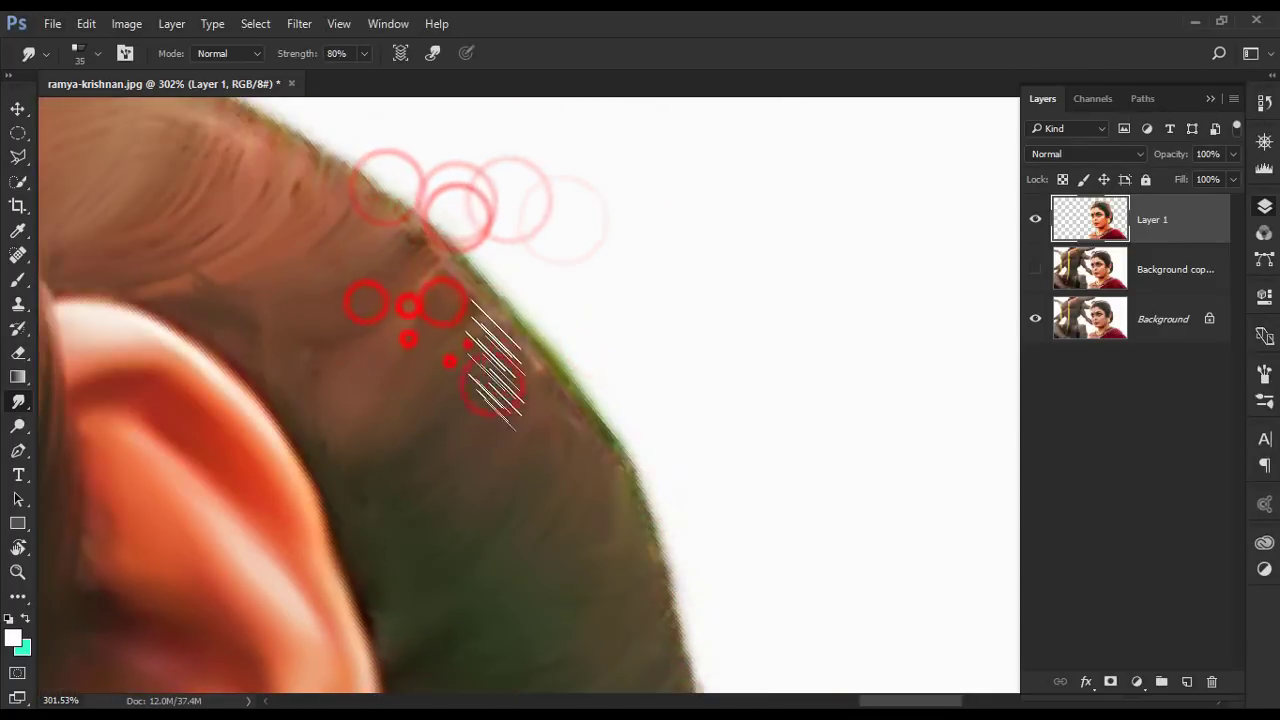
pyautogui.scroll(3, 470, 400)
pyautogui.scroll(-3, 195, 480)
pyautogui.scroll(-3, 509, 366)
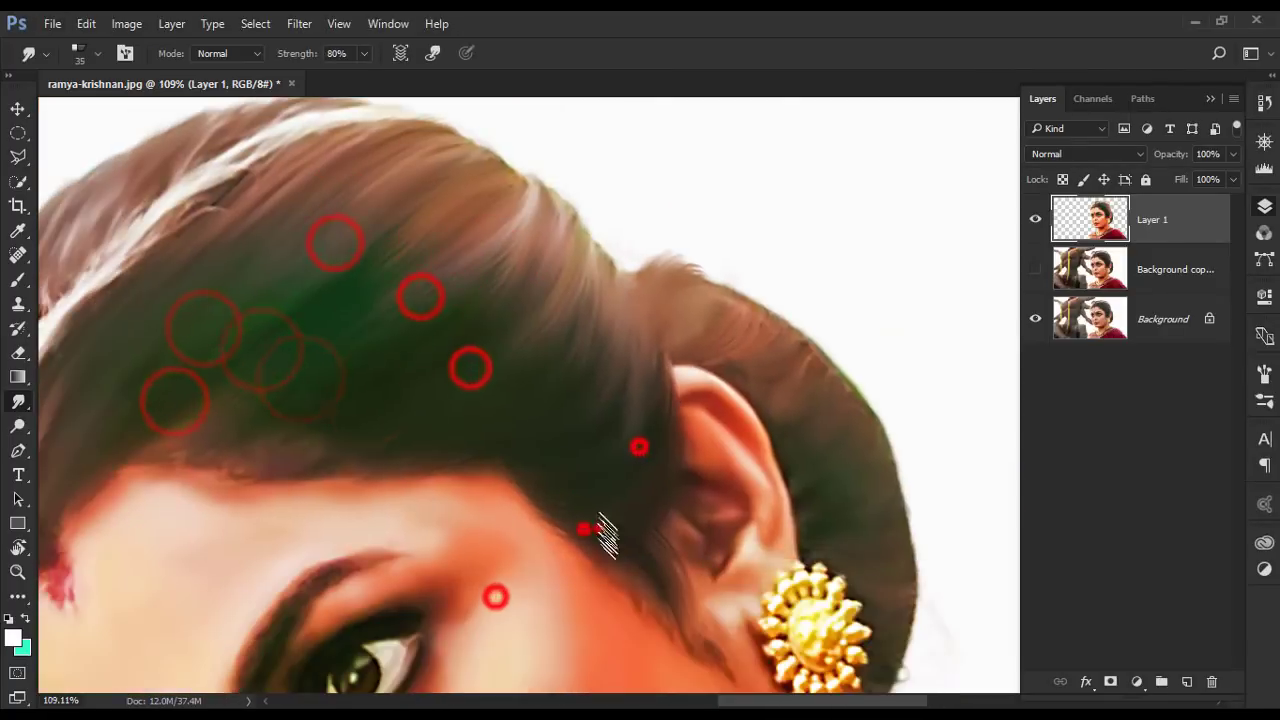
pyautogui.scroll(-2, 609, 491)
pyautogui.scroll(-2, 865, 430)
pyautogui.press('Escape')
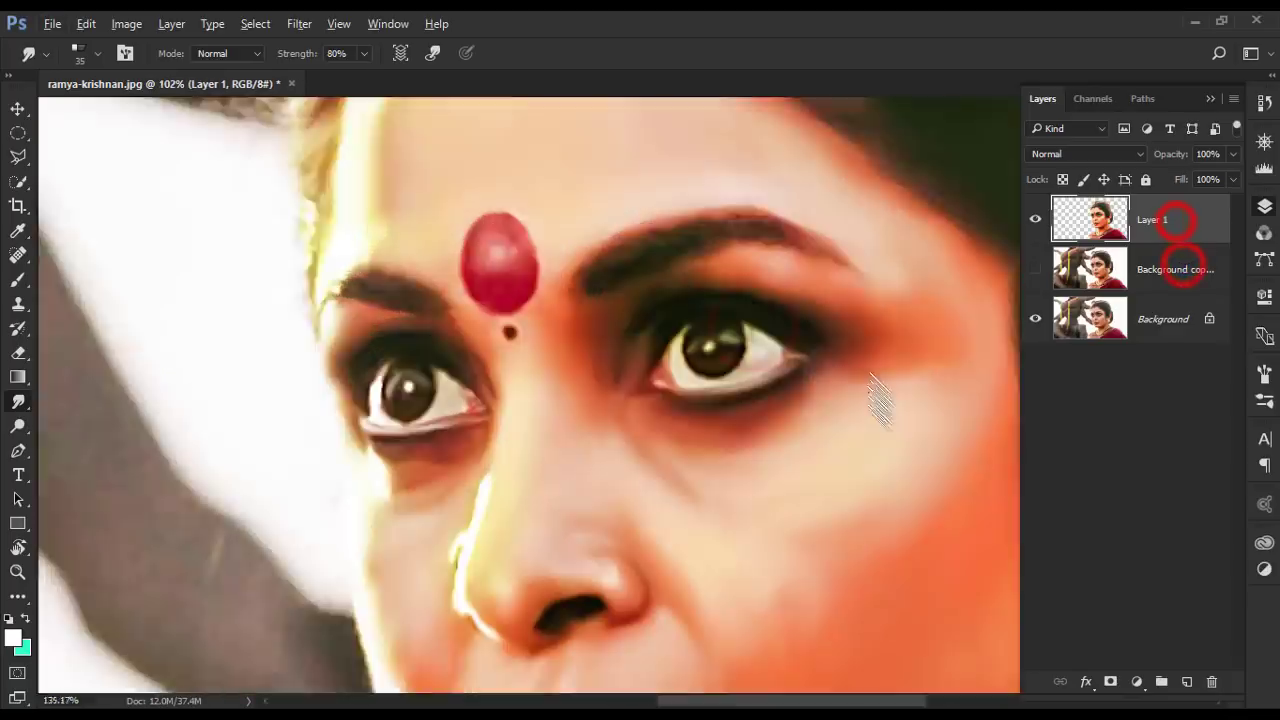
# - Zoom in and out to review the smudged hair along the top of the head
pyautogui.scroll(5, 756, 438)
pyautogui.scroll(-3, 700, 575)
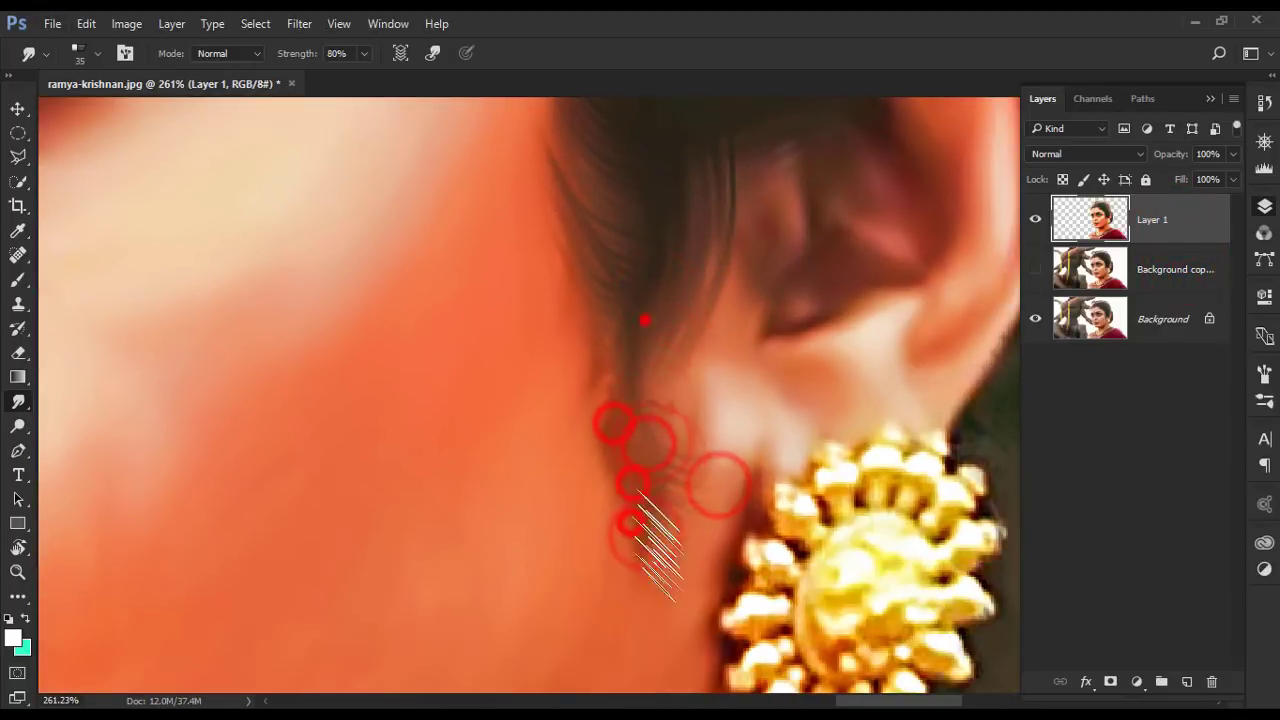
pyautogui.scroll(-2, 640, 420)
pyautogui.scroll(-3, 640, 420)
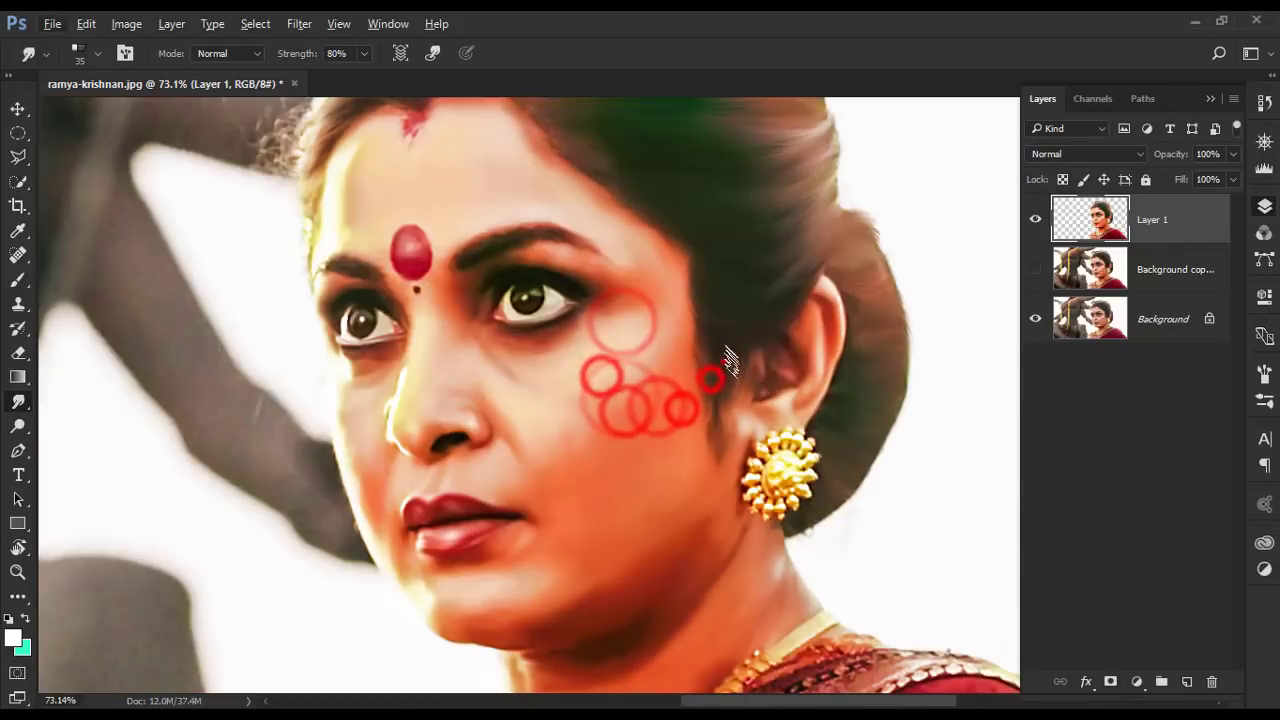
pyautogui.scroll(-2, 740, 330)
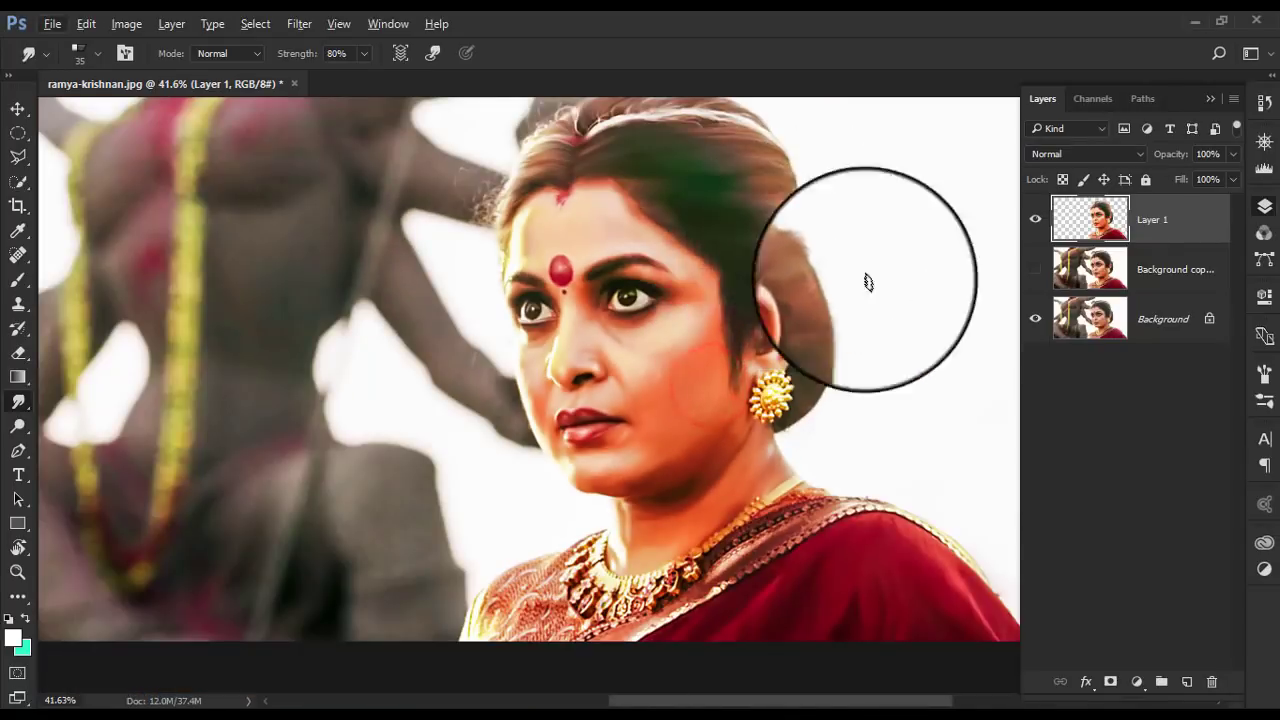
pyautogui.scroll(5, 800, 260)
pyautogui.scroll(3, 680, 320)
pyautogui.scroll(3, 475, 262)
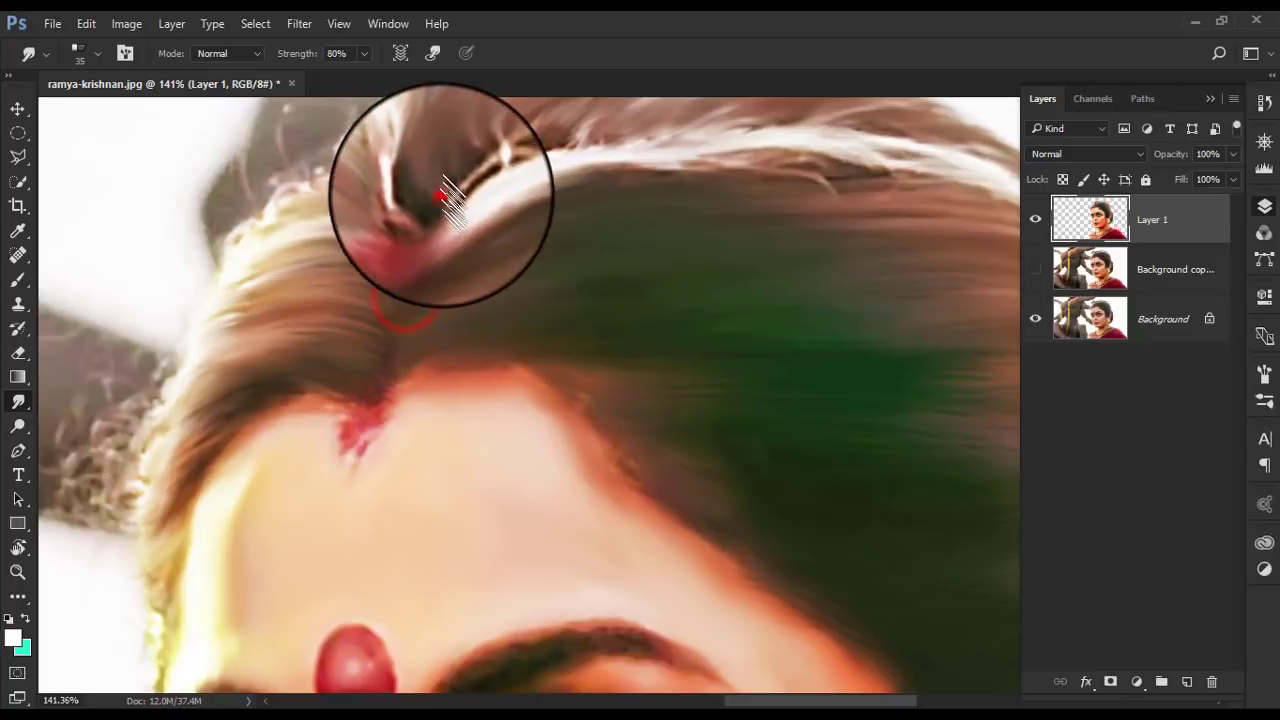
pyautogui.scroll(3, 900, 180)
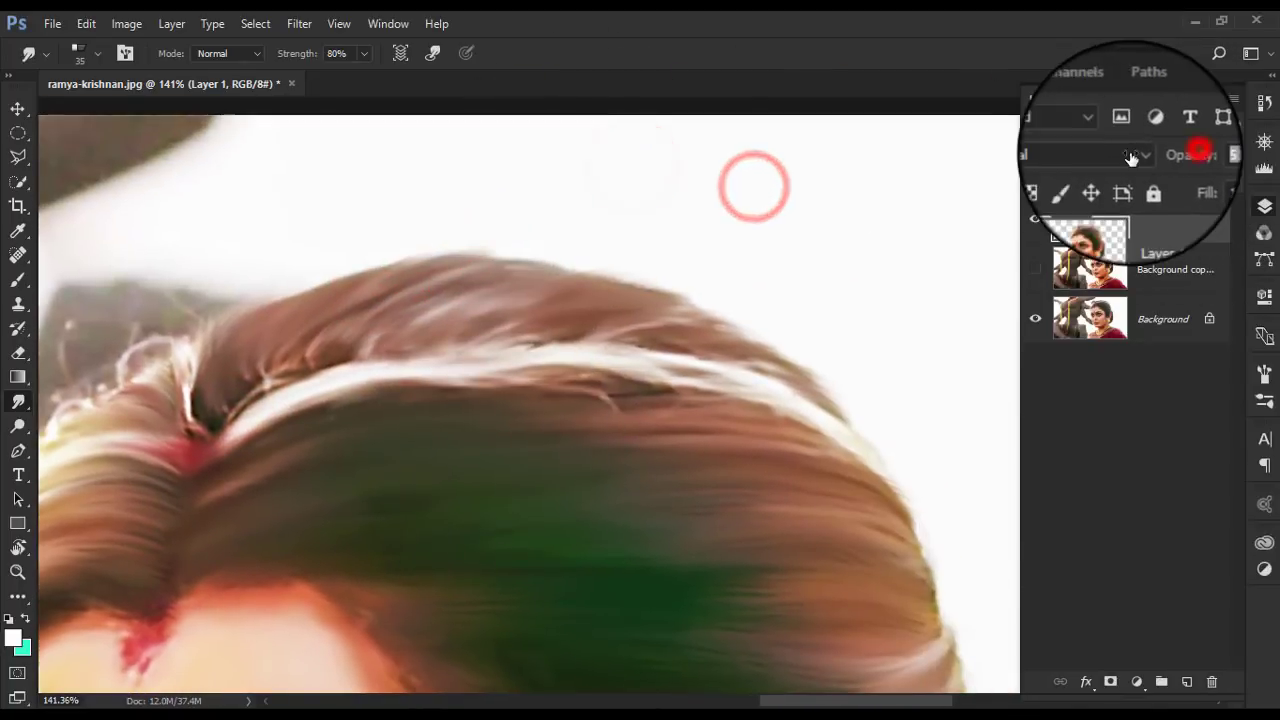
# - Lower Layer 1 opacity to 26% and switch to the Pen tool for vector paths
pyautogui.moveTo(1172, 154); pyautogui.dragTo(1120, 154)
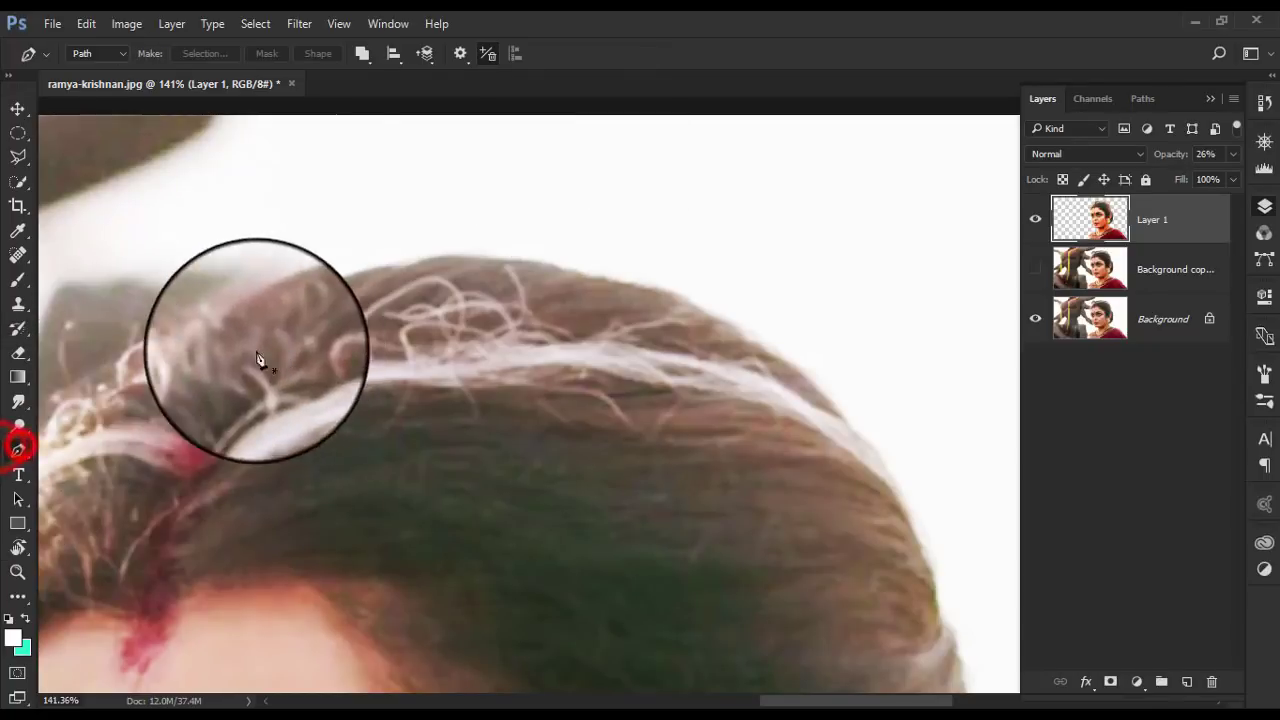
pyautogui.scroll(5, 257, 357)
pyautogui.rightClick(18, 450)
pyautogui.click(105, 475)
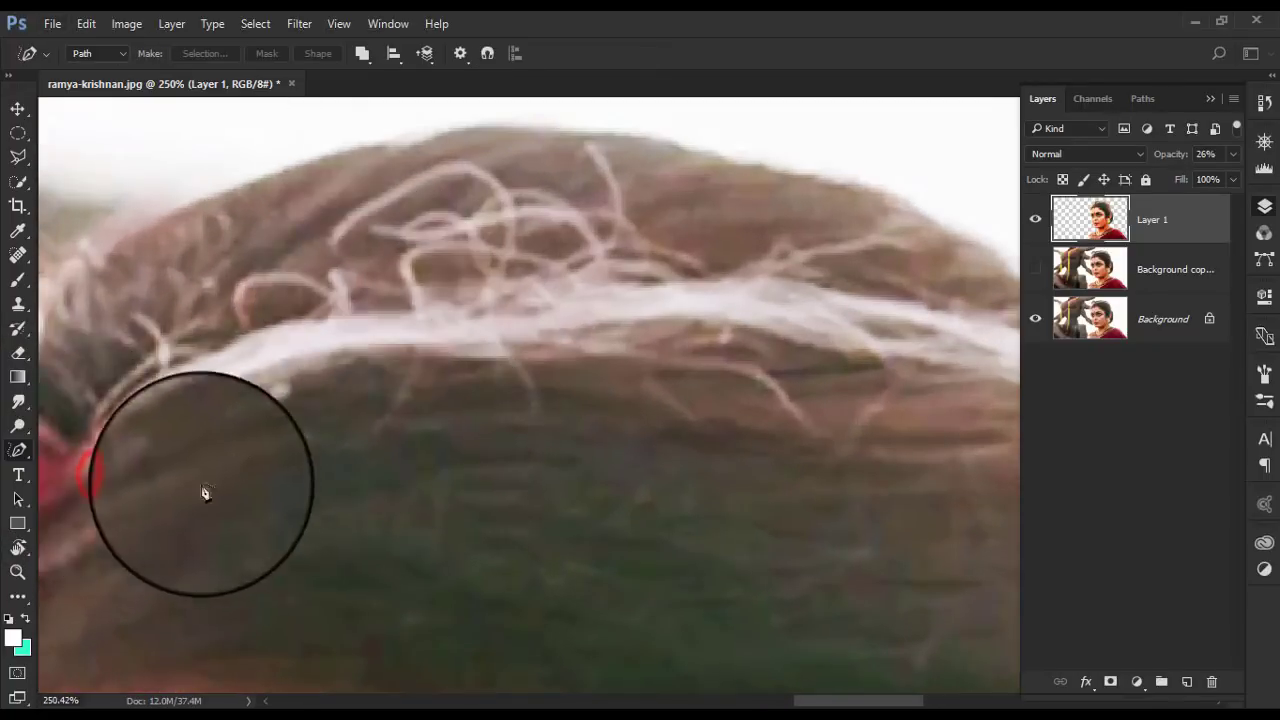
# - Trace a curved path along a stray hair strand arching over the crown
pyautogui.moveTo(203, 491); pyautogui.dragTo(366, 371)
pyautogui.click(330, 388)
pyautogui.click(412, 340)
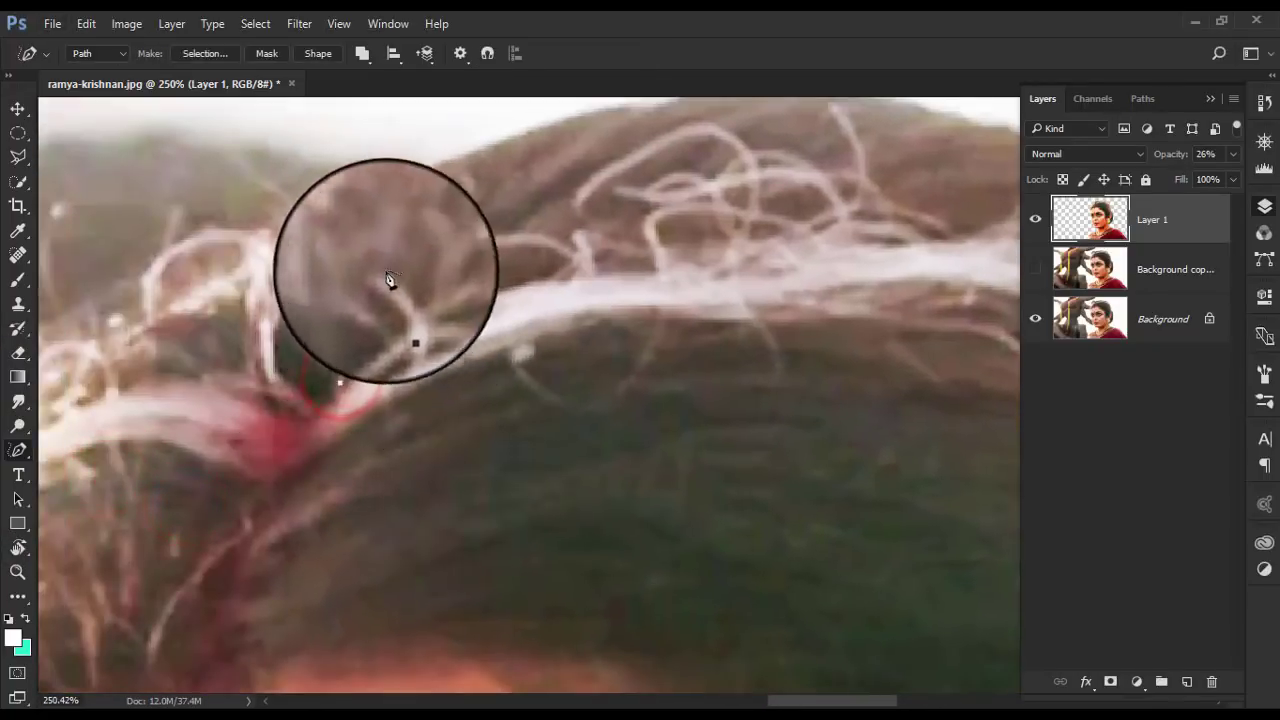
pyautogui.click(371, 246)
pyautogui.click(487, 298)
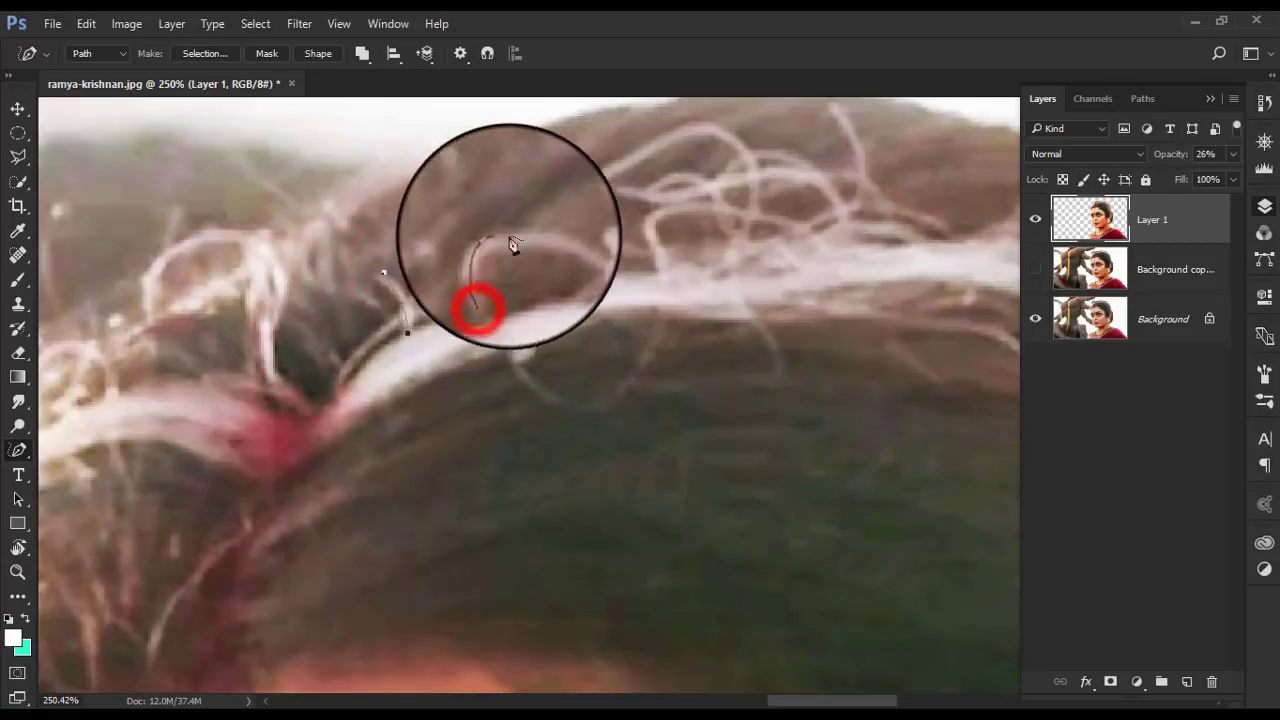
pyautogui.click(588, 282)
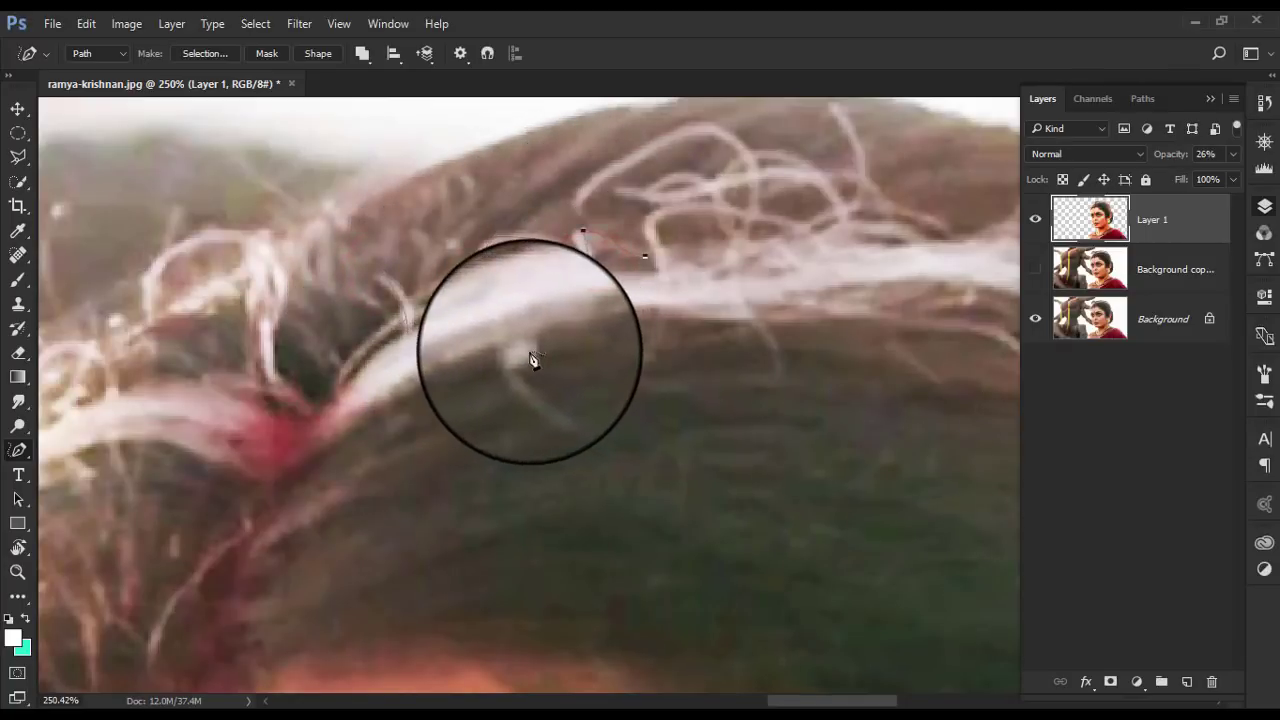
pyautogui.moveTo(527, 354); pyautogui.dragTo(554, 406)
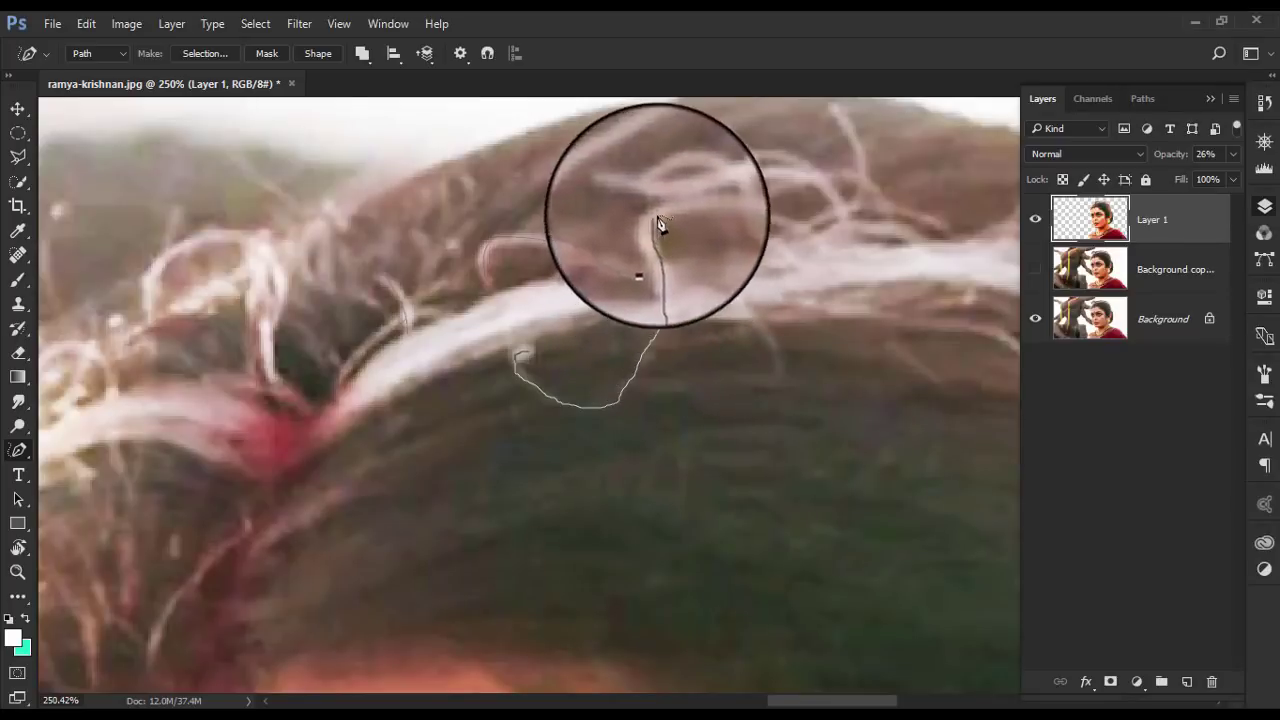
pyautogui.moveTo(660, 221); pyautogui.dragTo(845, 224)
pyautogui.moveTo(734, 226); pyautogui.dragTo(749, 309)
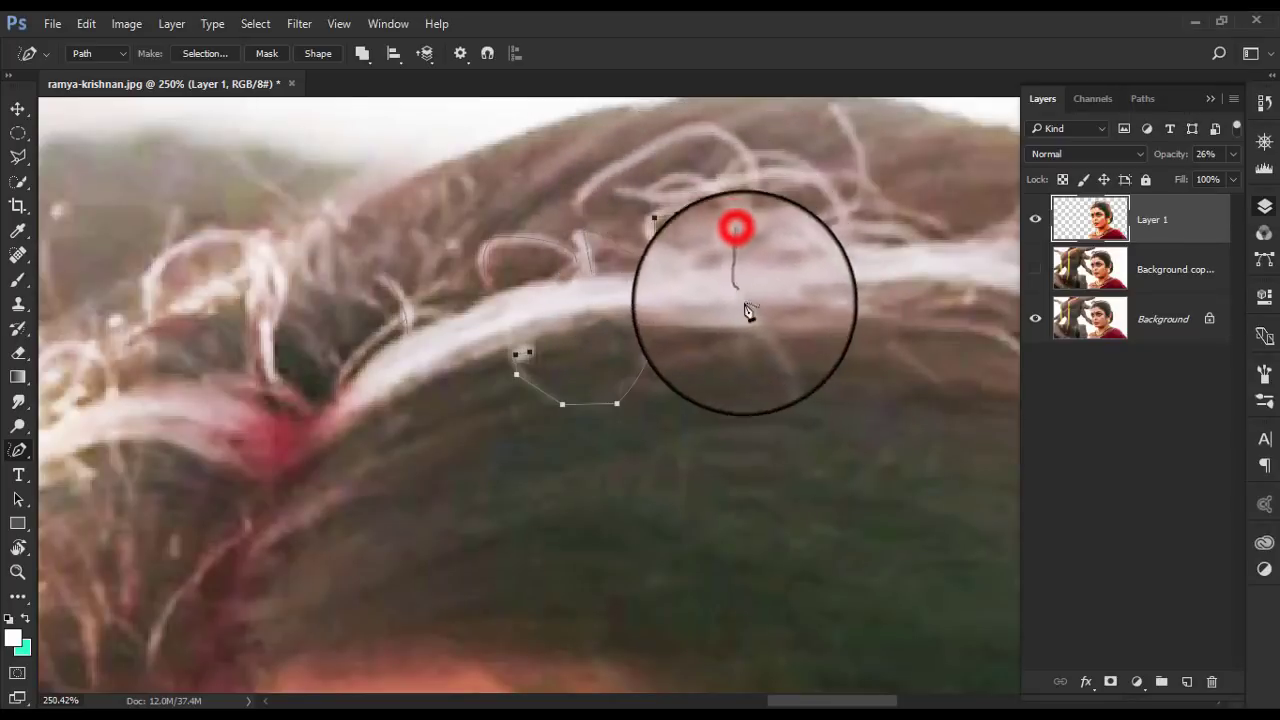
pyautogui.scroll(3, 786, 366)
pyautogui.click(780, 358)
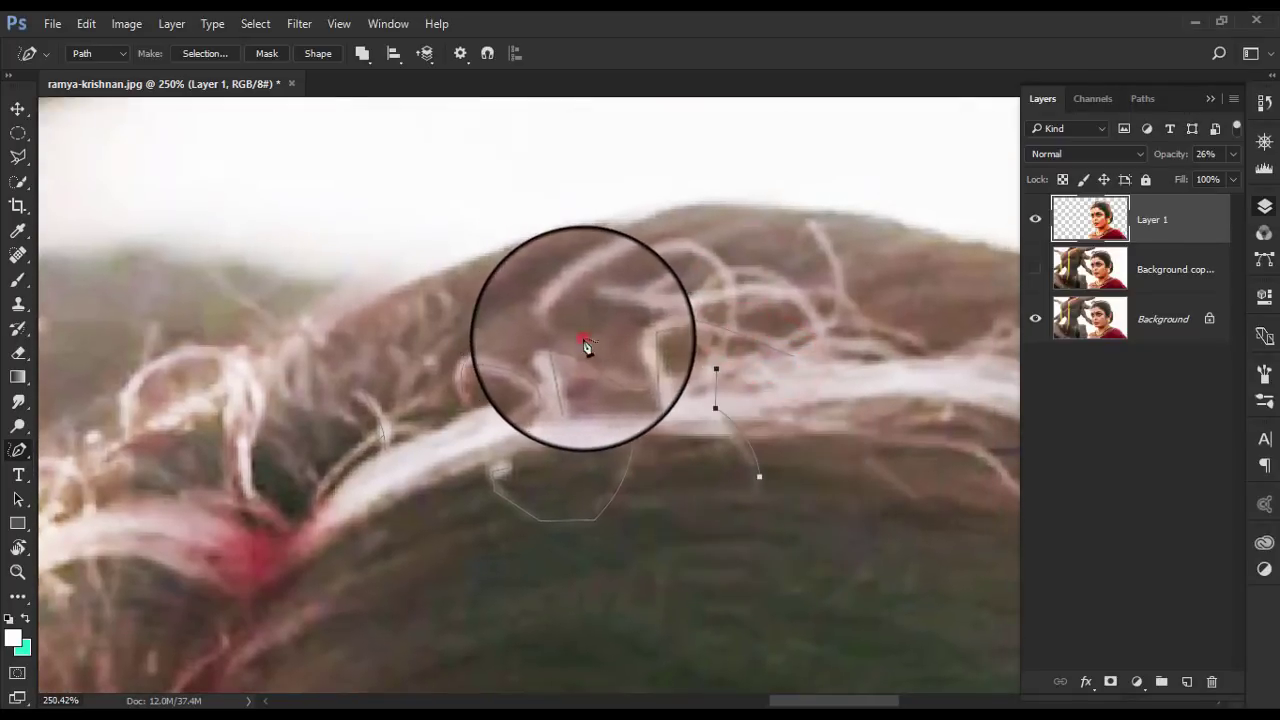
pyautogui.moveTo(587, 346); pyautogui.dragTo(714, 263)
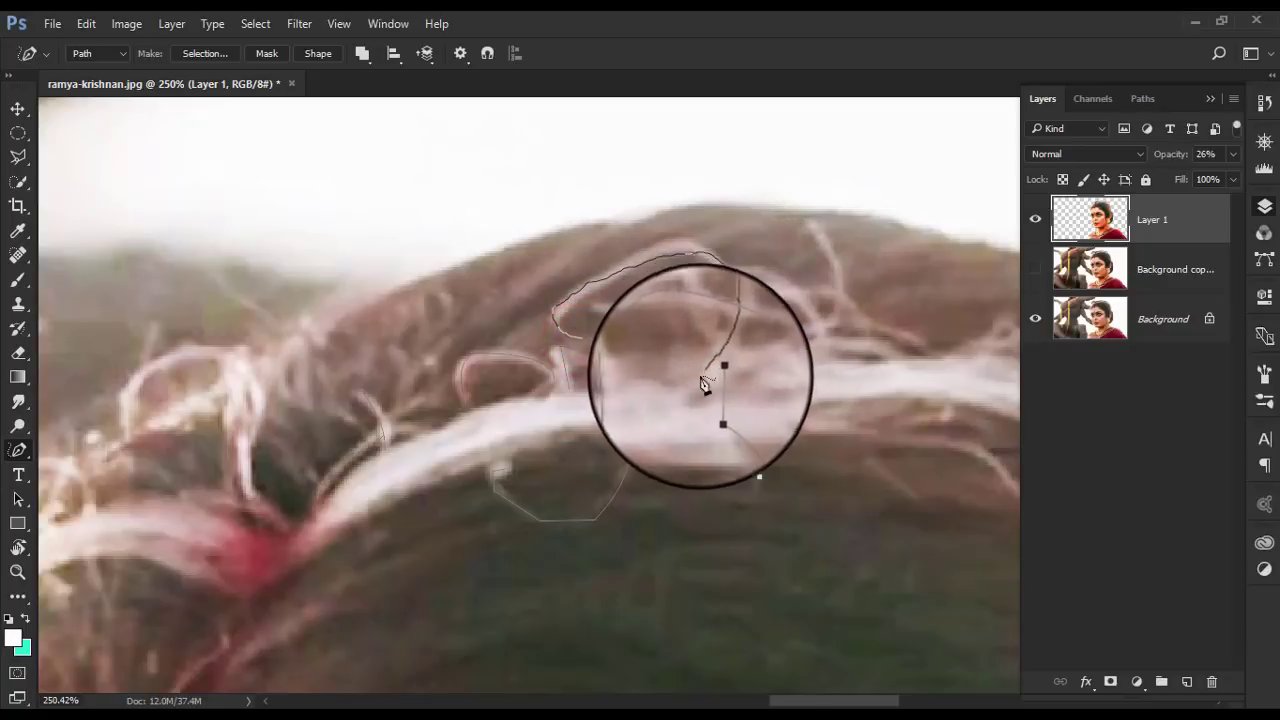
# - Trace several more curved strand paths across the top of the hair
pyautogui.moveTo(851, 429)
pyautogui.mouseDown()
pyautogui.moveTo(677, 403)
pyautogui.moveTo(786, 463)
pyautogui.mouseUp()
pyautogui.click(502, 360)
pyautogui.moveTo(776, 354); pyautogui.dragTo(661, 539)
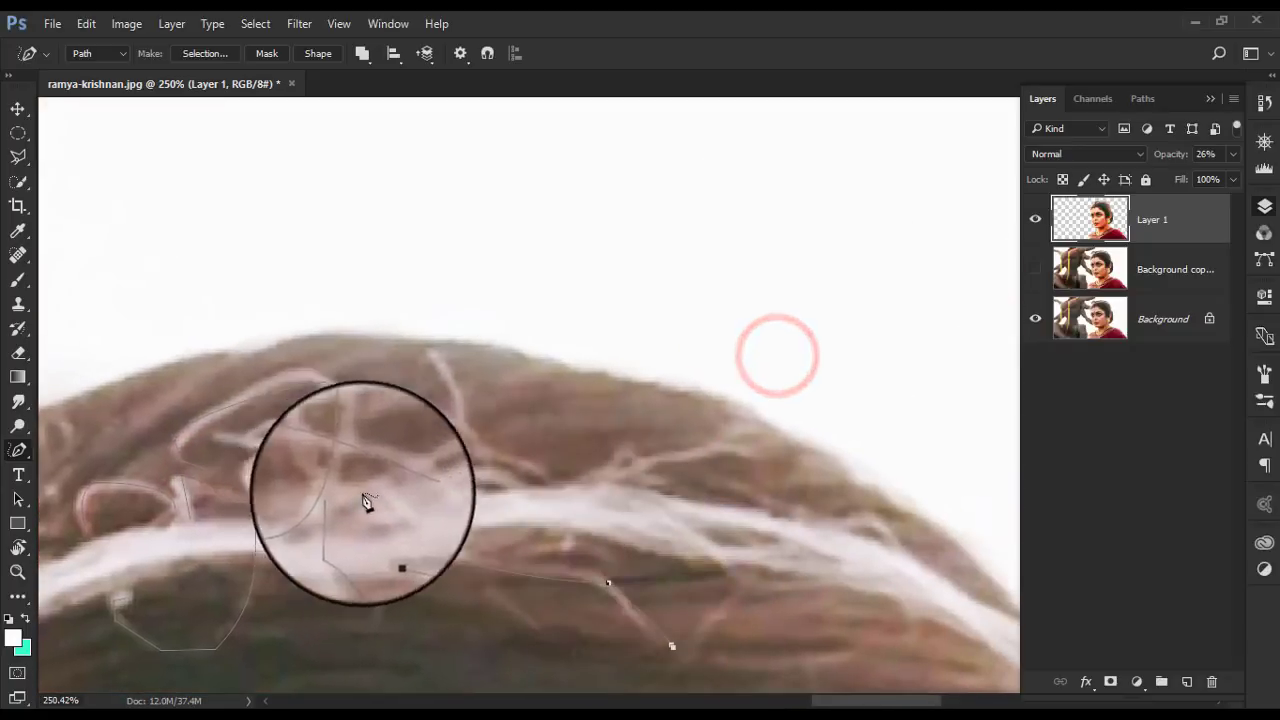
pyautogui.moveTo(212, 436); pyautogui.dragTo(286, 449)
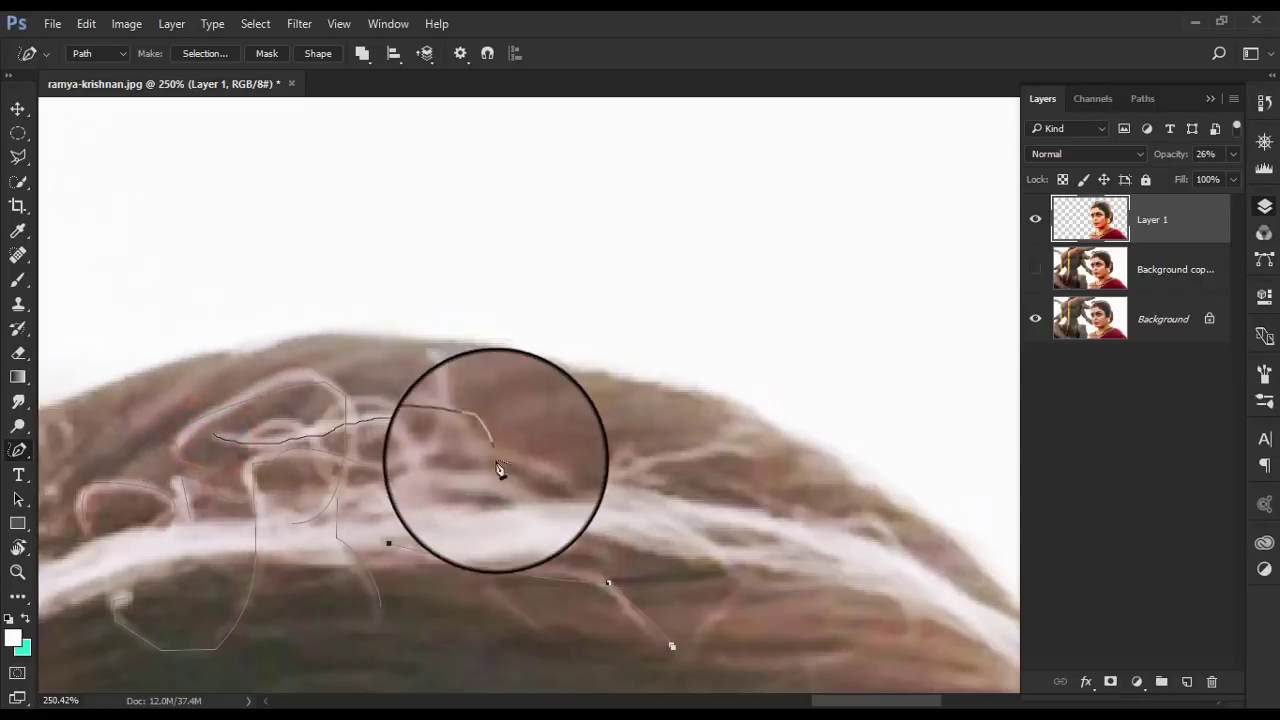
pyautogui.moveTo(420, 485); pyautogui.dragTo(468, 470)
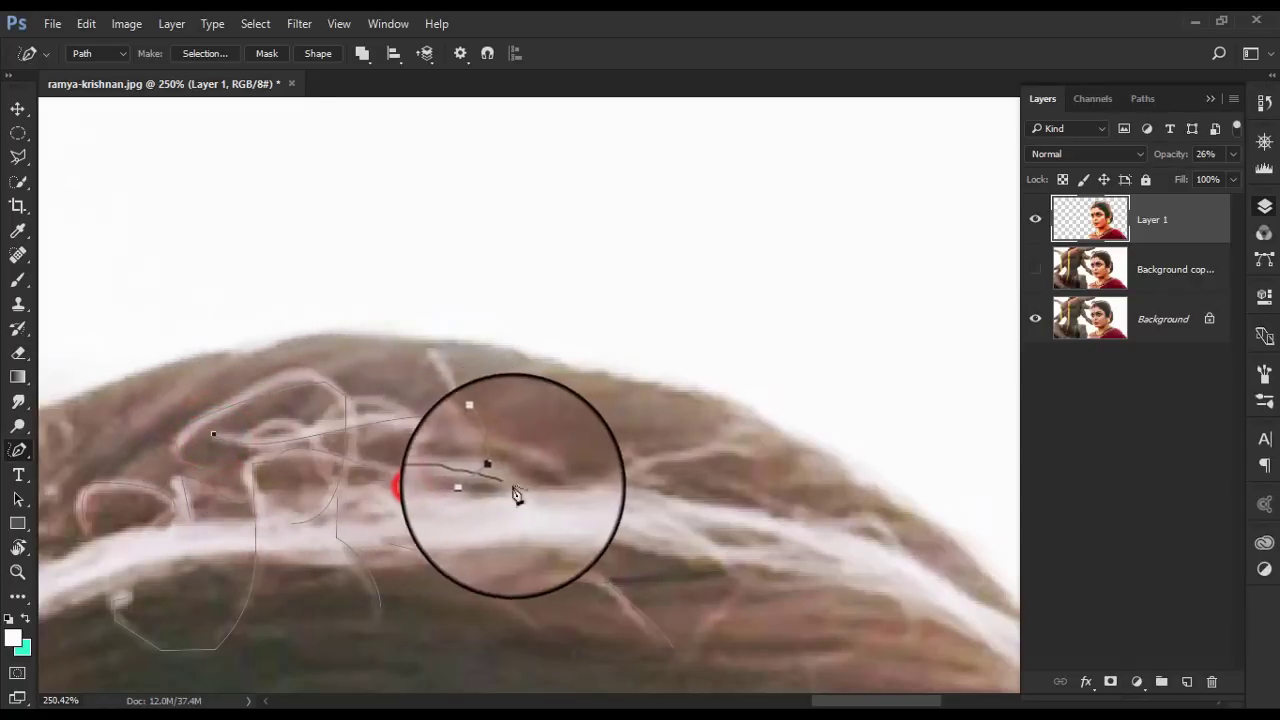
pyautogui.click(445, 485)
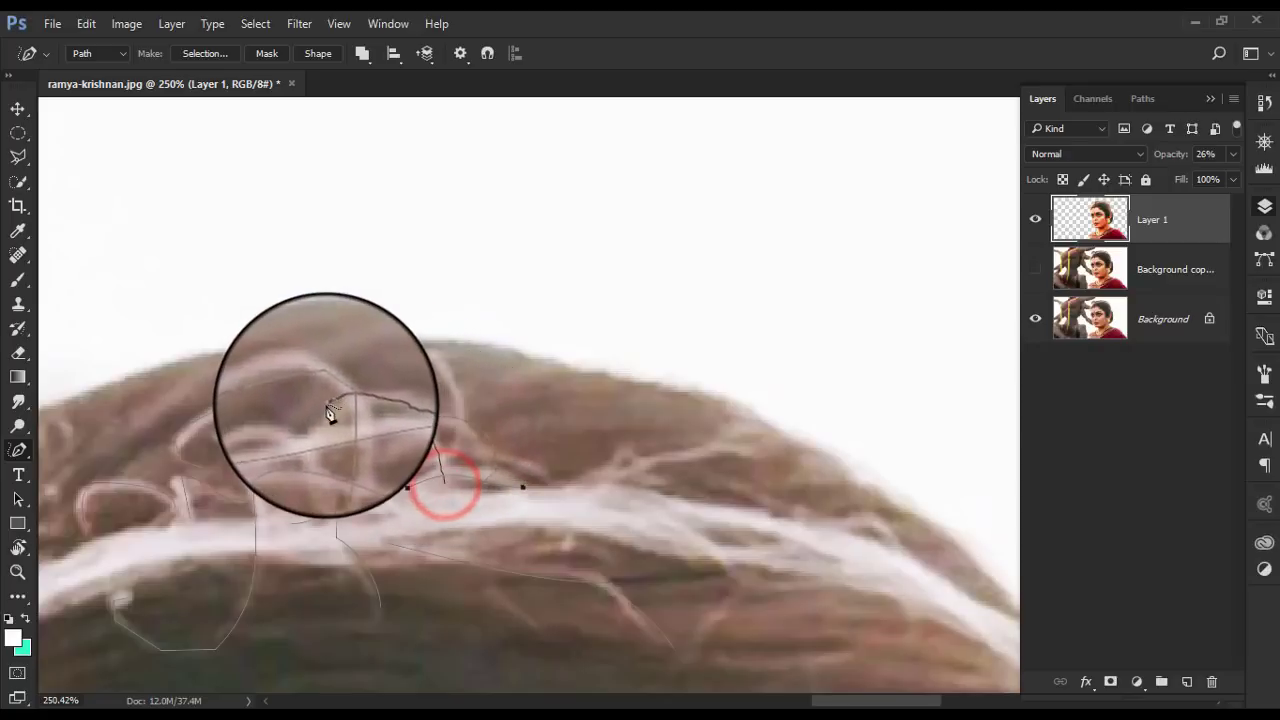
pyautogui.moveTo(449, 468)
pyautogui.mouseDown()
pyautogui.moveTo(458, 434)
pyautogui.moveTo(443, 366)
pyautogui.mouseUp()
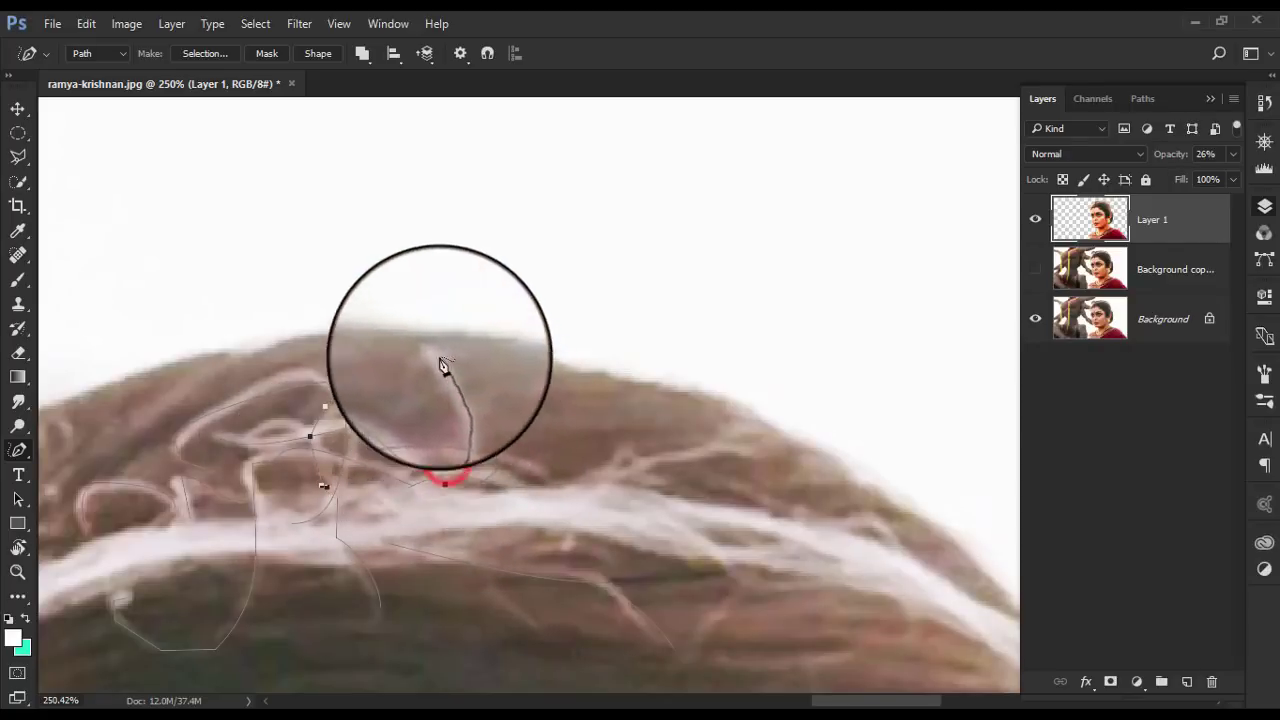
pyautogui.click(549, 503)
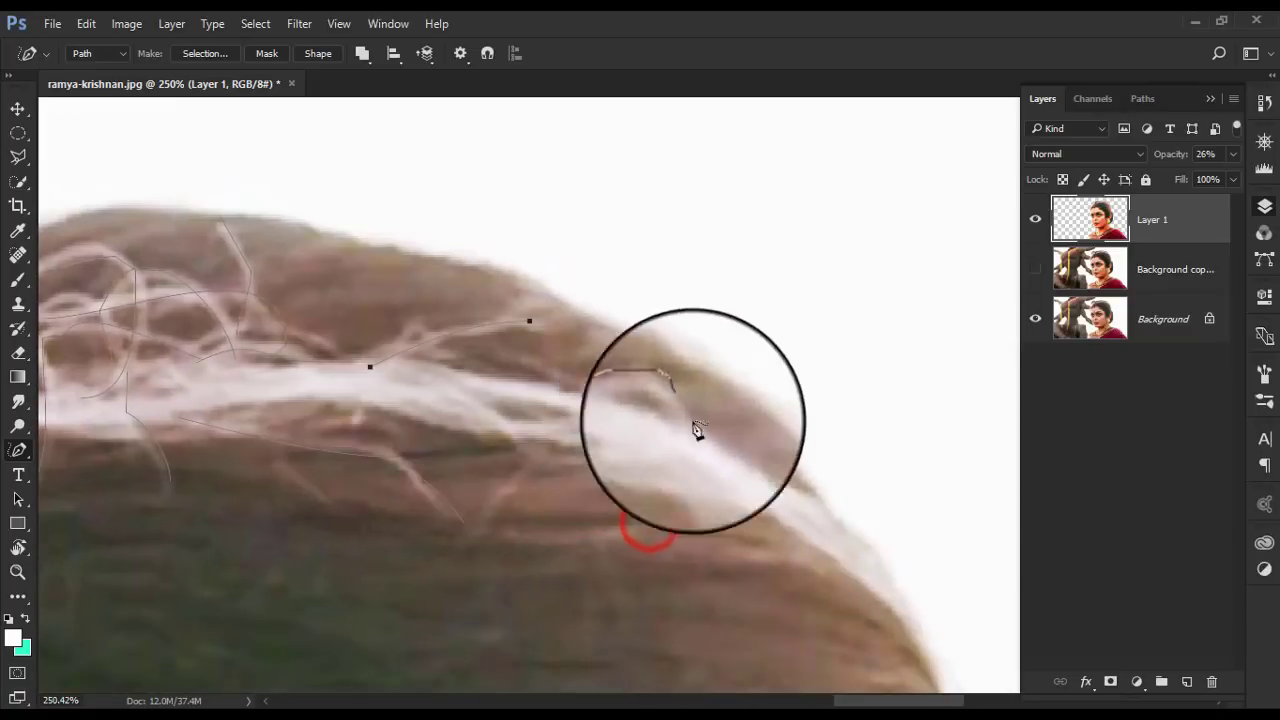
pyautogui.click(606, 403)
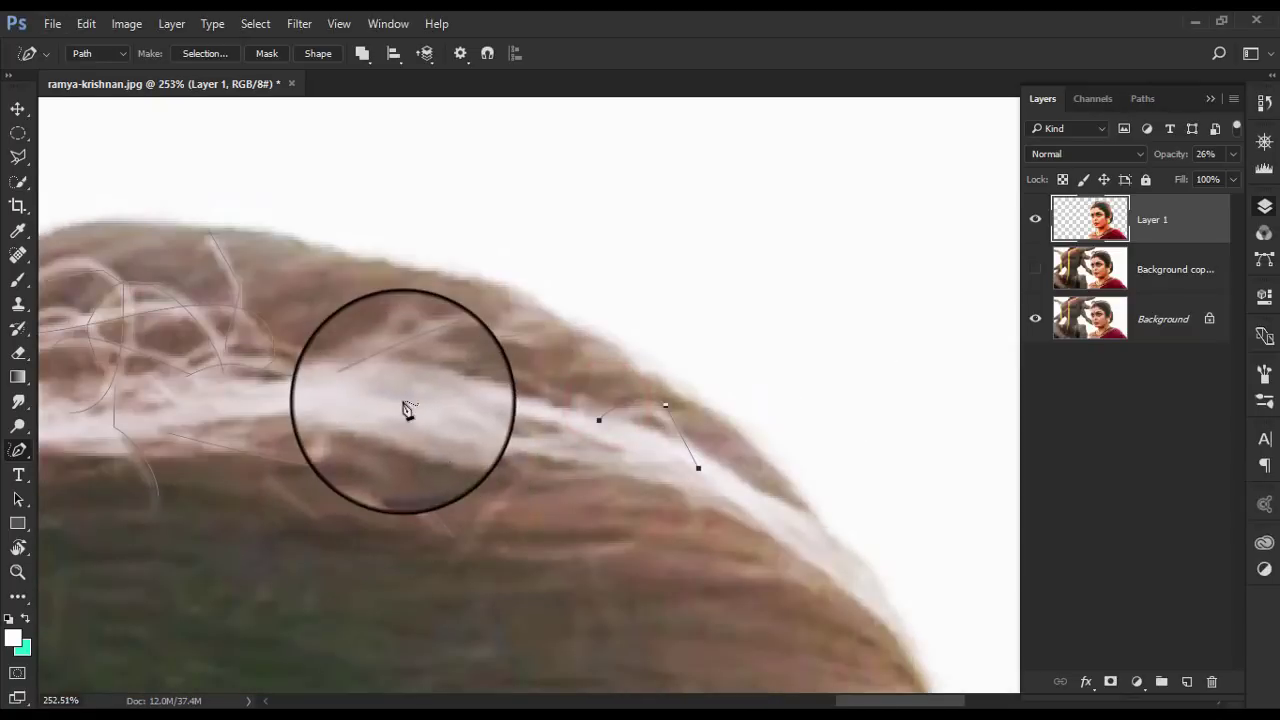
pyautogui.moveTo(401, 401); pyautogui.dragTo(519, 467)
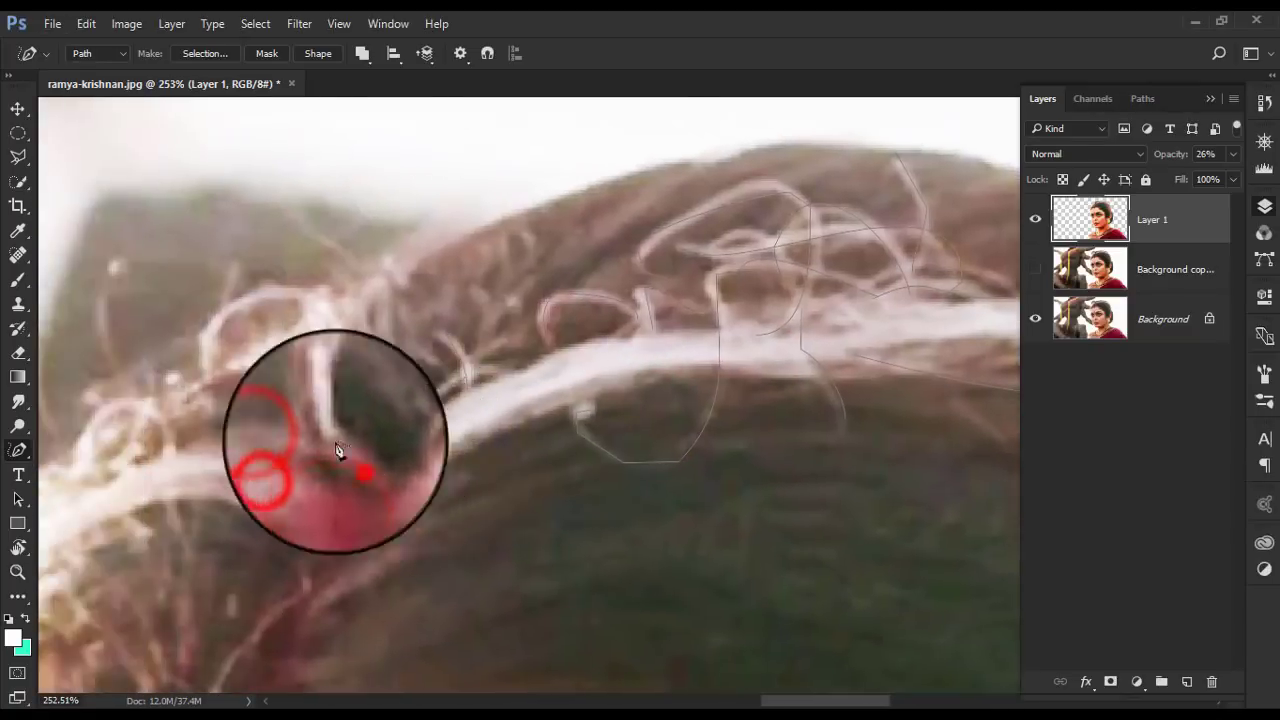
pyautogui.moveTo(355, 462)
pyautogui.mouseDown()
pyautogui.moveTo(298, 298)
pyautogui.moveTo(356, 318)
pyautogui.mouseUp()
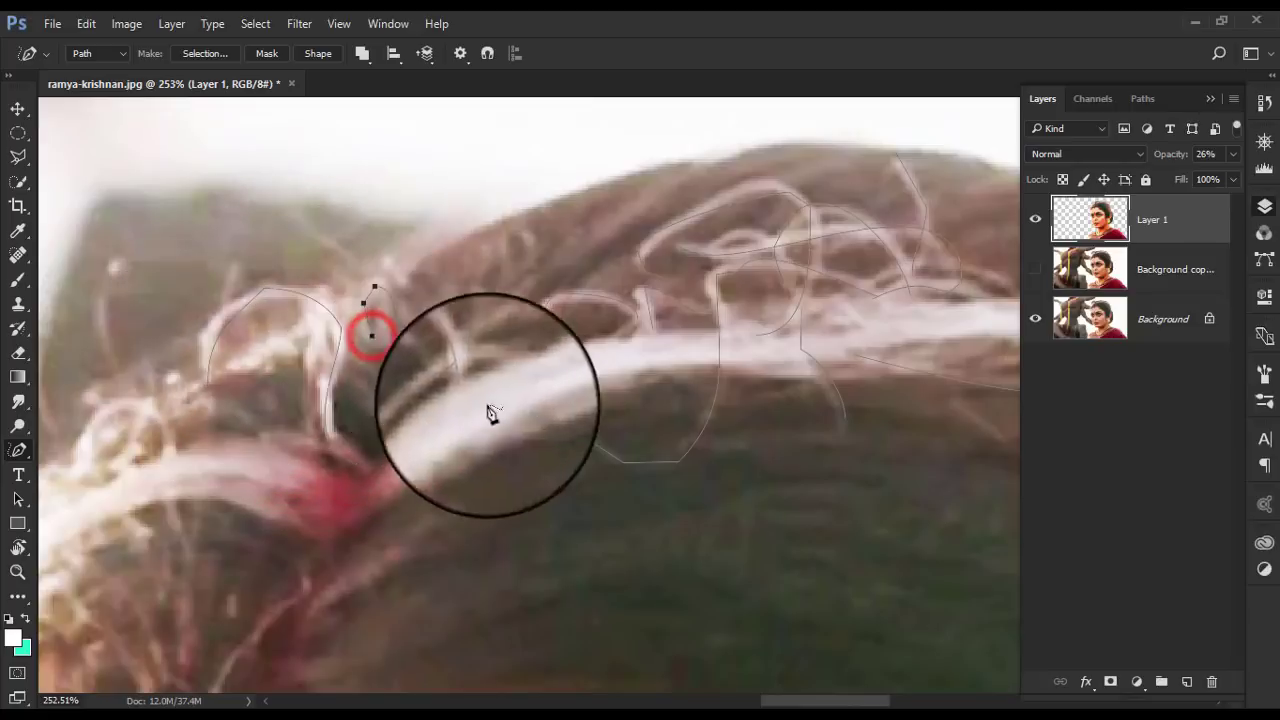
# - Trace a path down the head's right edge, then pan back to the whole portrait
pyautogui.scroll(-3, 481, 352)
pyautogui.scroll(2, 606, 409)
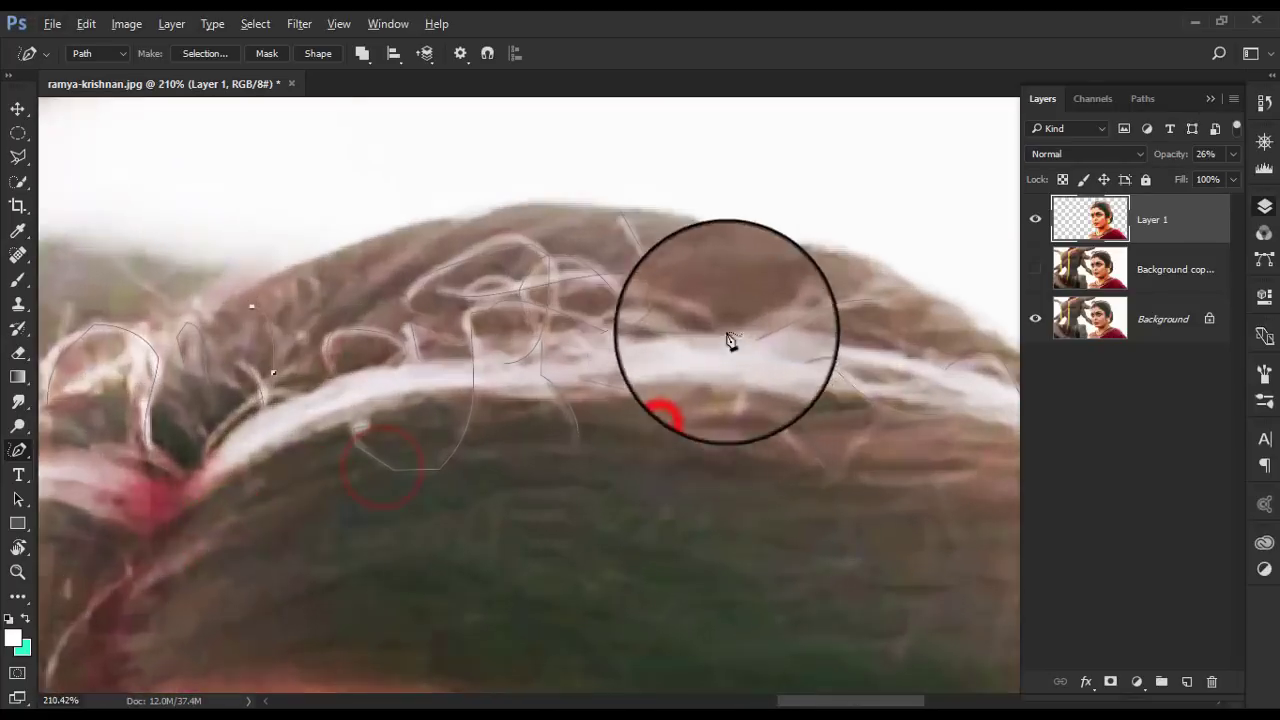
pyautogui.click(477, 371)
pyautogui.click(620, 423)
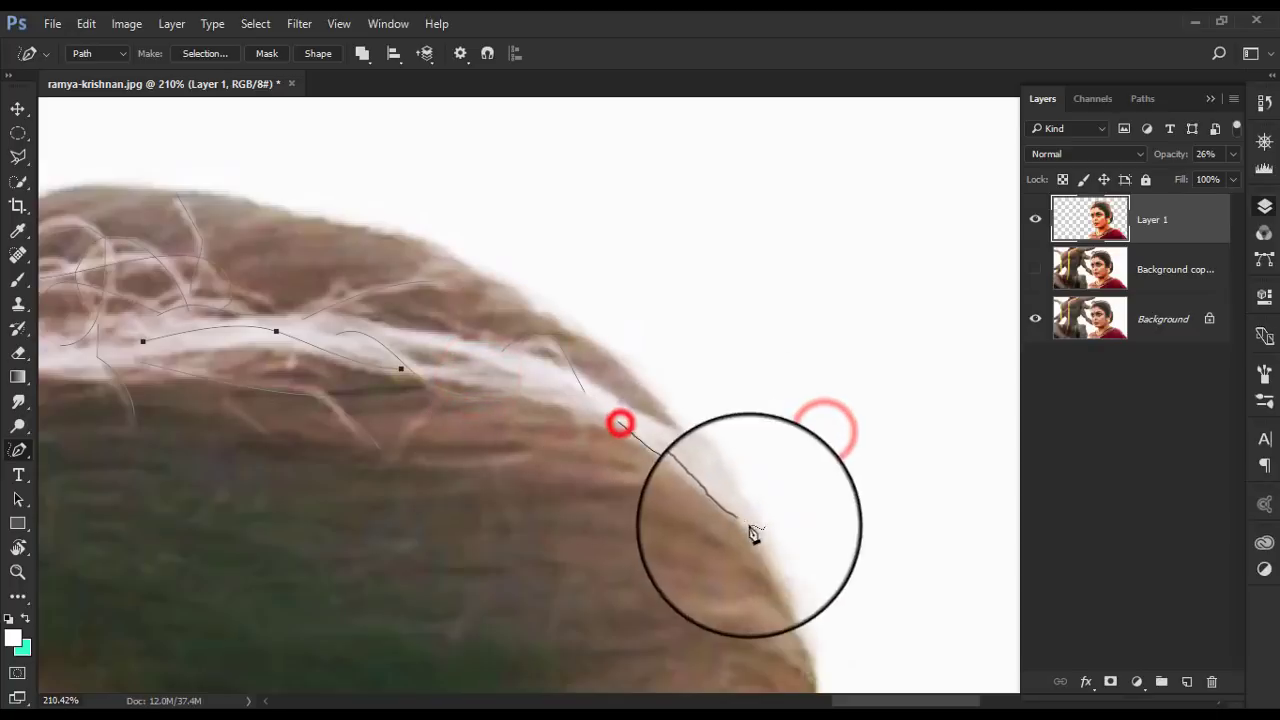
pyautogui.click(752, 527)
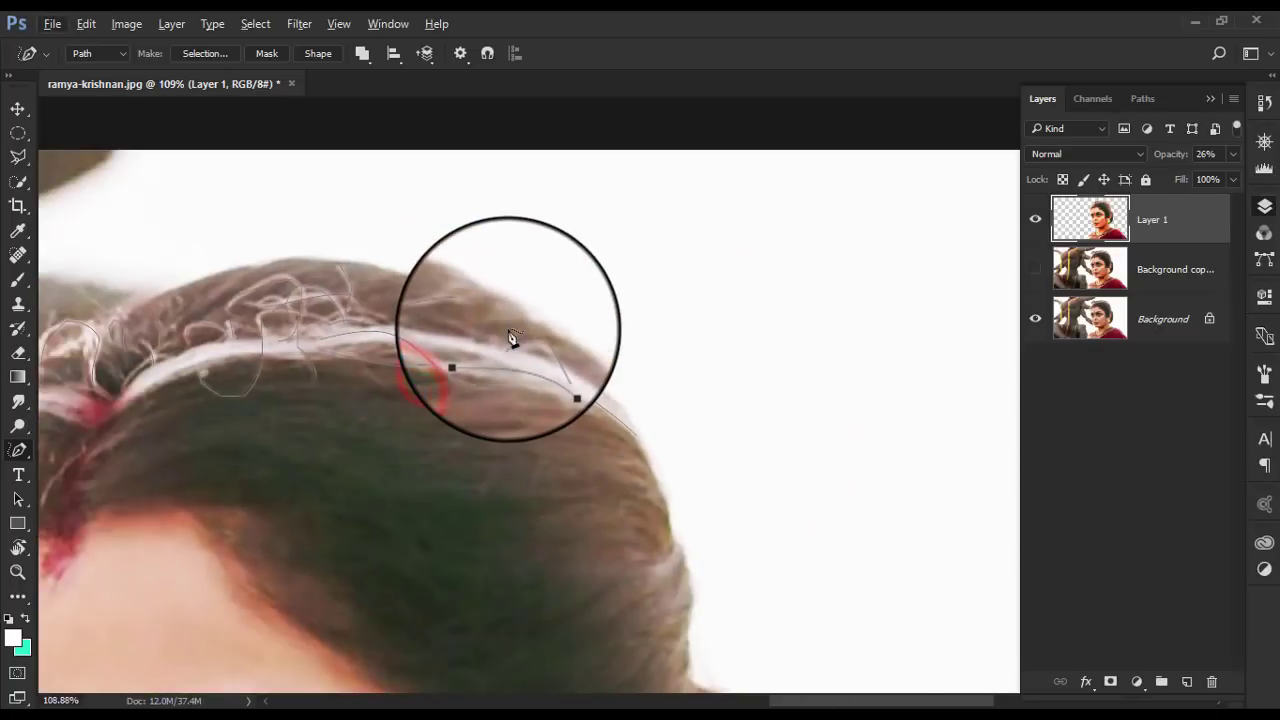
pyautogui.moveTo(452, 375); pyautogui.dragTo(423, 454)
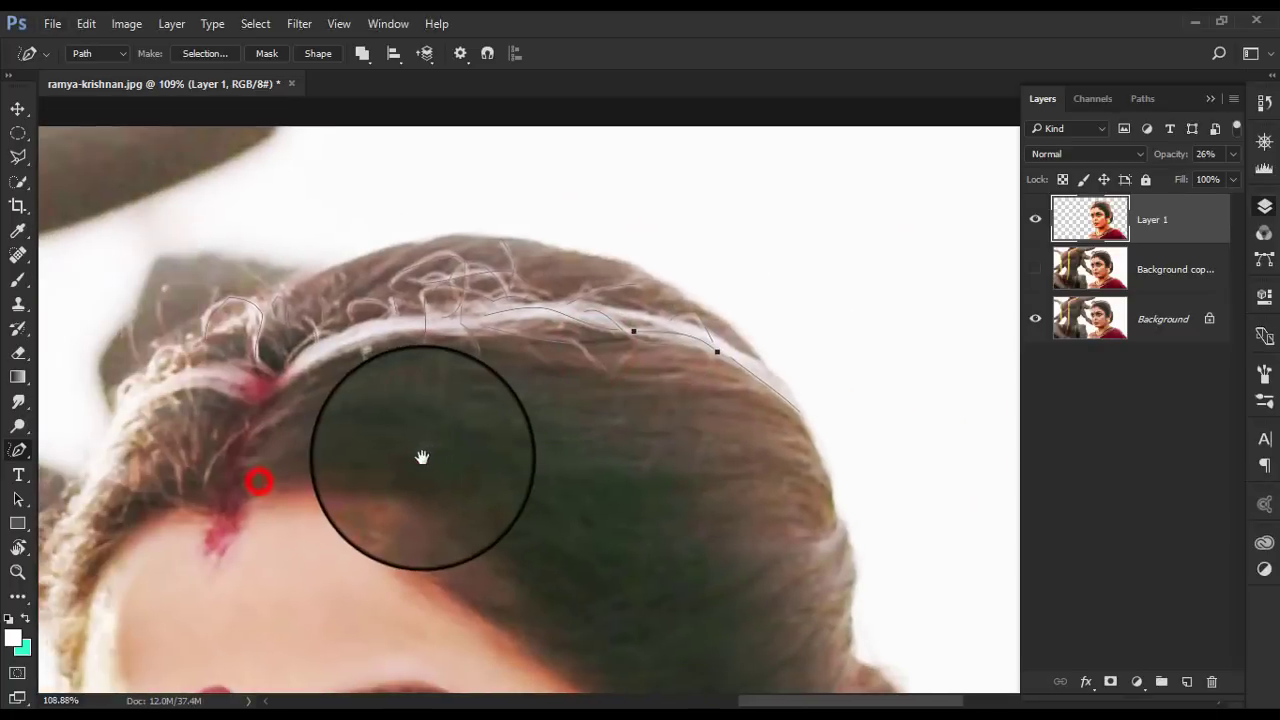
pyautogui.scroll(-1, 361, 508)
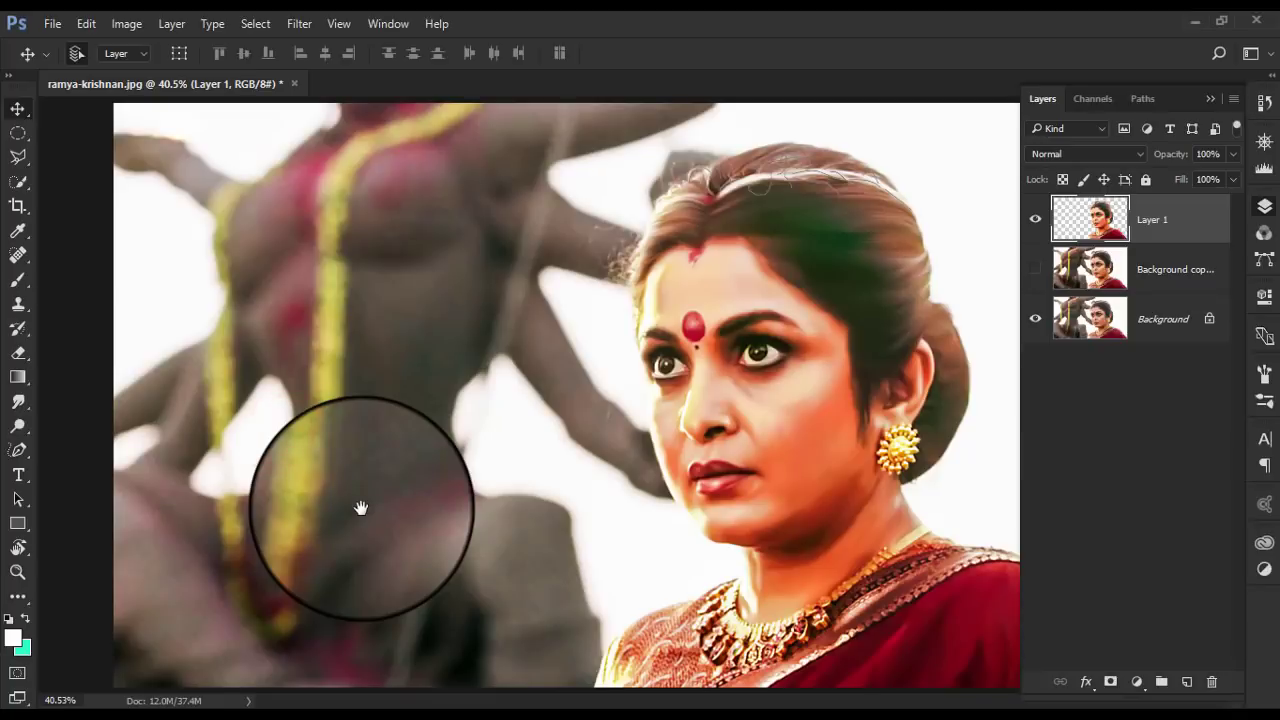
# - Pick the Smudge tool and raise its strength to 100%
pyautogui.click(18, 401)
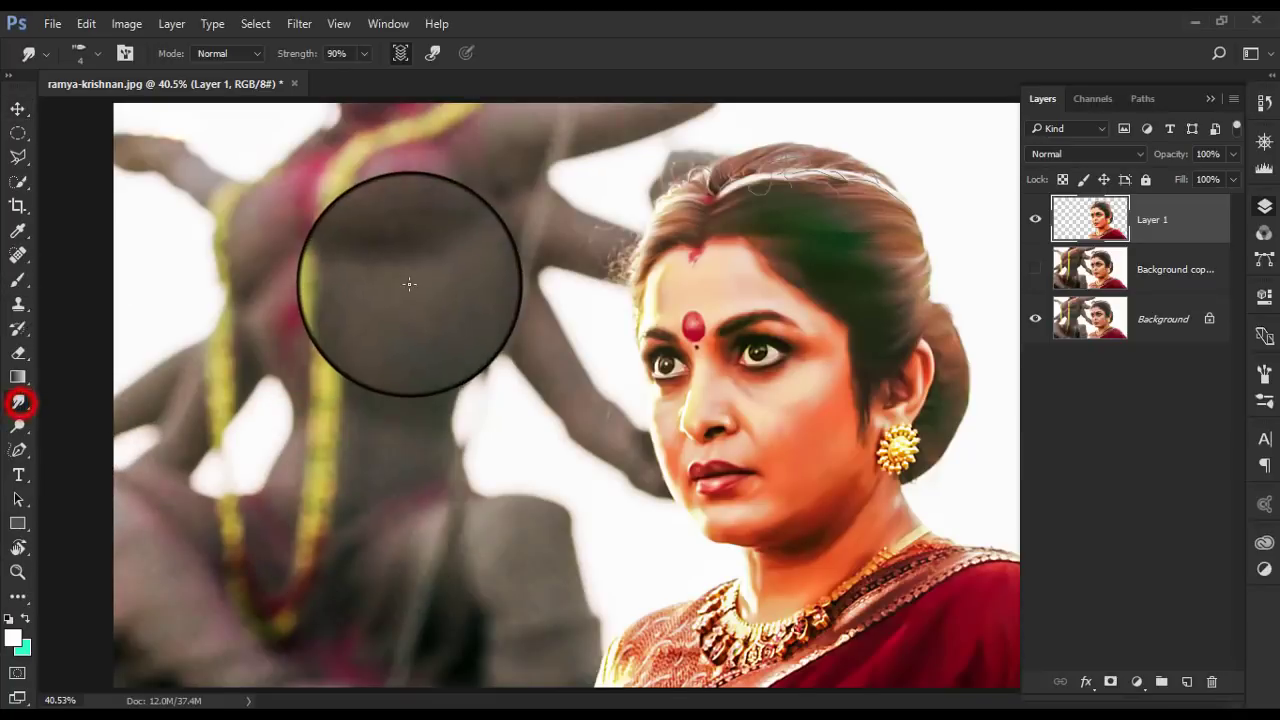
pyautogui.rightClick(418, 190)
pyautogui.click(364, 53)
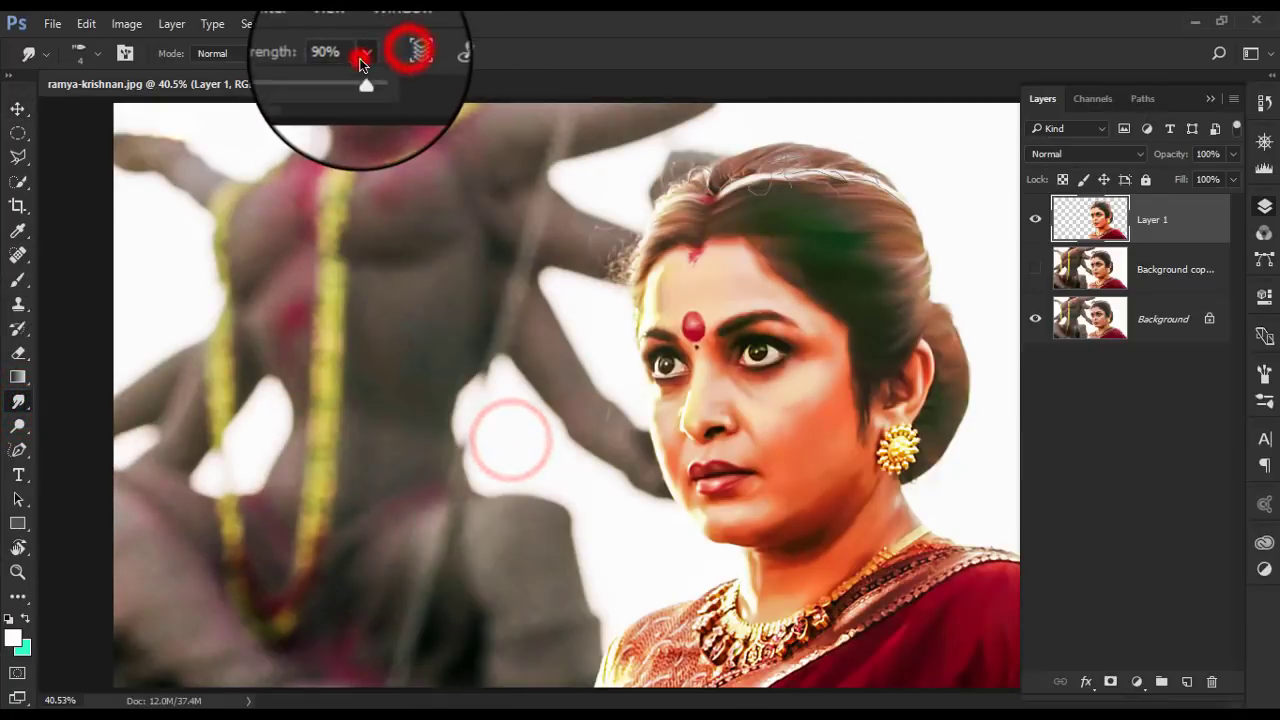
pyautogui.moveTo(358, 79); pyautogui.dragTo(365, 79)
# - In brush settings, test Round Curve and Round Point bristle shapes with trial smudge strokes
pyautogui.click(125, 53)
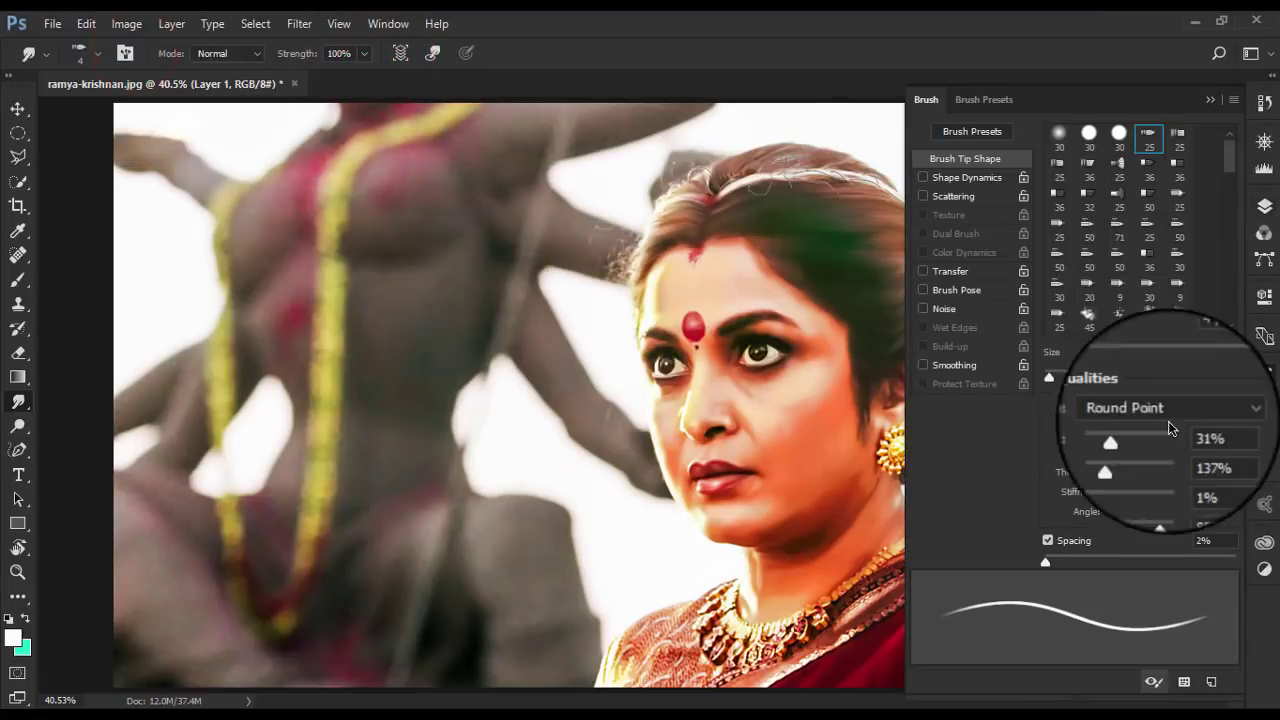
pyautogui.click(1170, 411)
pyautogui.click(1150, 448)
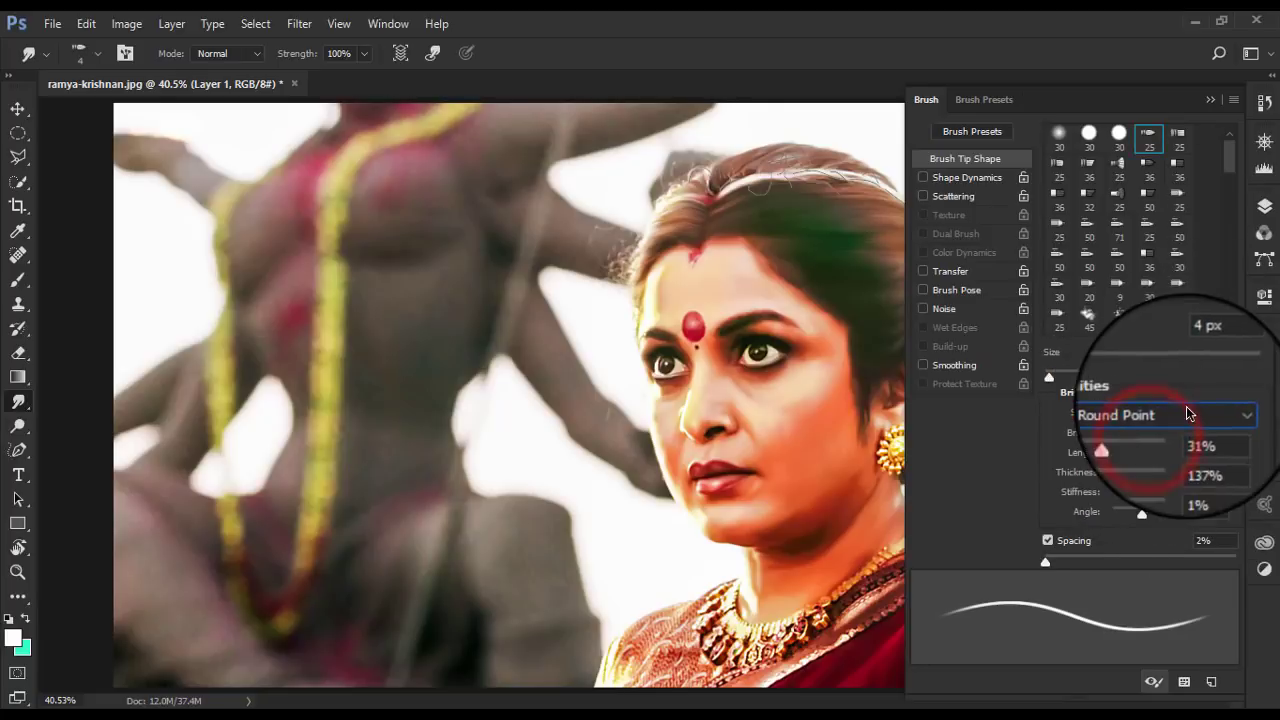
pyautogui.click(1170, 411)
pyautogui.click(1150, 491)
pyautogui.moveTo(697, 280); pyautogui.dragTo(367, 343)
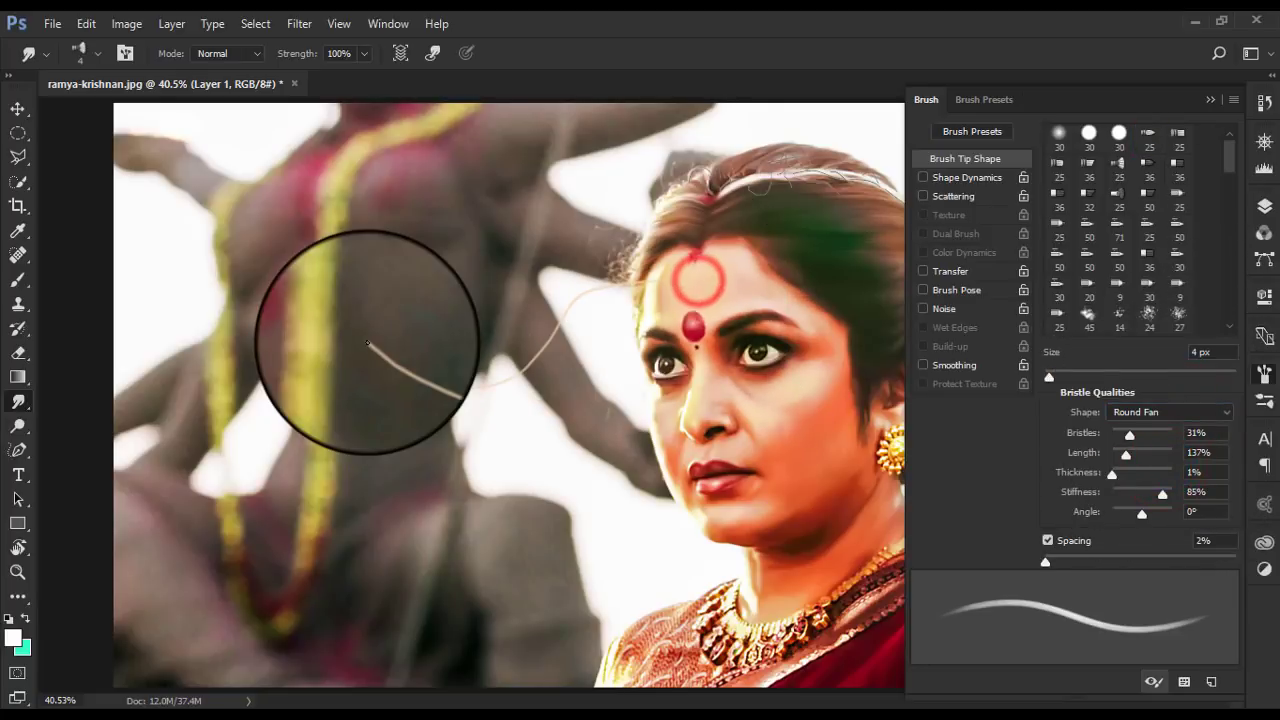
pyautogui.click(1172, 410)
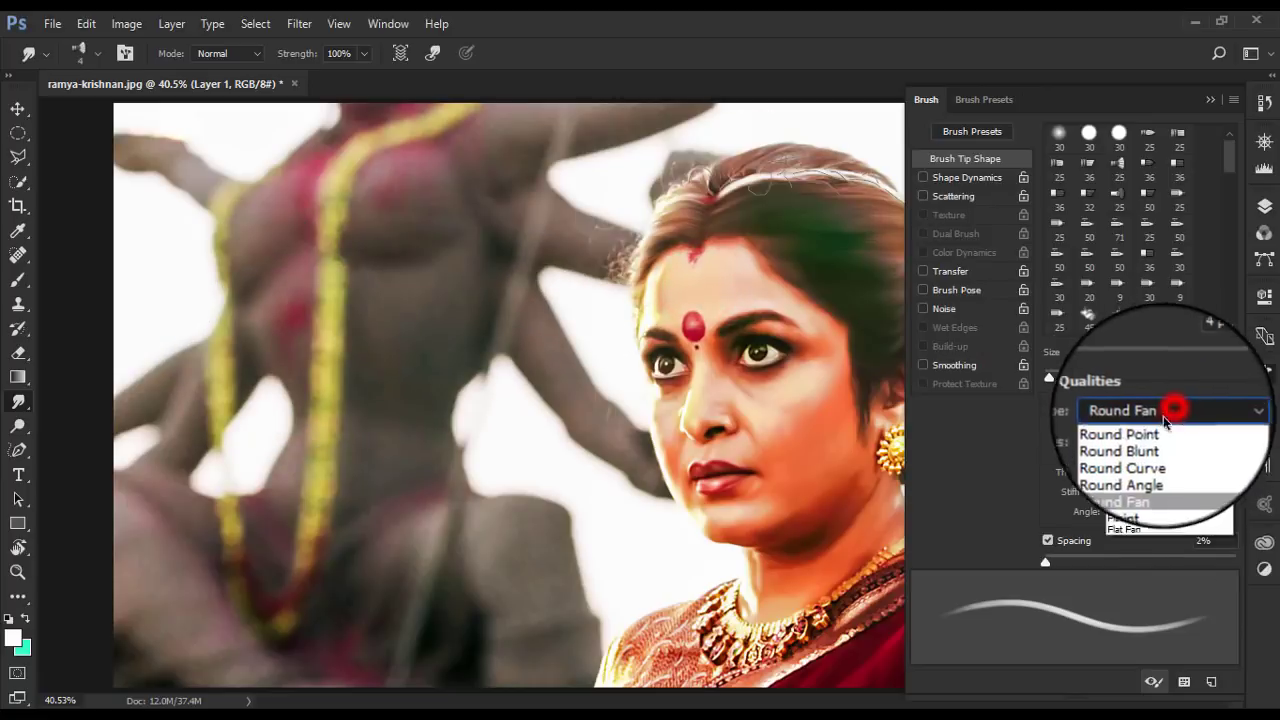
pyautogui.click(1119, 434)
pyautogui.moveTo(697, 283); pyautogui.dragTo(443, 357)
# - Try the Flat Point bristle shape, then settle on Round Fan
pyautogui.click(1179, 421)
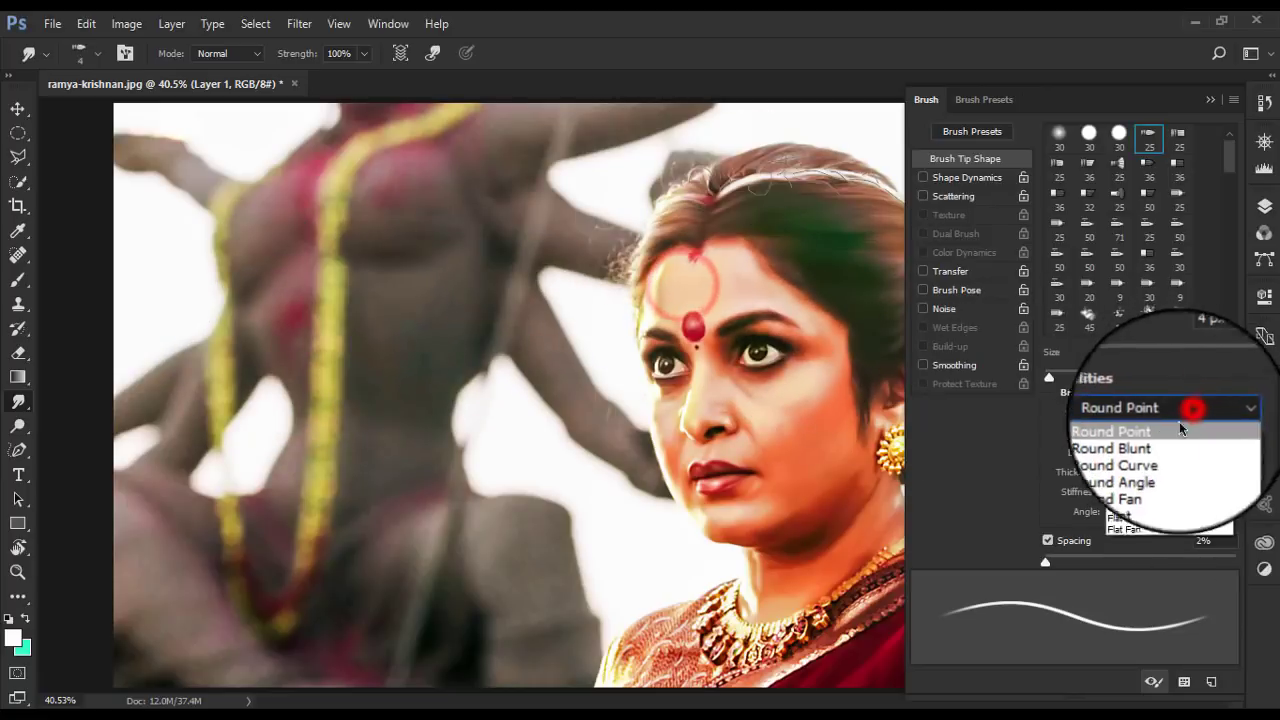
pyautogui.click(1154, 489)
pyautogui.moveTo(686, 257); pyautogui.dragTo(430, 230)
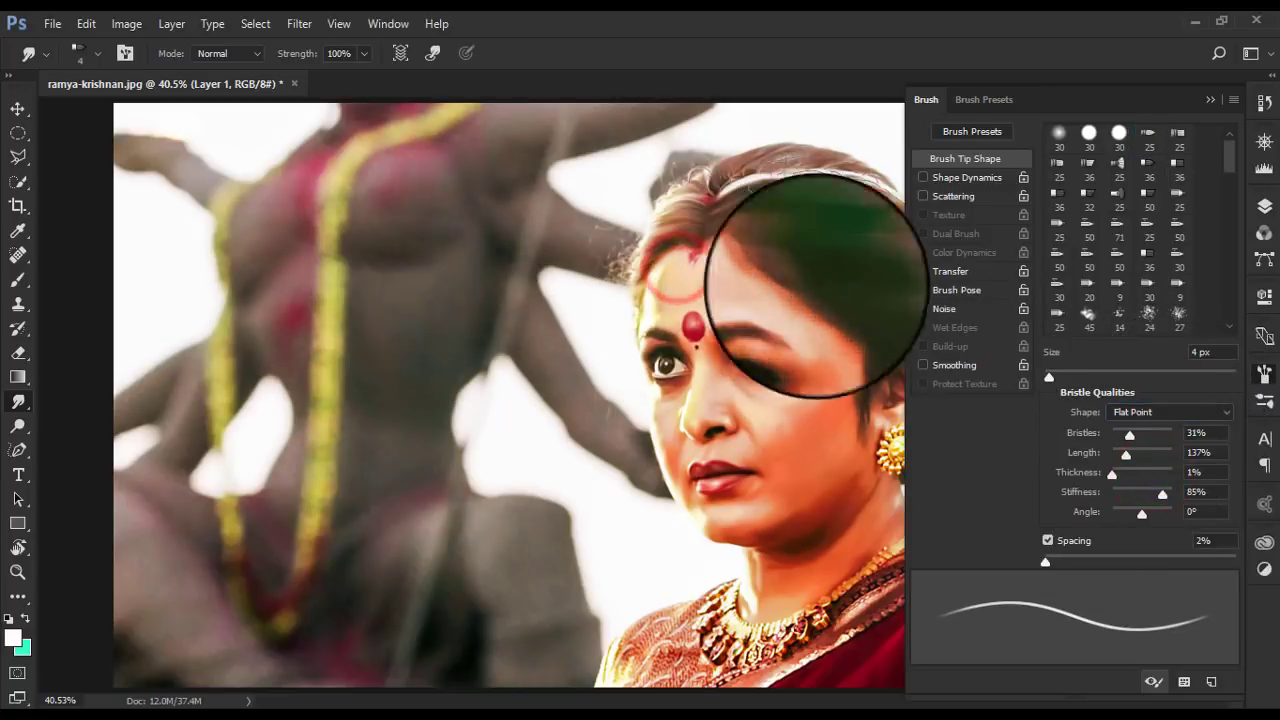
pyautogui.click(1127, 415)
pyautogui.click(1130, 478)
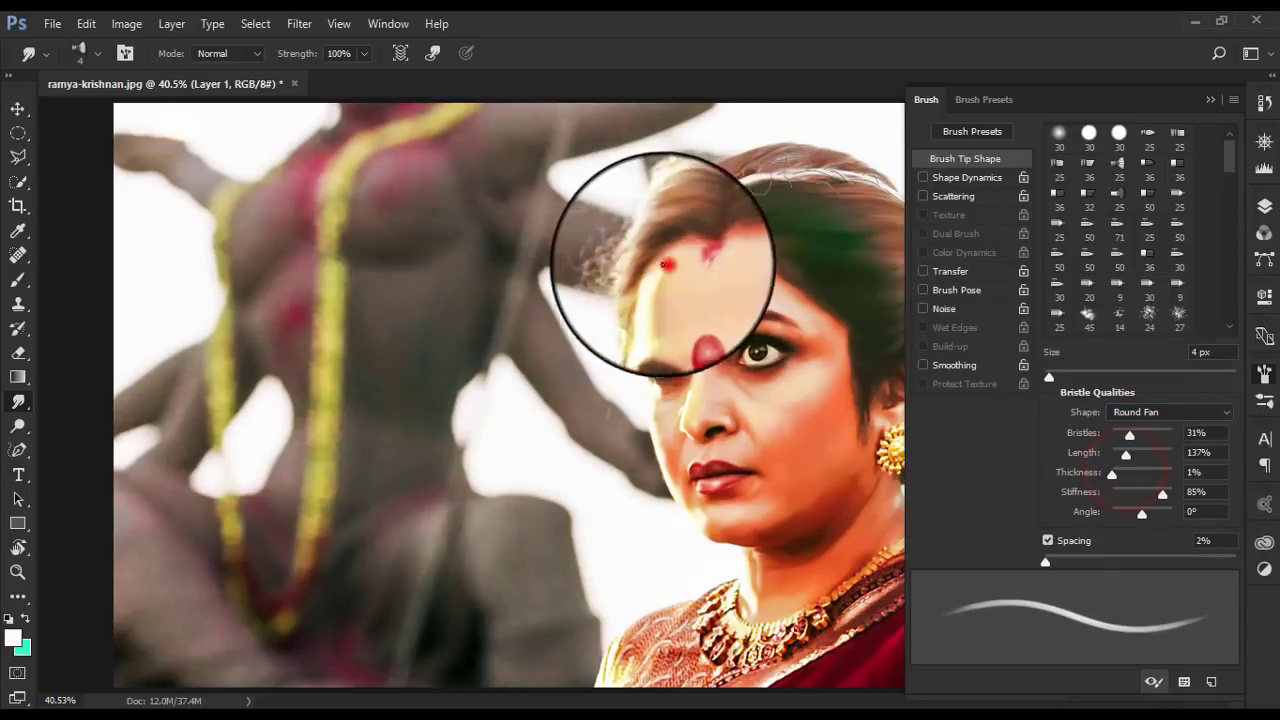
# - Select Layer 1 and choose Stroke Path on the hair path
pyautogui.click(1265, 206)
pyautogui.click(1172, 232)
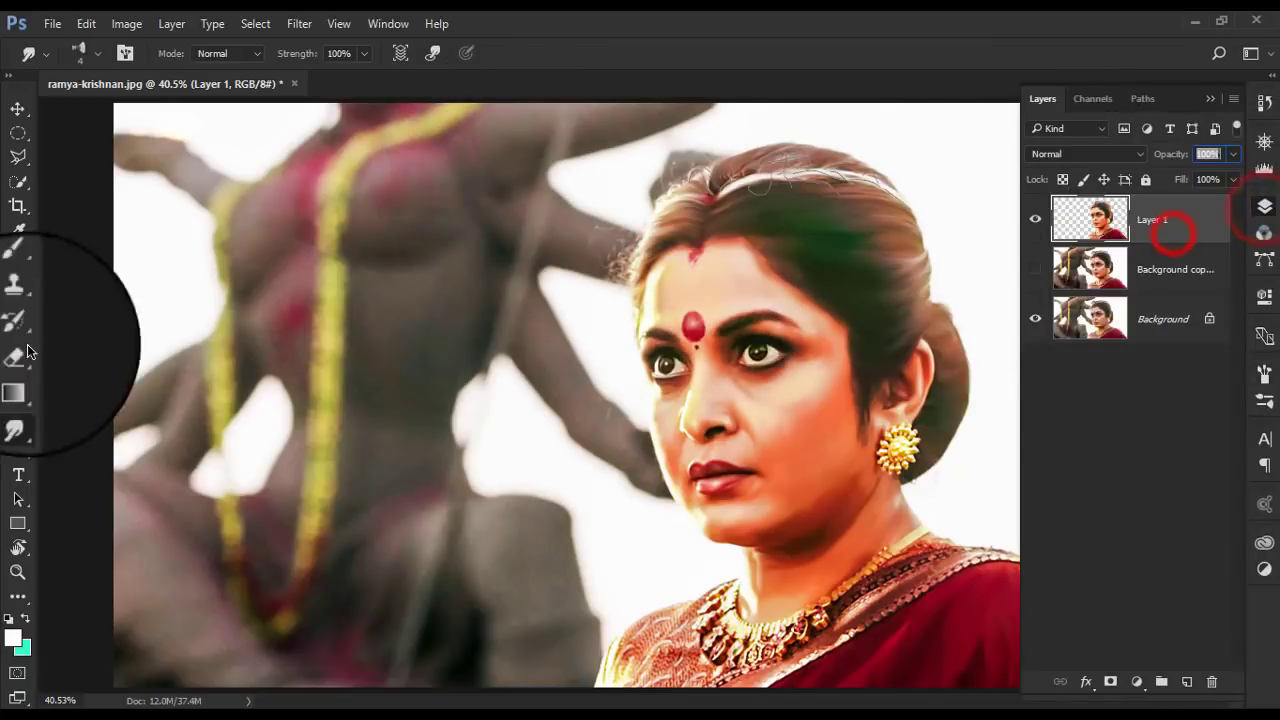
pyautogui.click(18, 455)
pyautogui.scroll(3, 880, 183)
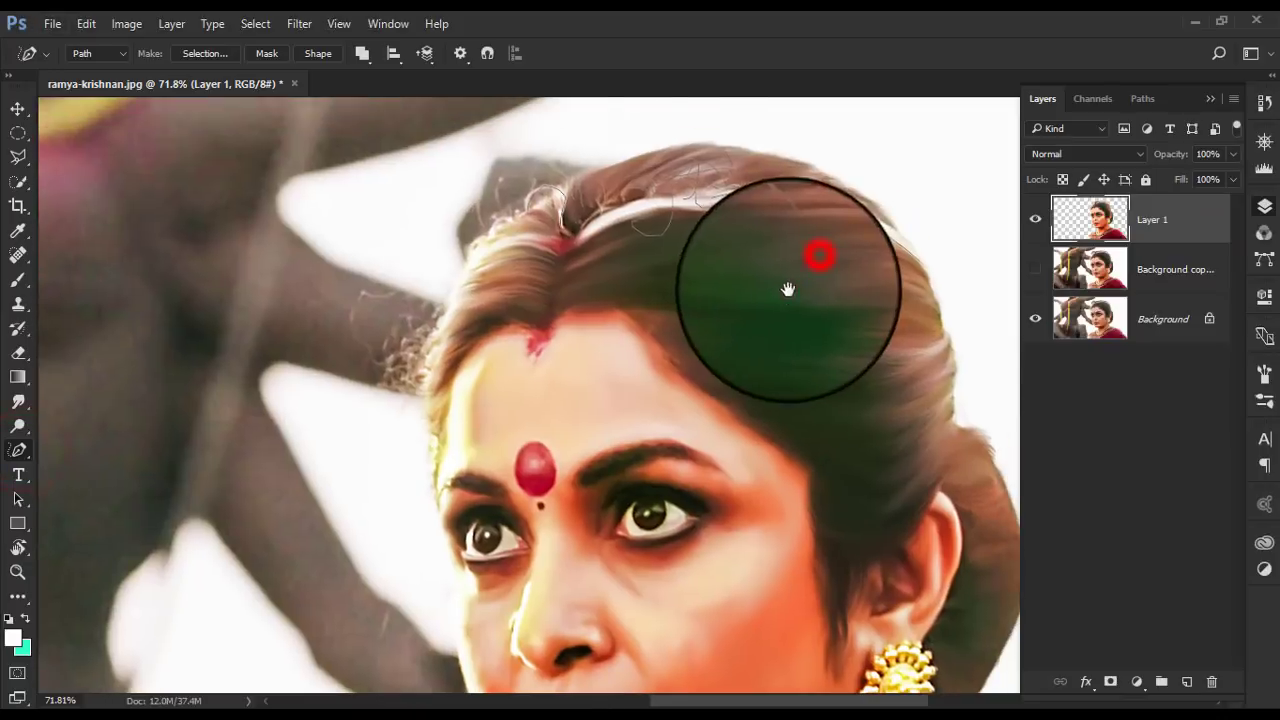
pyautogui.rightClick(681, 203)
pyautogui.click(741, 373)
# - Stroke the hair paths with the Smudge tool using Simulate Pressure
pyautogui.click(600, 221)
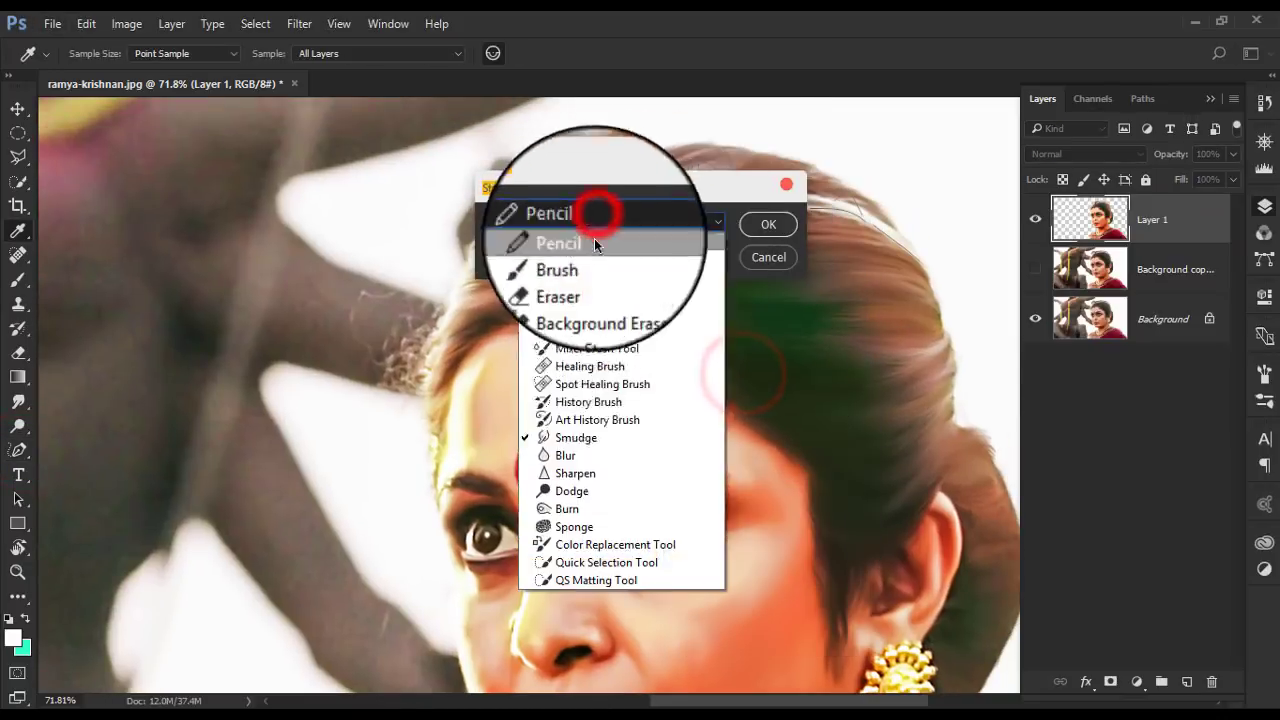
pyautogui.click(623, 440)
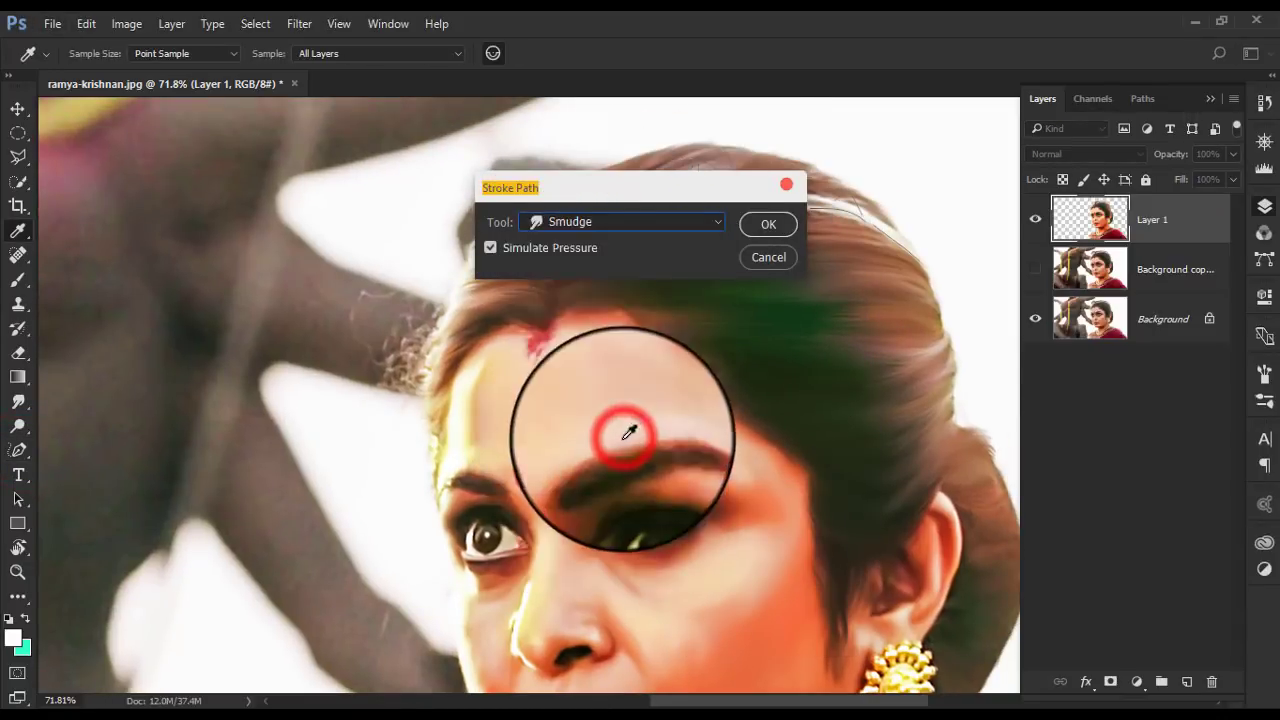
pyautogui.click(532, 247)
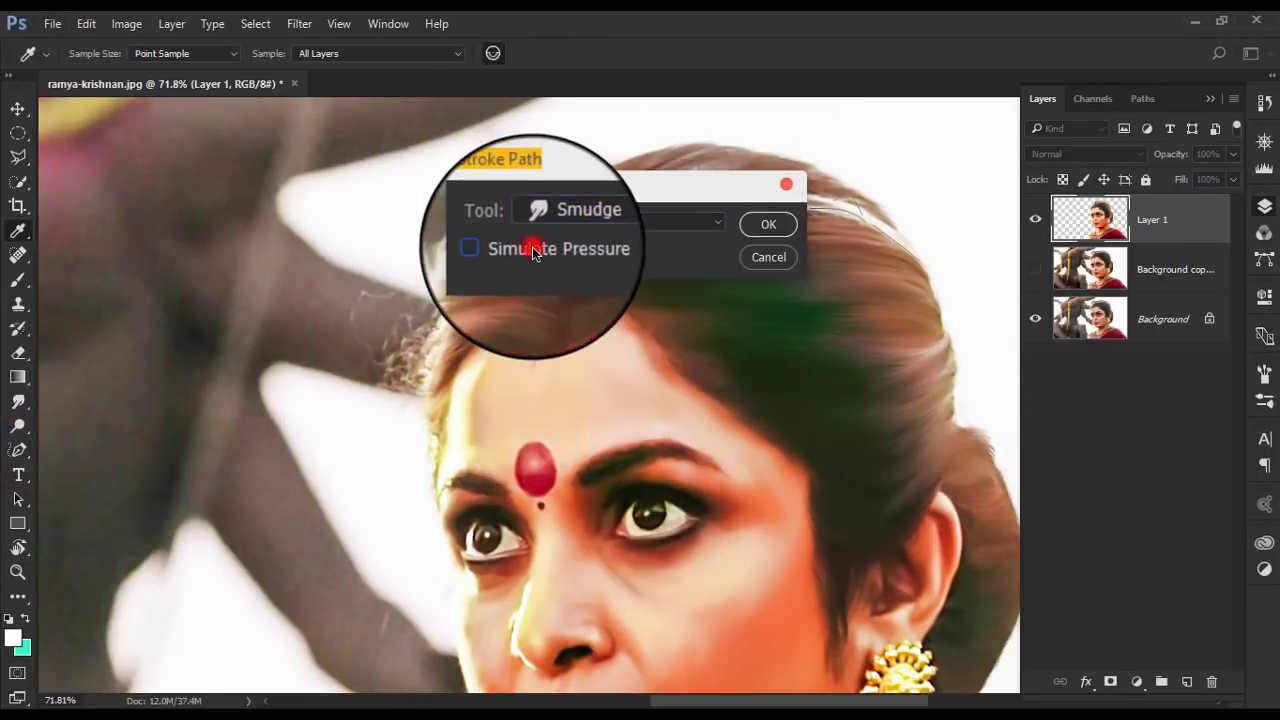
pyautogui.click(768, 224)
pyautogui.scroll(3, 760, 160)
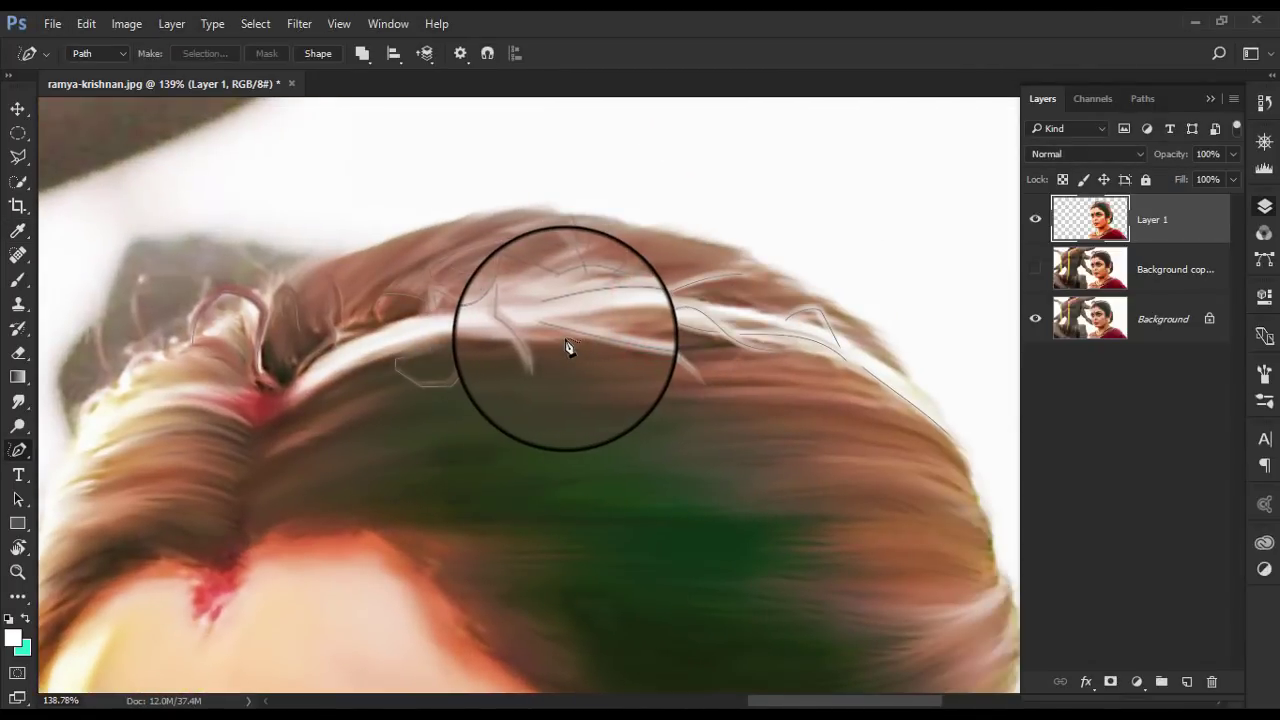
# - Zoom around the smudged strands and lower Layer 1's opacity
pyautogui.scroll(-5, 565, 347)
pyautogui.scroll(2, 552, 377)
pyautogui.scroll(2, 737, 251)
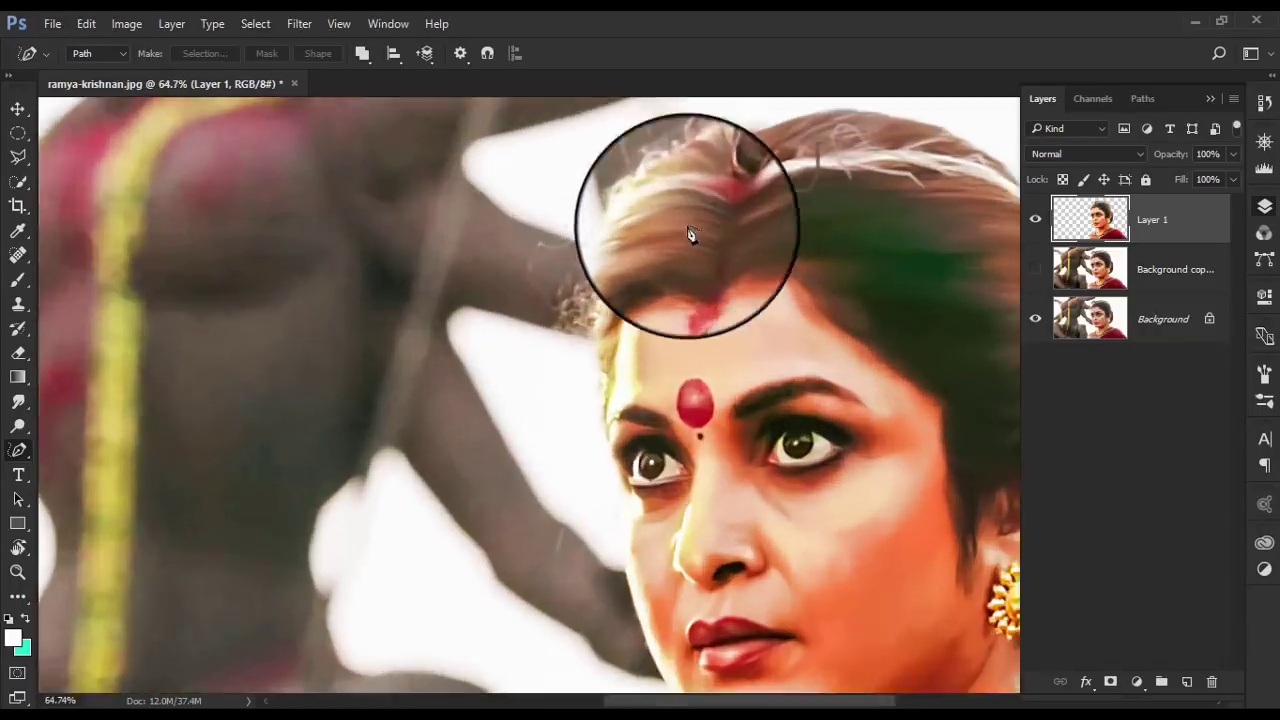
pyautogui.scroll(4, 691, 234)
pyautogui.moveTo(1172, 155); pyautogui.dragTo(1122, 157)
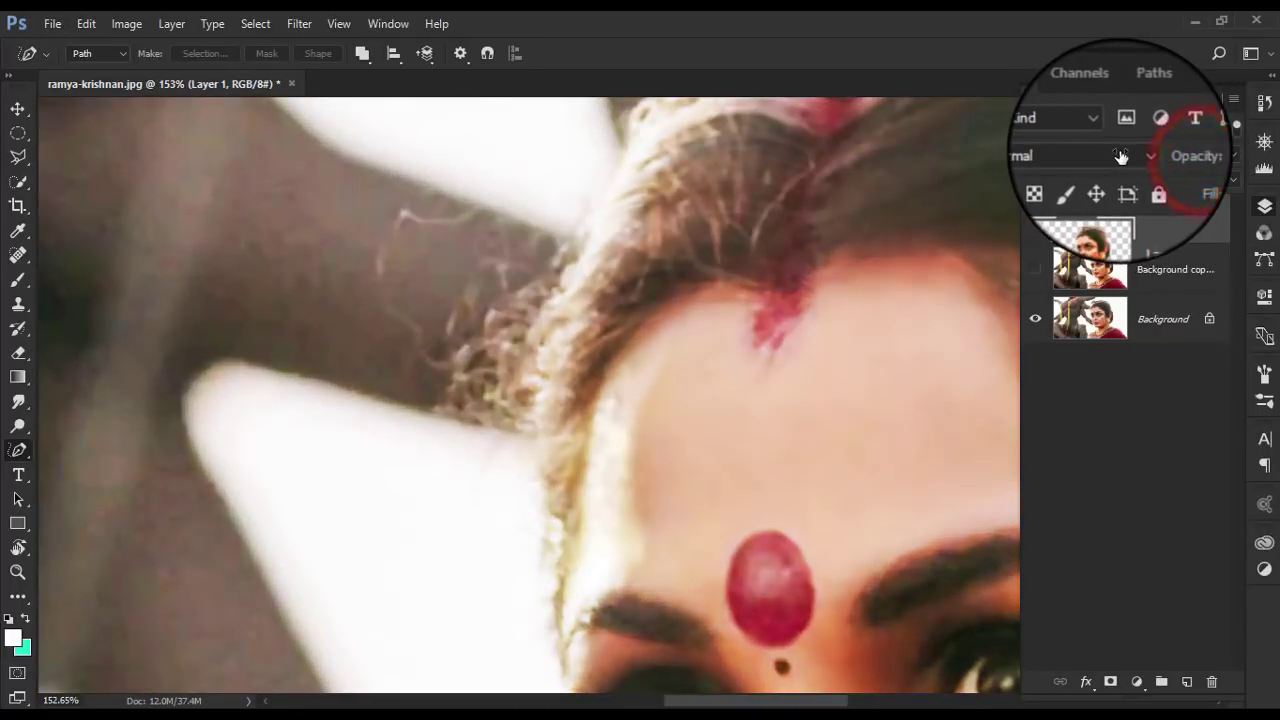
pyautogui.scroll(3, 608, 394)
# - Turn on Lazy Nezumi smoothing and toggle pen-tool smoothing in its Photoshop tool options
pyautogui.click(606, 390)
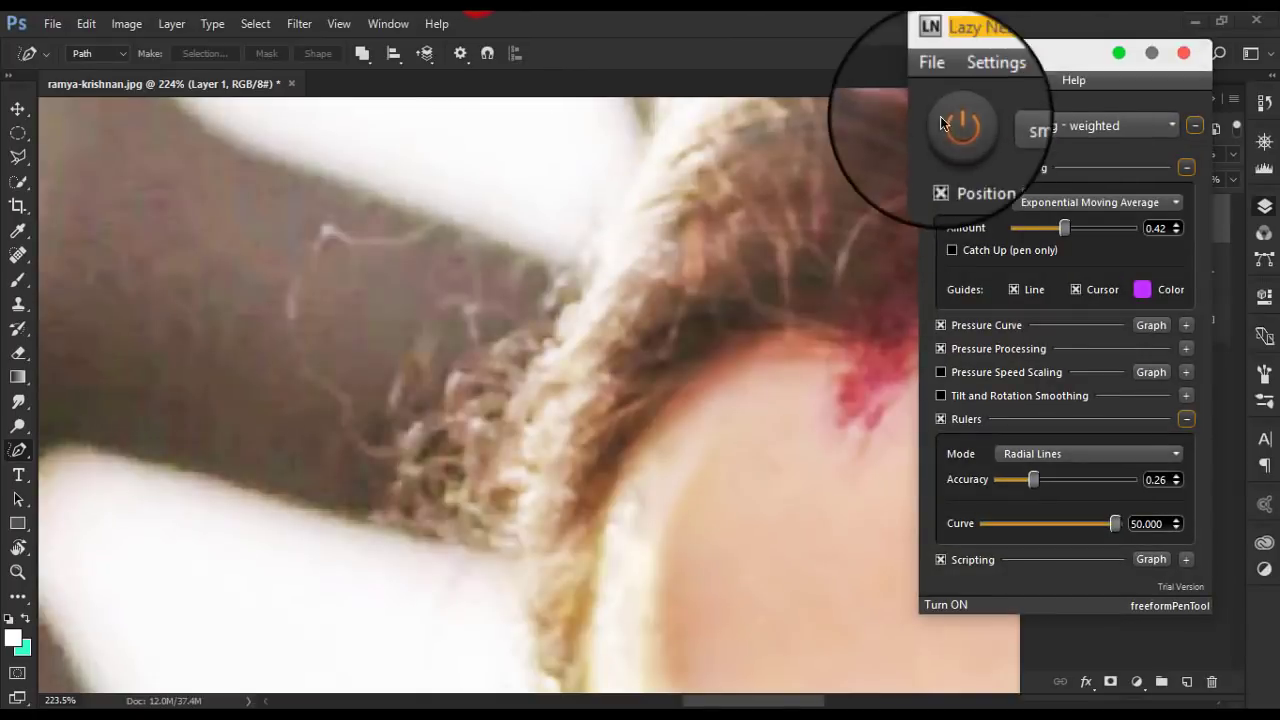
pyautogui.click(977, 80)
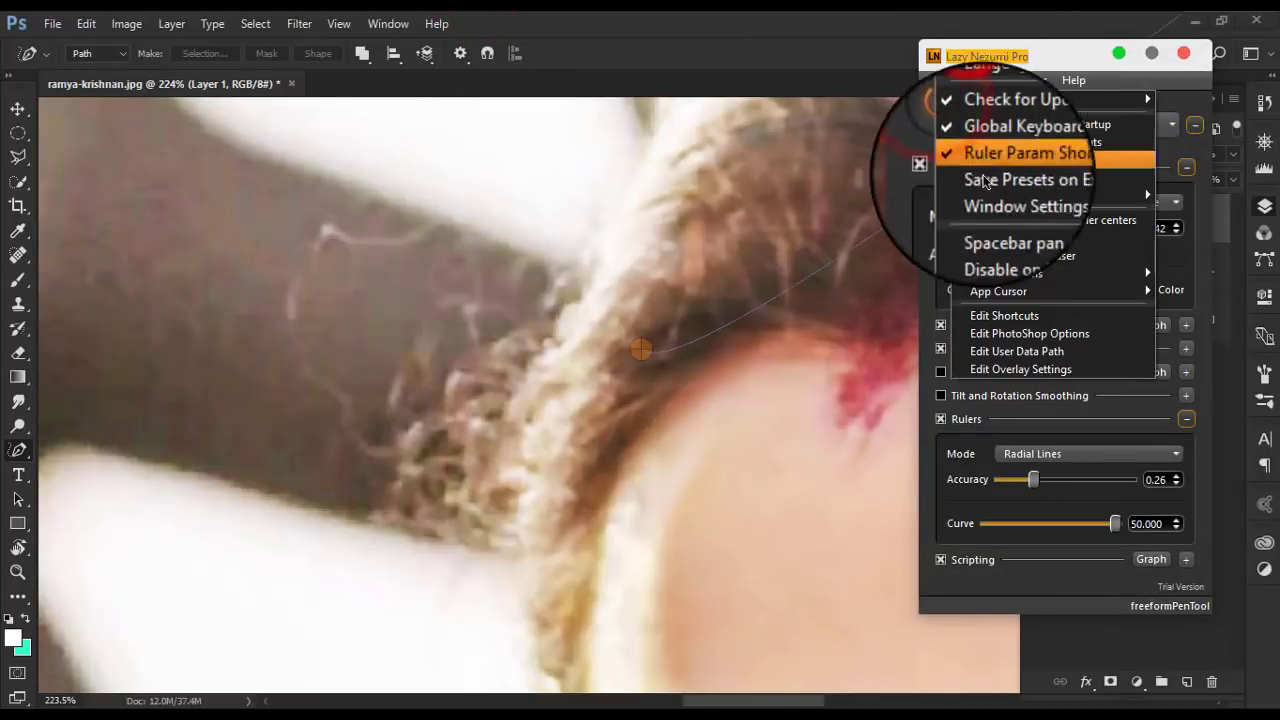
pyautogui.click(1000, 337)
pyautogui.moveTo(1156, 240); pyautogui.dragTo(1159, 278)
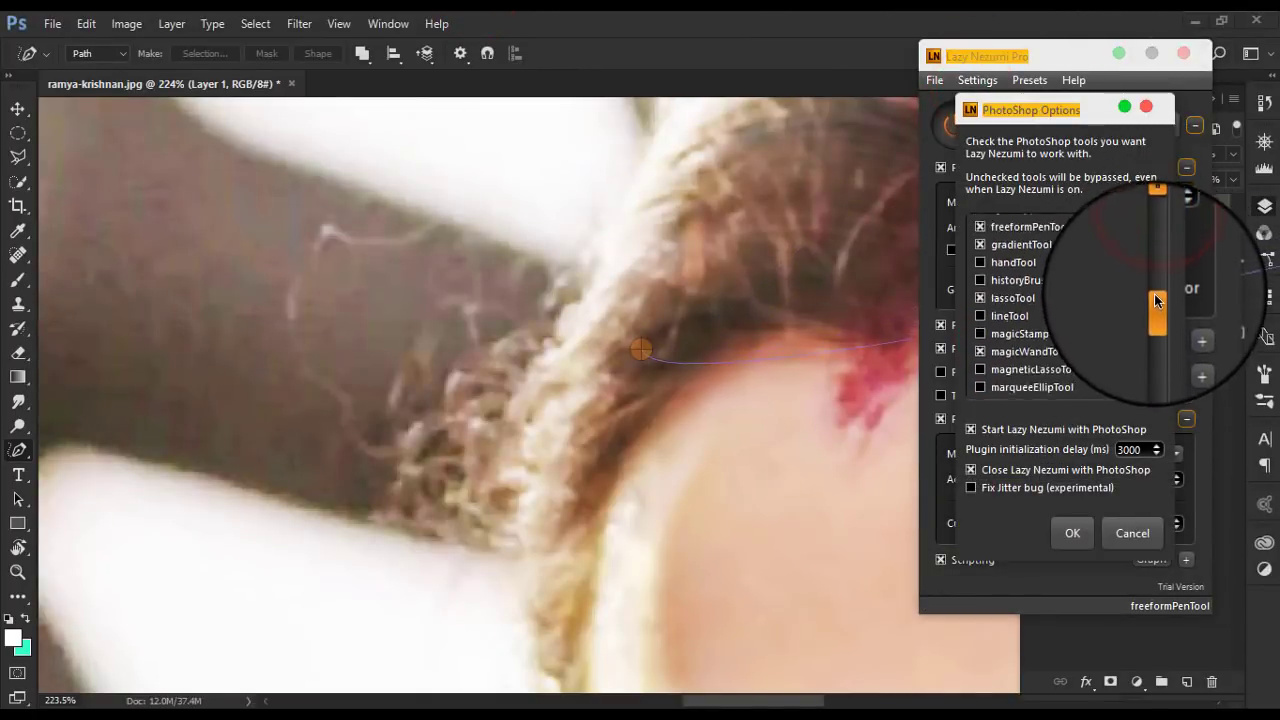
pyautogui.click(1000, 290)
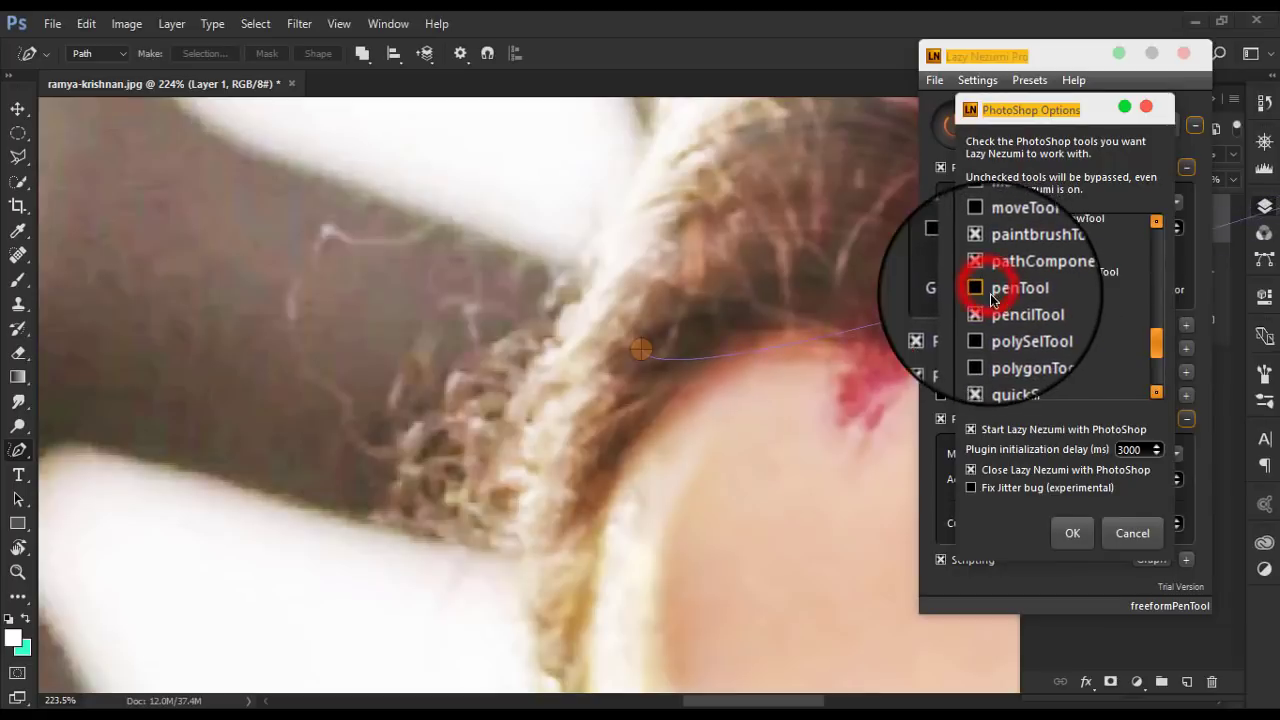
pyautogui.click(1063, 531)
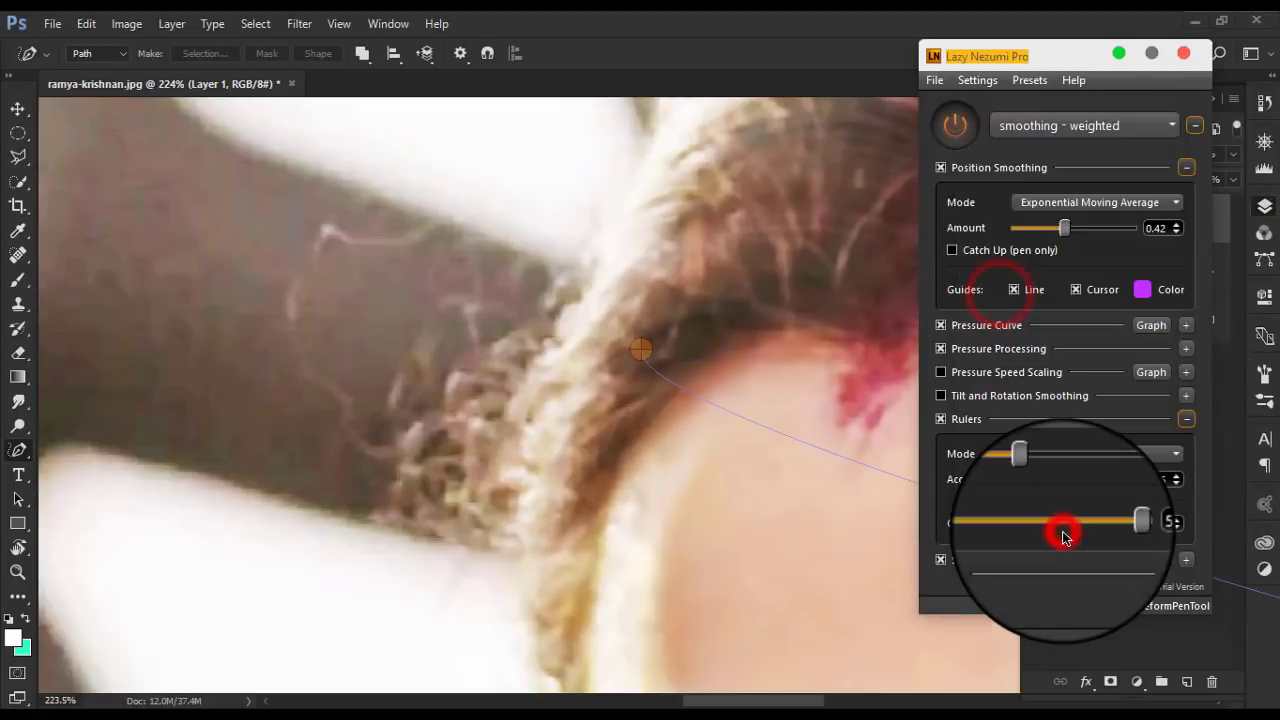
# - Choose the 'smoothing - weighted' preset with Rulers off and save the preset change
pyautogui.click(1045, 205)
pyautogui.click(1050, 122)
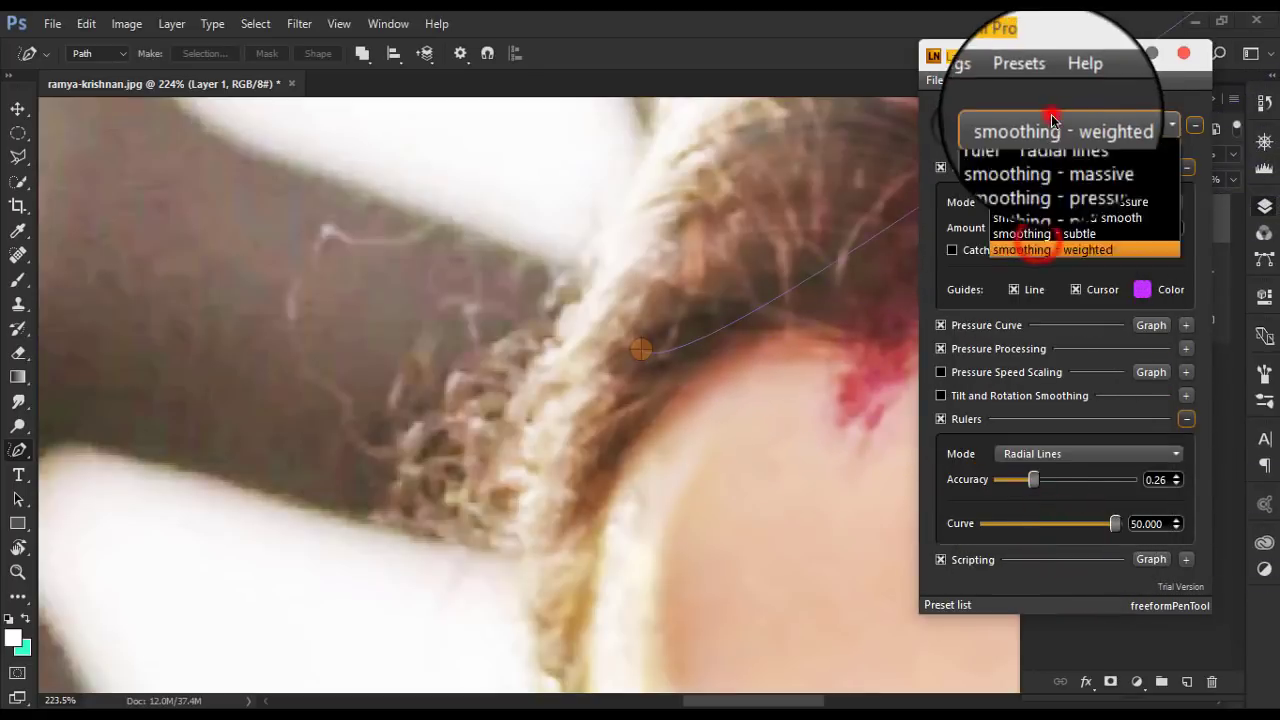
pyautogui.click(1087, 437)
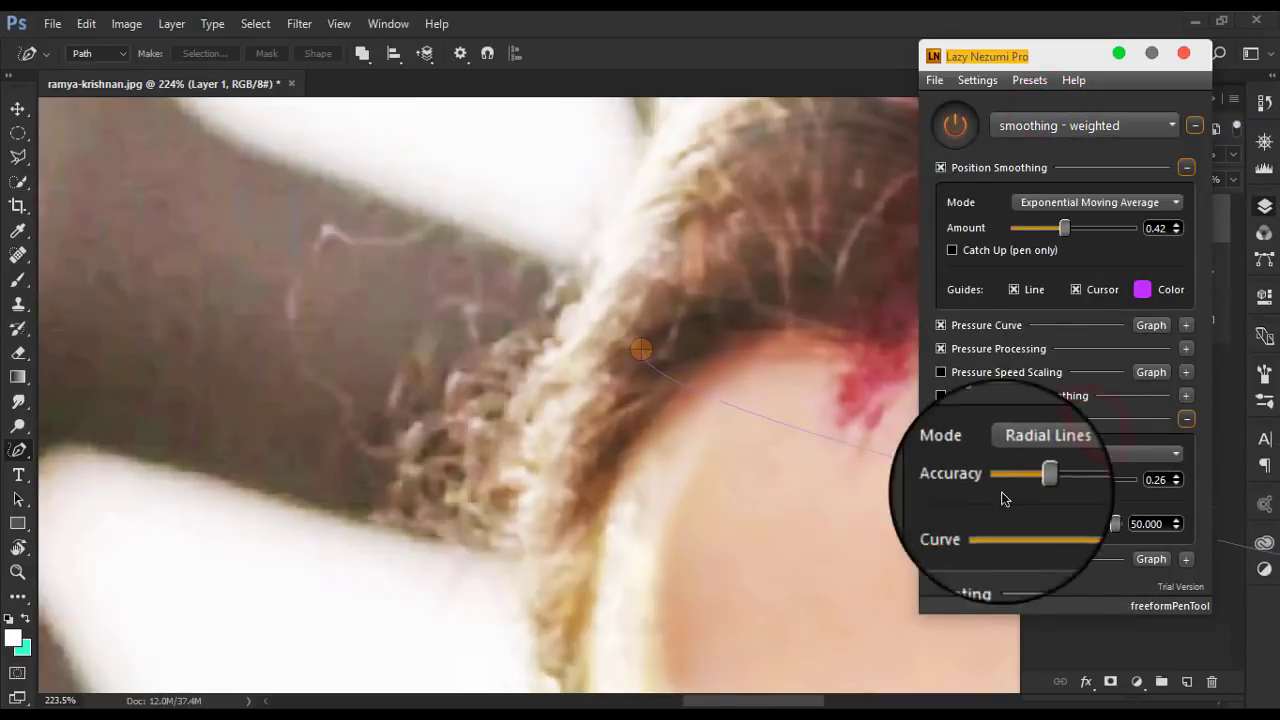
pyautogui.click(938, 419)
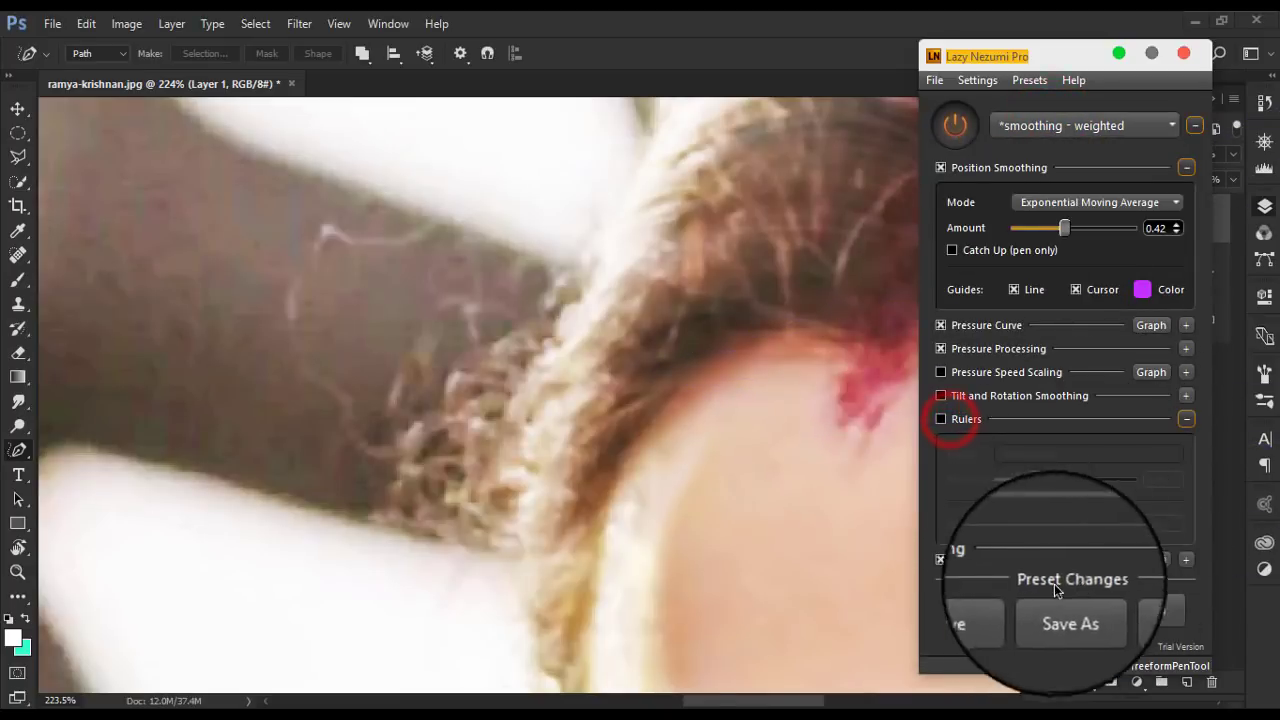
pyautogui.click(986, 605)
pyautogui.scroll(-1, 556, 511)
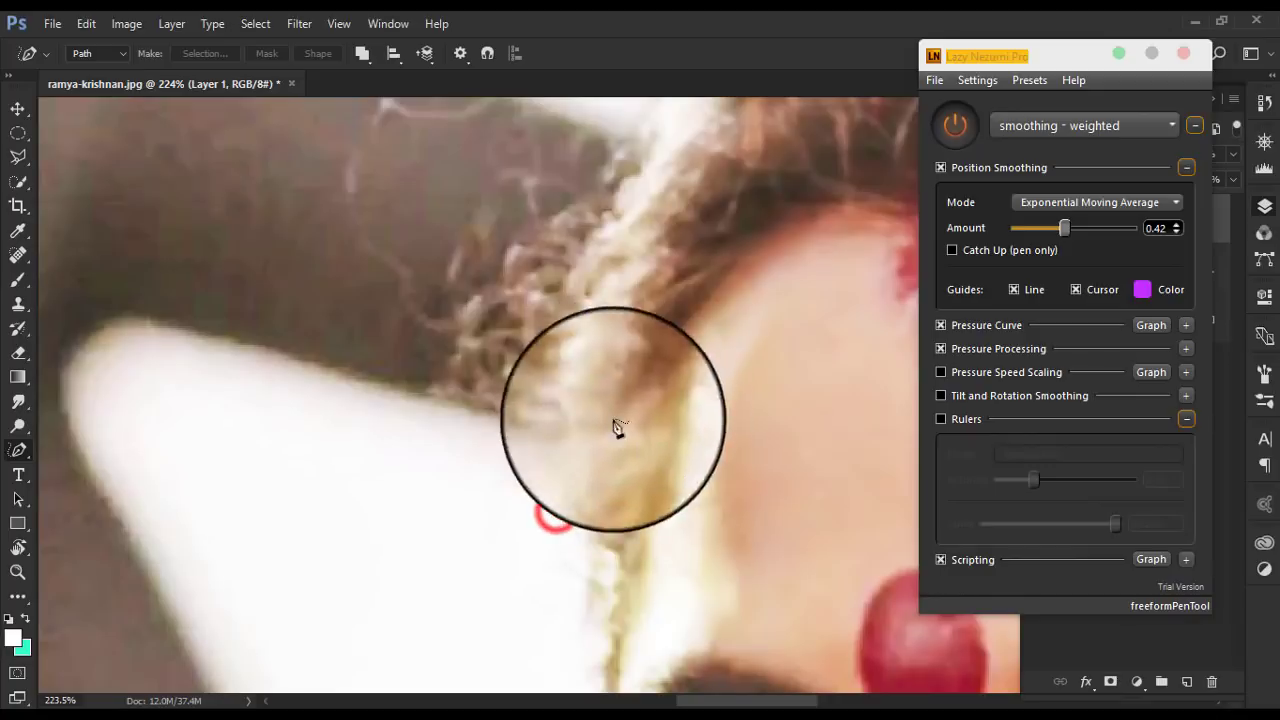
pyautogui.scroll(-1, 556, 511)
pyautogui.hscroll(3, 765, 400)
# - Hide the Lazy Nezumi window and select the Background layer
pyautogui.click(1120, 53)
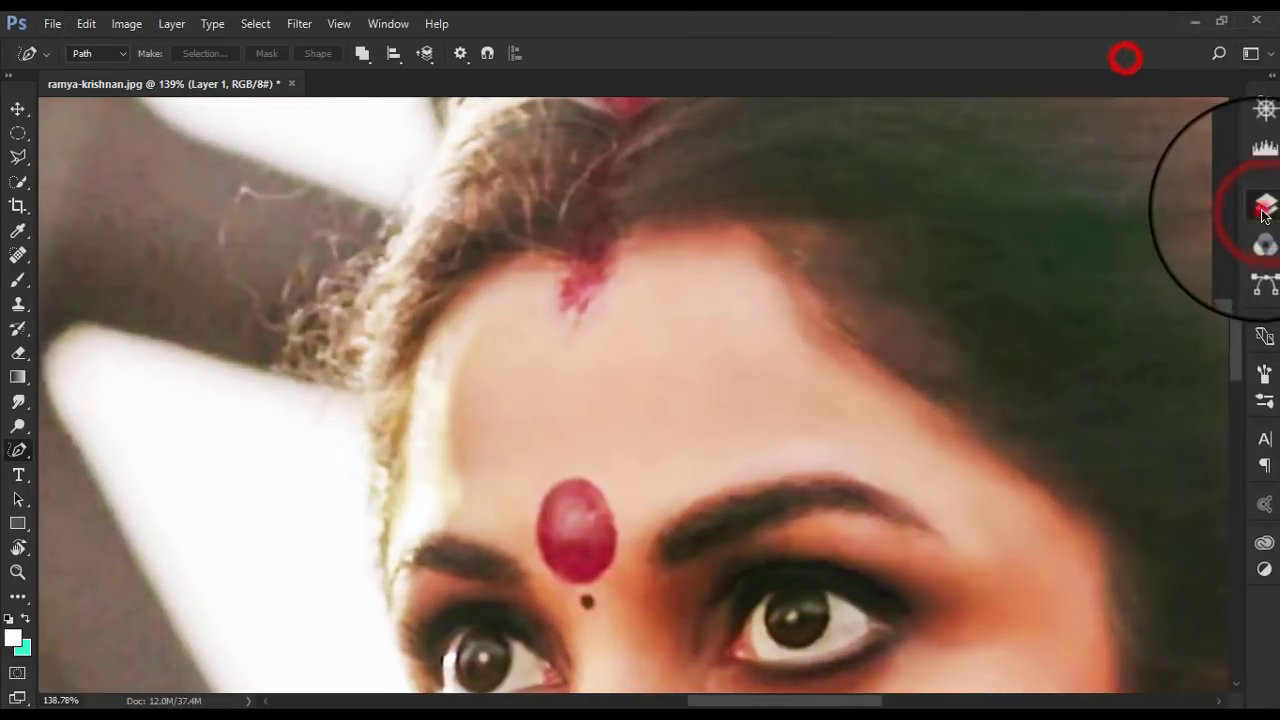
pyautogui.click(1265, 207)
pyautogui.click(1200, 152)
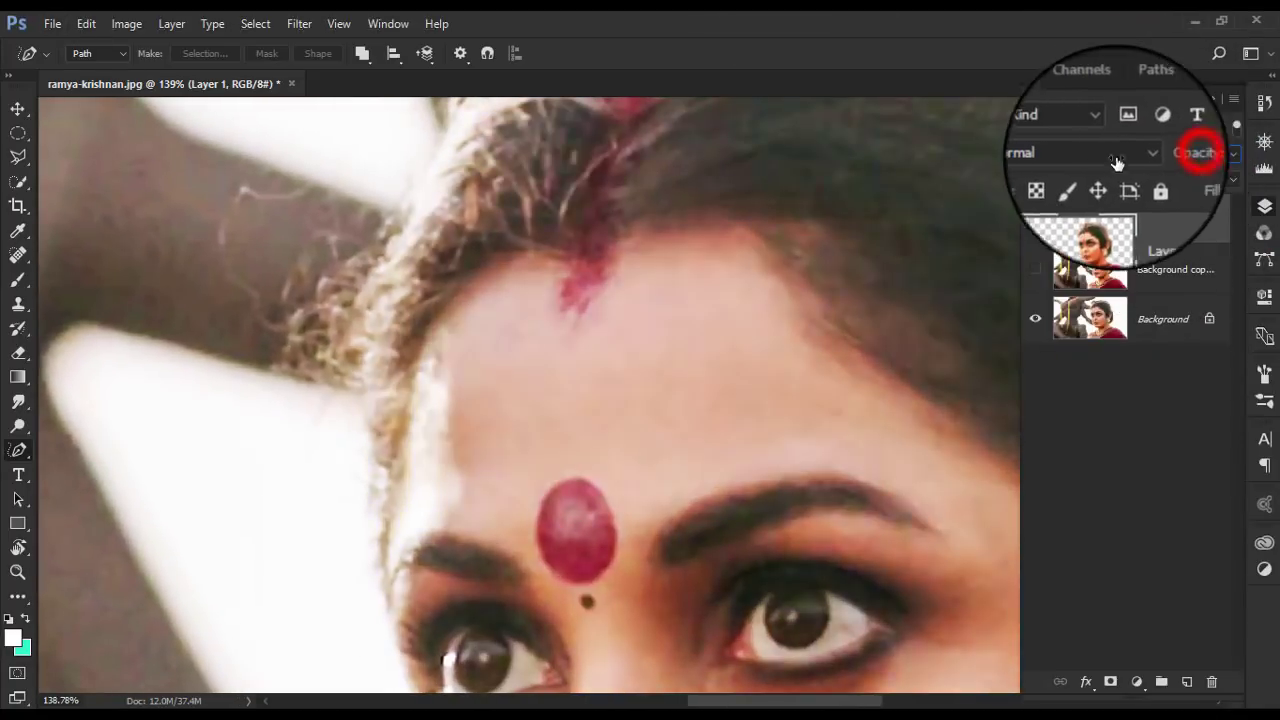
pyautogui.scroll(-2, 790, 366)
pyautogui.click(1152, 318)
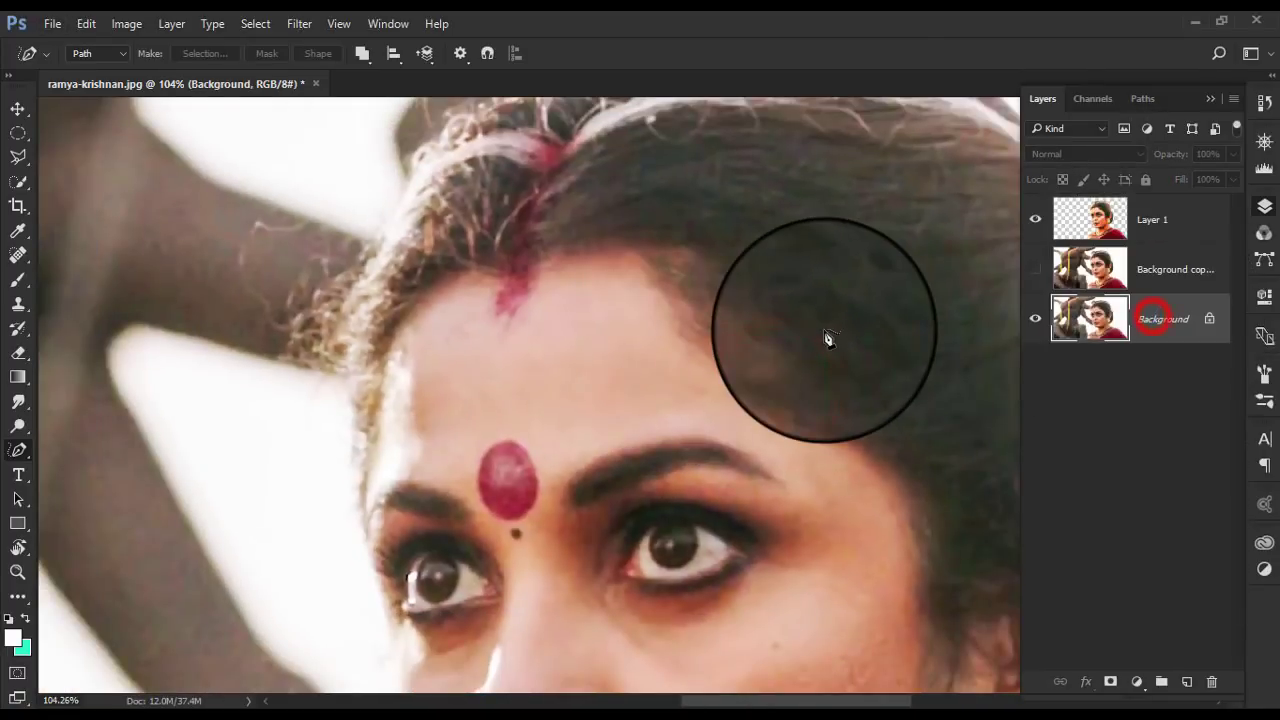
# - Try Levels with 0.66 midtone and 239 white input, then cancel it
pyautogui.hotkey('ctrl', 'l')
pyautogui.moveTo(967, 337); pyautogui.dragTo(1000, 341)
pyautogui.moveTo(1098, 338); pyautogui.dragTo(1083, 338)
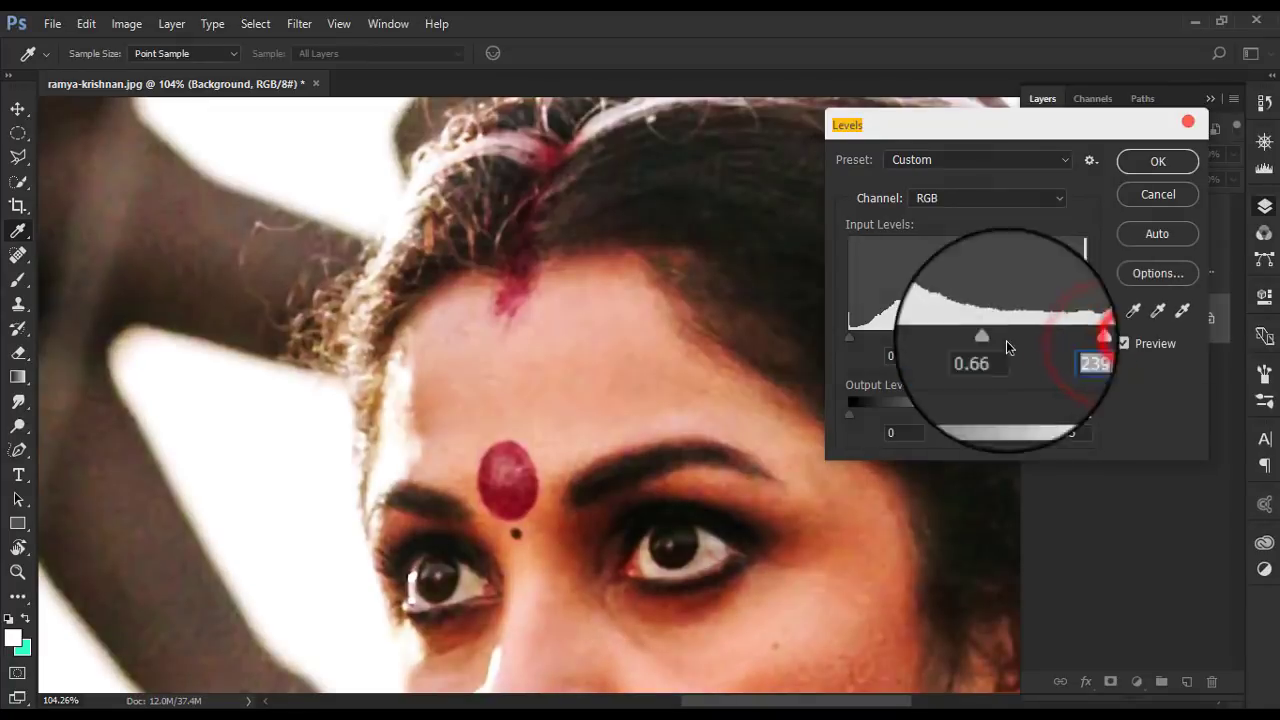
pyautogui.moveTo(906, 345); pyautogui.dragTo(890, 345)
pyautogui.click(1157, 196)
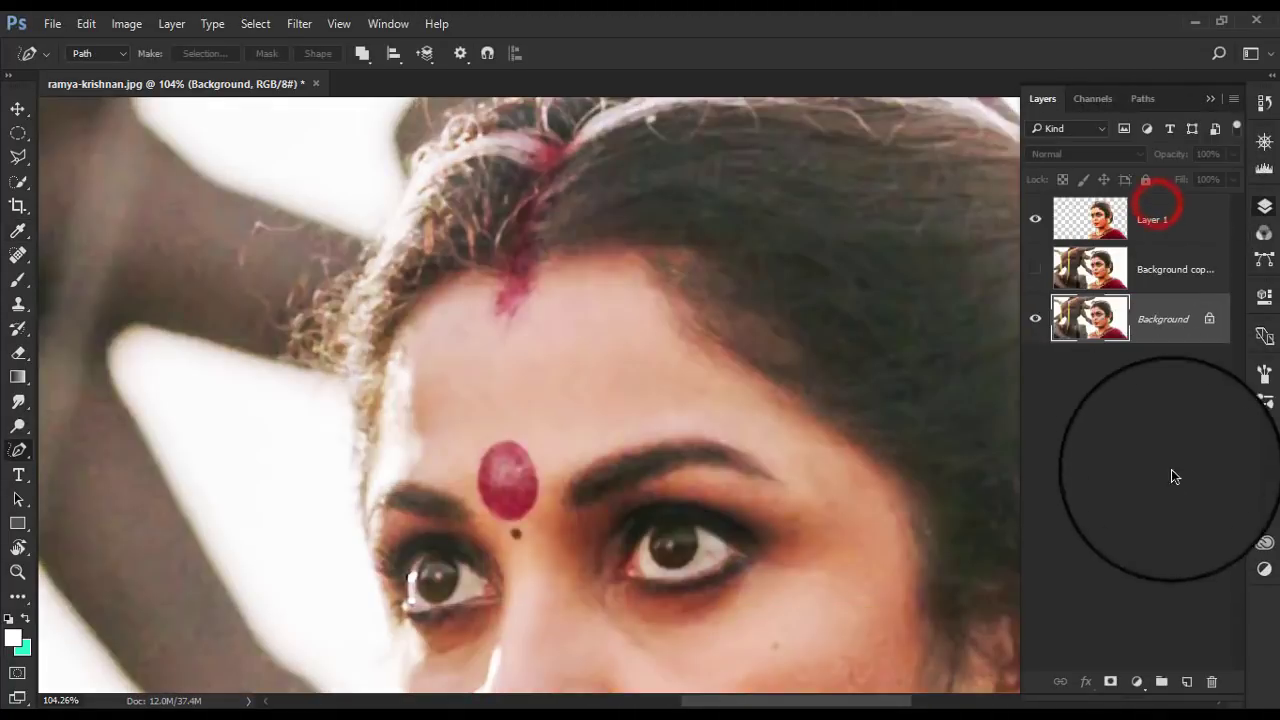
# - Try a Curves adjustment layer darkening highlights and lifting shadows, then reselect Background
pyautogui.click(1135, 684)
pyautogui.click(1100, 374)
pyautogui.moveTo(1111, 478); pyautogui.dragTo(1124, 514)
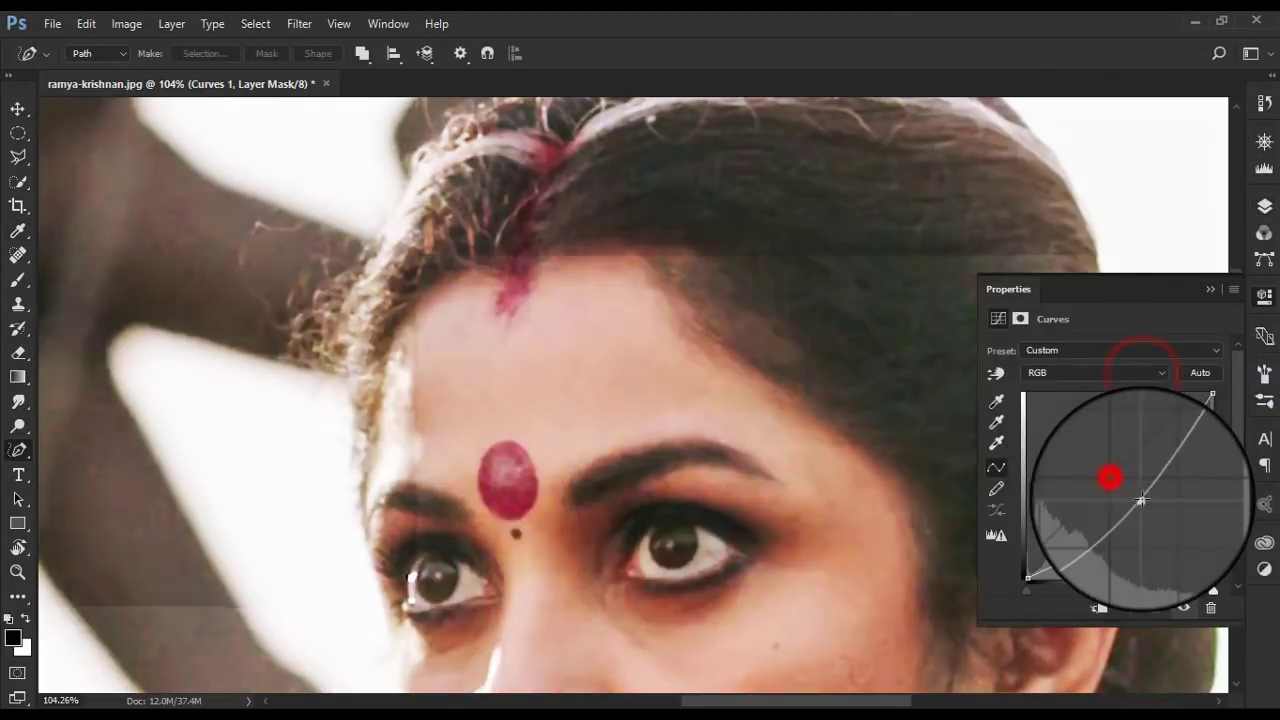
pyautogui.moveTo(1213, 392); pyautogui.dragTo(1212, 415)
pyautogui.moveTo(1024, 580); pyautogui.dragTo(1027, 570)
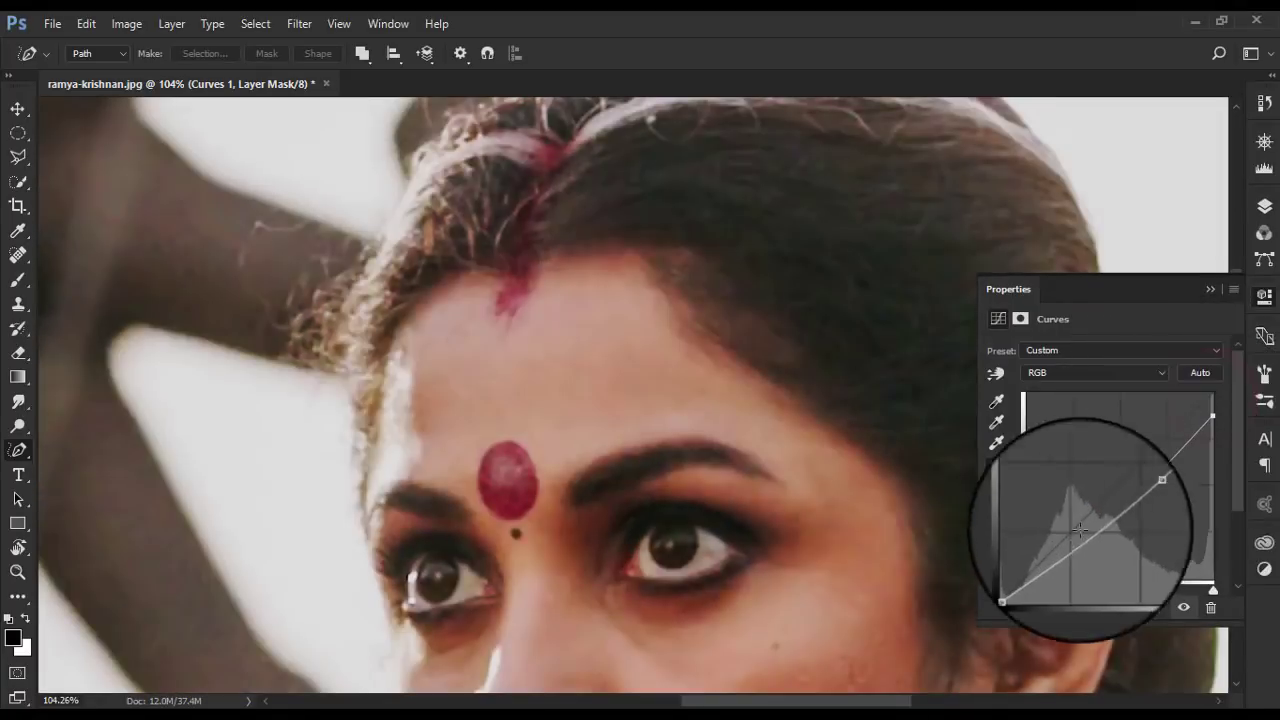
pyautogui.click(1264, 205)
pyautogui.click(1160, 318)
# - Trace curved Pen paths along the stray hair strands on the left side of the head
pyautogui.scroll(3, 470, 410)
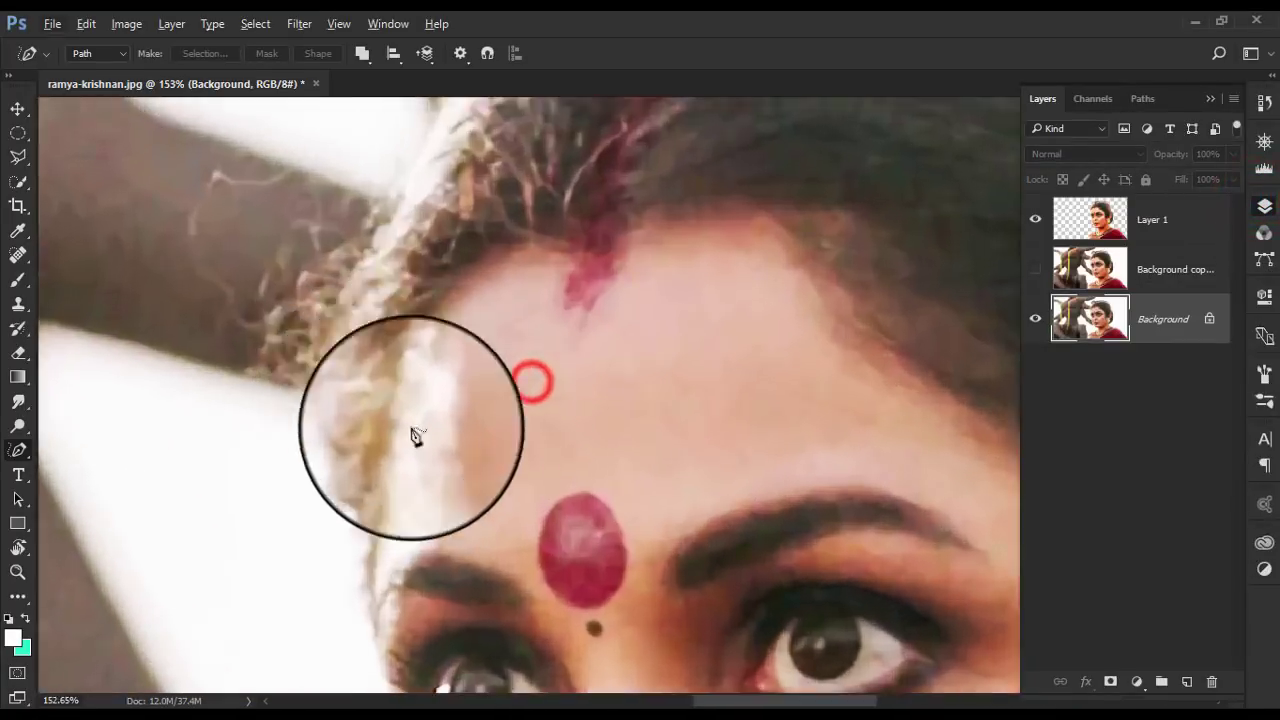
pyautogui.scroll(1, 566, 480)
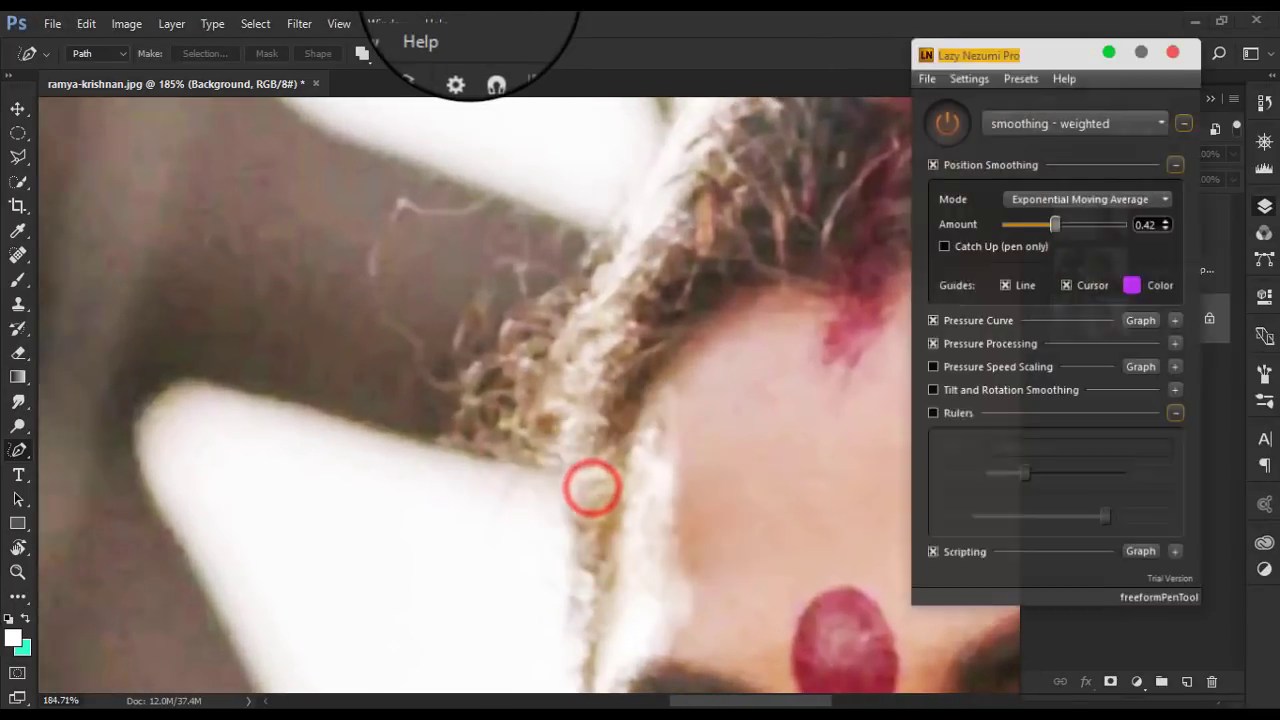
pyautogui.moveTo(481, 432); pyautogui.dragTo(463, 394)
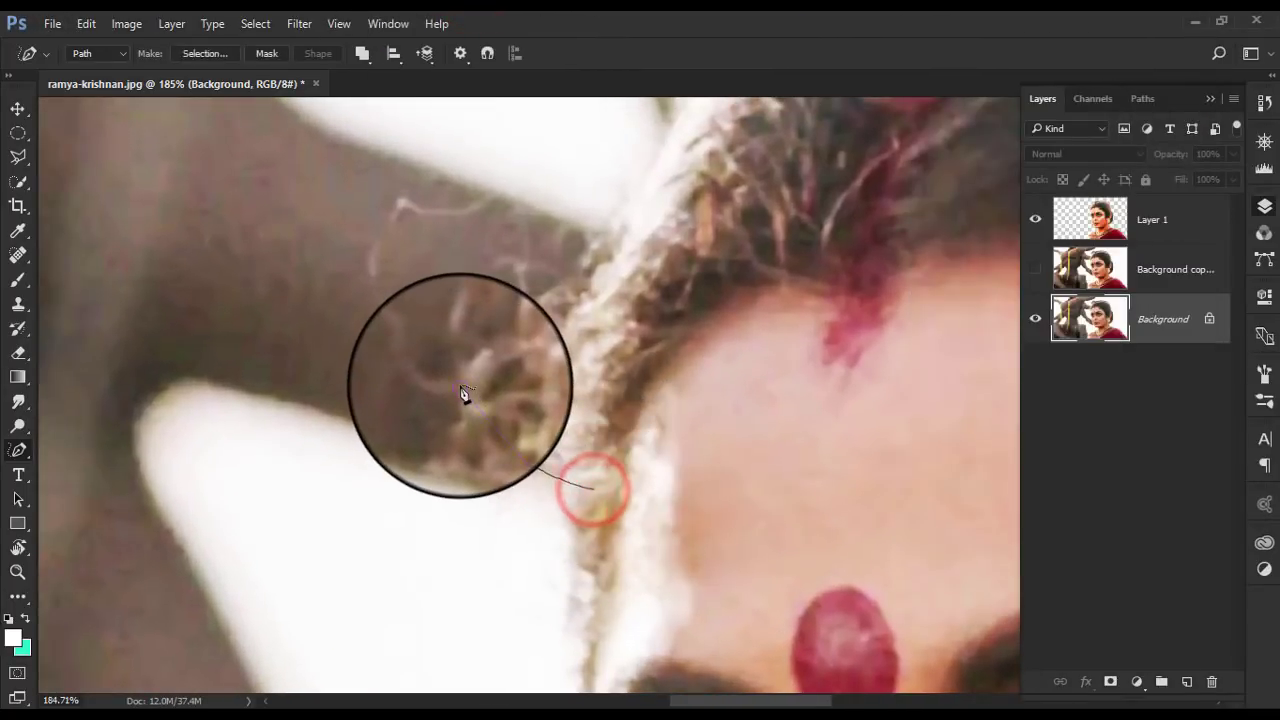
pyautogui.click(603, 490)
pyautogui.click(533, 463)
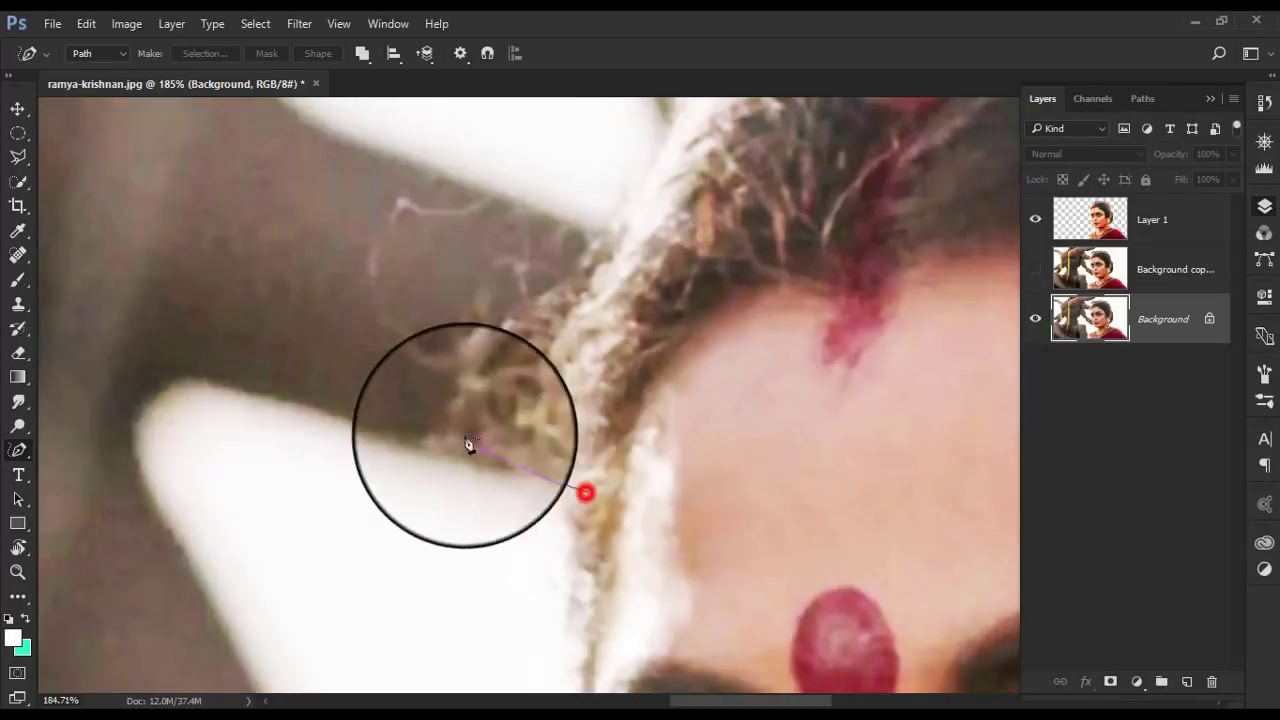
pyautogui.moveTo(468, 445); pyautogui.dragTo(478, 430)
pyautogui.click(578, 459)
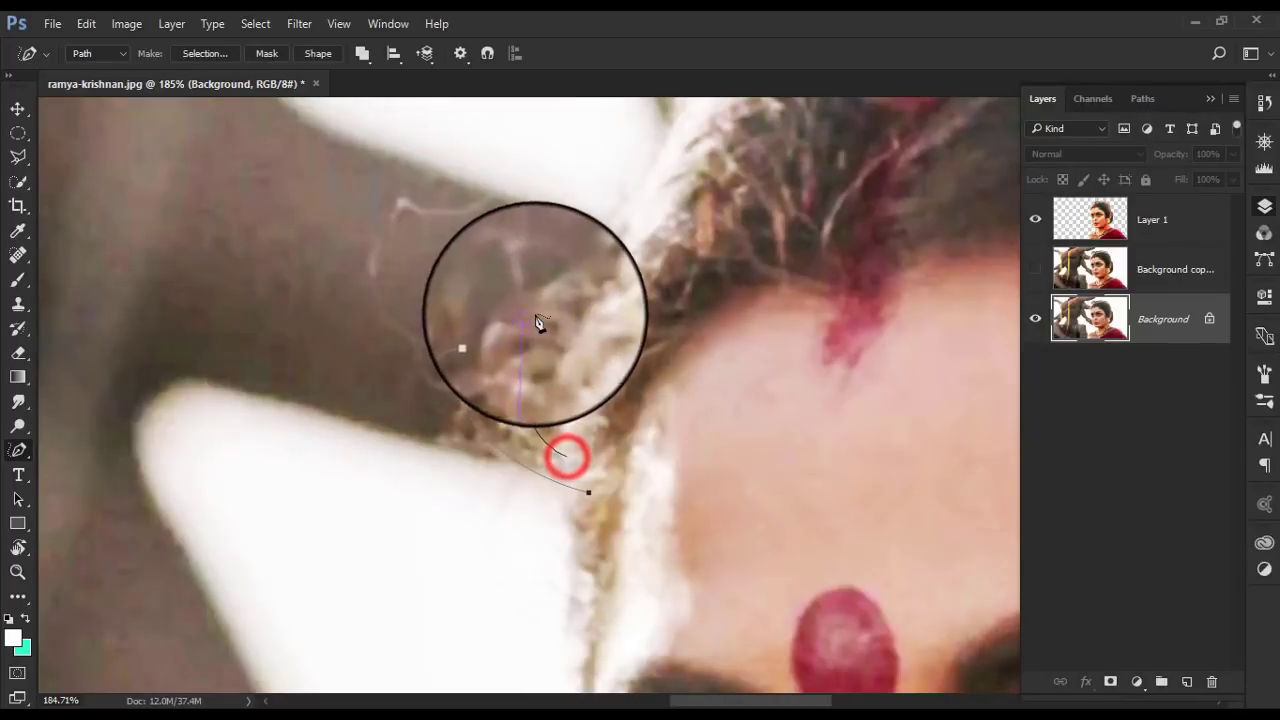
pyautogui.moveTo(537, 443); pyautogui.dragTo(520, 300)
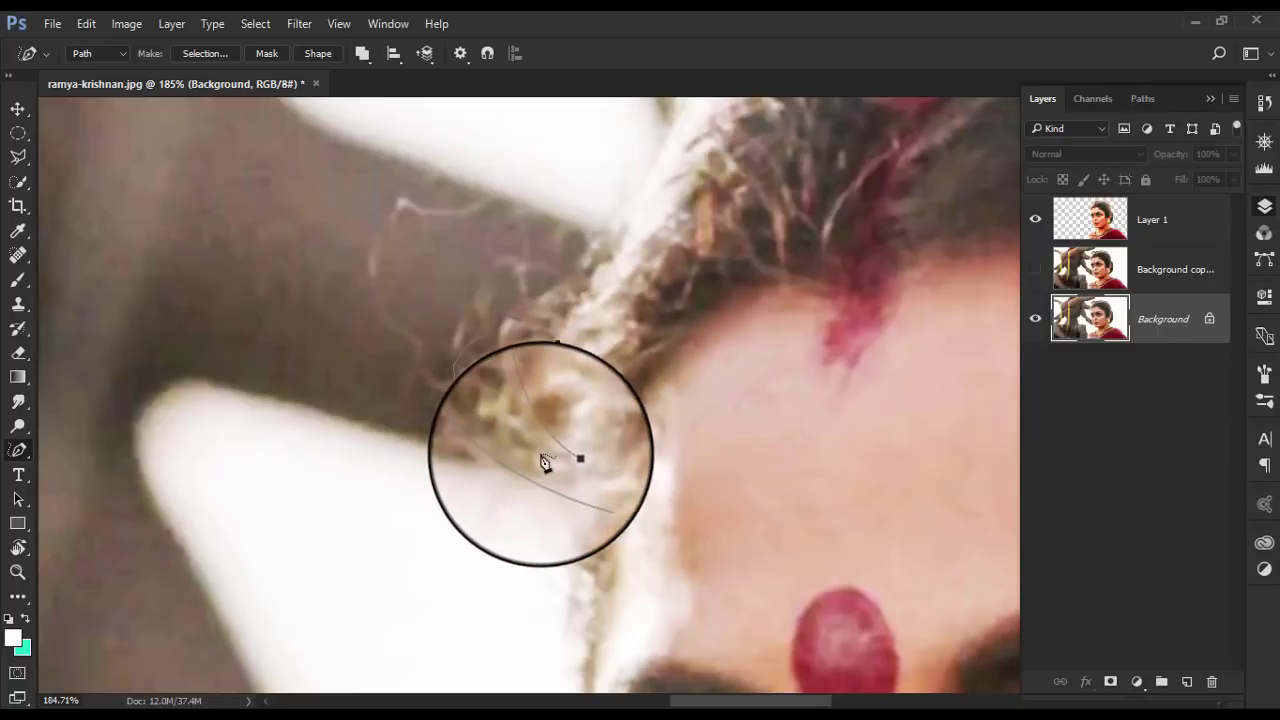
# - Trace more curls and a long upward-reaching stray strand near the hairline
pyautogui.scroll(2, 525, 465)
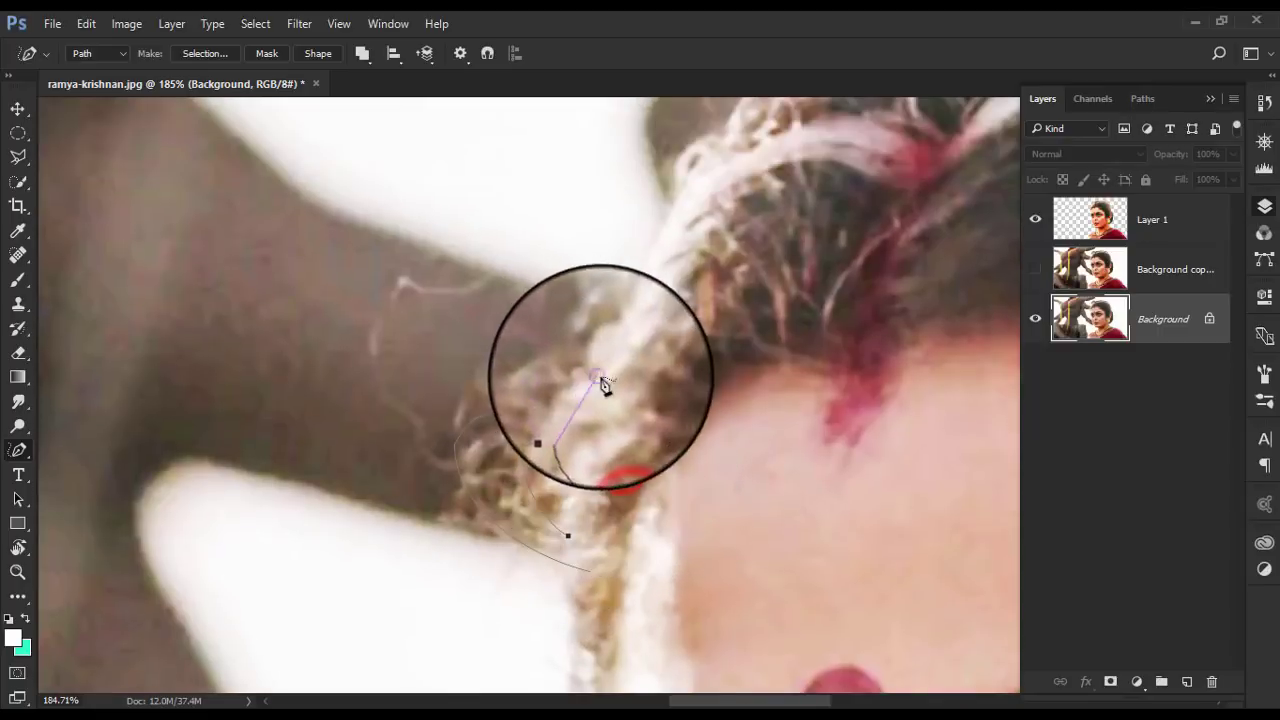
pyautogui.moveTo(592, 522); pyautogui.dragTo(620, 475)
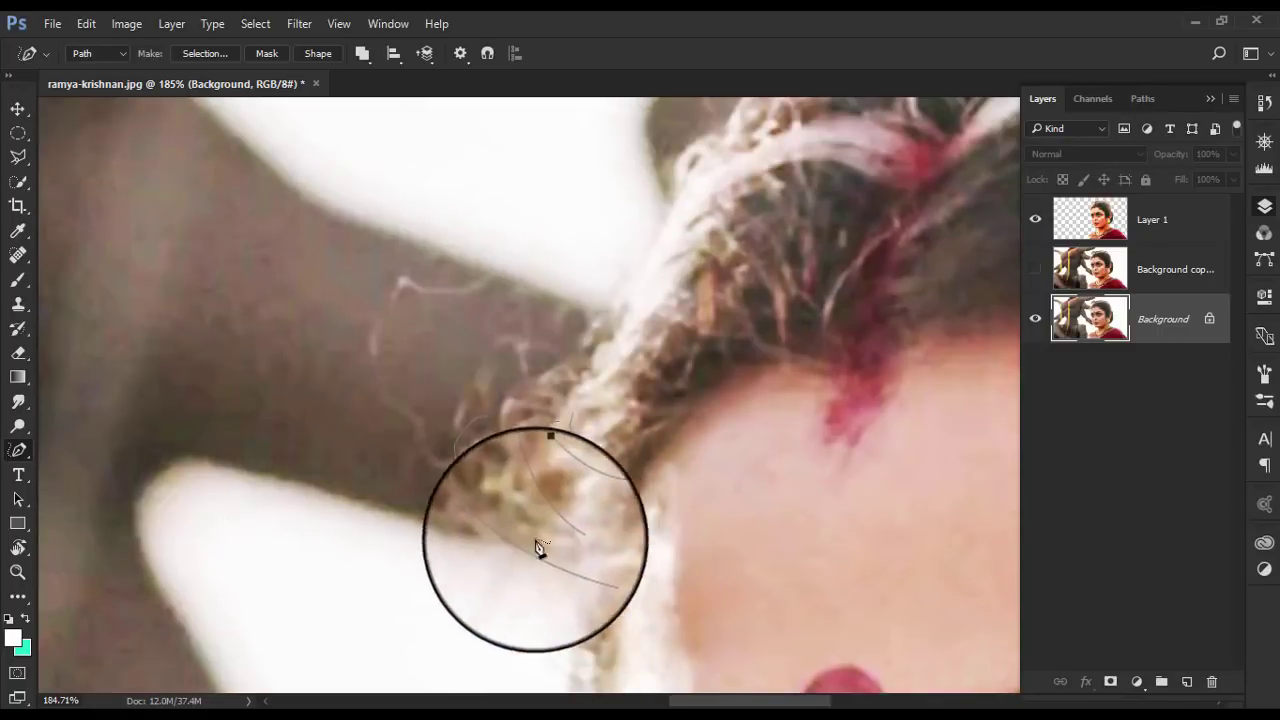
pyautogui.moveTo(493, 475); pyautogui.dragTo(415, 450)
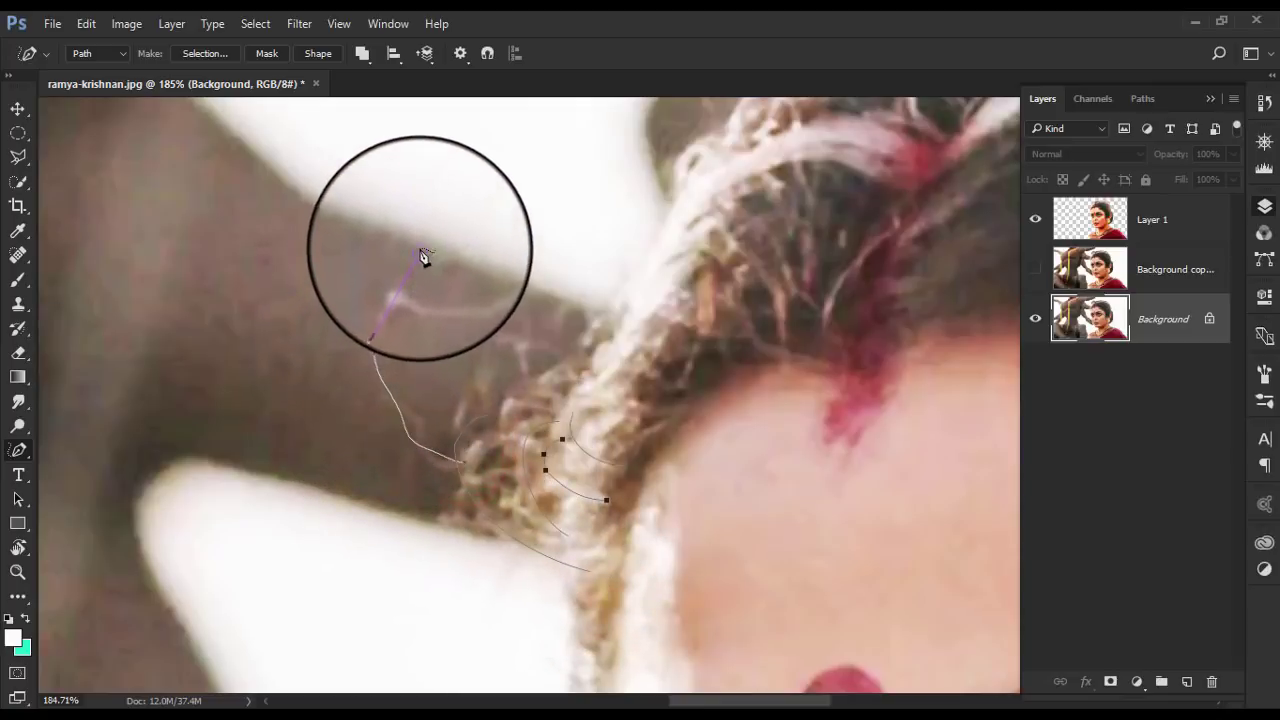
pyautogui.moveTo(423, 262); pyautogui.dragTo(477, 283)
pyautogui.moveTo(699, 497); pyautogui.dragTo(689, 557)
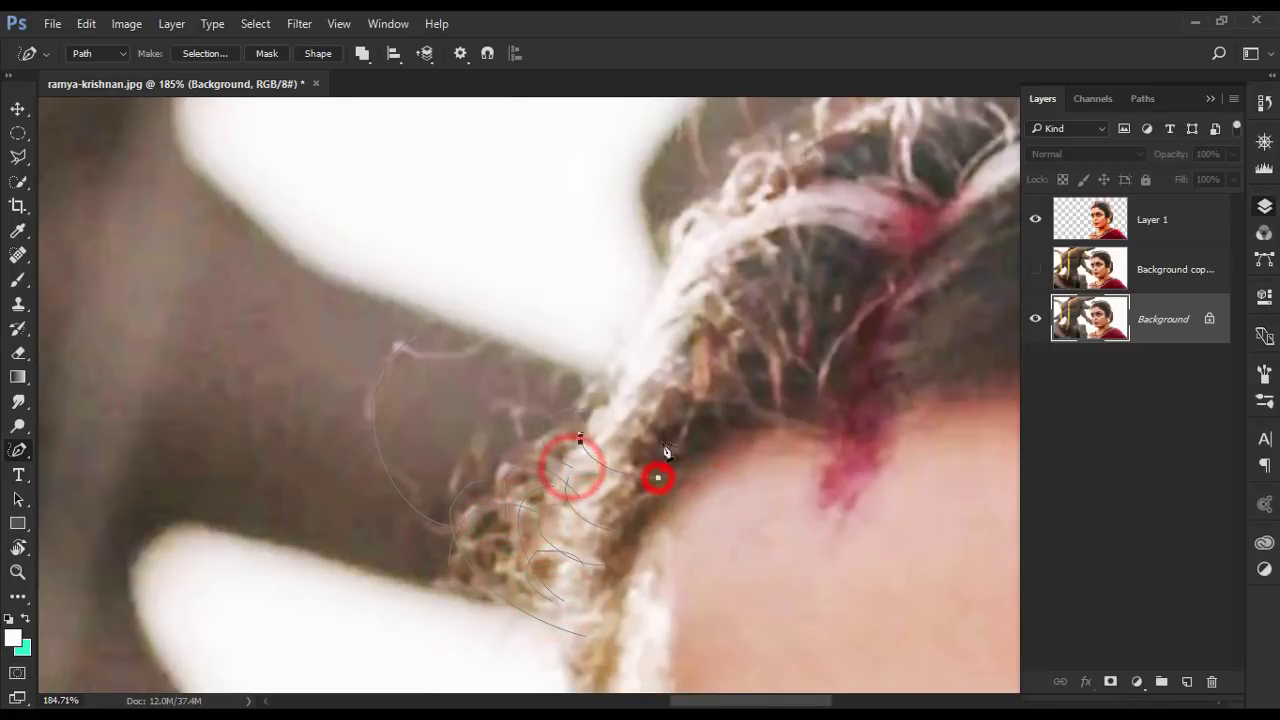
pyautogui.moveTo(667, 452); pyautogui.dragTo(652, 437)
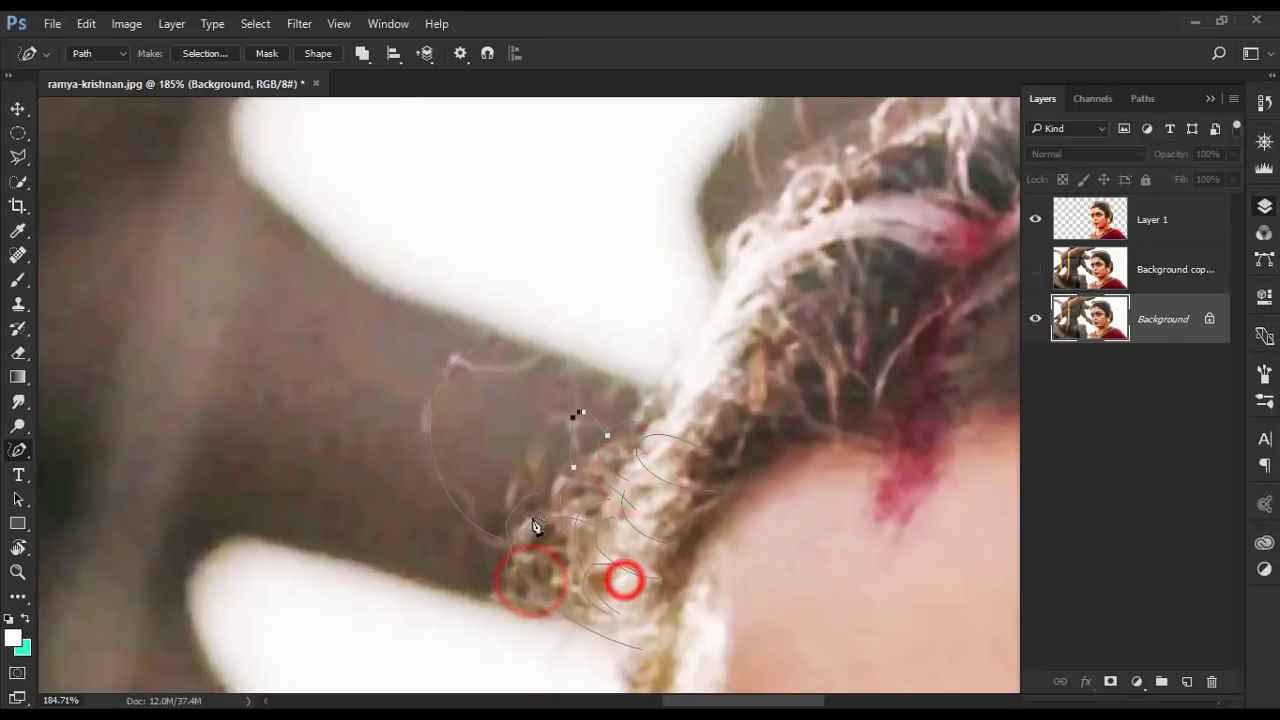
# - Add path anchors on the curls at the top of the hair, then select Layer 1
pyautogui.scroll(2, 720, 368)
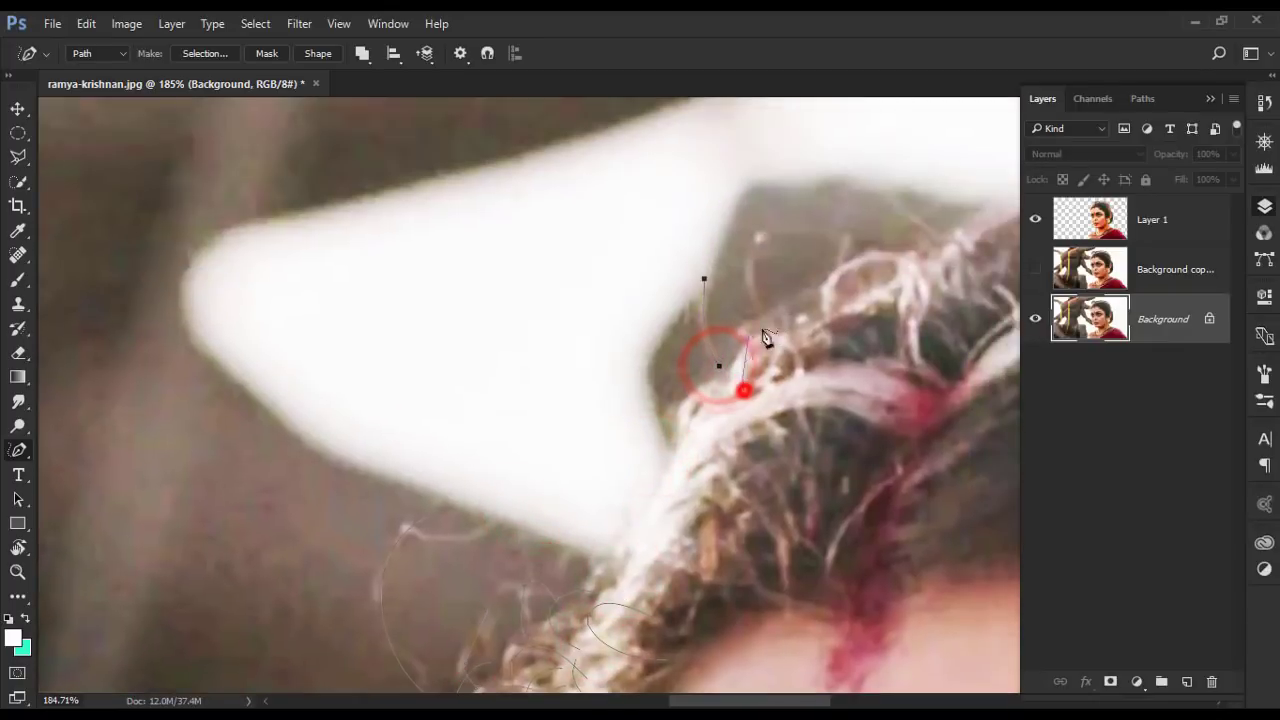
pyautogui.moveTo(804, 454); pyautogui.dragTo(796, 557)
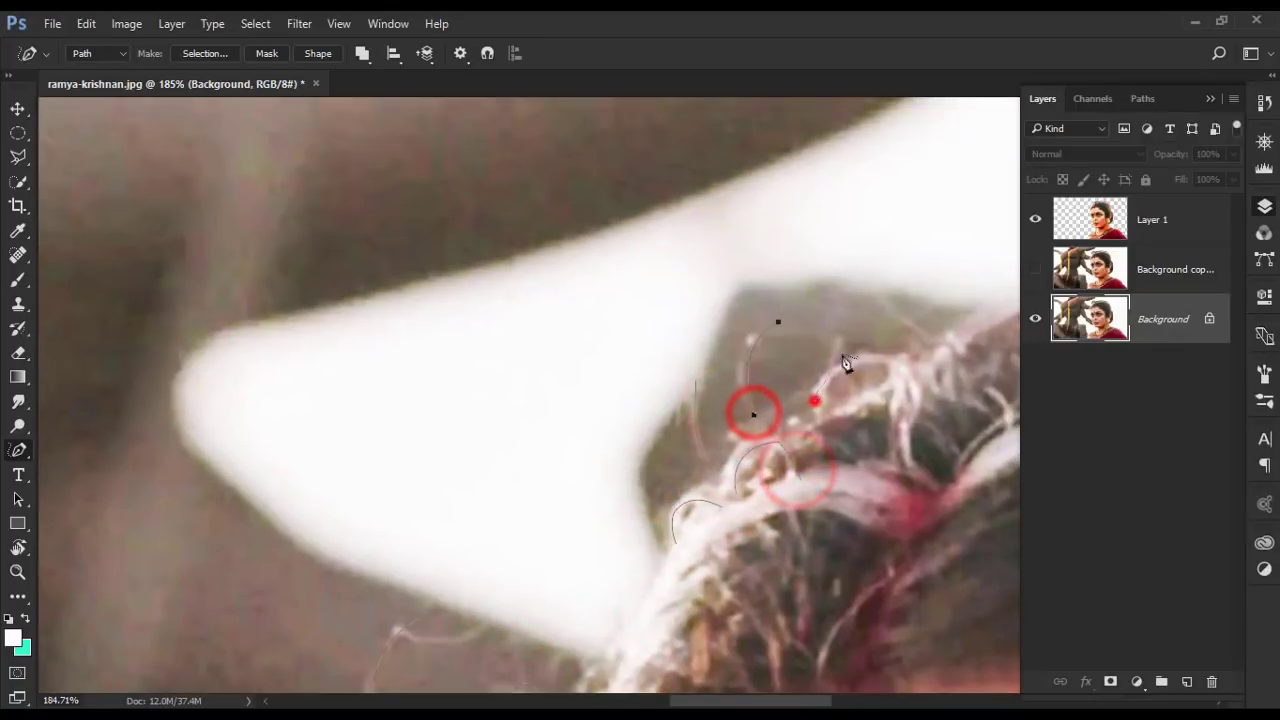
pyautogui.click(856, 466)
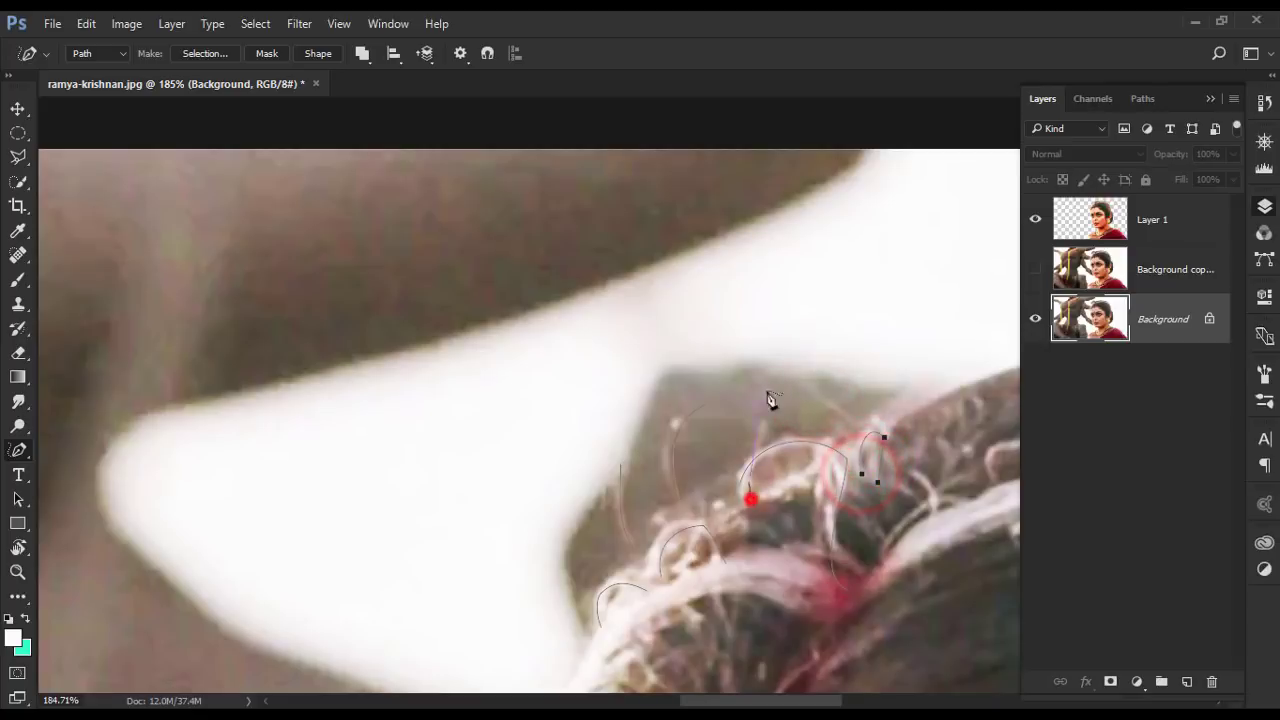
pyautogui.scroll(-2, 770, 400)
pyautogui.hscroll(3, 733, 470)
pyautogui.click(590, 355)
pyautogui.scroll(-3, 538, 510)
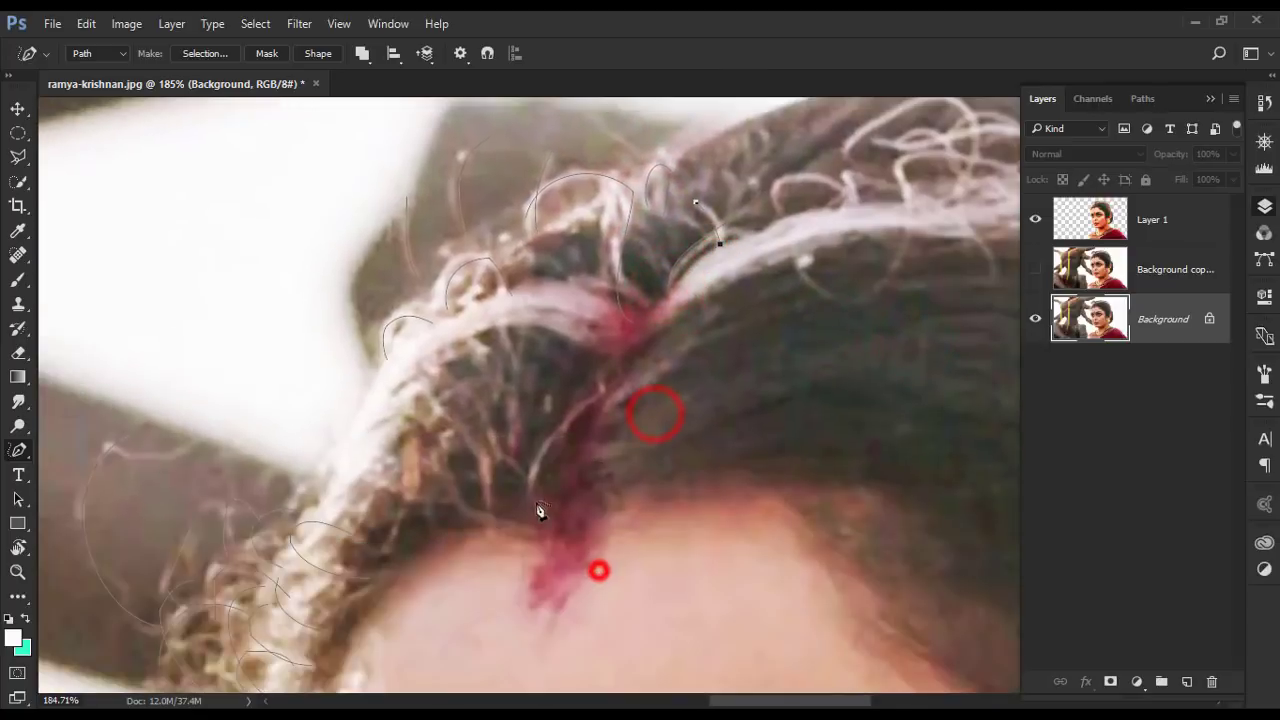
pyautogui.scroll(3, 527, 558)
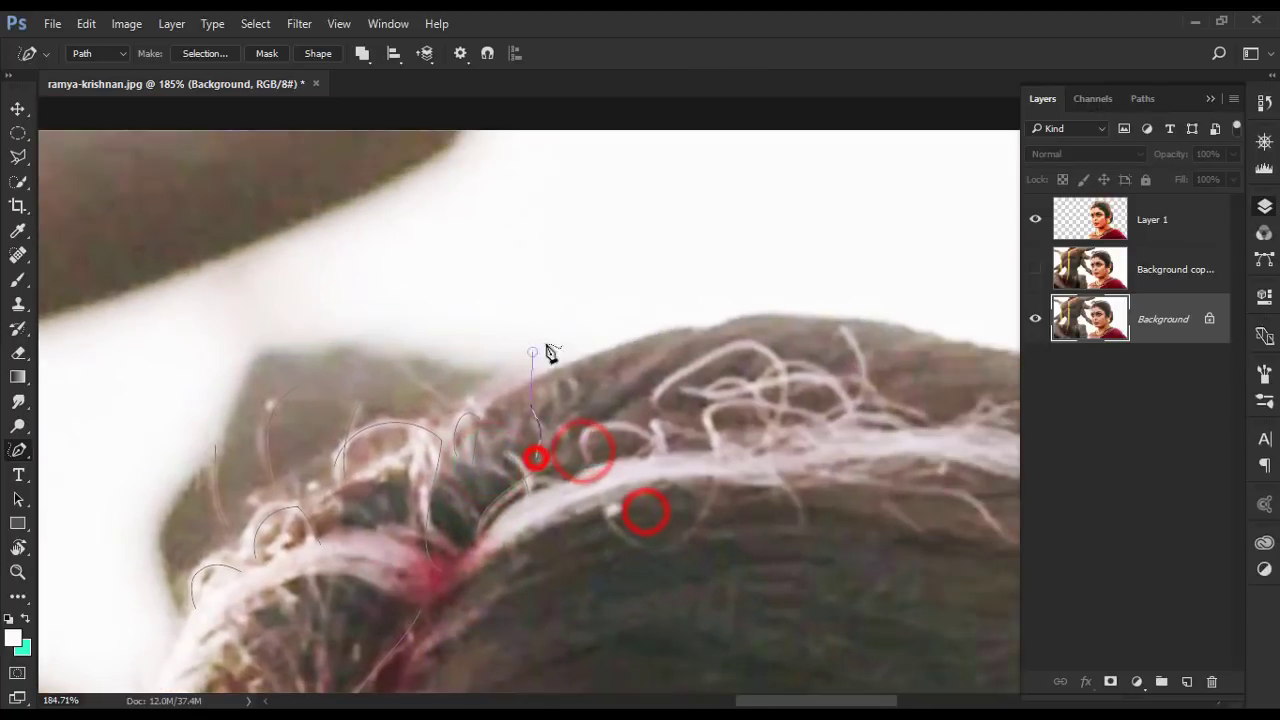
pyautogui.click(462, 418)
pyautogui.scroll(-3, 731, 523)
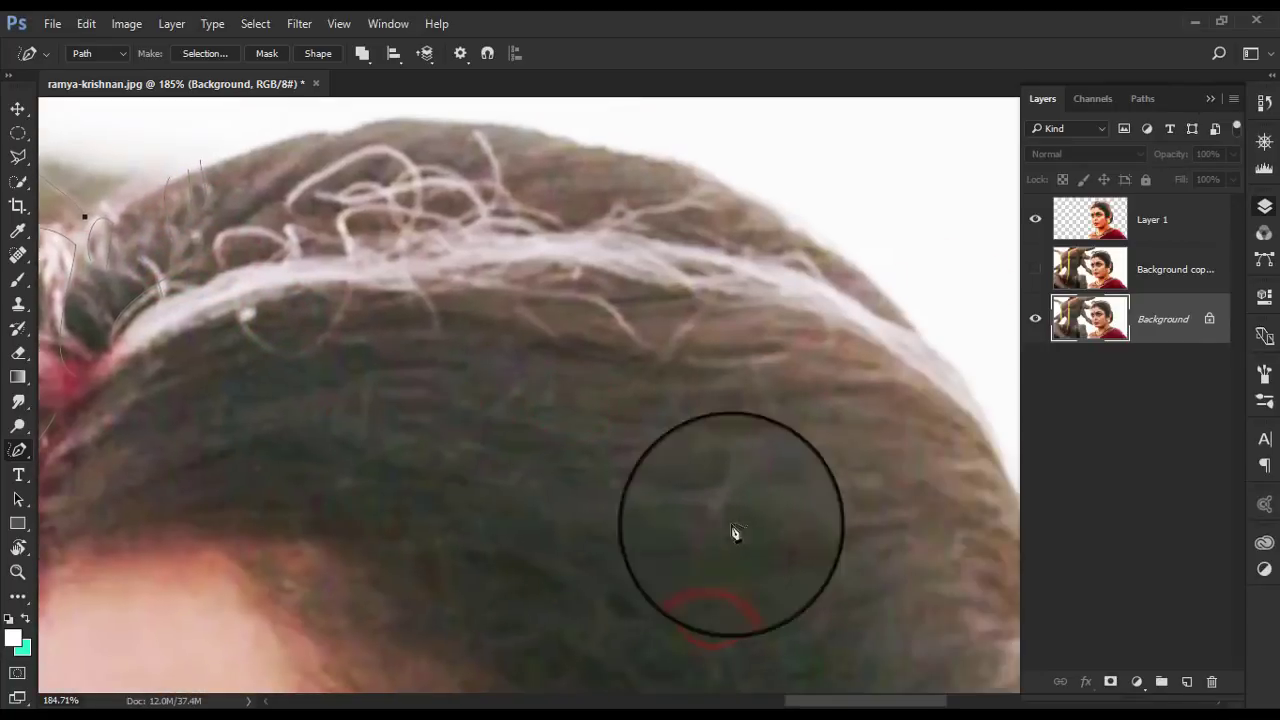
pyautogui.scroll(-3, 1229, 629)
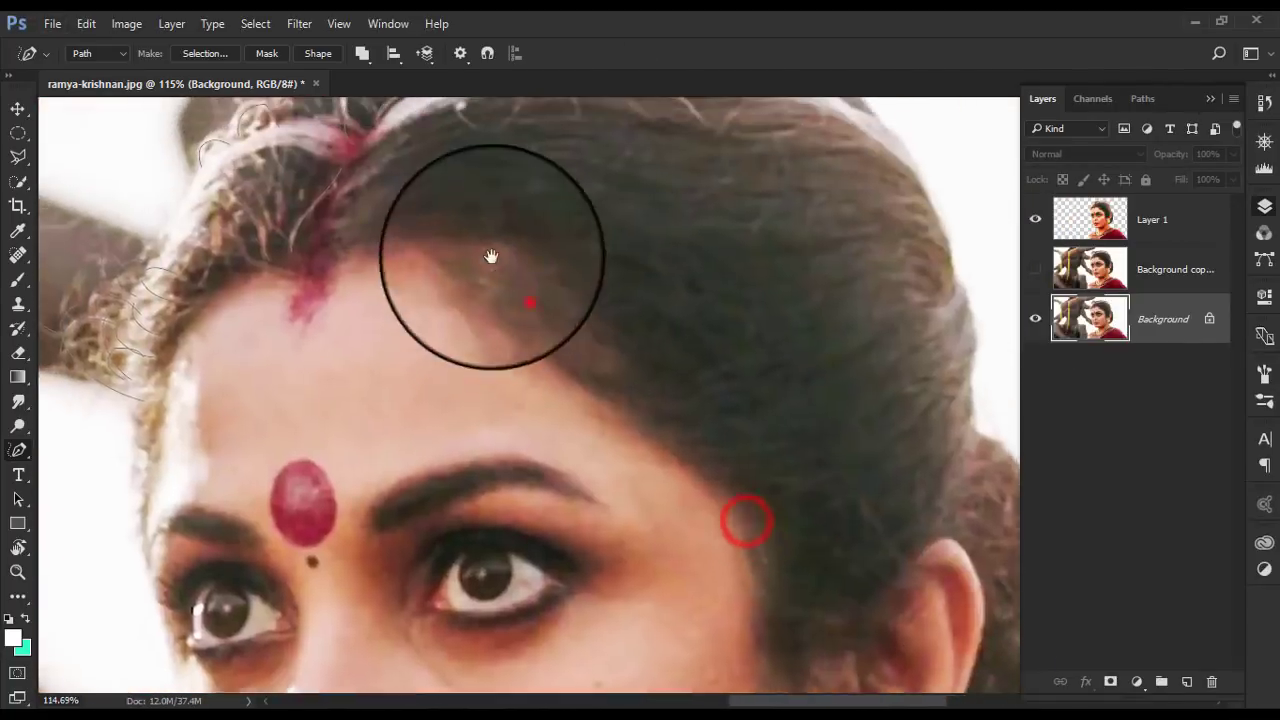
pyautogui.moveTo(746, 517); pyautogui.dragTo(516, 288)
pyautogui.click(1160, 219)
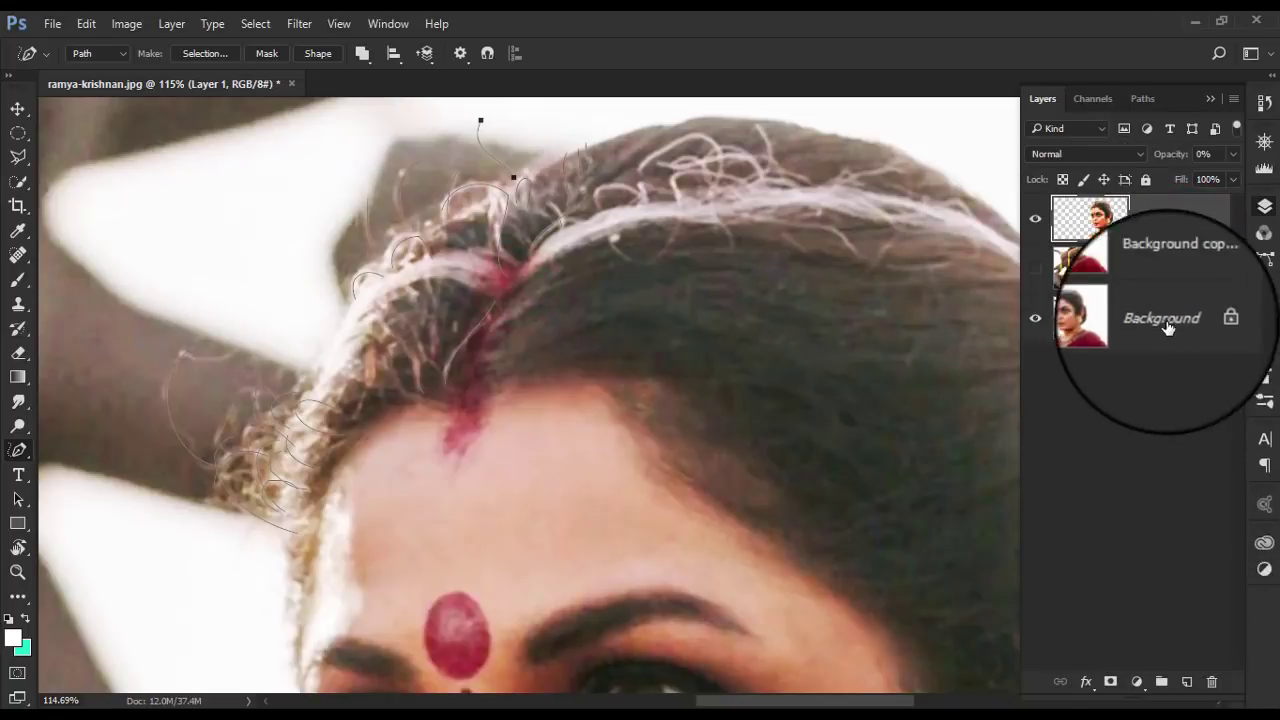
# - Add an empty Layer 2 above Layer 1 and pick a pointed brush tip
pyautogui.click(1187, 681)
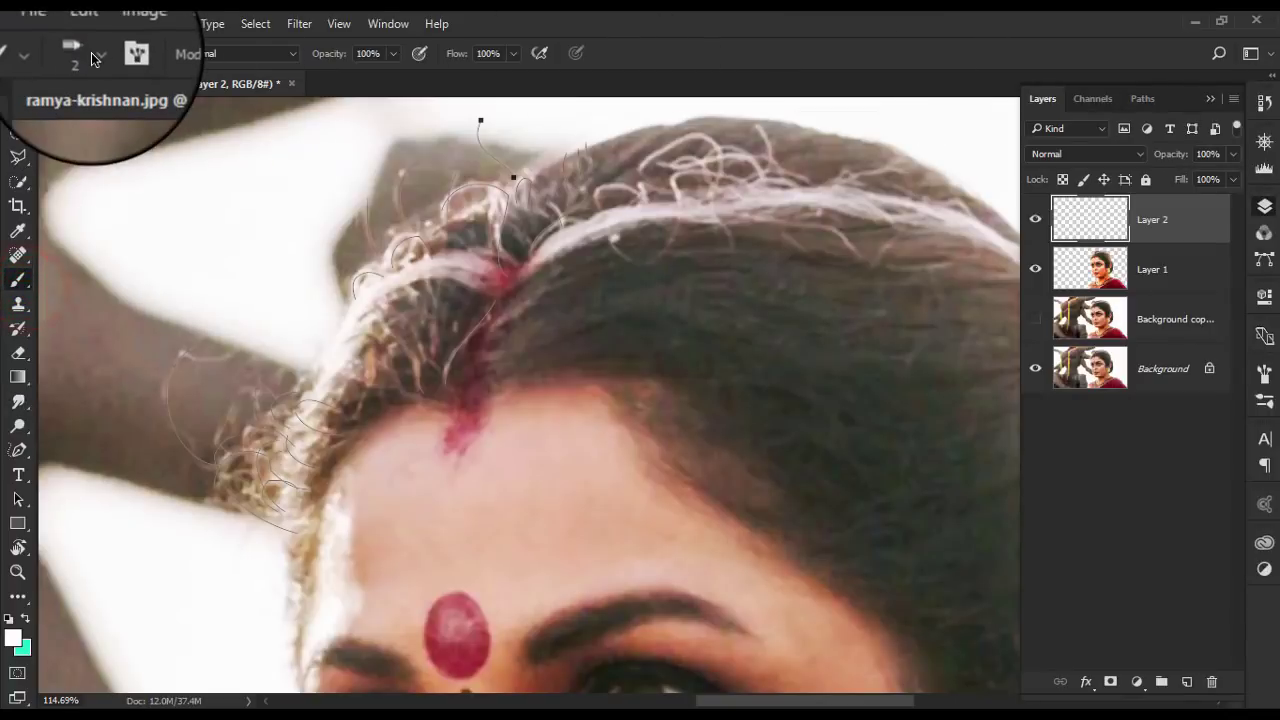
pyautogui.rightClick(208, 140)
pyautogui.click(306, 385)
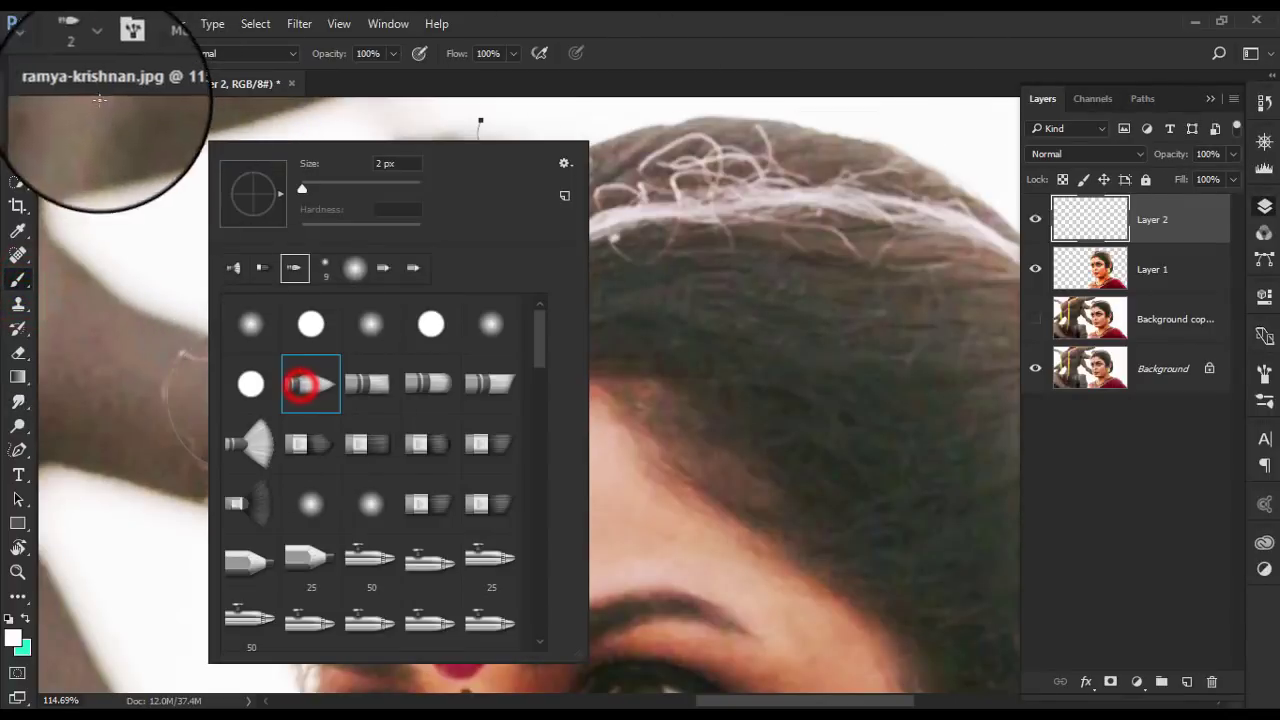
# - Give the Smudge tool a small pointed 4 px tip
pyautogui.click(18, 401)
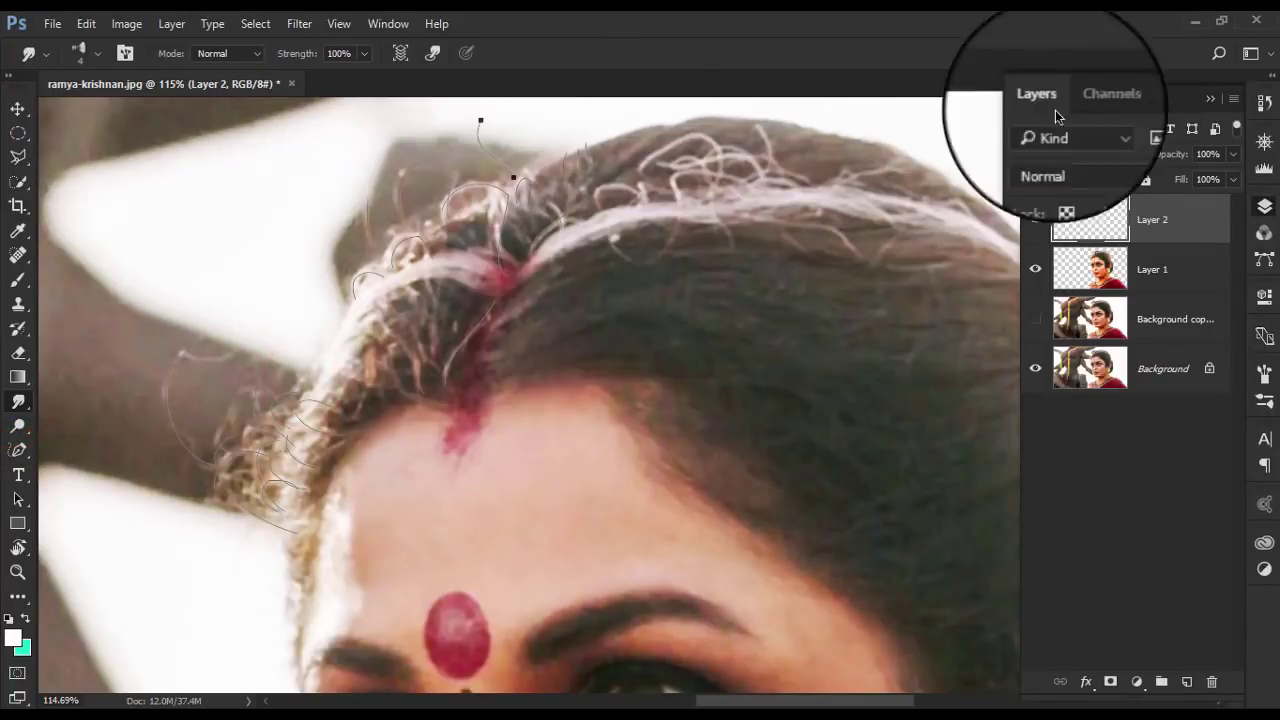
pyautogui.rightClick(243, 140)
pyautogui.click(337, 371)
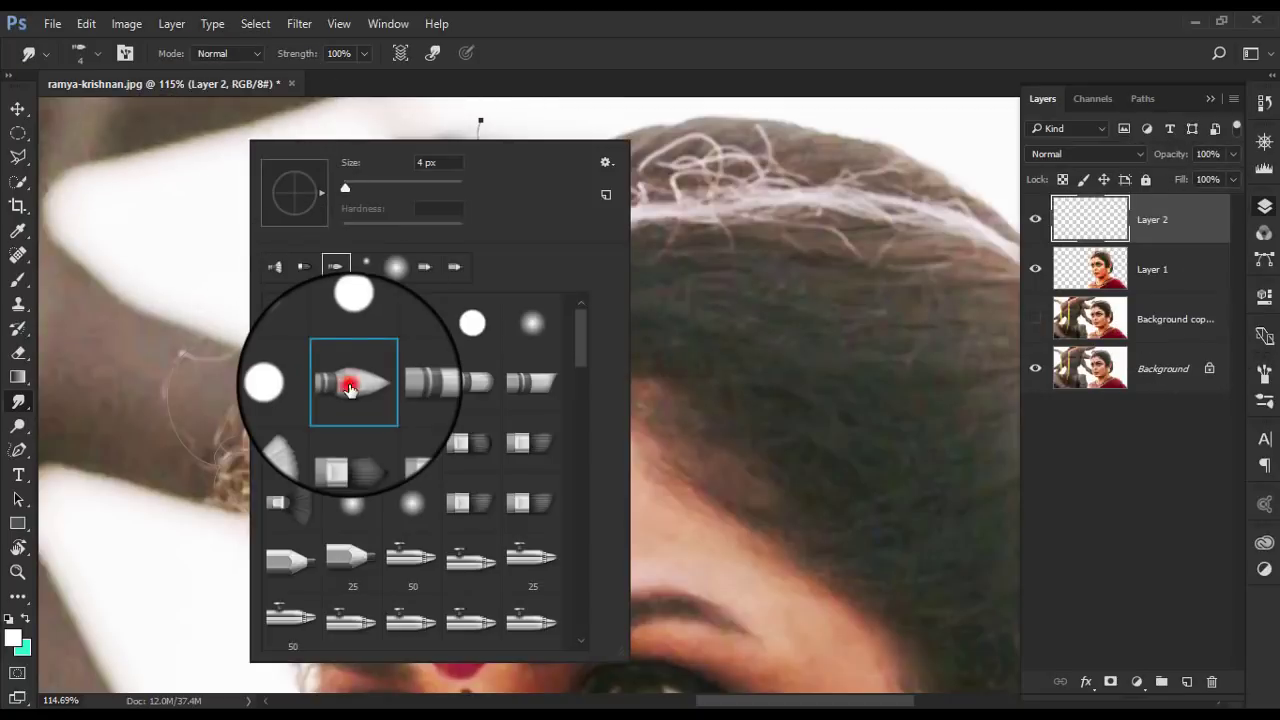
pyautogui.click(126, 263)
# - Give the Brush tool a tiny pointed 2 px tip and check its opacity
pyautogui.click(18, 280)
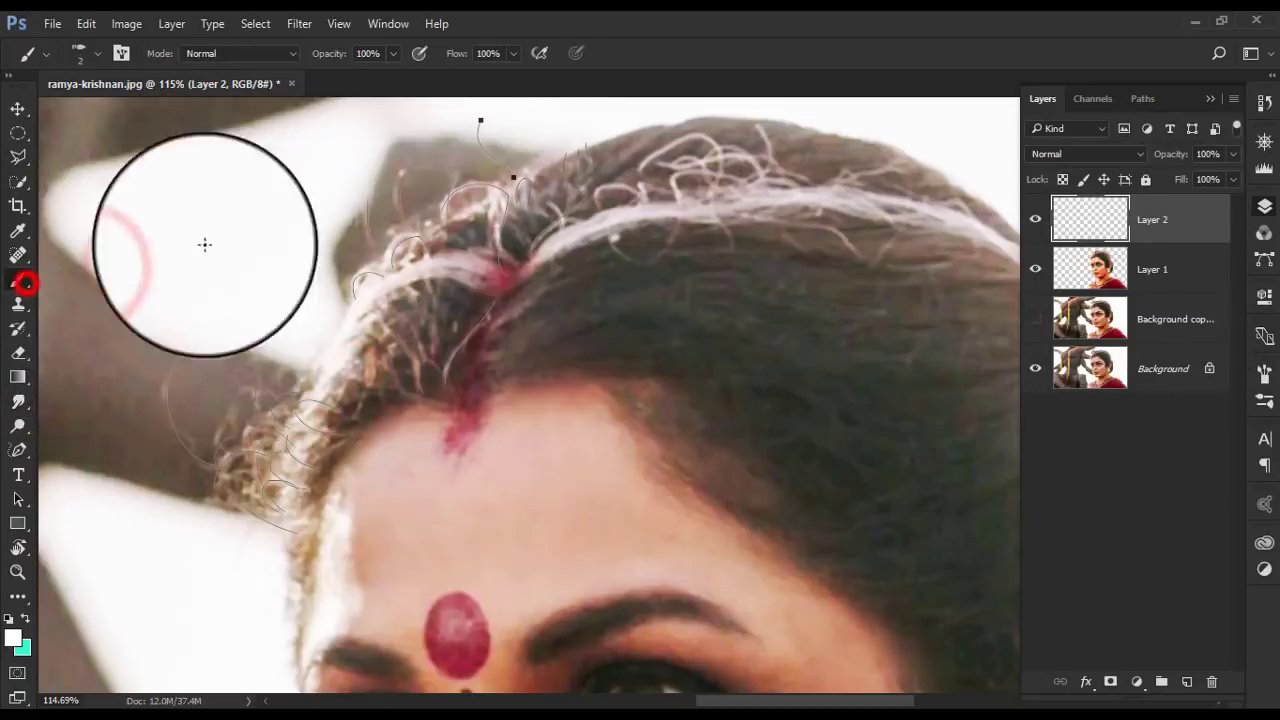
pyautogui.rightClick(310, 200)
pyautogui.click(408, 434)
pyautogui.click(322, 63)
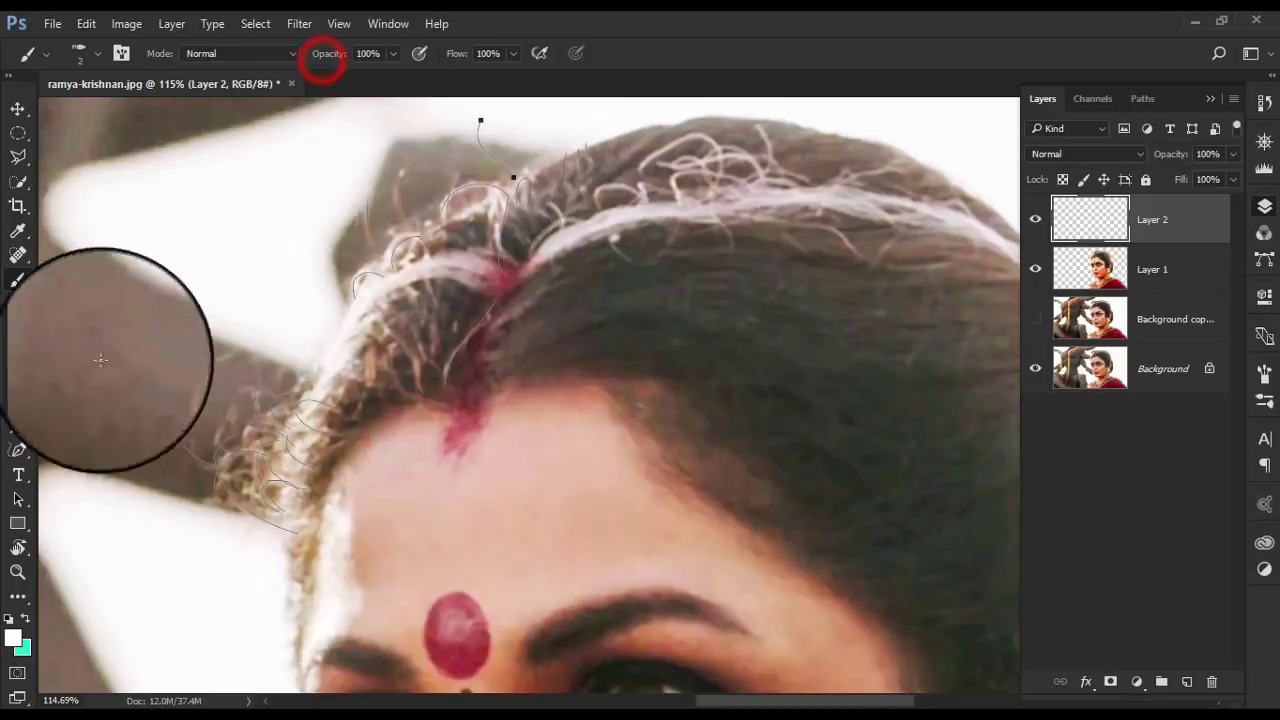
# - Select the traced hair strand paths with the Path Selection tool
pyautogui.click(18, 450)
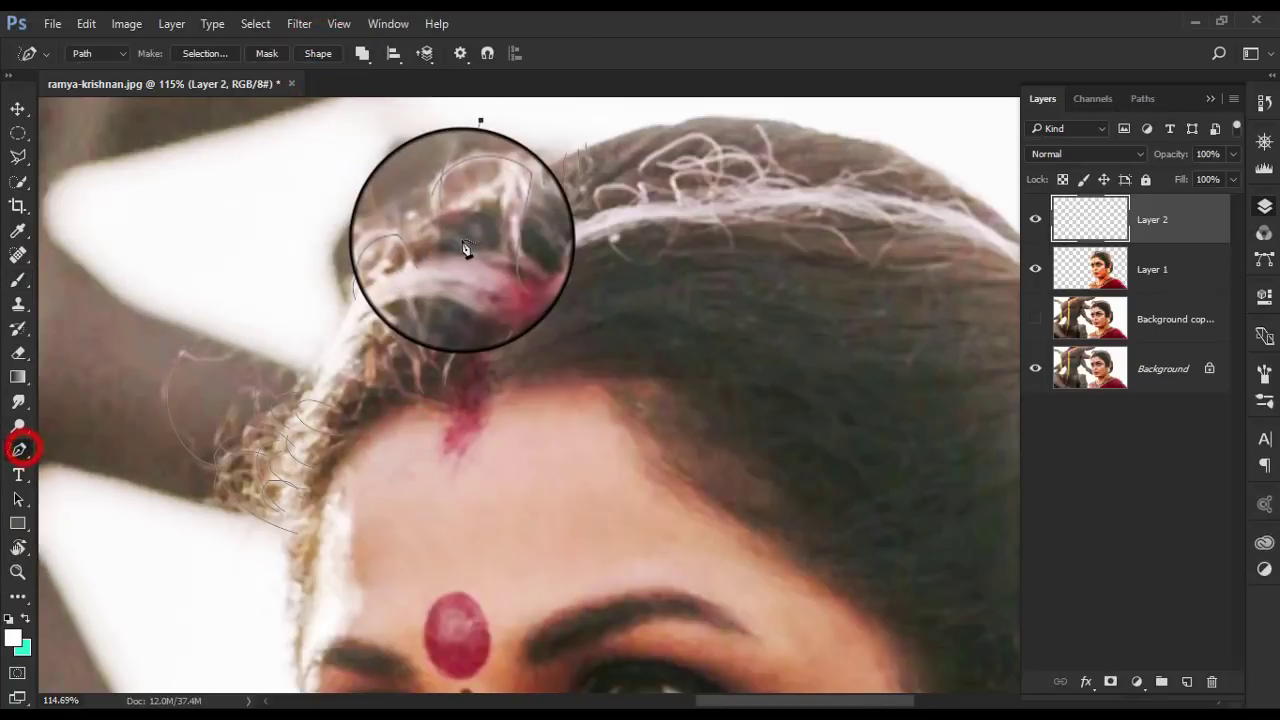
pyautogui.click(18, 499)
pyautogui.click(363, 217)
pyautogui.click(223, 266)
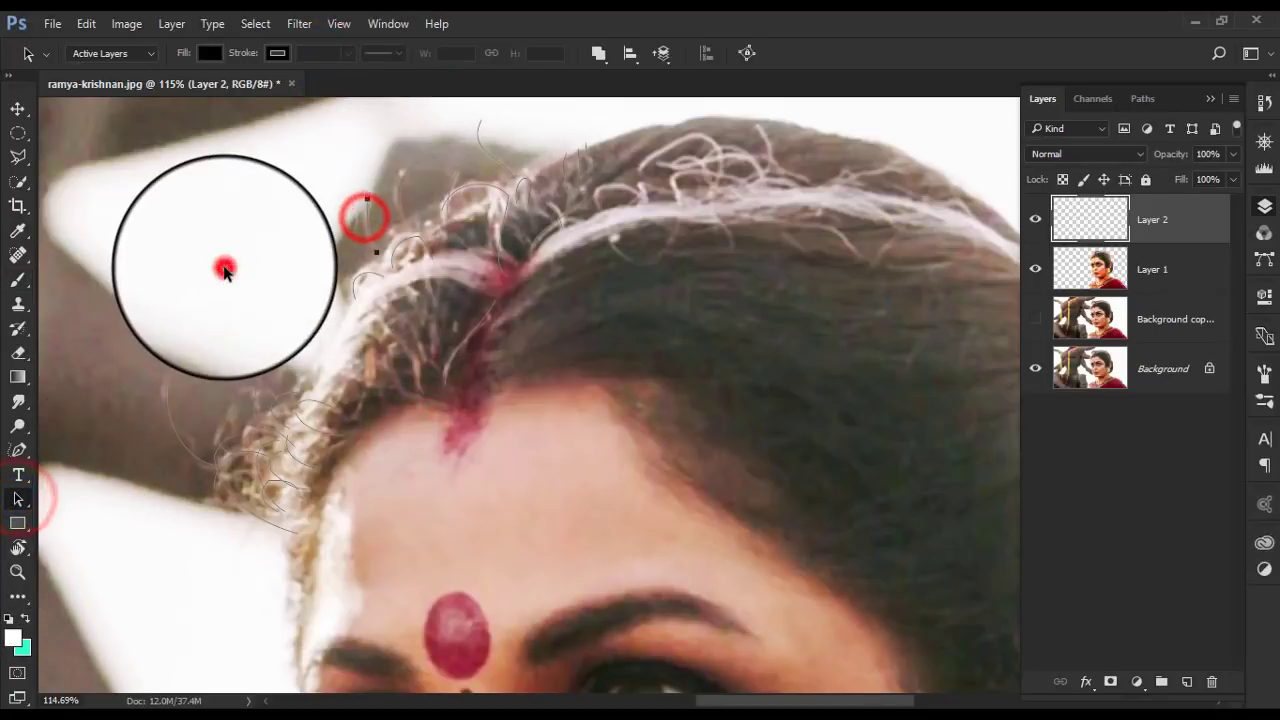
# - Stroke the hair paths with the Brush tool to paint thin white strands
pyautogui.click(18, 450)
pyautogui.rightClick(509, 200)
pyautogui.click(551, 349)
pyautogui.click(600, 222)
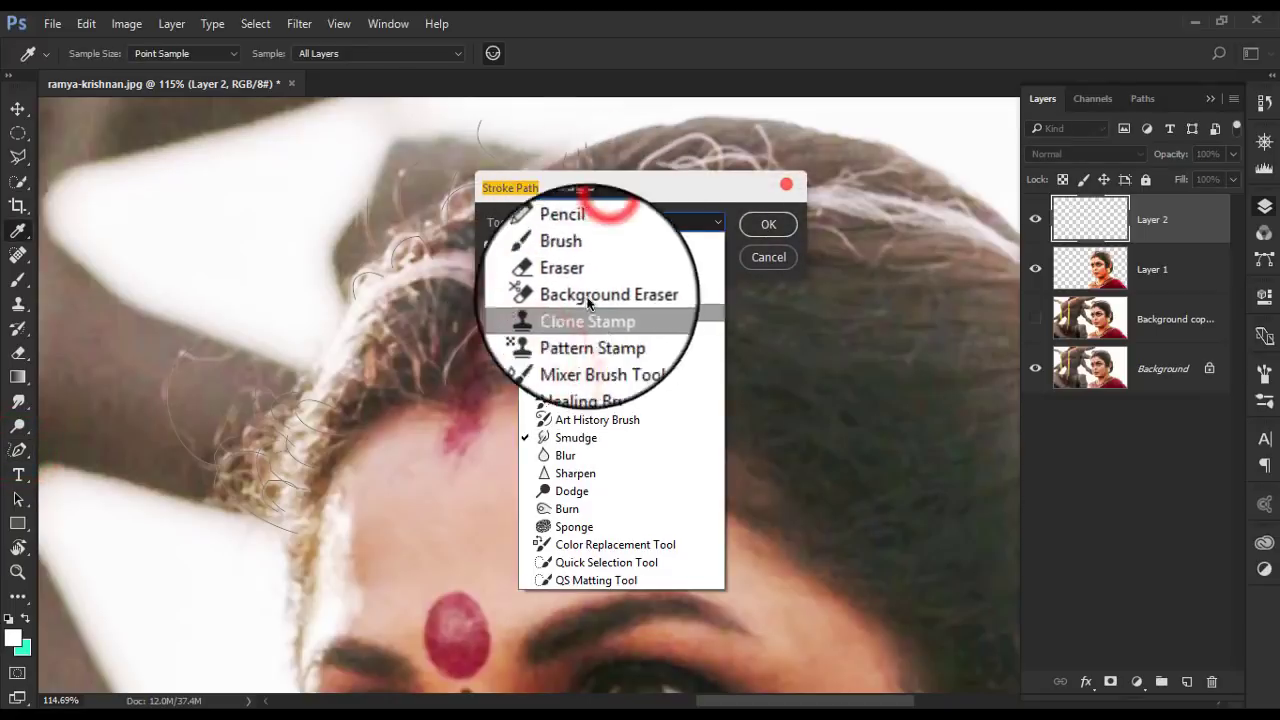
pyautogui.click(565, 300)
pyautogui.click(762, 222)
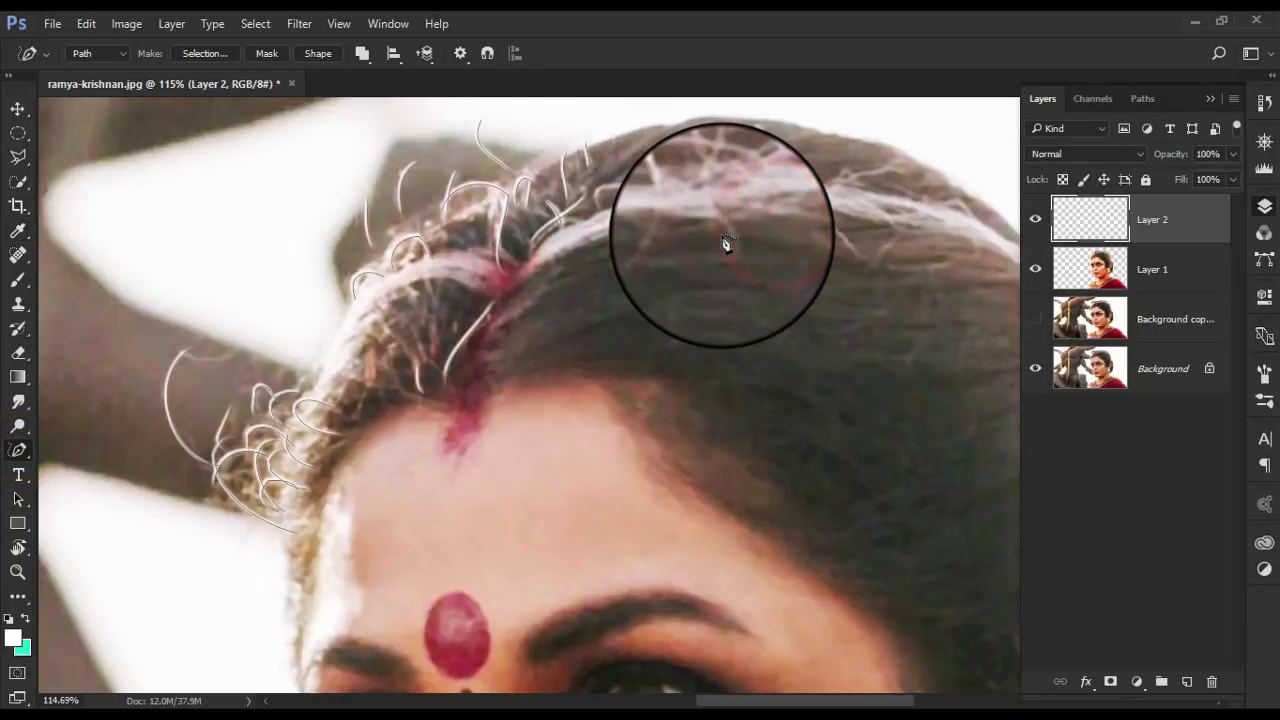
# - Stroke the hair paths a second time to strengthen the strands, then activate Layer 1
pyautogui.rightClick(549, 189)
pyautogui.click(590, 338)
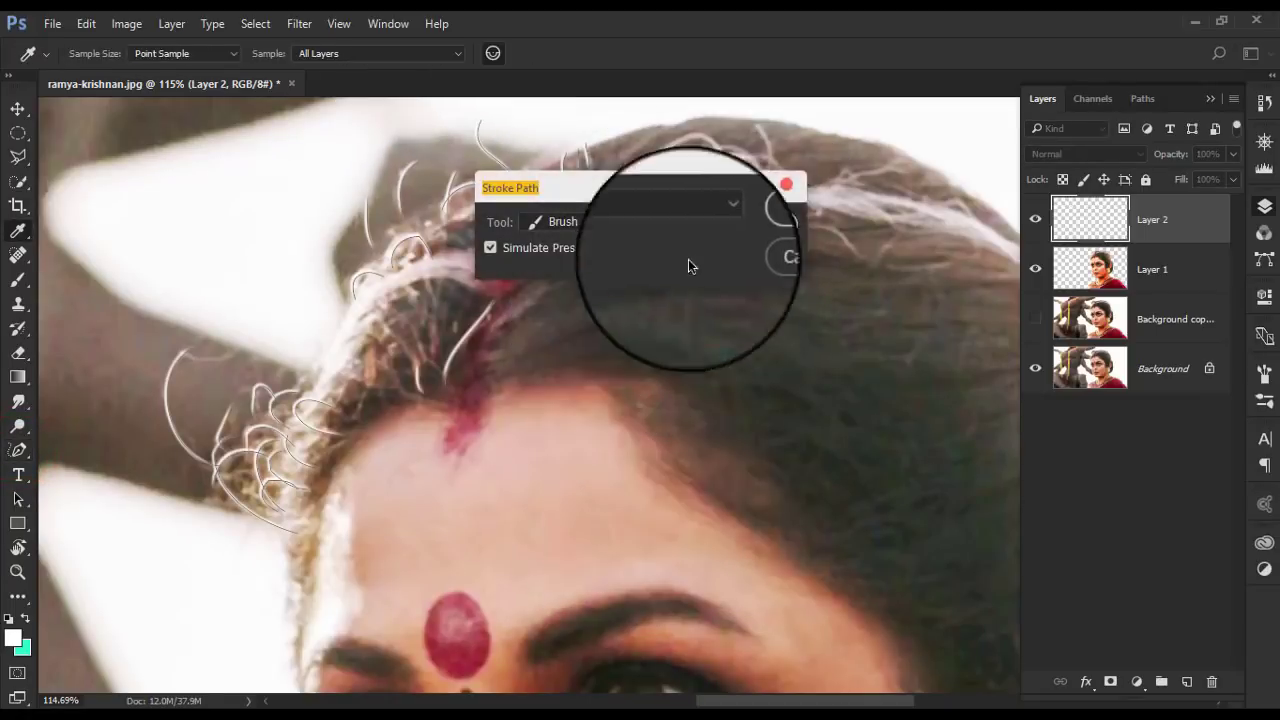
pyautogui.click(756, 227)
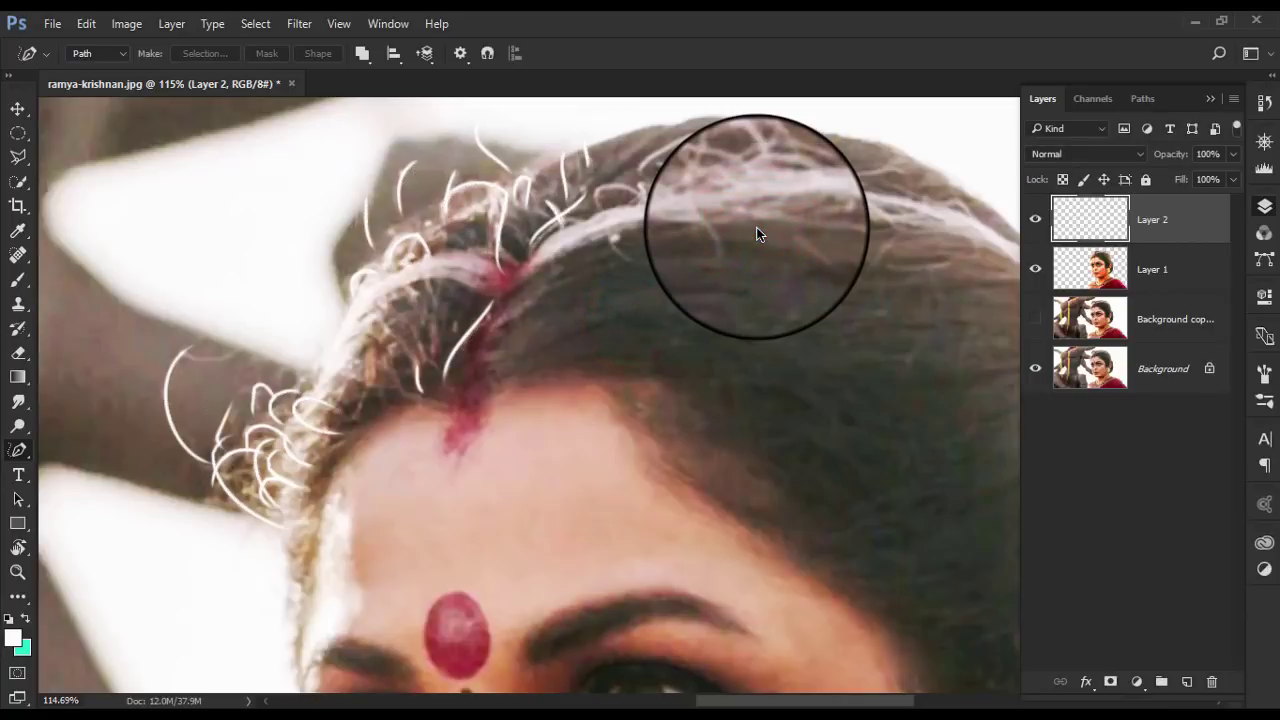
pyautogui.click(1150, 272)
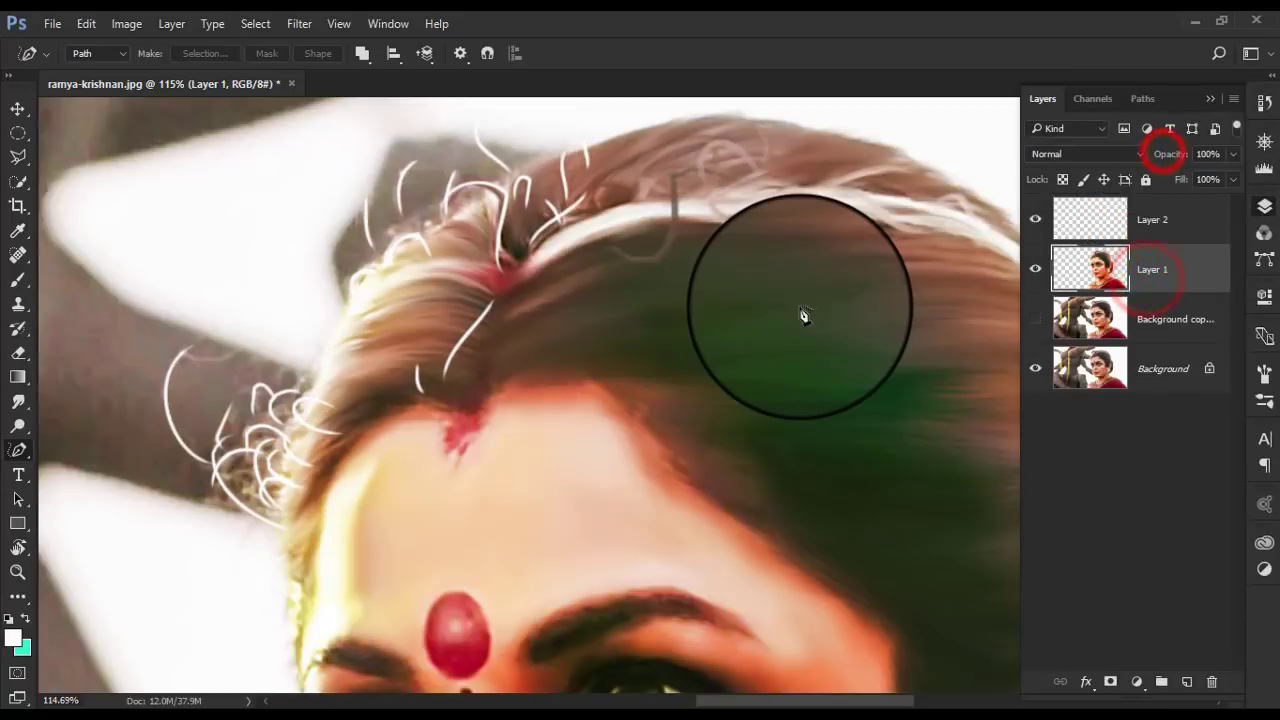
# - Draw new curved strand paths sweeping across the top of the hair
pyautogui.hotkey('ctrl', '0')
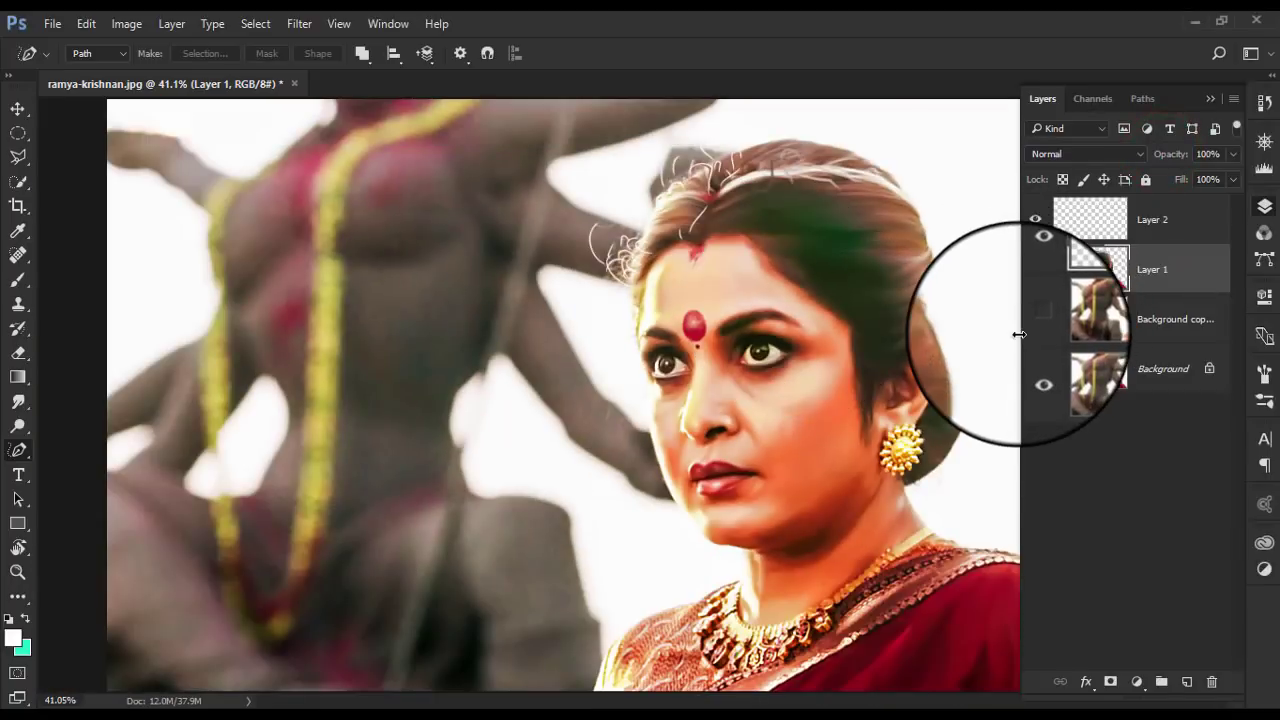
pyautogui.scroll(5, 710, 180)
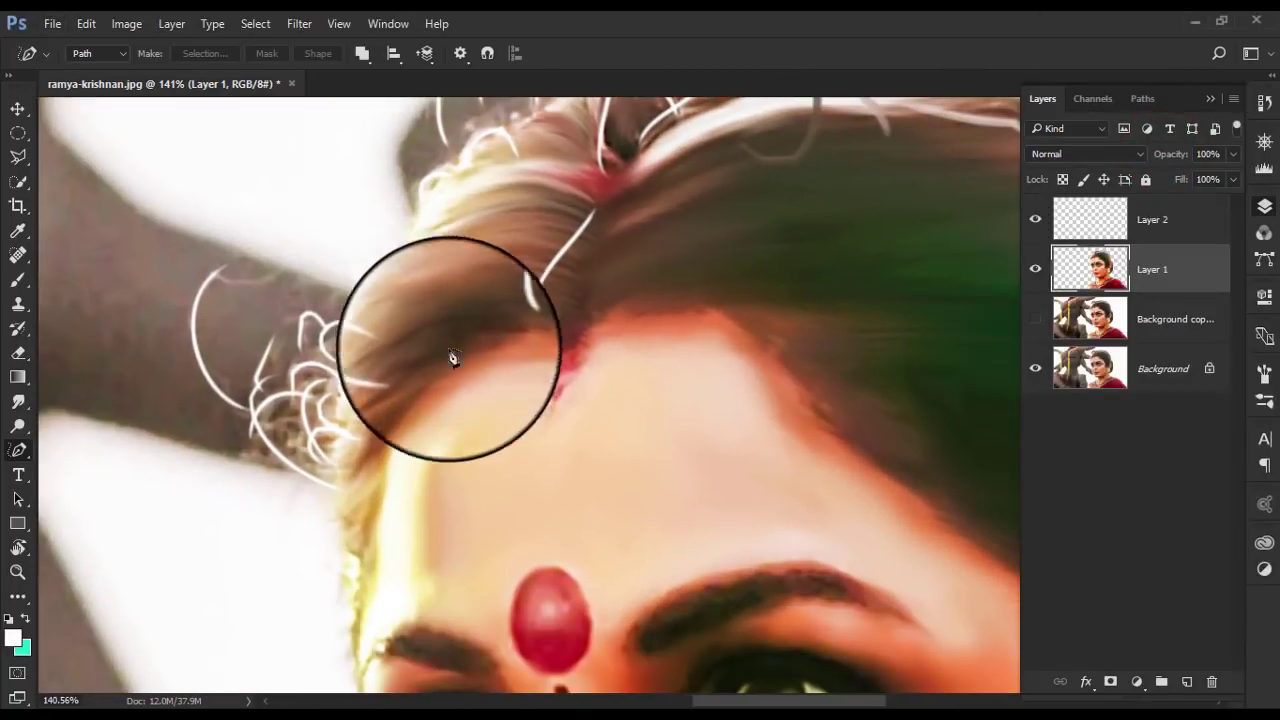
pyautogui.click(431, 377)
pyautogui.click(331, 484)
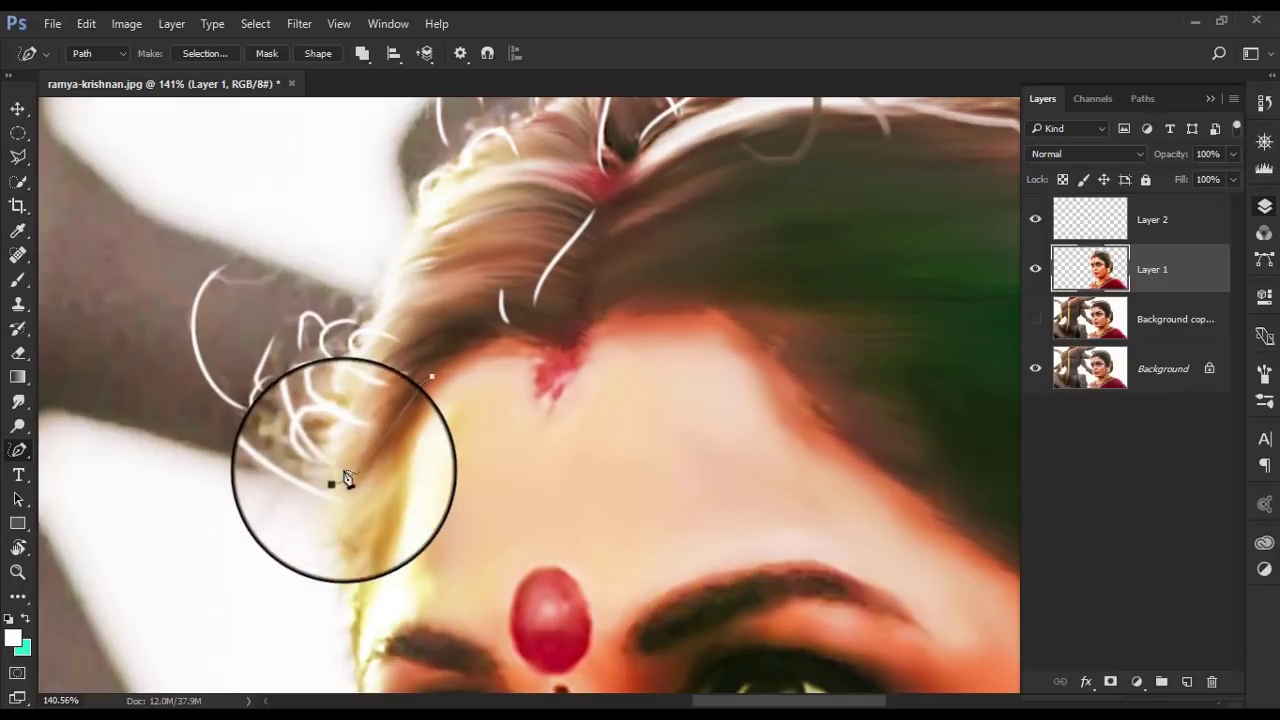
pyautogui.moveTo(357, 410)
pyautogui.mouseDown()
pyautogui.moveTo(450, 350)
pyautogui.moveTo(392, 376)
pyautogui.moveTo(404, 313)
pyautogui.mouseUp()
pyautogui.scroll(3, 392, 376)
pyautogui.click(358, 386)
pyautogui.click(771, 380)
# - Stroke the new strand paths with the Brush on Layer 2
pyautogui.click(809, 397)
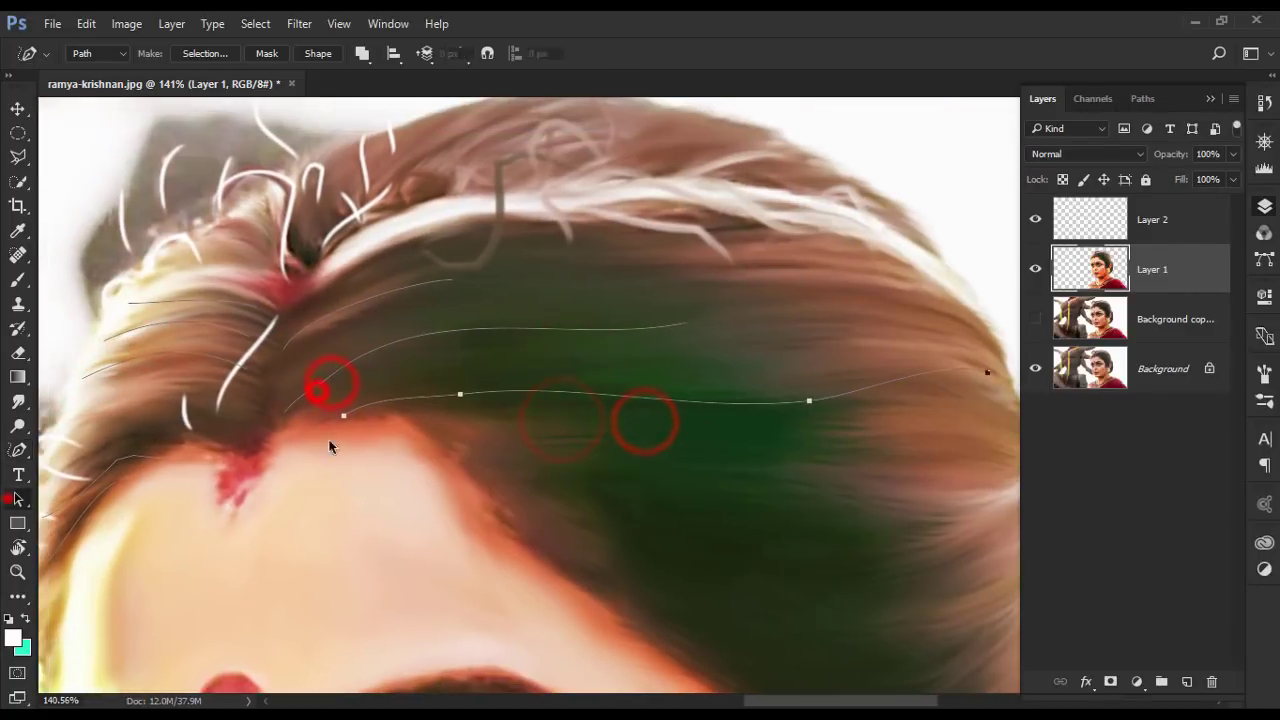
pyautogui.click(1171, 219)
pyautogui.rightClick(500, 272)
pyautogui.click(563, 407)
# - Sketch further strand paths across the top of the hair and near the ear
pyautogui.scroll(-5, 237, 380)
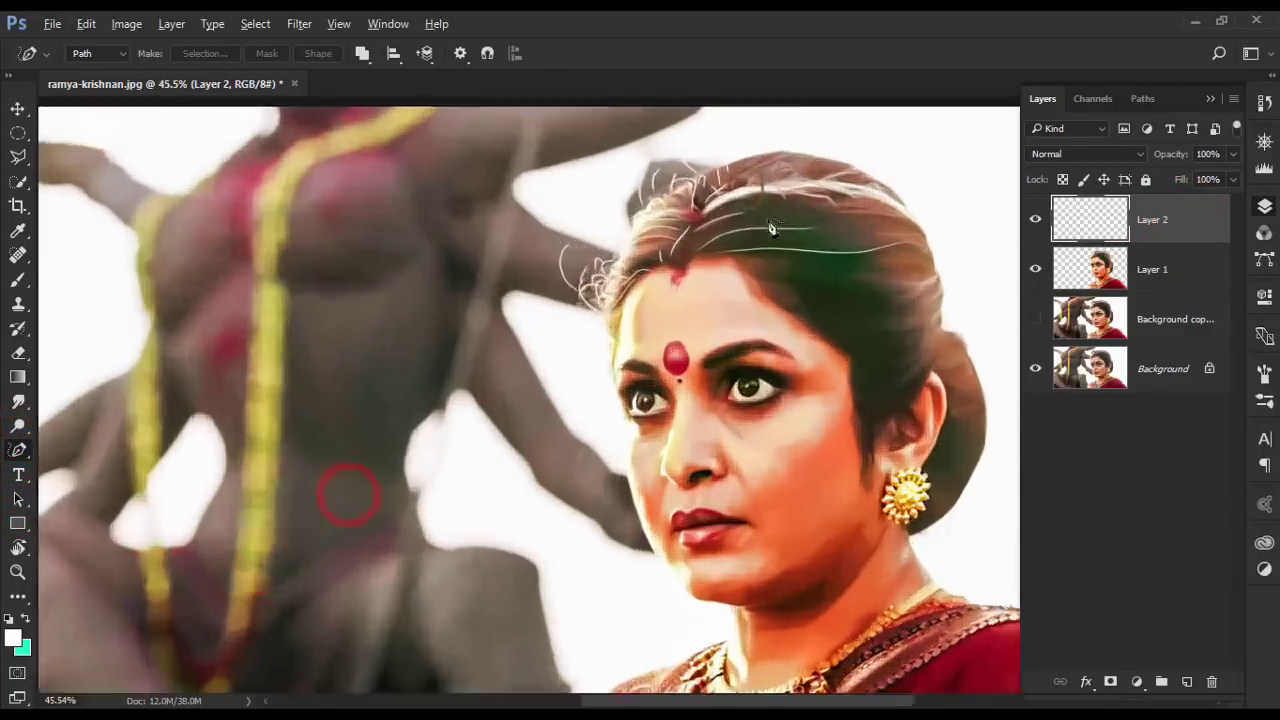
pyautogui.scroll(5, 771, 223)
pyautogui.click(478, 354)
pyautogui.click(625, 352)
pyautogui.click(838, 347)
pyautogui.scroll(-3, 817, 398)
pyautogui.click(750, 214)
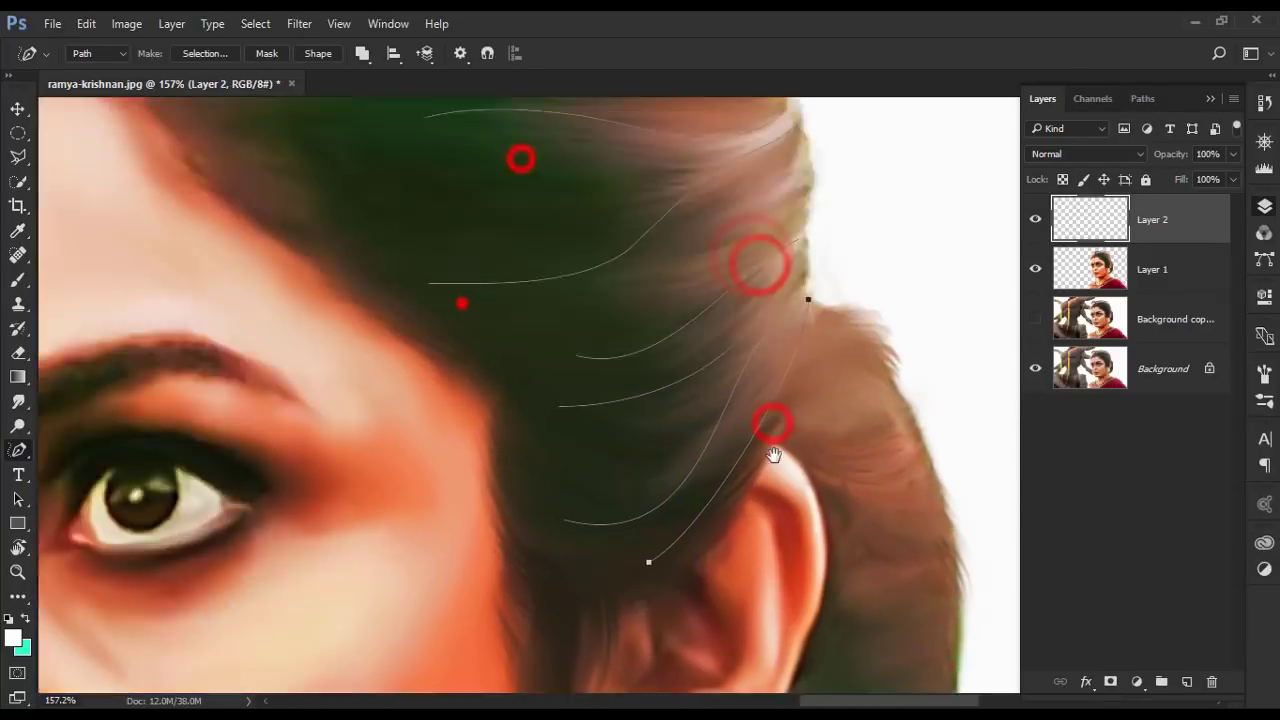
pyautogui.scroll(5, 604, 417)
pyautogui.click(972, 396)
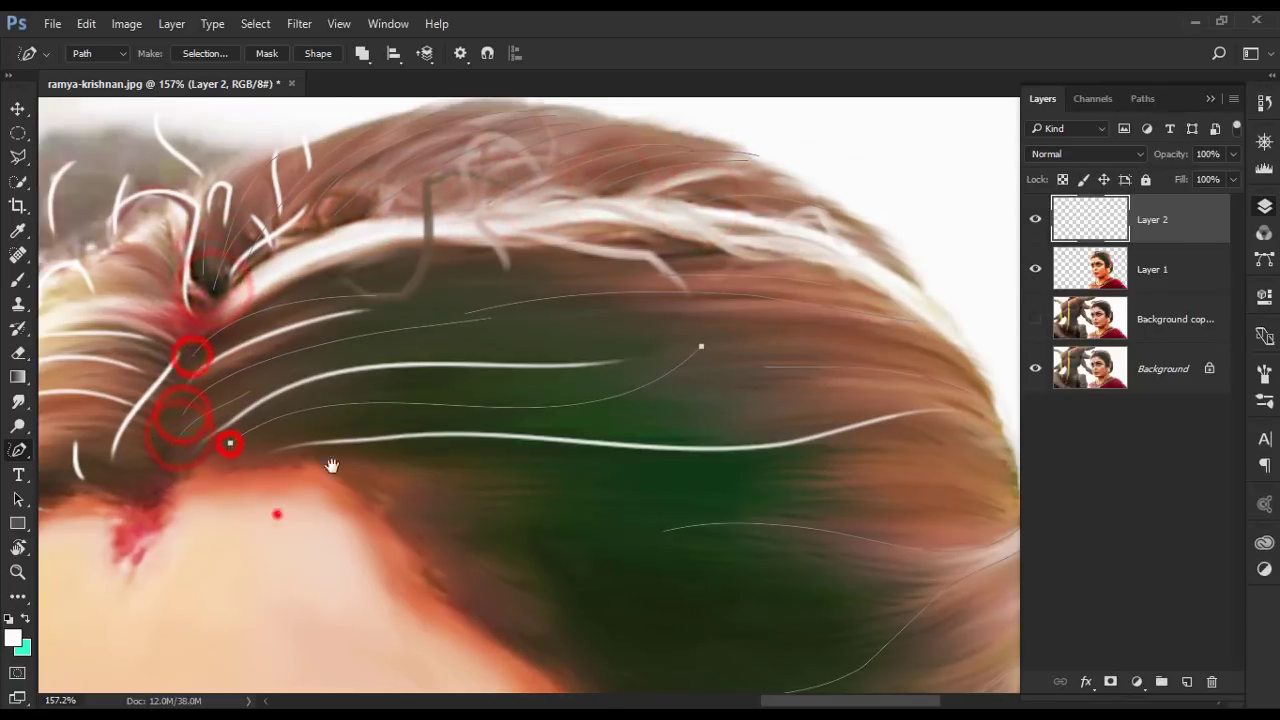
pyautogui.scroll(-3, 322, 310)
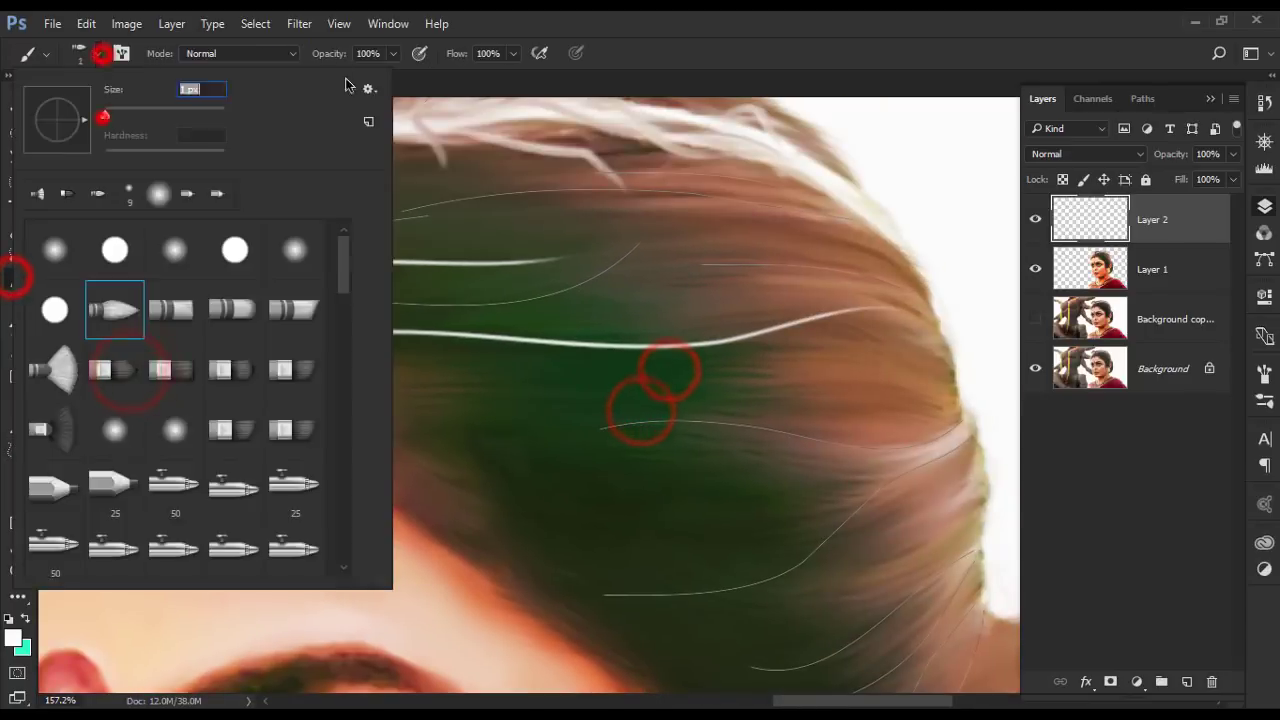
# - Zoom into the hairline and draw more curved strand paths fanning from the parting
pyautogui.click(18, 500)
pyautogui.click(17, 452)
pyautogui.hotkey('ctrl', '0')
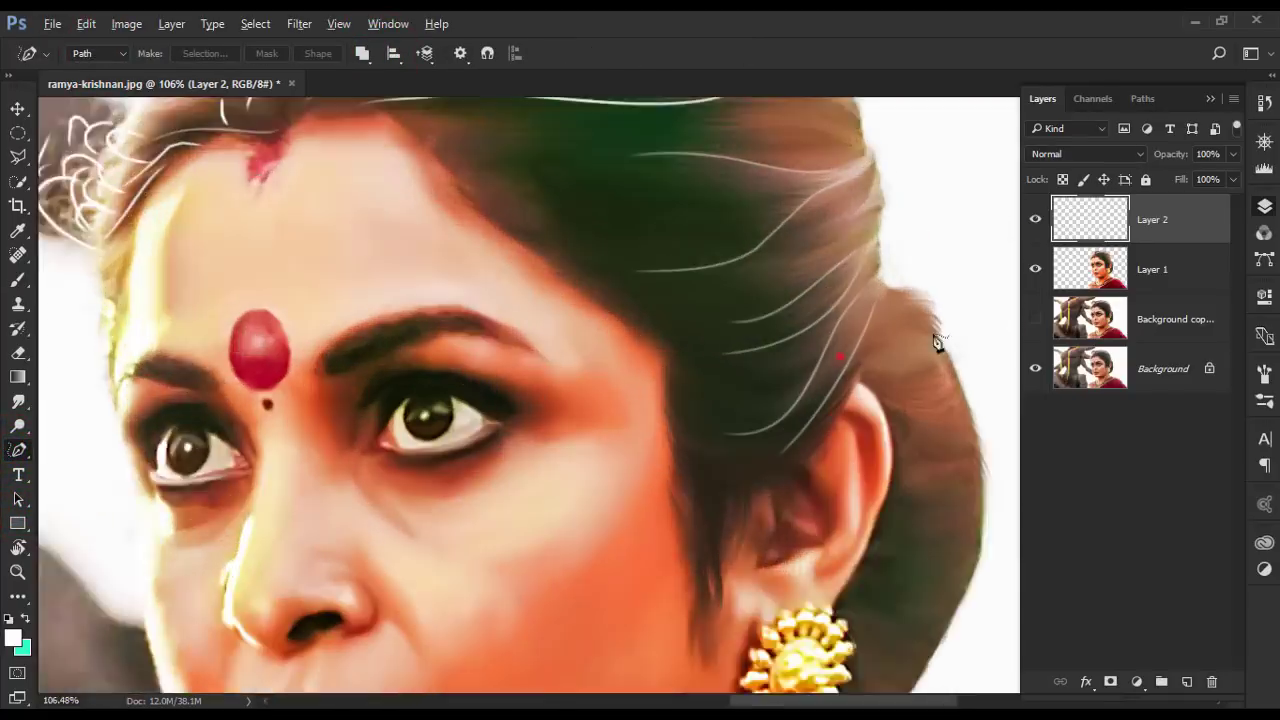
pyautogui.keyDown('ctrl'); pyautogui.click(840, 357); pyautogui.keyUp('ctrl')
pyautogui.keyDown('ctrl'); pyautogui.click(709, 273); pyautogui.keyUp('ctrl')
pyautogui.keyDown('ctrl'); pyautogui.click(727, 367); pyautogui.keyUp('ctrl')
pyautogui.keyDown('ctrl'); pyautogui.click(697, 308); pyautogui.keyUp('ctrl')
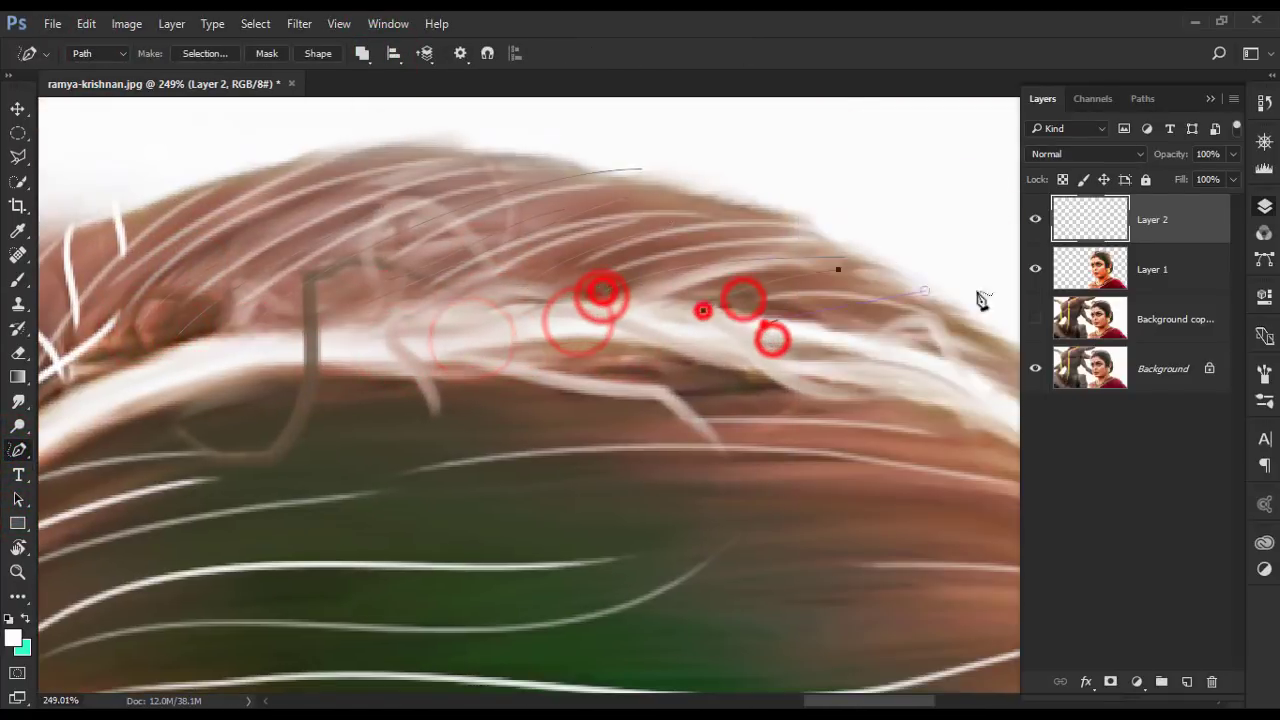
pyautogui.click(400, 392)
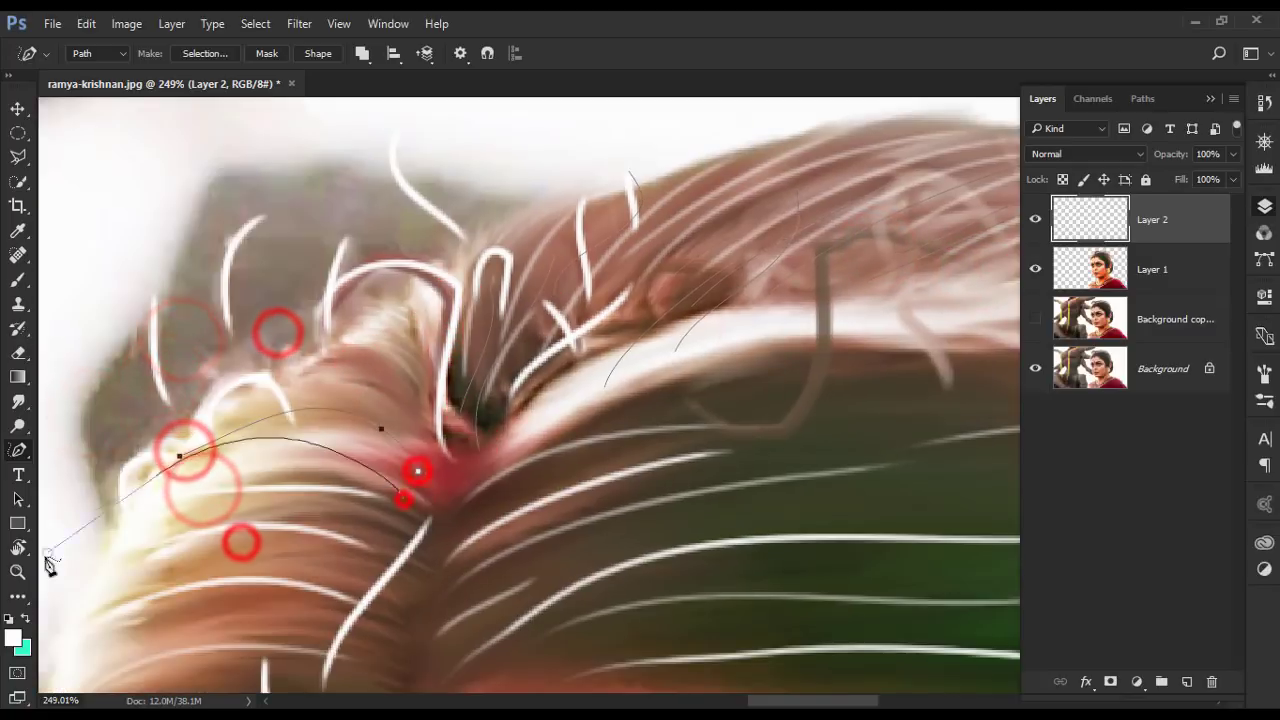
pyautogui.moveTo(43, 563); pyautogui.dragTo(245, 450)
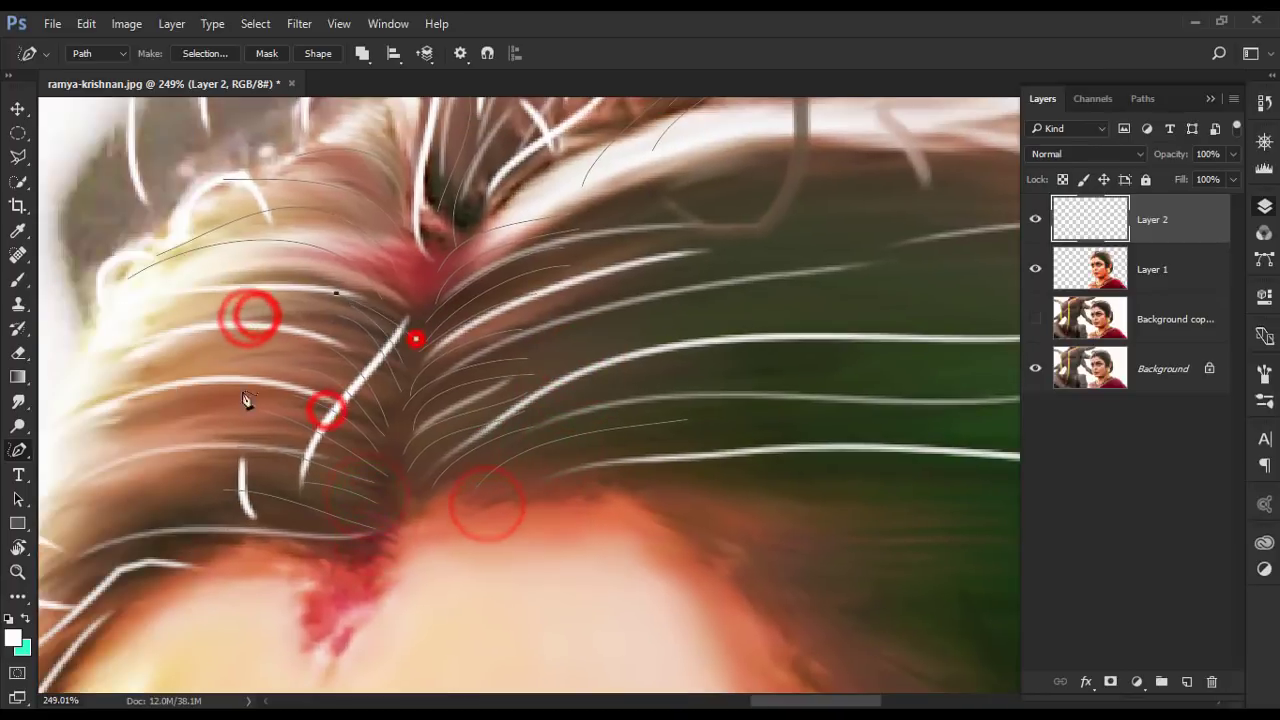
# - Lower the brush opacity to 40%
pyautogui.click(17, 501)
pyautogui.write('40')
pyautogui.click(120, 53)
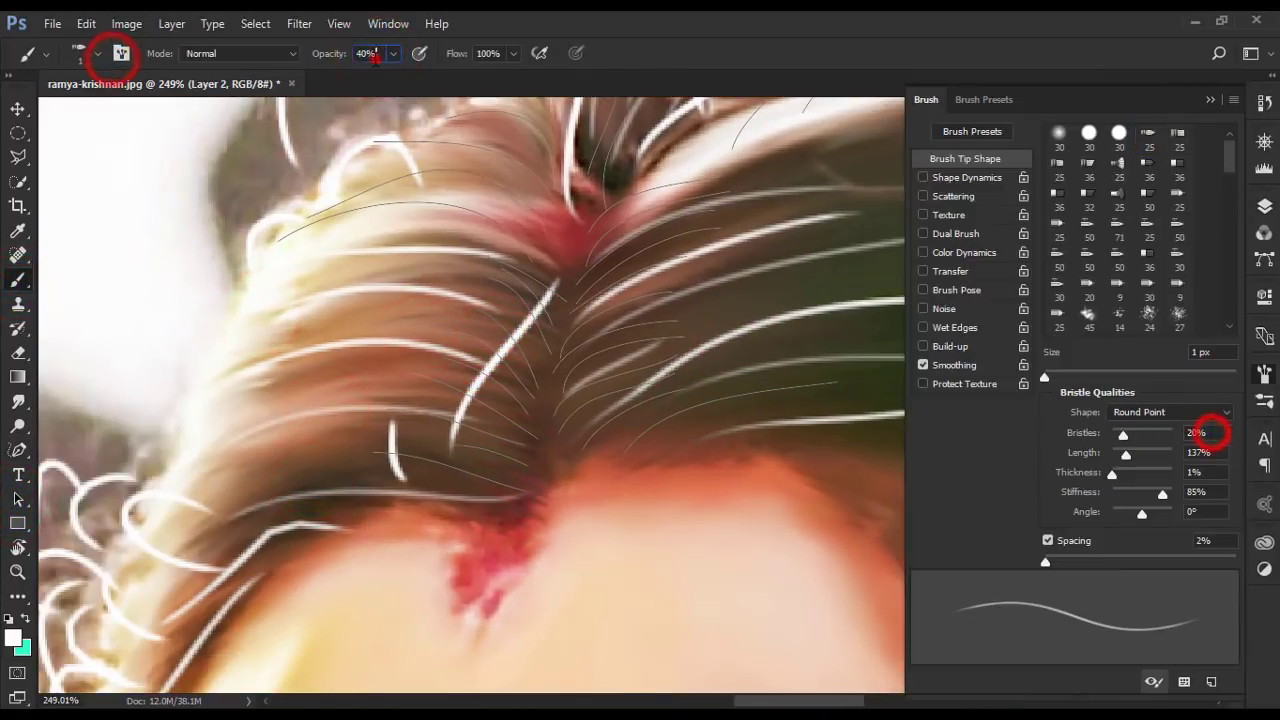
# - Start a strand path near the ear, viewing the bun and earring area
pyautogui.click(1264, 206)
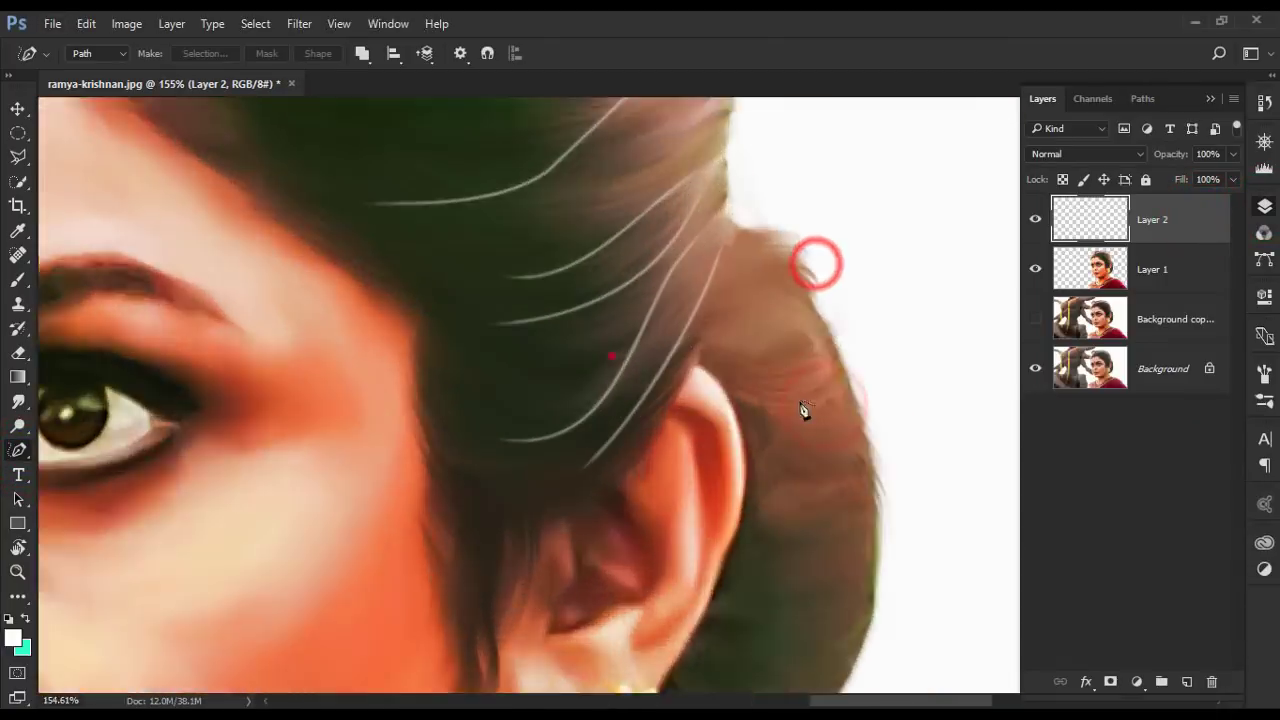
pyautogui.click(410, 358)
pyautogui.moveTo(400, 384); pyautogui.dragTo(508, 352)
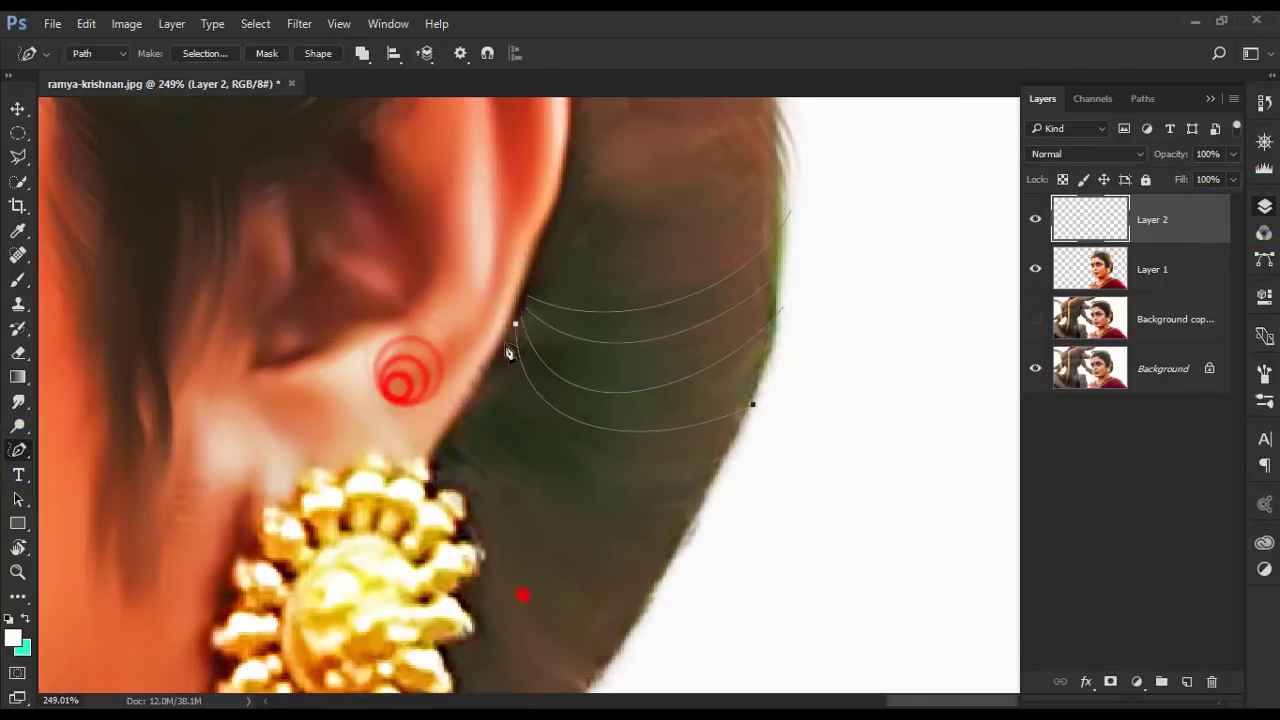
pyautogui.moveTo(603, 651); pyautogui.dragTo(713, 411)
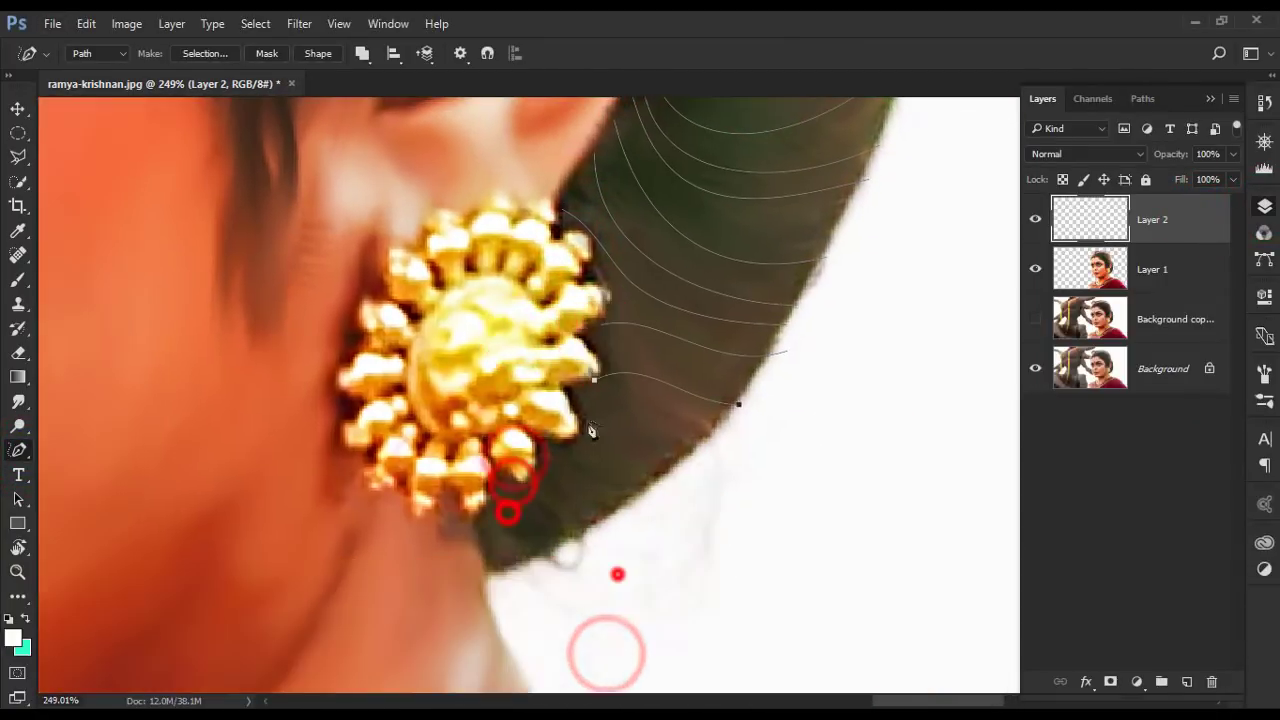
pyautogui.scroll(5, 760, 265)
pyautogui.scroll(1, 398, 360)
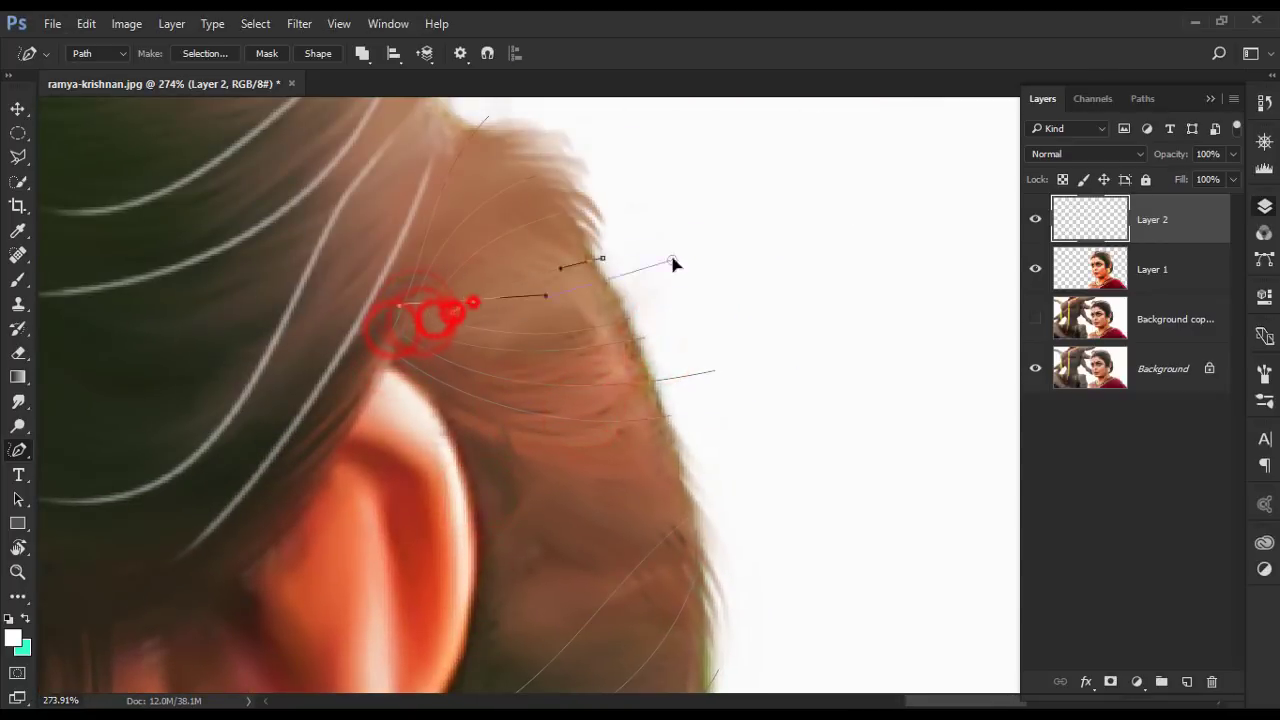
pyautogui.moveTo(684, 399); pyautogui.dragTo(682, 400)
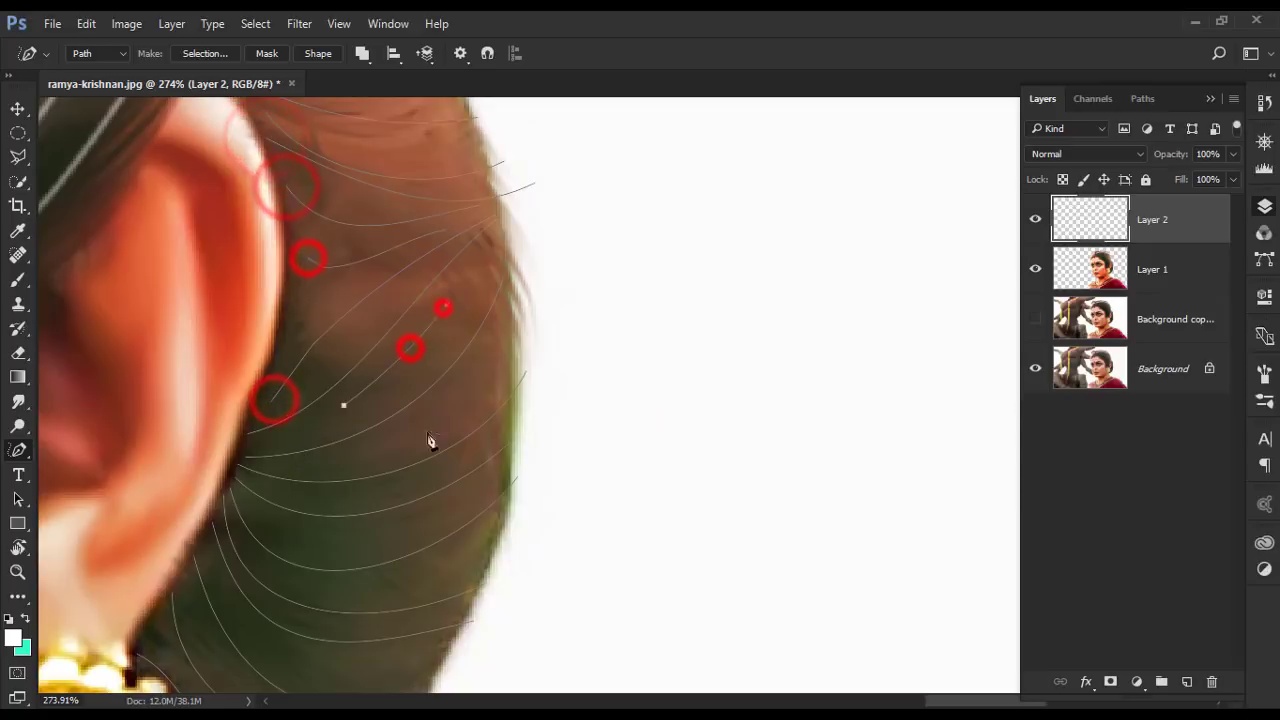
pyautogui.scroll(-2, 362, 600)
pyautogui.scroll(-2, 543, 591)
pyautogui.scroll(-3, 475, 400)
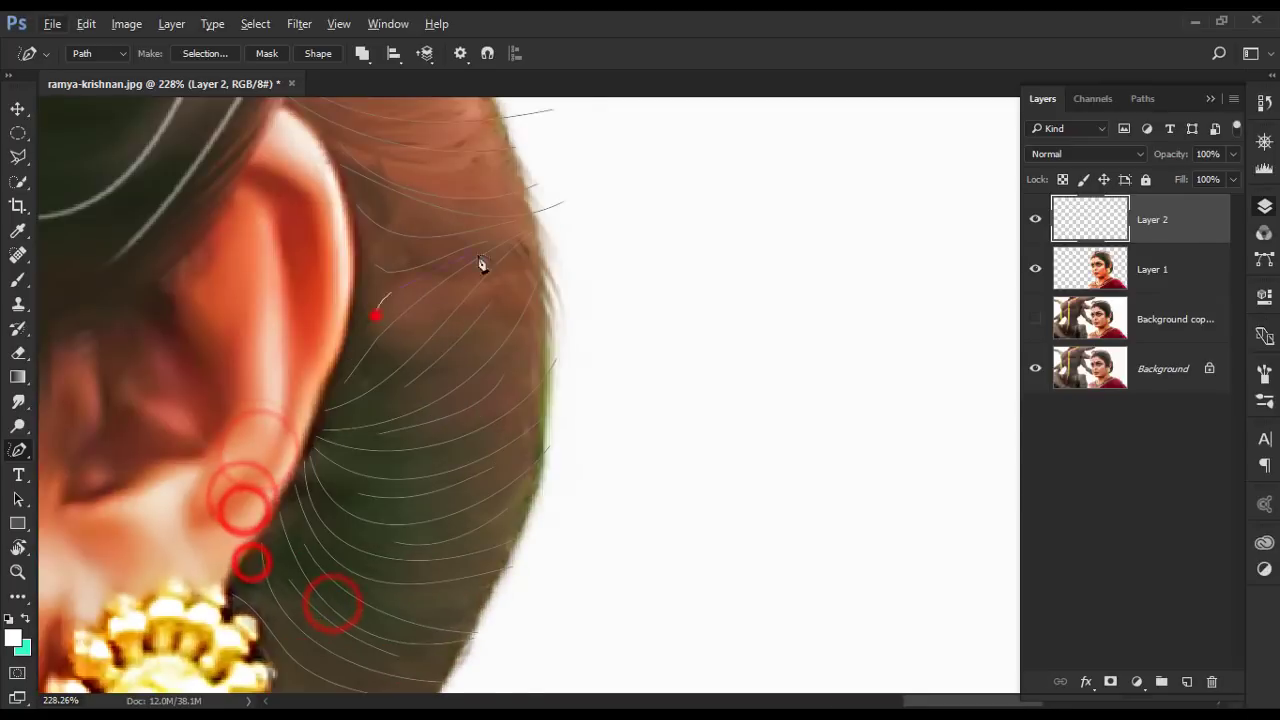
pyautogui.scroll(-3, 453, 246)
pyautogui.scroll(2, 546, 346)
pyautogui.scroll(2, 546, 346)
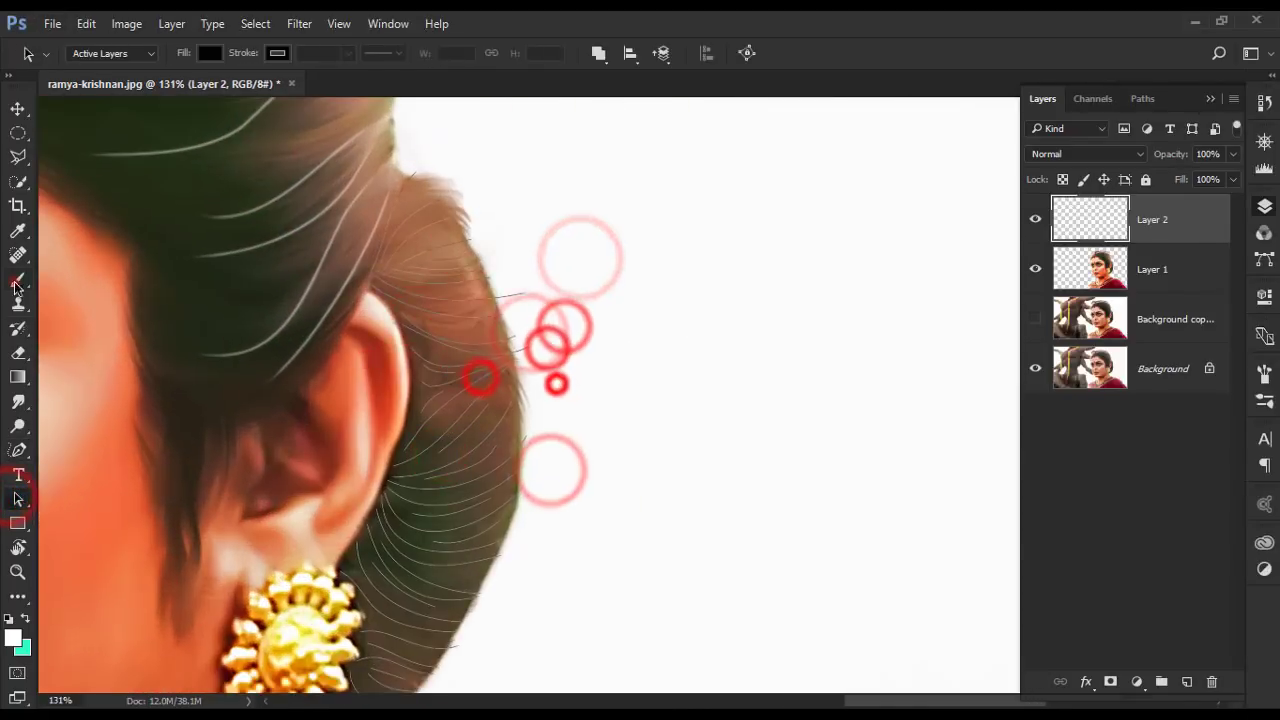
# - Switch to the Brush and choose a new foreground colour in the Color Picker
pyautogui.click(18, 281)
pyautogui.click(13, 638)
pyautogui.moveTo(925, 414); pyautogui.dragTo(925, 390)
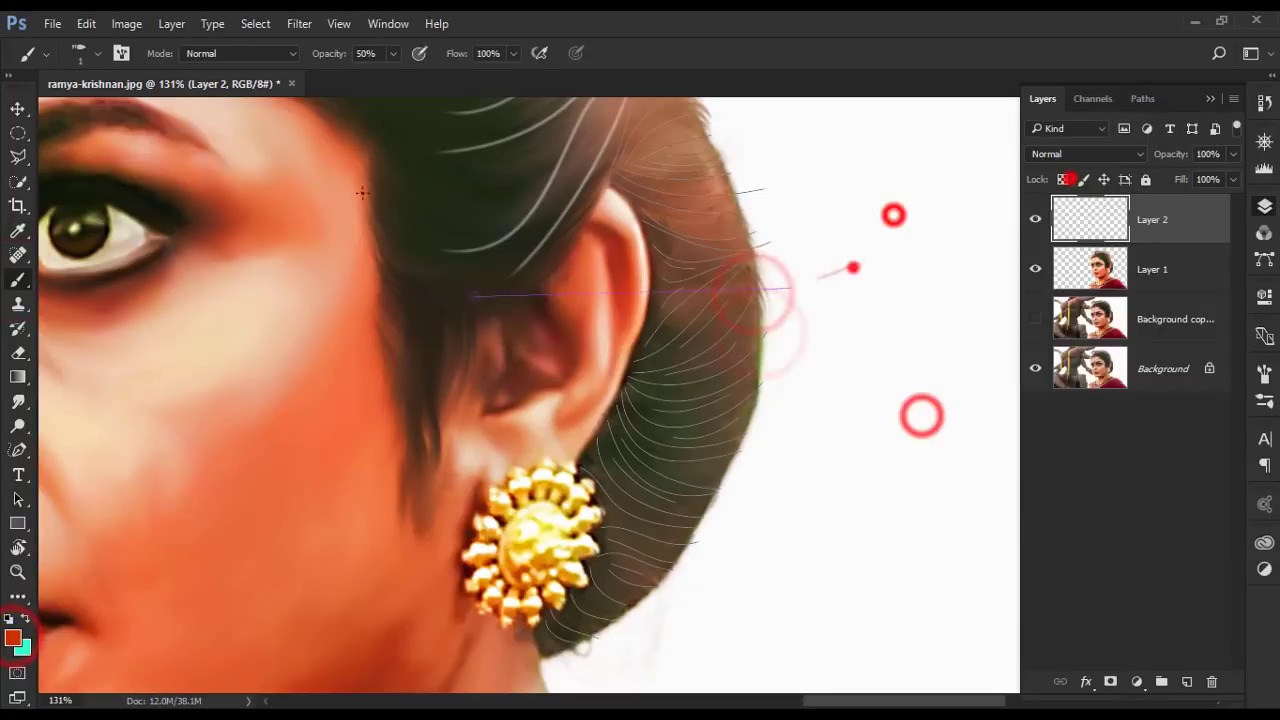
pyautogui.click(786, 200)
pyautogui.click(1093, 181)
# - Return to the Pen tool and zoom around to inspect the painted strands
pyautogui.click(18, 450)
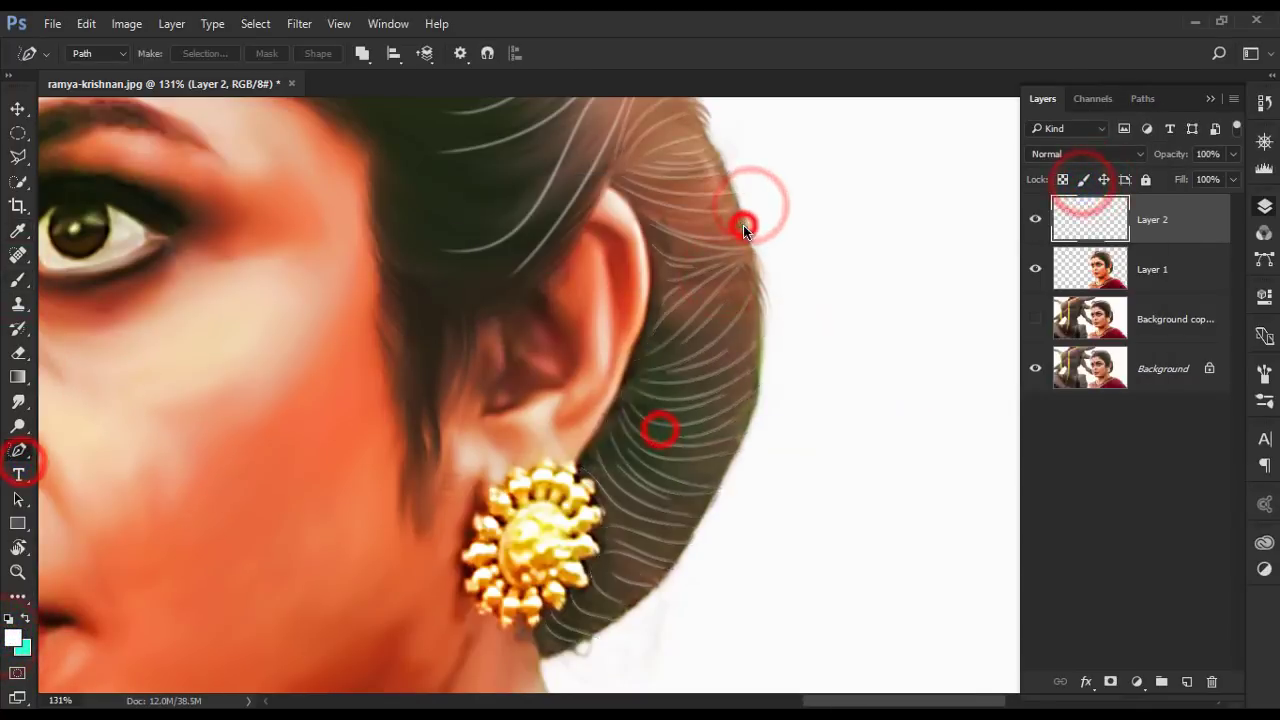
pyautogui.scroll(-5, 728, 246)
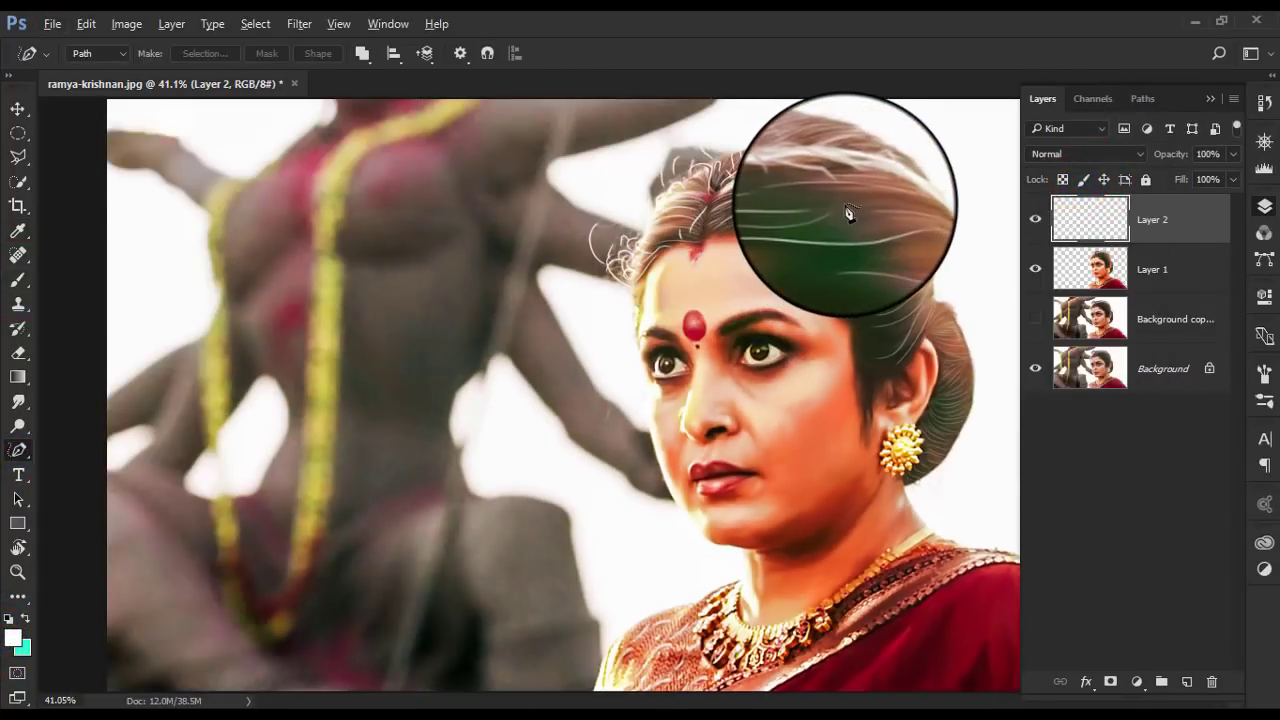
pyautogui.scroll(-2, 846, 208)
pyautogui.scroll(-1, 846, 208)
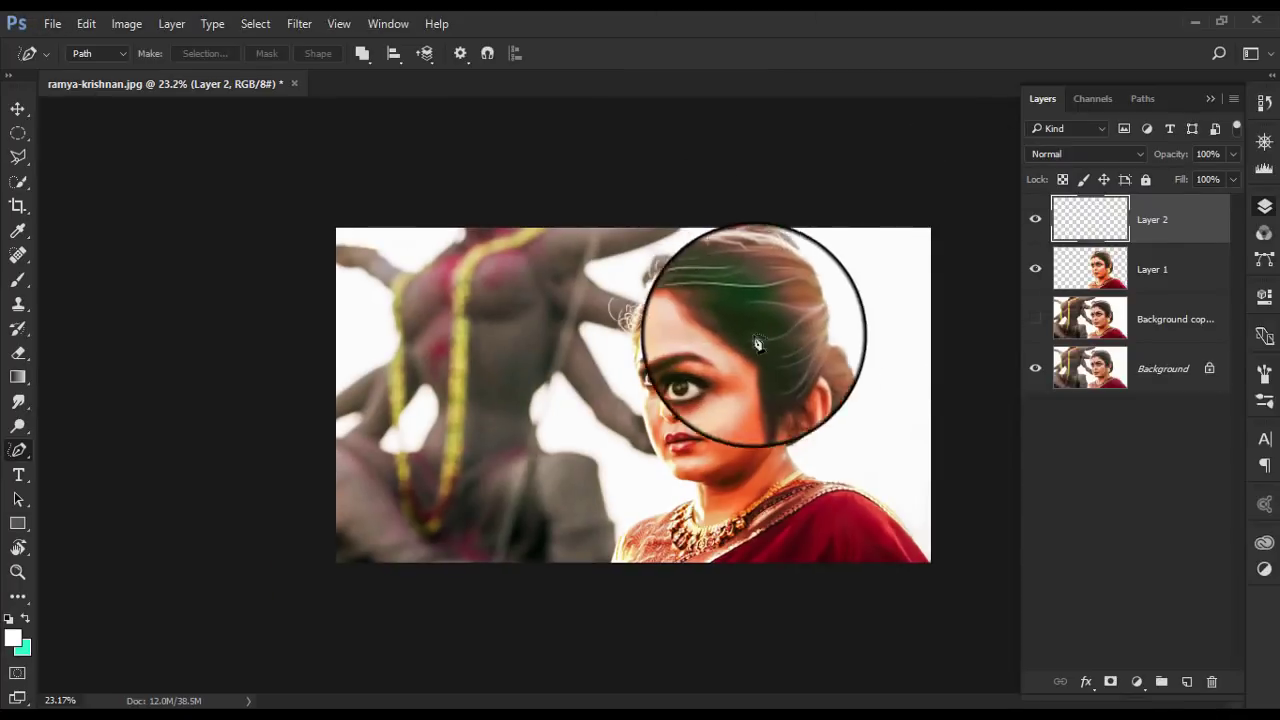
pyautogui.scroll(2, 757, 337)
pyautogui.scroll(2, 723, 294)
pyautogui.scroll(2, 763, 251)
pyautogui.scroll(-1, 829, 357)
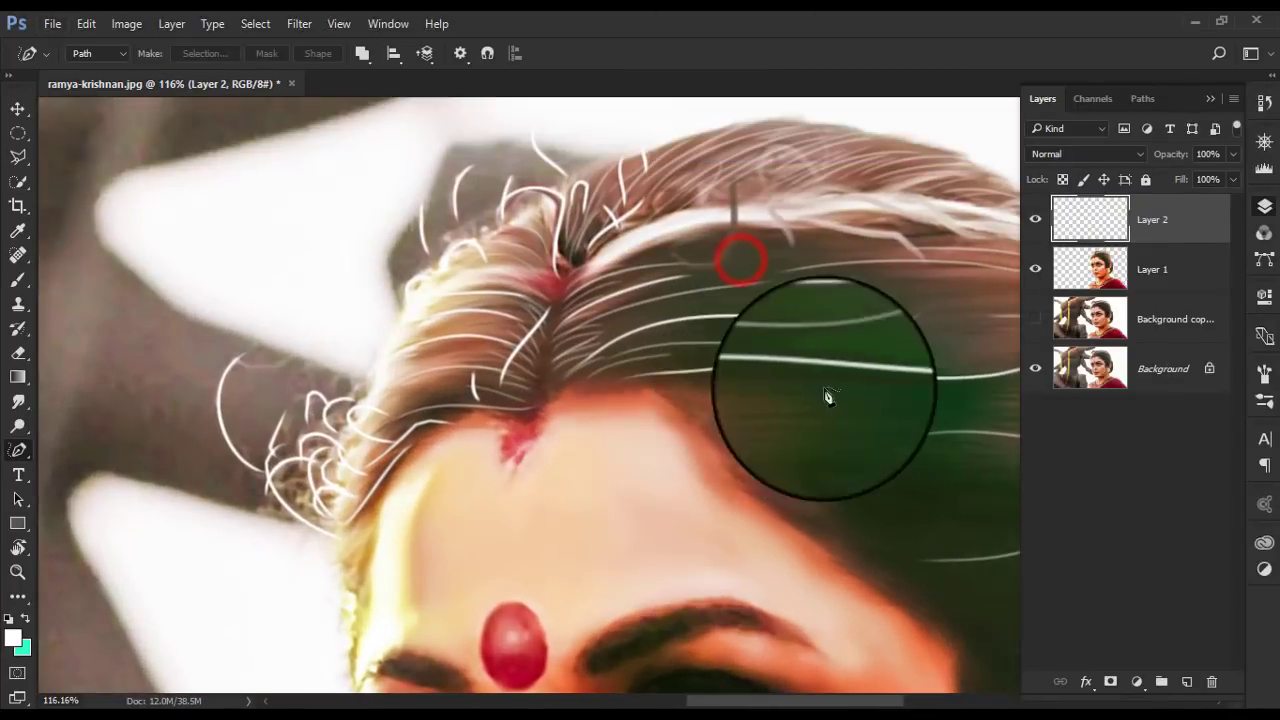
pyautogui.scroll(1, 652, 449)
pyautogui.scroll(-2, 849, 363)
pyautogui.scroll(-1, 777, 430)
pyautogui.scroll(-2, 777, 430)
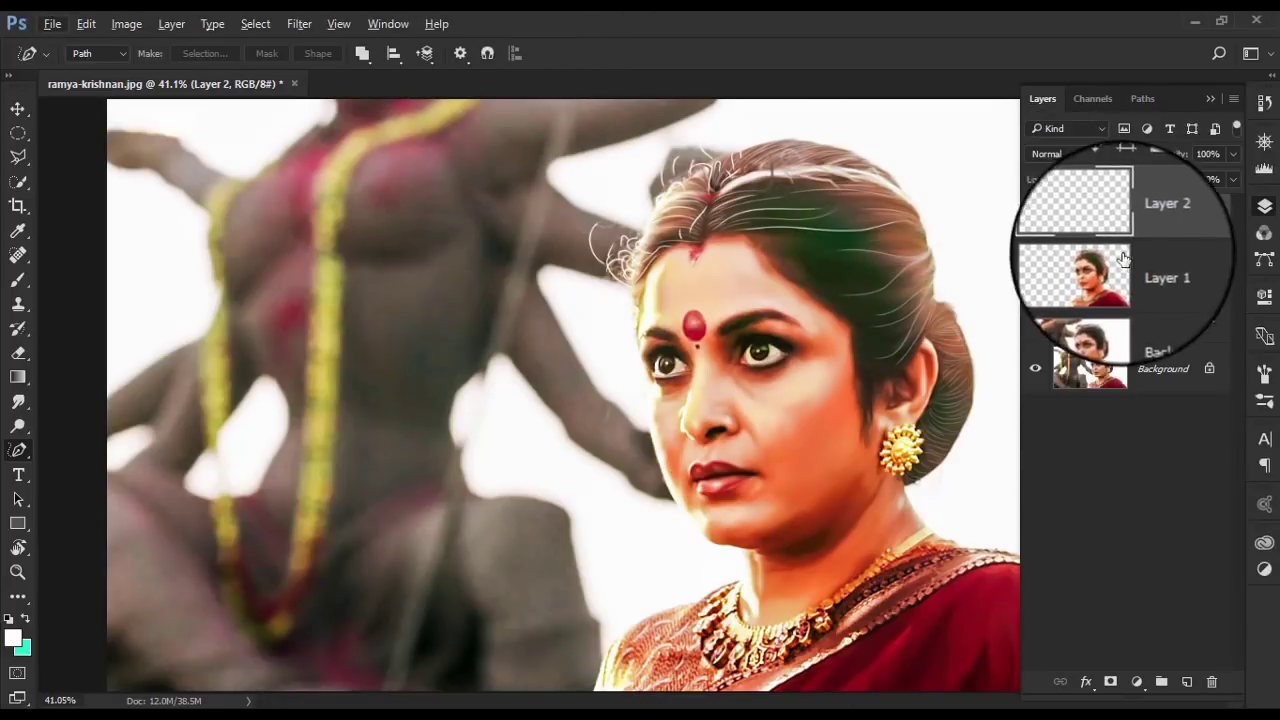
pyautogui.scroll(-2, 814, 337)
# - Toggle Layer 1's visibility to compare, then hide the Background layer
pyautogui.press('v')
pyautogui.click(1036, 280)
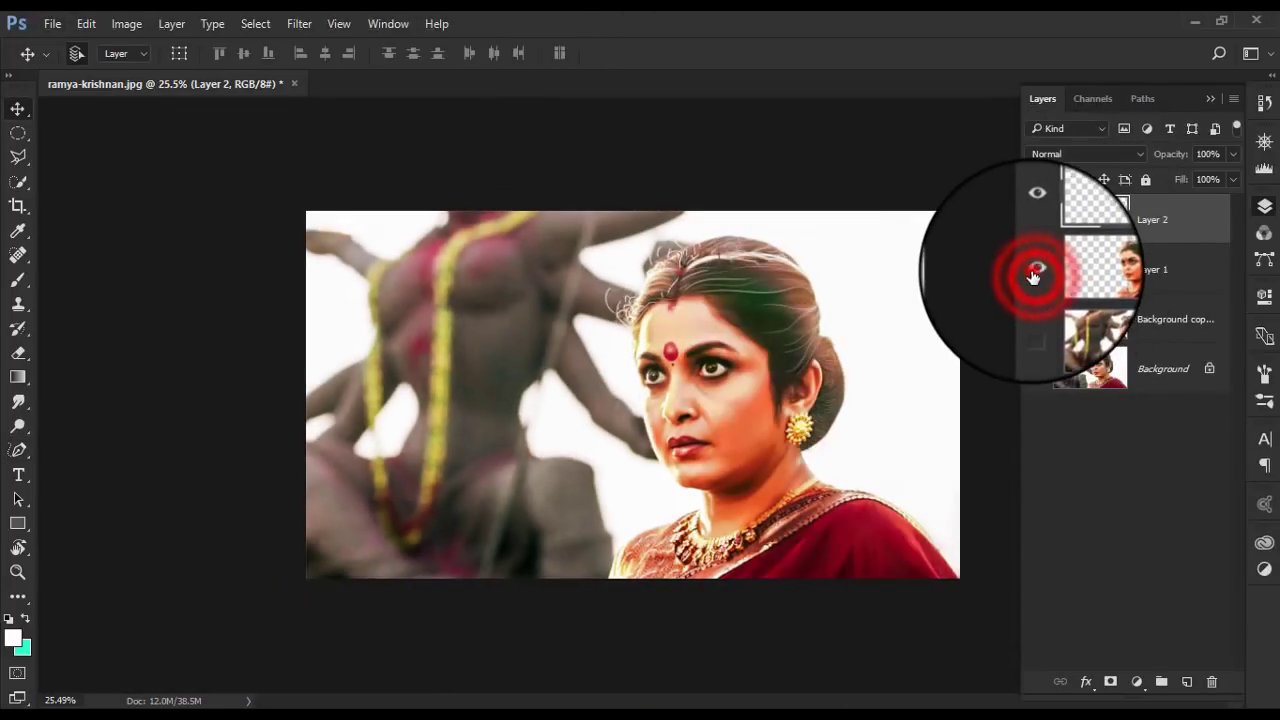
pyautogui.click(1034, 278)
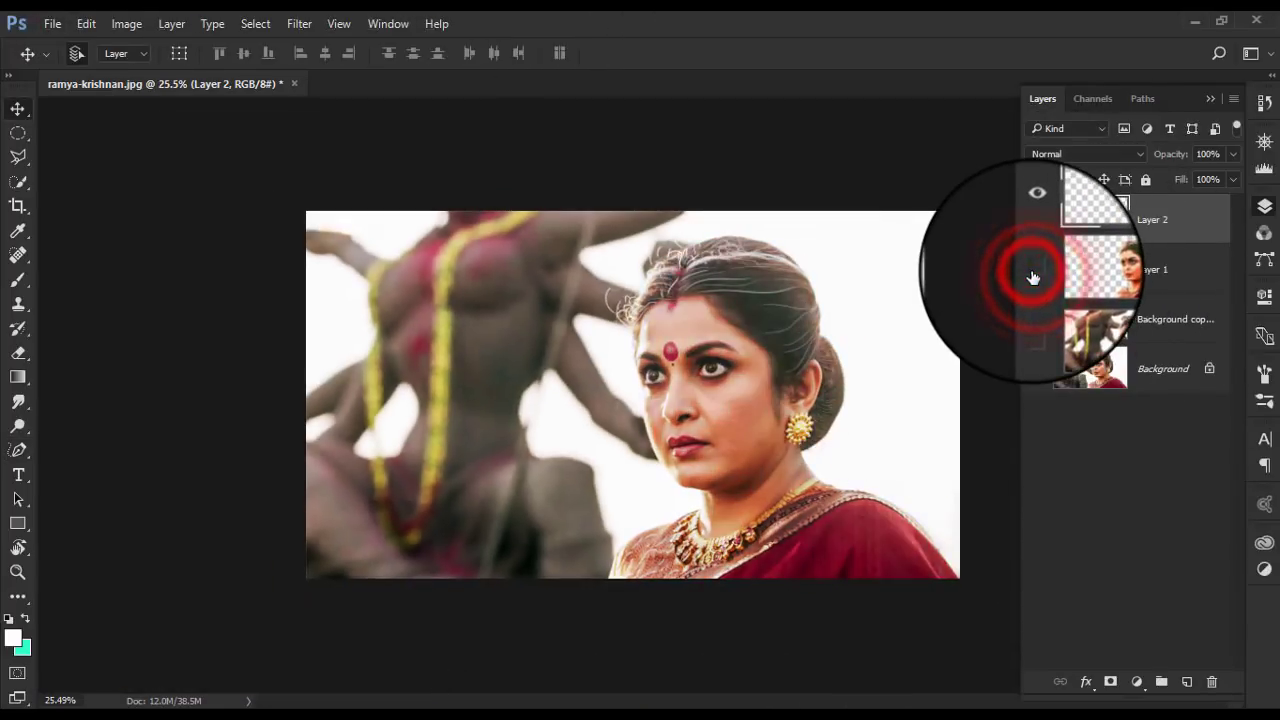
pyautogui.click(1039, 371)
# - Unlock the Background and recrop with the left edge in and right and top extended
pyautogui.press('c')
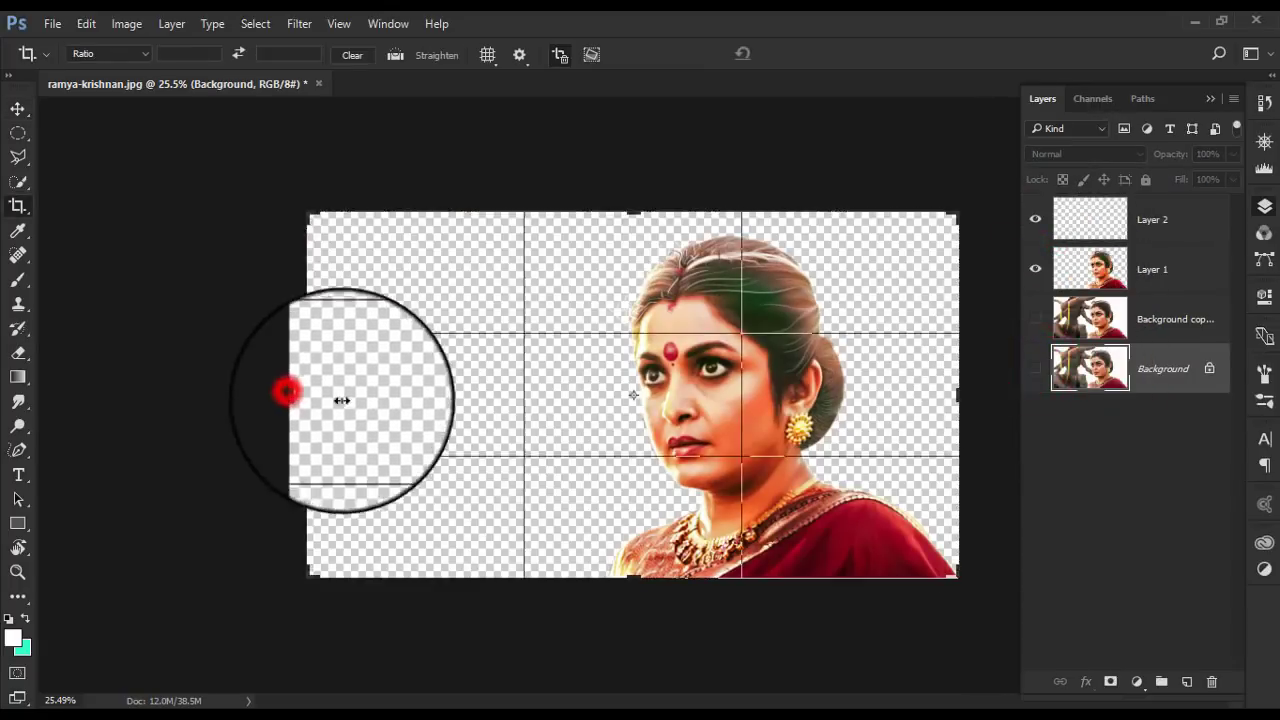
pyautogui.moveTo(306, 392); pyautogui.dragTo(255, 392)
pyautogui.click(773, 53)
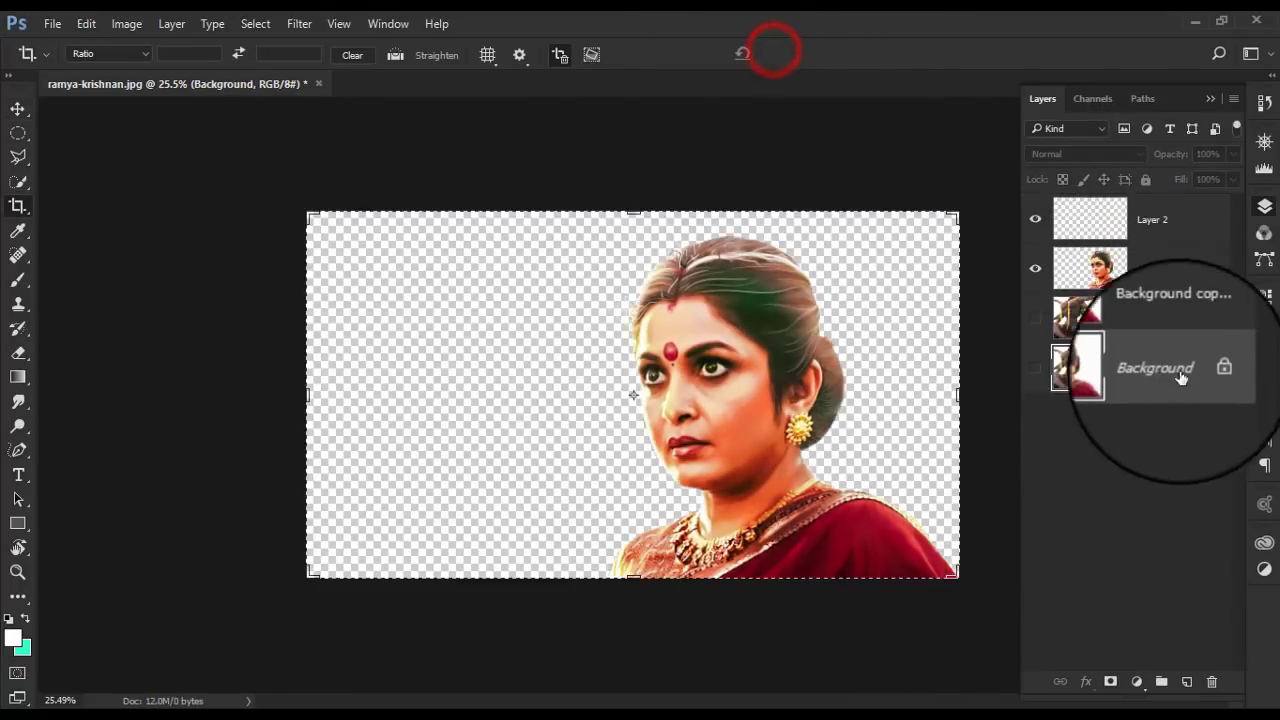
pyautogui.click(1222, 370)
pyautogui.moveTo(300, 400); pyautogui.dragTo(370, 395)
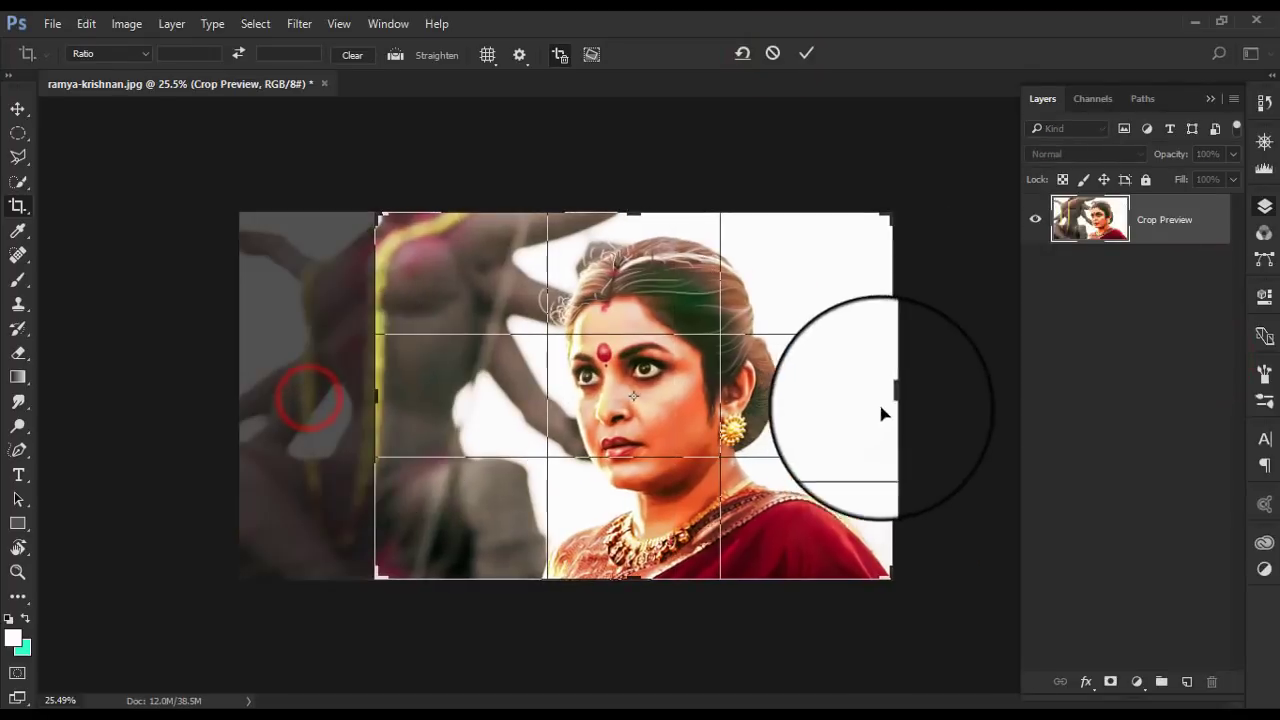
pyautogui.moveTo(890, 400); pyautogui.dragTo(930, 395)
pyautogui.moveTo(634, 214); pyautogui.dragTo(634, 206)
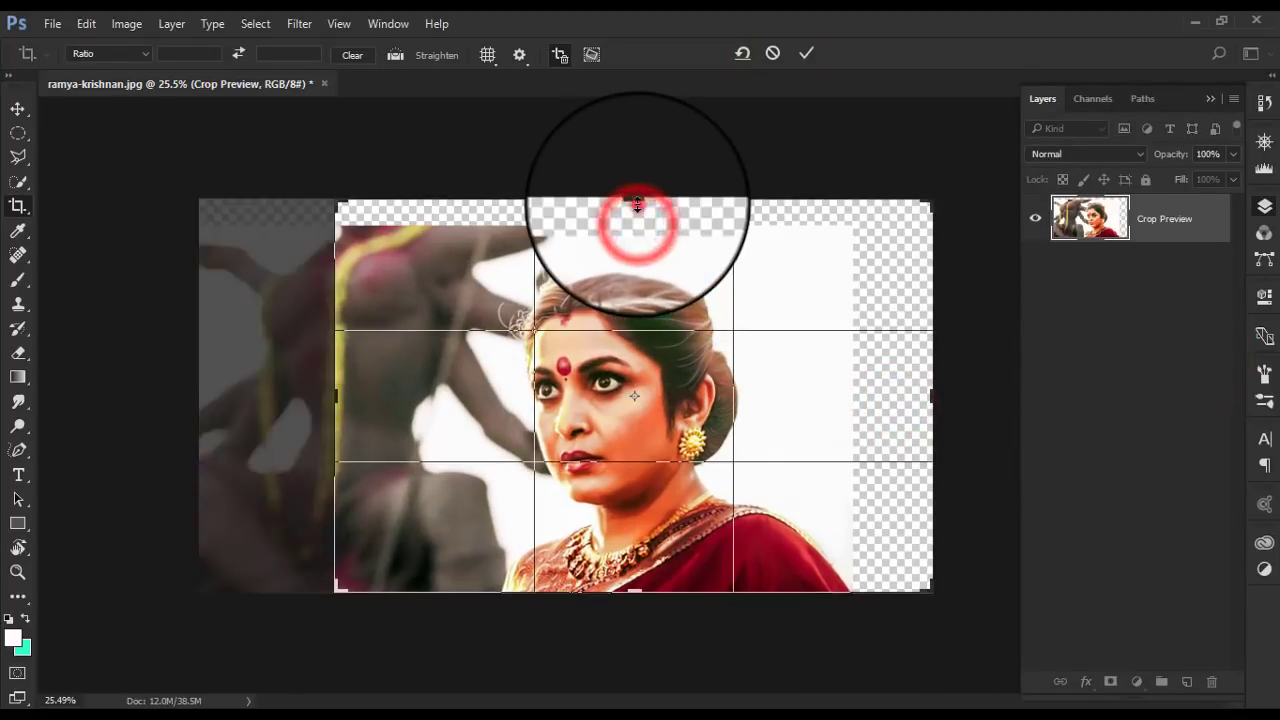
pyautogui.click(802, 54)
pyautogui.press('v')
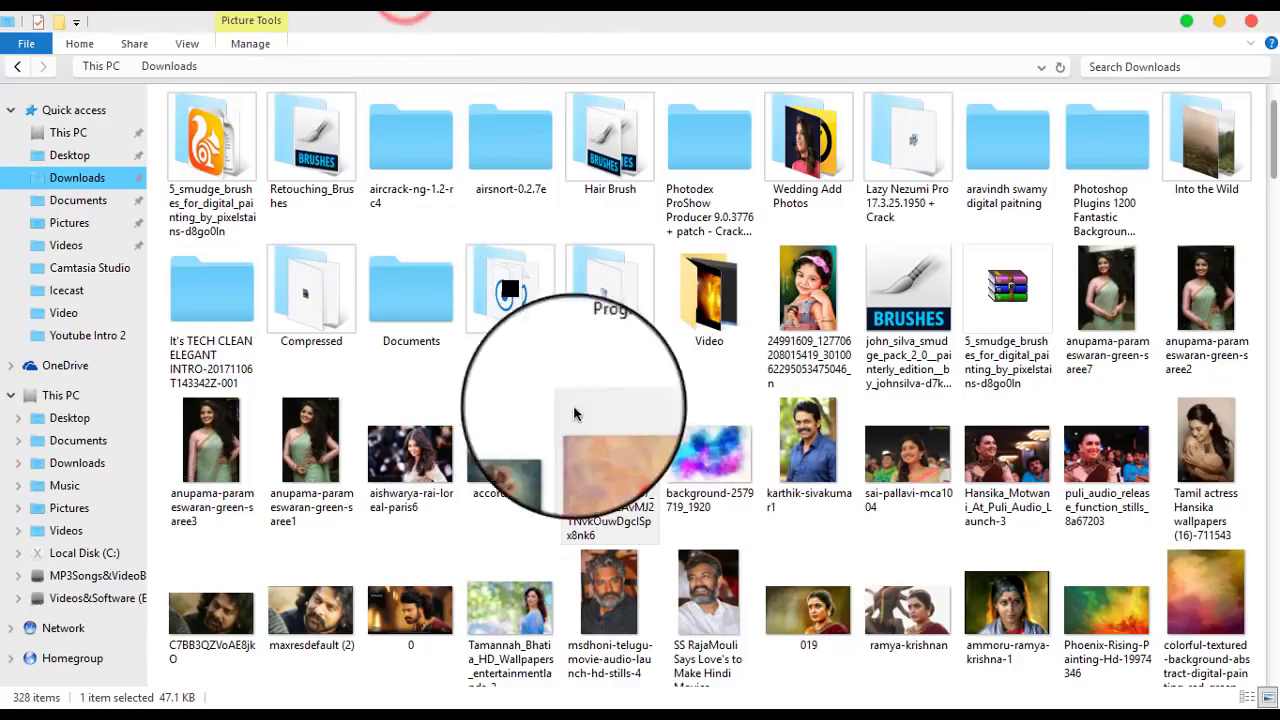
# - Place and rasterize the canvas texture to fill the frame, then select Layers 1 and 2
pyautogui.moveTo(609, 455)
pyautogui.mouseDown()
pyautogui.moveTo(735, 440)
pyautogui.moveTo(877, 650)
pyautogui.mouseUp()
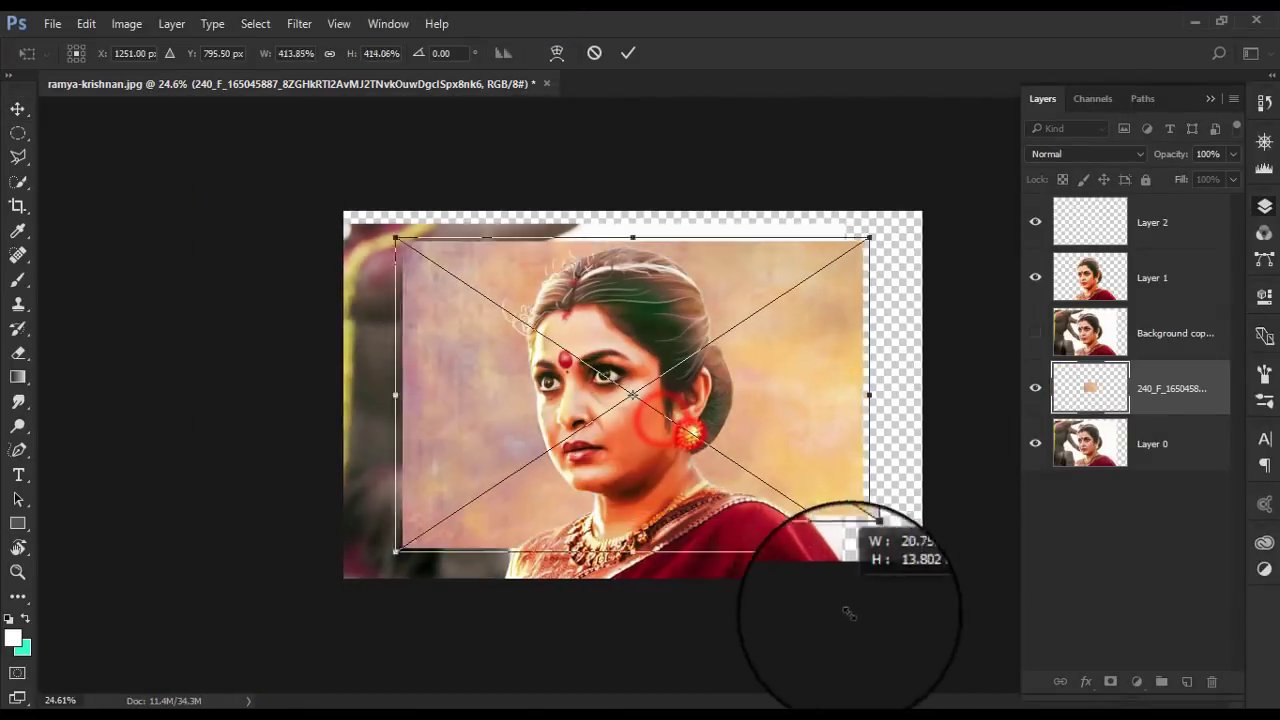
pyautogui.click(628, 53)
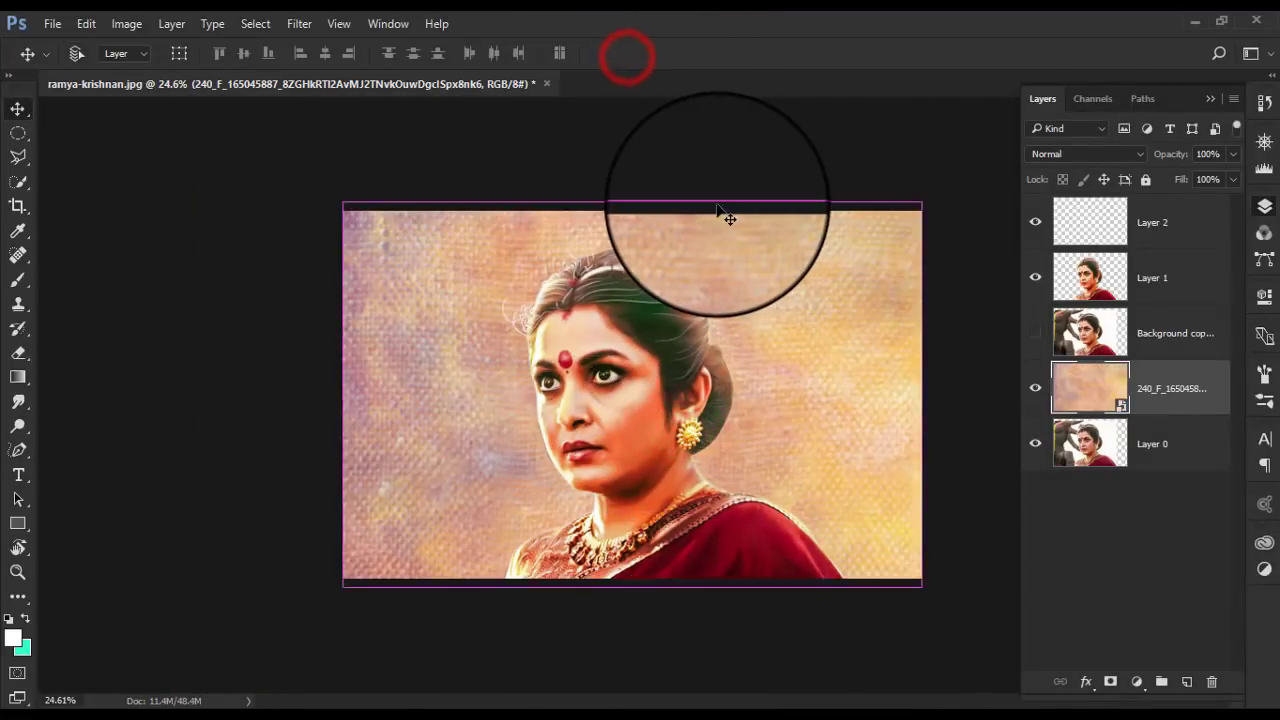
pyautogui.hotkey('ctrl', '0')
pyautogui.rightClick(1150, 388)
pyautogui.click(955, 452)
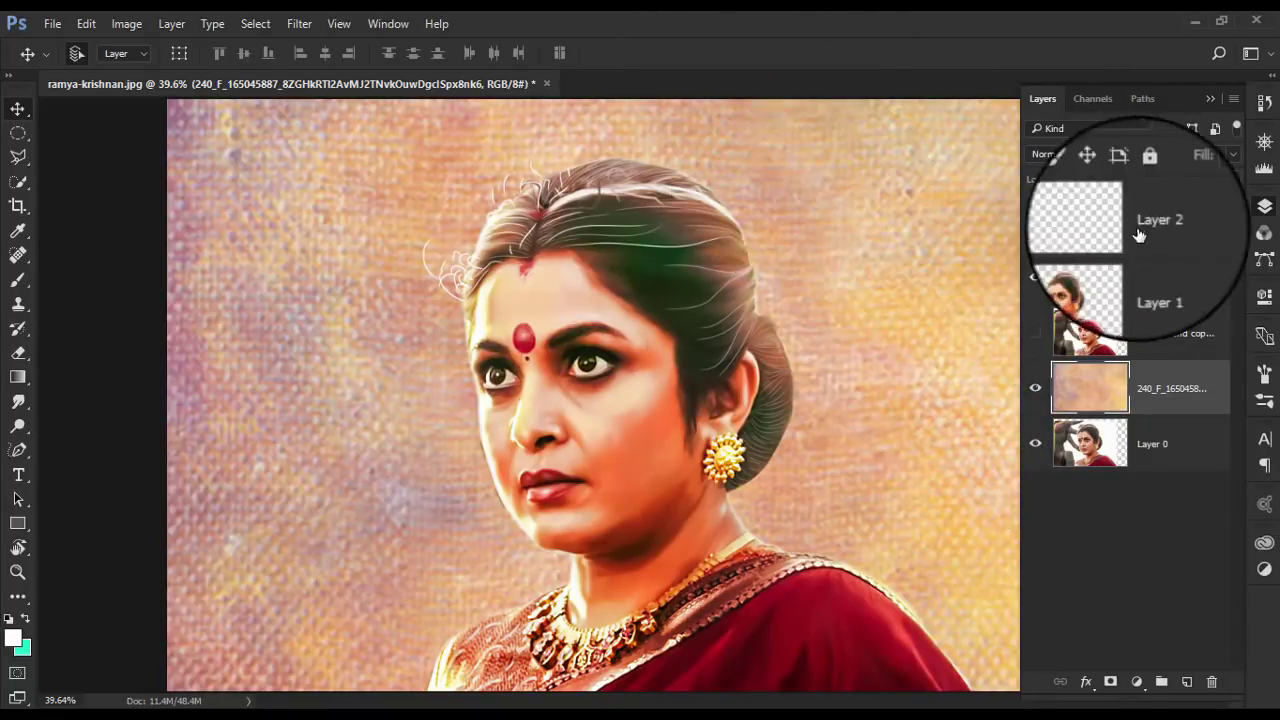
pyautogui.click(1160, 277)
pyautogui.keyDown('shift'); pyautogui.click(1160, 325); pyautogui.keyUp('shift')
# - Merge the two painted layers into one layer
pyautogui.rightClick(1160, 325)
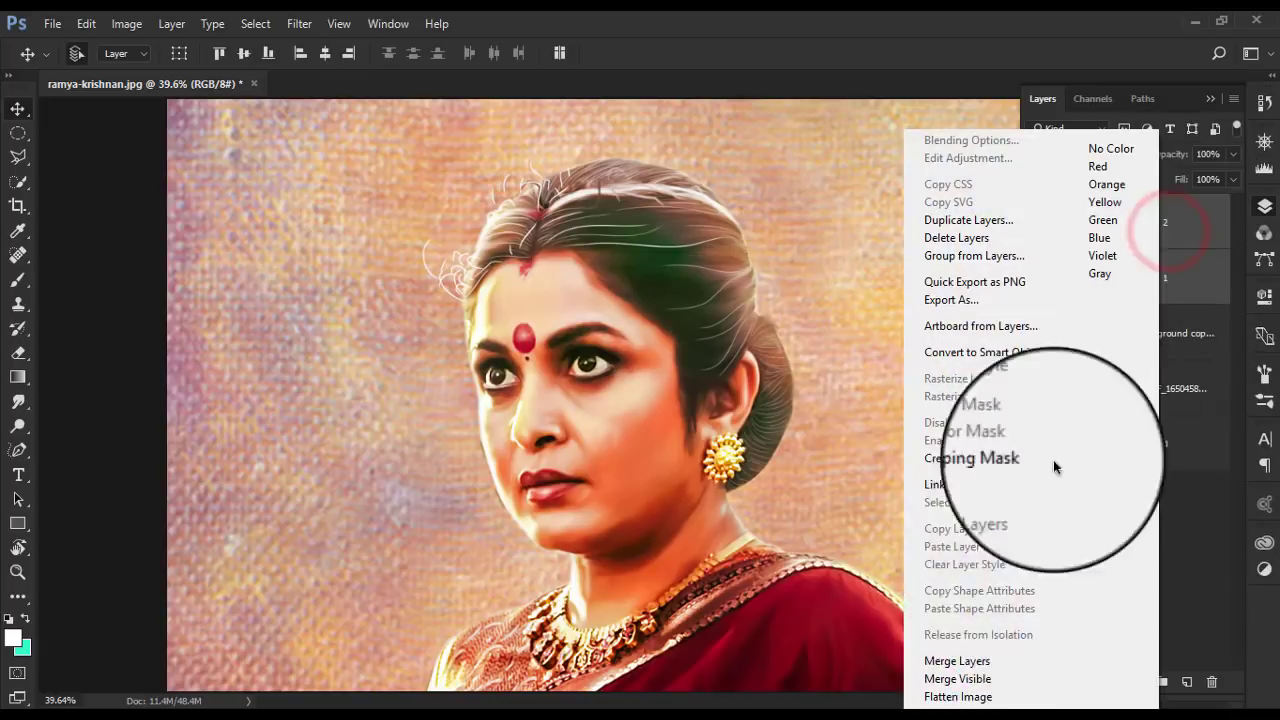
pyautogui.click(951, 662)
pyautogui.scroll(3, 712, 216)
pyautogui.scroll(2, 866, 427)
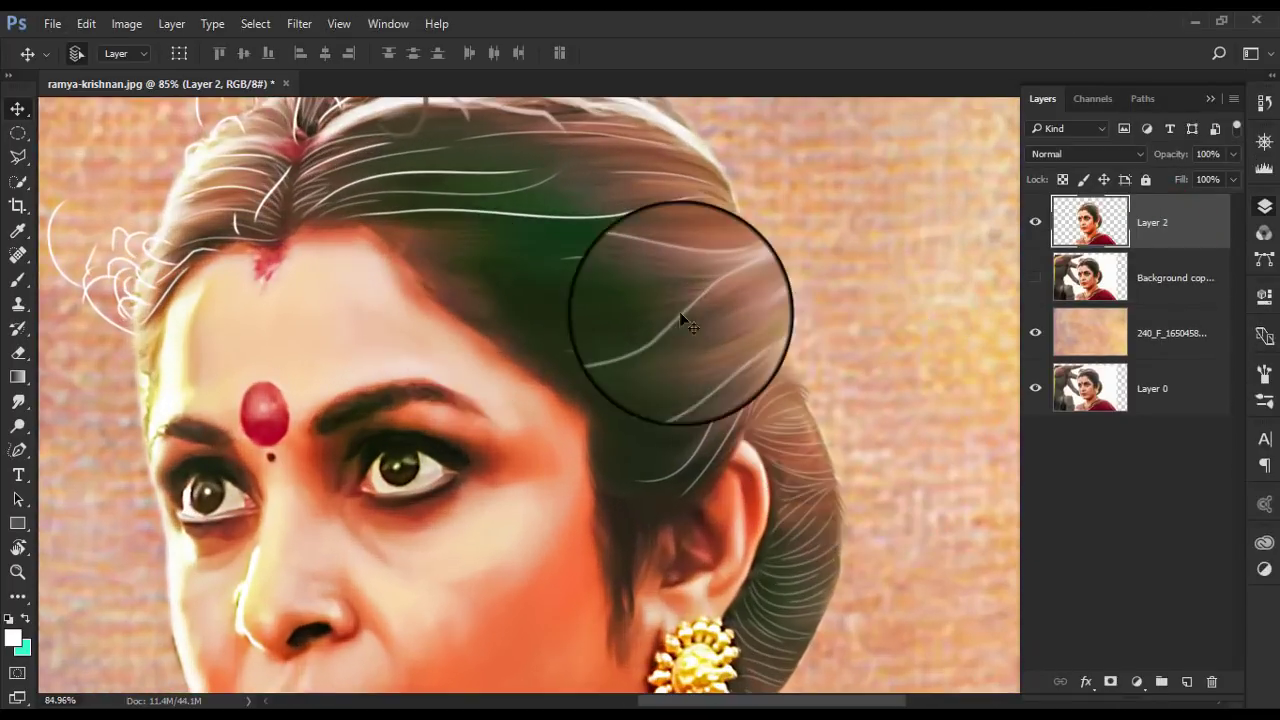
# - Switch to the Smudge tool with a bristle-style smudge brush preset
pyautogui.hotkey('shift', 'r')
pyautogui.rightClick(472, 190)
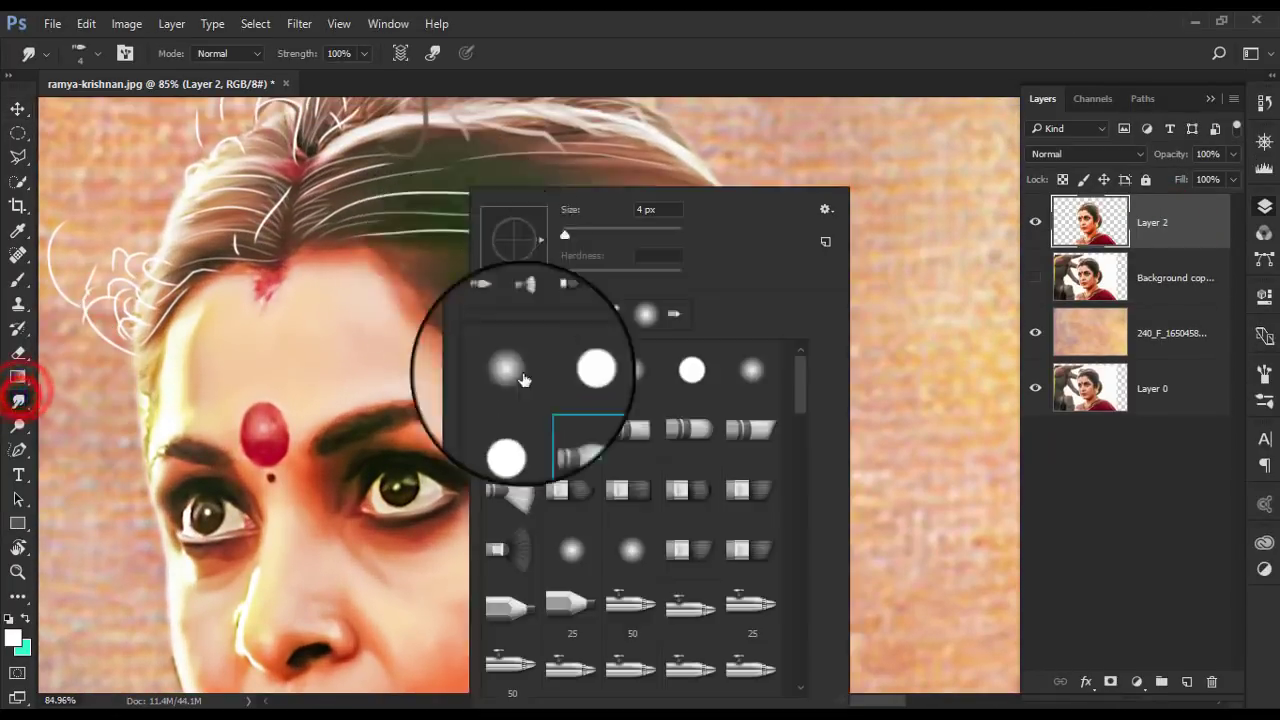
pyautogui.moveTo(800, 385); pyautogui.dragTo(803, 399)
pyautogui.click(614, 438)
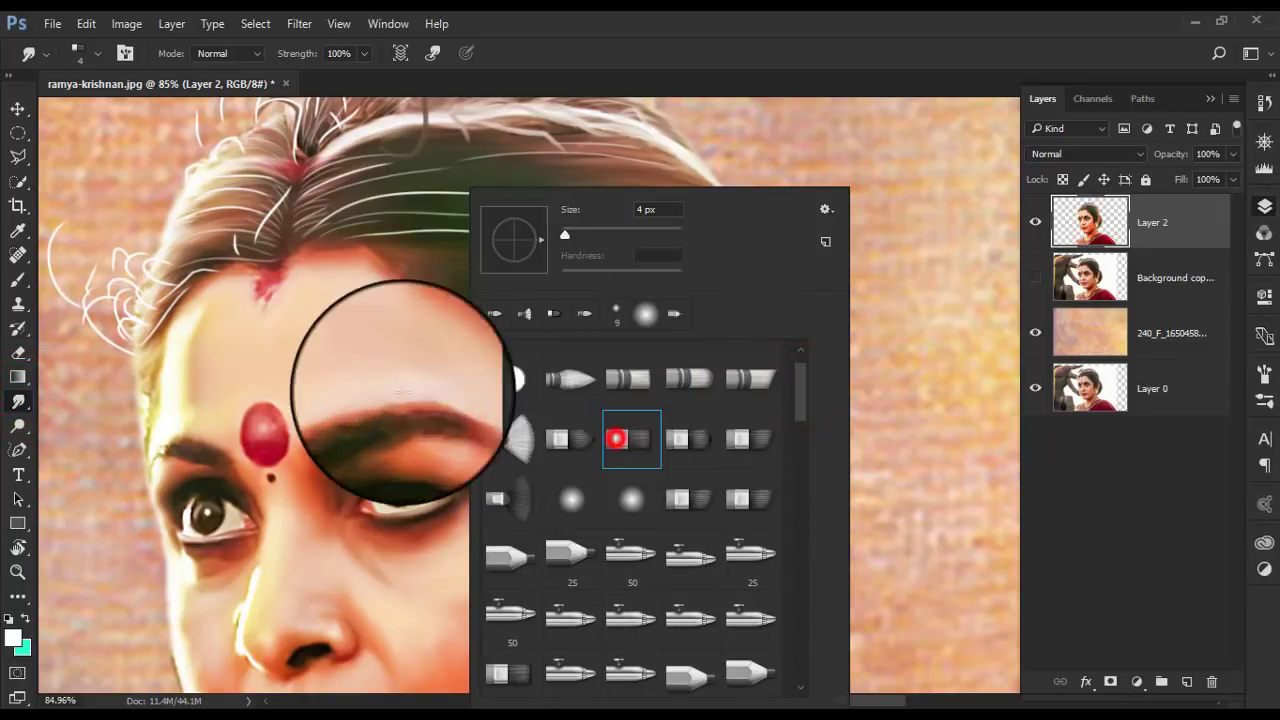
pyautogui.click(396, 284)
pyautogui.scroll(3, 632, 417)
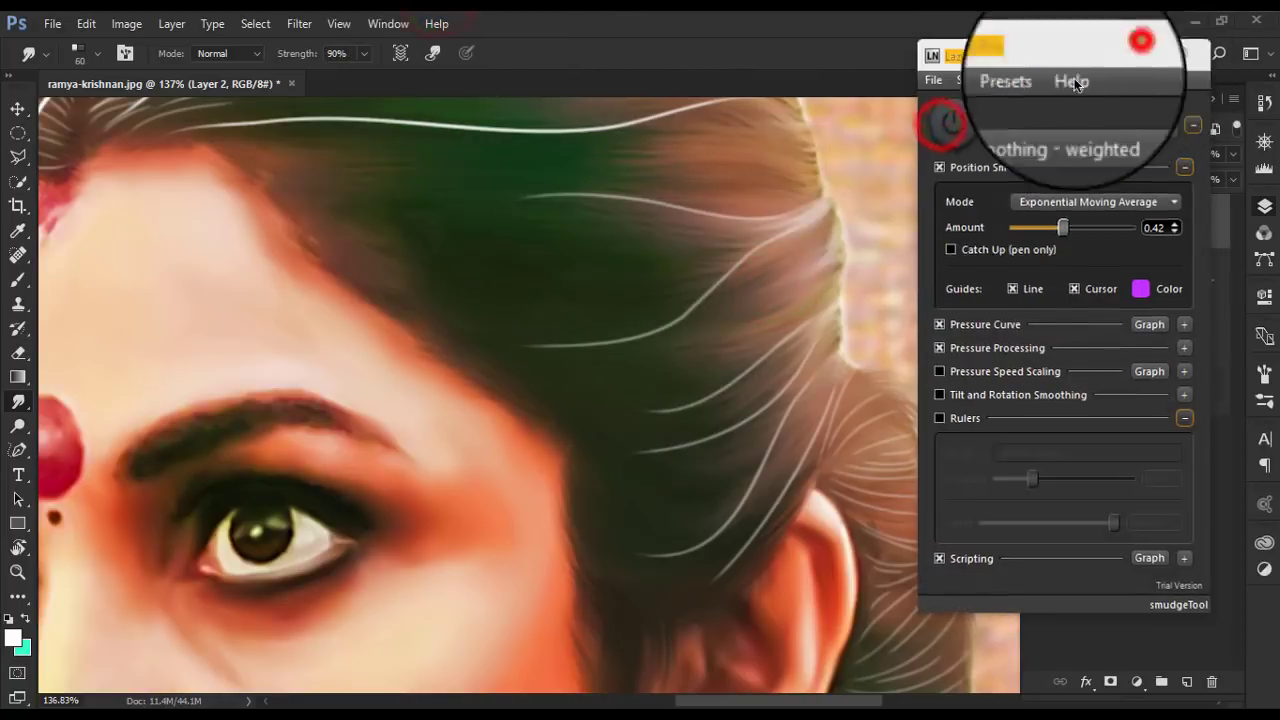
pyautogui.click(1117, 49)
# - Smudge the hair at the bun's edge and along the forehead hairline
pyautogui.click(816, 221)
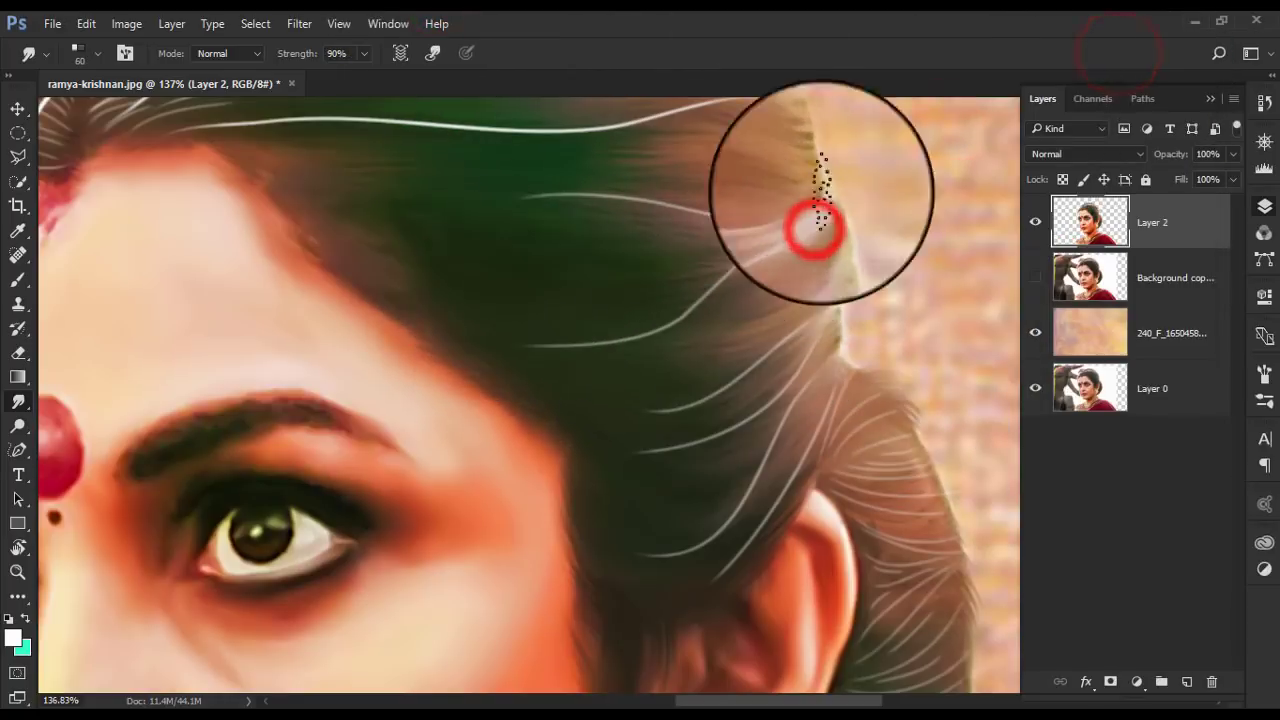
pyautogui.click(792, 185)
pyautogui.moveTo(660, 212); pyautogui.dragTo(686, 286)
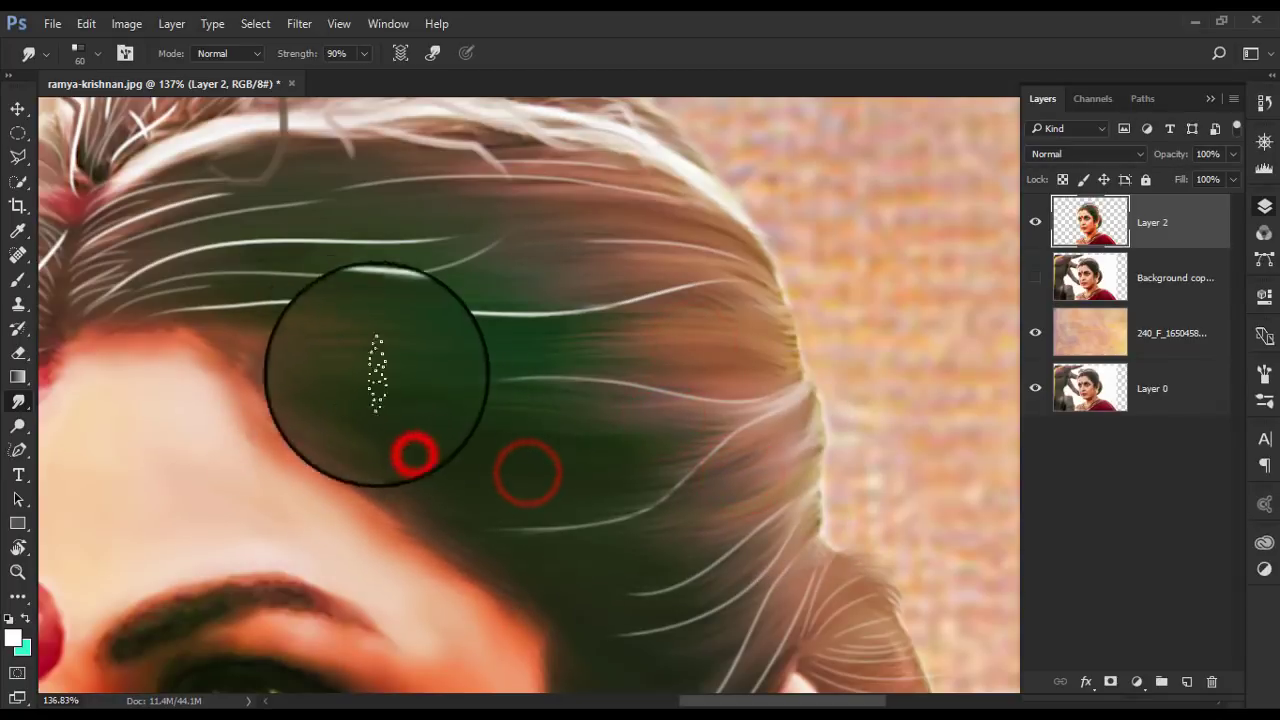
pyautogui.moveTo(243, 343)
pyautogui.mouseDown()
pyautogui.moveTo(357, 363)
pyautogui.moveTo(450, 462)
pyautogui.mouseUp()
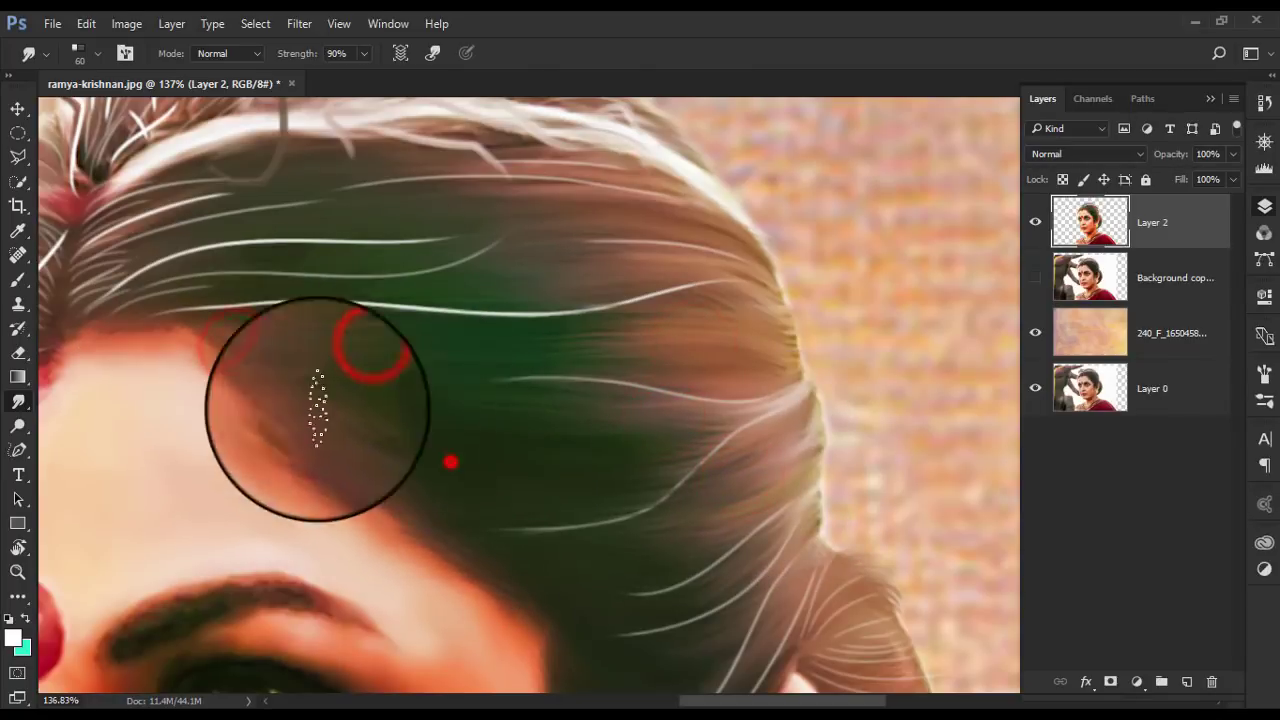
pyautogui.moveTo(577, 600)
pyautogui.mouseDown()
pyautogui.moveTo(497, 480)
pyautogui.moveTo(560, 565)
pyautogui.mouseUp()
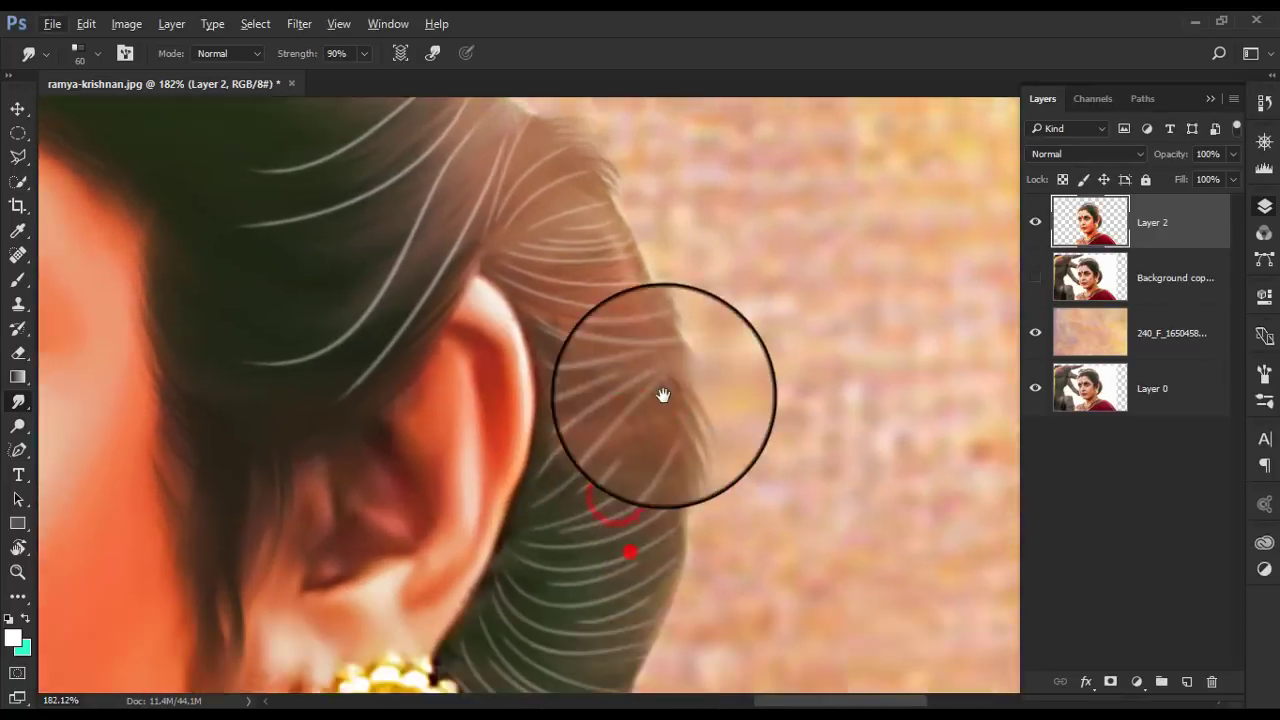
pyautogui.scroll(3, 543, 408)
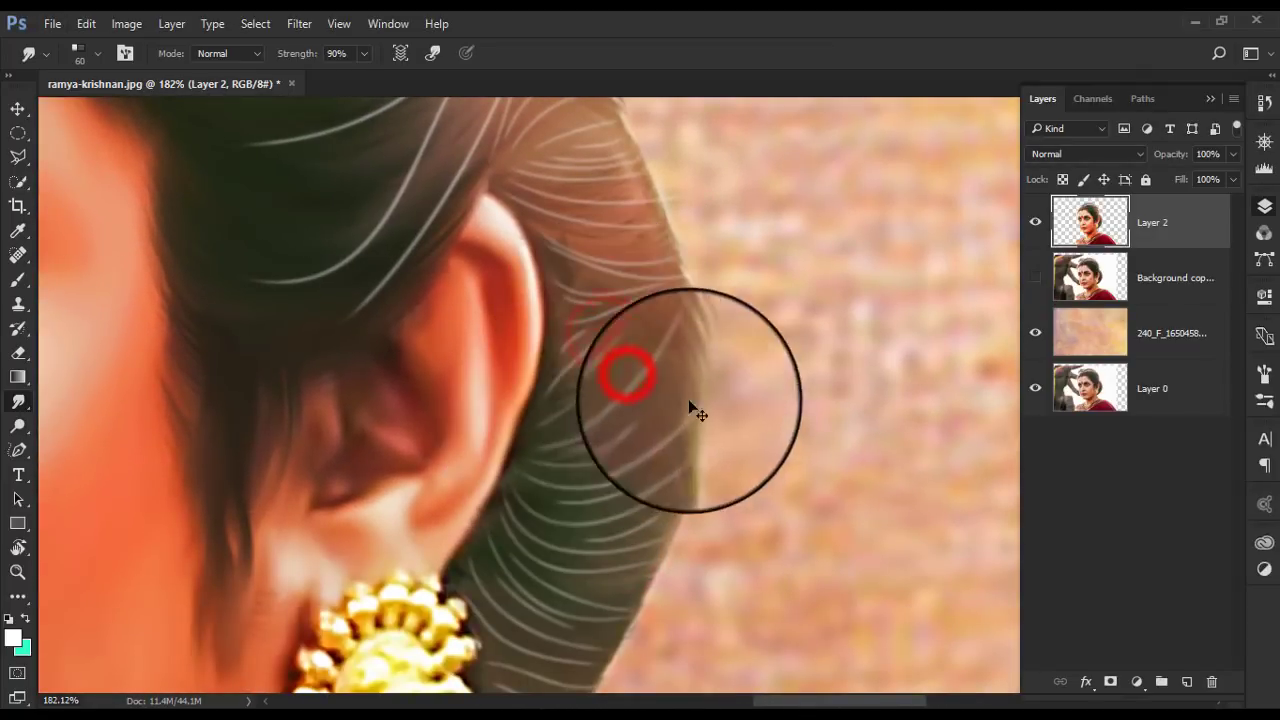
# - Smudge the hair near the ear, at the top of the bun and along its outer edge
pyautogui.moveTo(697, 412)
pyautogui.mouseDown()
pyautogui.moveTo(571, 414)
pyautogui.moveTo(659, 530)
pyautogui.mouseUp()
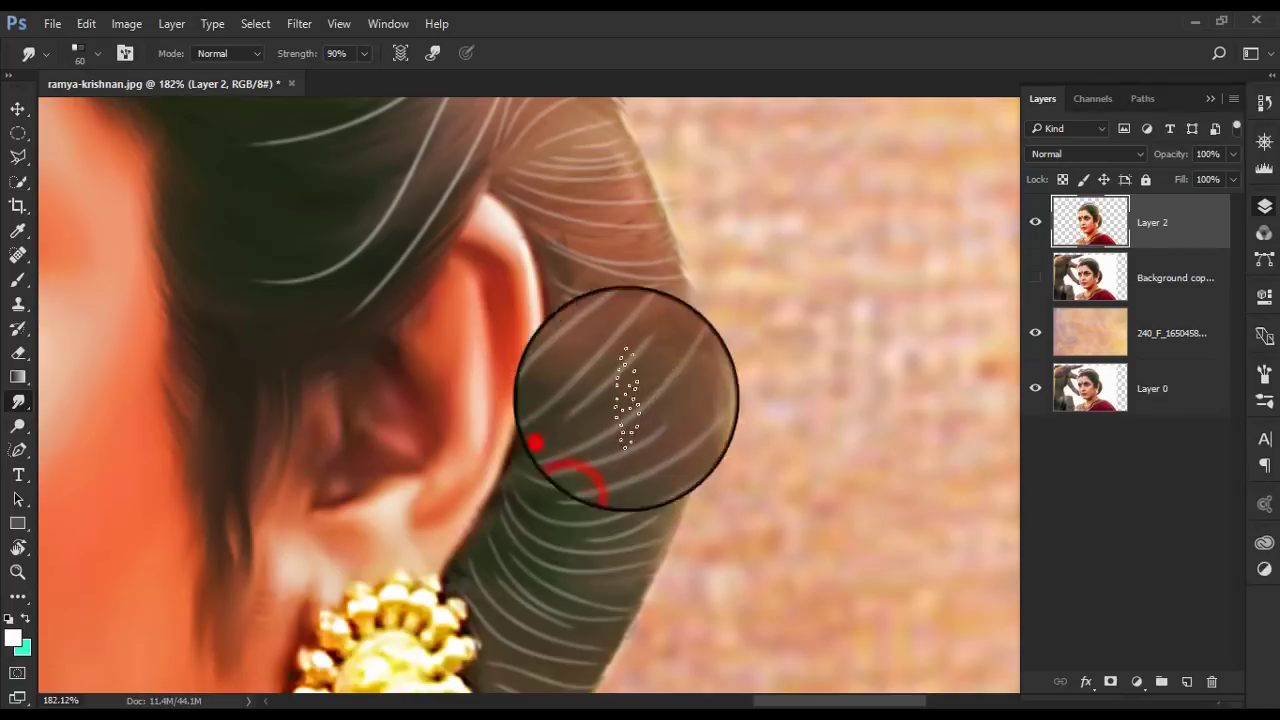
pyautogui.scroll(3, 637, 429)
pyautogui.moveTo(637, 429)
pyautogui.mouseDown()
pyautogui.moveTo(500, 214)
pyautogui.moveTo(610, 282)
pyautogui.mouseUp()
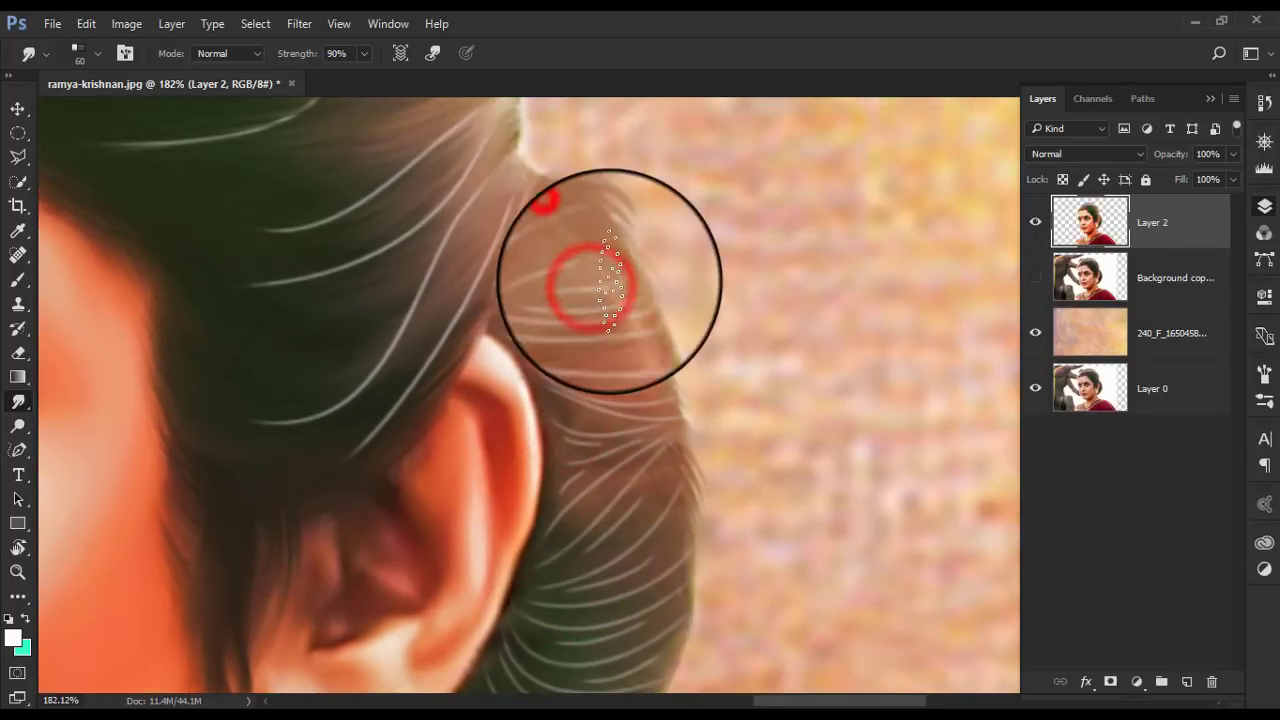
pyautogui.moveTo(566, 222); pyautogui.dragTo(565, 330)
pyautogui.scroll(3, 620, 385)
# - Lower smudge strength to 70% and smudge the hair strands behind the ear
pyautogui.press('7')
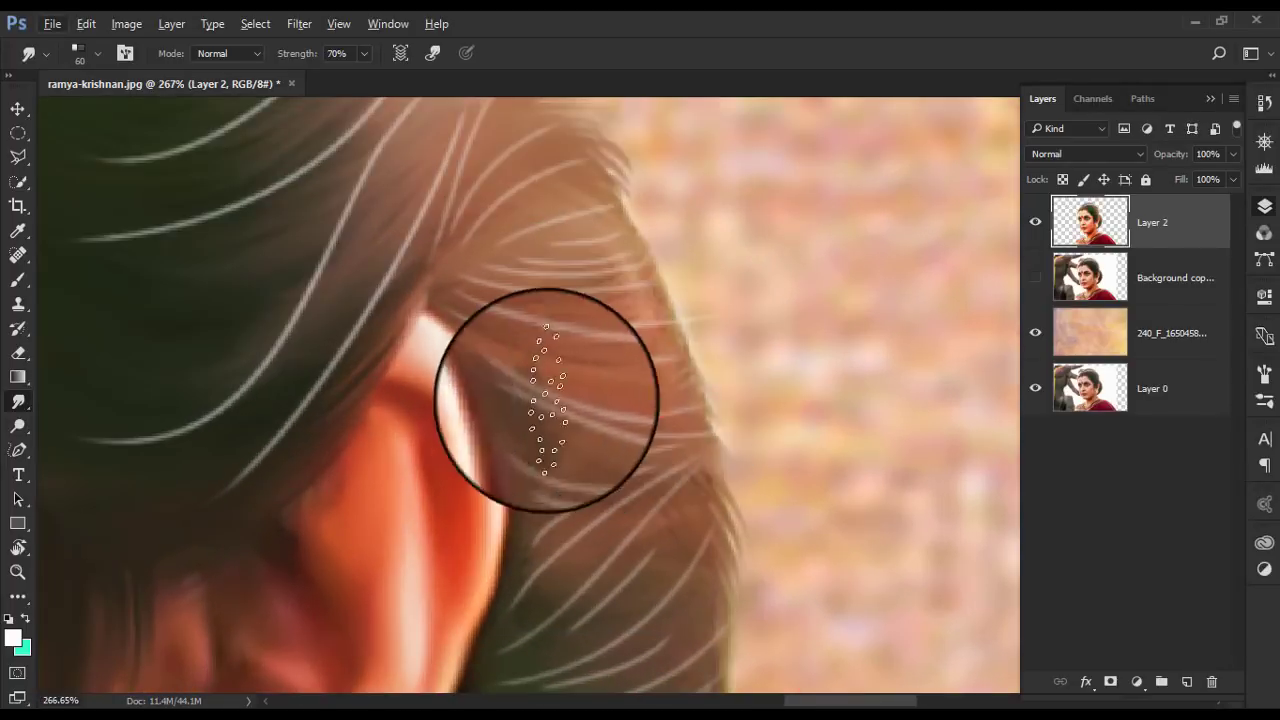
pyautogui.moveTo(666, 509); pyautogui.dragTo(814, 357)
pyautogui.moveTo(603, 306)
pyautogui.mouseDown()
pyautogui.moveTo(671, 351)
pyautogui.moveTo(675, 422)
pyautogui.moveTo(870, 328)
pyautogui.mouseUp()
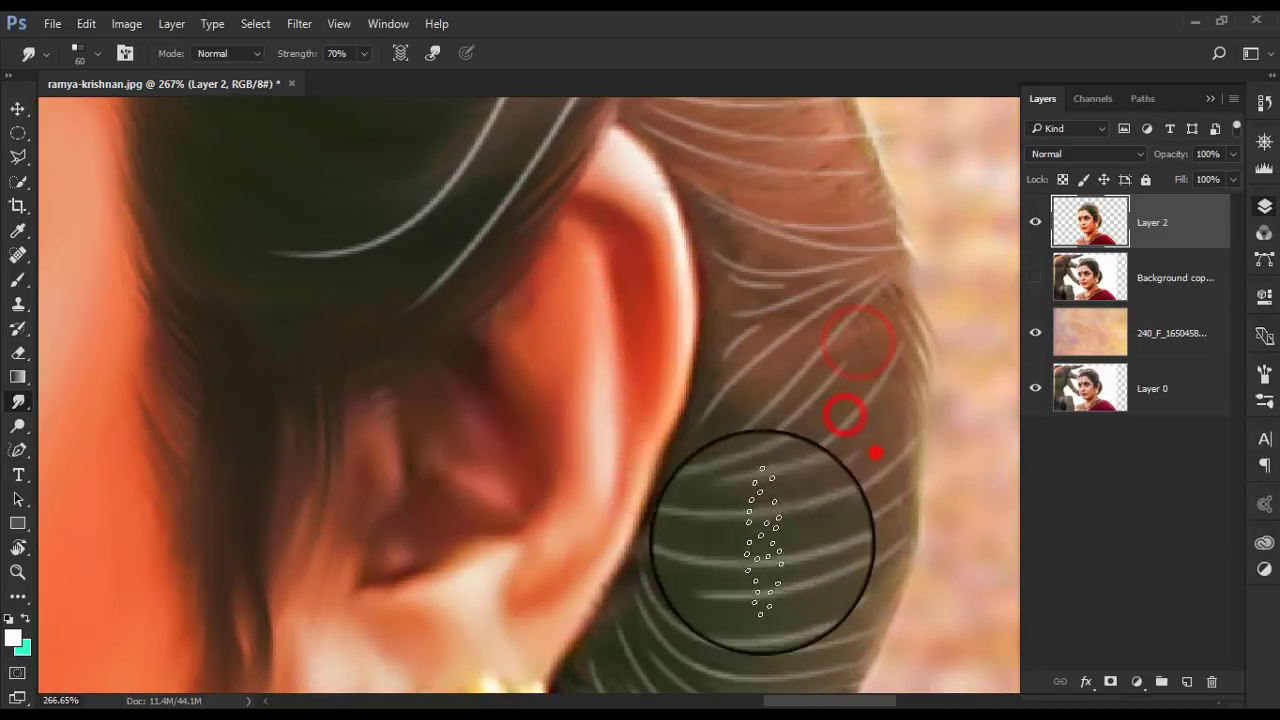
pyautogui.moveTo(840, 545); pyautogui.dragTo(830, 402)
# - Try several canvas brush presets and settle on a bristle smudge brush
pyautogui.rightClick(813, 290)
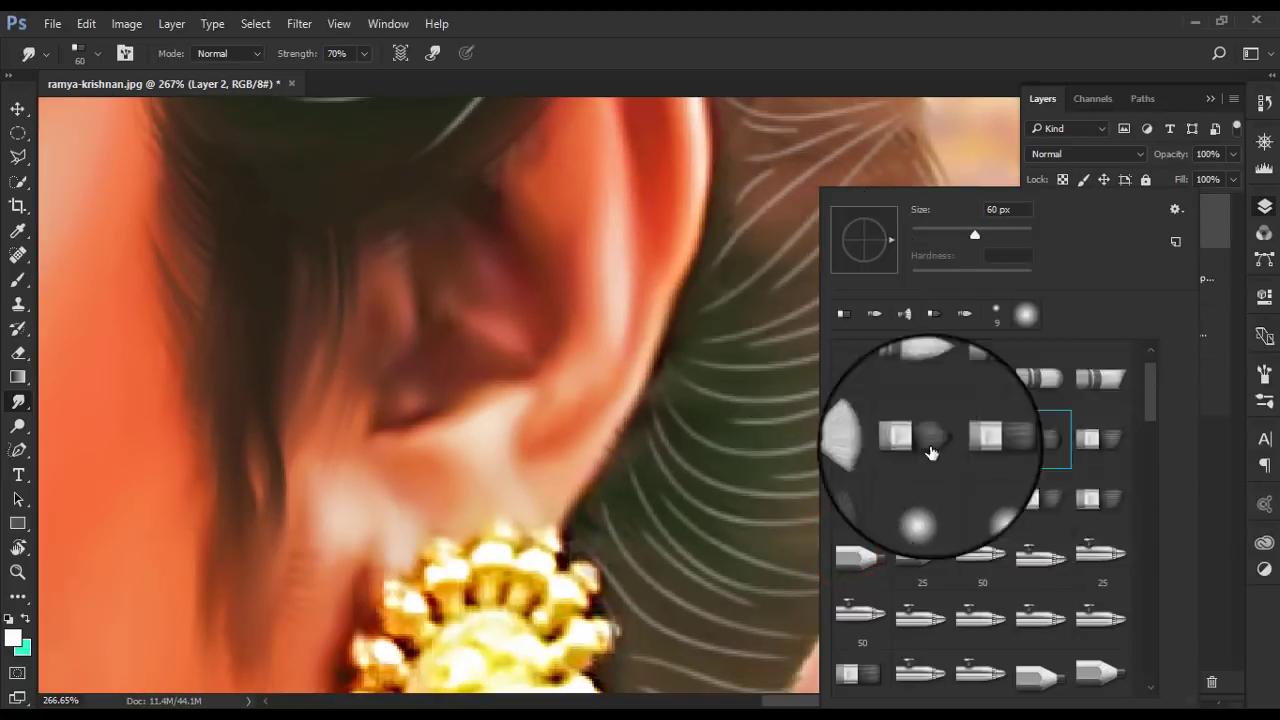
pyautogui.click(1029, 451)
pyautogui.rightClick(828, 286)
pyautogui.click(931, 441)
pyautogui.click(857, 451)
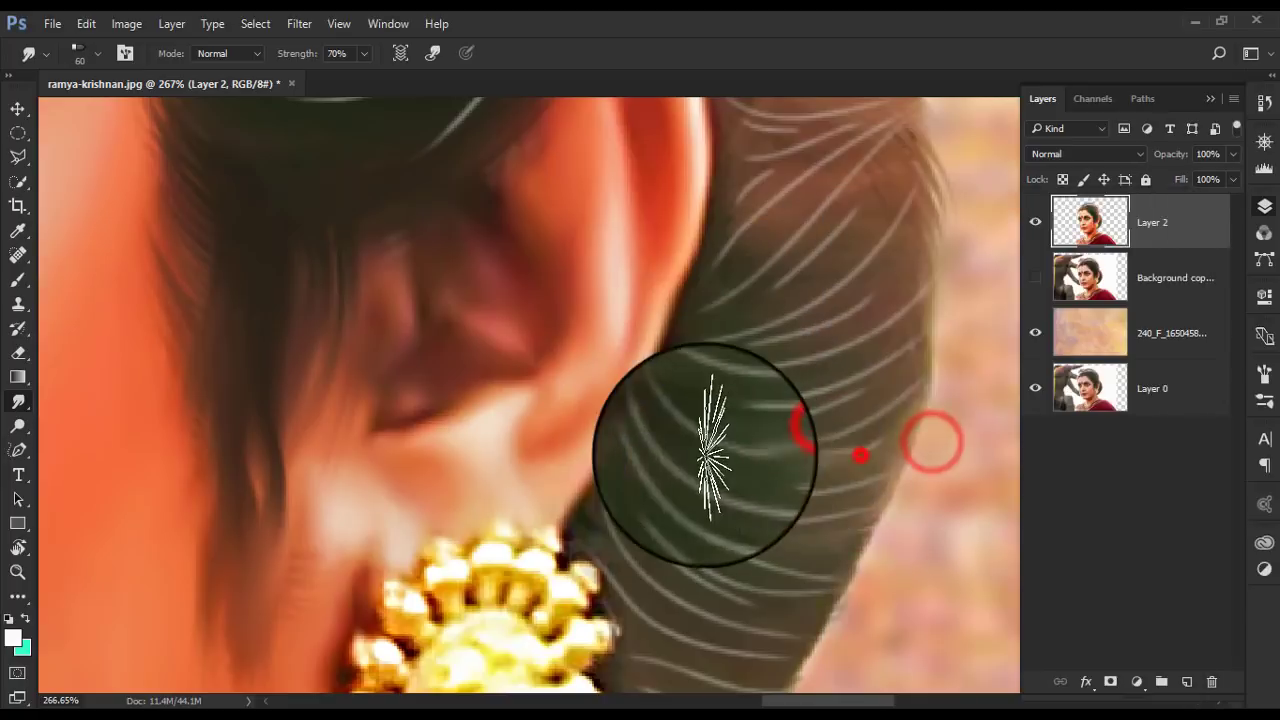
pyautogui.rightClick(857, 443)
pyautogui.doubleClick(1117, 451)
pyautogui.click(893, 400)
pyautogui.rightClick(857, 440)
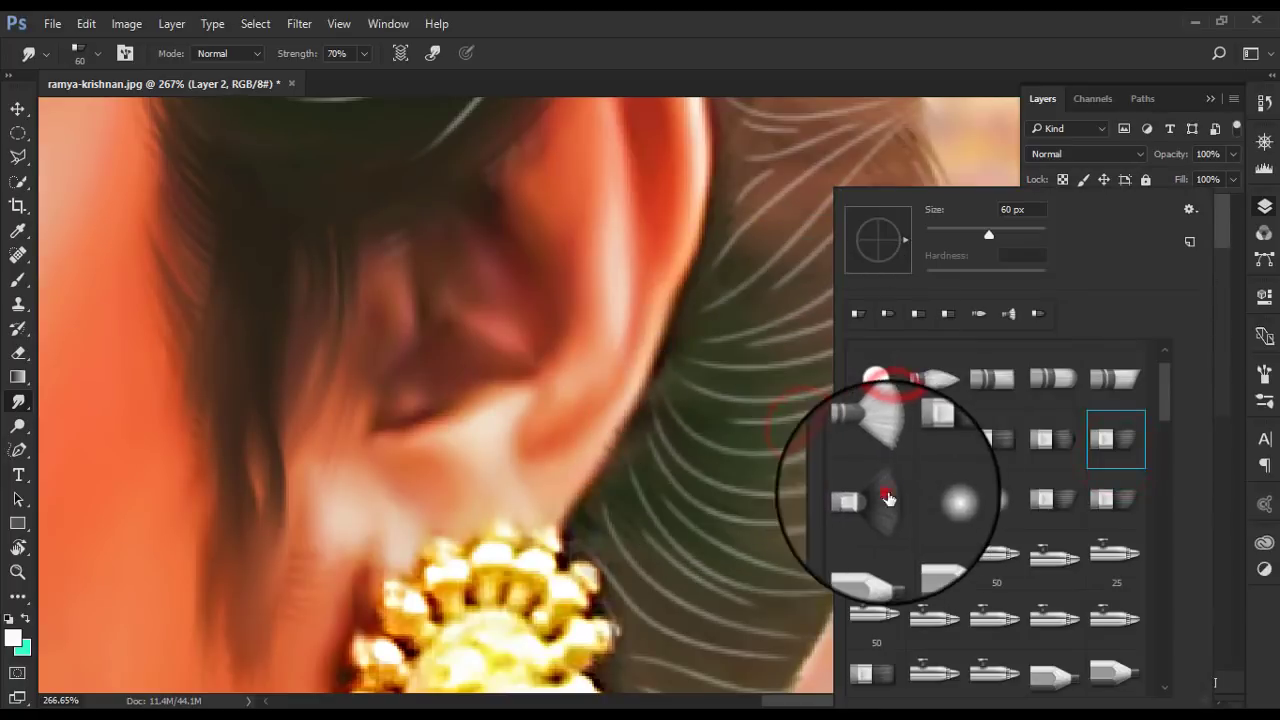
pyautogui.click(886, 490)
pyautogui.rightClick(820, 428)
pyautogui.click(1006, 500)
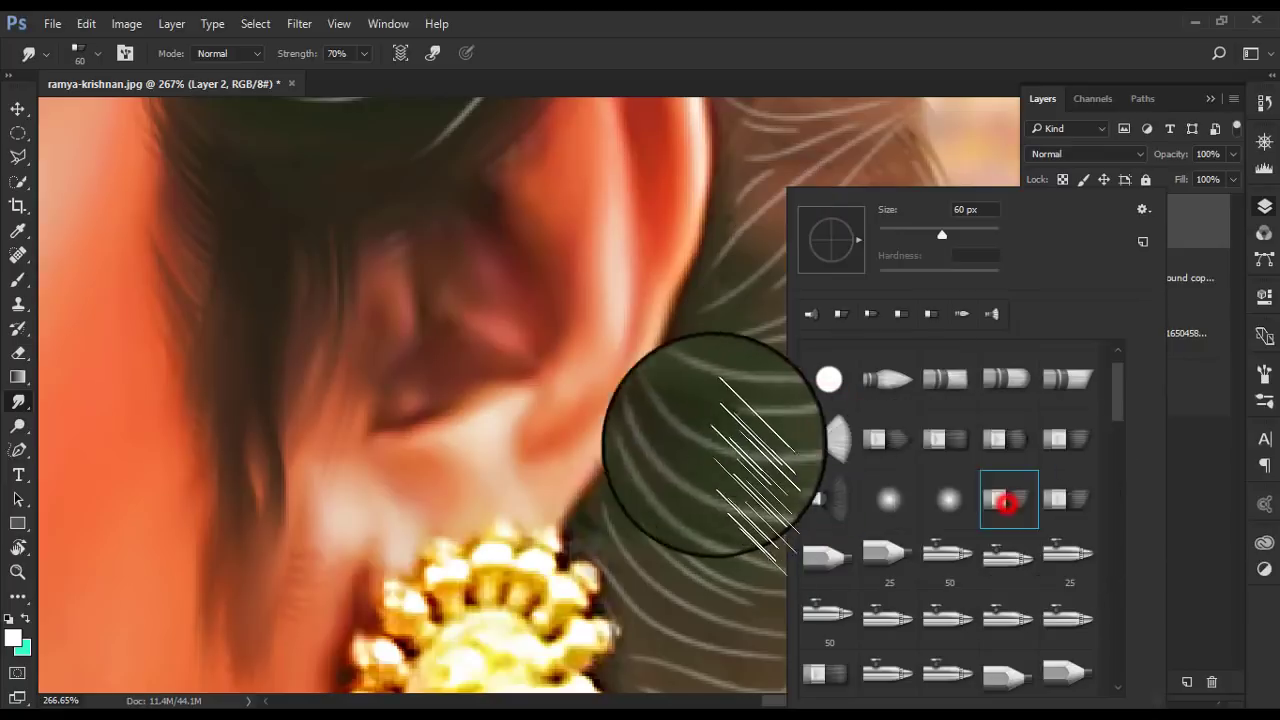
pyautogui.click(708, 428)
# - Smudge the hair strands behind the ear and the wisps at the hairline and temple
pyautogui.moveTo(606, 480); pyautogui.dragTo(729, 506)
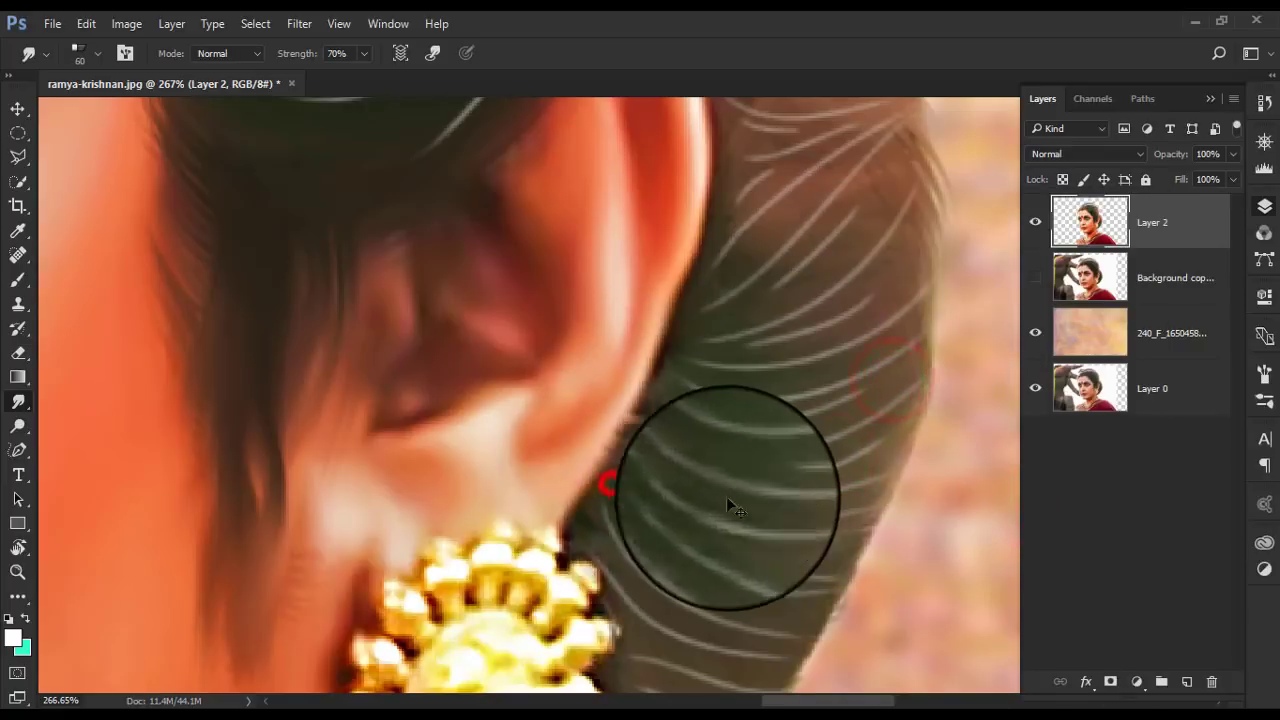
pyautogui.moveTo(648, 462); pyautogui.dragTo(787, 428)
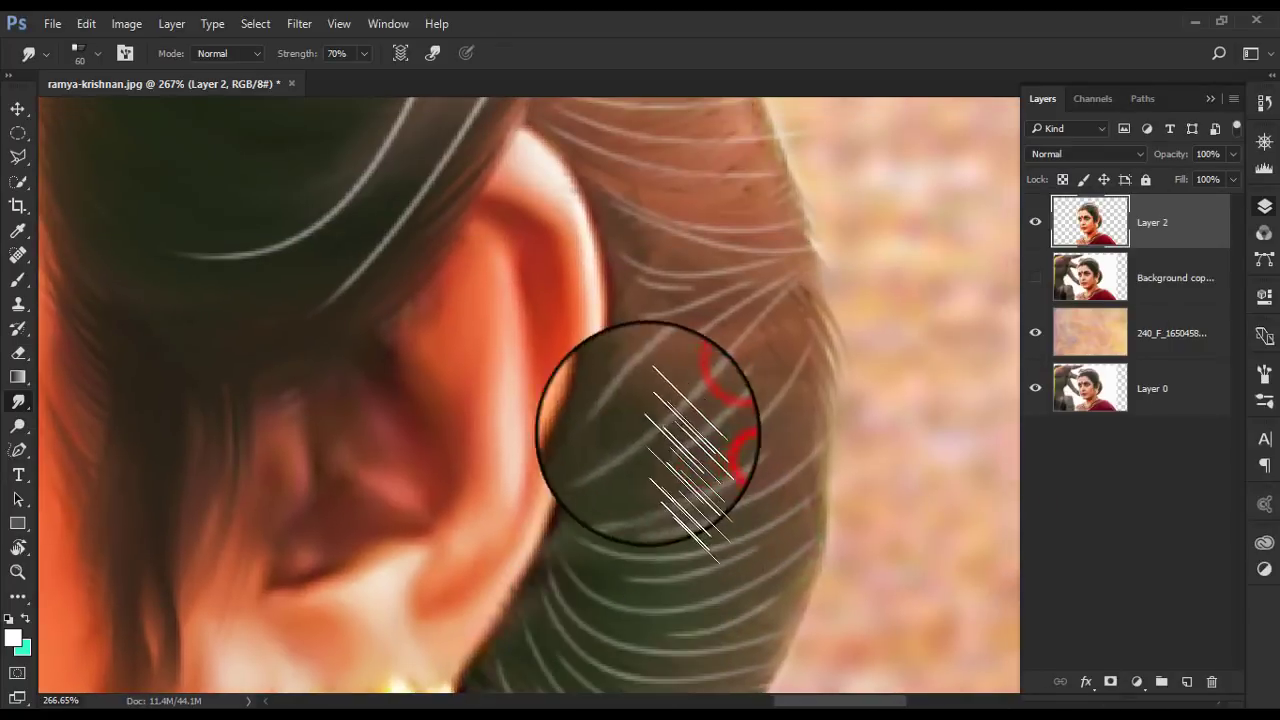
pyautogui.moveTo(657, 414)
pyautogui.mouseDown()
pyautogui.moveTo(700, 480)
pyautogui.moveTo(760, 300)
pyautogui.moveTo(726, 351)
pyautogui.mouseUp()
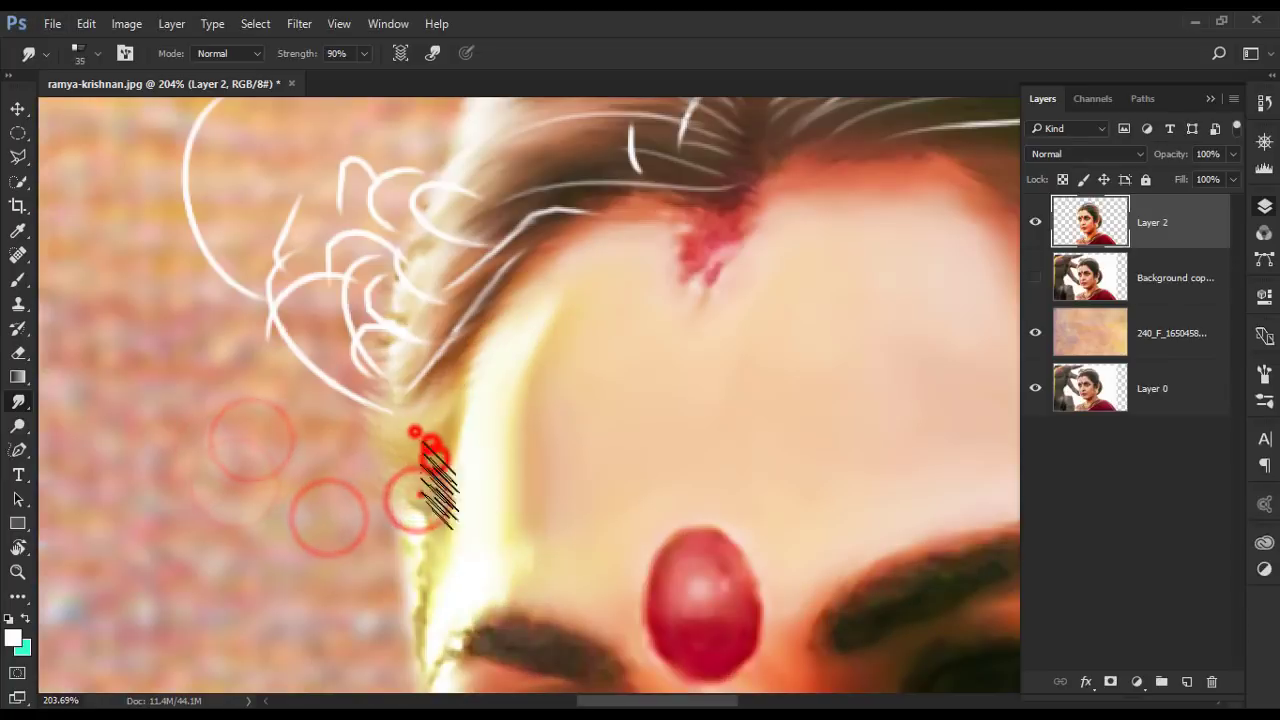
pyautogui.moveTo(425, 440); pyautogui.dragTo(402, 572)
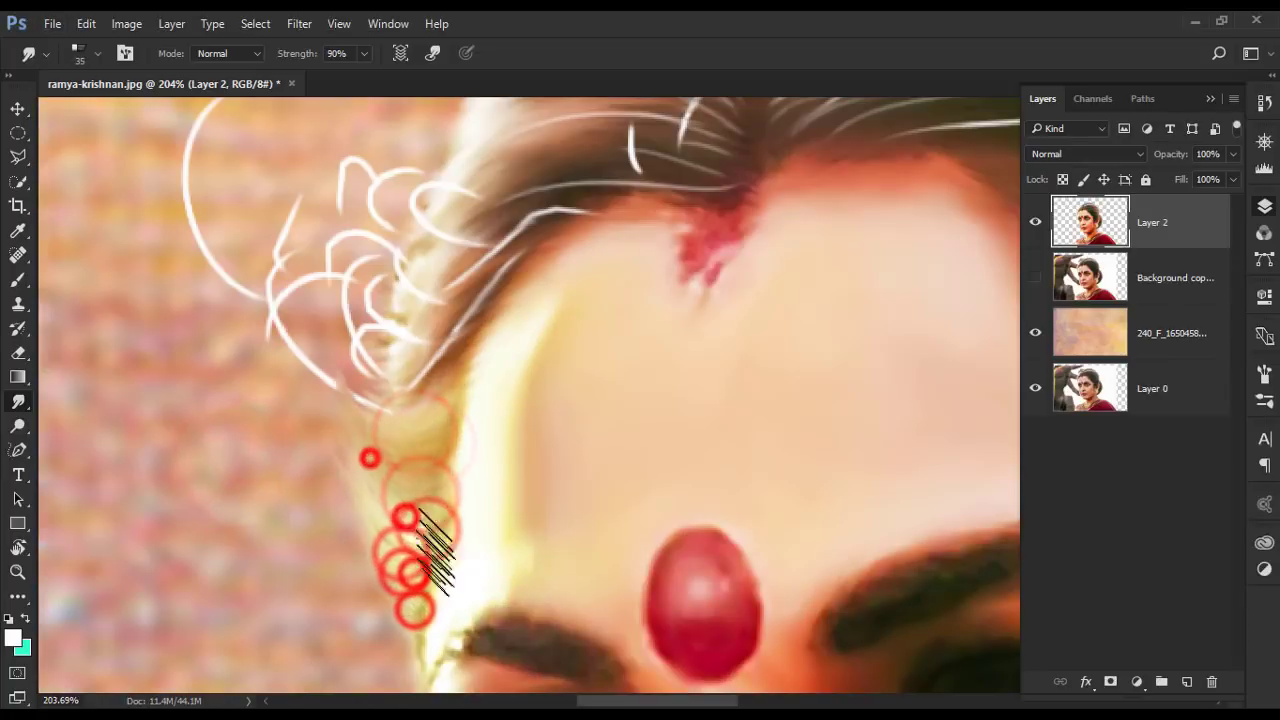
pyautogui.moveTo(387, 447); pyautogui.dragTo(347, 423)
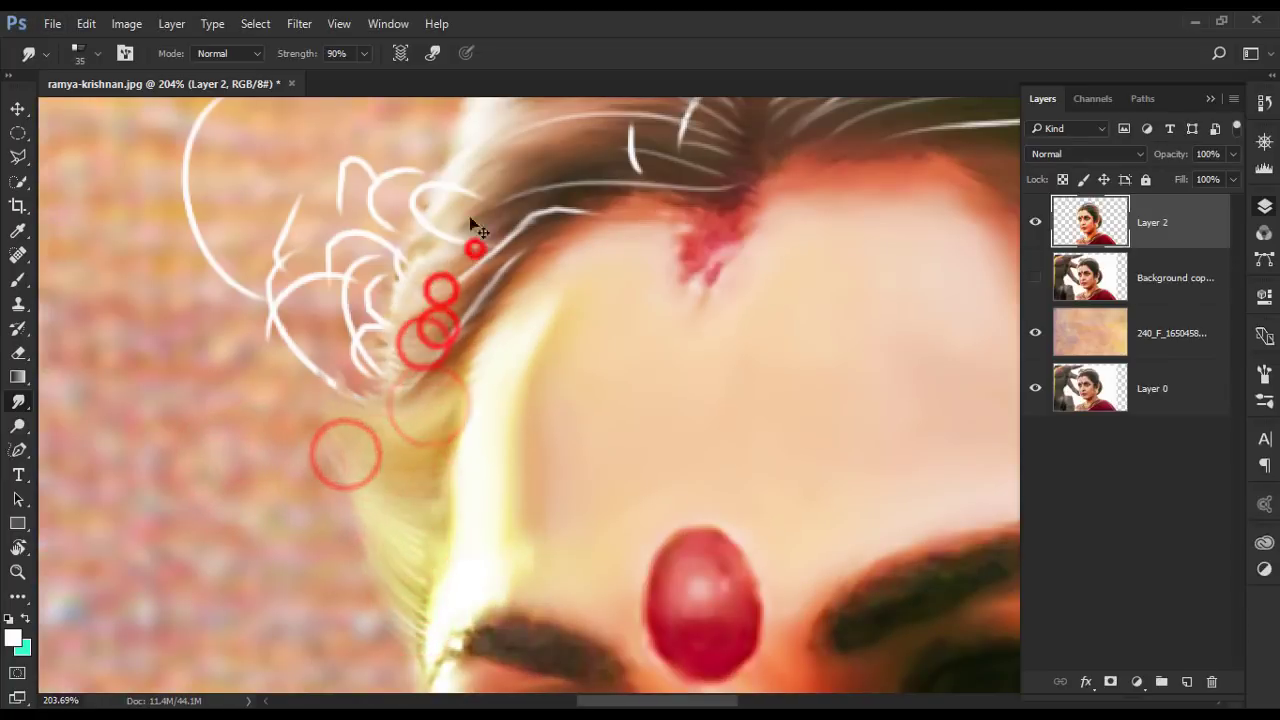
# - Pan and zoom over the forehead hairline to bring the hair parting into view
pyautogui.moveTo(476, 229); pyautogui.dragTo(433, 446)
pyautogui.moveTo(440, 240); pyautogui.dragTo(486, 283)
pyautogui.moveTo(500, 200); pyautogui.dragTo(571, 300)
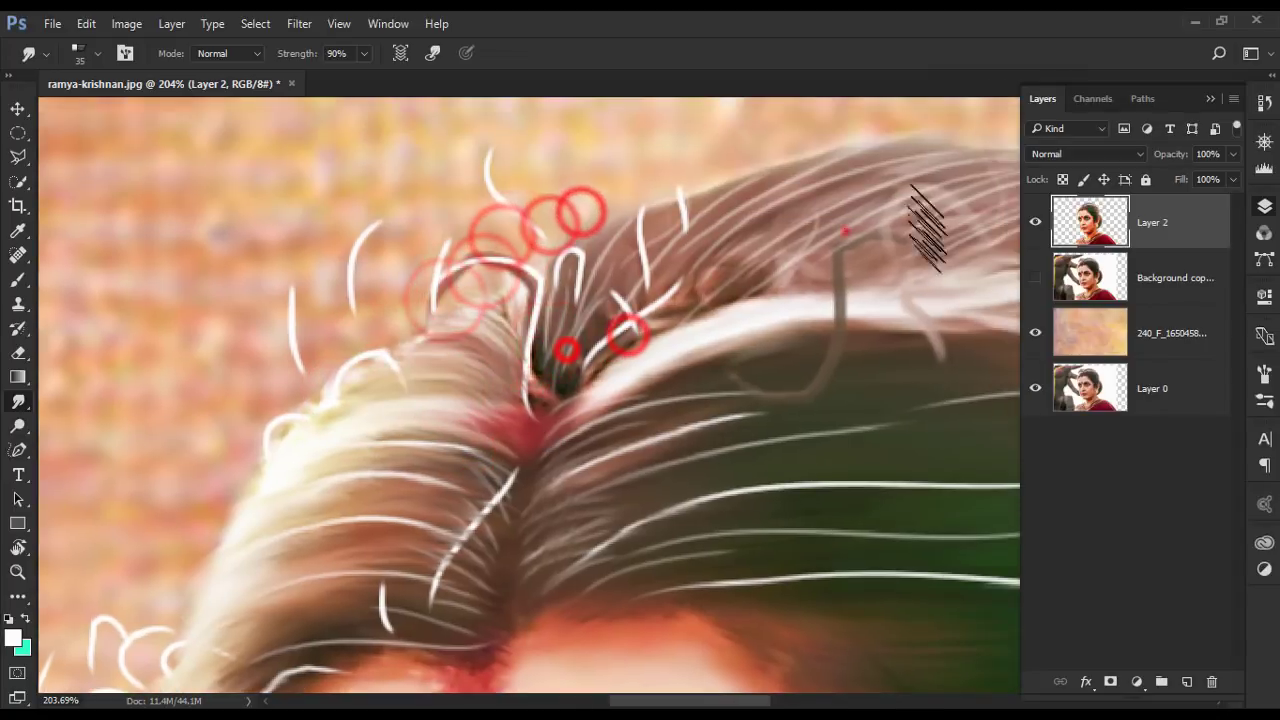
pyautogui.moveTo(640, 281)
pyautogui.mouseDown()
pyautogui.moveTo(583, 487)
pyautogui.moveTo(604, 390)
pyautogui.mouseUp()
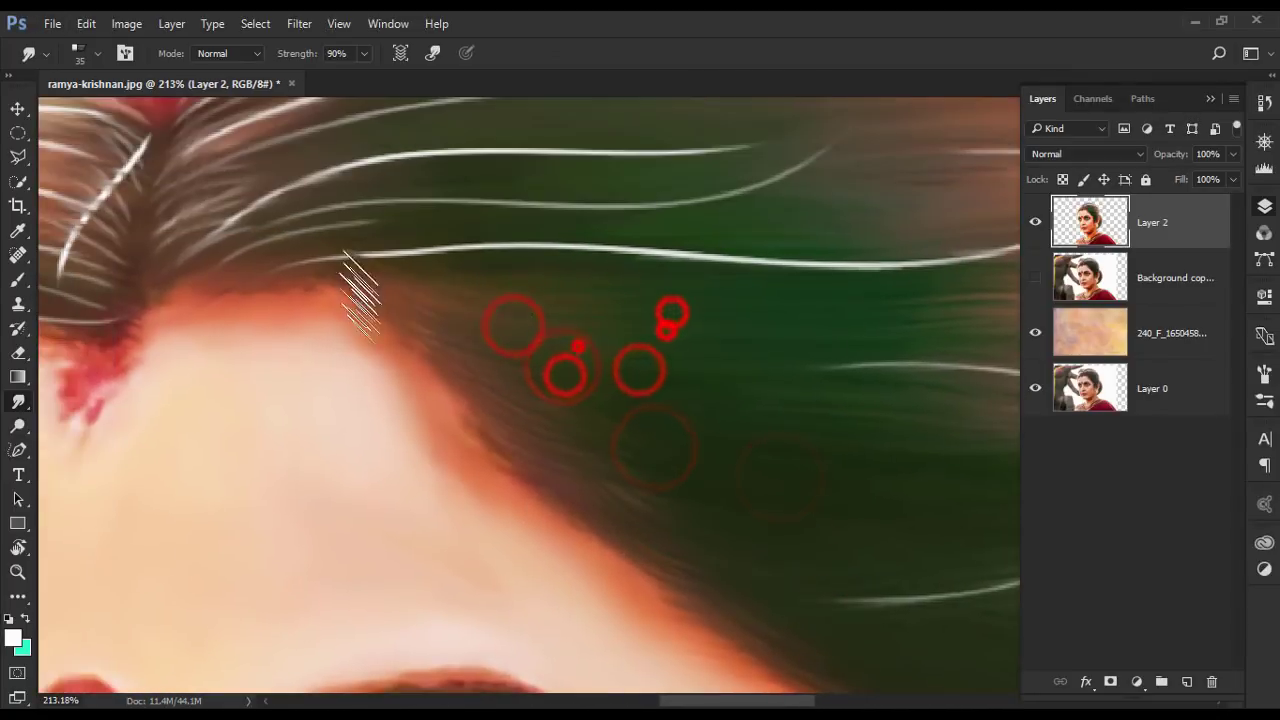
pyautogui.moveTo(421, 325); pyautogui.dragTo(451, 428)
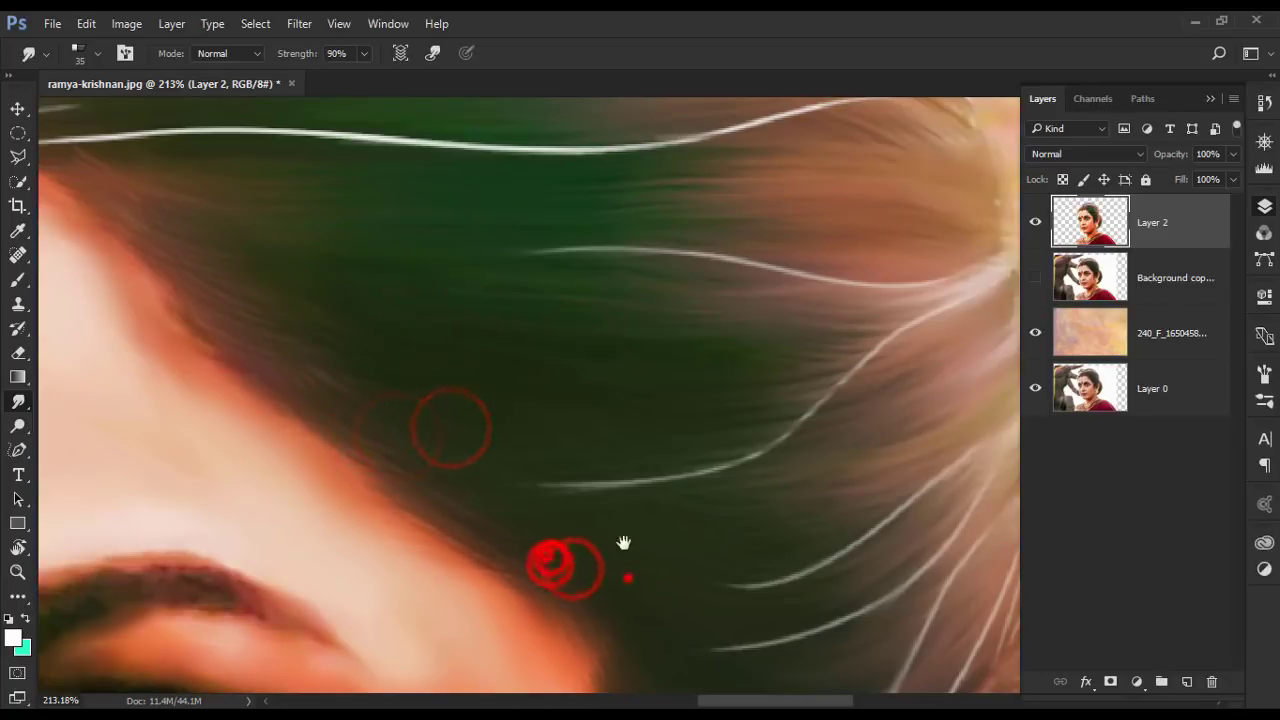
pyautogui.moveTo(623, 543); pyautogui.dragTo(623, 594)
pyautogui.moveTo(560, 530)
pyautogui.mouseDown()
pyautogui.moveTo(469, 423)
pyautogui.moveTo(295, 355)
pyautogui.mouseUp()
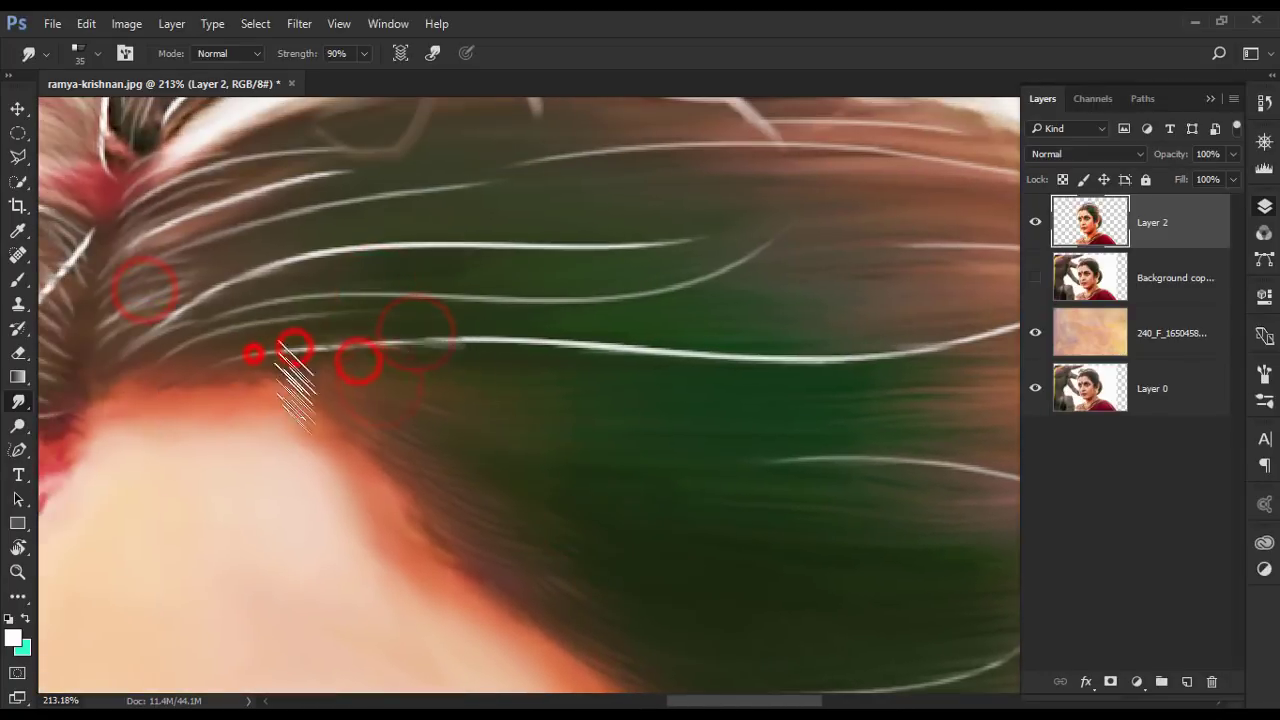
pyautogui.moveTo(212, 284); pyautogui.dragTo(495, 210)
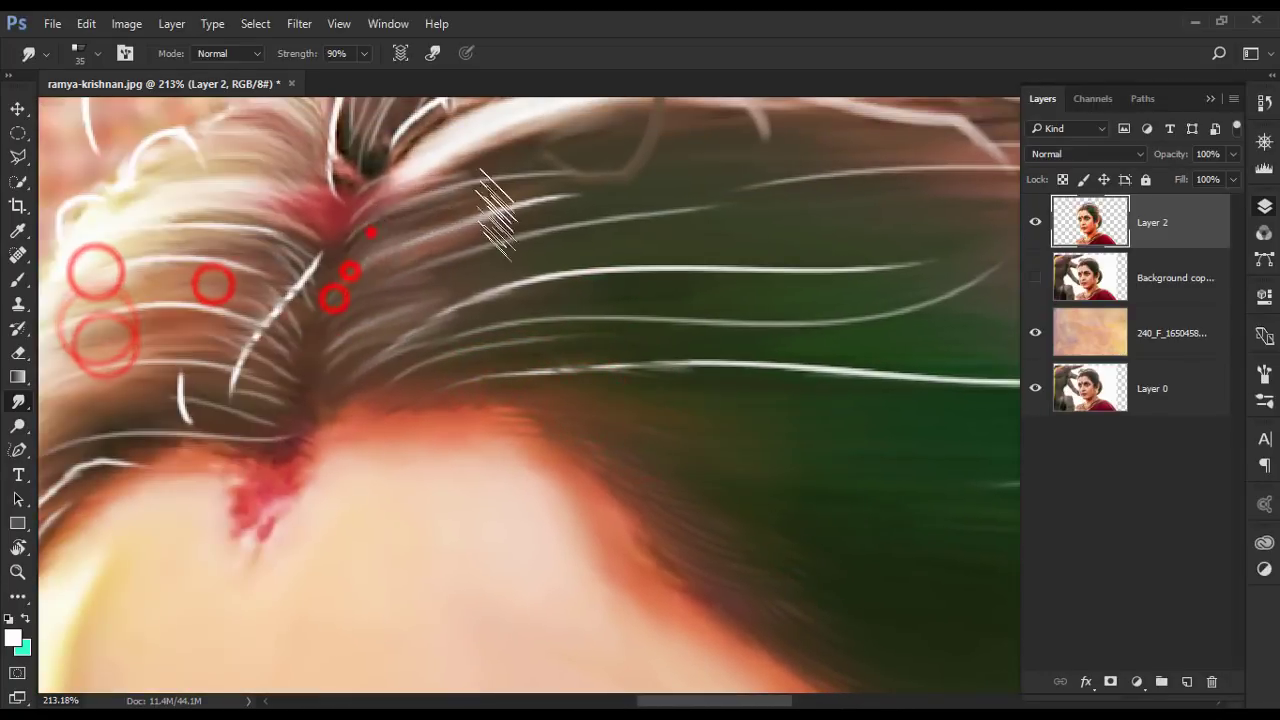
# - With the bindi in view, choose a pointed smudge brush preset at 70% strength
pyautogui.scroll(-3, 351, 271)
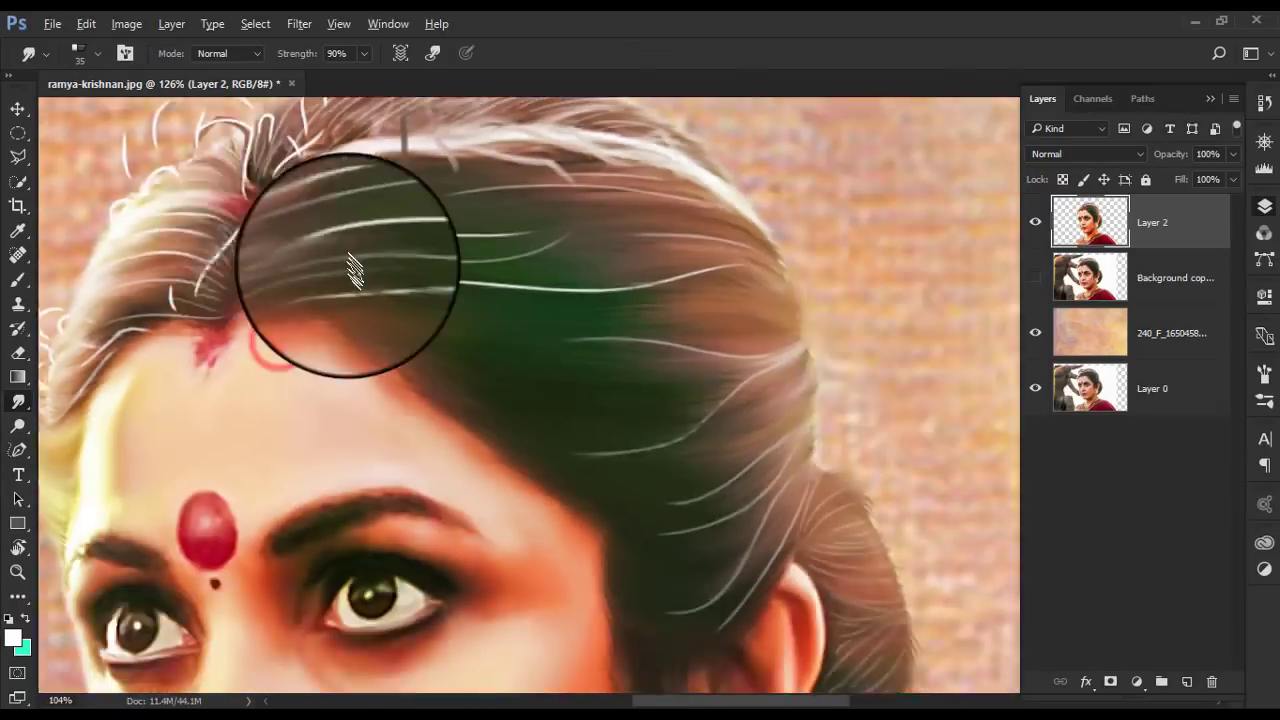
pyautogui.scroll(-2, 680, 343)
pyautogui.scroll(-2, 553, 347)
pyautogui.scroll(2, 553, 347)
pyautogui.scroll(3, 634, 414)
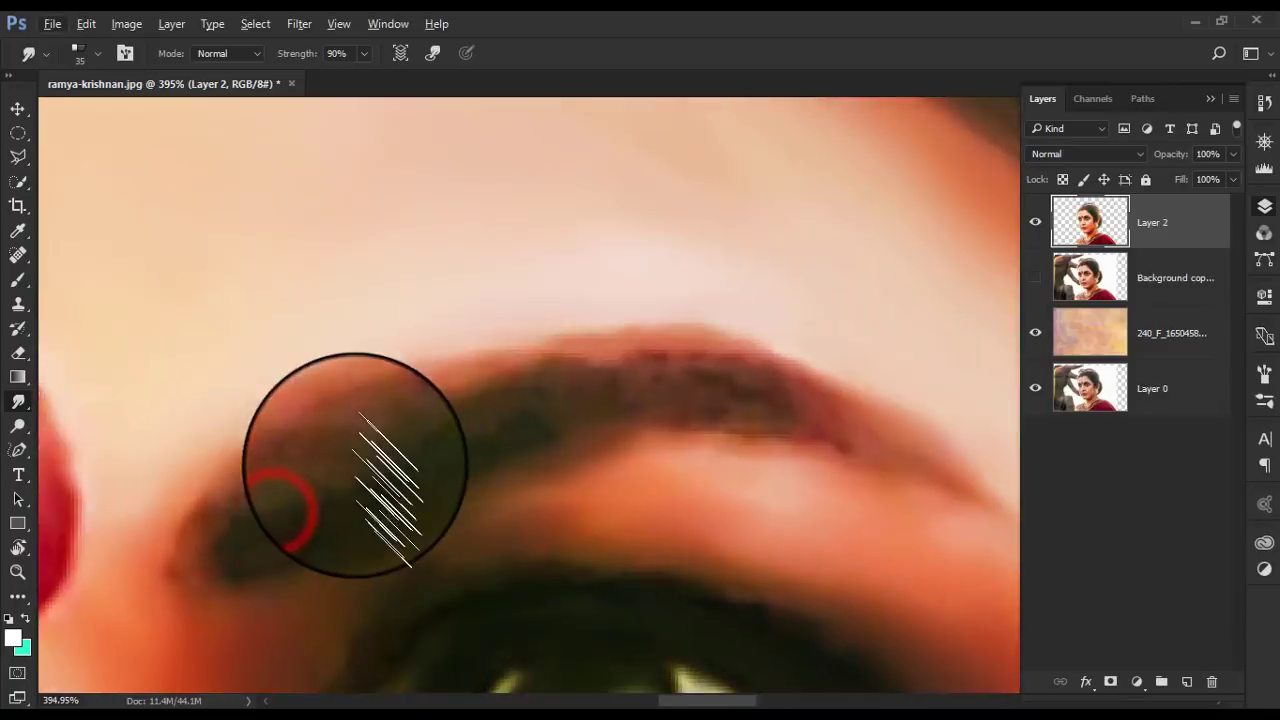
pyautogui.moveTo(390, 490); pyautogui.dragTo(414, 428)
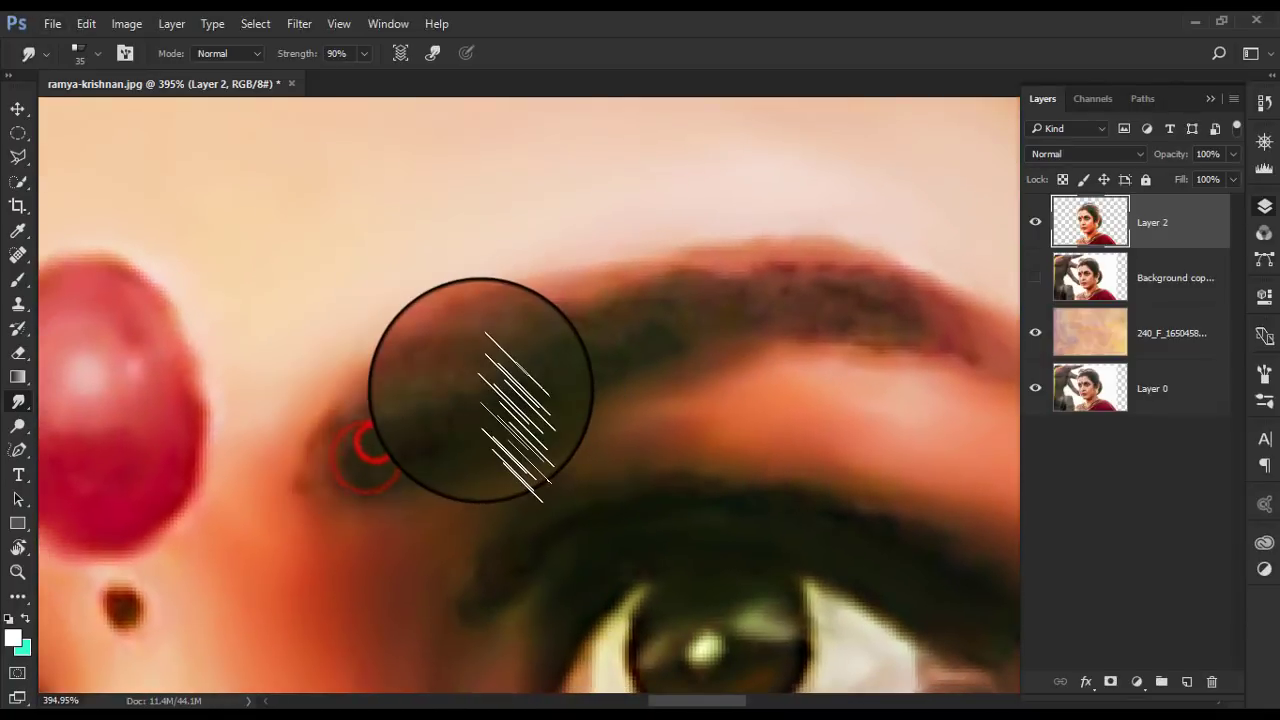
pyautogui.rightClick(563, 416)
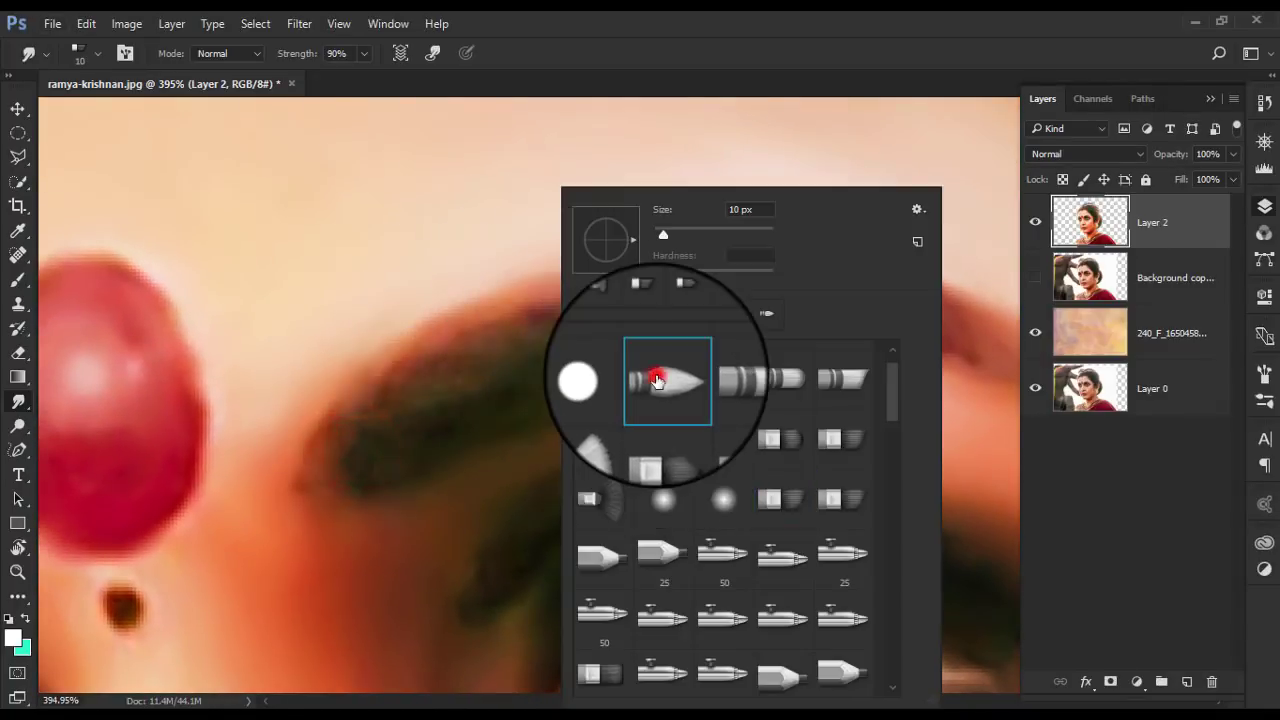
pyautogui.doubleClick(656, 381)
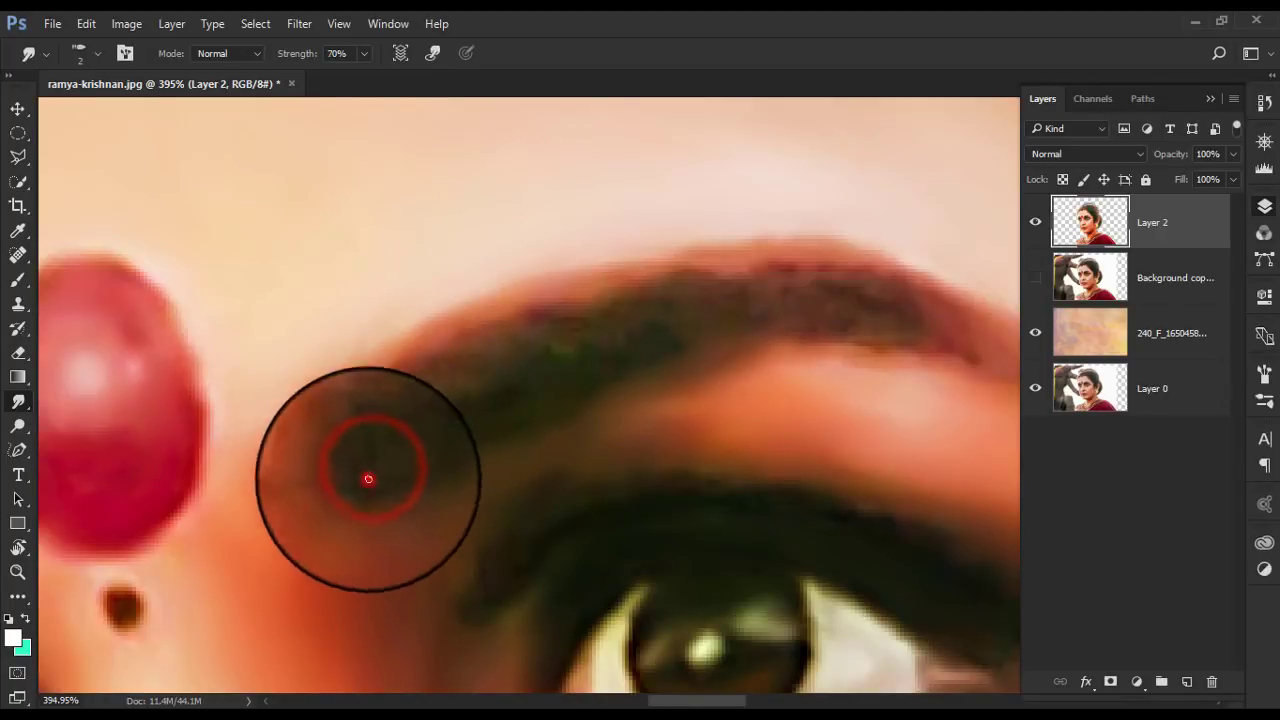
pyautogui.press('7')
# - Smudge both eyebrows into fine painted strokes, from inner end to tail
pyautogui.moveTo(367, 503)
pyautogui.mouseDown()
pyautogui.moveTo(408, 422)
pyautogui.moveTo(403, 449)
pyautogui.moveTo(334, 448)
pyautogui.moveTo(370, 472)
pyautogui.mouseUp()
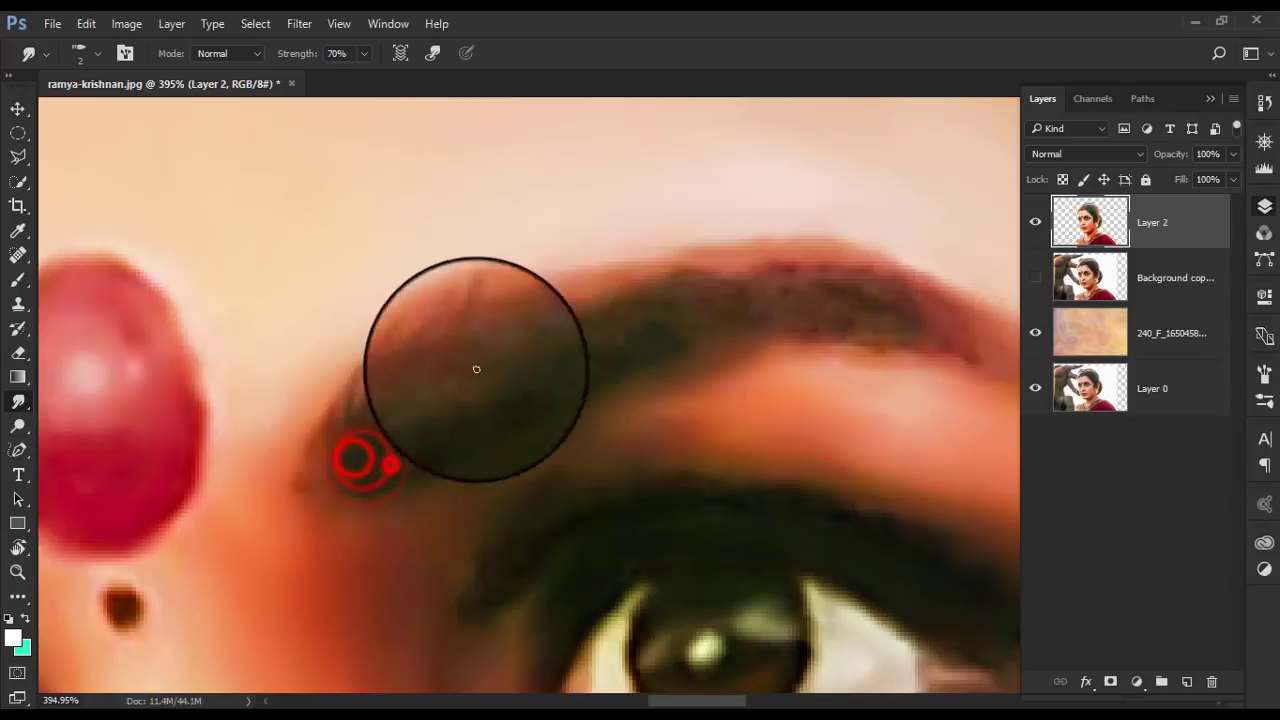
pyautogui.moveTo(476, 369); pyautogui.dragTo(504, 346)
pyautogui.moveTo(860, 330)
pyautogui.mouseDown()
pyautogui.moveTo(534, 331)
pyautogui.moveTo(743, 363)
pyautogui.mouseUp()
pyautogui.moveTo(447, 312)
pyautogui.mouseDown()
pyautogui.moveTo(617, 266)
pyautogui.moveTo(786, 394)
pyautogui.mouseUp()
pyautogui.moveTo(507, 272); pyautogui.dragTo(426, 270)
pyautogui.moveTo(284, 277)
pyautogui.mouseDown()
pyautogui.moveTo(251, 343)
pyautogui.moveTo(511, 223)
pyautogui.mouseUp()
pyautogui.moveTo(623, 243); pyautogui.dragTo(443, 314)
pyautogui.moveTo(724, 190)
pyautogui.mouseDown()
pyautogui.moveTo(559, 170)
pyautogui.moveTo(489, 133)
pyautogui.mouseUp()
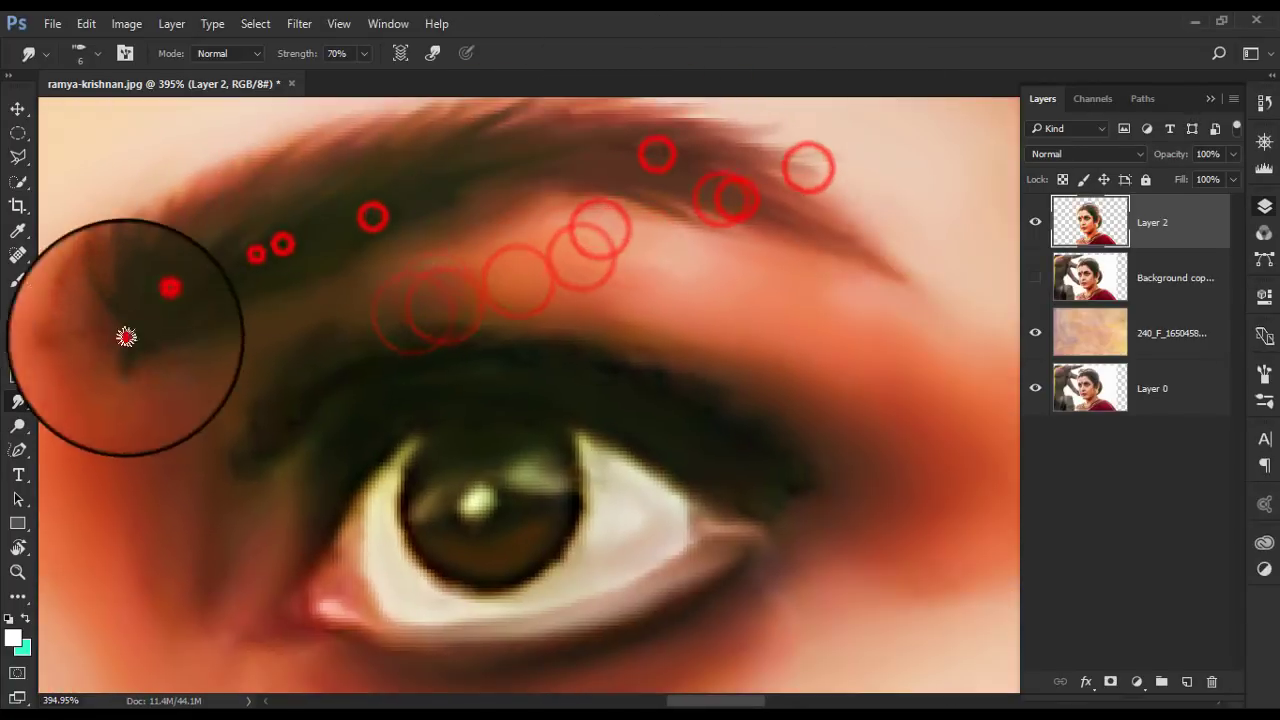
pyautogui.moveTo(126, 334); pyautogui.dragTo(257, 309)
pyautogui.moveTo(130, 300)
pyautogui.mouseDown()
pyautogui.moveTo(466, 200)
pyautogui.moveTo(768, 423)
pyautogui.moveTo(380, 309)
pyautogui.moveTo(354, 257)
pyautogui.moveTo(565, 330)
pyautogui.mouseUp()
pyautogui.moveTo(214, 360)
pyautogui.mouseDown()
pyautogui.moveTo(300, 243)
pyautogui.moveTo(469, 223)
pyautogui.mouseUp()
pyautogui.moveTo(500, 308); pyautogui.dragTo(364, 229)
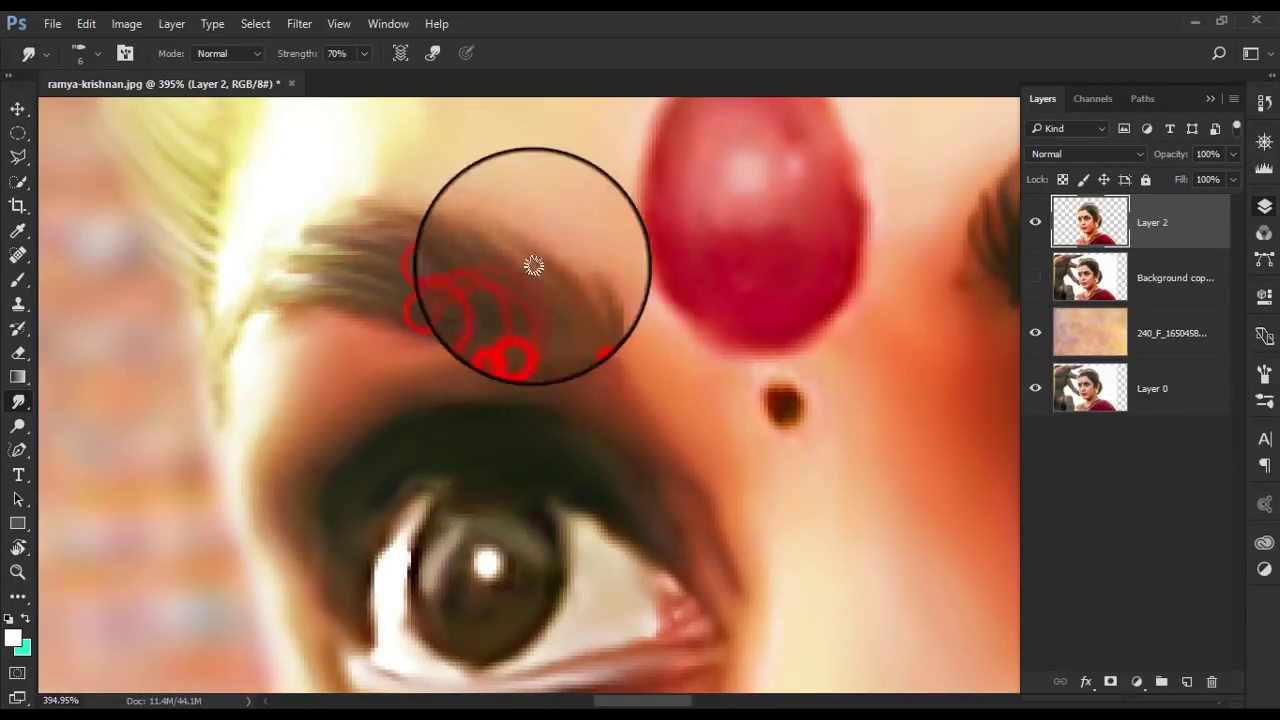
# - Move the view past the earring up to the hairline and smudge its edge
pyautogui.moveTo(533, 265)
pyautogui.mouseDown()
pyautogui.moveTo(566, 291)
pyautogui.moveTo(514, 229)
pyautogui.mouseUp()
pyautogui.moveTo(571, 286); pyautogui.dragTo(366, 386)
pyautogui.moveTo(680, 482); pyautogui.dragTo(399, 185)
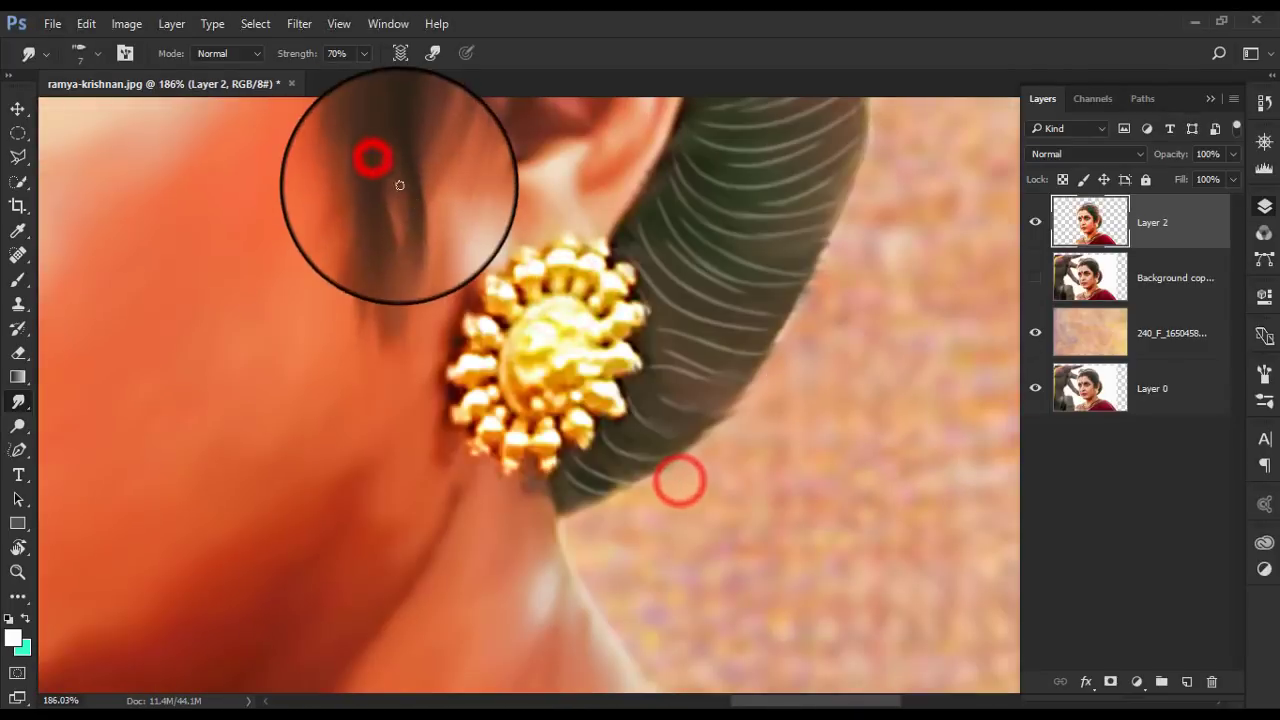
pyautogui.moveTo(434, 252)
pyautogui.mouseDown()
pyautogui.moveTo(414, 371)
pyautogui.moveTo(429, 449)
pyautogui.mouseUp()
pyautogui.moveTo(417, 334)
pyautogui.mouseDown()
pyautogui.moveTo(566, 508)
pyautogui.moveTo(252, 358)
pyautogui.moveTo(217, 363)
pyautogui.mouseUp()
pyautogui.moveTo(200, 290); pyautogui.dragTo(180, 414)
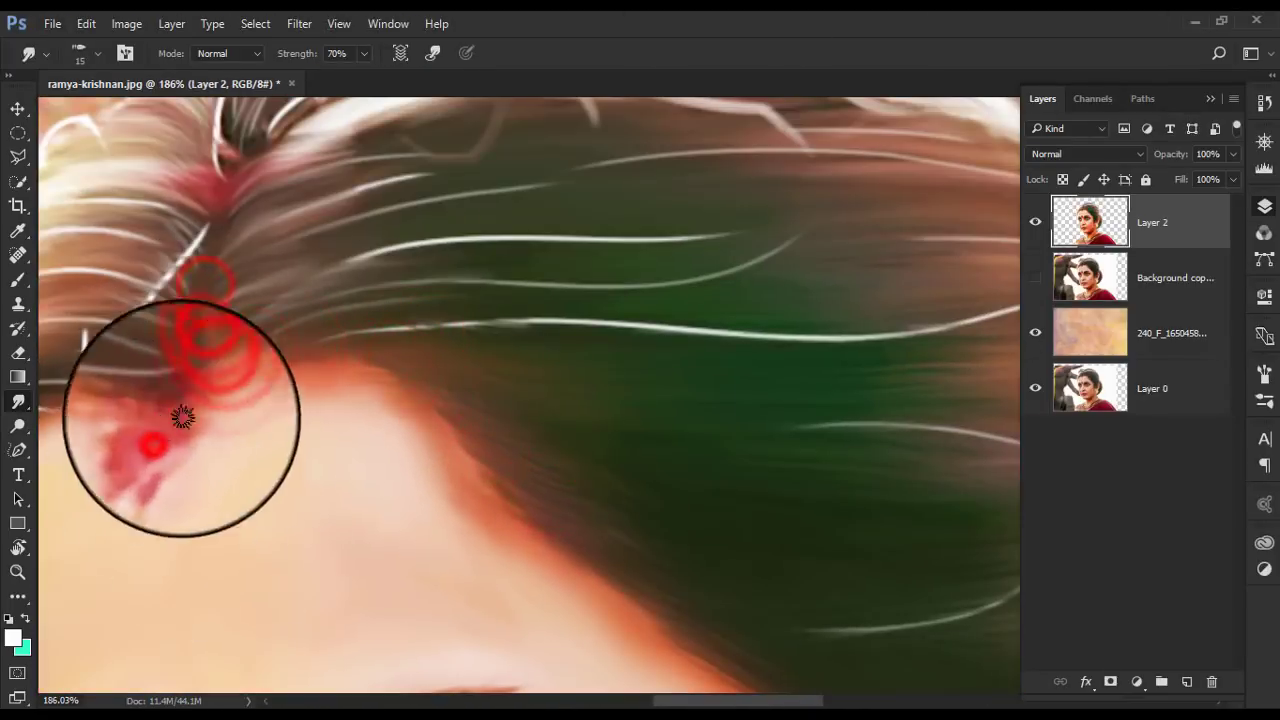
pyautogui.moveTo(233, 169)
pyautogui.mouseDown()
pyautogui.moveTo(278, 274)
pyautogui.moveTo(683, 209)
pyautogui.moveTo(829, 291)
pyautogui.moveTo(734, 443)
pyautogui.moveTo(836, 557)
pyautogui.moveTo(534, 451)
pyautogui.moveTo(371, 443)
pyautogui.moveTo(397, 217)
pyautogui.moveTo(438, 264)
pyautogui.moveTo(491, 243)
pyautogui.moveTo(534, 389)
pyautogui.moveTo(677, 306)
pyautogui.mouseUp()
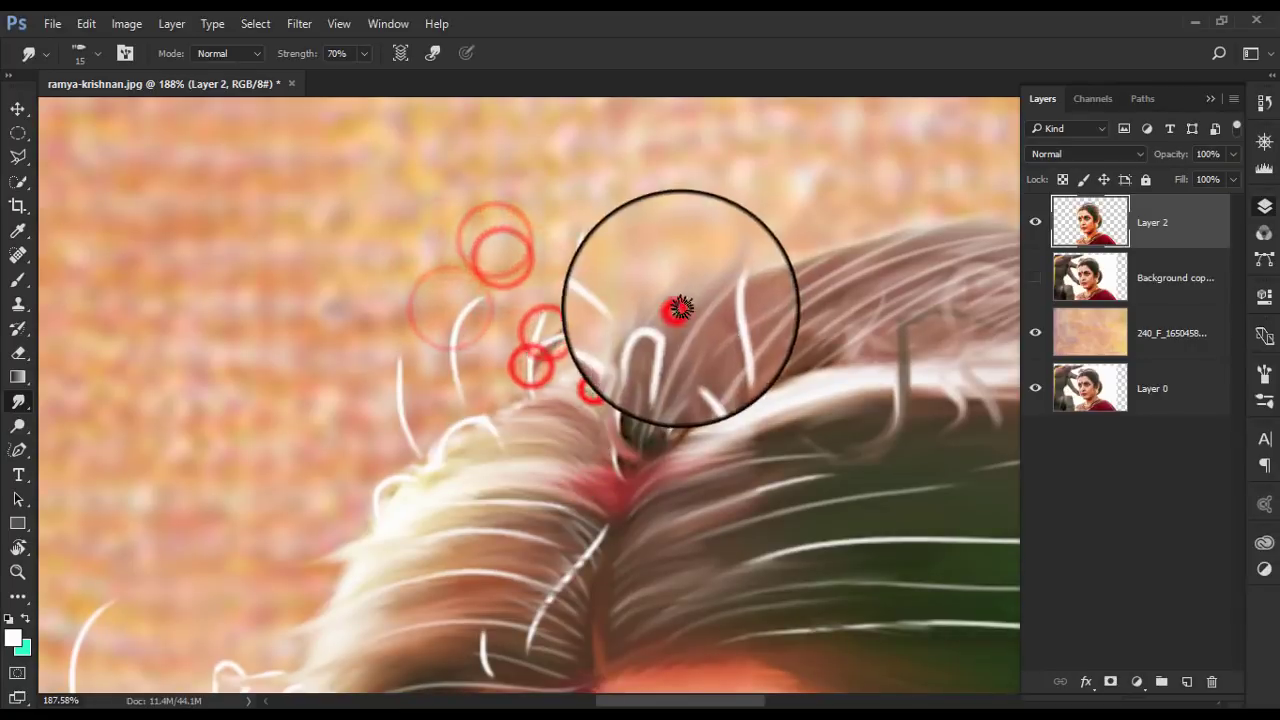
pyautogui.scroll(-5, 668, 291)
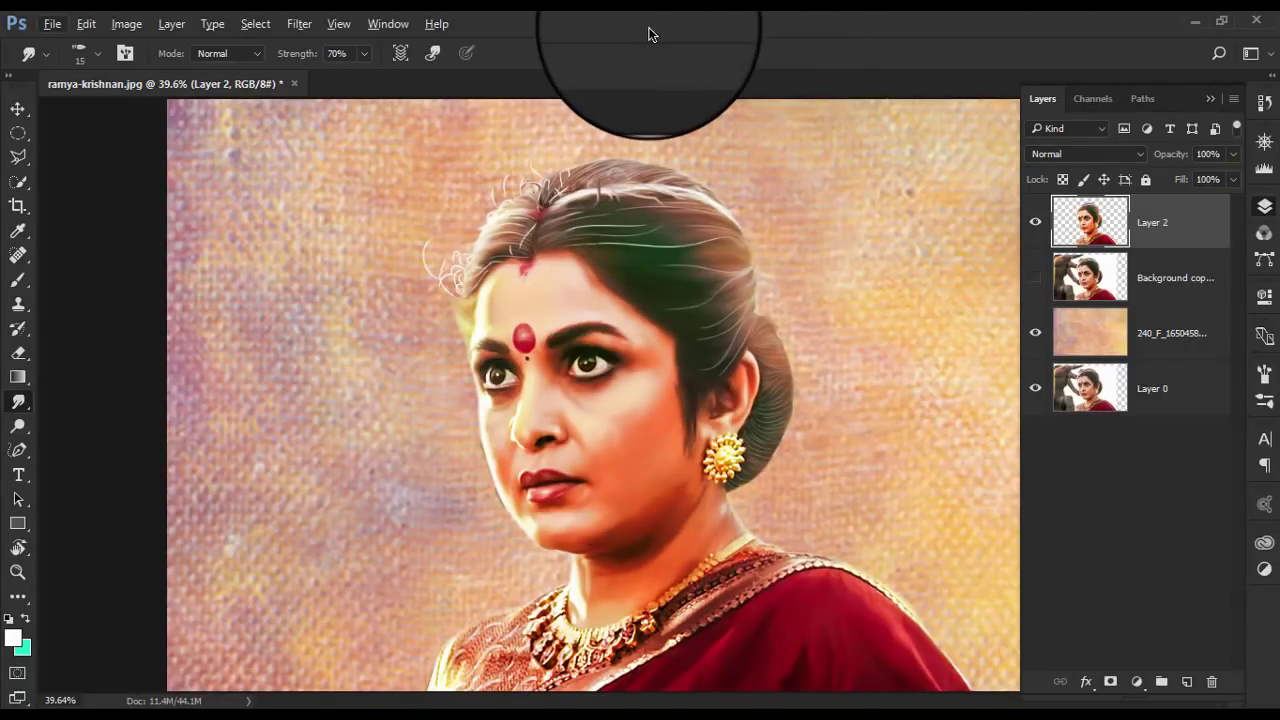
# - Switch to the round soft smudge brush preset and set strength to 30%
pyautogui.rightClick(342, 371)
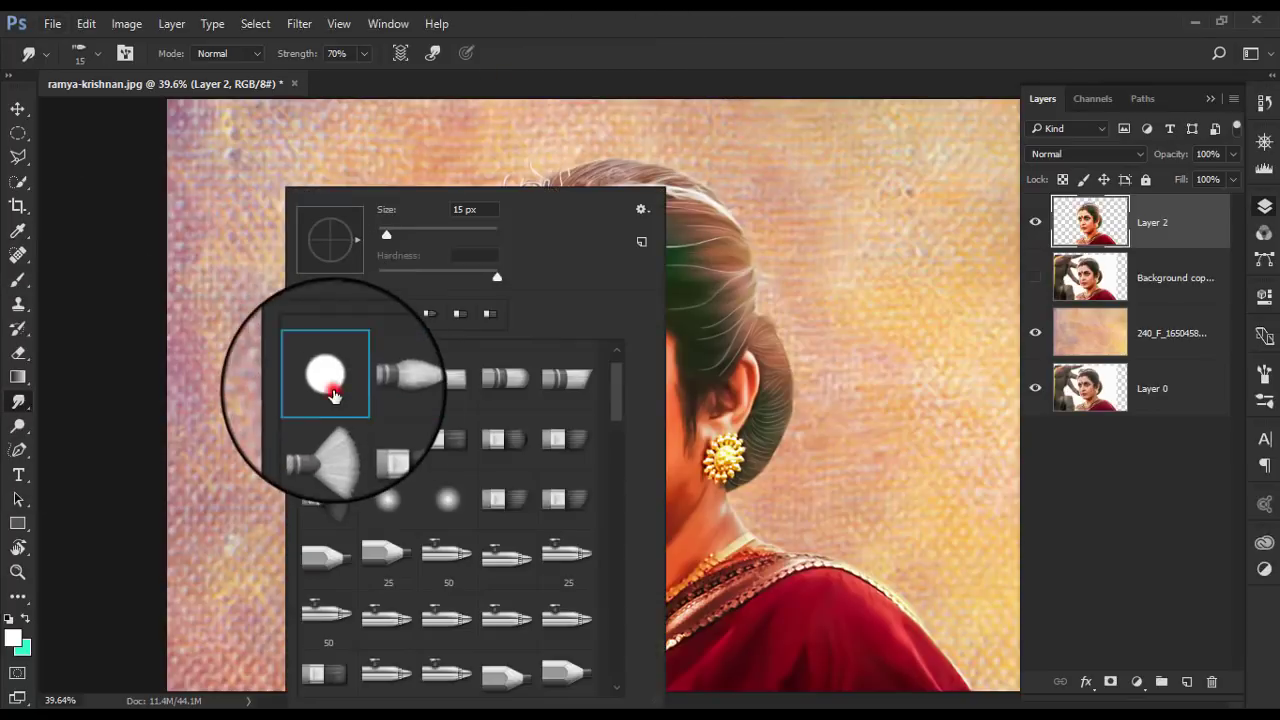
pyautogui.click(612, 388)
pyautogui.click(709, 131)
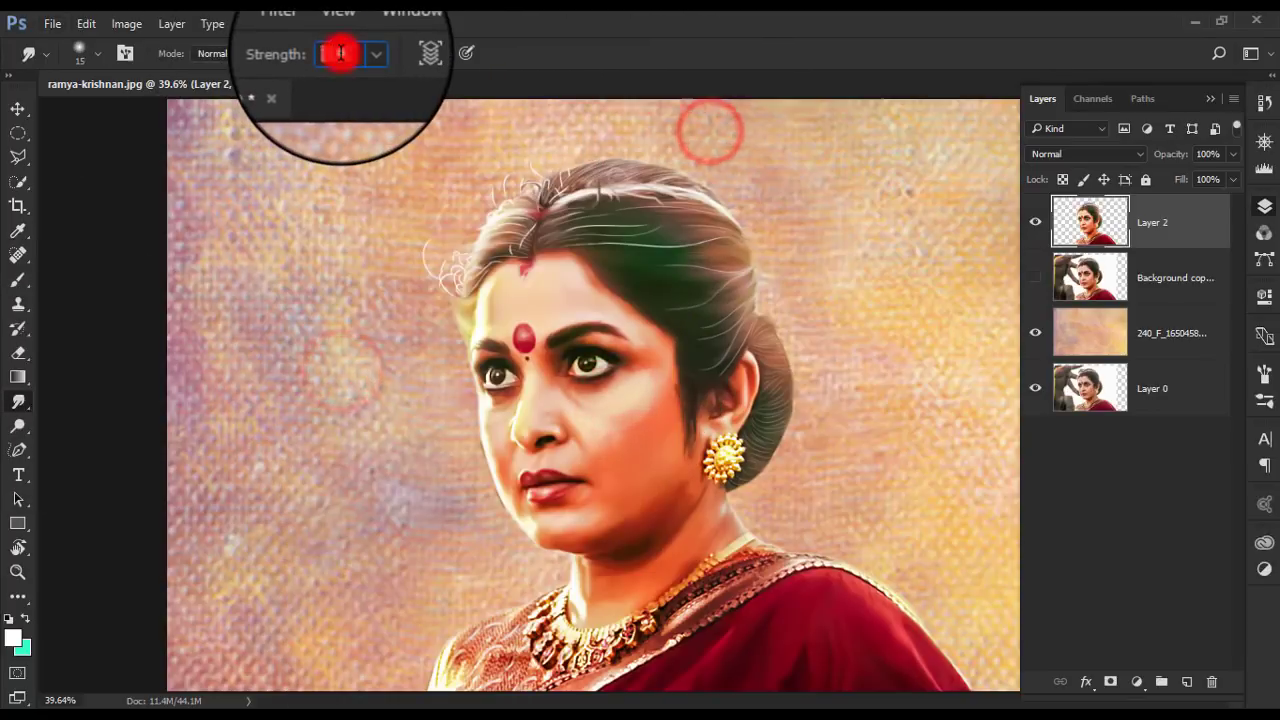
pyautogui.scroll(3, 523, 463)
pyautogui.scroll(4, 674, 300)
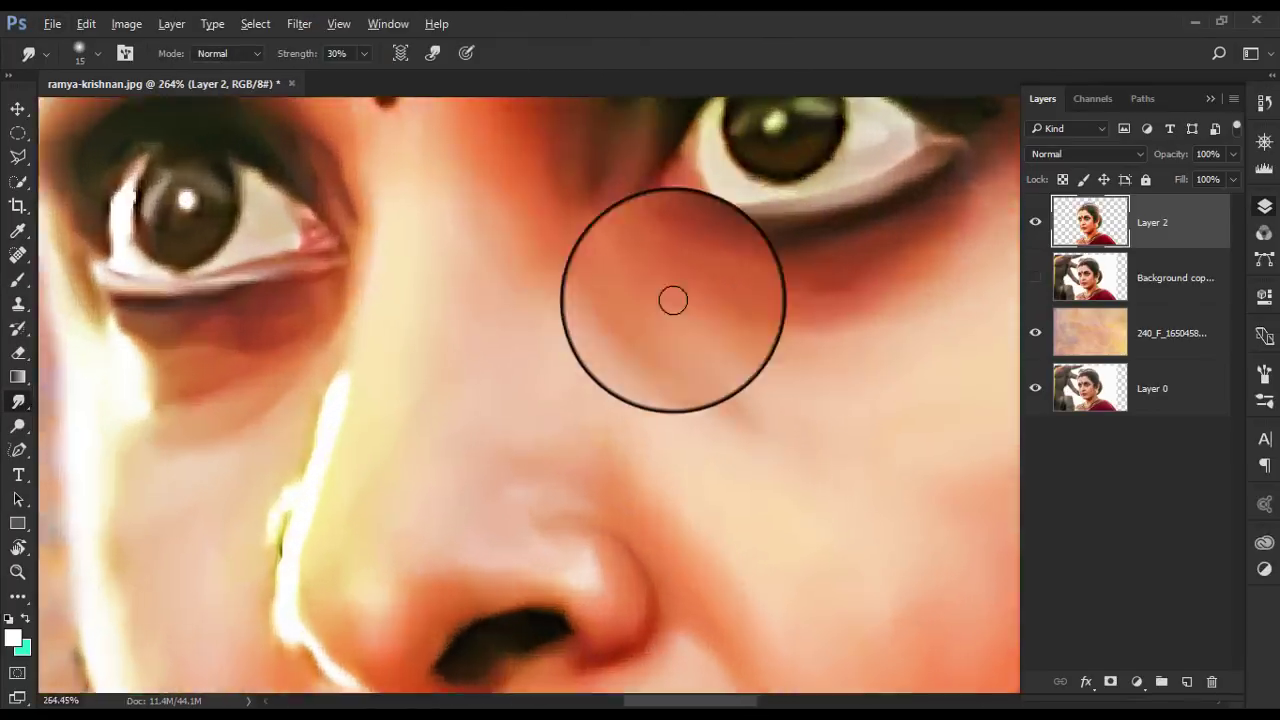
pyautogui.scroll(1, 551, 291)
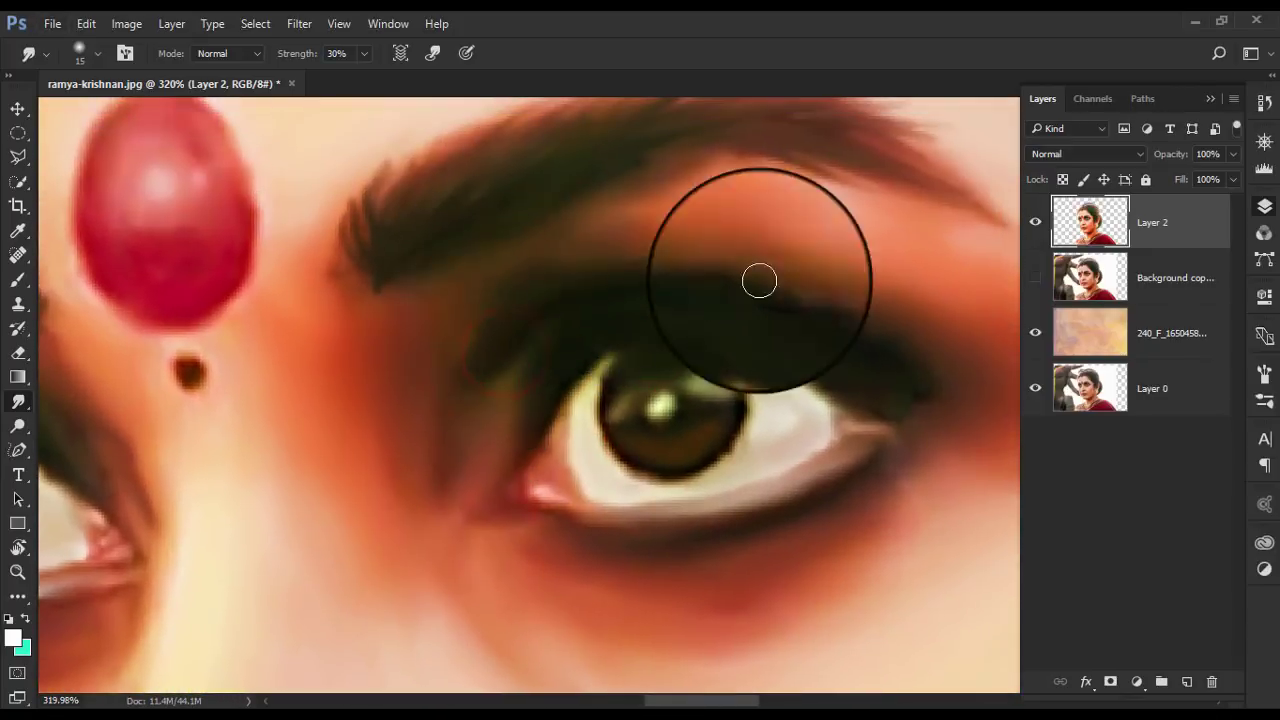
# - At brush size 25, smudge the upper eyelid, skin below the brow, and inner eye corner
pyautogui.press(']')
pyautogui.click(829, 314)
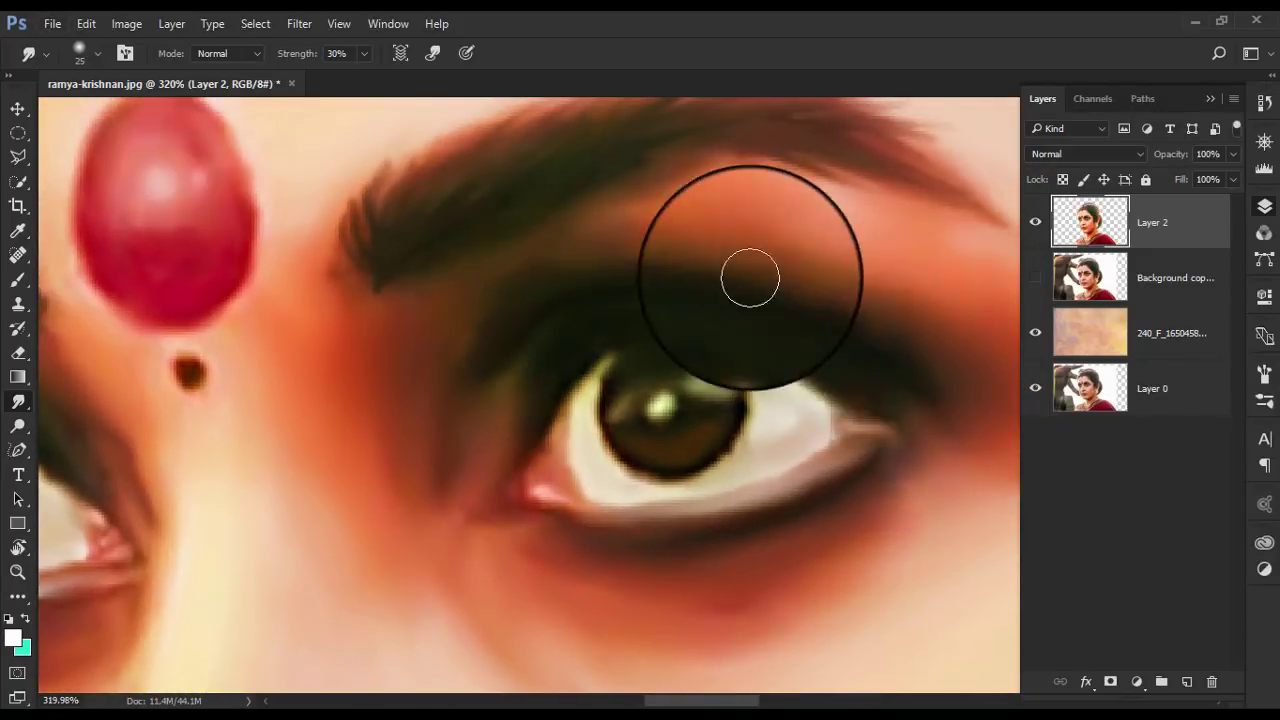
pyautogui.click(791, 221)
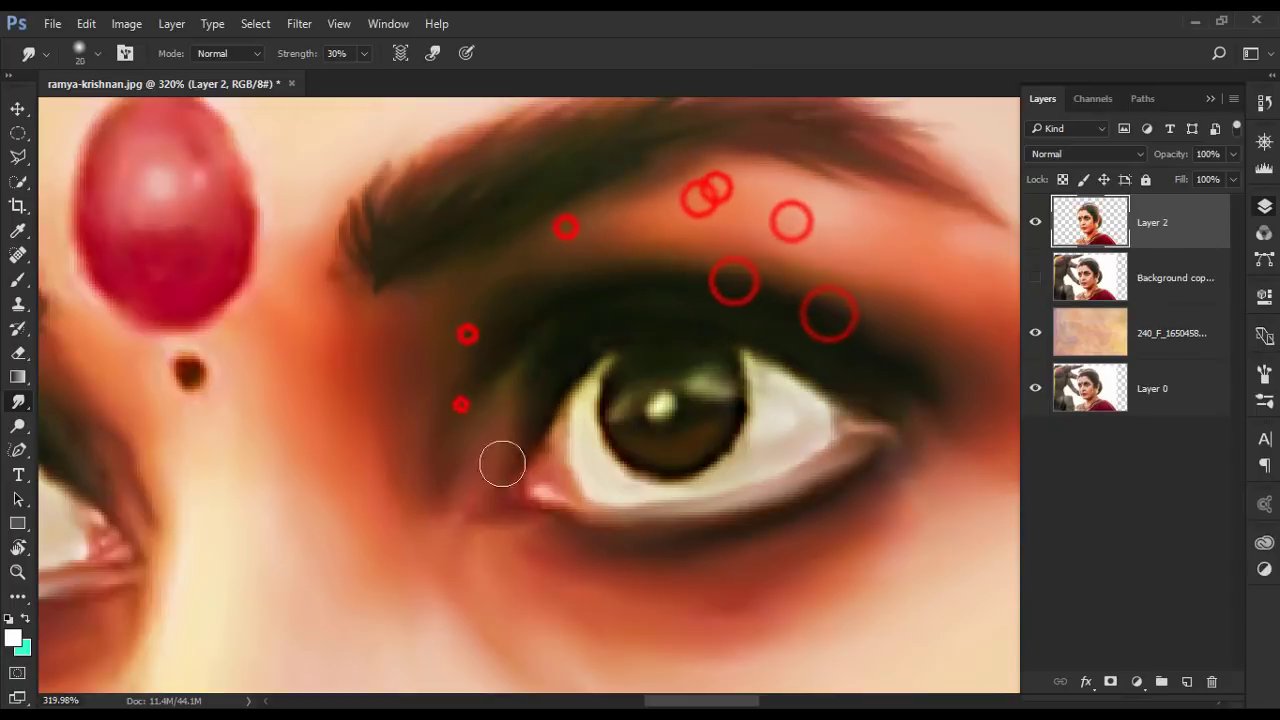
pyautogui.moveTo(618, 411); pyautogui.dragTo(556, 433)
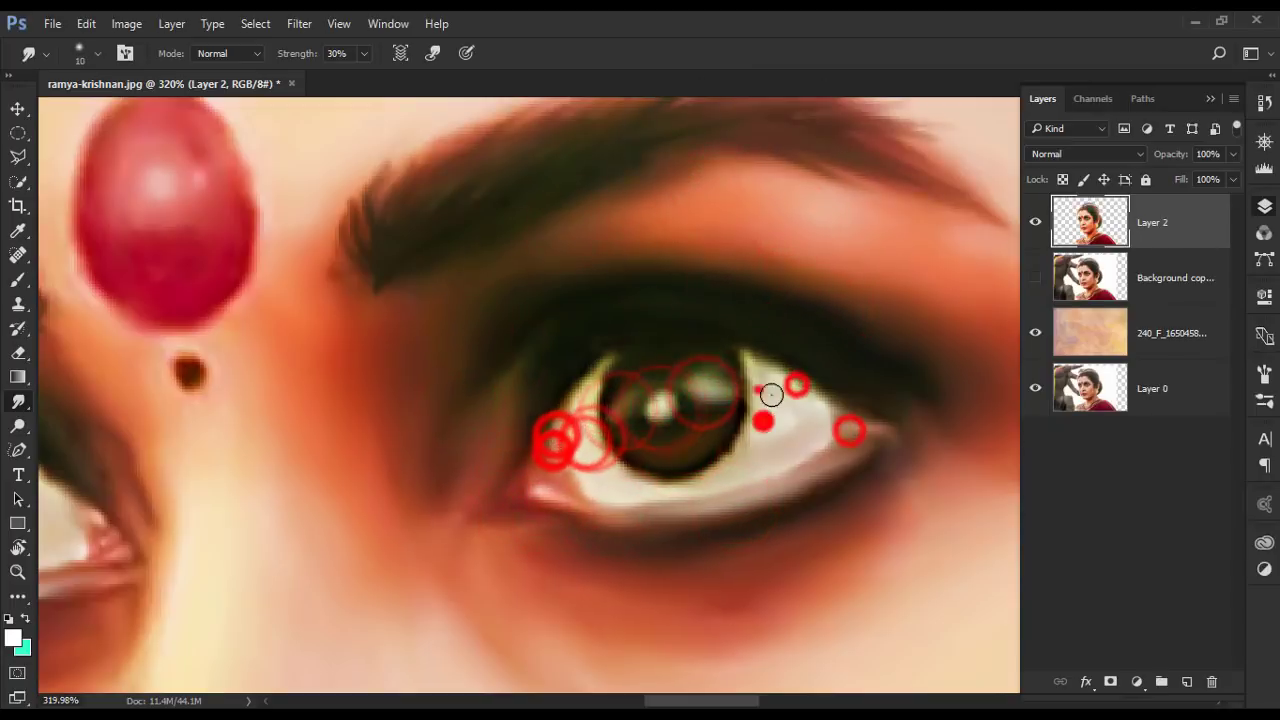
pyautogui.scroll(-3, 771, 395)
pyautogui.scroll(5, 714, 509)
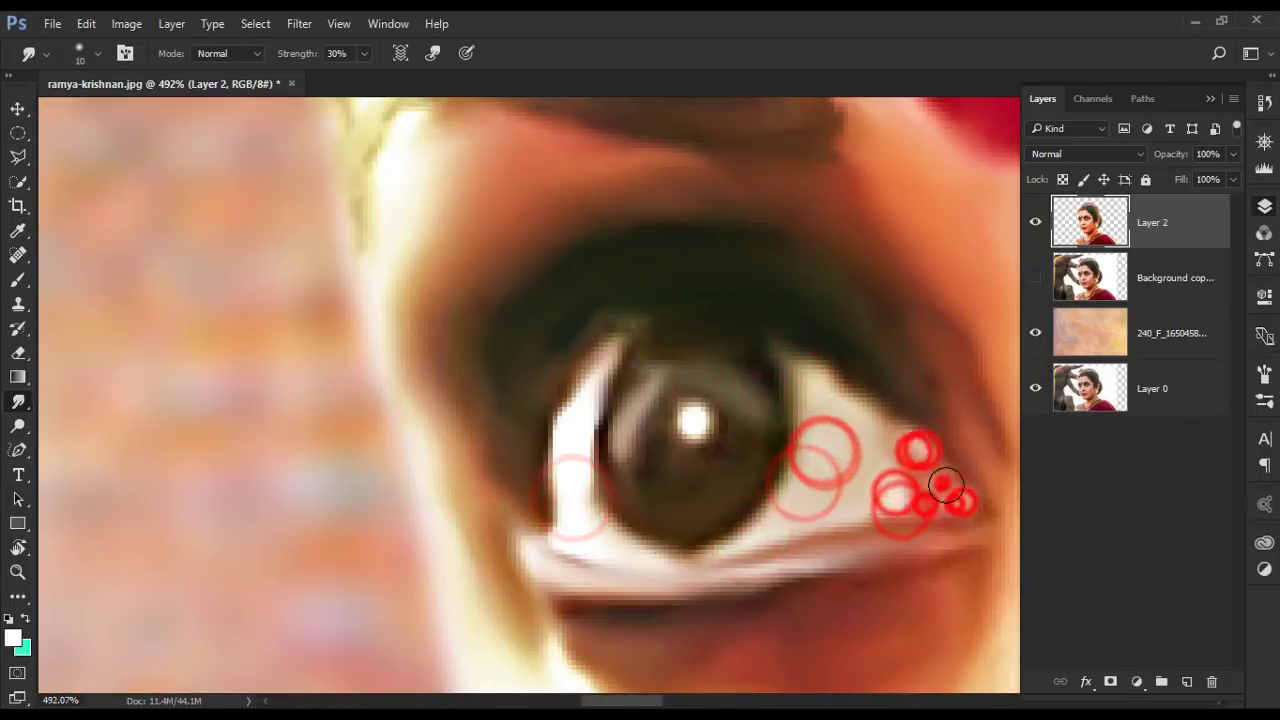
pyautogui.moveTo(635, 206); pyautogui.dragTo(493, 316)
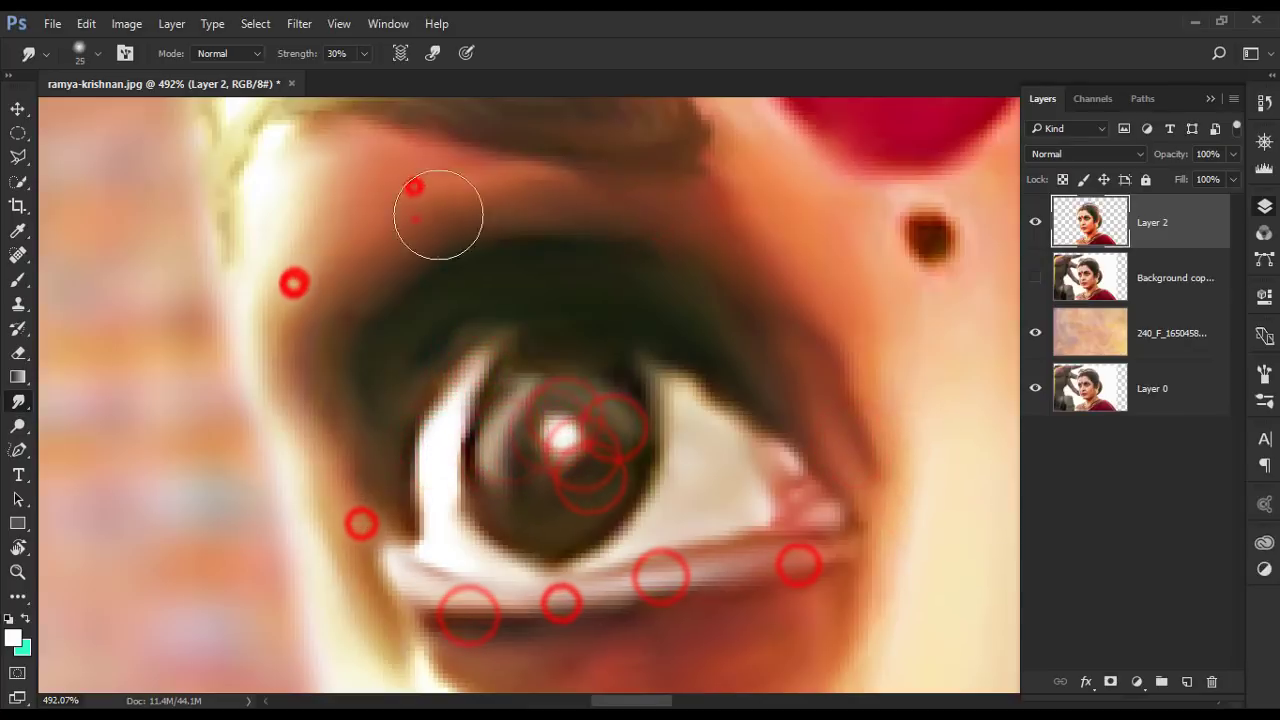
# - Enlarge the brush to 40 and work down over the nose and lips to below the mouth
pyautogui.scroll(-4, 993, 425)
pyautogui.scroll(2, 543, 288)
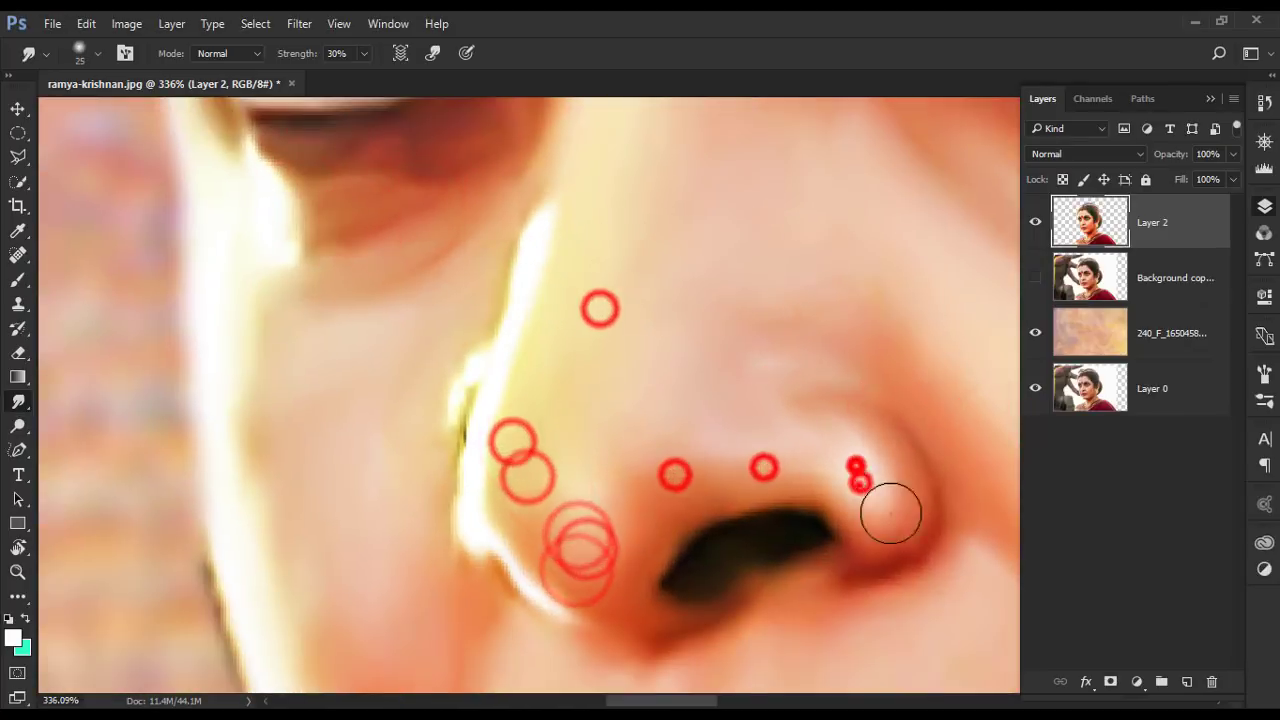
pyautogui.scroll(-5, 662, 400)
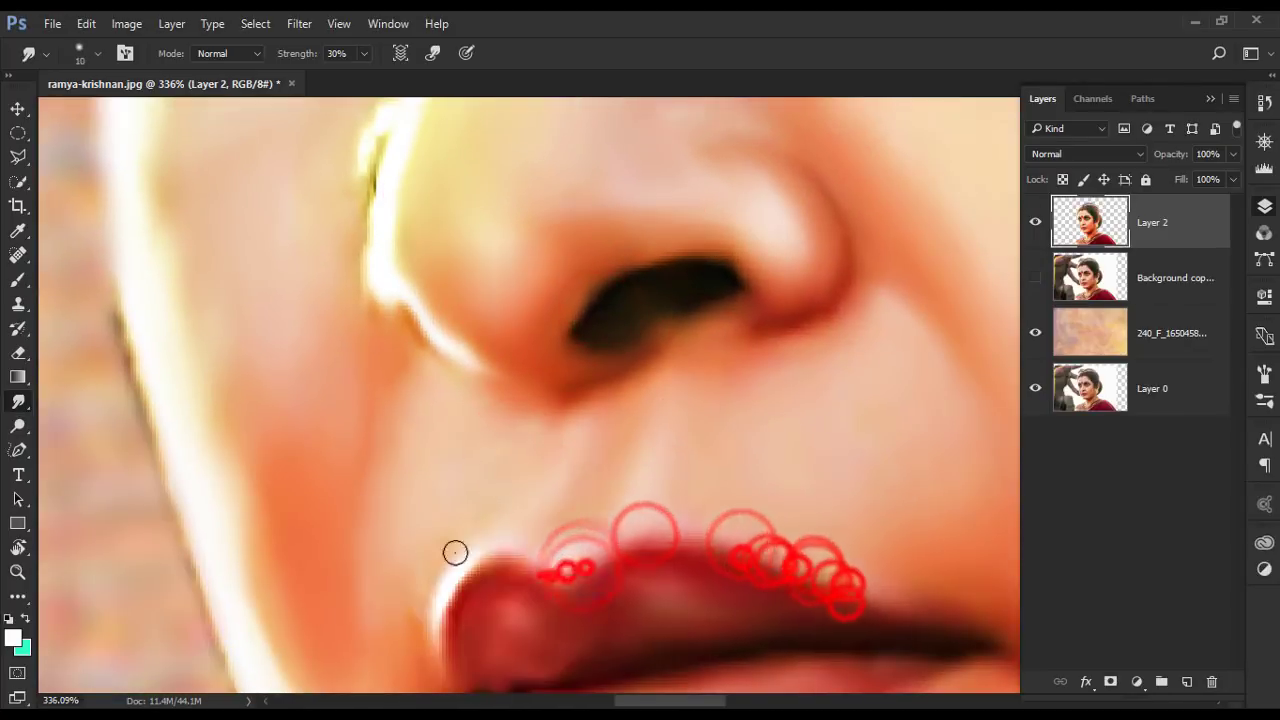
pyautogui.scroll(-3, 455, 552)
pyautogui.scroll(-3, 518, 424)
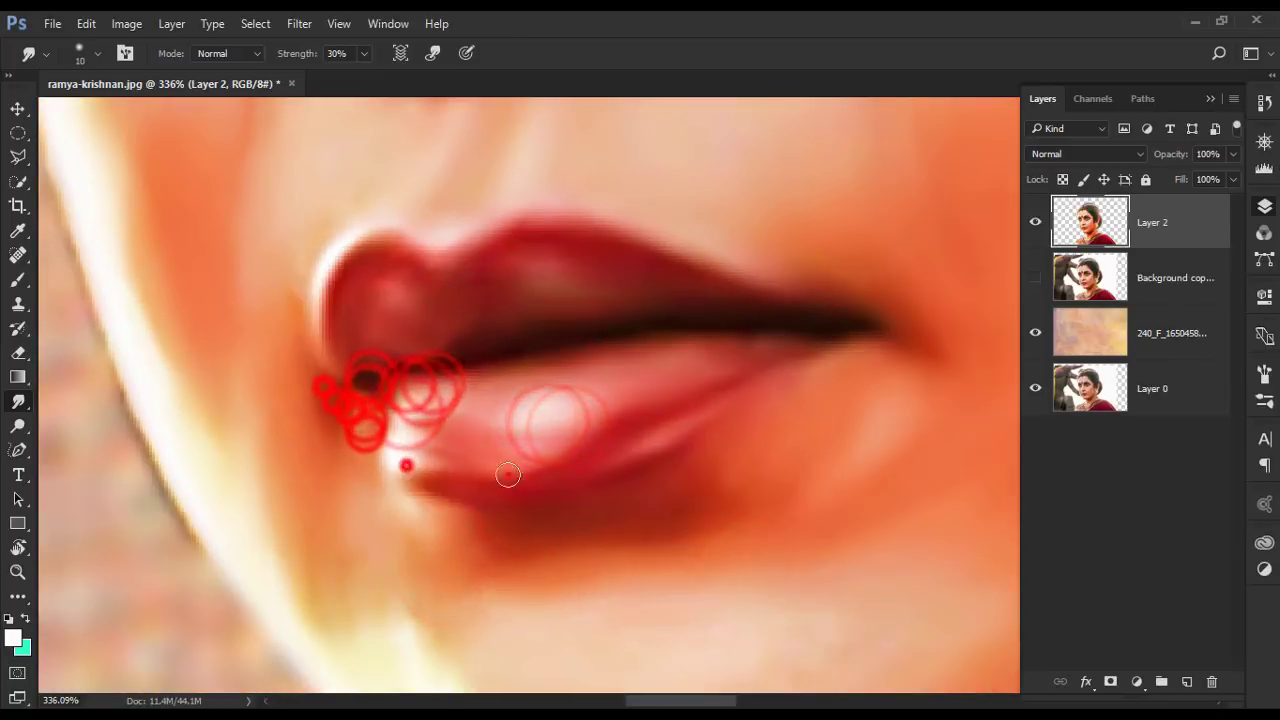
pyautogui.scroll(-2, 391, 463)
pyautogui.scroll(-2, 779, 338)
pyautogui.hscroll(2, 779, 338)
pyautogui.press(']')
pyautogui.press(']')
pyautogui.press(']')
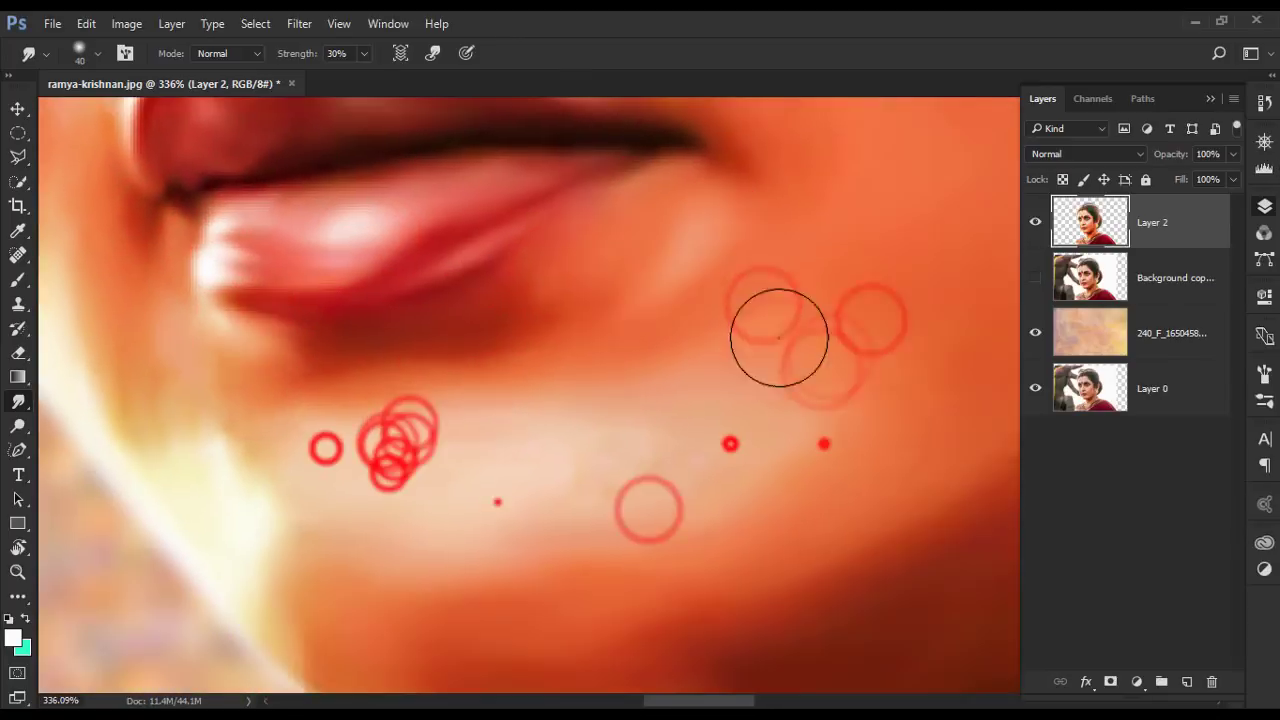
pyautogui.scroll(2, 194, 206)
pyautogui.scroll(-3, 609, 609)
pyautogui.hscroll(2, 660, 331)
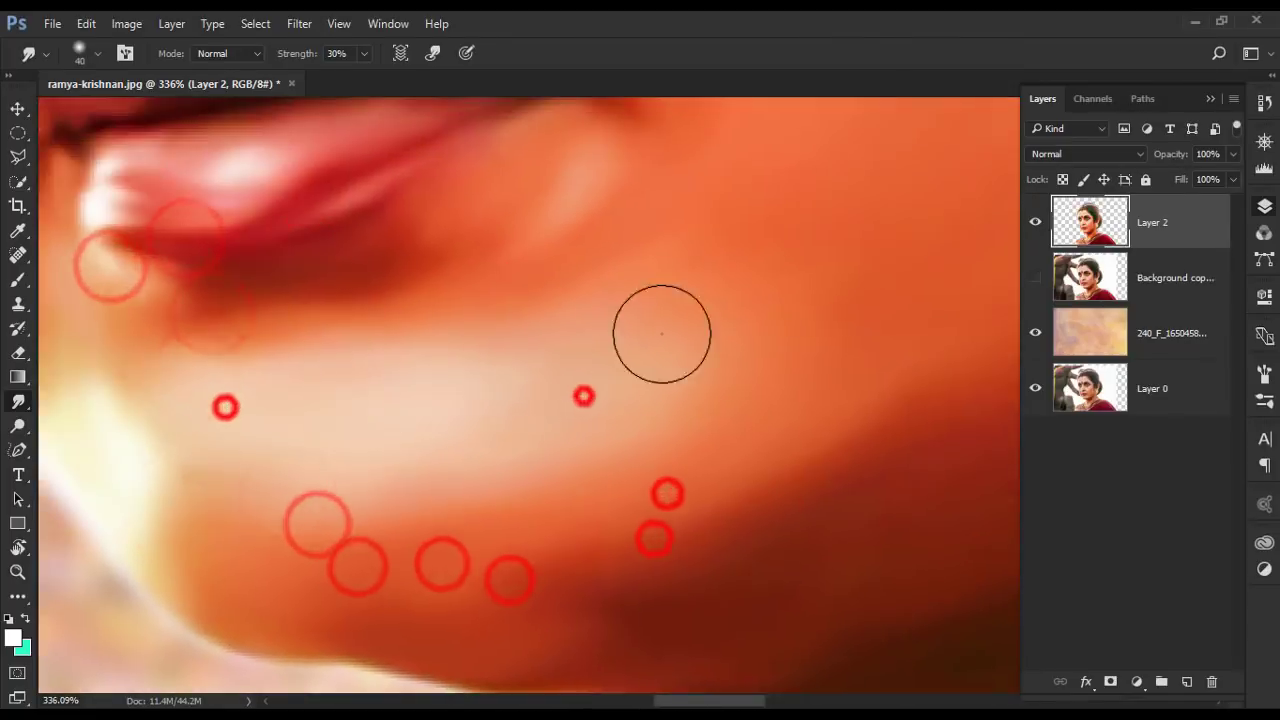
pyautogui.moveTo(660, 331); pyautogui.dragTo(403, 407)
pyautogui.scroll(-2, 403, 407)
pyautogui.scroll(3, 751, 360)
pyautogui.scroll(3, 197, 343)
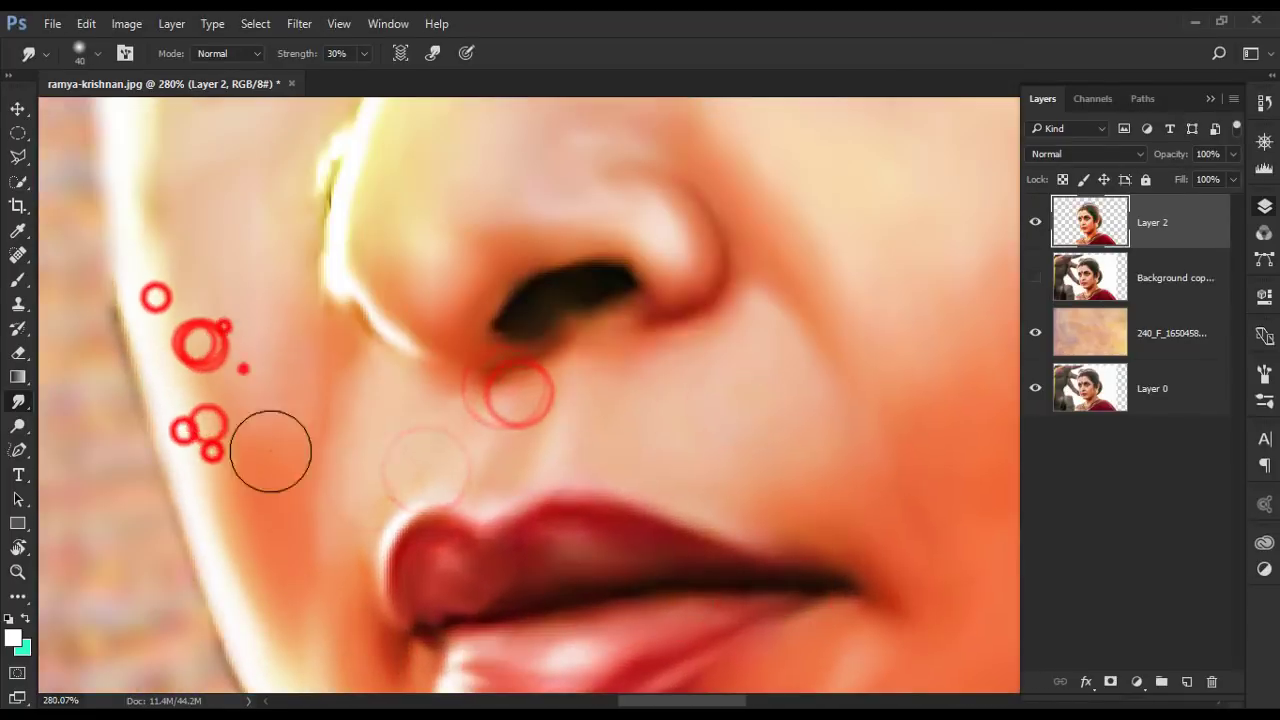
pyautogui.scroll(3, 269, 449)
pyautogui.scroll(-2, 446, 466)
pyautogui.hscroll(2, 446, 466)
pyautogui.scroll(-2, 177, 337)
pyautogui.hscroll(2, 177, 337)
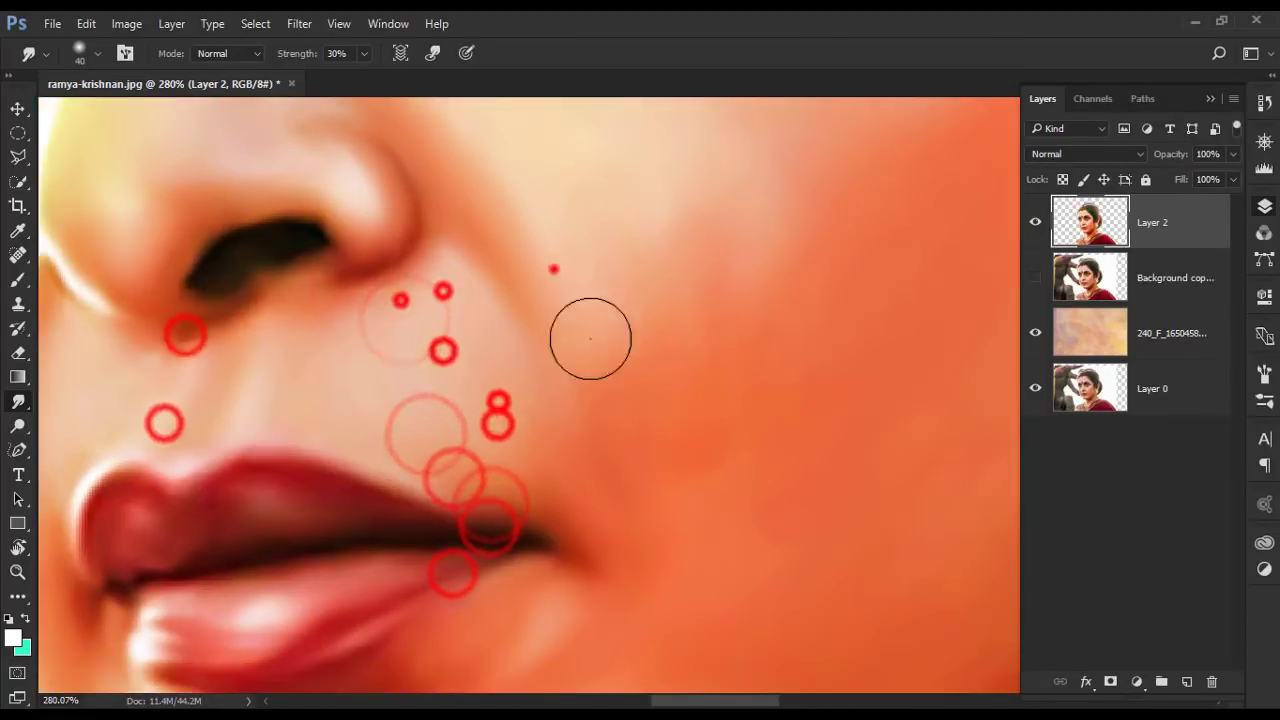
pyautogui.scroll(-1, 589, 337)
# - Enlarge the brush to 70, work over the cheek, jaw and forehead, then zoom out
pyautogui.press(']')
pyautogui.press(']')
pyautogui.press(']')
pyautogui.scroll(-3, 736, 300)
pyautogui.scroll(-3, 600, 194)
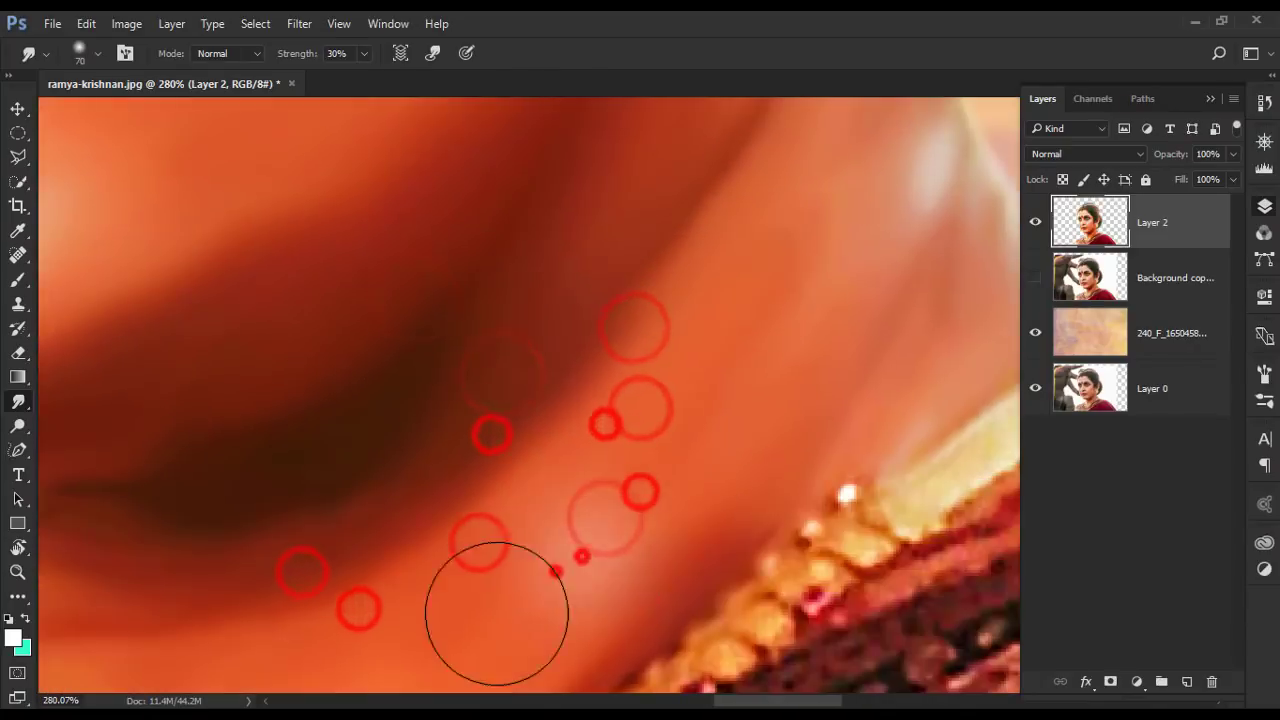
pyautogui.scroll(-2, 477, 611)
pyautogui.scroll(-1, 829, 320)
pyautogui.scroll(3, 555, 437)
pyautogui.scroll(-2, 494, 631)
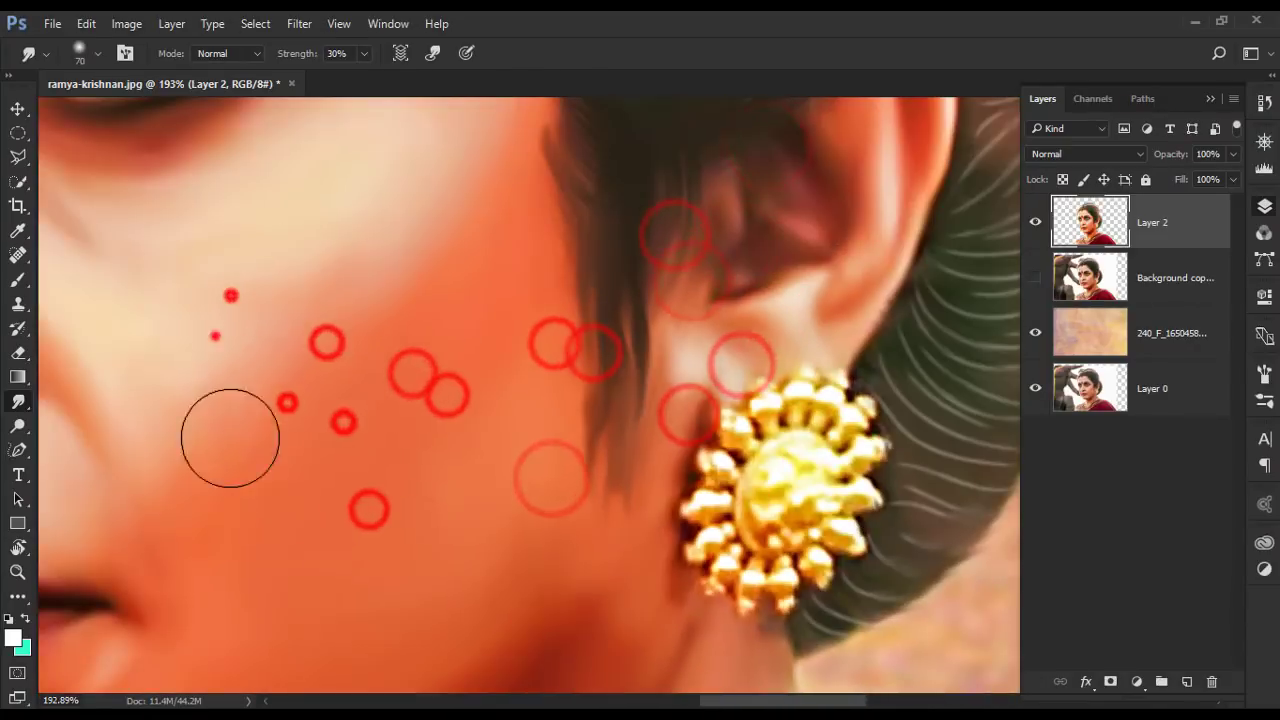
pyautogui.scroll(3, 229, 437)
pyautogui.scroll(2, 457, 229)
pyautogui.scroll(3, 512, 274)
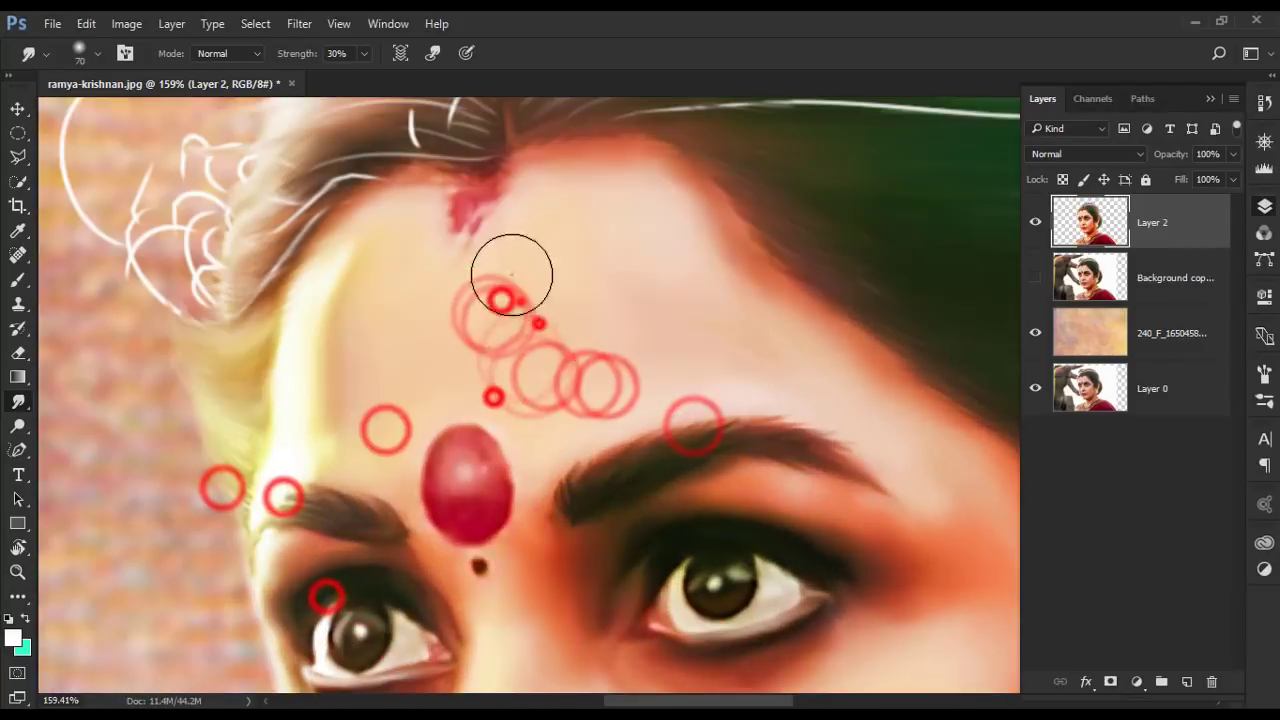
pyautogui.hscroll(2, 734, 451)
pyautogui.scroll(-1, 734, 451)
pyautogui.hscroll(-3, 432, 453)
pyautogui.scroll(1, 432, 453)
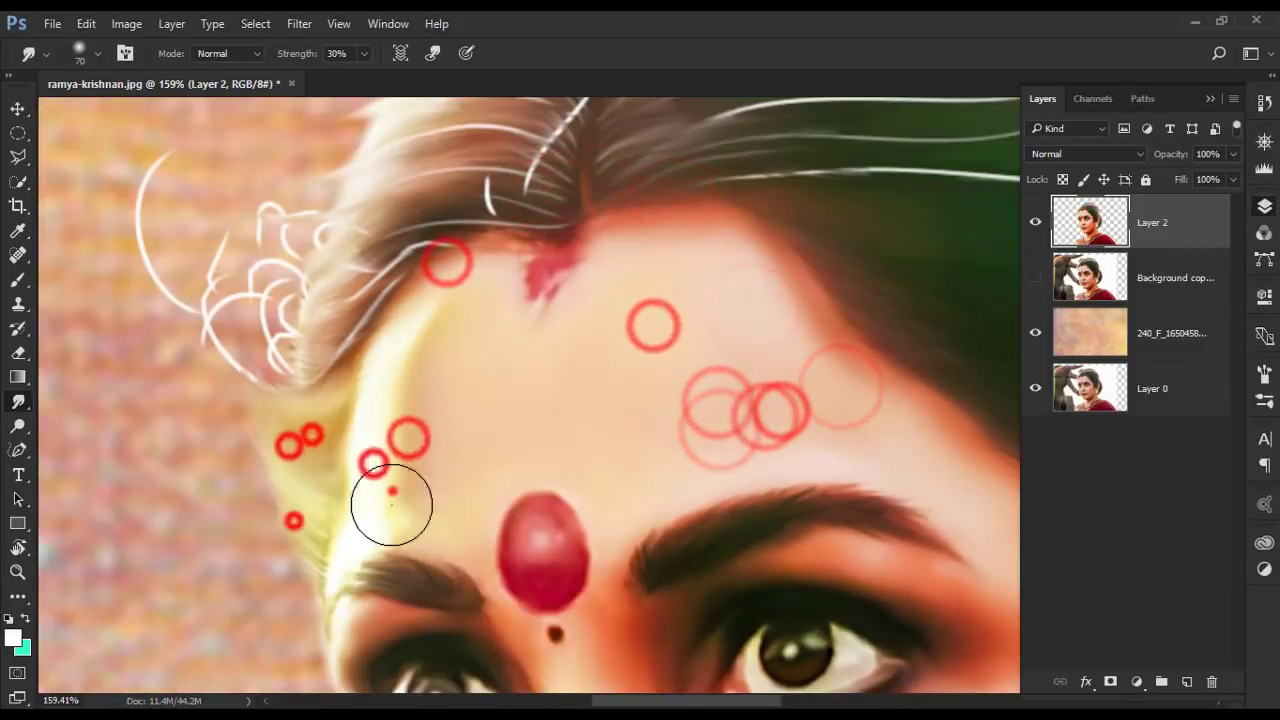
pyautogui.scroll(-5, 391, 505)
pyautogui.scroll(-2, 557, 557)
pyautogui.scroll(-1, 597, 227)
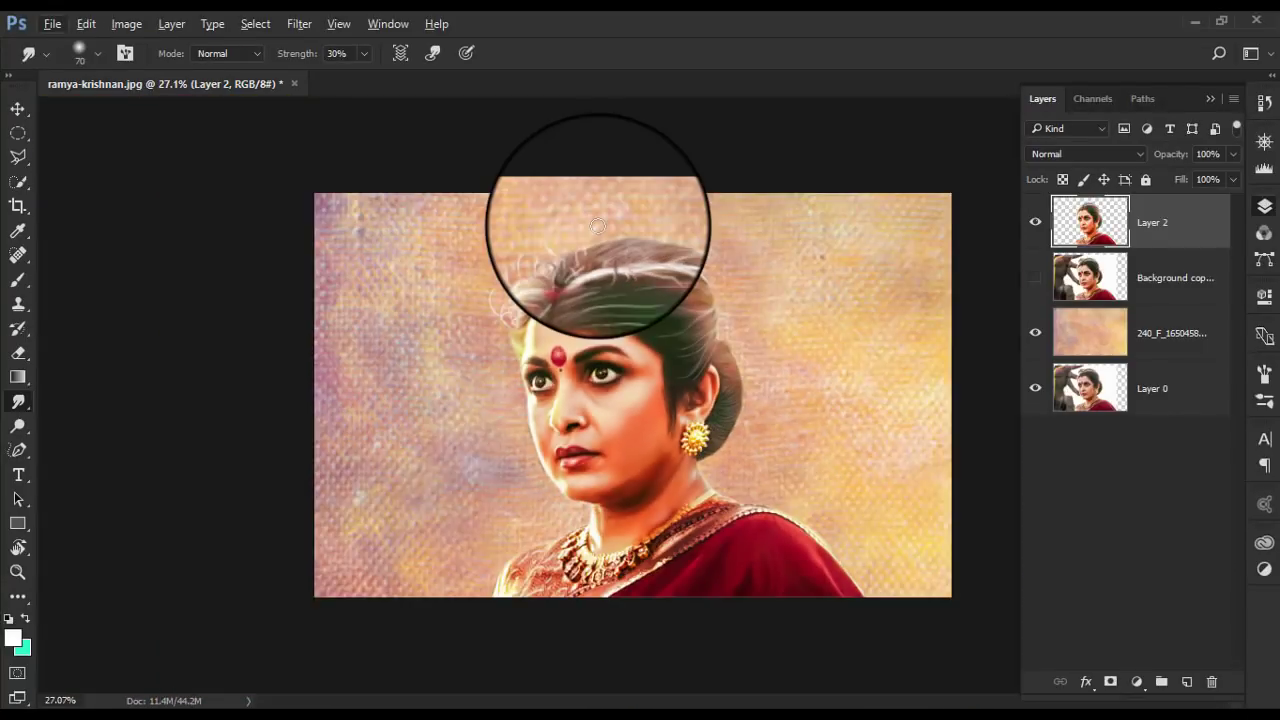
pyautogui.scroll(2, 597, 227)
# - Make the canvas texture layer active and show the Color panel, moved clear of the face
pyautogui.click(1152, 340)
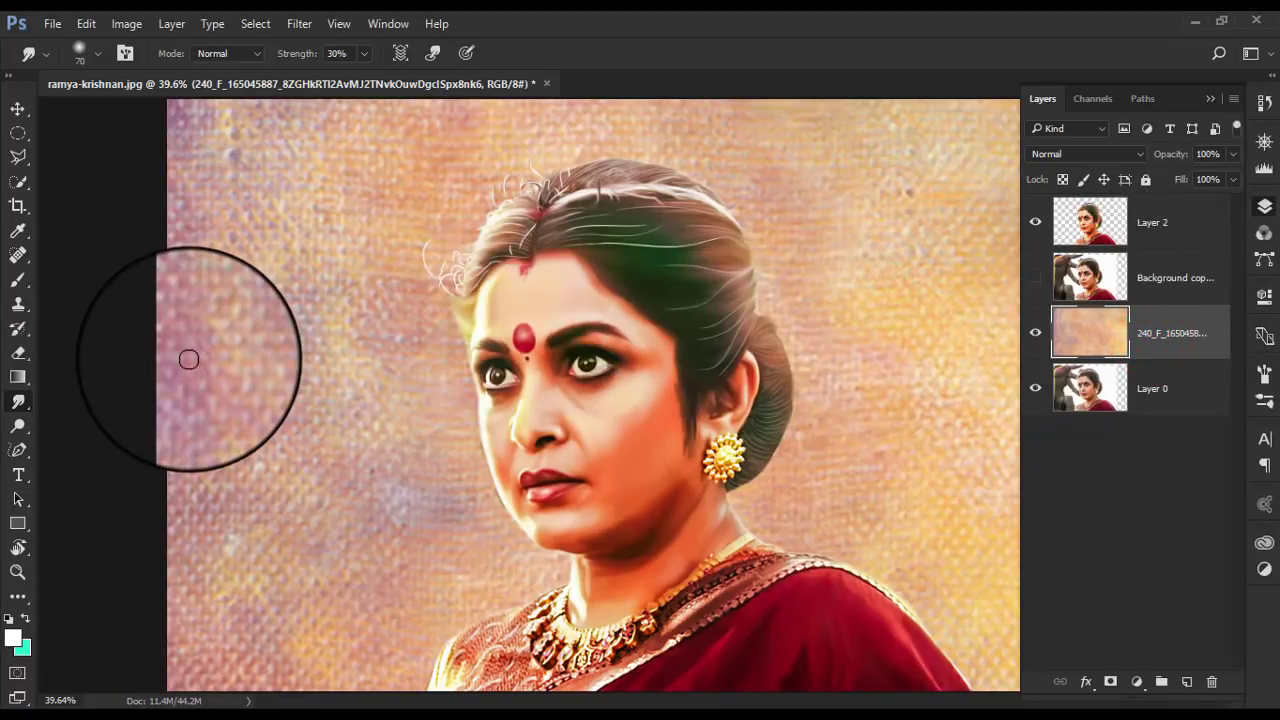
pyautogui.click(385, 26)
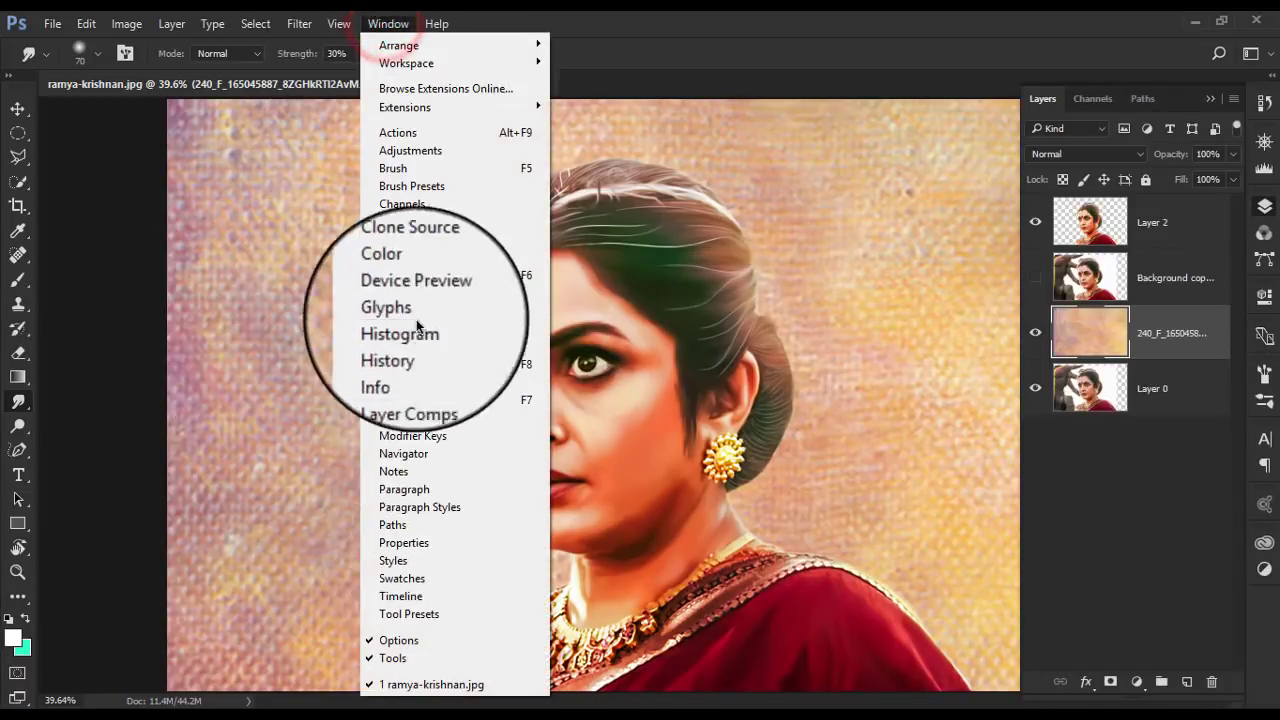
pyautogui.click(410, 278)
pyautogui.moveTo(863, 316); pyautogui.dragTo(383, 196)
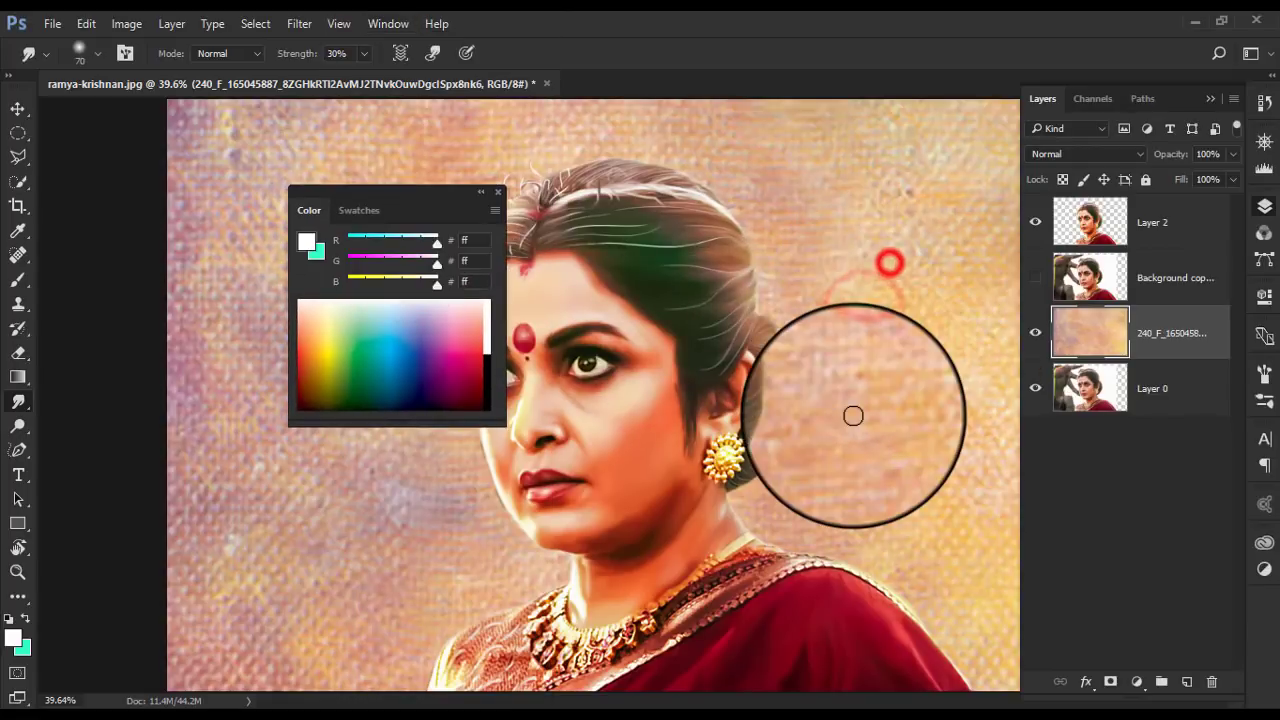
# - Switch from the Smudge tool to the Brush tool and open the Color panel's spectrum options
pyautogui.rightClick(734, 171)
pyautogui.click(794, 351)
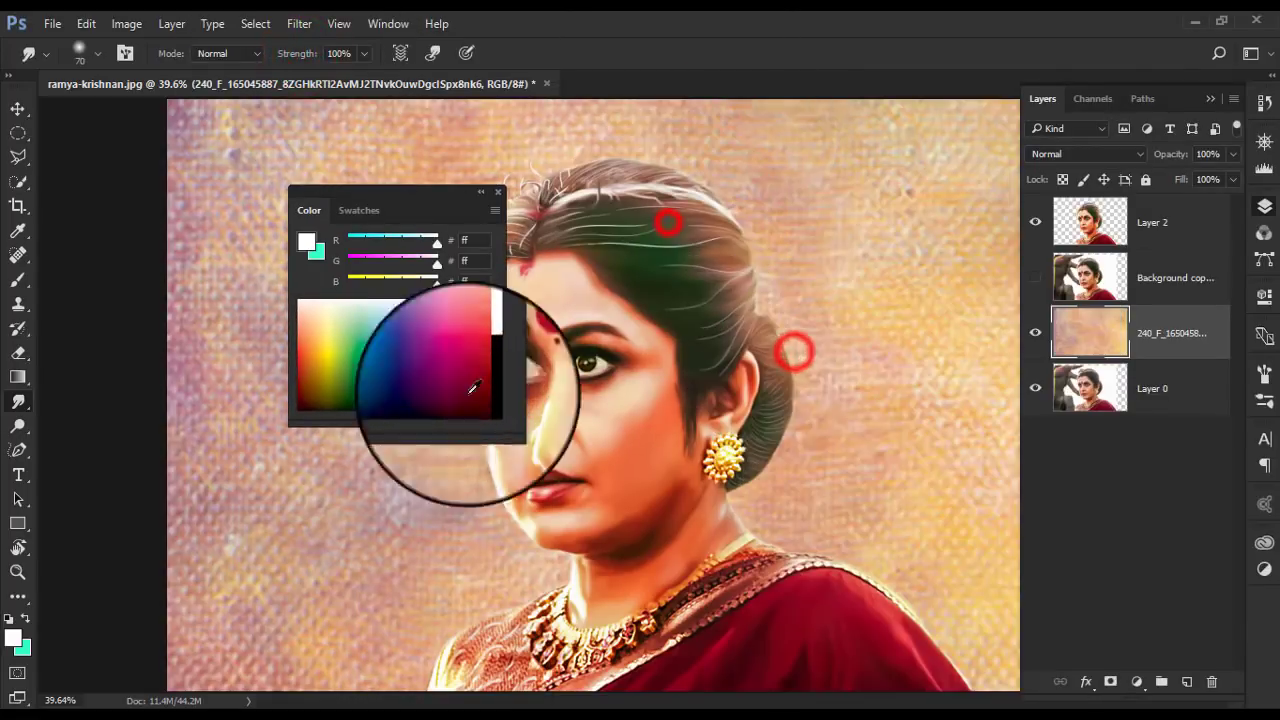
pyautogui.click(334, 485)
pyautogui.click(18, 280)
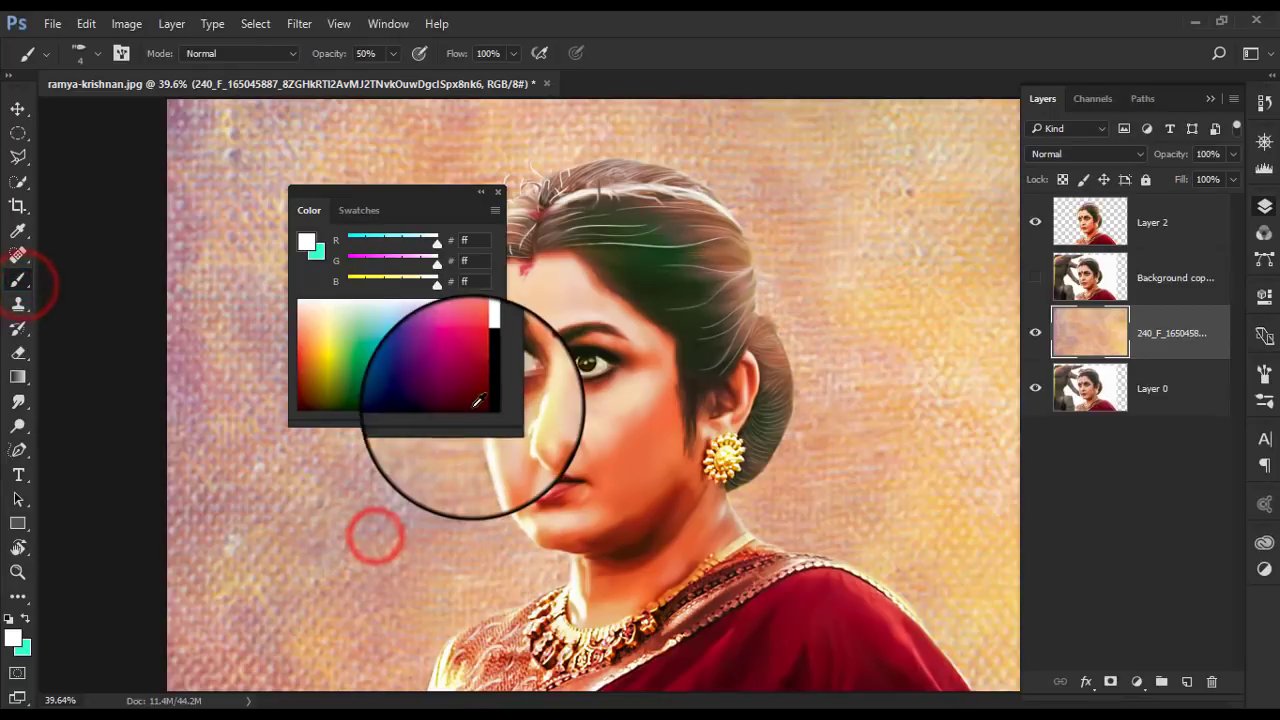
pyautogui.rightClick(420, 405)
# - Pick a 250 px soft round tip and a blue #009ade foreground colour from the spectrum
pyautogui.rightClick(786, 166)
pyautogui.doubleClick(834, 370)
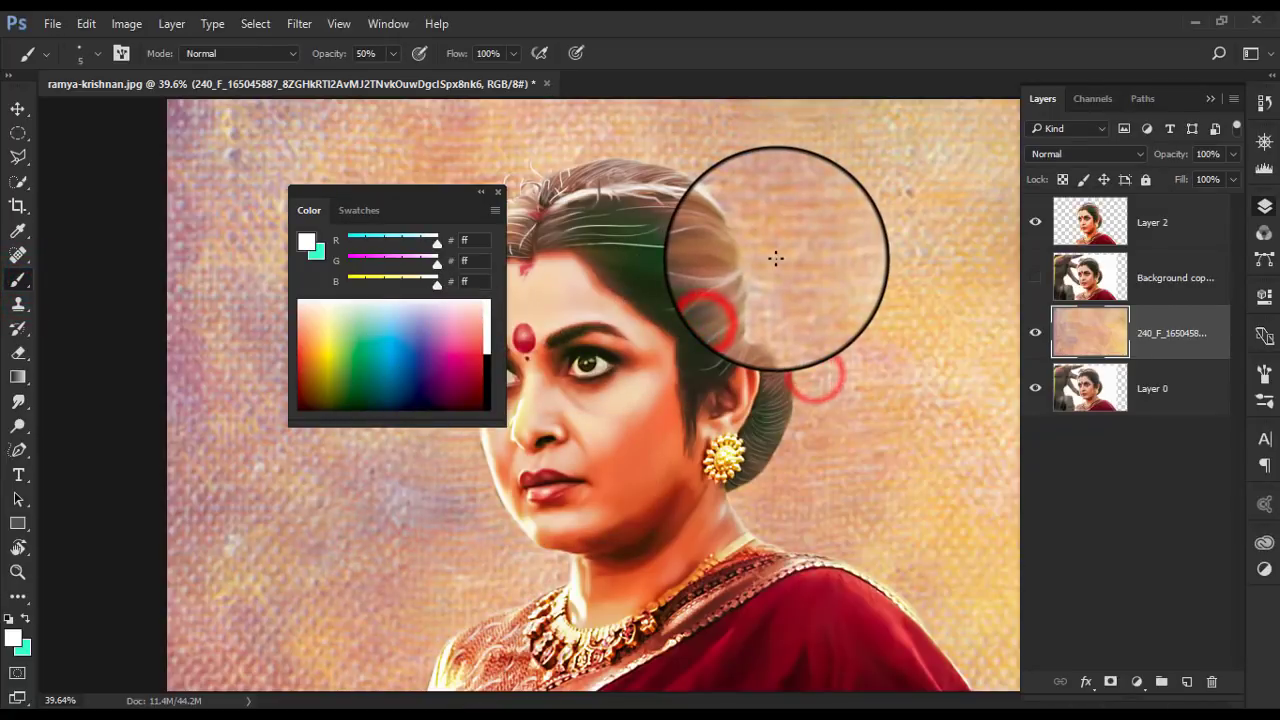
pyautogui.click(849, 433)
pyautogui.moveTo(422, 190); pyautogui.dragTo(280, 155)
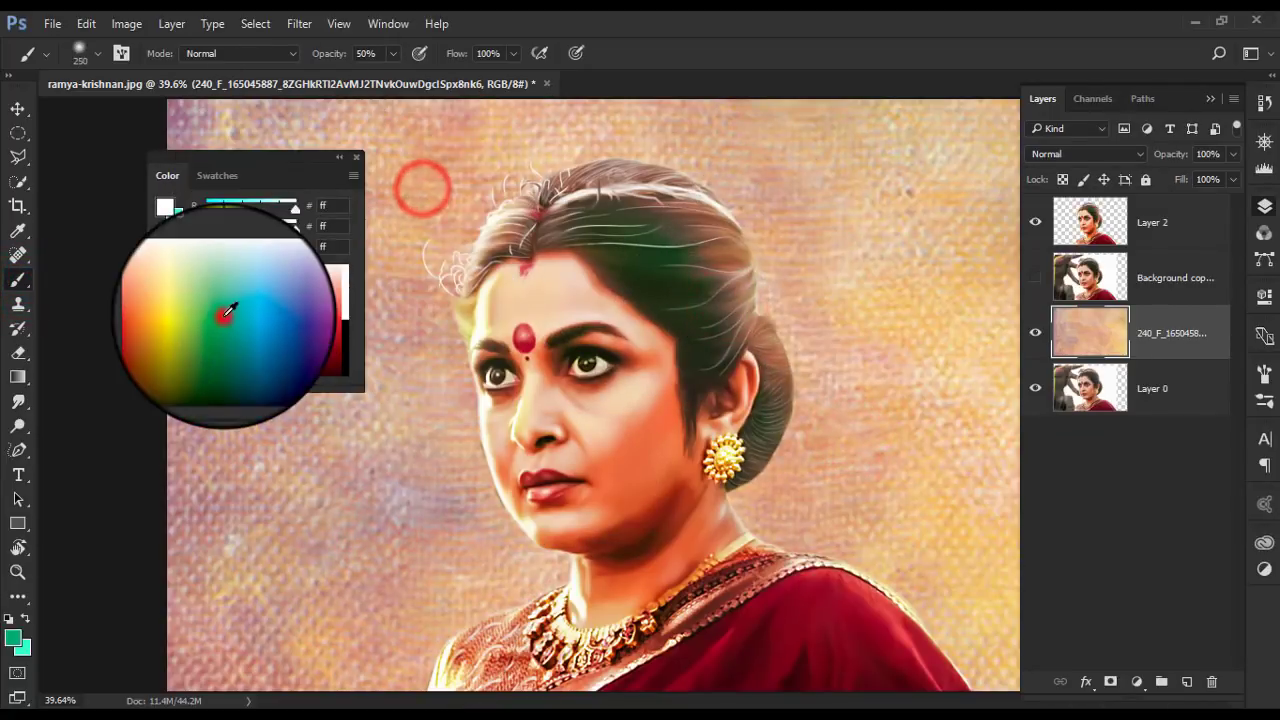
pyautogui.click(449, 465)
pyautogui.hotkey('ctrl', 'z')
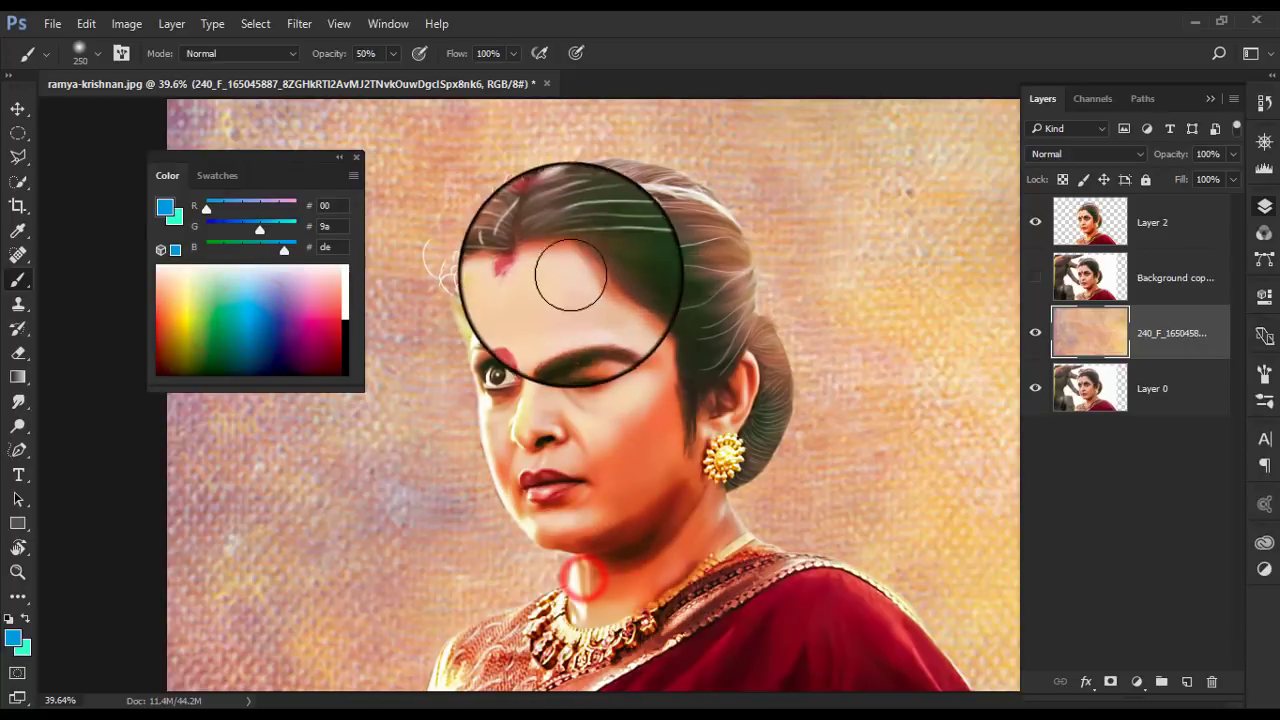
# - Choose the large scatter brush tip and size it down to 400 px
pyautogui.rightClick(605, 575)
pyautogui.moveTo(908, 388); pyautogui.dragTo(912, 568)
pyautogui.moveTo(910, 618); pyautogui.dragTo(912, 660)
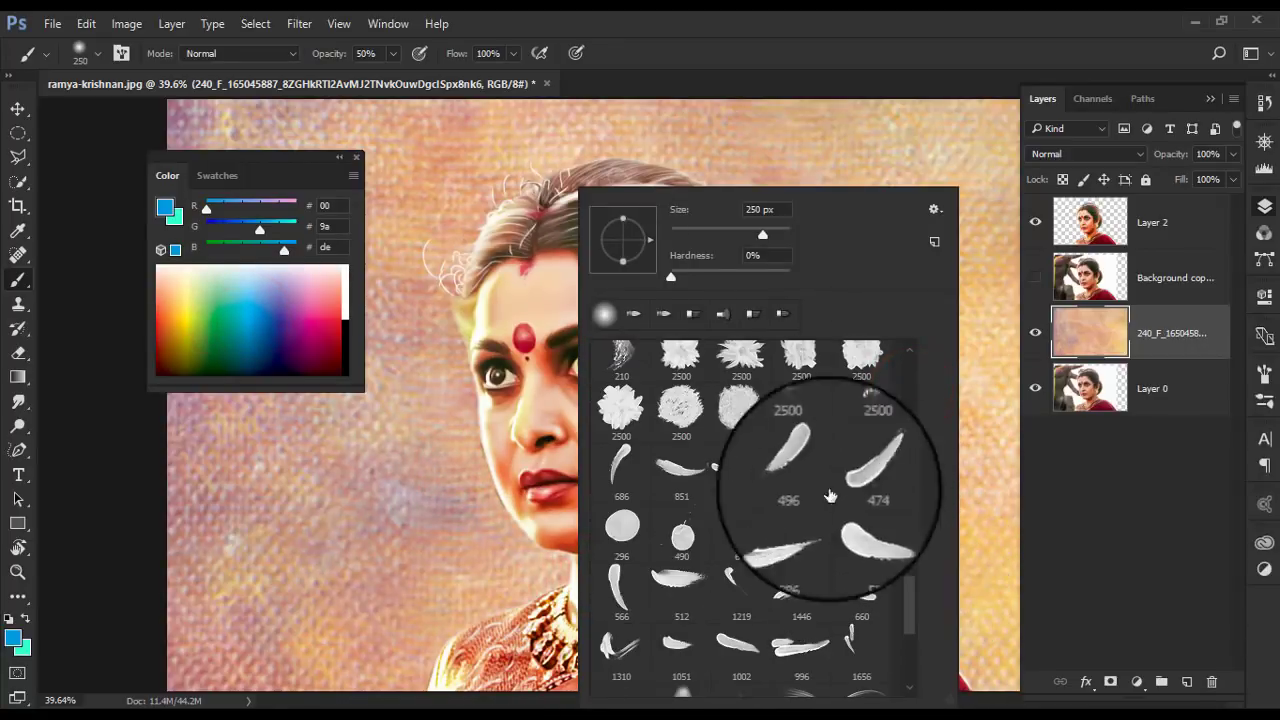
pyautogui.doubleClick(829, 491)
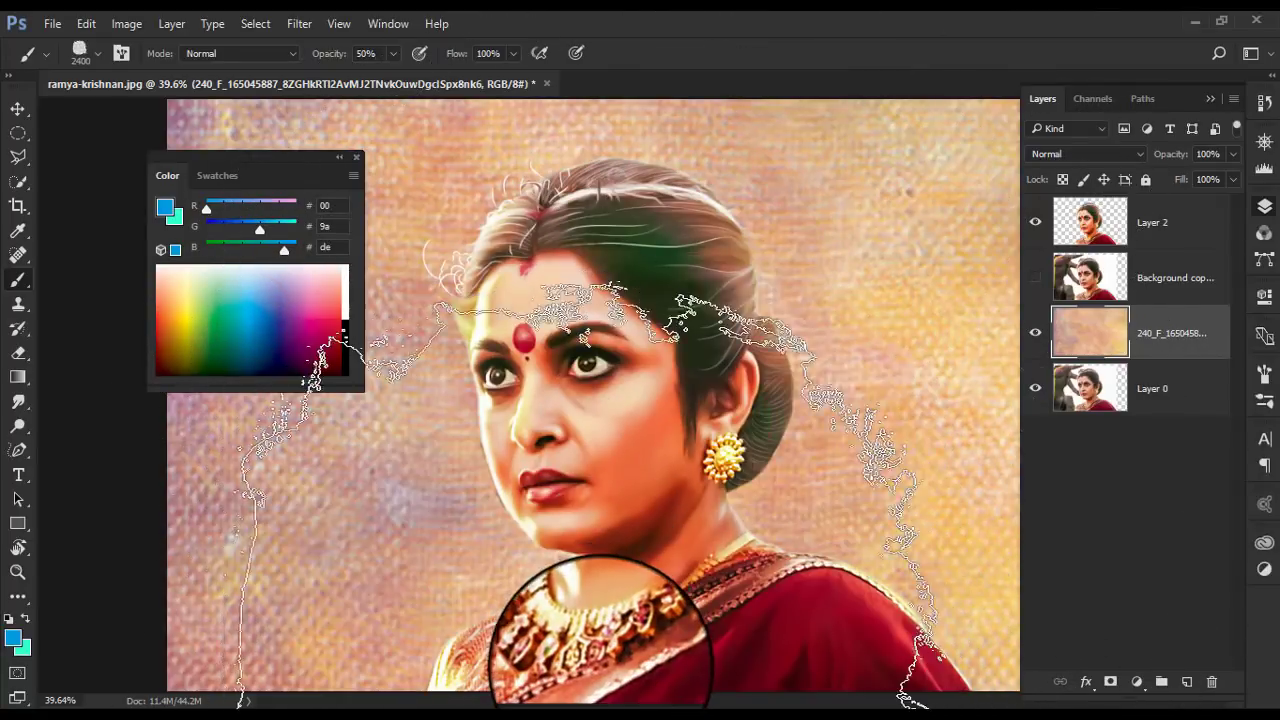
pyautogui.press('[')
pyautogui.press('[')
pyautogui.press('[')
# - Dab blue blotches near the chin and hair bun, then yellow ones beside the face and eye
pyautogui.moveTo(500, 614); pyautogui.dragTo(595, 557)
pyautogui.click(598, 565)
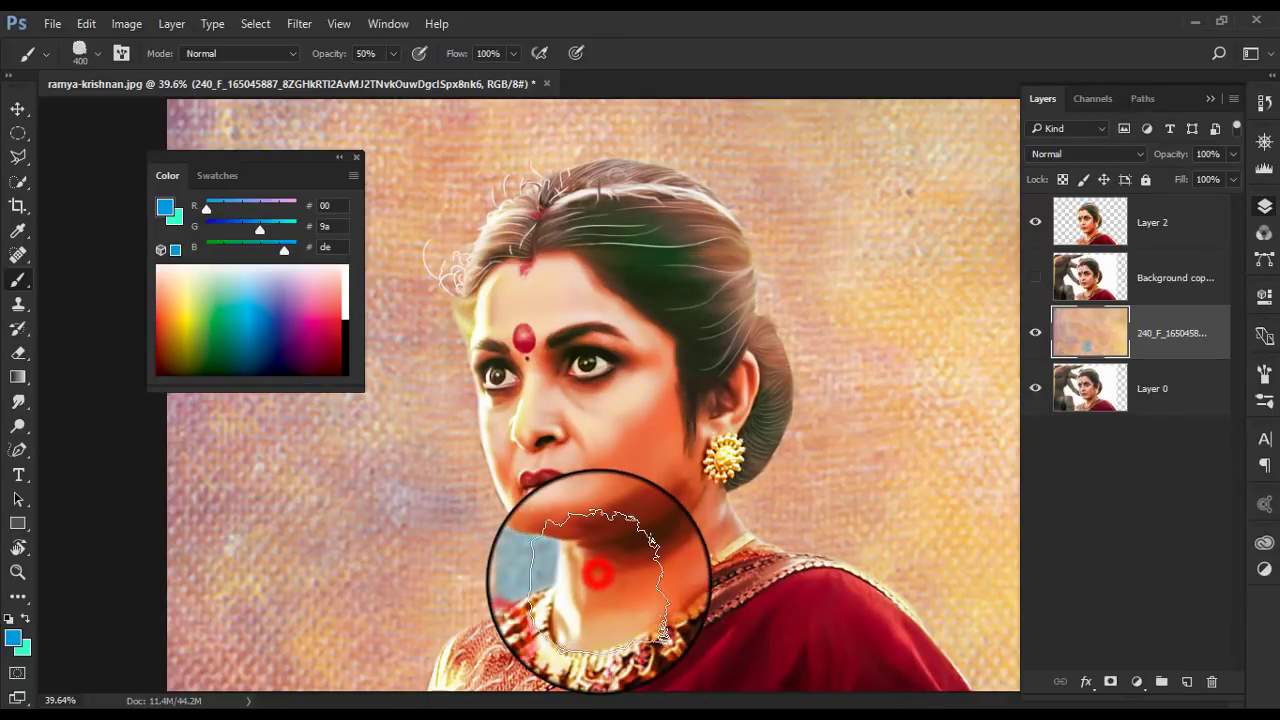
pyautogui.click(773, 180)
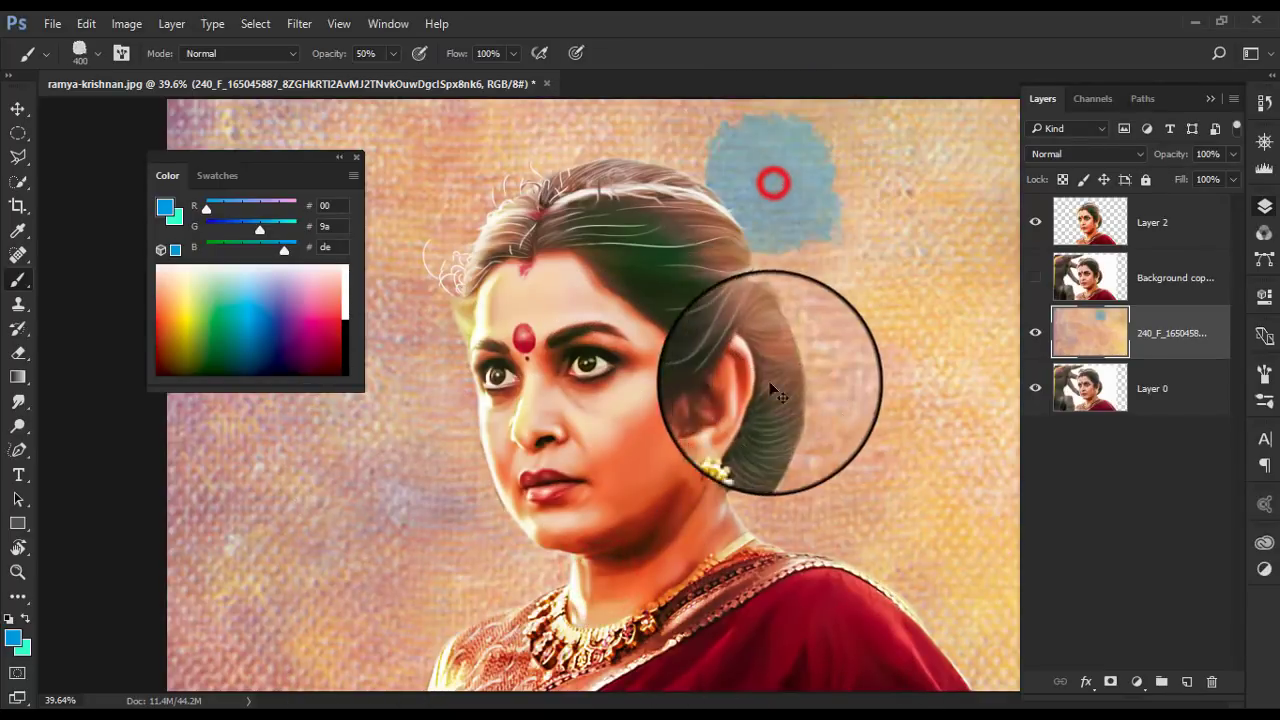
pyautogui.click(177, 334)
pyautogui.click(483, 352)
pyautogui.click(520, 405)
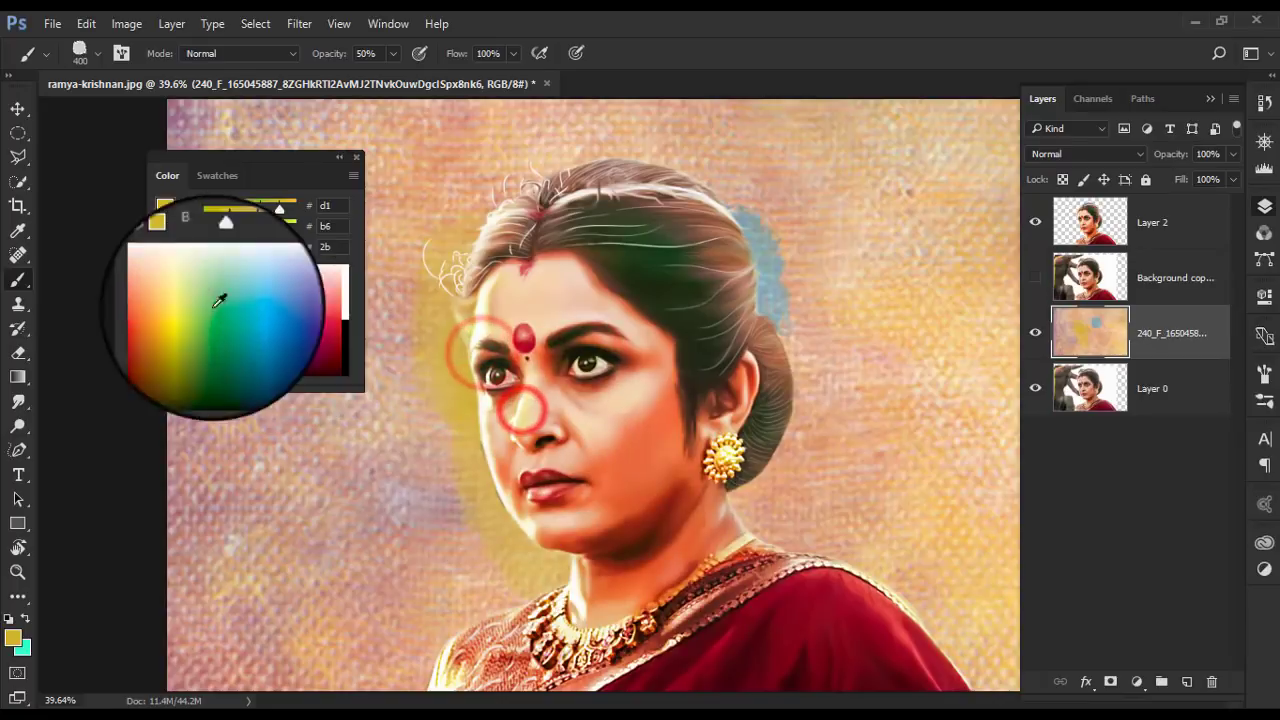
# - Dab orange blotches on the cheek and near the neck
pyautogui.click(168, 312)
pyautogui.click(614, 432)
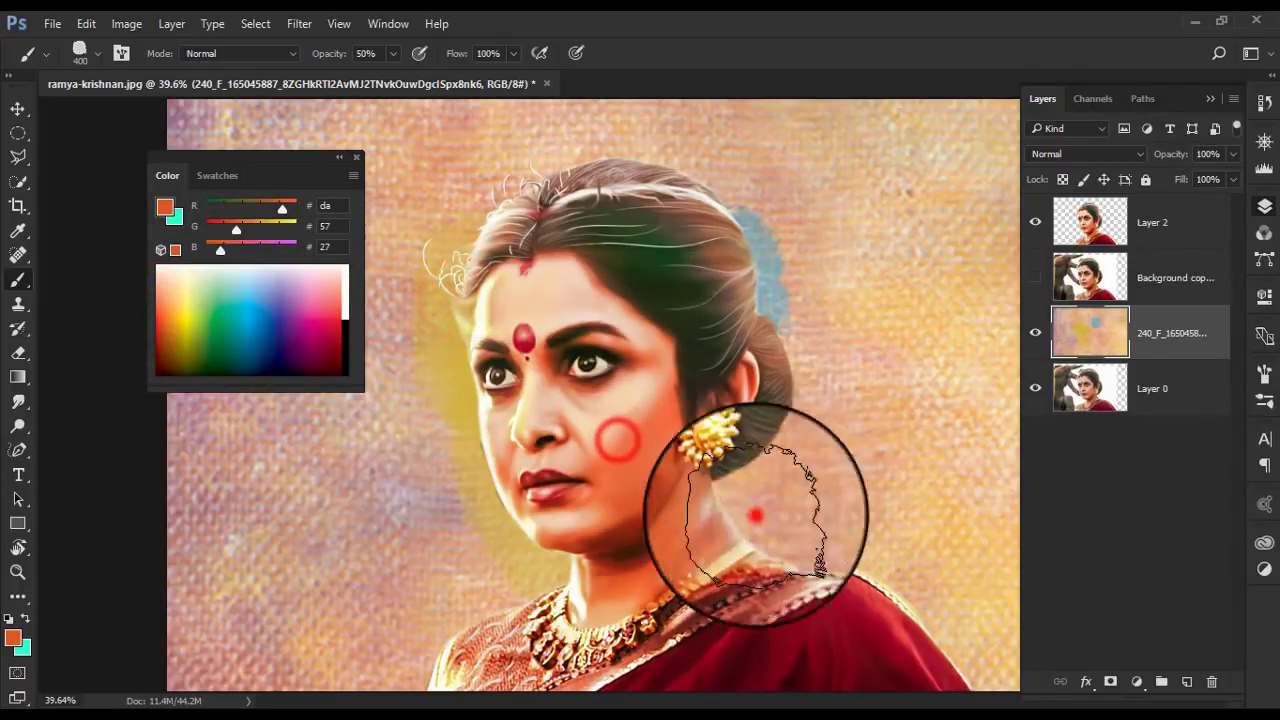
pyautogui.click(748, 515)
pyautogui.click(660, 251)
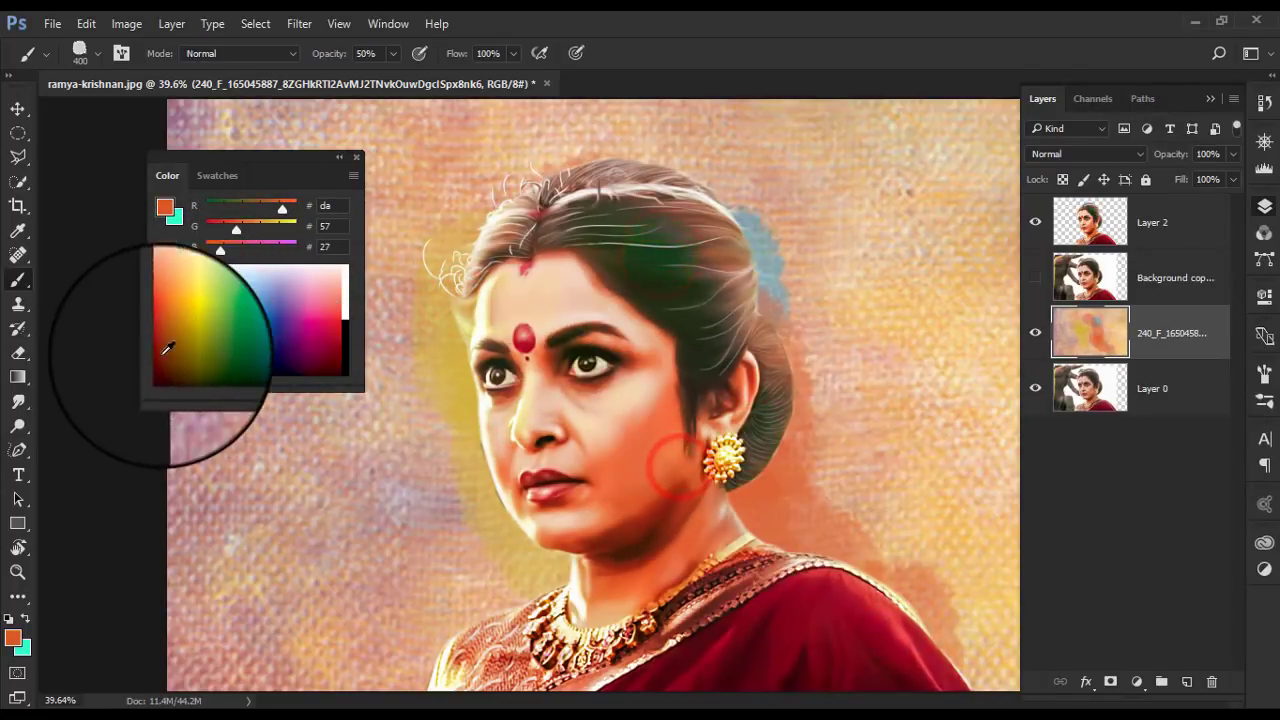
# - Paint dark red blotches right of the hair, in the background and at lower left
pyautogui.click(346, 327)
pyautogui.click(341, 334)
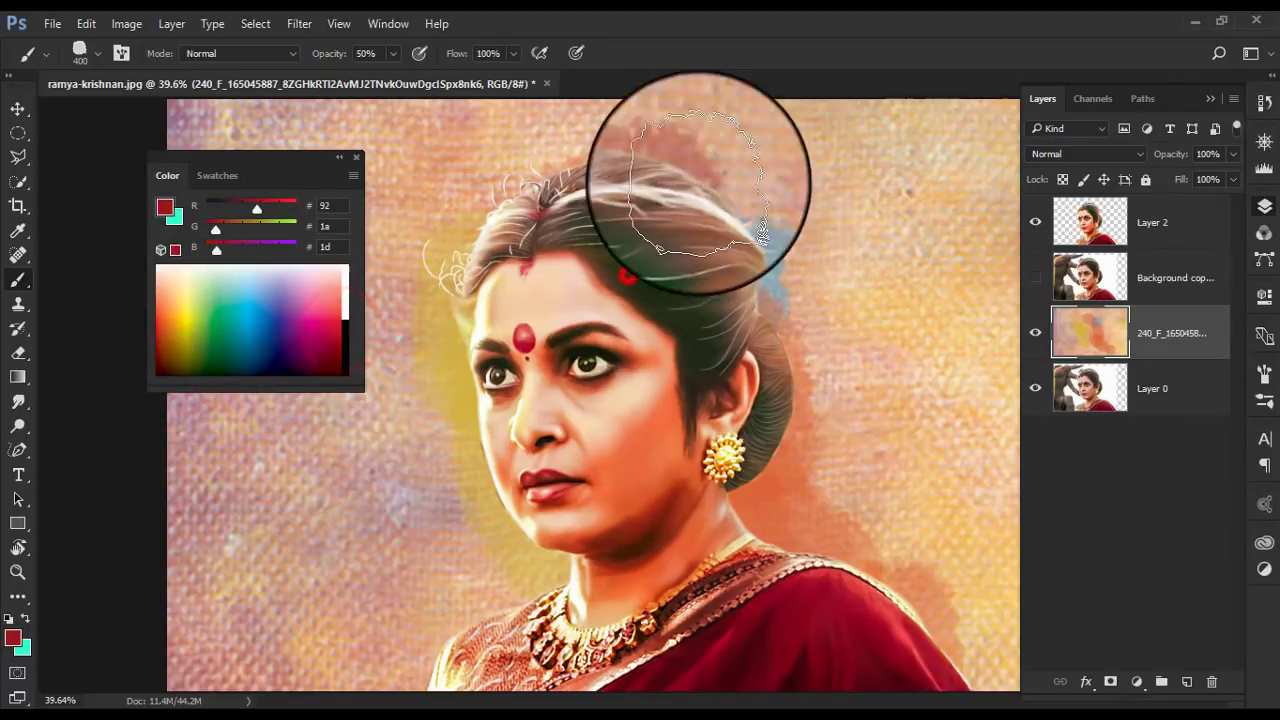
pyautogui.moveTo(694, 266)
pyautogui.mouseDown()
pyautogui.moveTo(814, 345)
pyautogui.moveTo(860, 420)
pyautogui.mouseUp()
pyautogui.moveTo(873, 462); pyautogui.dragTo(900, 500)
pyautogui.moveTo(513, 600); pyautogui.dragTo(368, 515)
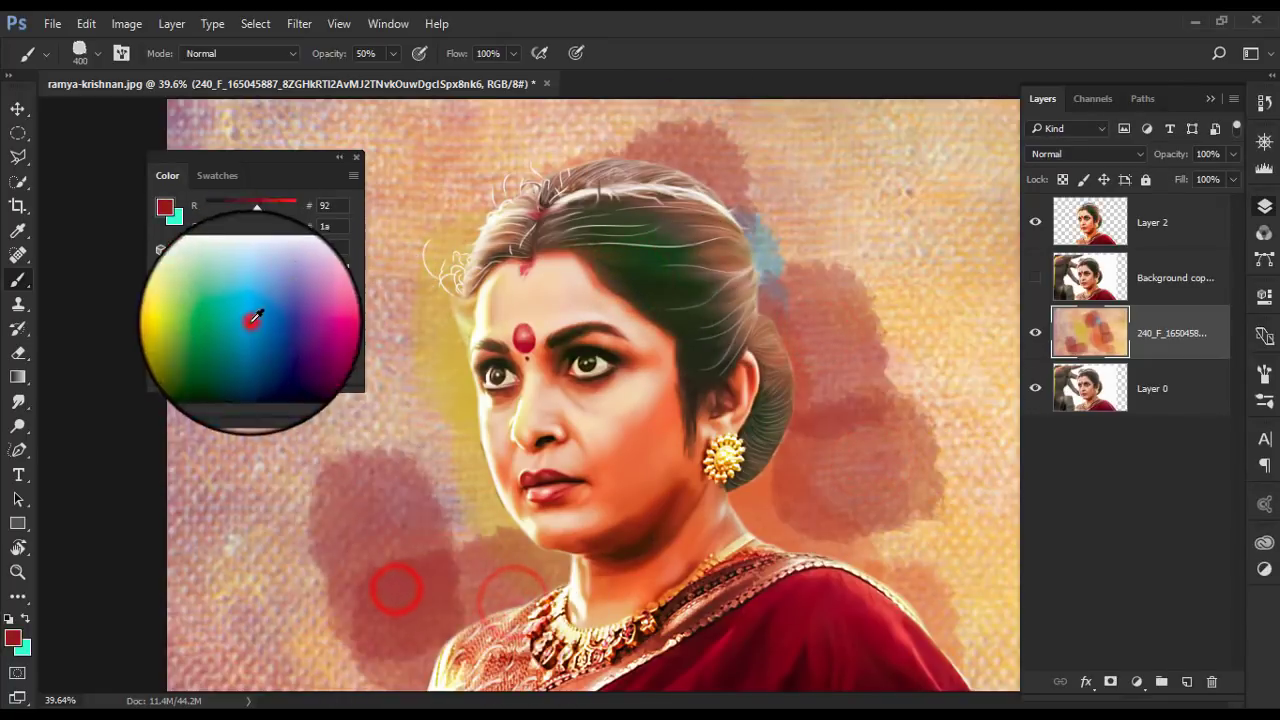
# - Paint blue blotches over the lower-left, left and upper-left background
pyautogui.click(250, 312)
pyautogui.moveTo(363, 400); pyautogui.dragTo(400, 571)
pyautogui.moveTo(243, 591); pyautogui.dragTo(271, 428)
pyautogui.moveTo(375, 328); pyautogui.dragTo(473, 197)
# - Paint green blotches near the top of the head and across the left and right background
pyautogui.click(229, 320)
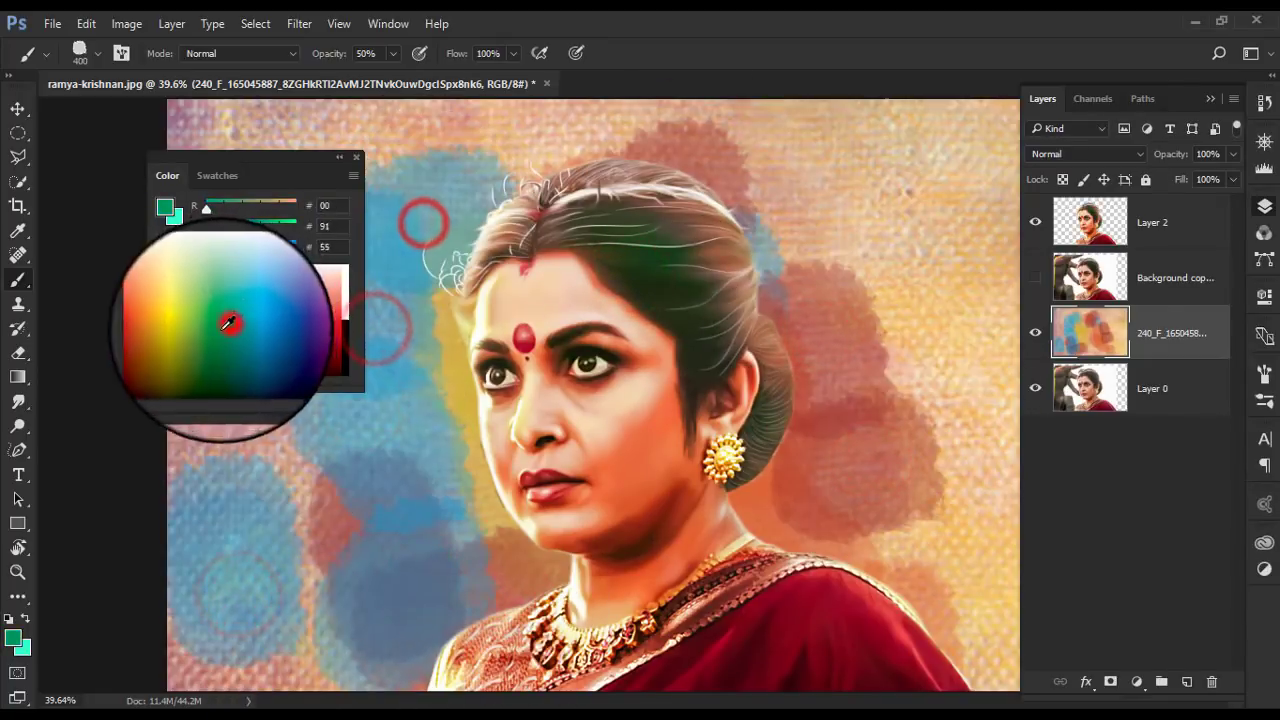
pyautogui.click(586, 177)
pyautogui.click(810, 188)
pyautogui.scroll(-3, 880, 350)
pyautogui.moveTo(837, 479); pyautogui.dragTo(845, 563)
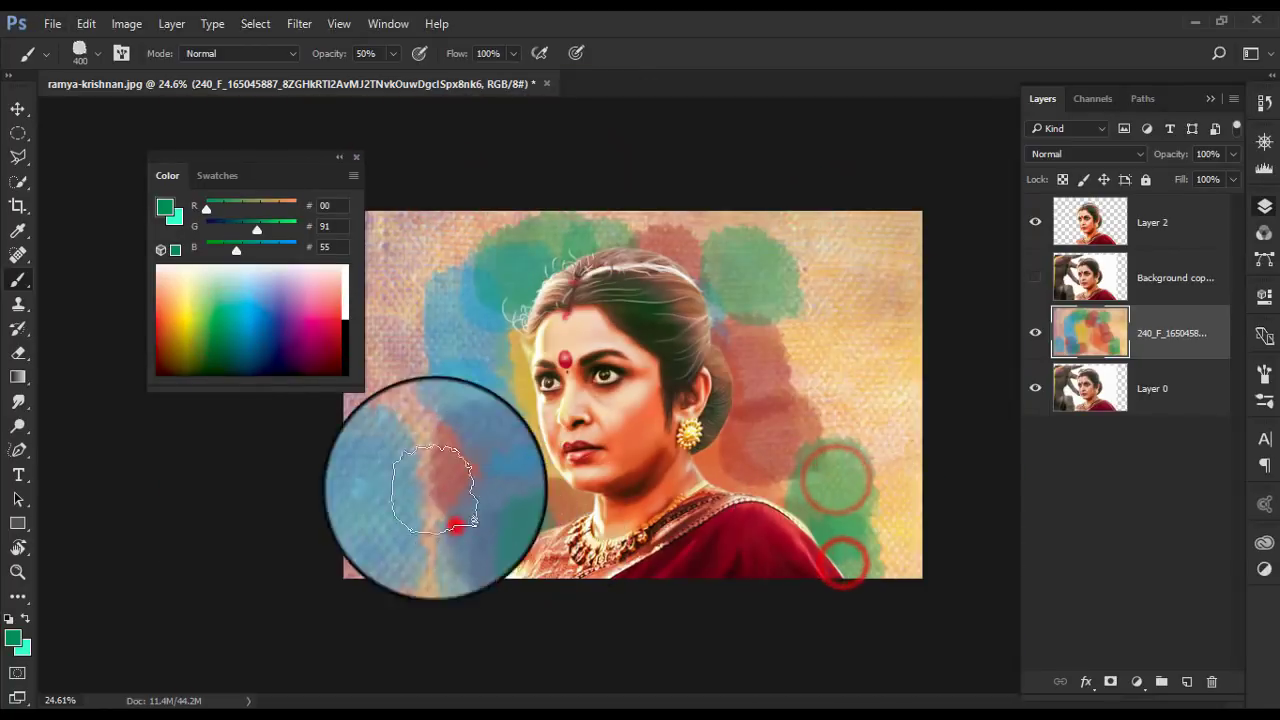
pyautogui.moveTo(519, 533); pyautogui.dragTo(448, 513)
pyautogui.click(437, 433)
pyautogui.click(793, 370)
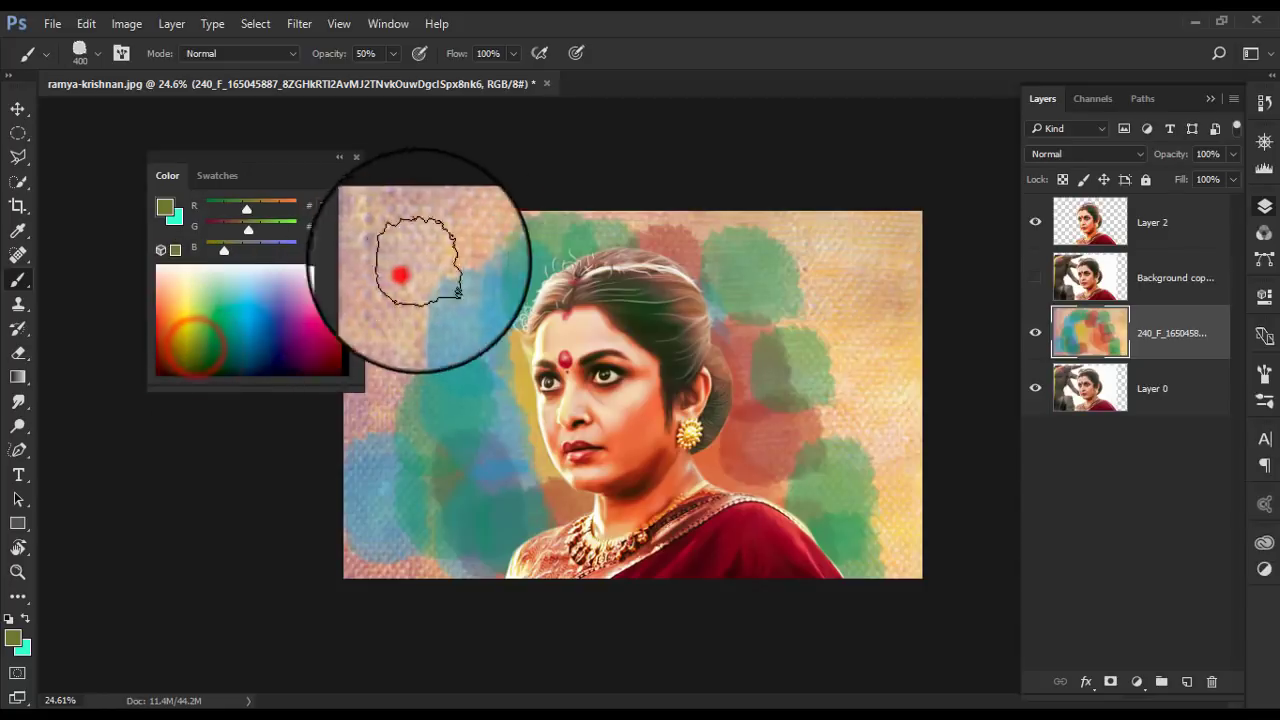
# - Dab yellow-olive blotches on the right background, then close the Color panel
pyautogui.click(403, 271)
pyautogui.click(185, 335)
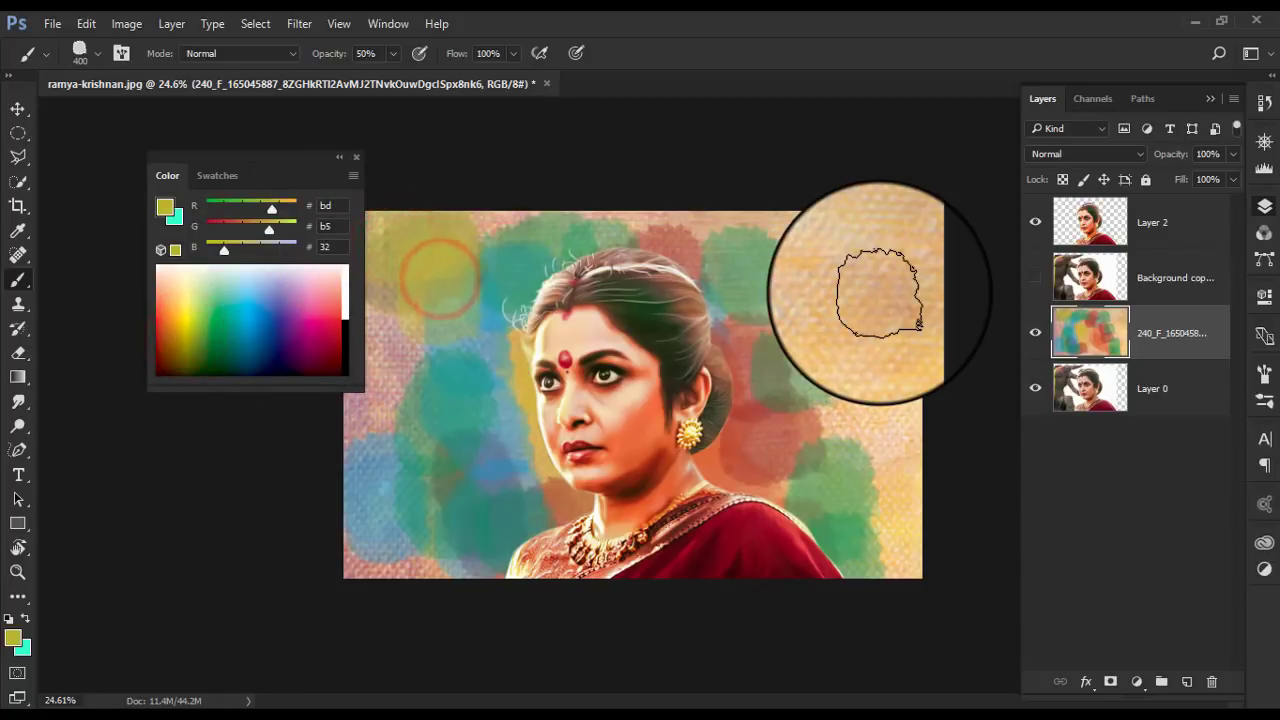
pyautogui.click(877, 332)
pyautogui.click(900, 457)
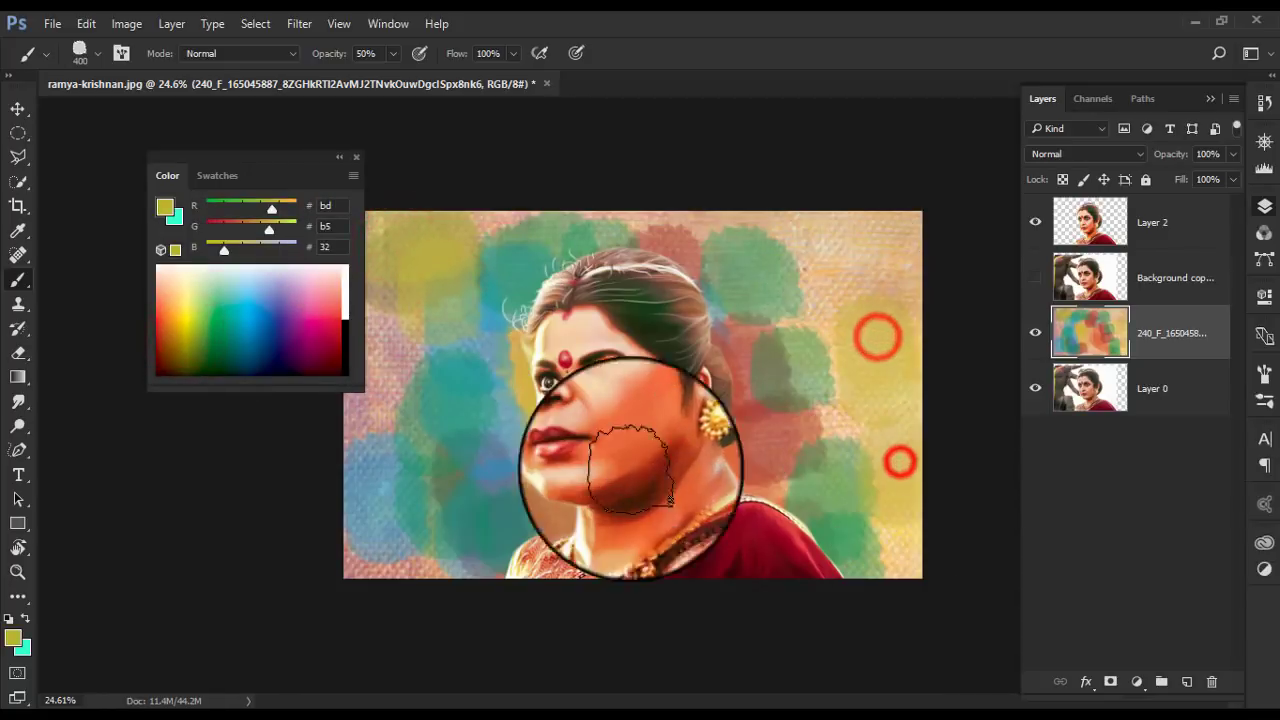
pyautogui.click(540, 550)
pyautogui.scroll(2, 770, 352)
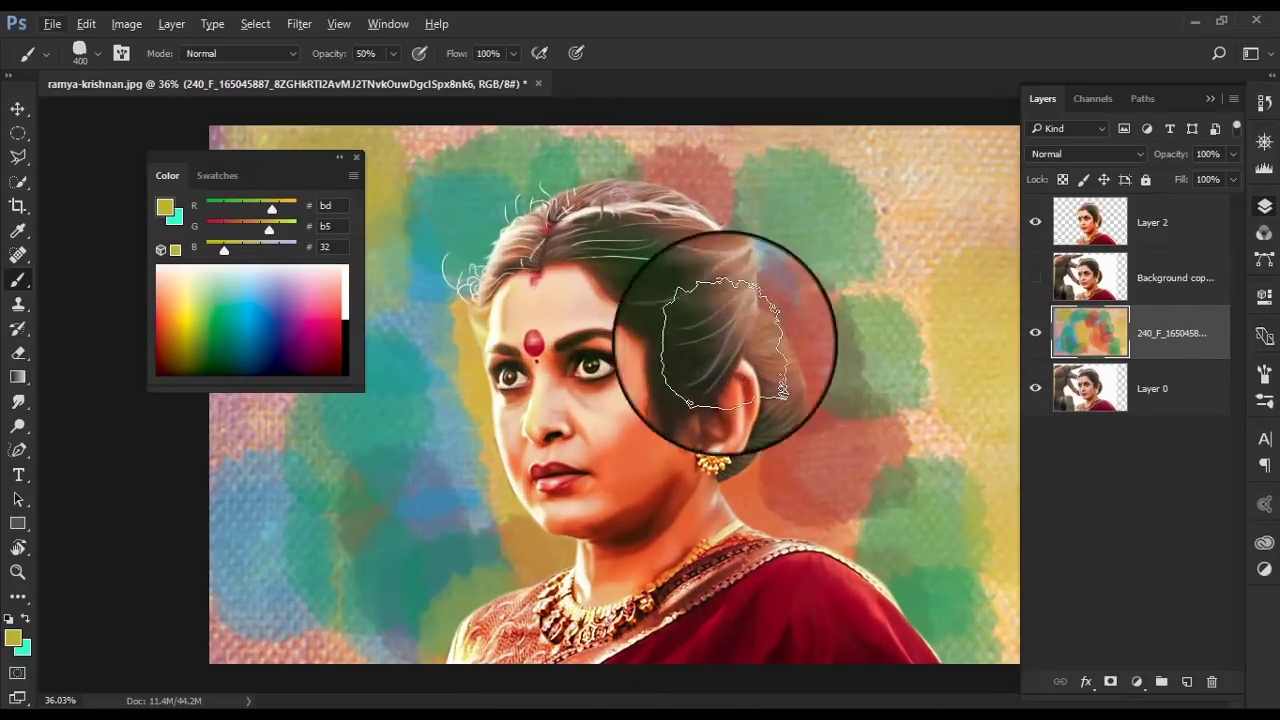
pyautogui.click(355, 162)
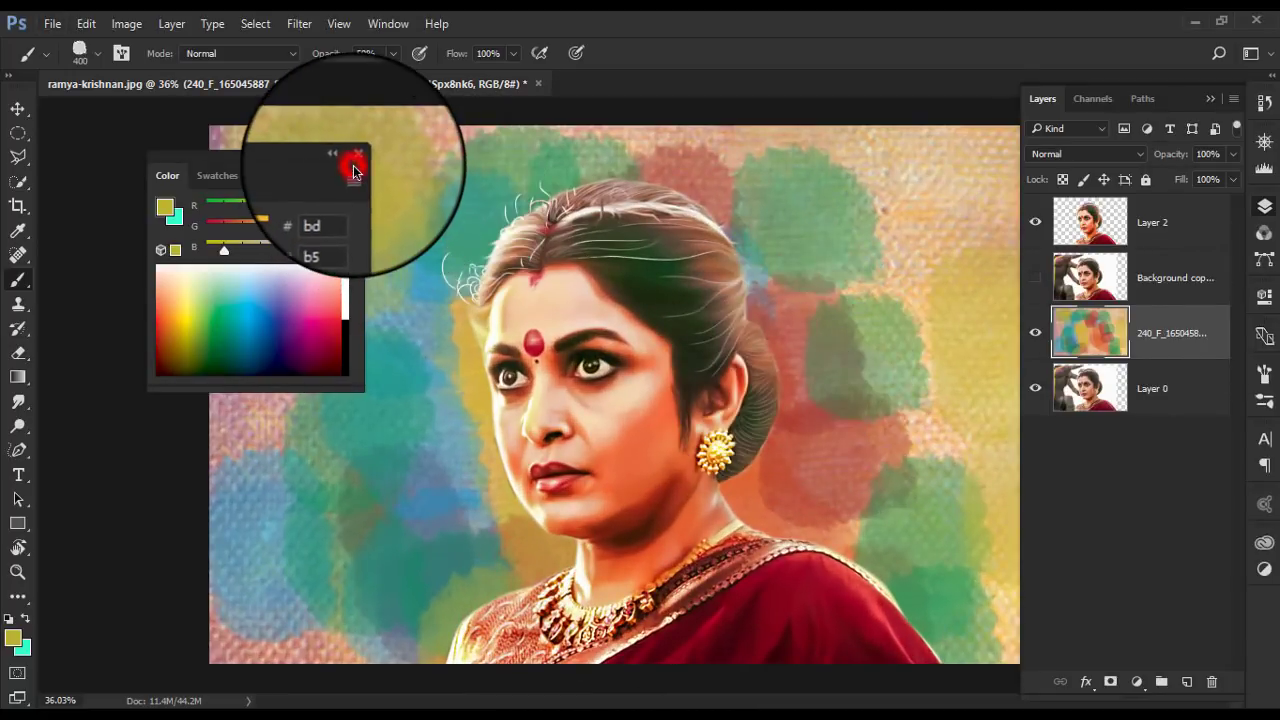
# - Set up the Smudge tool with the 130 px cloud tip and Spacing turned off
pyautogui.click(18, 401)
pyautogui.rightClick(478, 195)
pyautogui.click(806, 383)
pyautogui.click(580, 455)
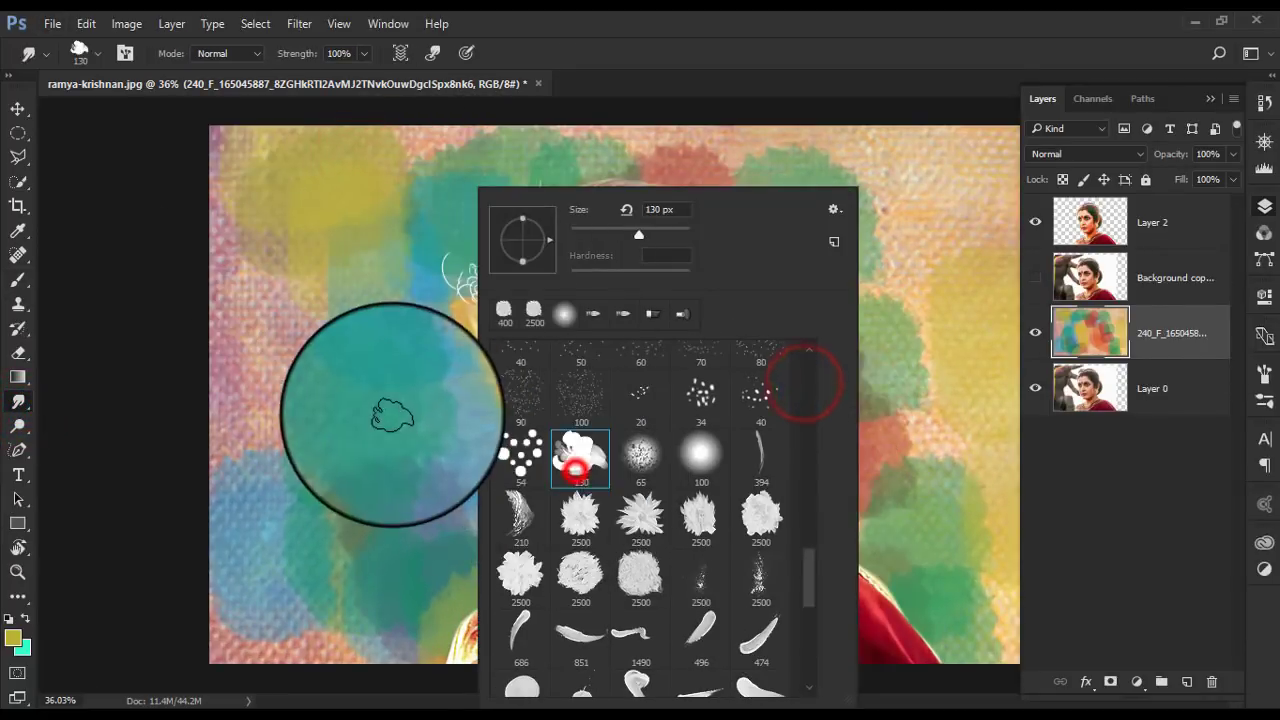
pyautogui.click(335, 270)
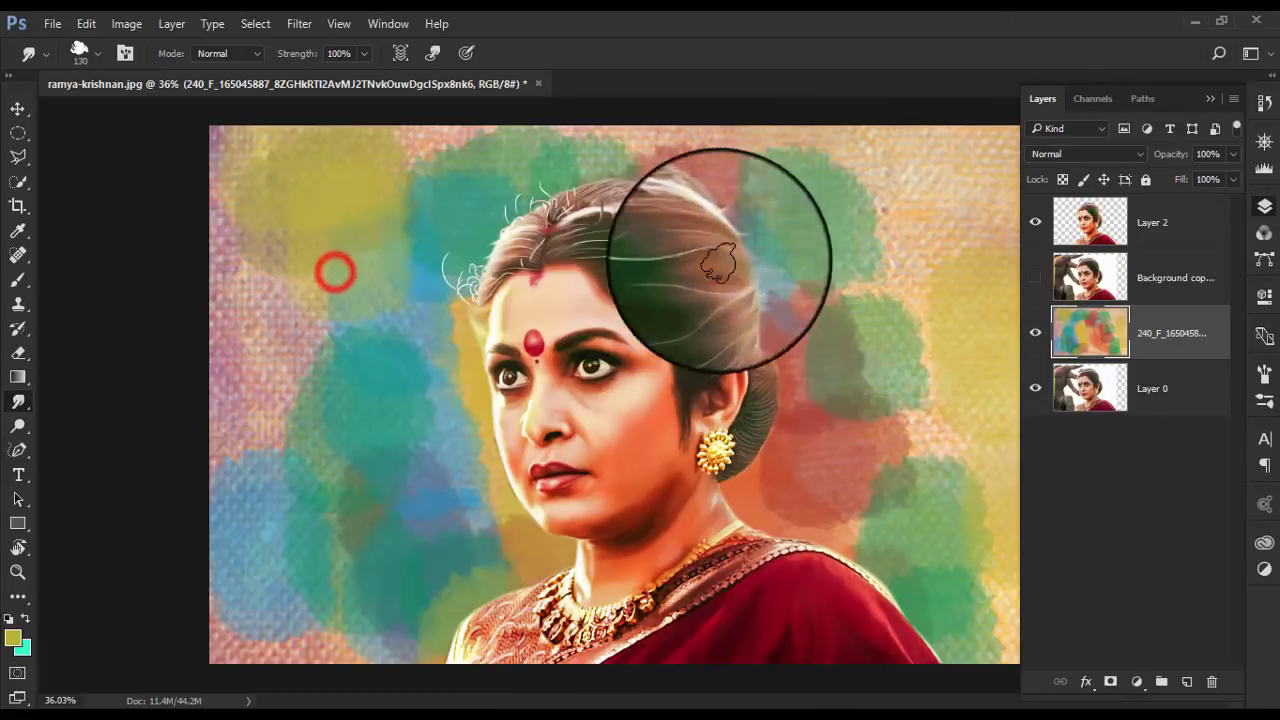
pyautogui.click(125, 53)
pyautogui.click(1048, 508)
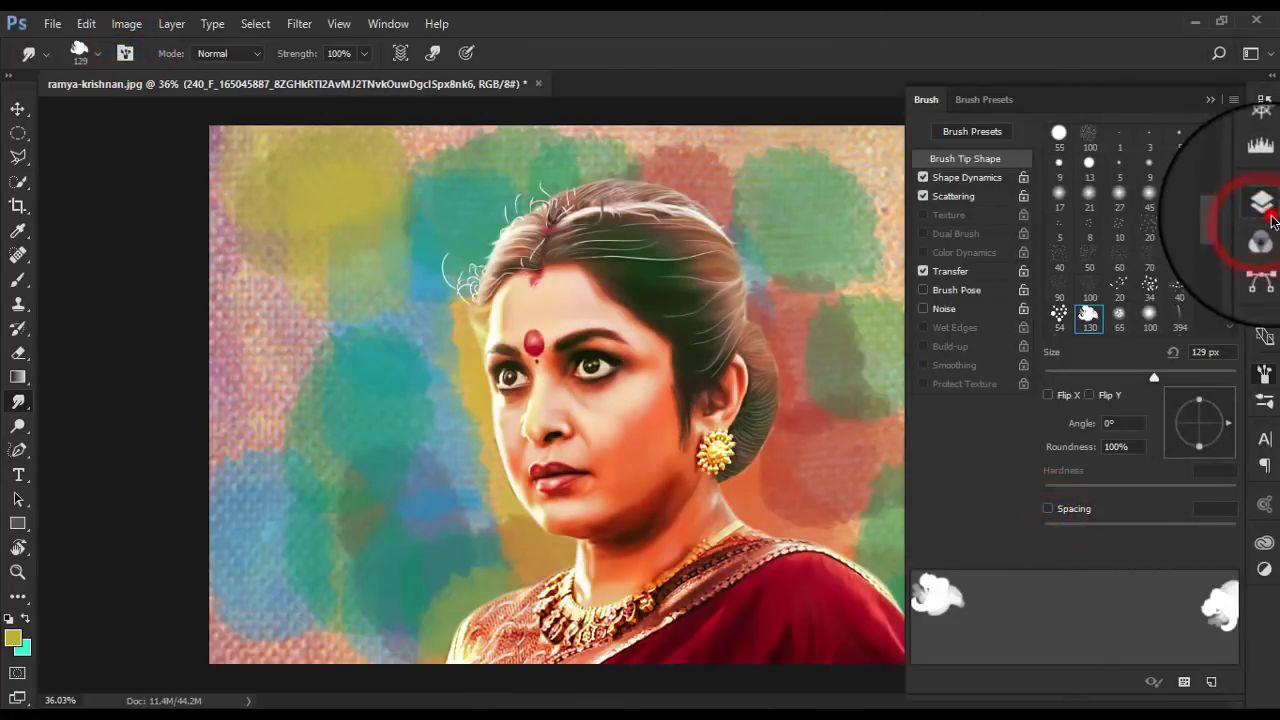
pyautogui.click(1264, 207)
# - Smear colour near the earring and lower-left background, then set smudge Strength to 90%
pyautogui.moveTo(740, 428); pyautogui.dragTo(832, 428)
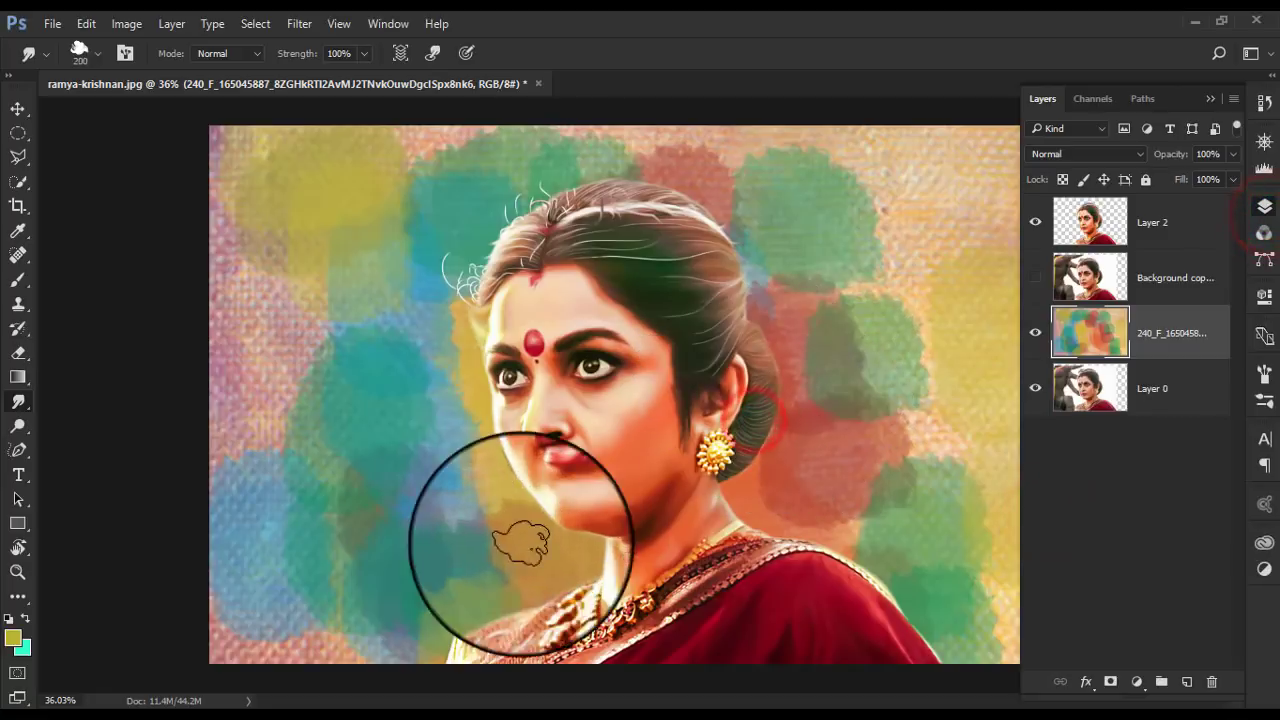
pyautogui.moveTo(534, 543); pyautogui.dragTo(314, 600)
pyautogui.moveTo(243, 580); pyautogui.dragTo(337, 631)
pyautogui.click(492, 427)
pyautogui.click(340, 52)
pyautogui.write('90')
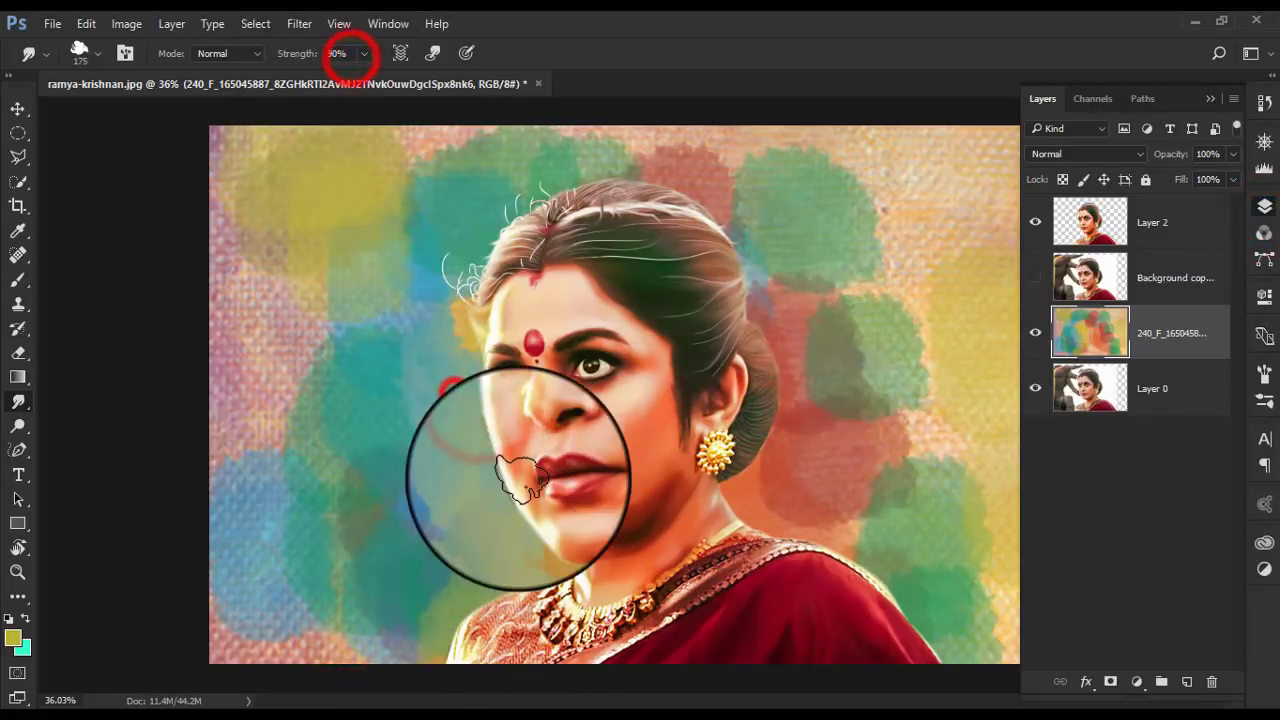
# - Smear hair wisps and blotches around the head and in the right background
pyautogui.moveTo(350, 378); pyautogui.dragTo(466, 485)
pyautogui.moveTo(540, 205); pyautogui.dragTo(490, 282)
pyautogui.moveTo(716, 190)
pyautogui.mouseDown()
pyautogui.moveTo(766, 340)
pyautogui.moveTo(903, 557)
pyautogui.mouseUp()
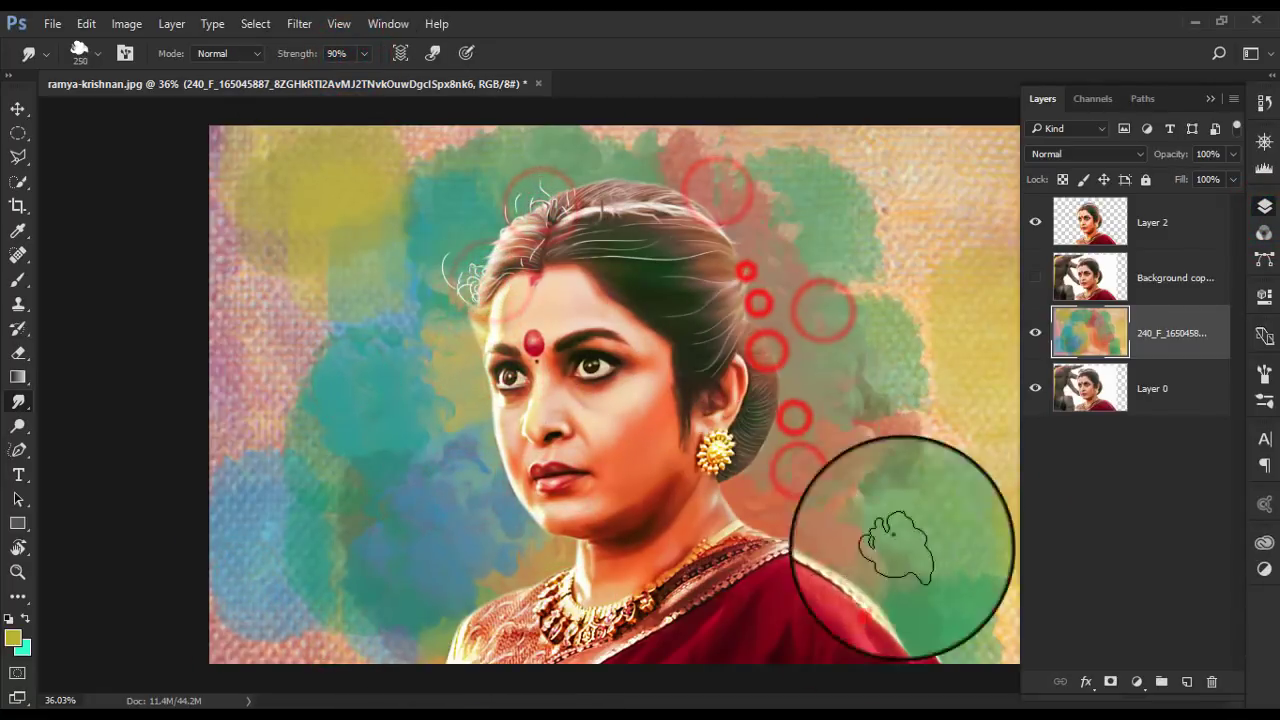
pyautogui.moveTo(883, 340); pyautogui.dragTo(857, 371)
pyautogui.moveTo(909, 453); pyautogui.dragTo(669, 537)
# - Blend the left-background blotches and the area right of the face into a soft wash
pyautogui.moveTo(496, 595); pyautogui.dragTo(478, 456)
pyautogui.moveTo(502, 515); pyautogui.dragTo(330, 508)
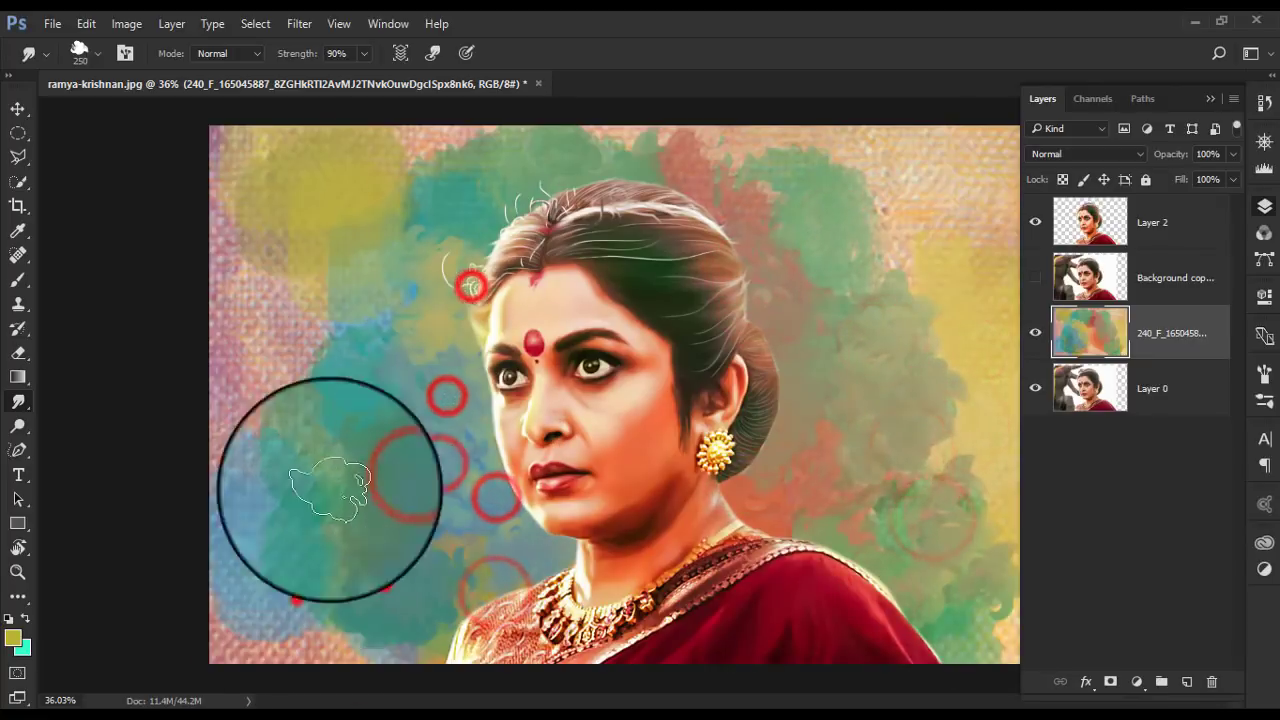
pyautogui.moveTo(380, 583); pyautogui.dragTo(294, 371)
pyautogui.moveTo(246, 571); pyautogui.dragTo(337, 217)
pyautogui.moveTo(534, 271); pyautogui.dragTo(940, 300)
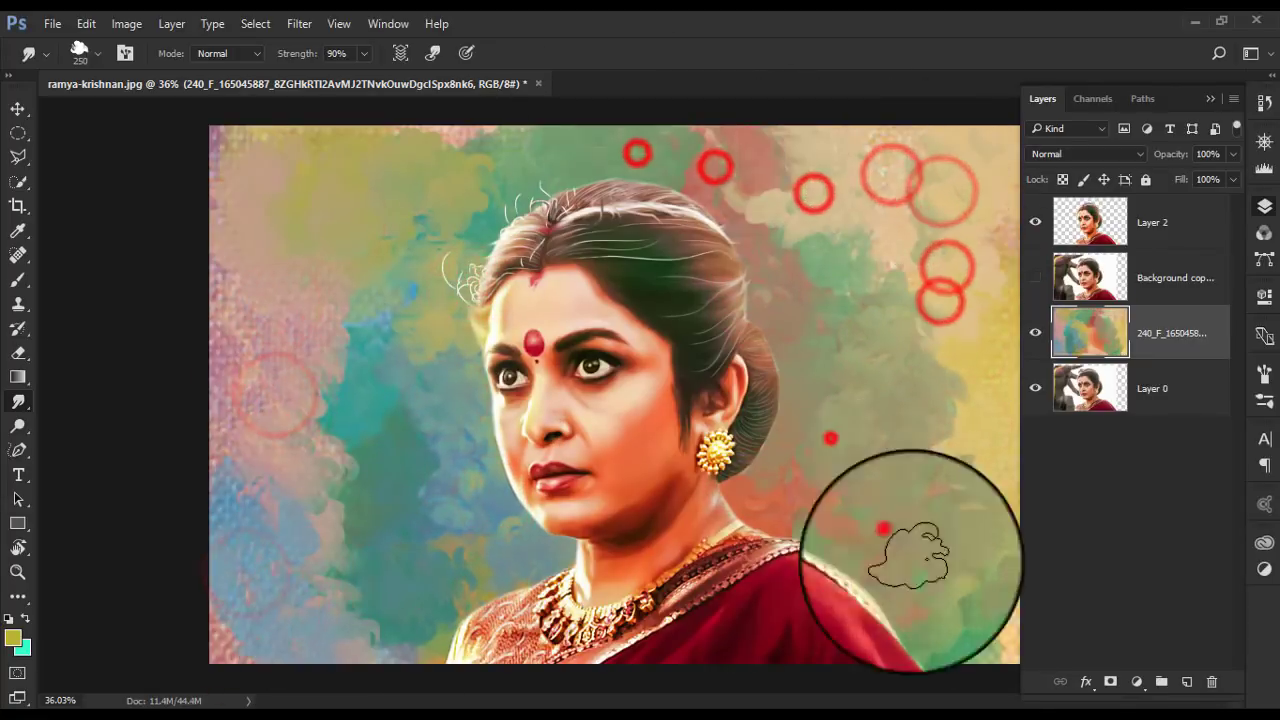
pyautogui.scroll(-3, 880, 430)
pyautogui.moveTo(849, 300)
pyautogui.mouseDown()
pyautogui.moveTo(550, 505)
pyautogui.moveTo(528, 220)
pyautogui.mouseUp()
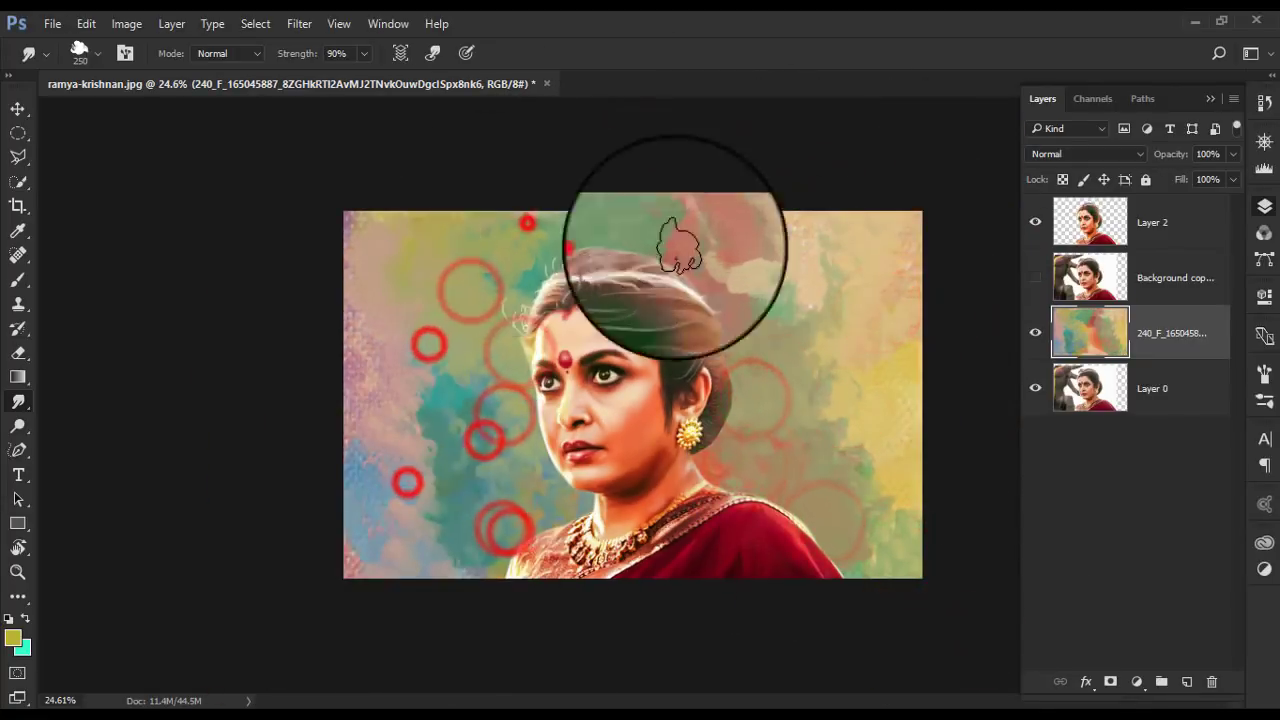
pyautogui.moveTo(823, 277); pyautogui.dragTo(886, 451)
pyautogui.moveTo(886, 366); pyautogui.dragTo(623, 371)
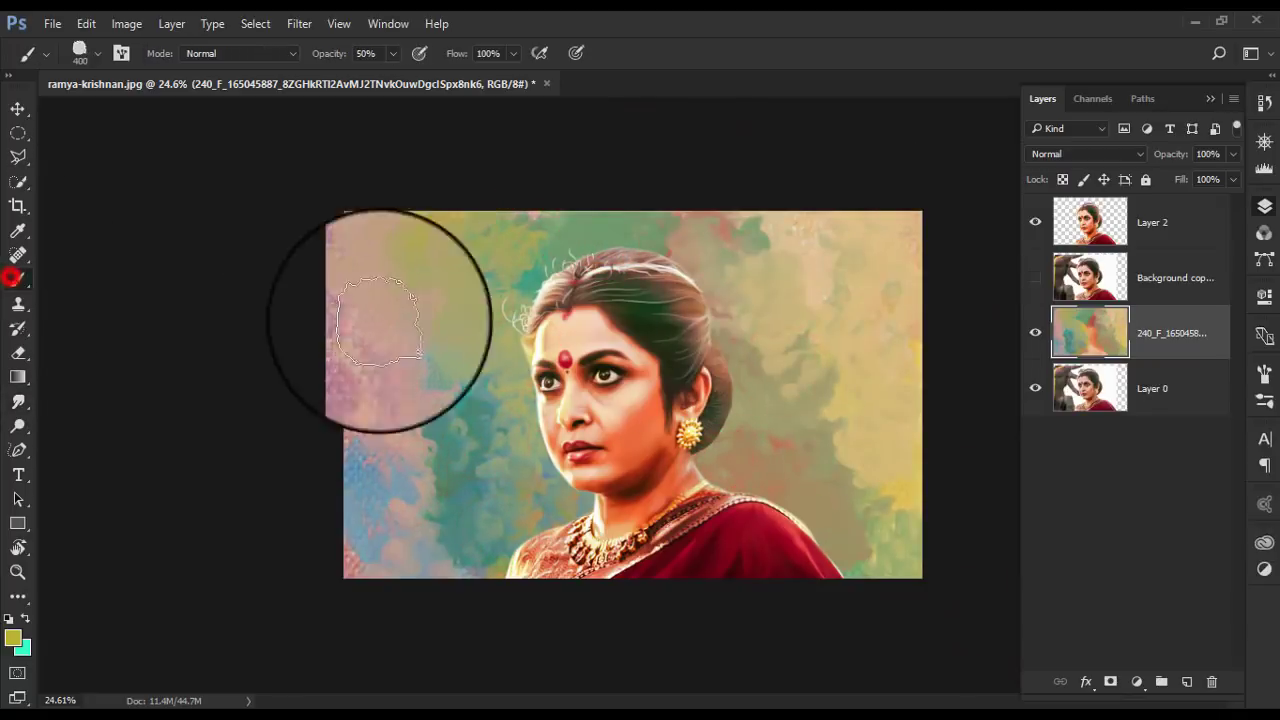
# - Choose the cloud brush tip at 20% opacity with an orange #cc6633 foreground colour
pyautogui.rightClick(553, 190)
pyautogui.click(380, 371)
pyautogui.click(440, 362)
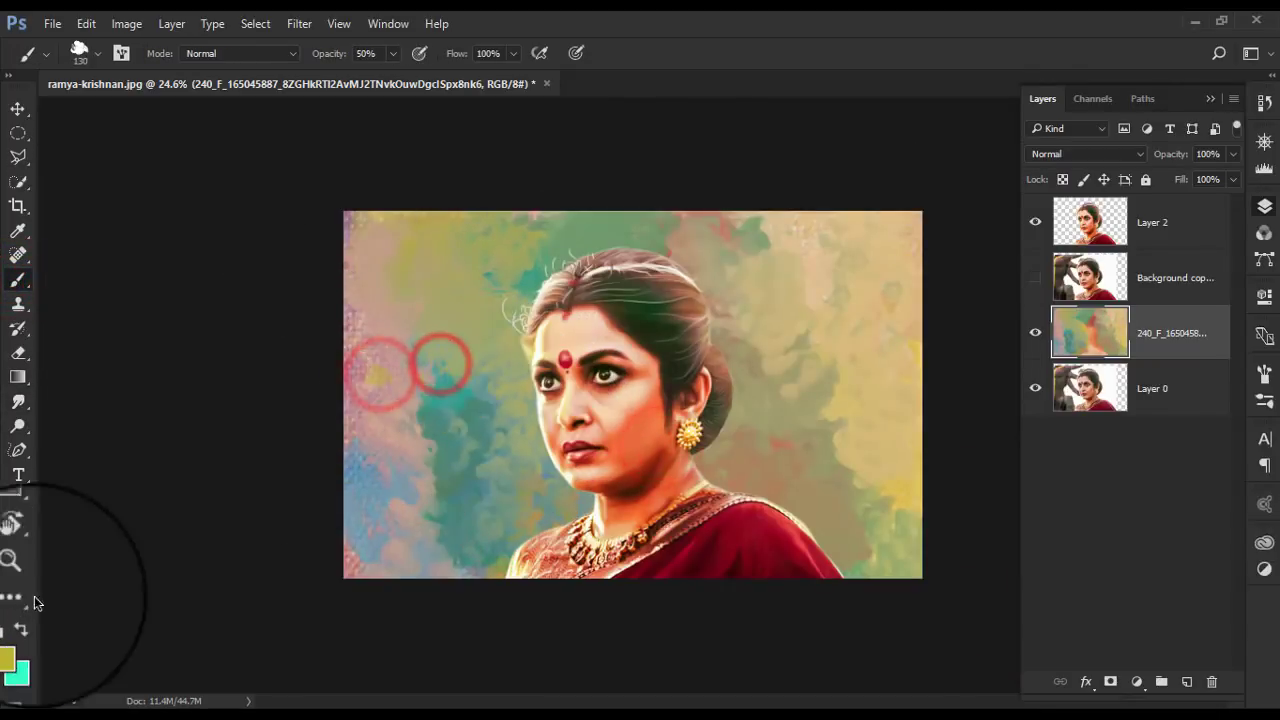
pyautogui.click(12, 636)
pyautogui.click(923, 409)
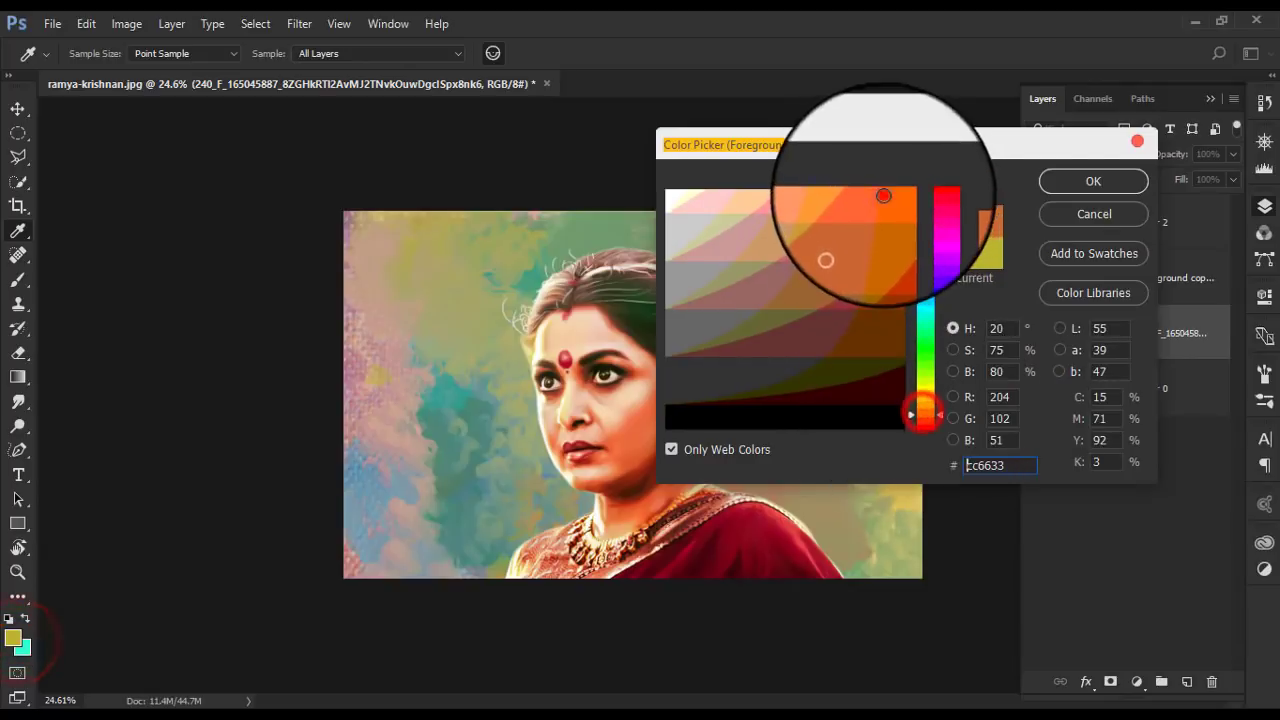
pyautogui.click(883, 193)
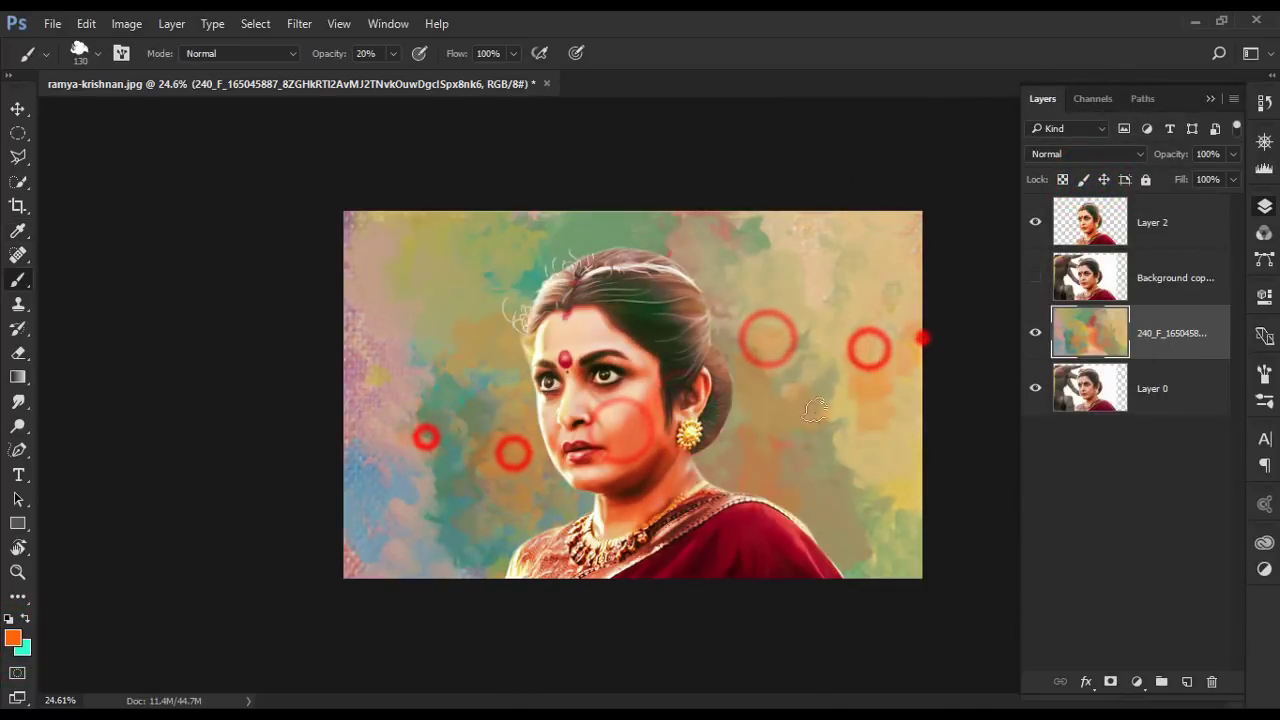
# - Change the foreground colour to a yellowish orange for a second glaze
pyautogui.click(12, 636)
pyautogui.click(920, 371)
pyautogui.click(797, 342)
pyautogui.click(1085, 180)
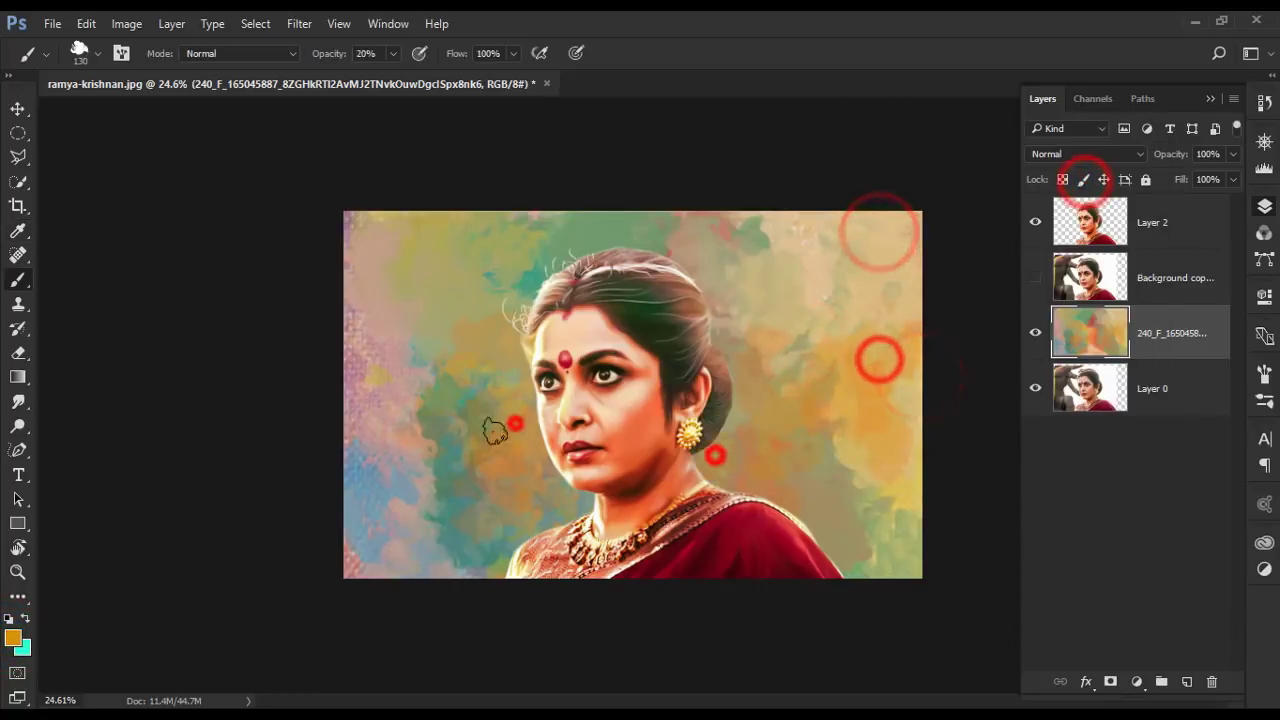
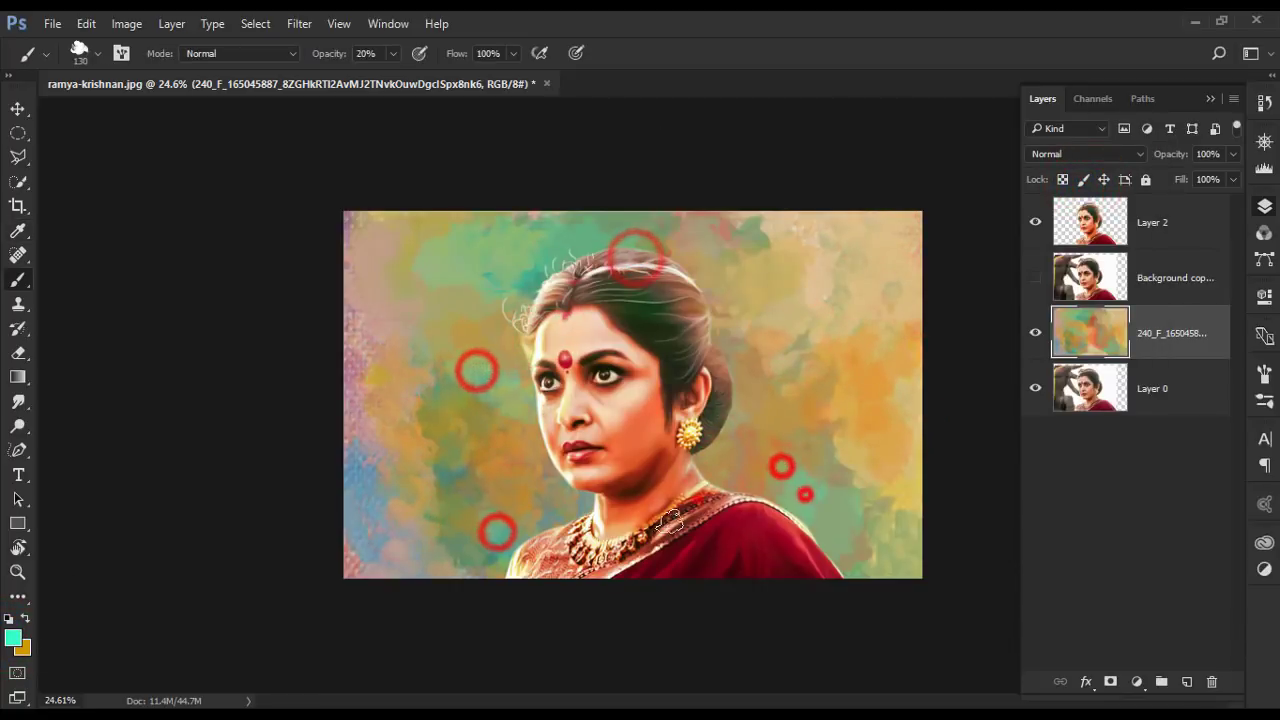
# - Set the foreground painting colour to green in the Color Picker
pyautogui.click(12, 636)
pyautogui.click(934, 357)
pyautogui.click(797, 283)
pyautogui.click(1091, 180)
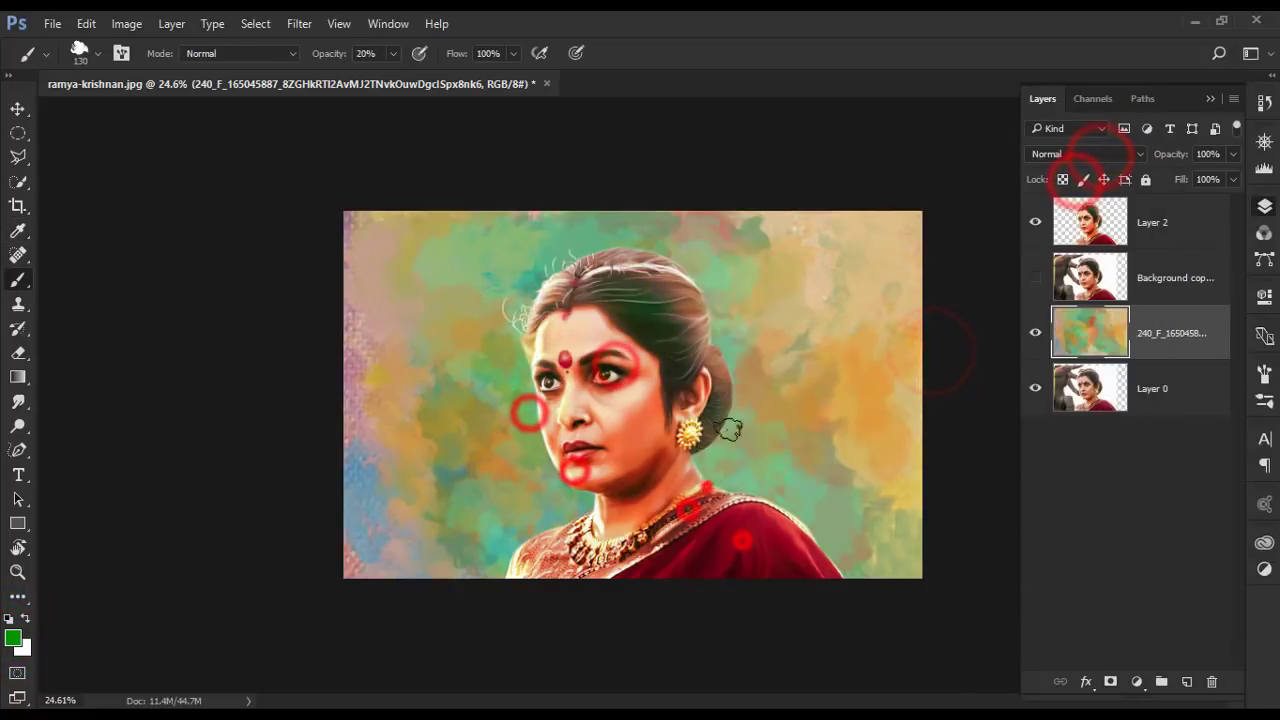
# - Fit the image to the window and add an empty Layer 3 on top
pyautogui.hotkey('ctrl', '0')
pyautogui.press('v')
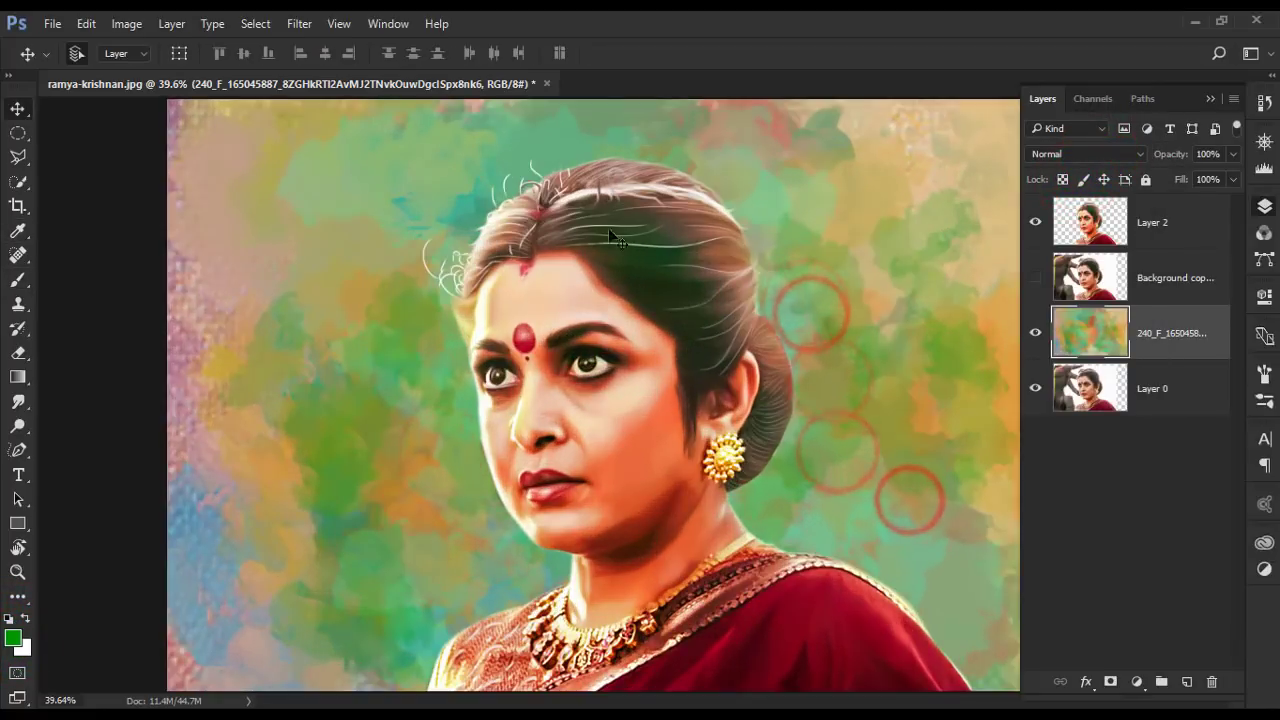
pyautogui.click(1160, 212)
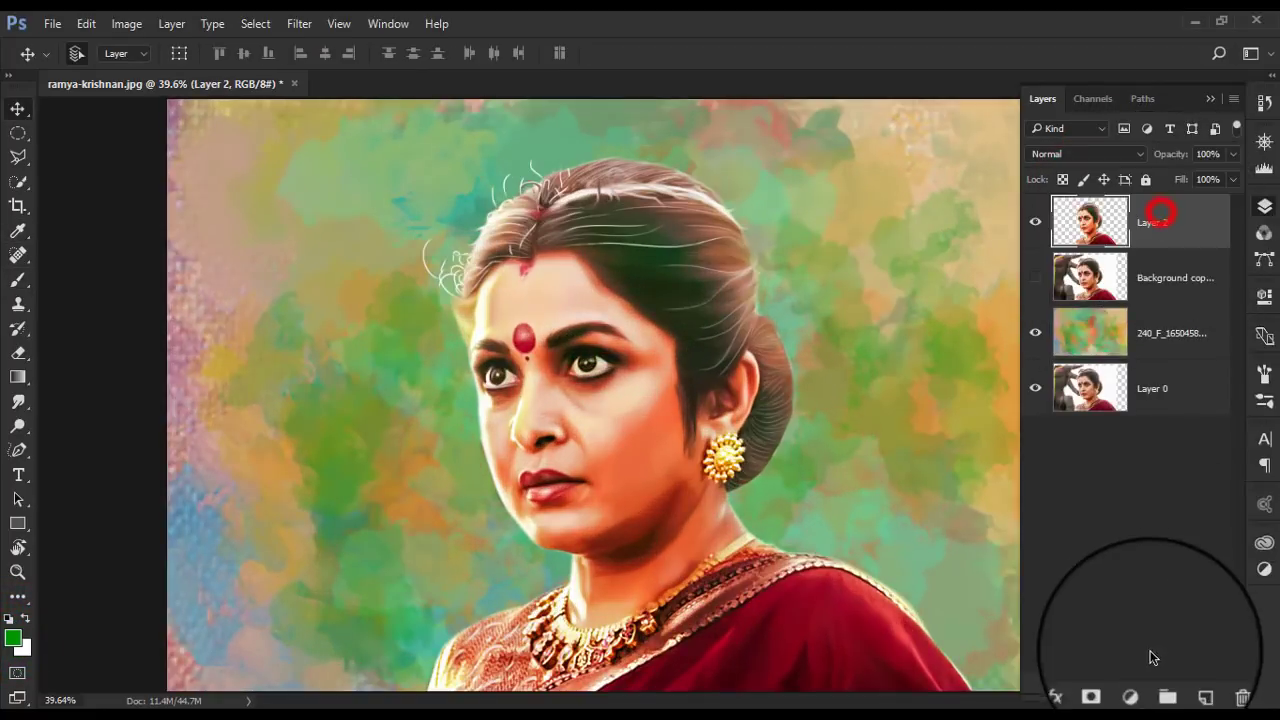
# - Switch to the Brush tool with a large soft round brush
pyautogui.click(18, 280)
pyautogui.rightClick(840, 401)
pyautogui.scroll(-5, 931, 551)
pyautogui.doubleClick(638, 374)
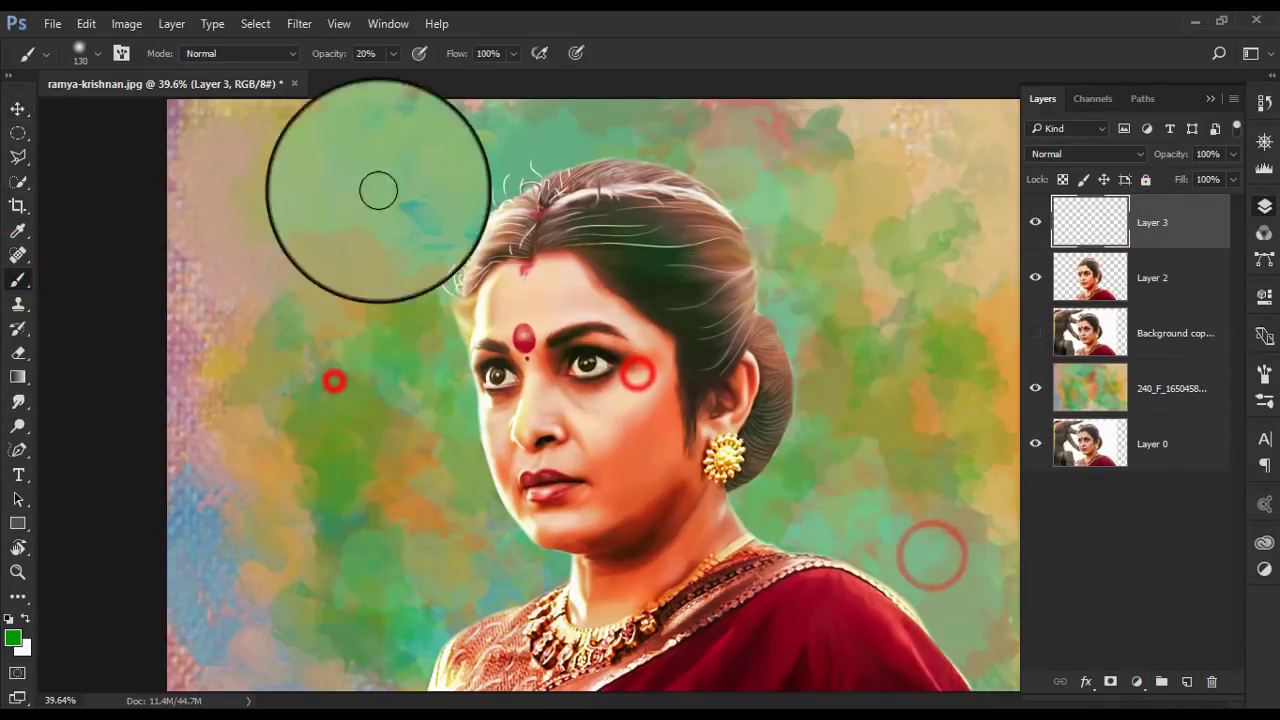
# - Paint bright yellow over the left side of the image on Layer 3
pyautogui.click(12, 638)
pyautogui.click(928, 395)
pyautogui.click(886, 220)
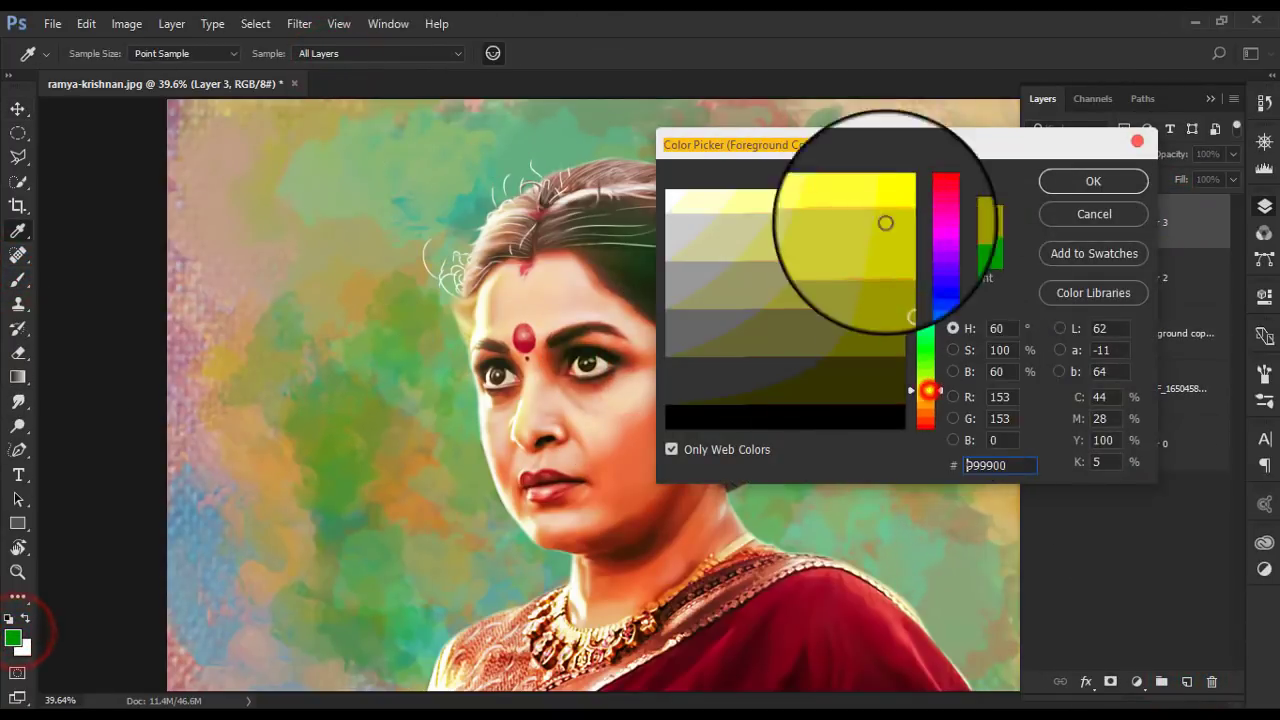
pyautogui.click(1076, 185)
pyautogui.scroll(-2, 433, 291)
pyautogui.moveTo(462, 244)
pyautogui.mouseDown()
pyautogui.moveTo(471, 514)
pyautogui.moveTo(395, 266)
pyautogui.mouseUp()
# - Set Layer 3's blend mode to Soft Light after previewing a neighbouring mode
pyautogui.click(245, 56)
pyautogui.click(1080, 160)
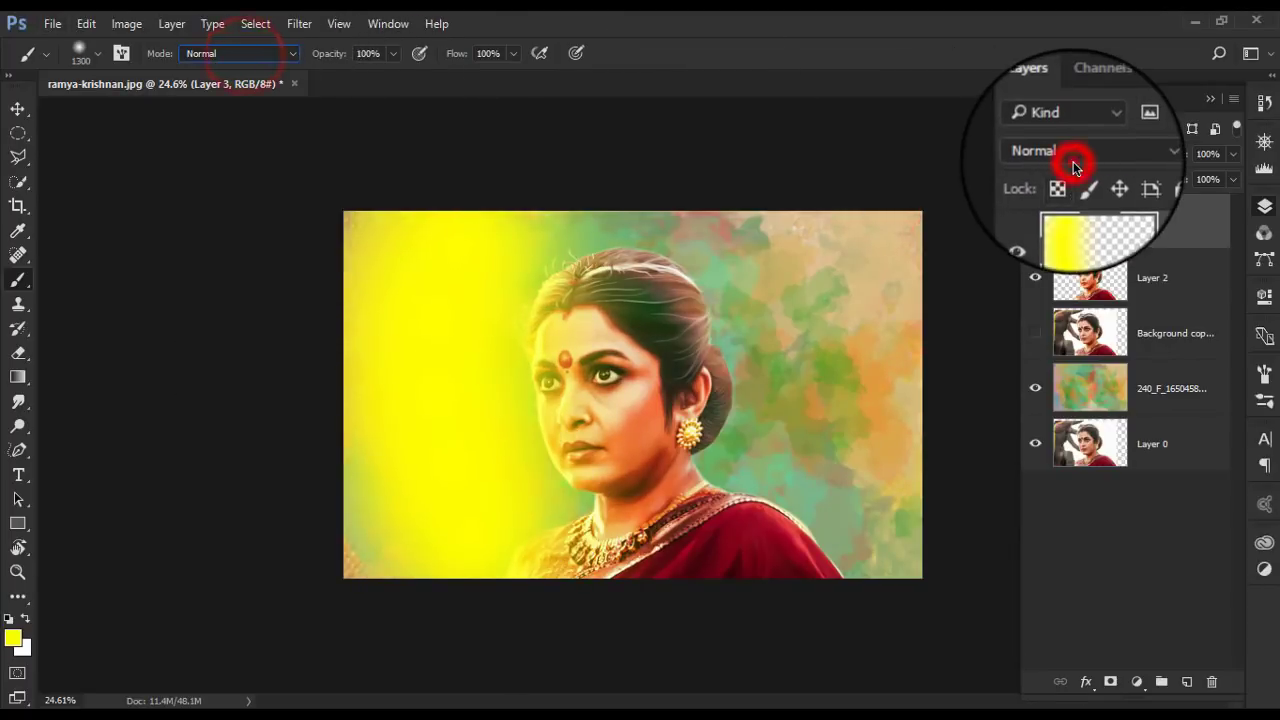
pyautogui.click(1058, 345)
pyautogui.press('Up')
pyautogui.press('Down')
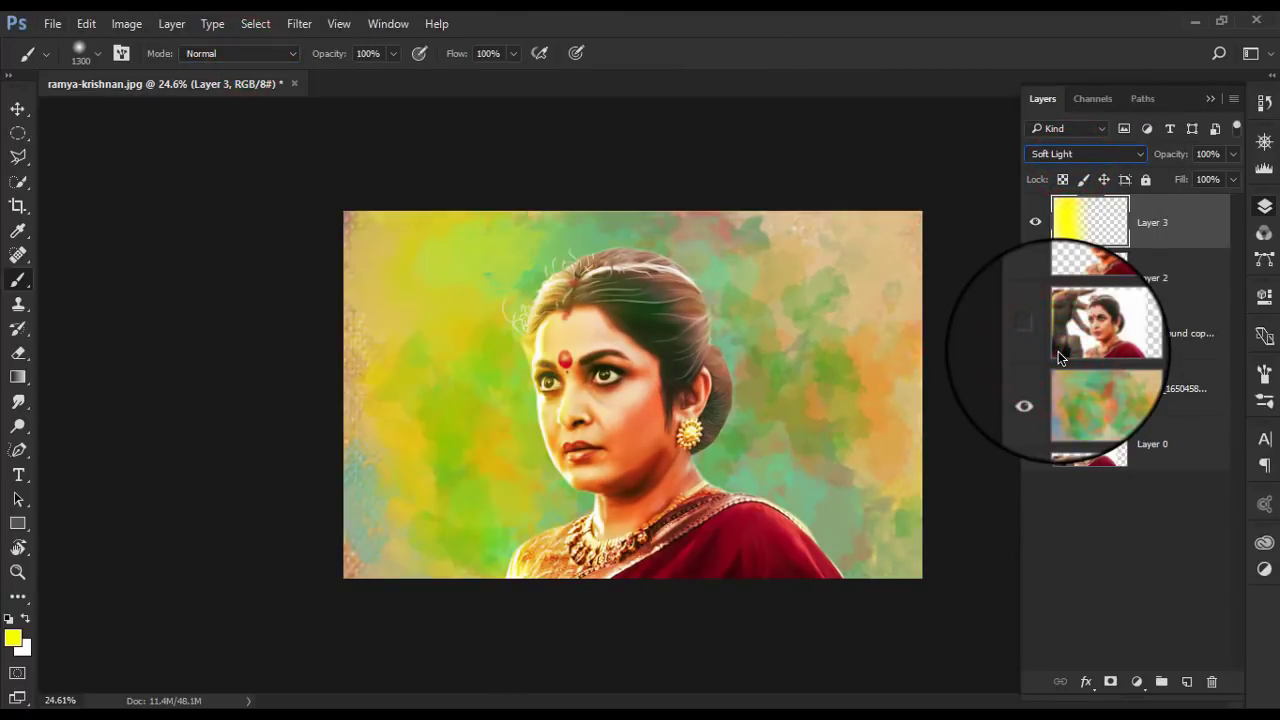
pyautogui.hotkey('ctrl', '+')
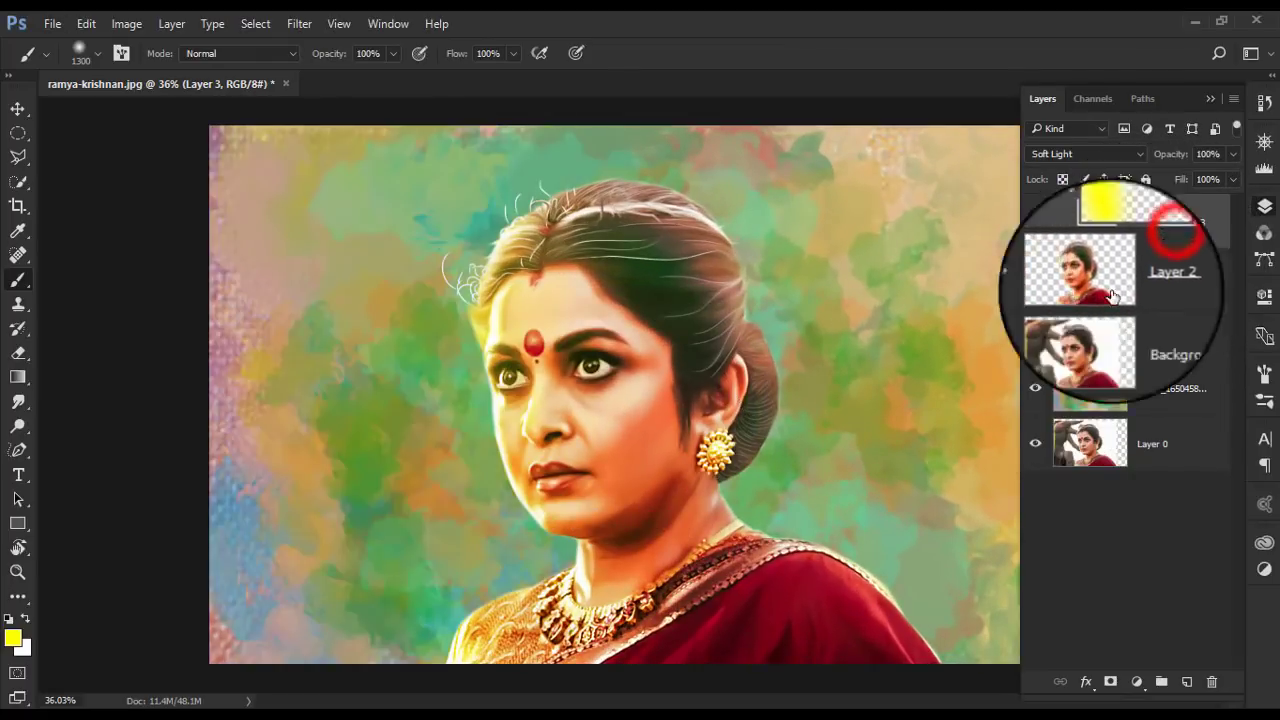
# - Try the Color, Pin Light and Divide blend modes on Layer 3
pyautogui.click(1095, 166)
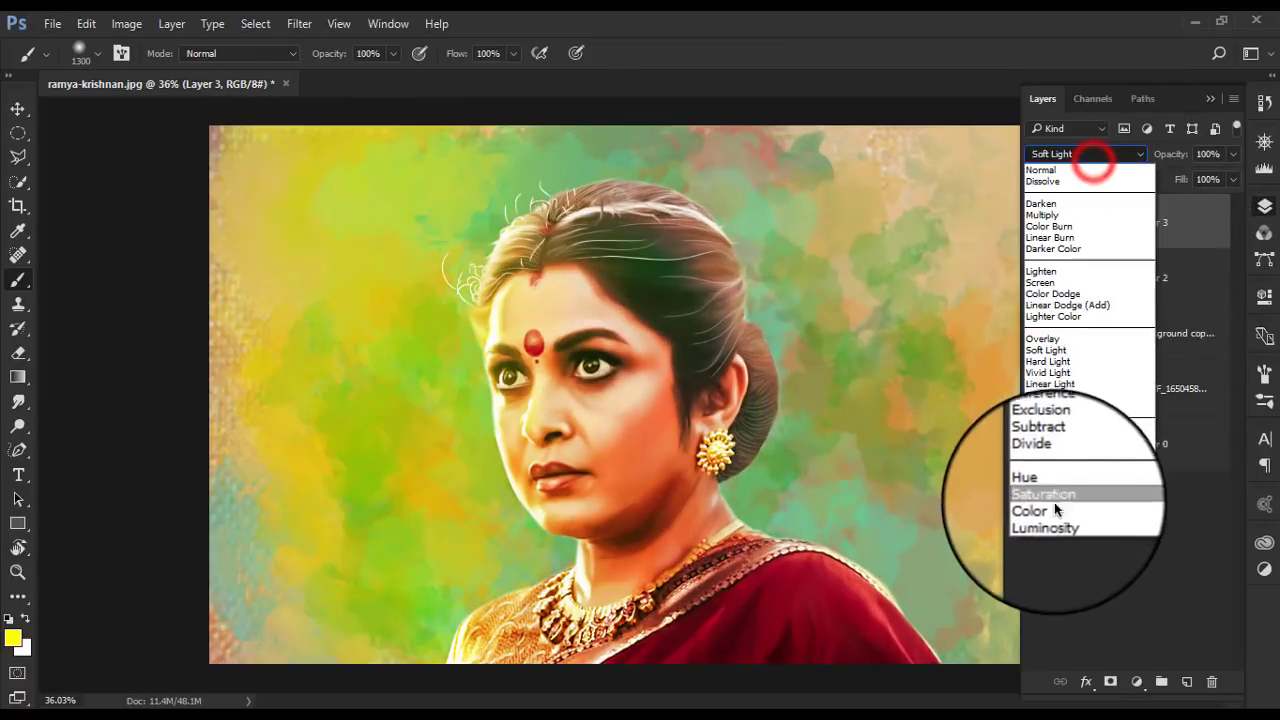
pyautogui.click(1054, 500)
pyautogui.click(1072, 155)
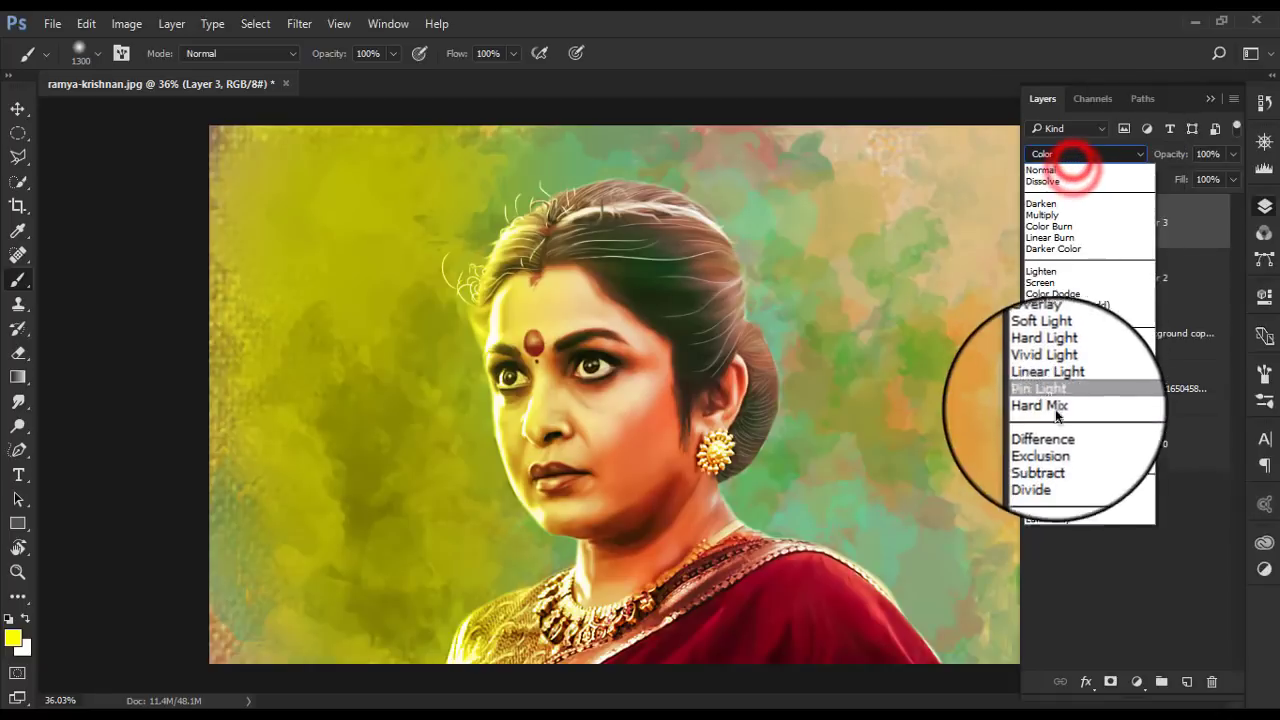
pyautogui.click(1051, 371)
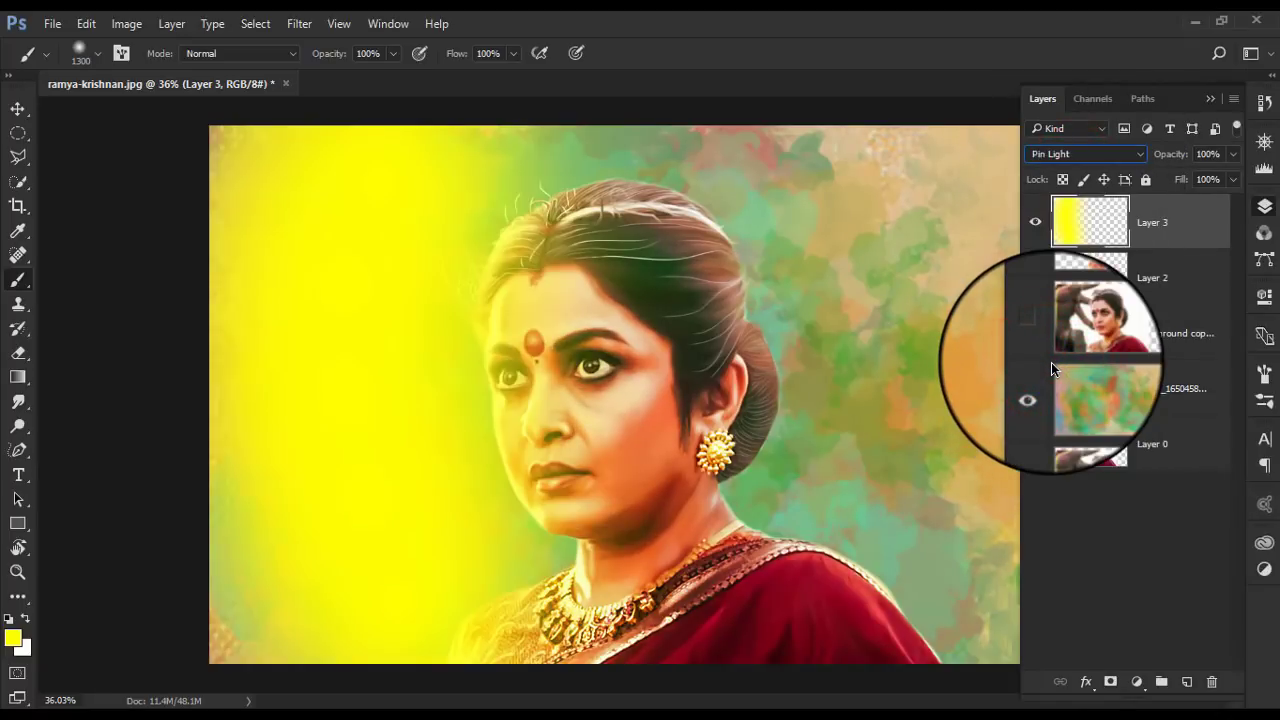
pyautogui.press('Down')
pyautogui.press('Down')
pyautogui.press('Down')
pyautogui.press('Down')
pyautogui.press('Down')
pyautogui.press('Down')
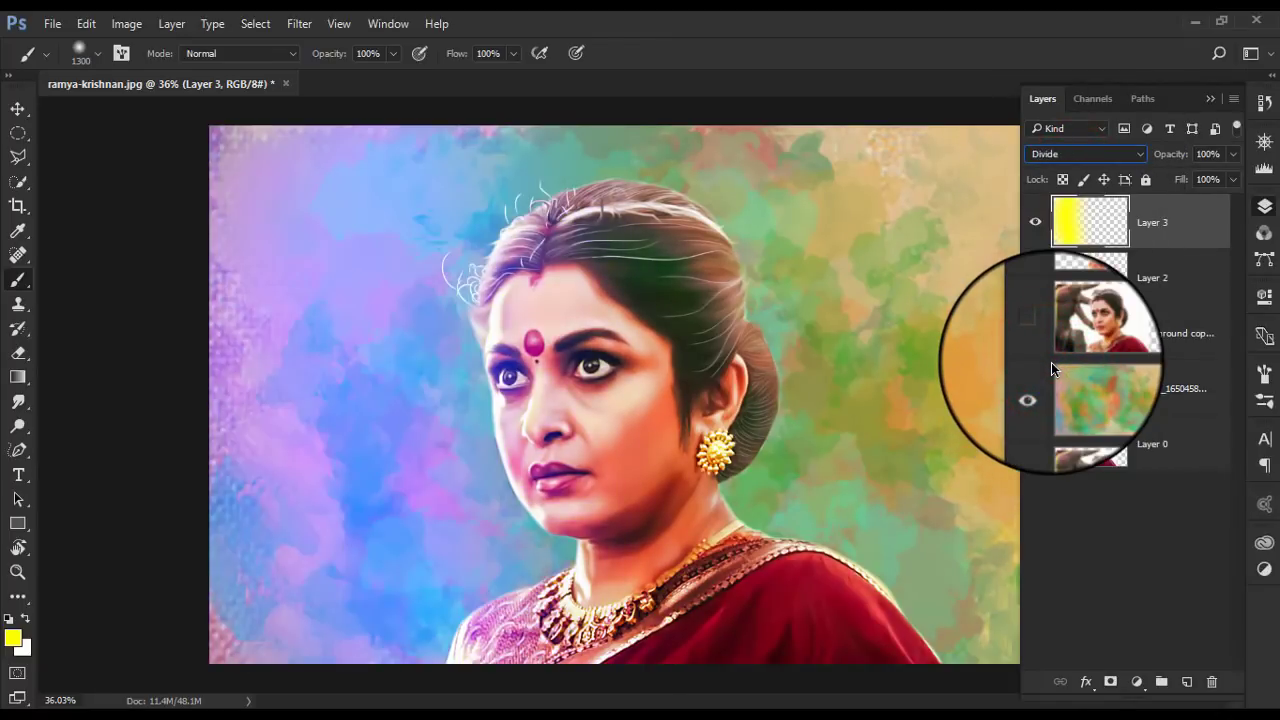
pyautogui.scroll(-3, 557, 457)
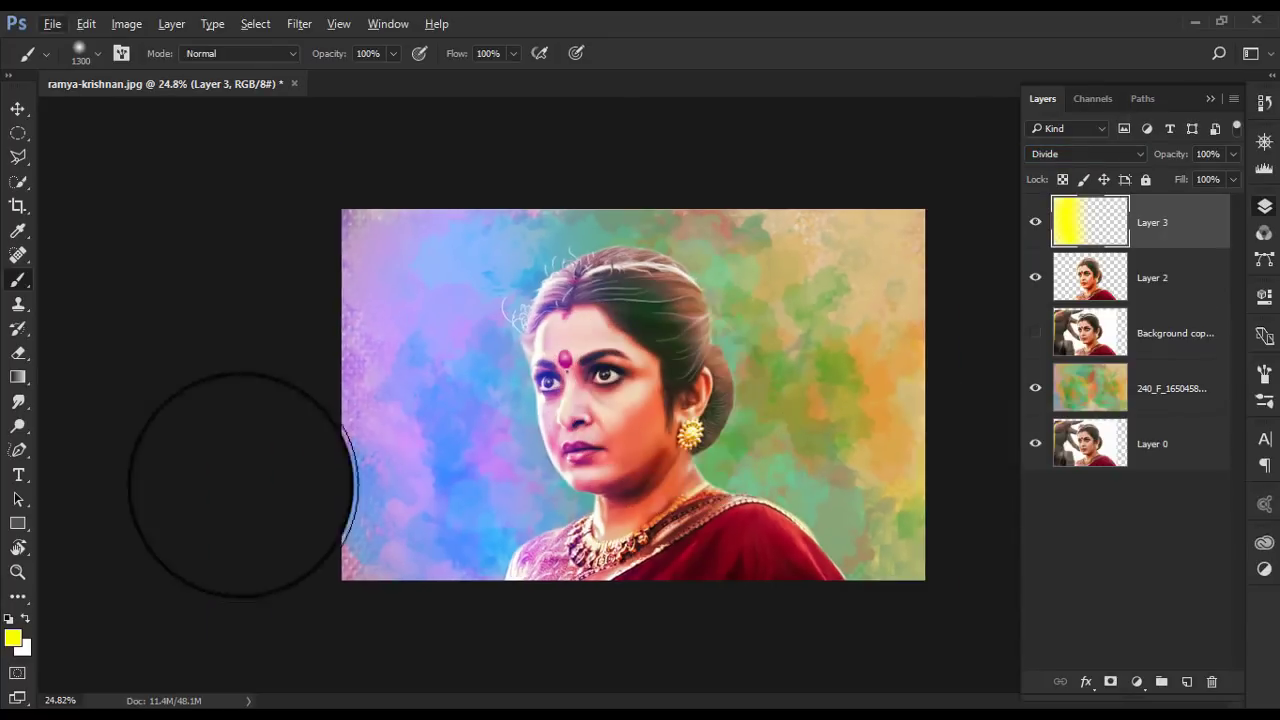
# - Return Layer 3 to Soft Light and paint orange over the right side
pyautogui.click(12, 637)
pyautogui.click(928, 414)
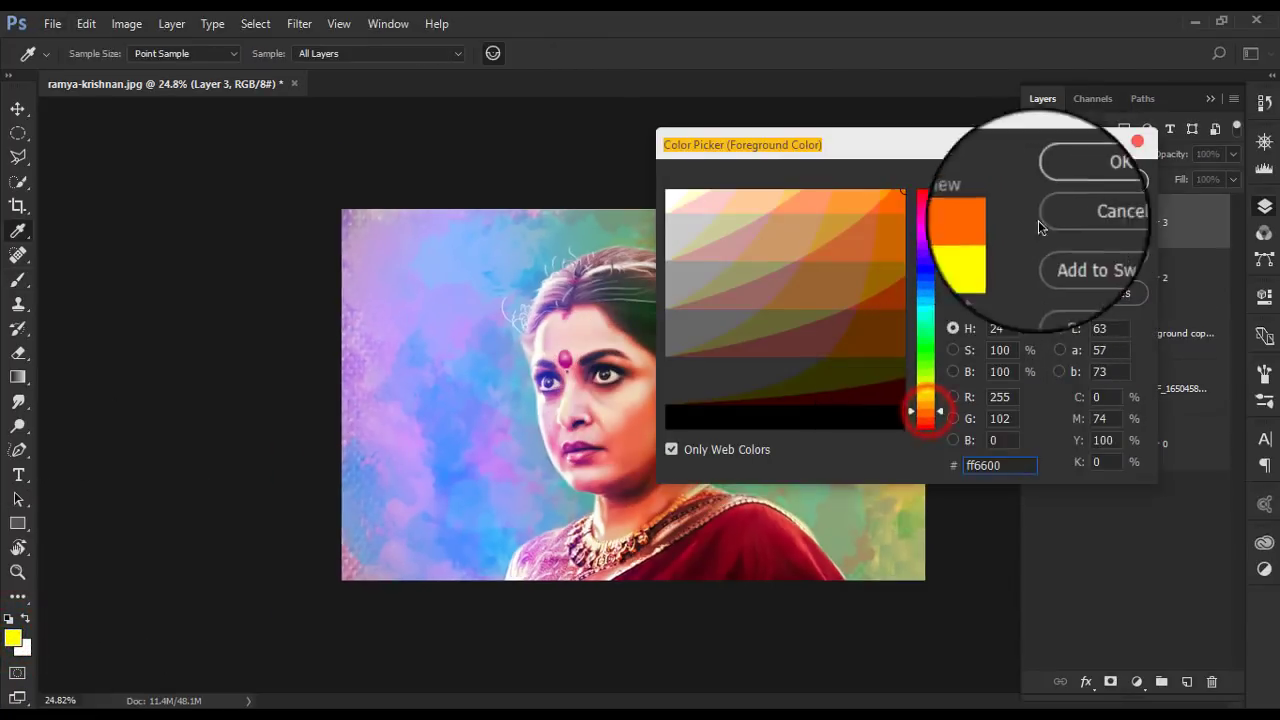
pyautogui.click(1070, 178)
pyautogui.click(1078, 156)
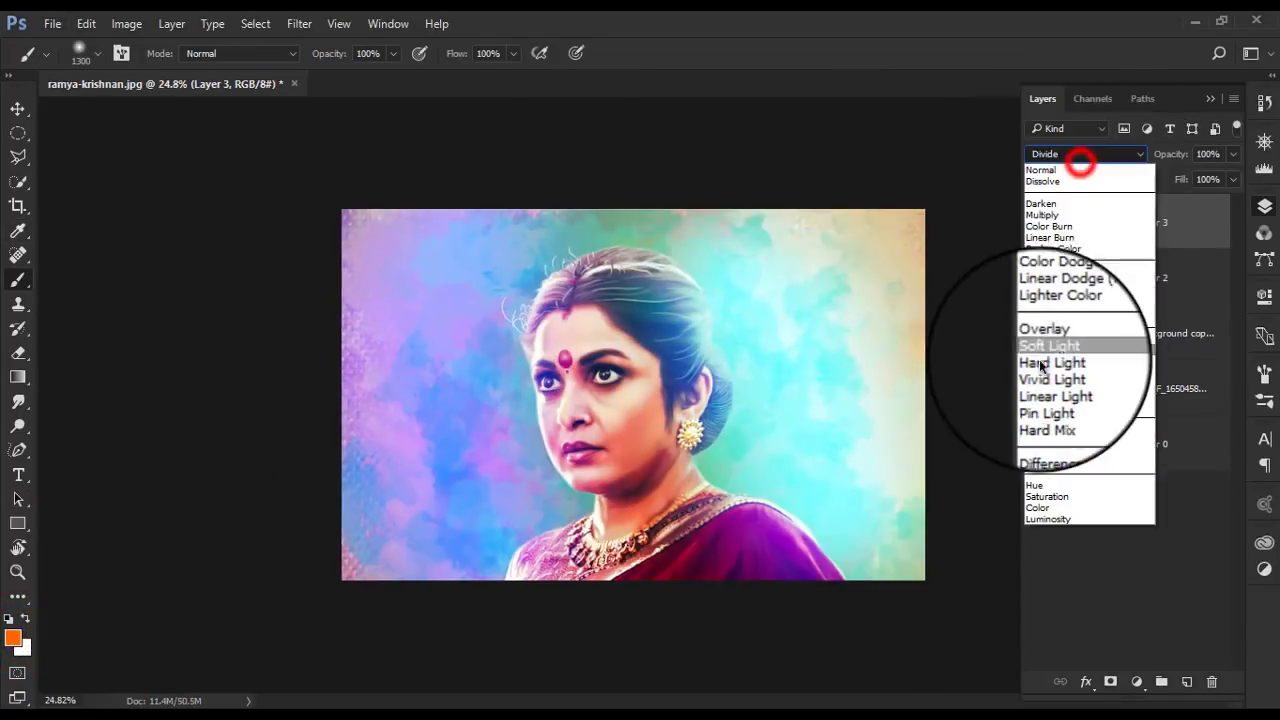
pyautogui.click(1038, 350)
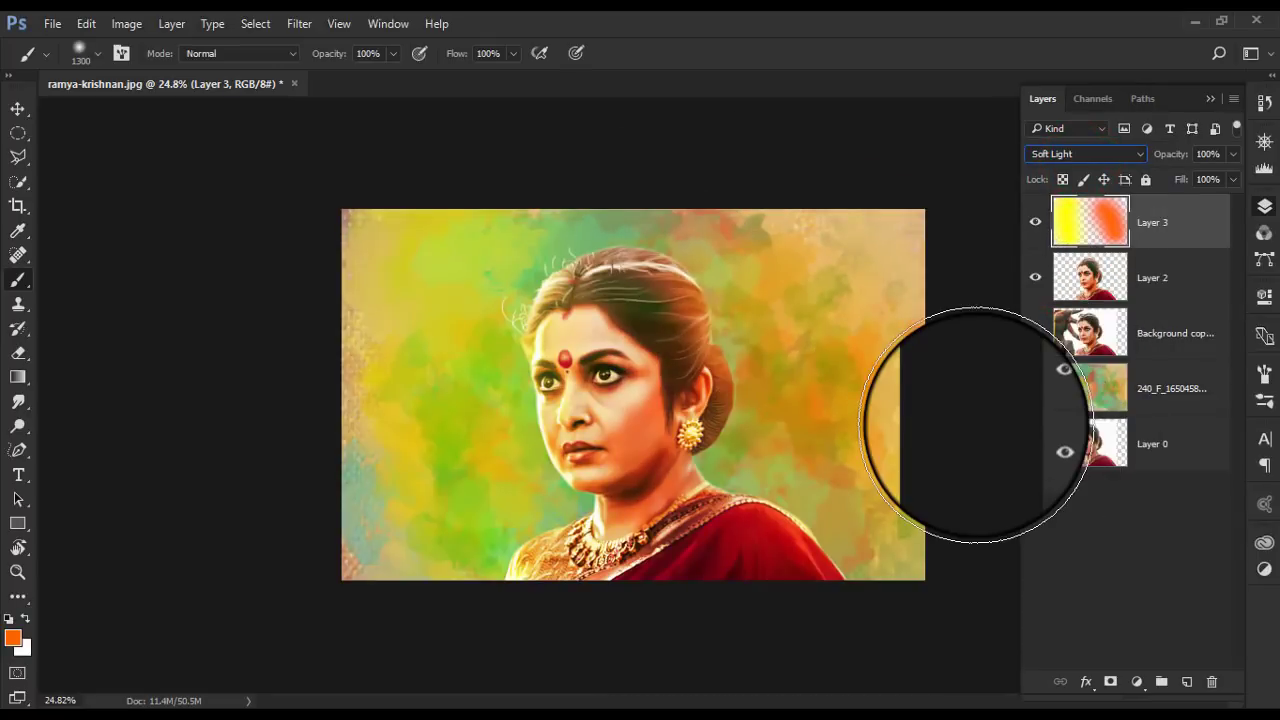
pyautogui.moveTo(818, 495); pyautogui.dragTo(768, 335)
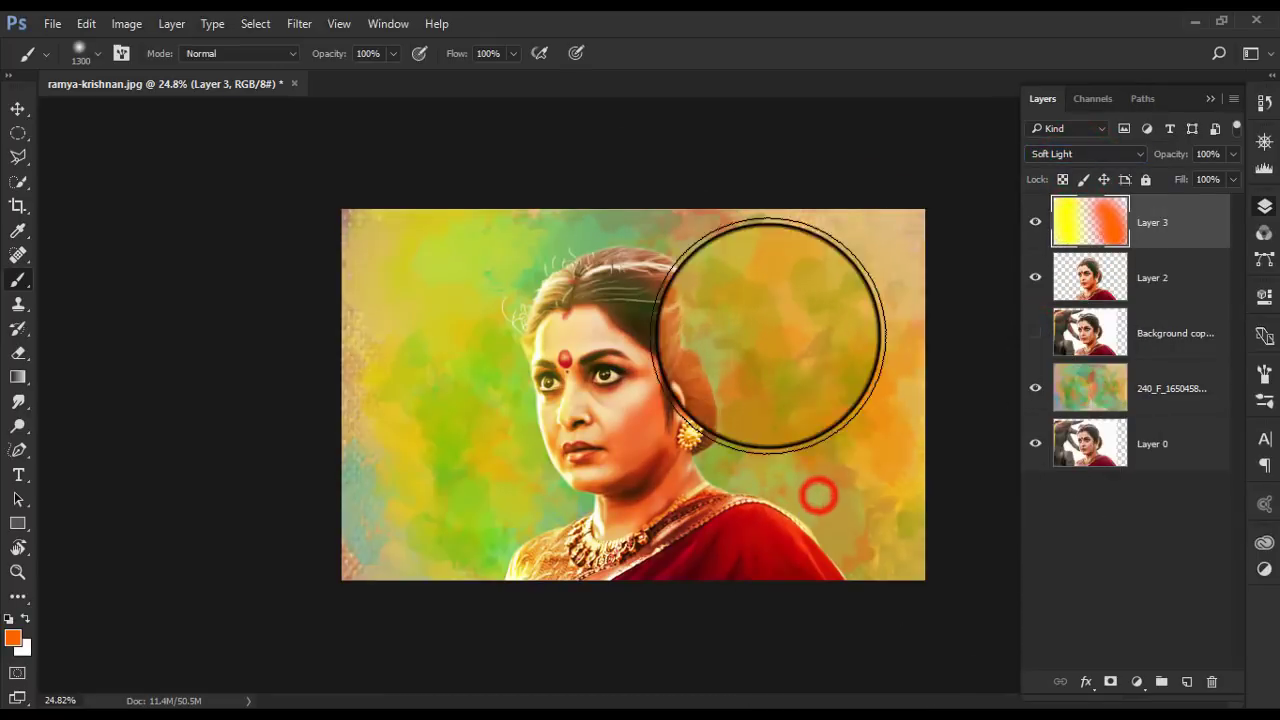
# - Pick cyan, then change the painting colour to green and return to the brush
pyautogui.click(12, 638)
pyautogui.click(925, 328)
pyautogui.click(1049, 177)
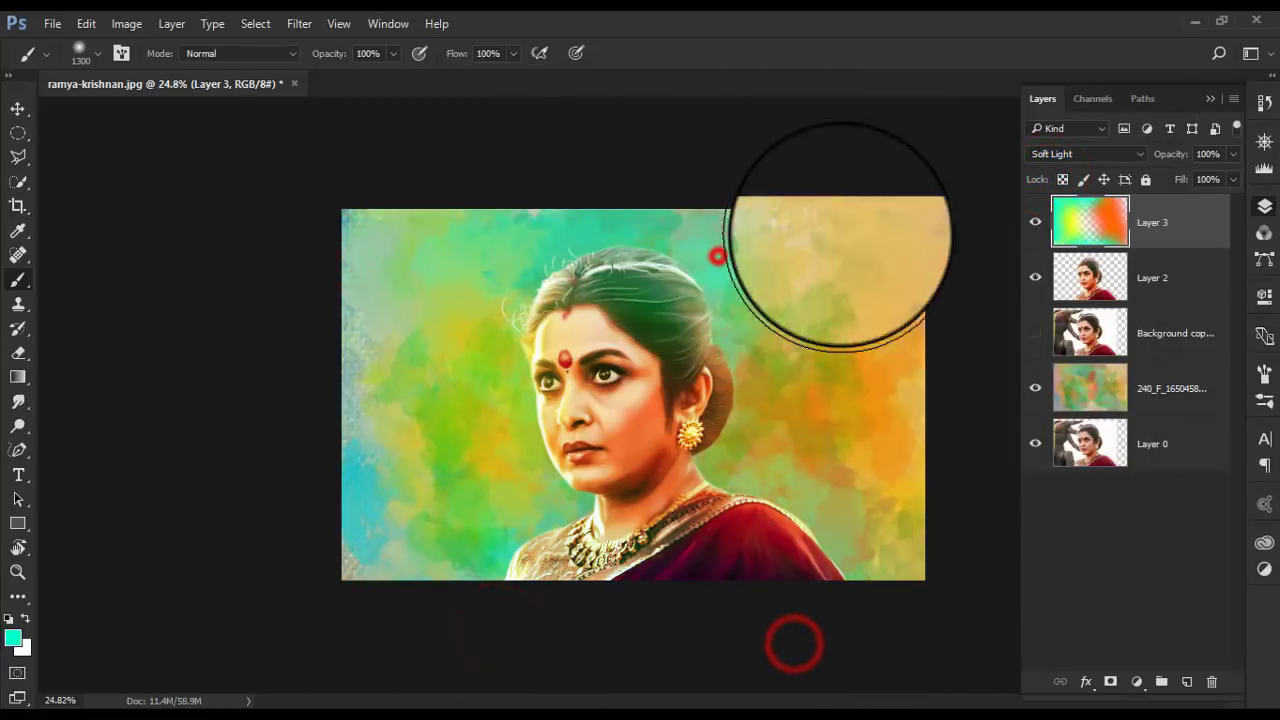
pyautogui.click(13, 637)
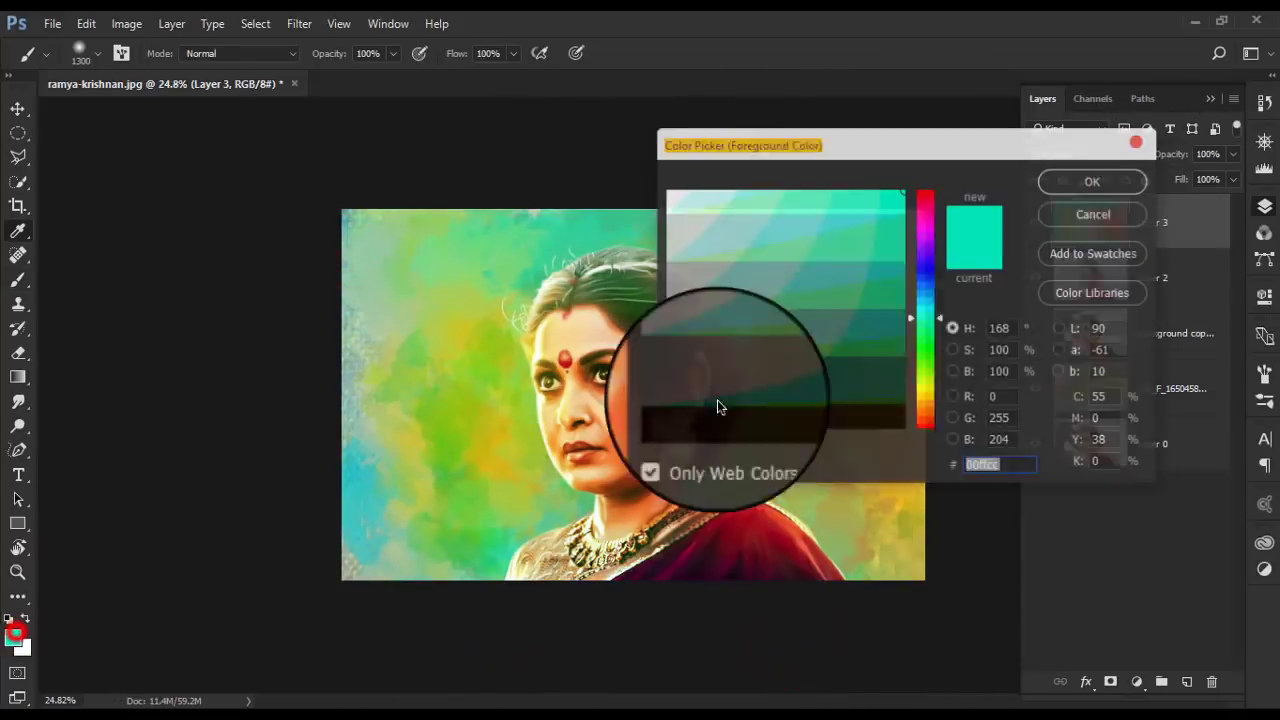
pyautogui.click(927, 406)
pyautogui.moveTo(927, 406); pyautogui.dragTo(925, 364)
pyautogui.click(1093, 181)
pyautogui.press('b')
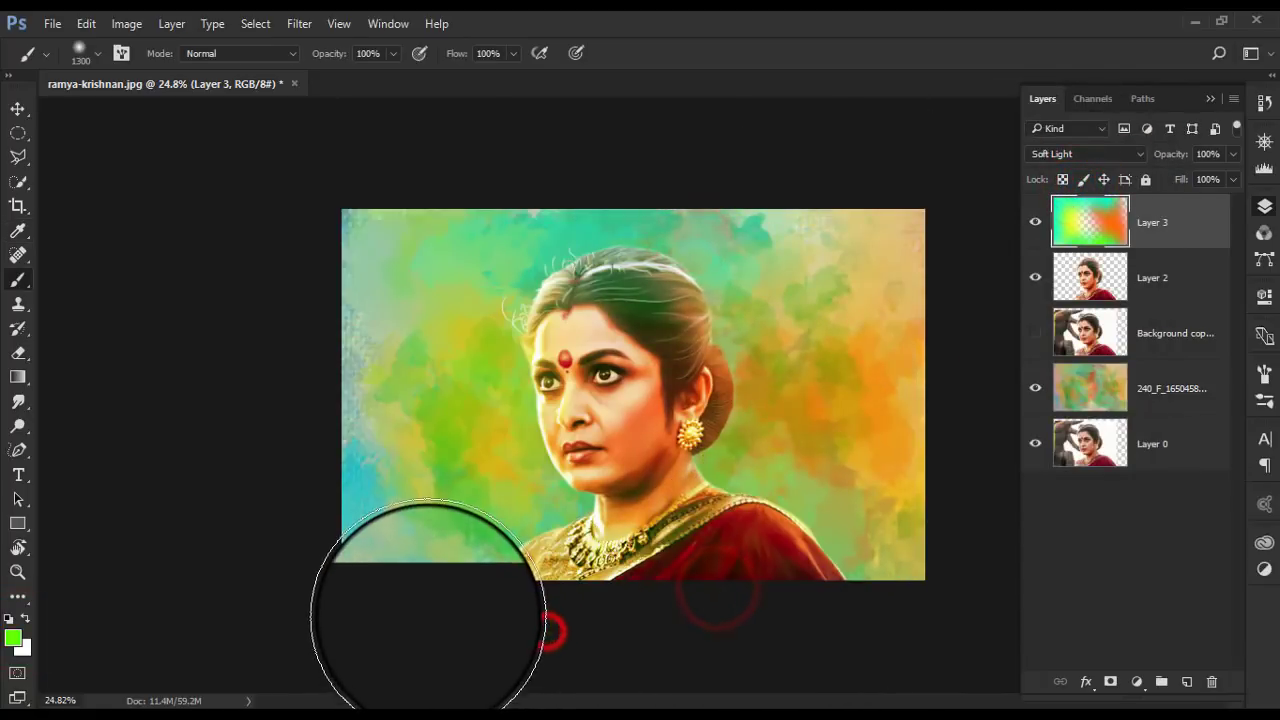
# - Clip Layer 3's colour wash to the portrait layer below it
pyautogui.keyDown('alt'); pyautogui.scroll(3, 400, 543); pyautogui.keyUp('alt')
pyautogui.click(1190, 240)
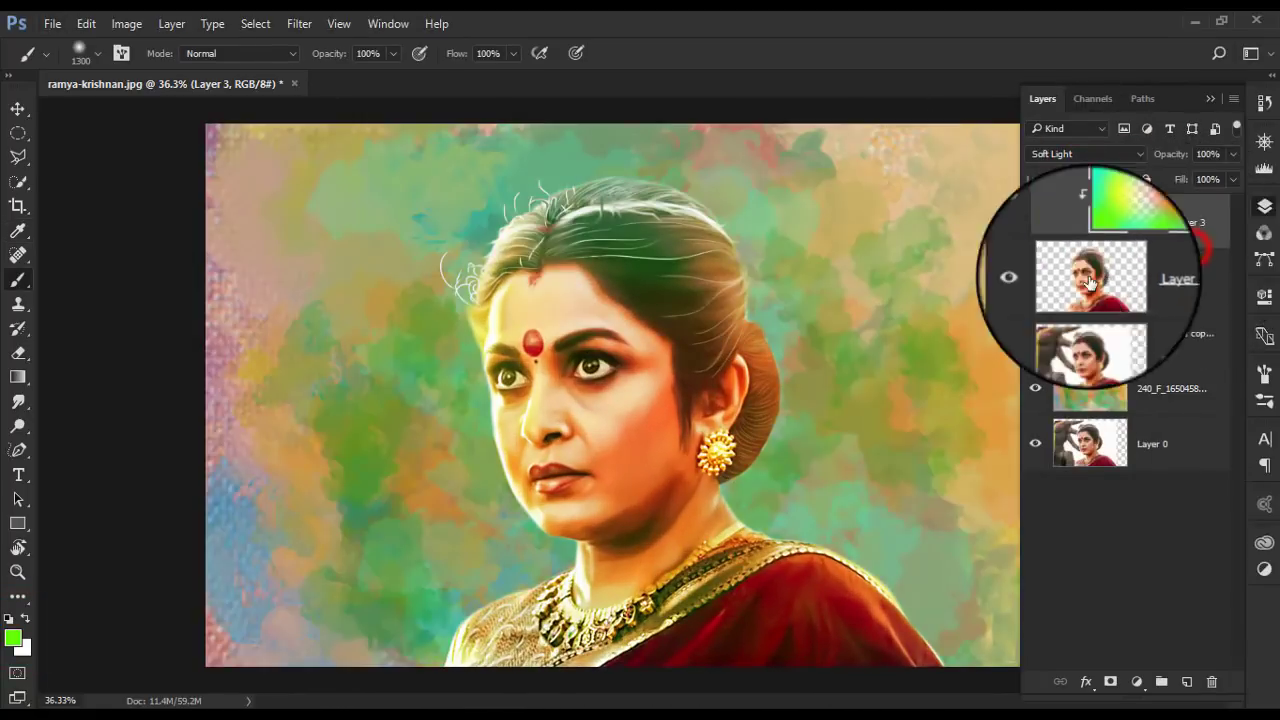
pyautogui.keyDown('alt'); pyautogui.scroll(1, 943, 234); pyautogui.keyUp('alt')
pyautogui.click(1035, 277)
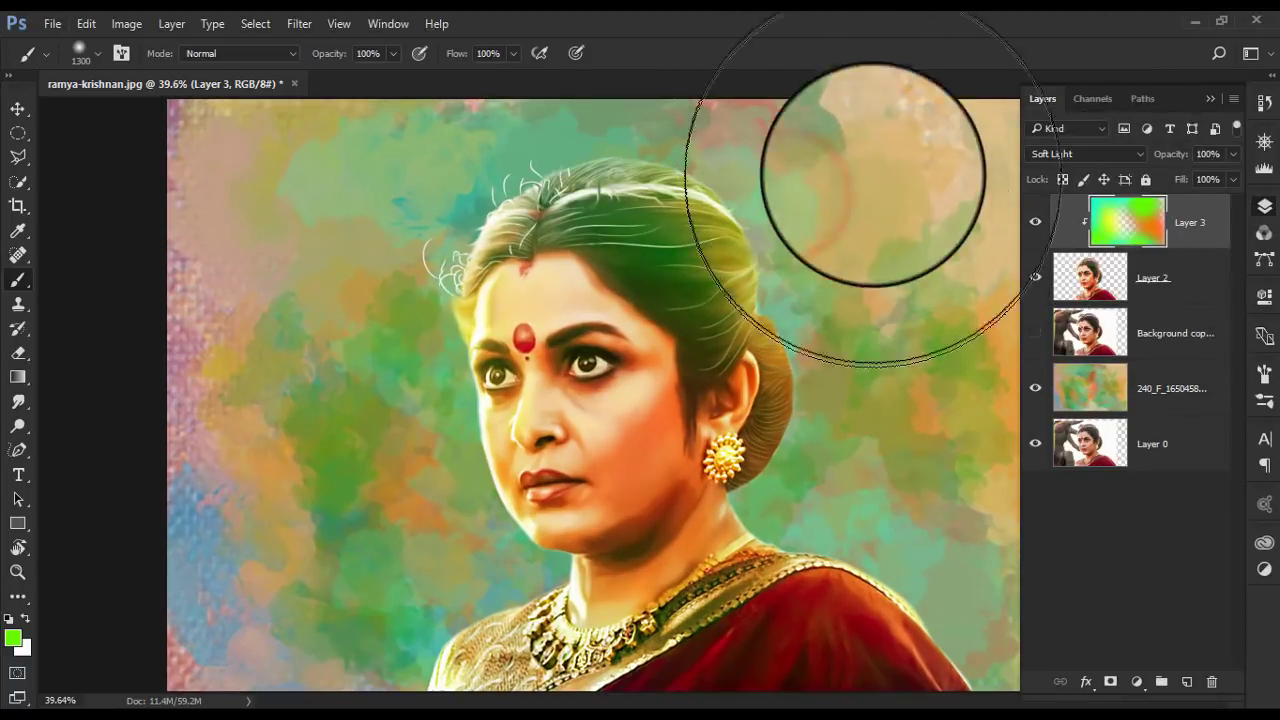
# - Dab dark orange paint over the portrait and around the hair
pyautogui.click(13, 640)
pyautogui.click(923, 415)
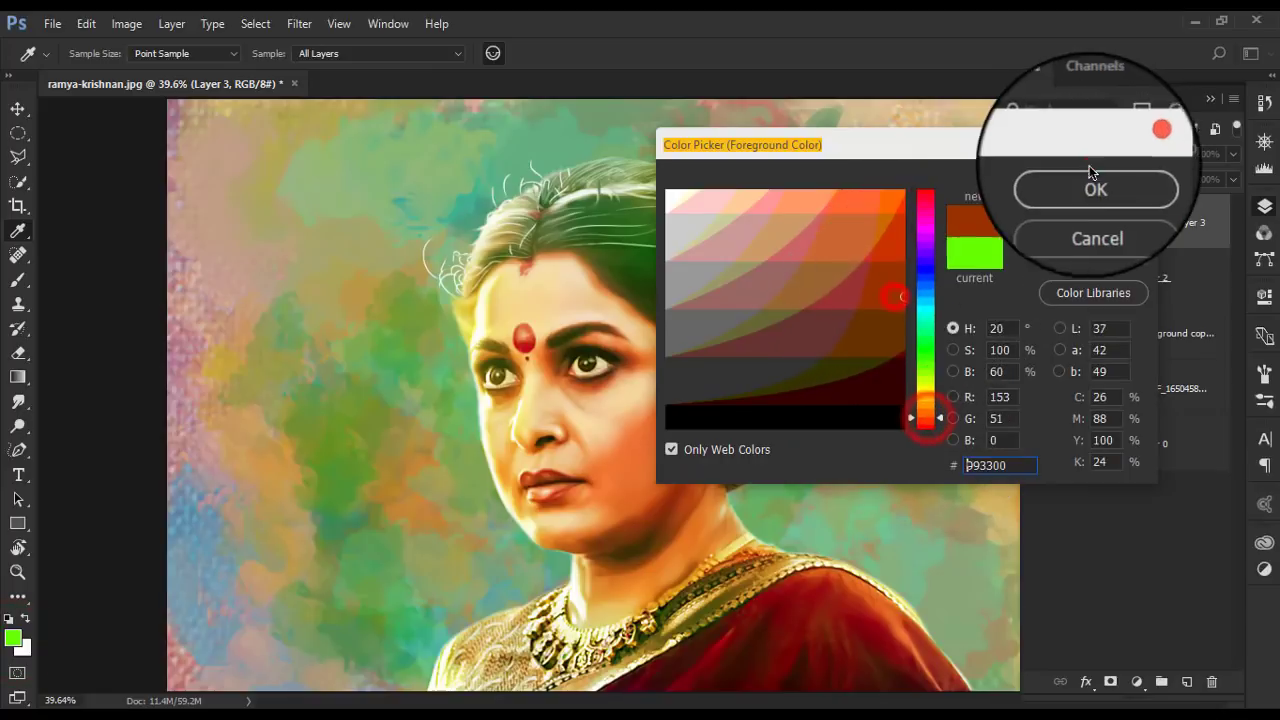
pyautogui.click(1094, 177)
pyautogui.click(494, 160)
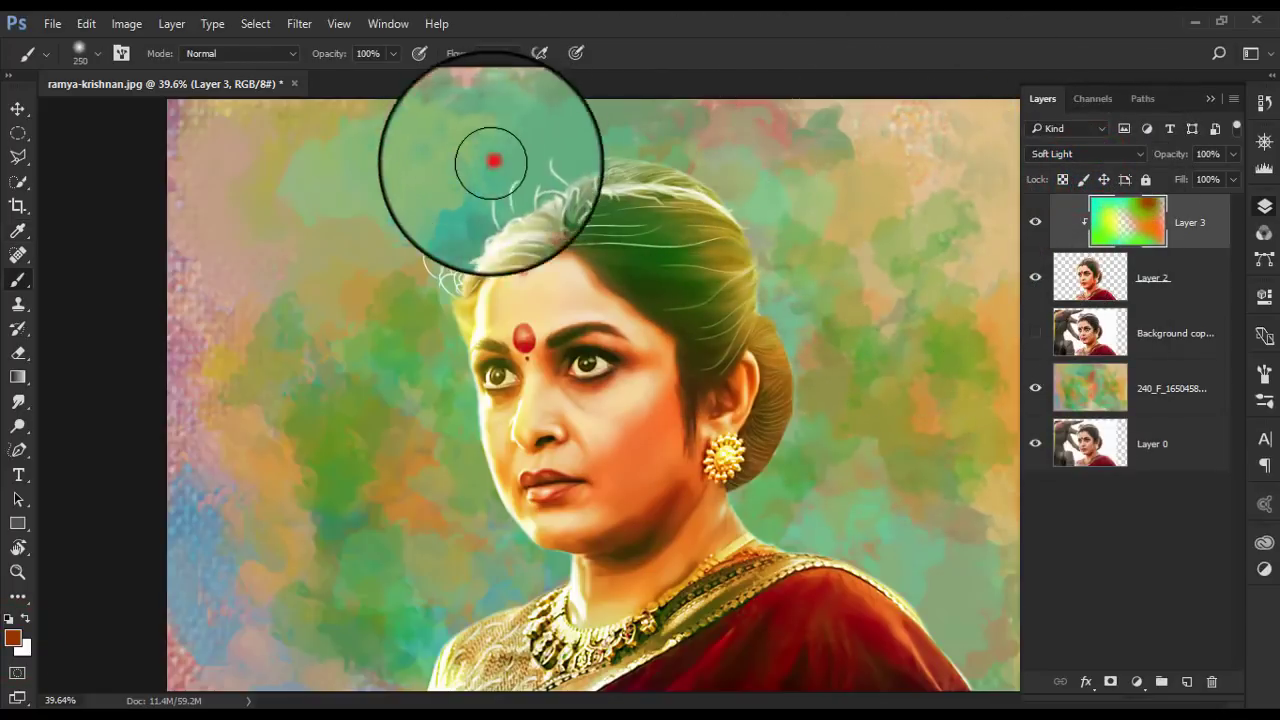
pyautogui.click(424, 414)
pyautogui.click(790, 465)
pyautogui.click(750, 510)
pyautogui.click(897, 592)
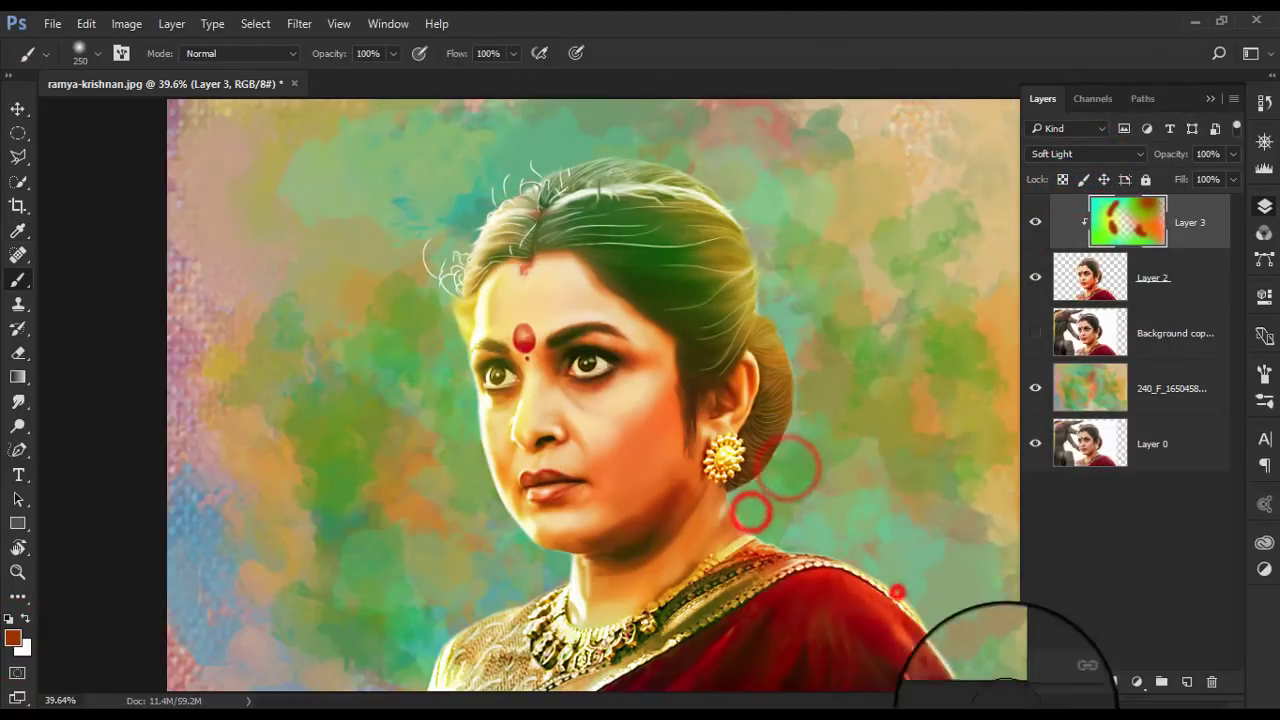
pyautogui.click(787, 290)
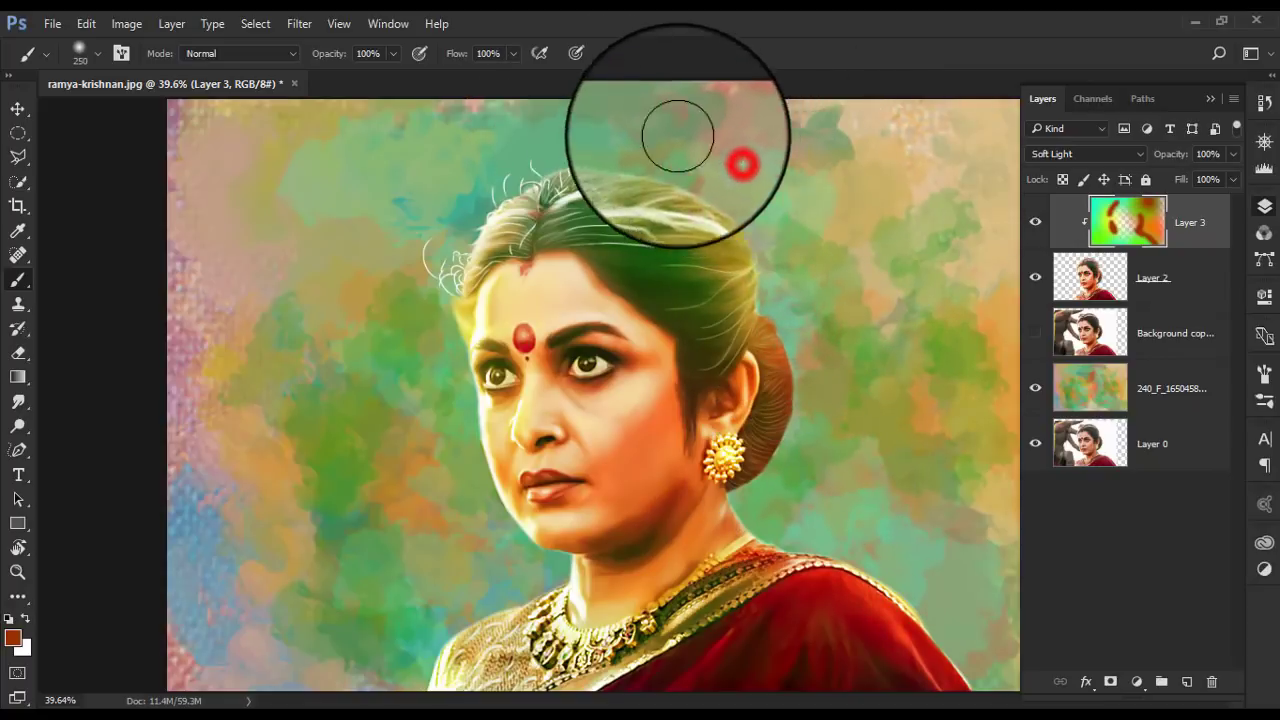
pyautogui.click(800, 270)
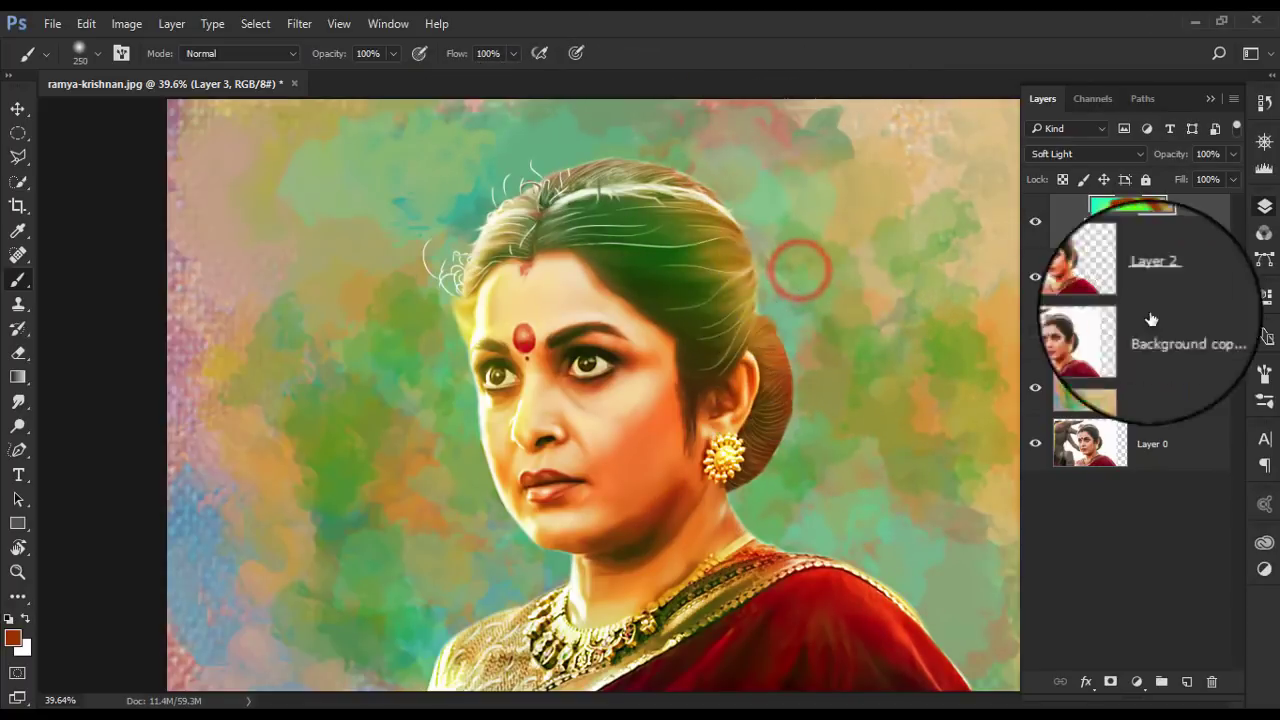
pyautogui.click(776, 270)
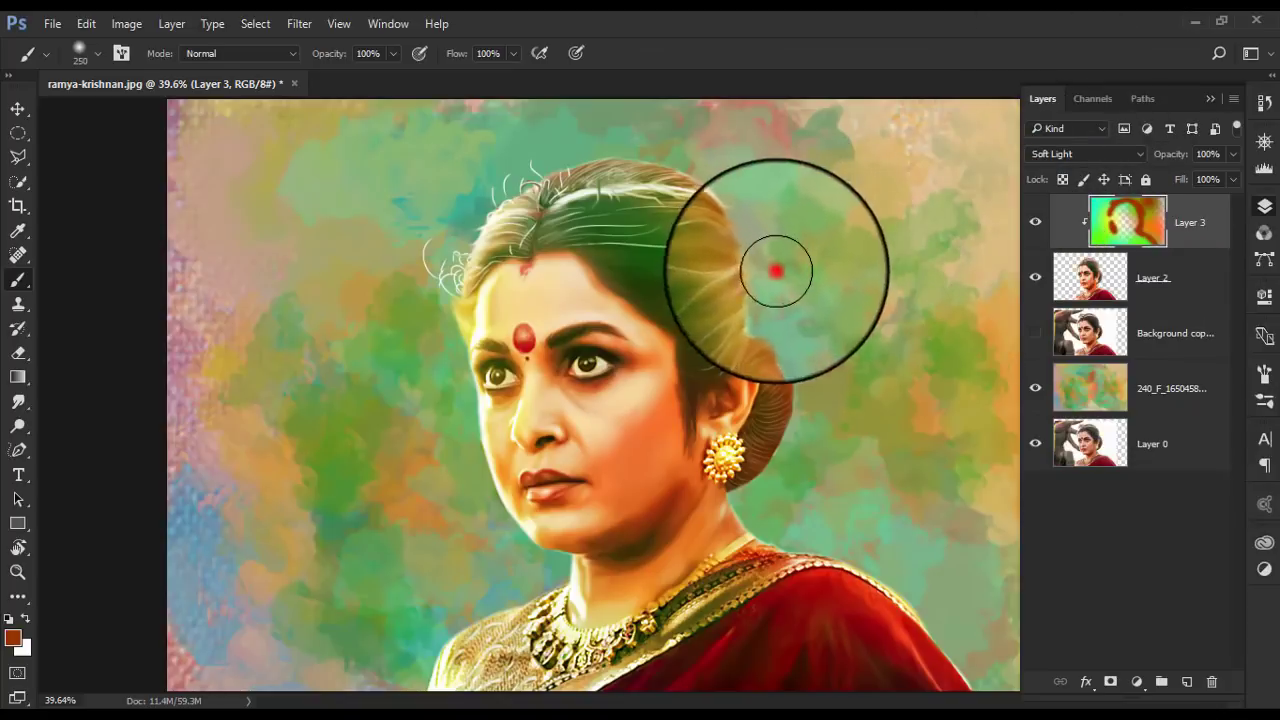
# - Set the painting colour to blue and switch to the Move tool
pyautogui.click(13, 645)
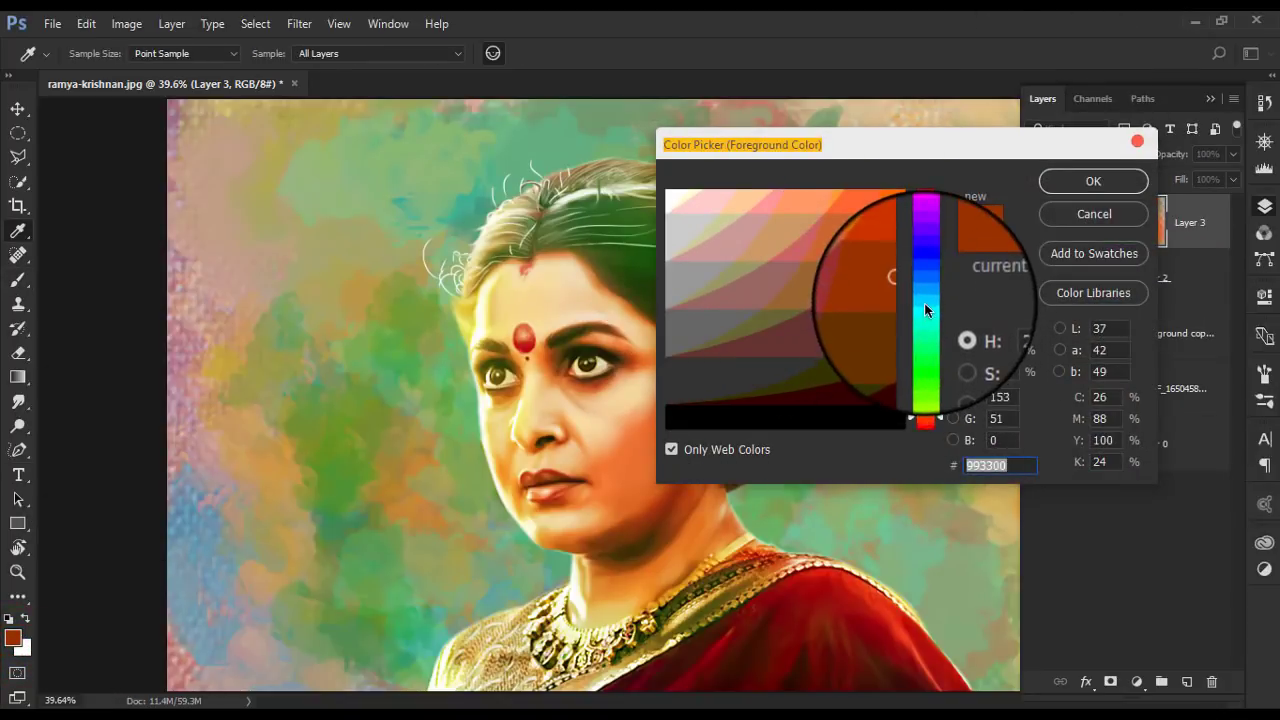
pyautogui.click(924, 303)
pyautogui.click(1093, 181)
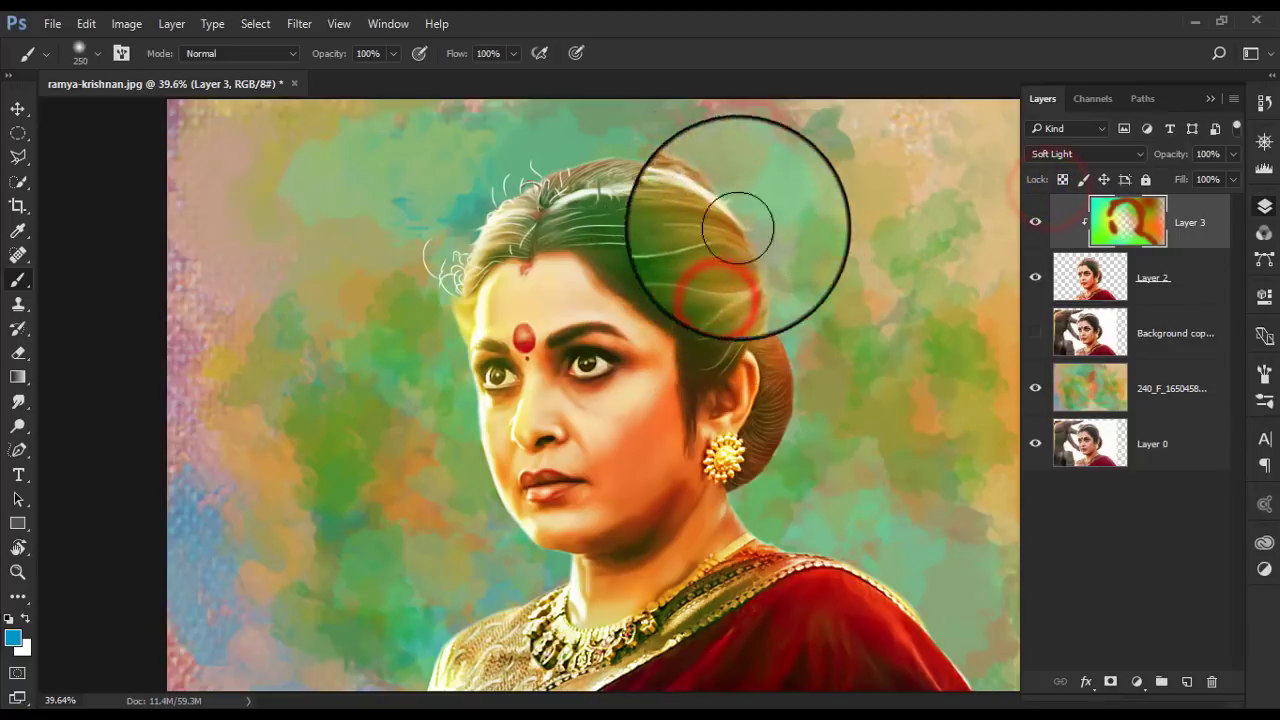
pyautogui.press('v')
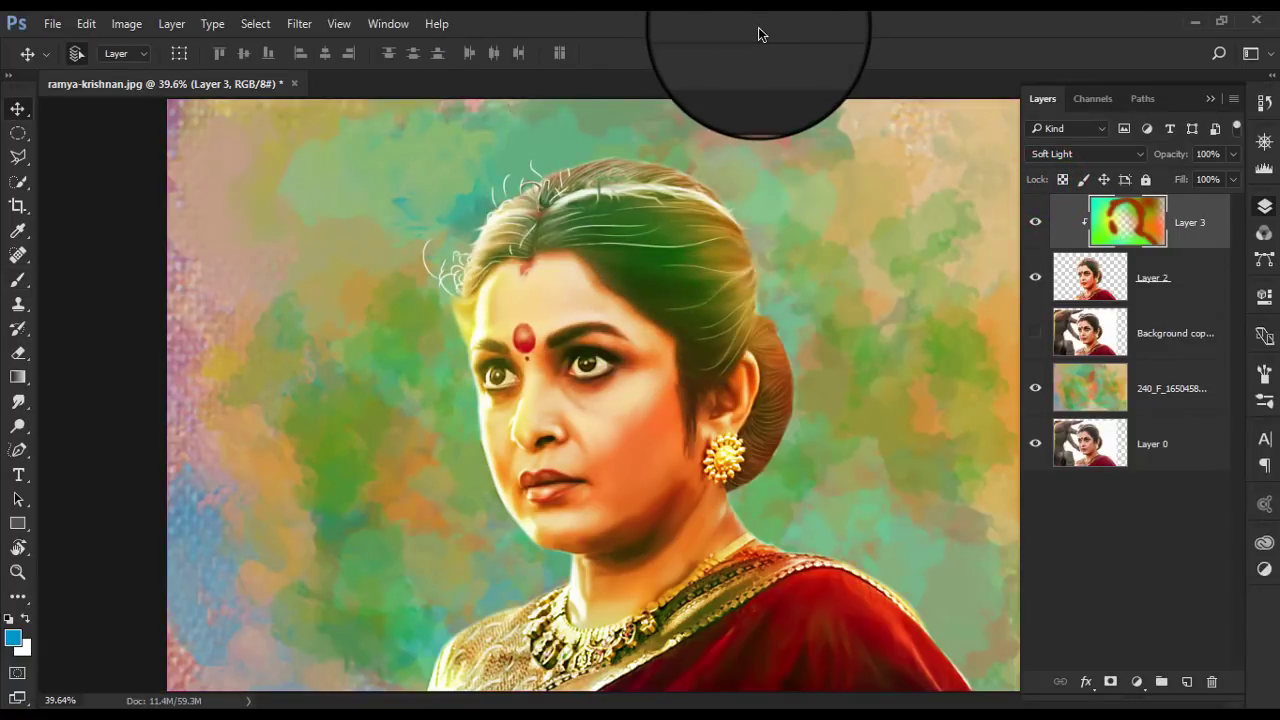
# - Smudge the 240_F watercolour layer's paint along the top, top-left and top-right edges
pyautogui.click(1162, 390)
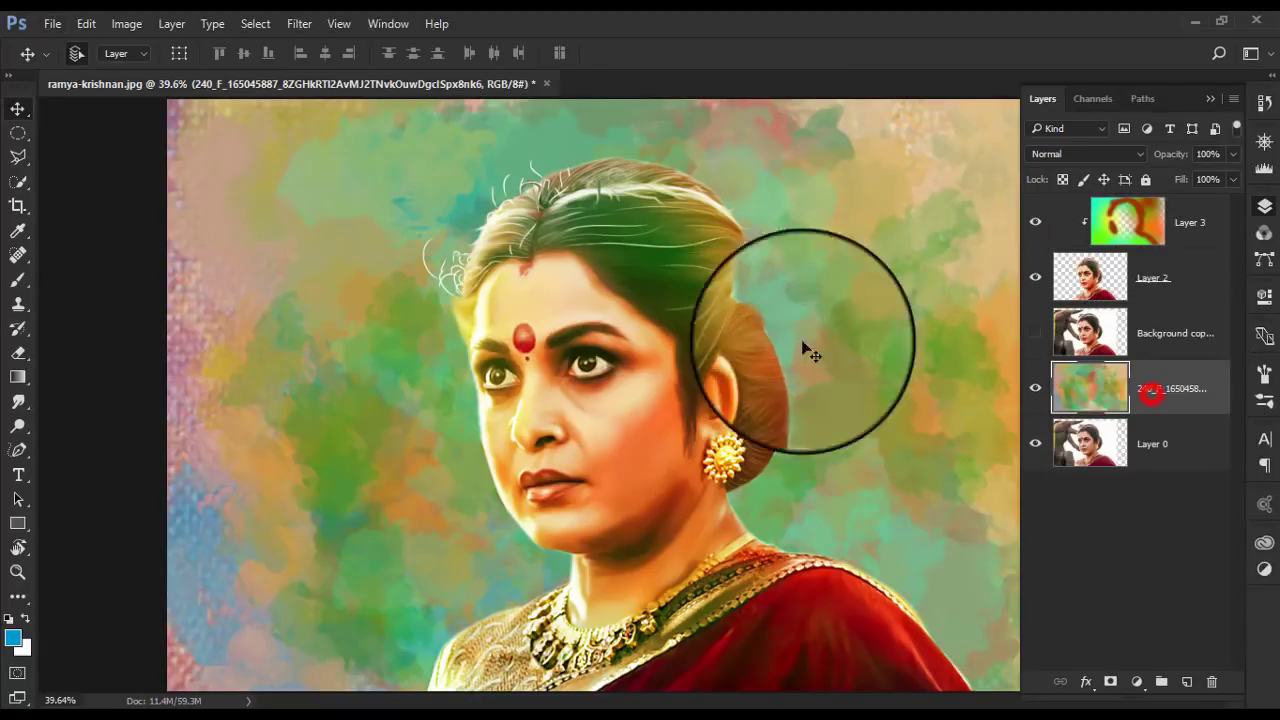
pyautogui.press('r')
pyautogui.moveTo(895, 133)
pyautogui.mouseDown()
pyautogui.moveTo(330, 128)
pyautogui.moveTo(215, 230)
pyautogui.mouseUp()
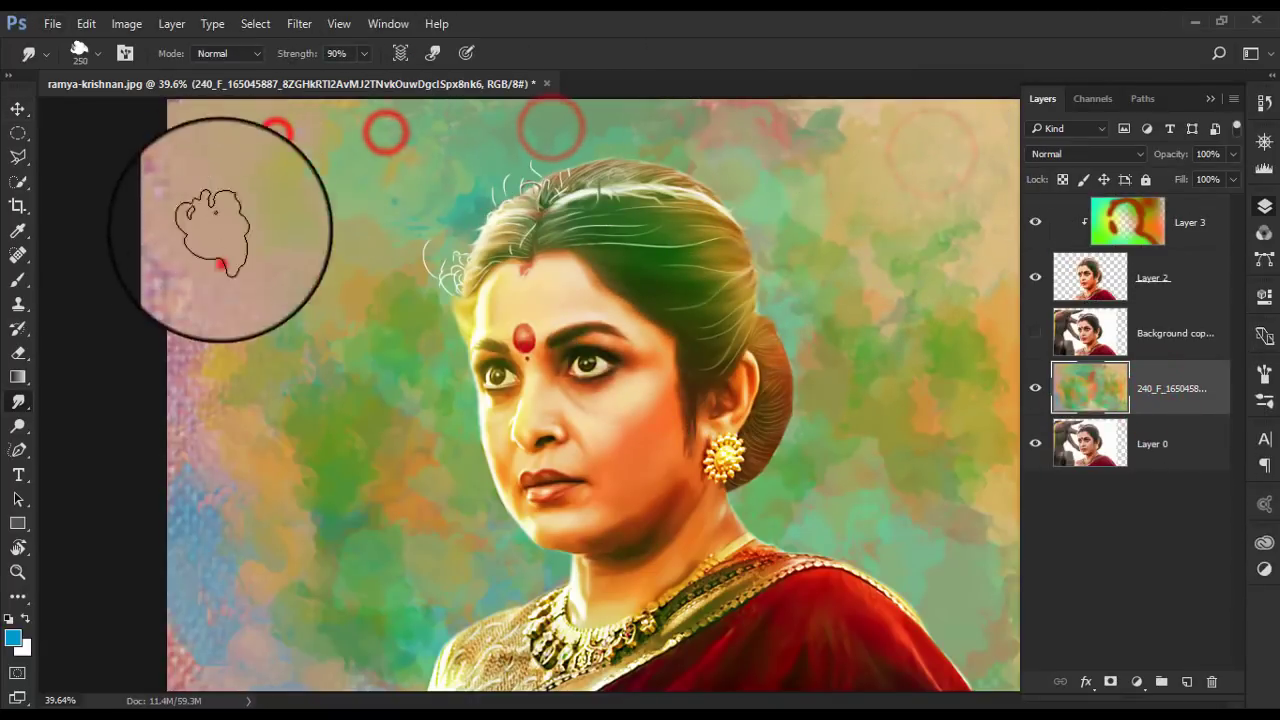
pyautogui.moveTo(200, 395)
pyautogui.mouseDown()
pyautogui.moveTo(200, 166)
pyautogui.moveTo(237, 478)
pyautogui.mouseUp()
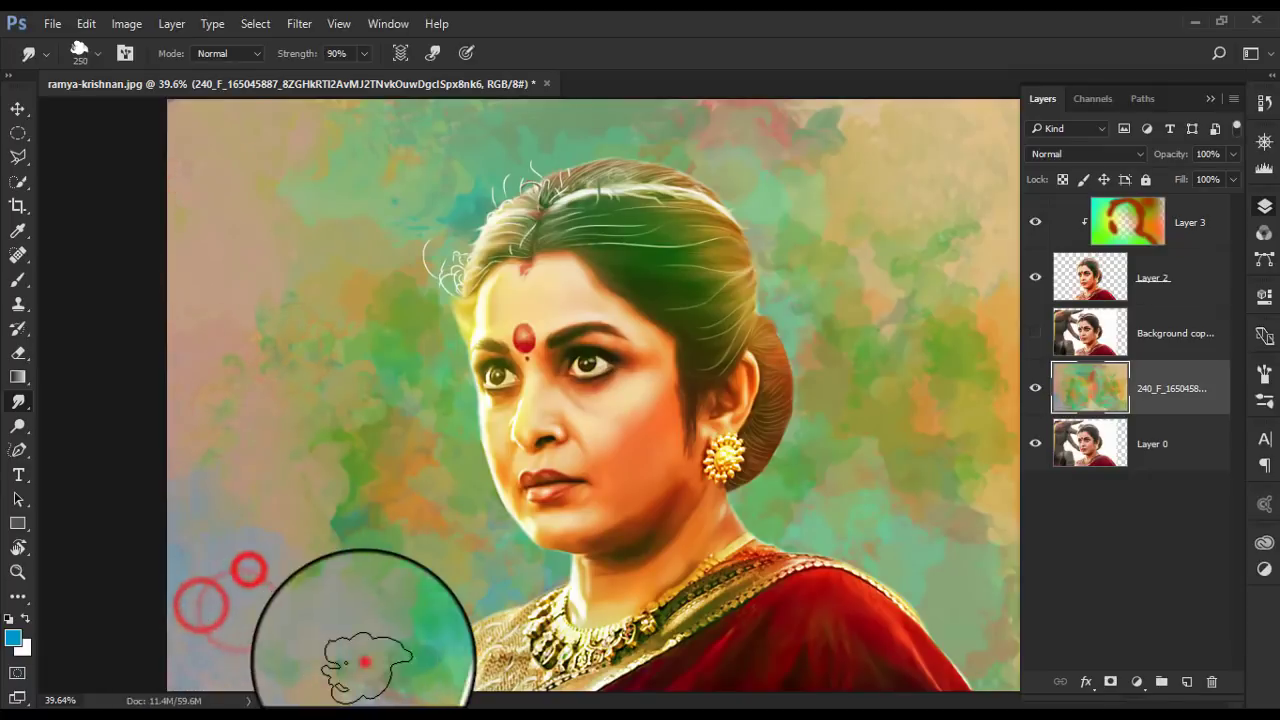
pyautogui.hotkey('ctrl', '-')
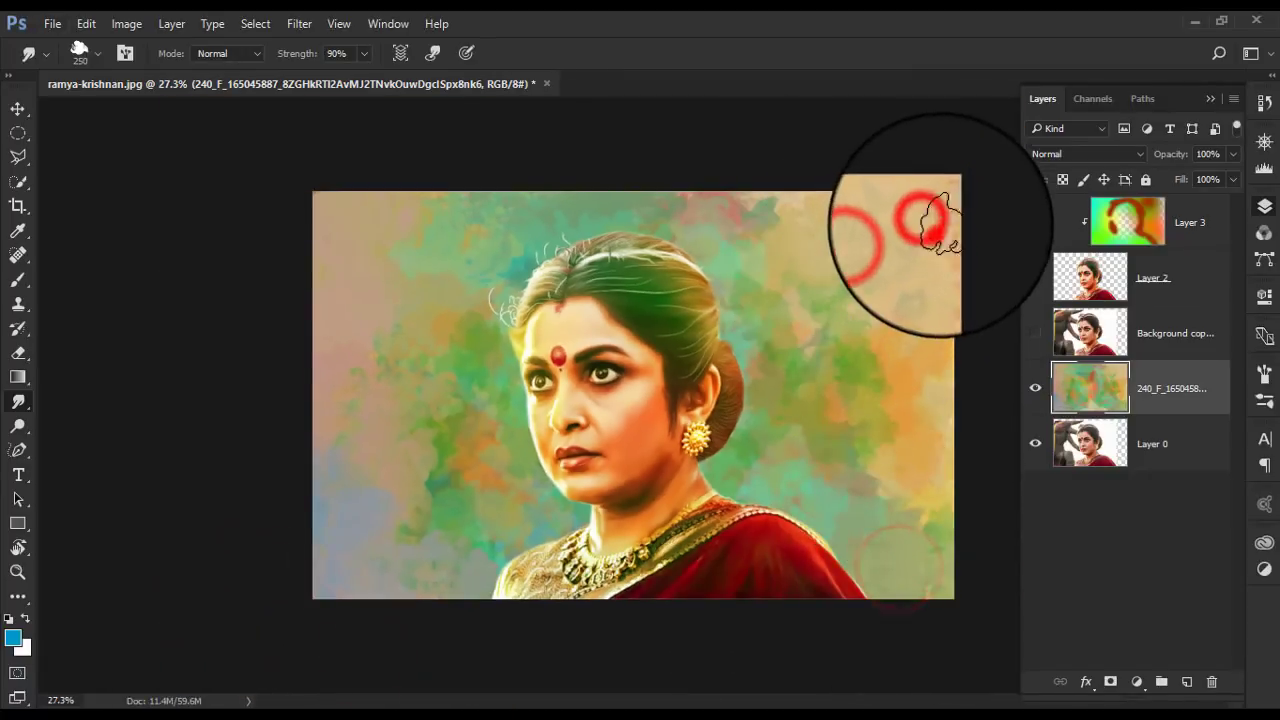
pyautogui.moveTo(690, 225); pyautogui.dragTo(745, 215)
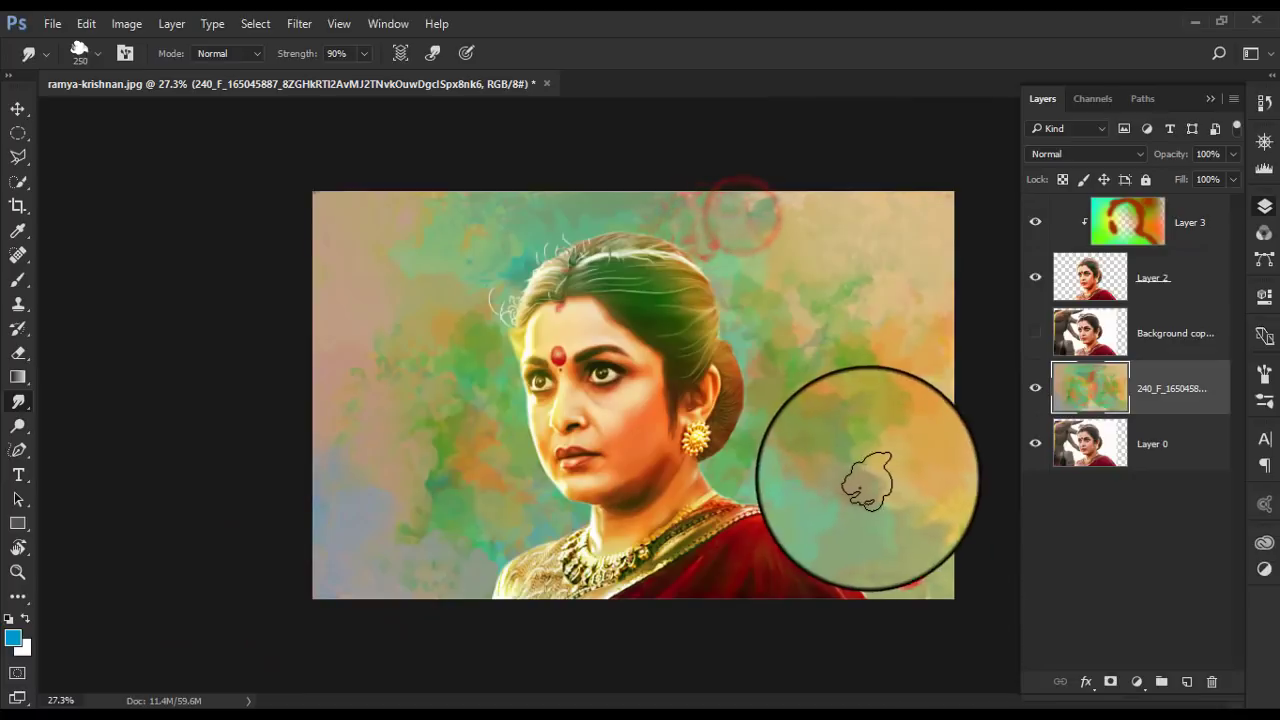
pyautogui.hotkey('ctrl', '+')
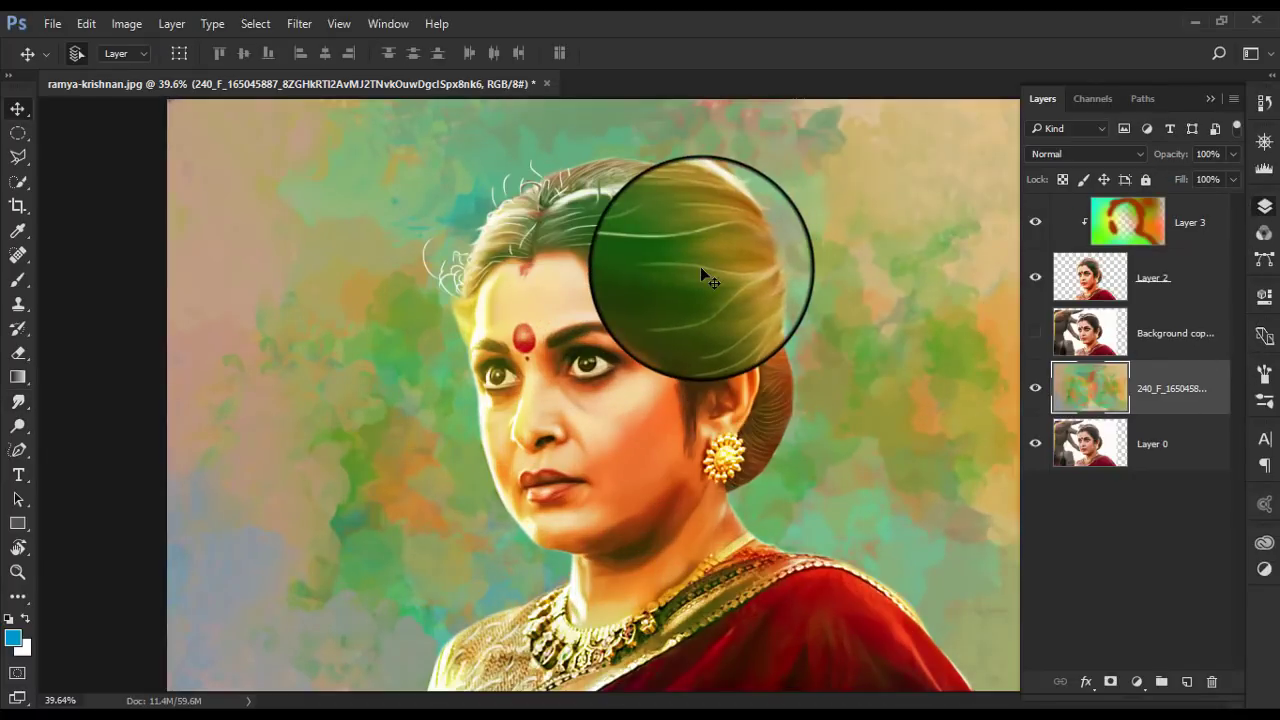
pyautogui.hotkey('ctrl', '-')
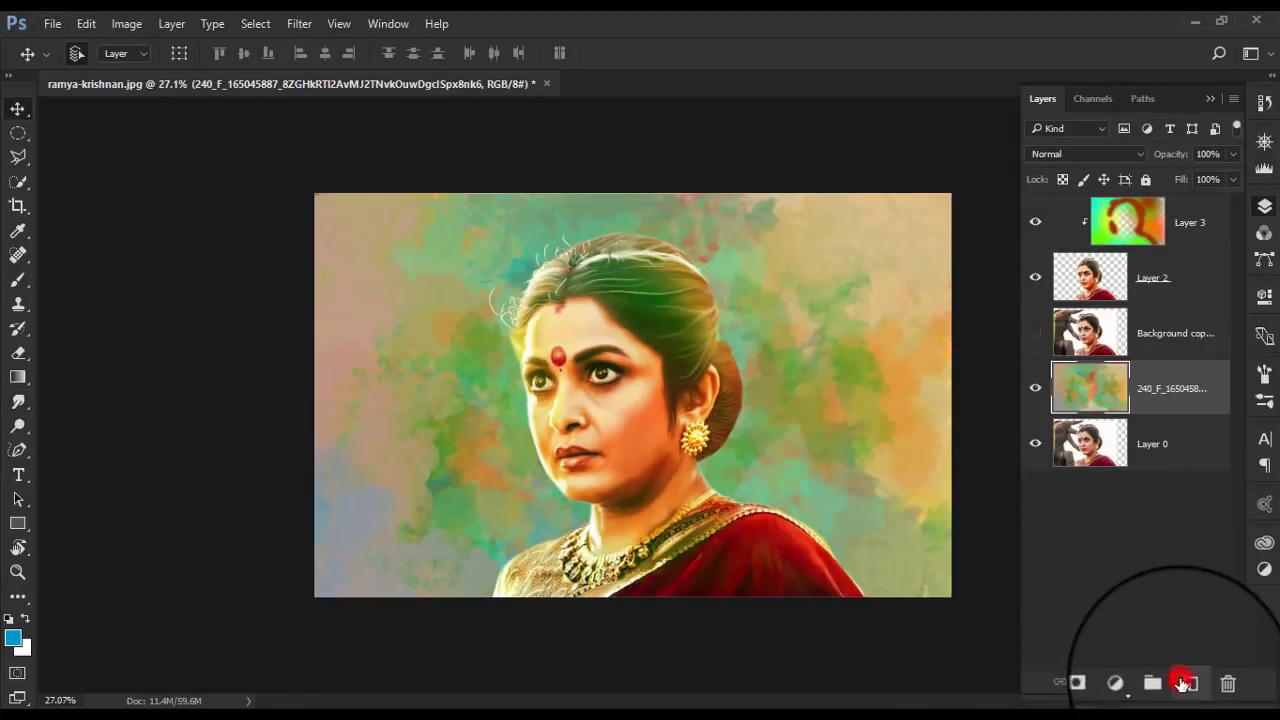
# - Add Layer 4 above the watercolour layer and brush cyan down the left side
pyautogui.moveTo(1193, 397); pyautogui.dragTo(1193, 390)
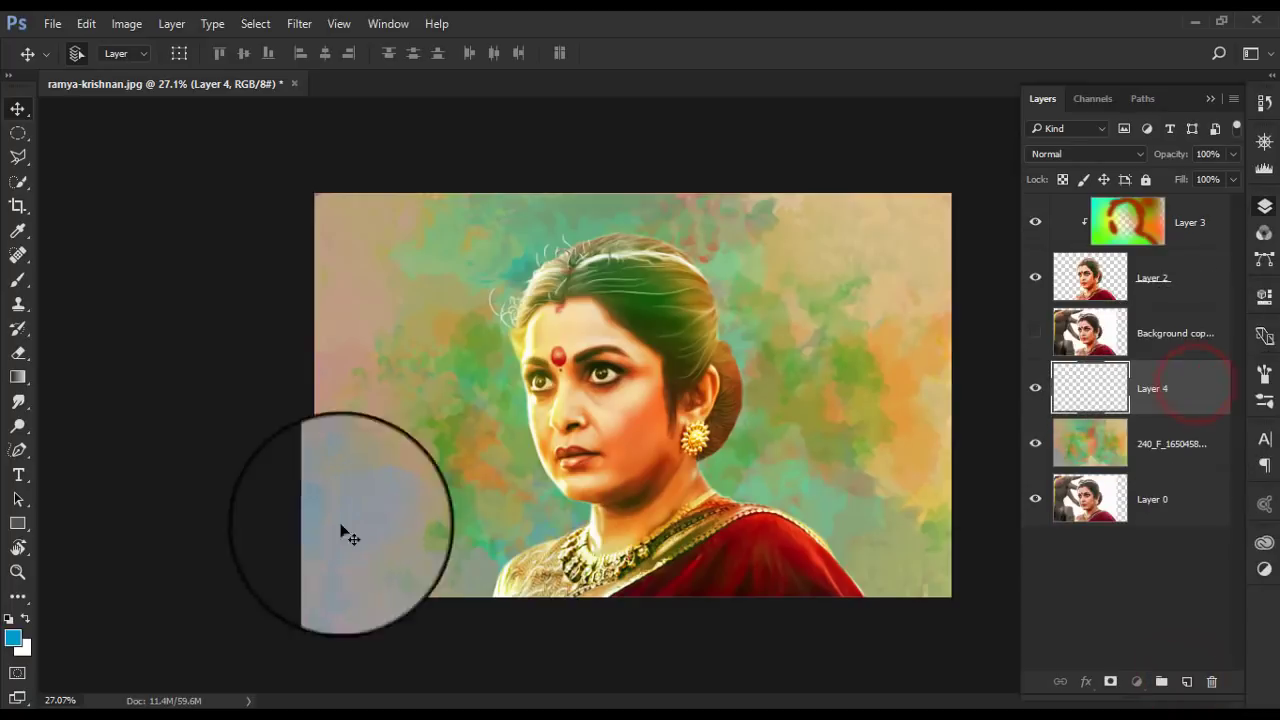
pyautogui.click(15, 645)
pyautogui.click(1082, 180)
pyautogui.press('b')
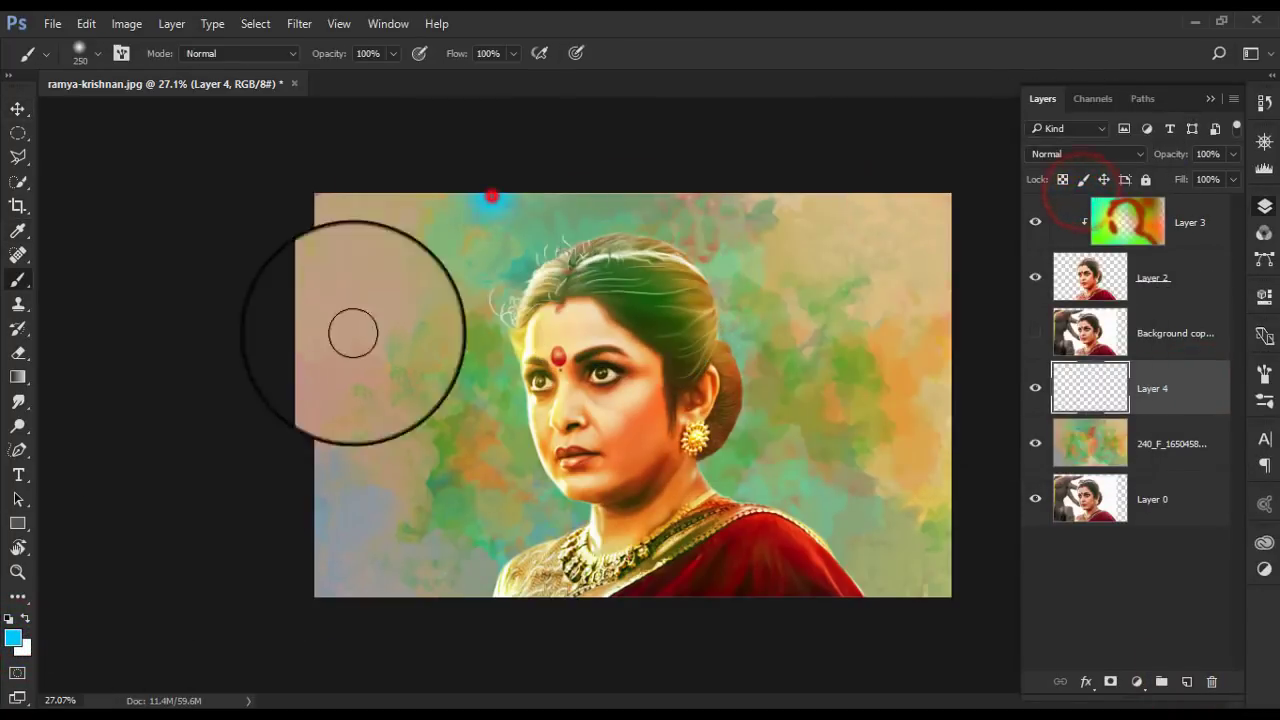
pyautogui.moveTo(491, 195); pyautogui.dragTo(485, 335)
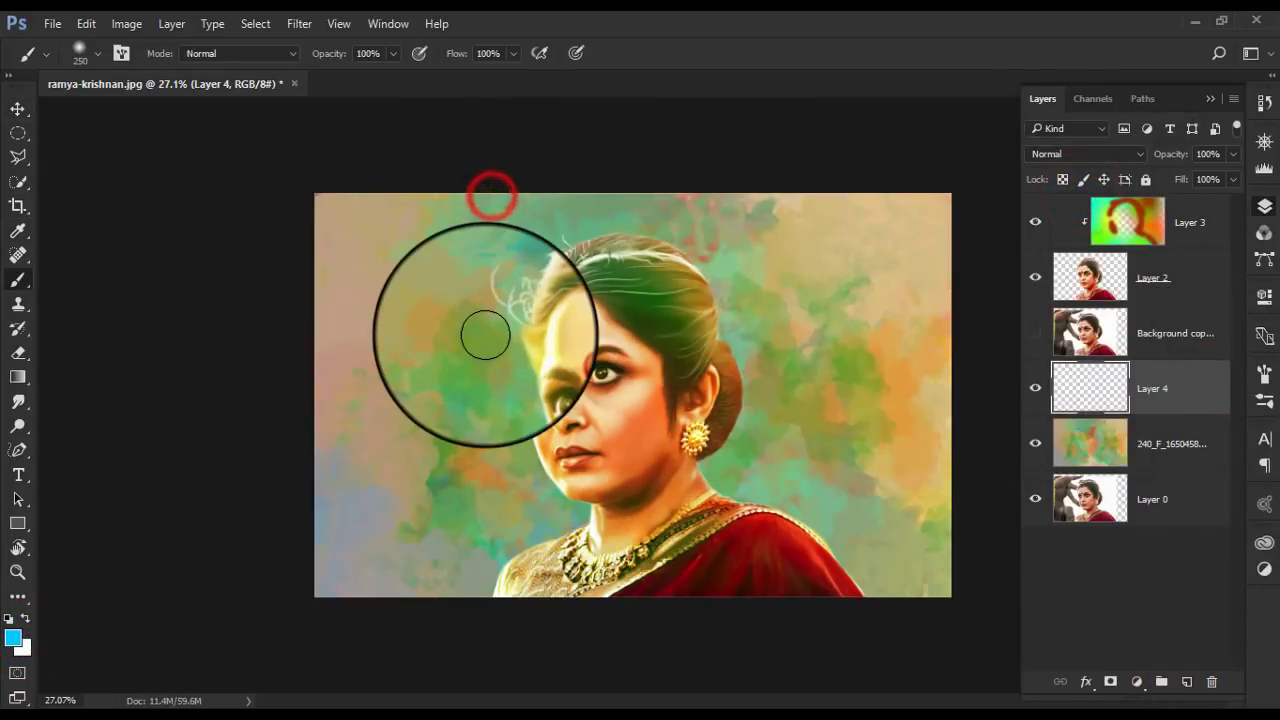
# - Change the painting colour from red-orange to yellow
pyautogui.click(12, 640)
pyautogui.click(925, 320)
pyautogui.click(924, 388)
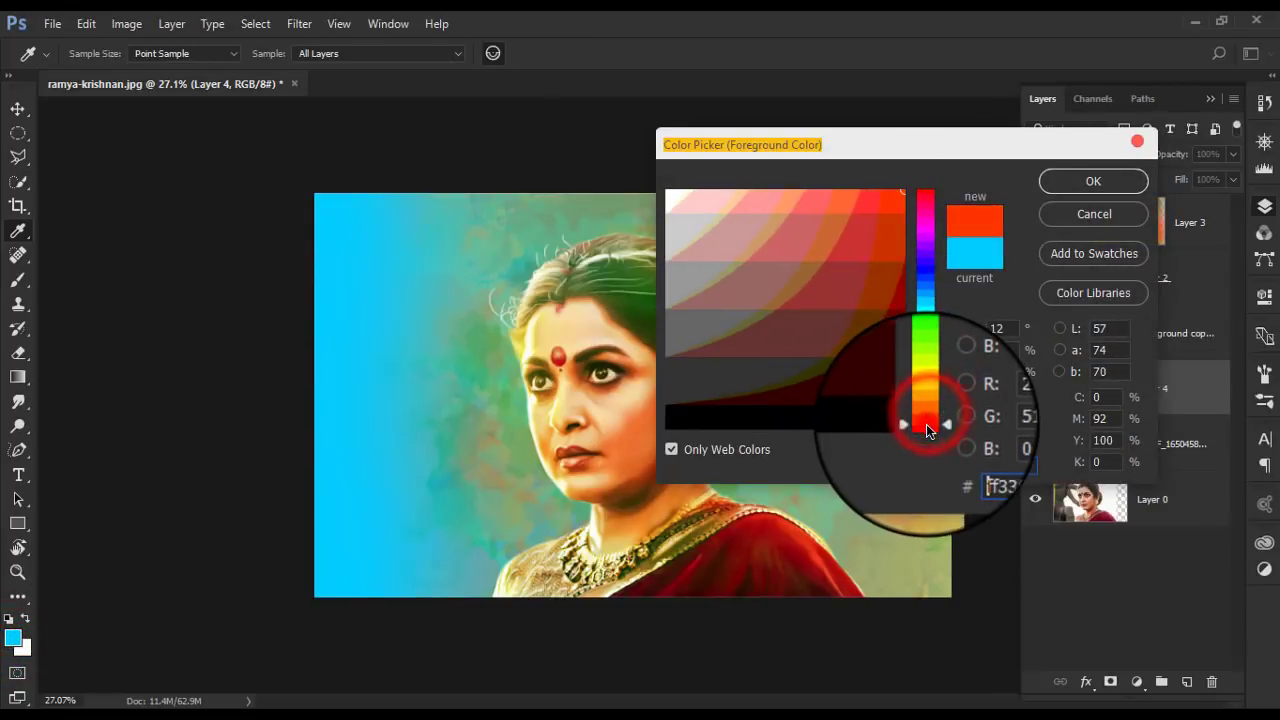
pyautogui.moveTo(926, 424); pyautogui.dragTo(930, 400)
pyautogui.click(1093, 181)
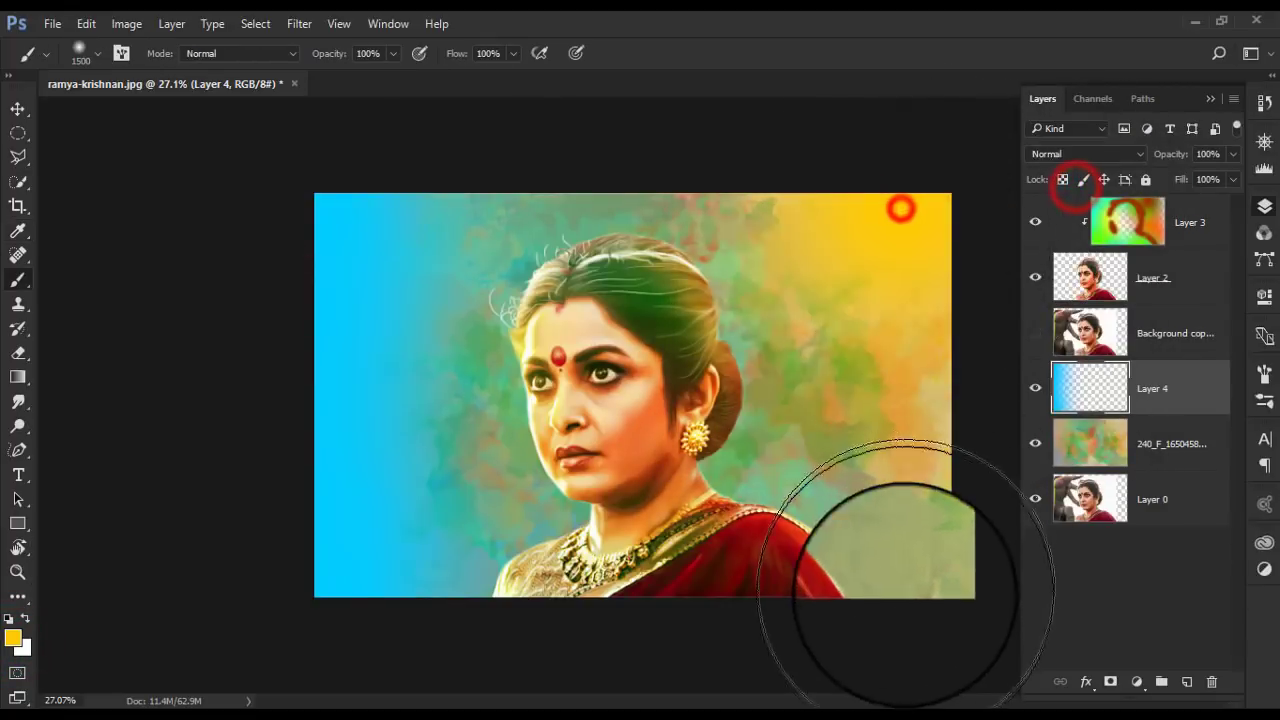
# - Preview Soft Light, Pin Light and Hue, then set Layer 4 to Color blend mode
pyautogui.click(1085, 154)
pyautogui.click(1039, 350)
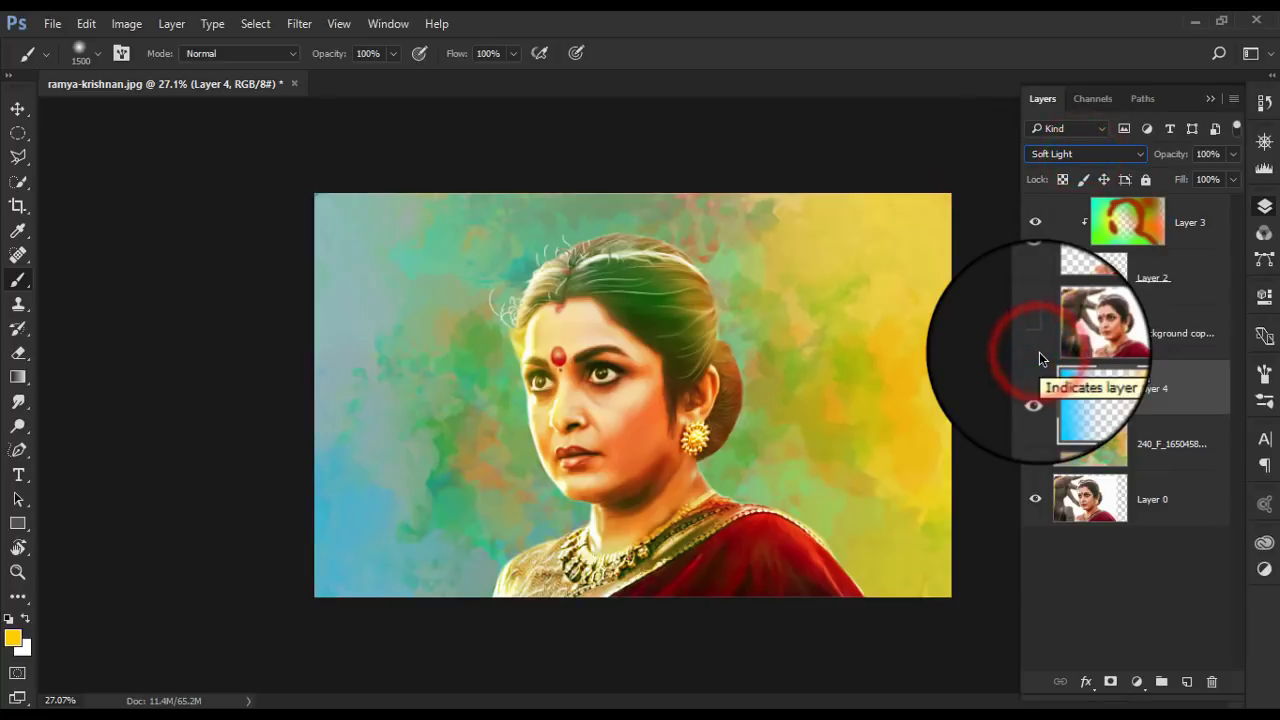
pyautogui.press('Up')
pyautogui.press('Down')
pyautogui.press('Down')
pyautogui.press('Down')
pyautogui.press('Down')
pyautogui.press('Down')
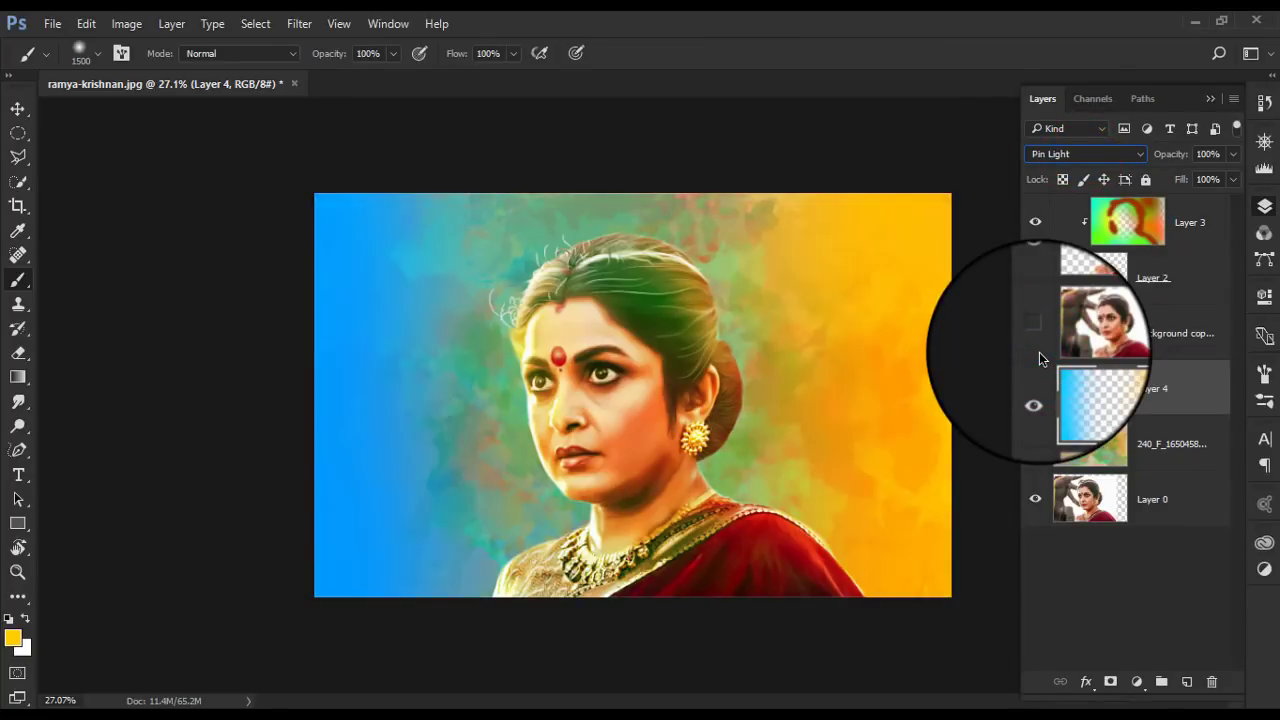
pyautogui.press('Down')
pyautogui.press('Down')
pyautogui.press('Down')
pyautogui.press('Down')
pyautogui.press('Down')
pyautogui.press('Down')
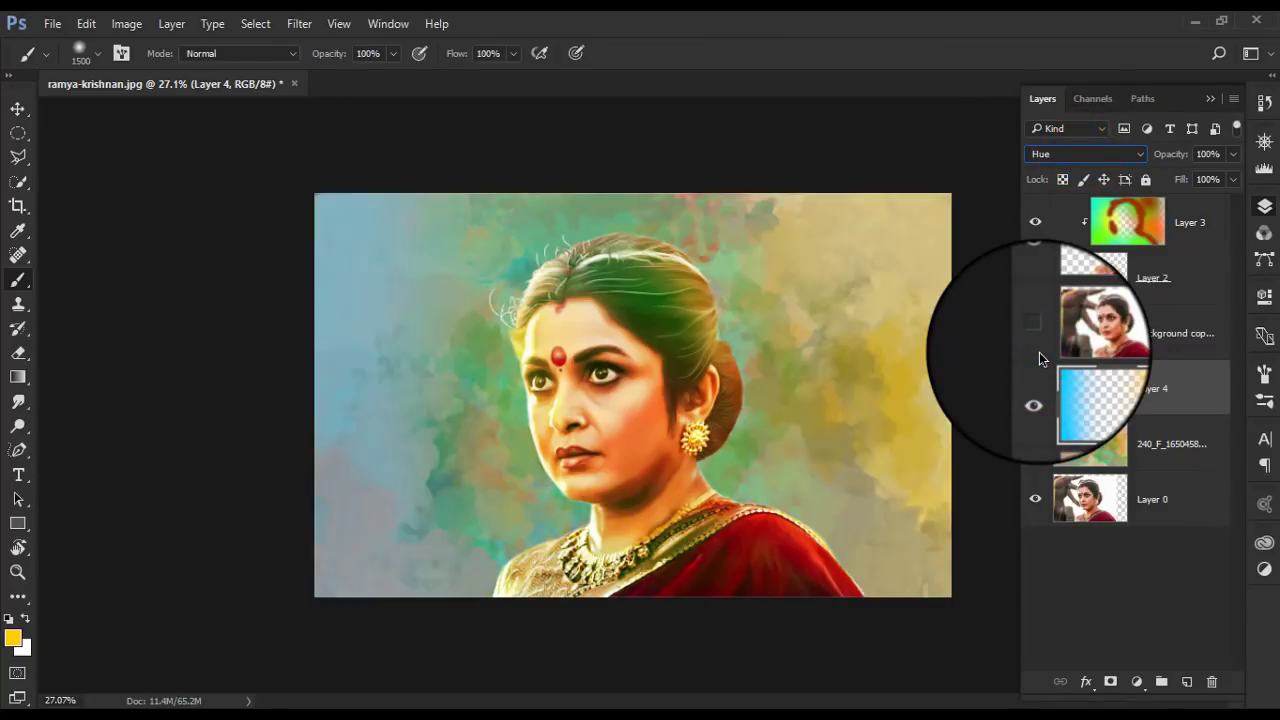
pyautogui.press('Down')
pyautogui.press('Up')
pyautogui.press('Down')
pyautogui.press('Down')
pyautogui.press('Down')
pyautogui.press('Up')
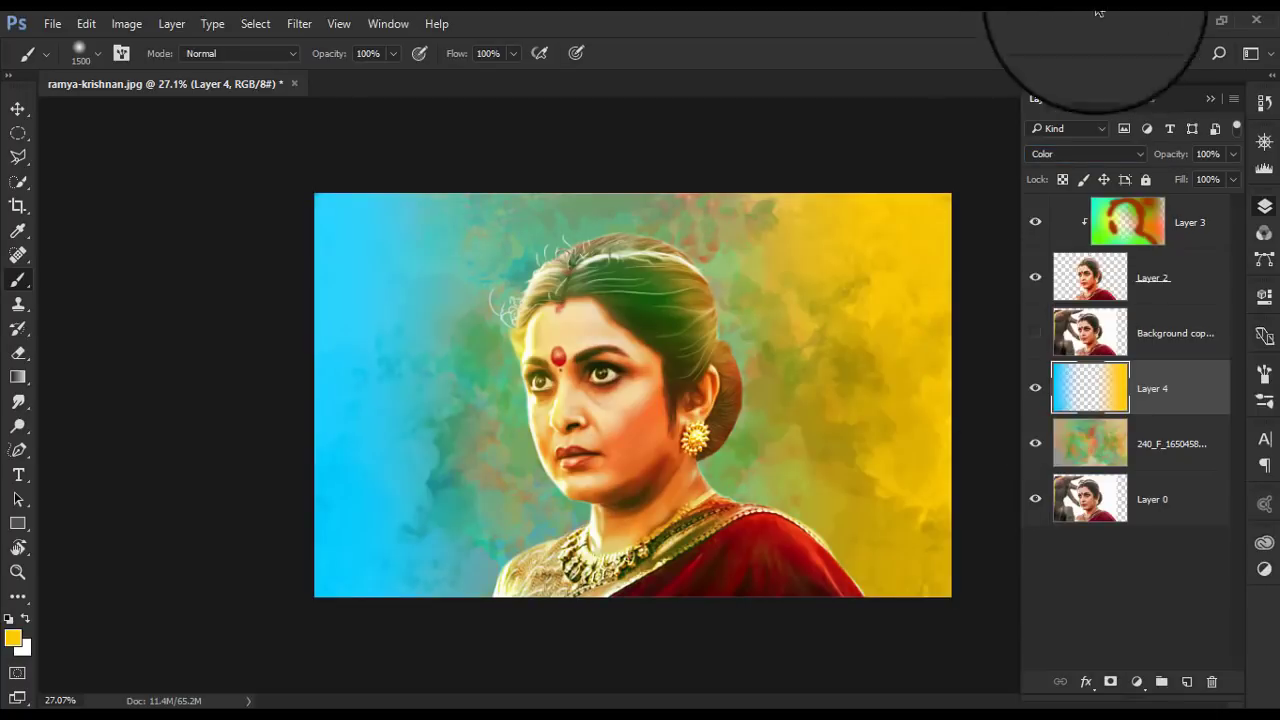
# - Lower Layer 4's opacity to 85% and select Layer 3
pyautogui.moveTo(1179, 154)
pyautogui.mouseDown()
pyautogui.moveTo(1164, 156)
pyautogui.moveTo(1203, 160)
pyautogui.mouseUp()
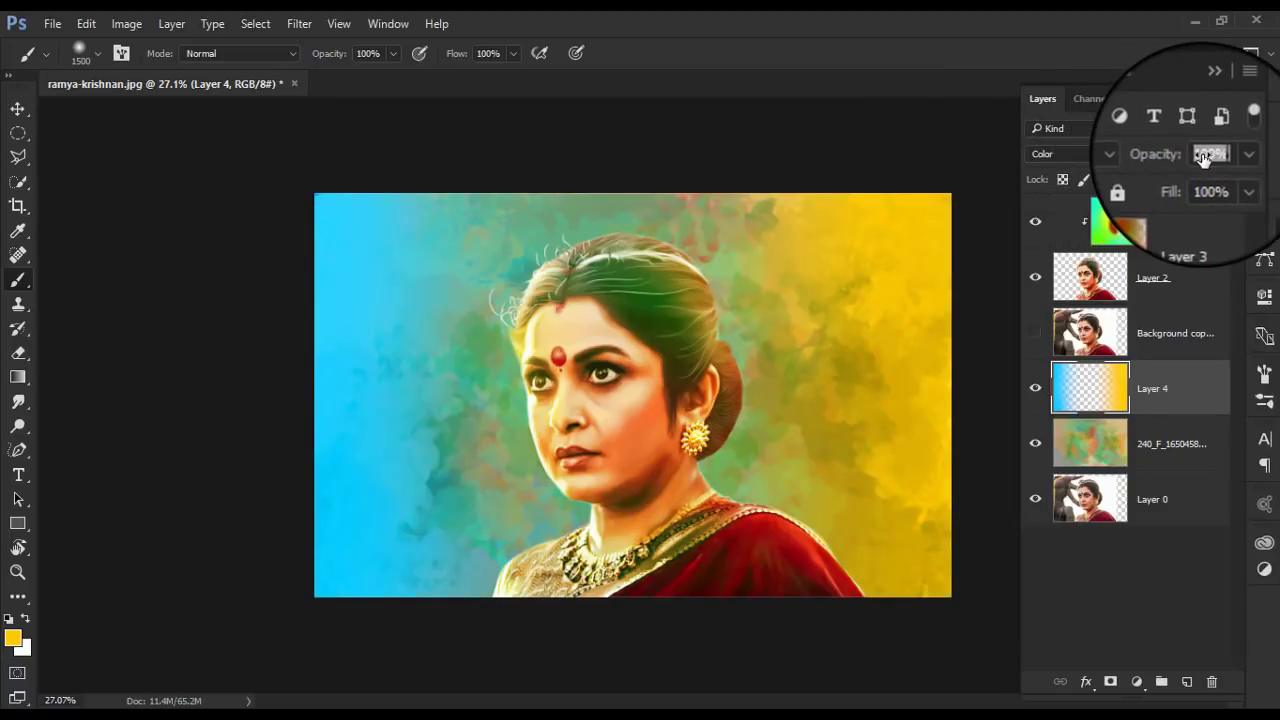
pyautogui.hotkey('ctrl', '+')
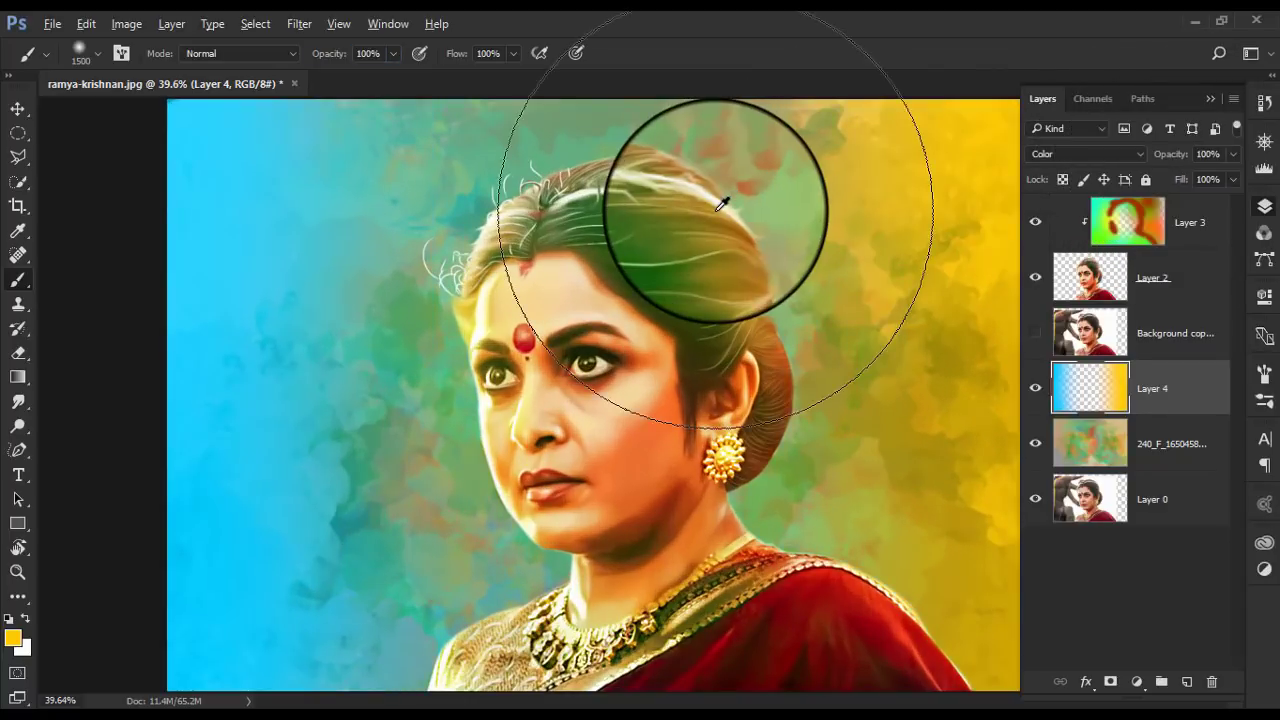
pyautogui.scroll(-5, 663, 285)
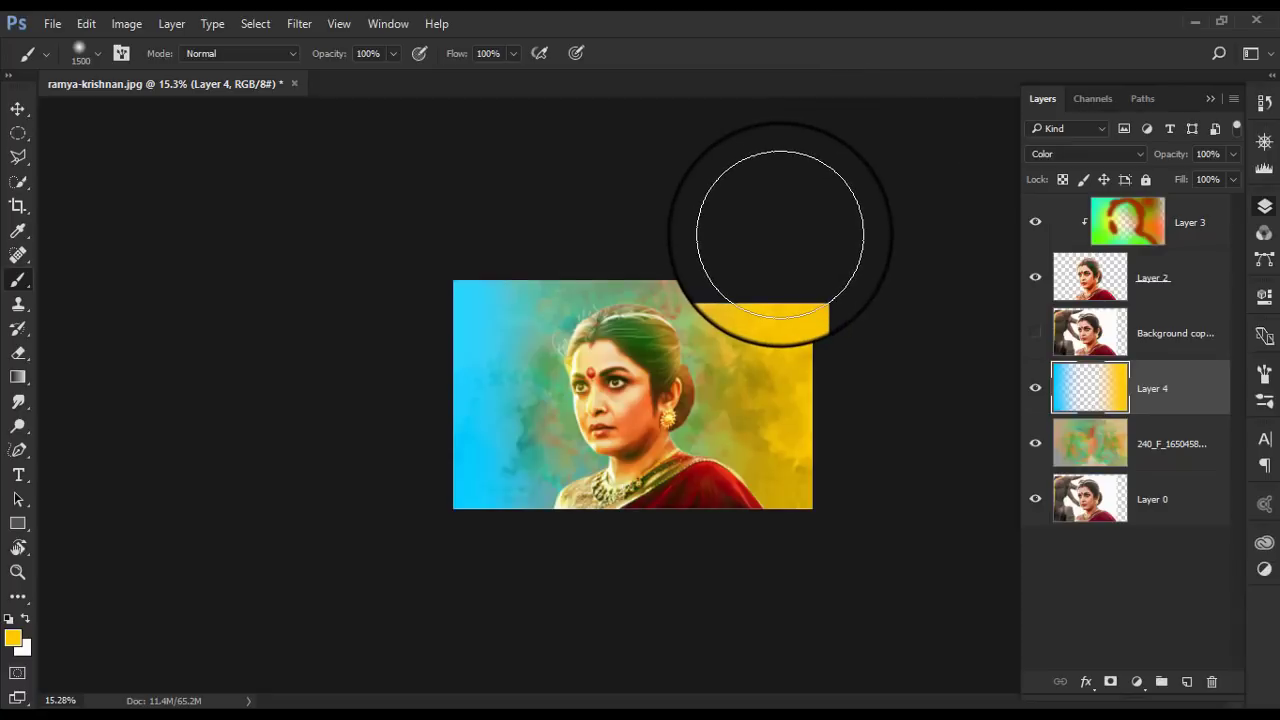
pyautogui.click(1173, 226)
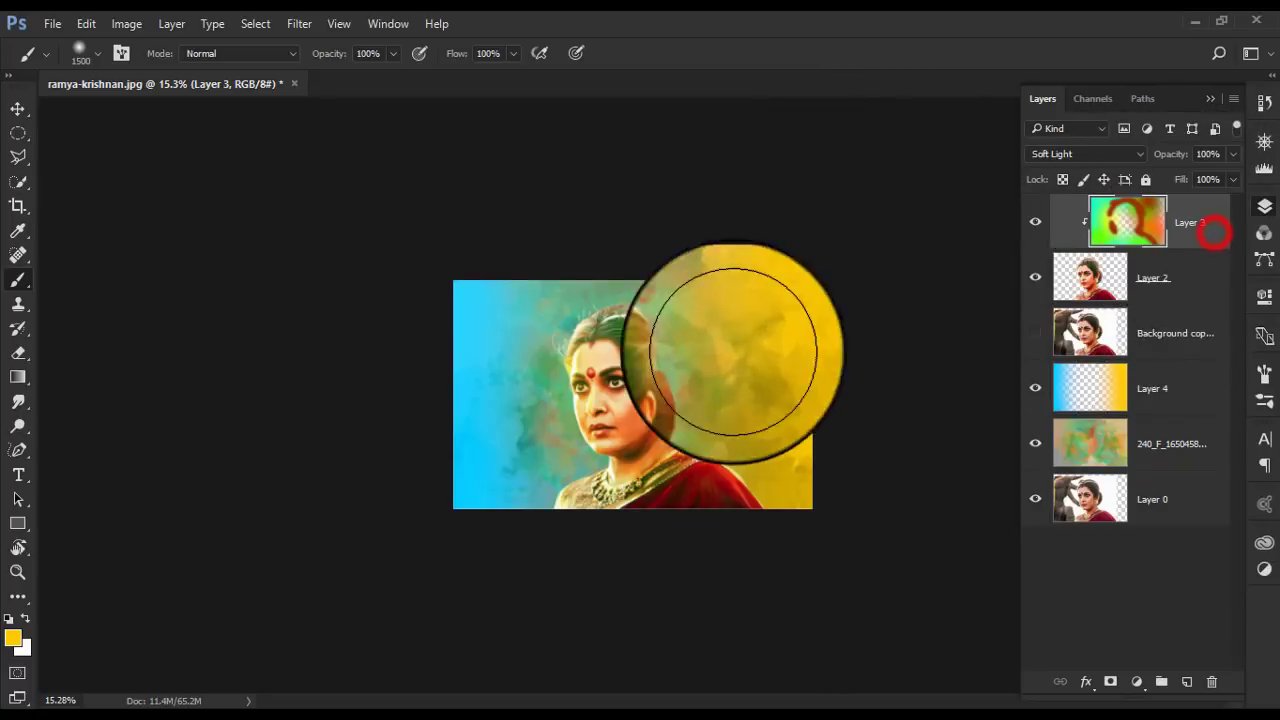
pyautogui.scroll(2, 760, 320)
pyautogui.scroll(4, 690, 410)
pyautogui.press('[')
pyautogui.press('[')
pyautogui.press('[')
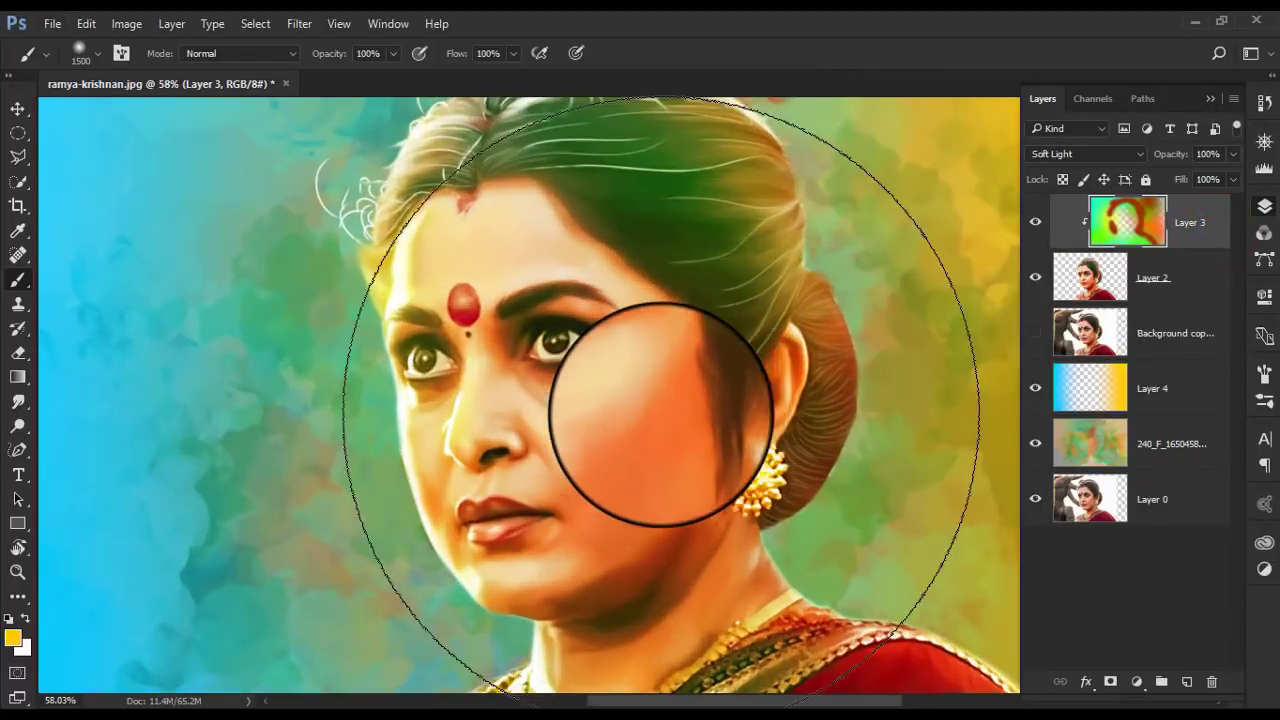
# - Add a neutral-grey Soft Light Layer 5 clipped above Layer 2
pyautogui.click(1190, 278)
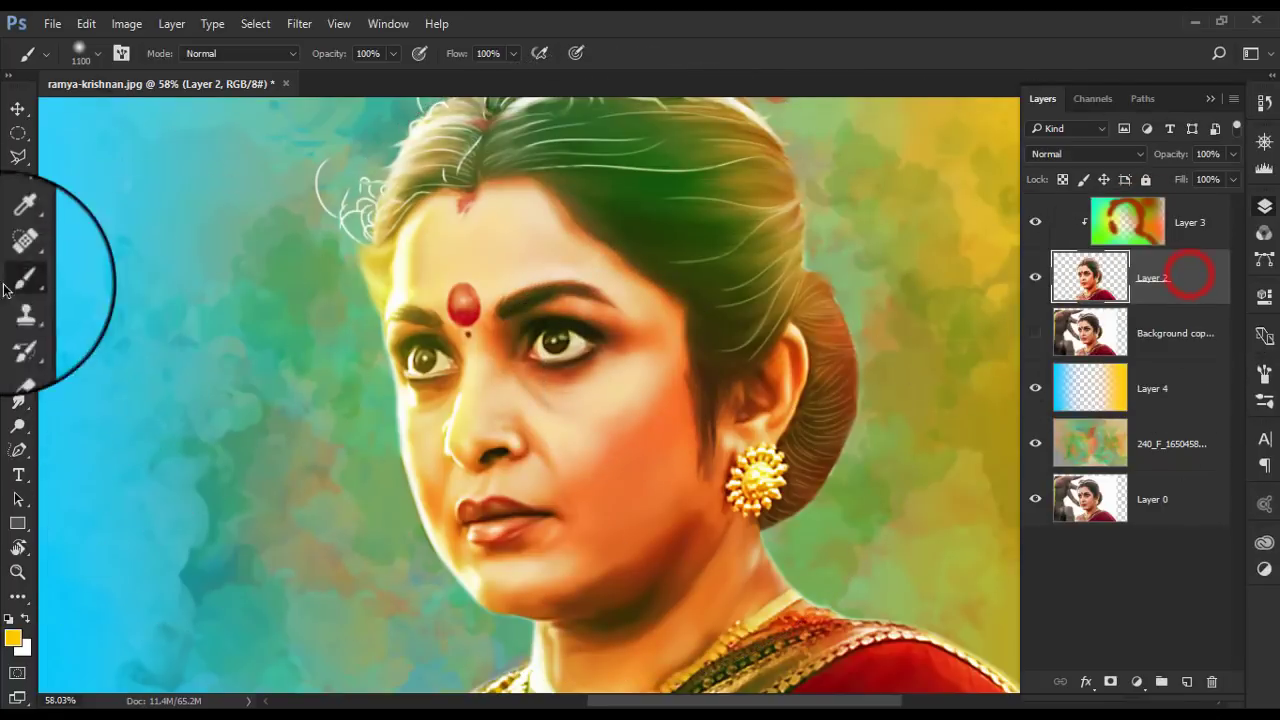
pyautogui.click(170, 24)
pyautogui.moveTo(181, 45)
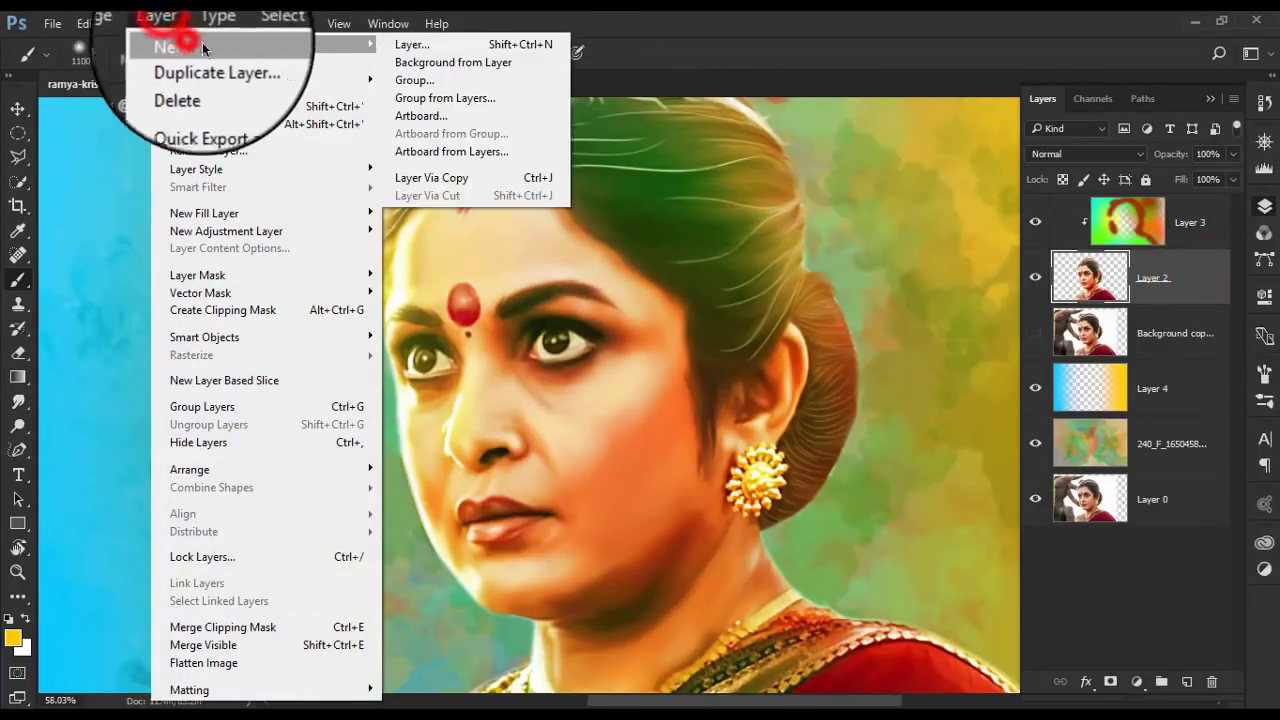
pyautogui.click(430, 48)
pyautogui.click(560, 290)
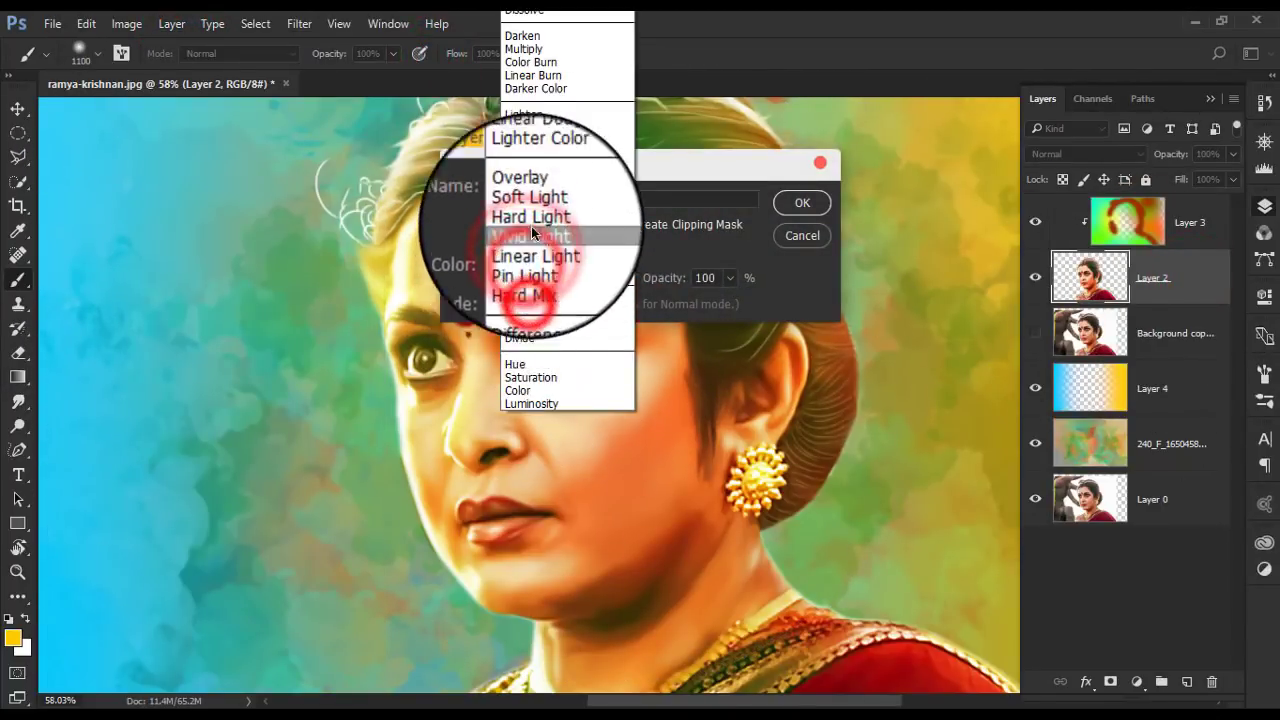
pyautogui.click(530, 262)
pyautogui.click(488, 302)
pyautogui.click(802, 203)
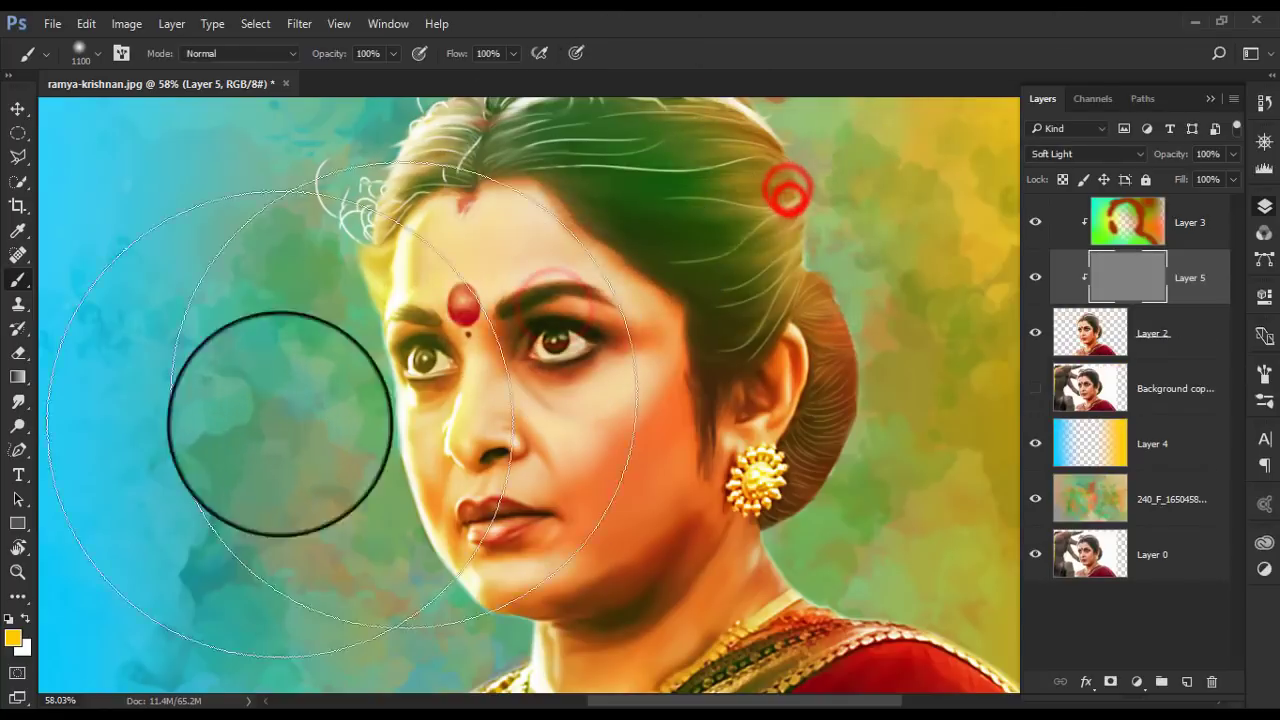
# - Switch to the Dodge Tool with a smaller brush and Range set to Midtones
pyautogui.click(20, 428)
pyautogui.scroll(1, 560, 465)
pyautogui.scroll(2, 537, 465)
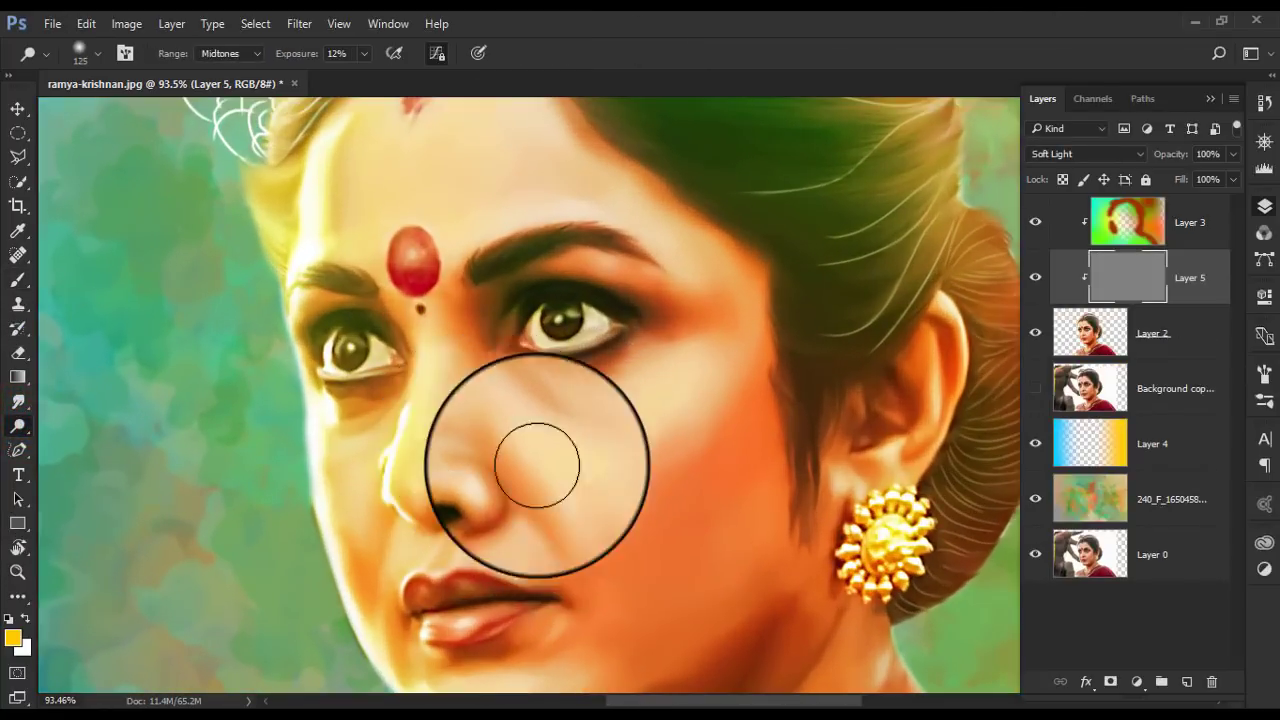
pyautogui.press('[')
pyautogui.press('[')
pyautogui.press('[')
pyautogui.click(512, 420)
pyautogui.click(239, 80)
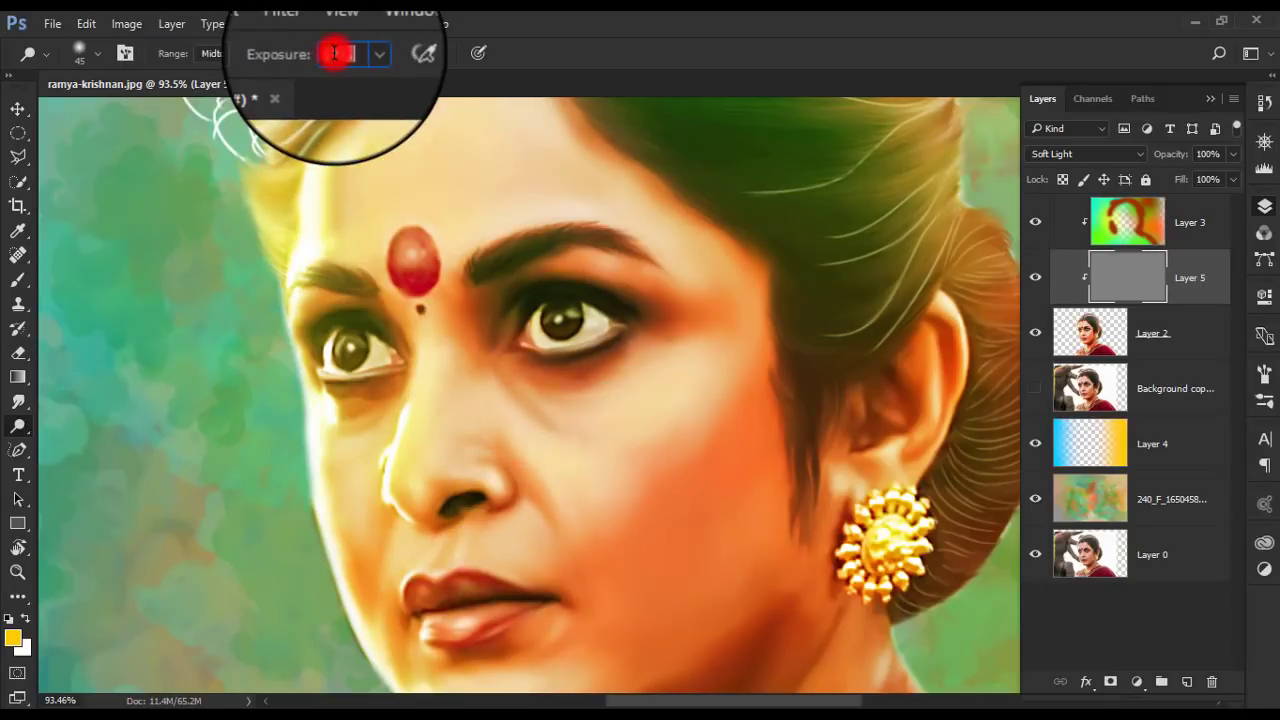
# - Dodge the nose, cheek, skin near the eye and below the brow
pyautogui.click(530, 452)
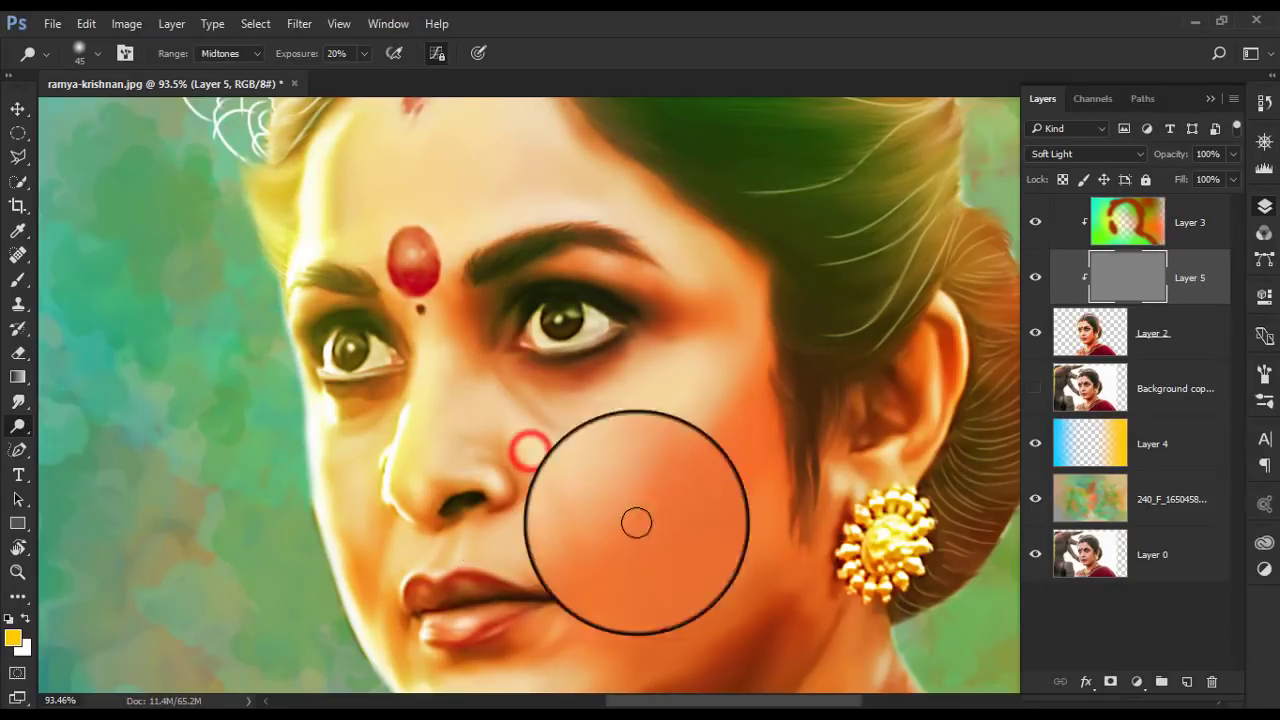
pyautogui.moveTo(636, 522)
pyautogui.mouseDown()
pyautogui.moveTo(621, 456)
pyautogui.moveTo(494, 320)
pyautogui.mouseUp()
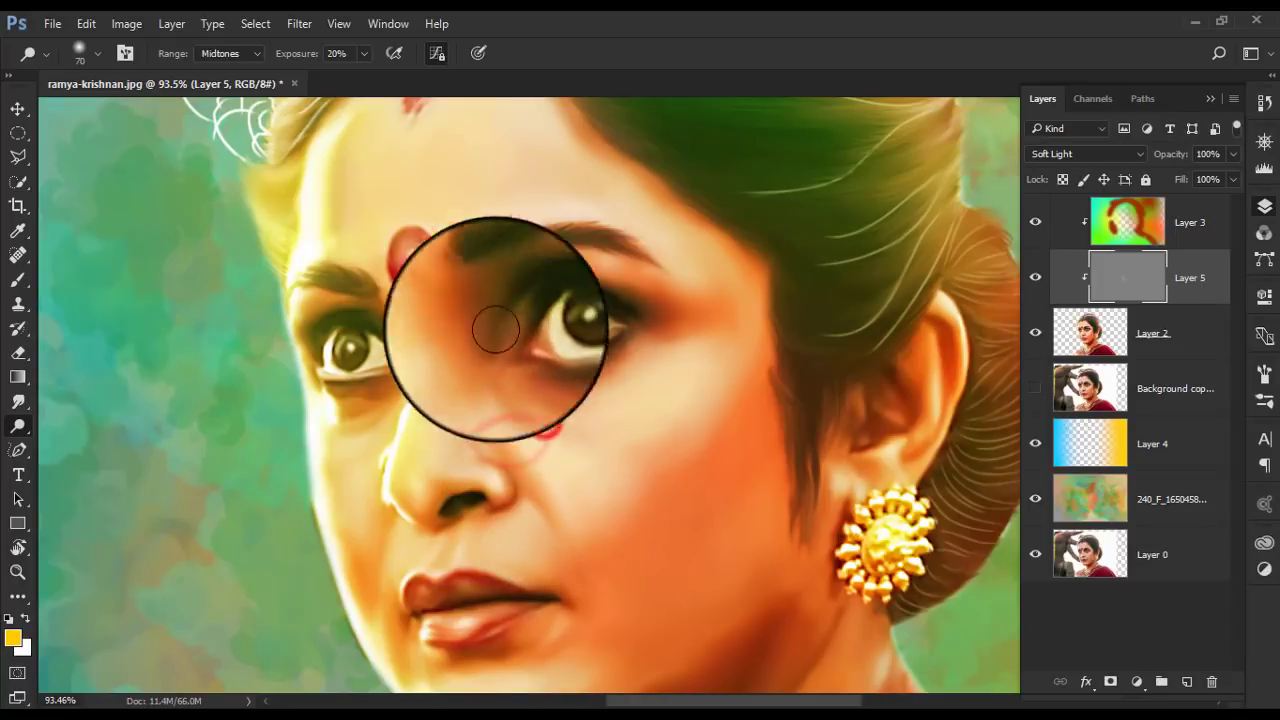
pyautogui.click(560, 277)
pyautogui.click(643, 245)
pyautogui.click(380, 487)
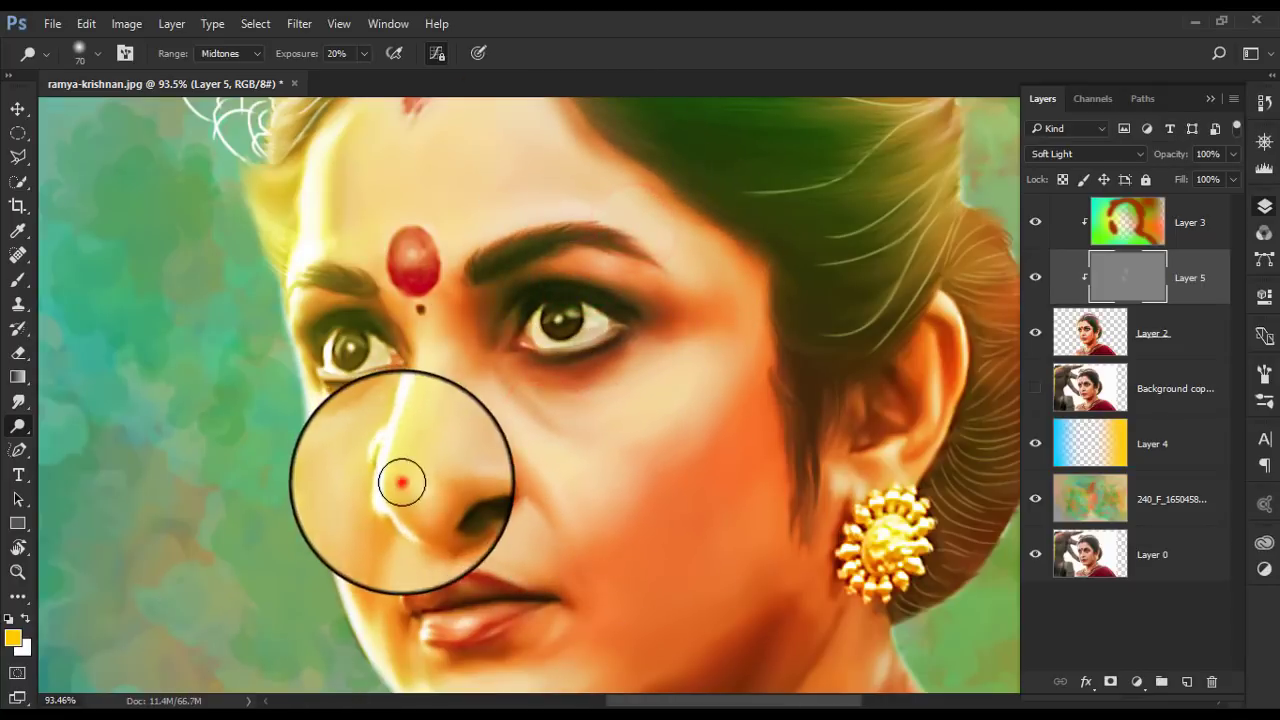
pyautogui.click(421, 485)
pyautogui.click(349, 497)
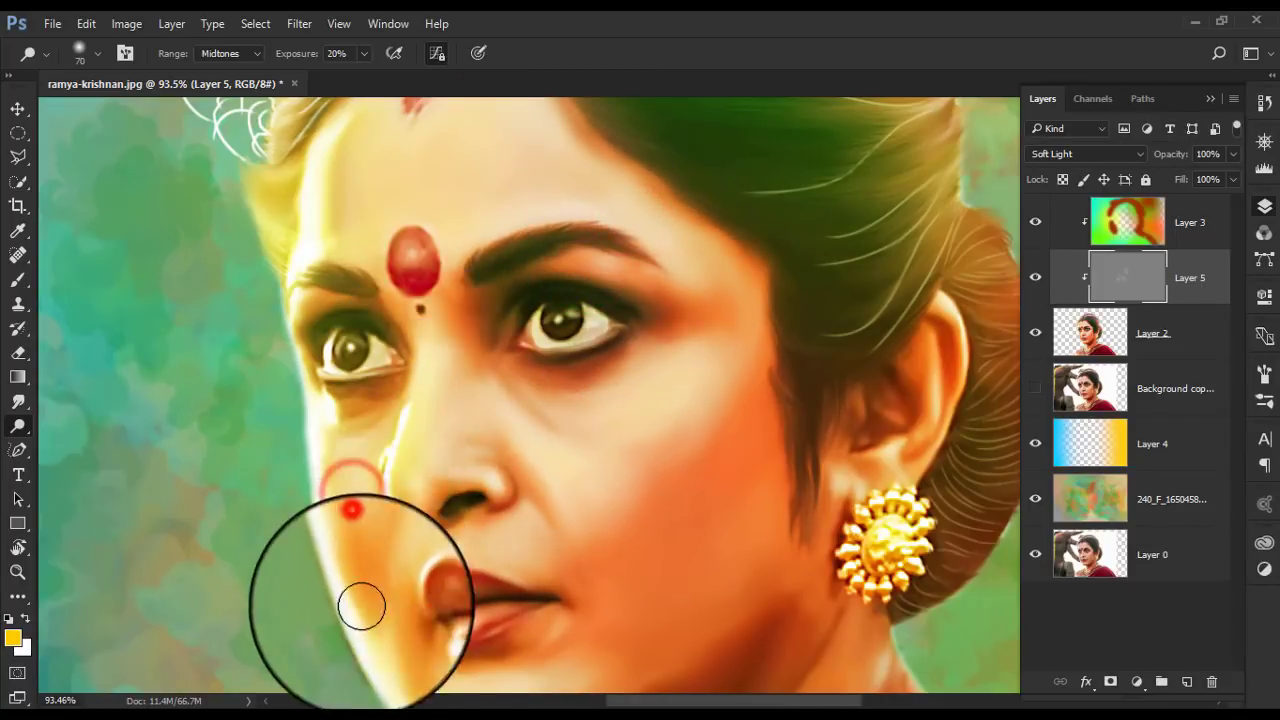
# - Dodge the chin, lips and neck up toward the earring
pyautogui.scroll(-5, 365, 560)
pyautogui.moveTo(361, 477); pyautogui.dragTo(506, 514)
pyautogui.scroll(-5, 506, 514)
pyautogui.click(361, 453)
pyautogui.moveTo(340, 497); pyautogui.dragTo(486, 506)
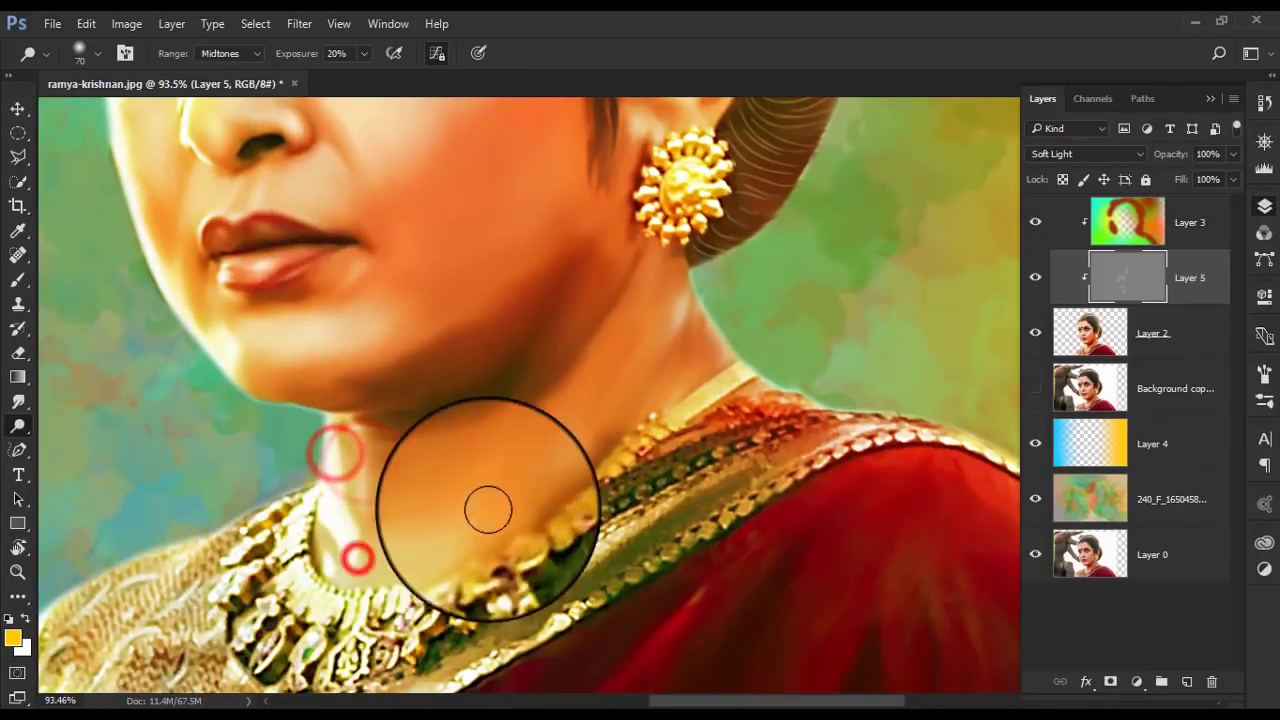
pyautogui.click(574, 426)
pyautogui.moveTo(668, 268); pyautogui.dragTo(657, 350)
# - Brighten the areas around both eyes
pyautogui.scroll(5, 600, 406)
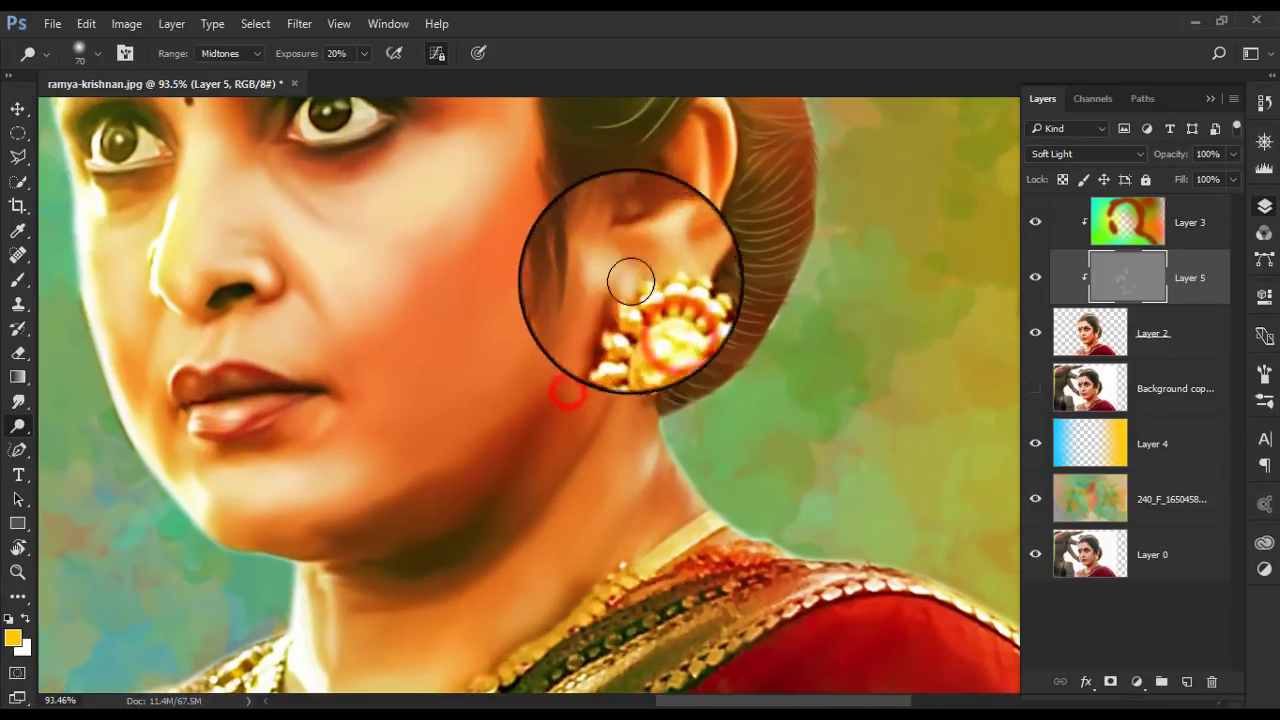
pyautogui.scroll(3, 517, 514)
pyautogui.click(315, 288)
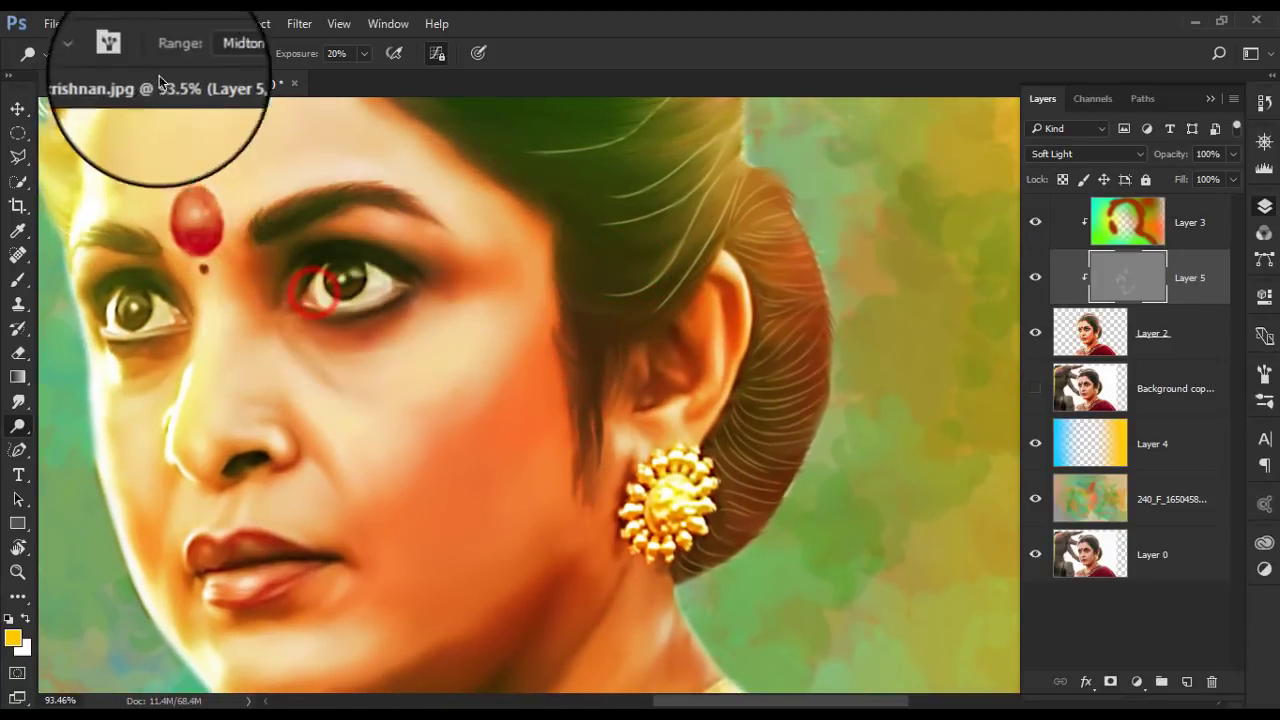
pyautogui.click(145, 310)
pyautogui.scroll(3, 215, 320)
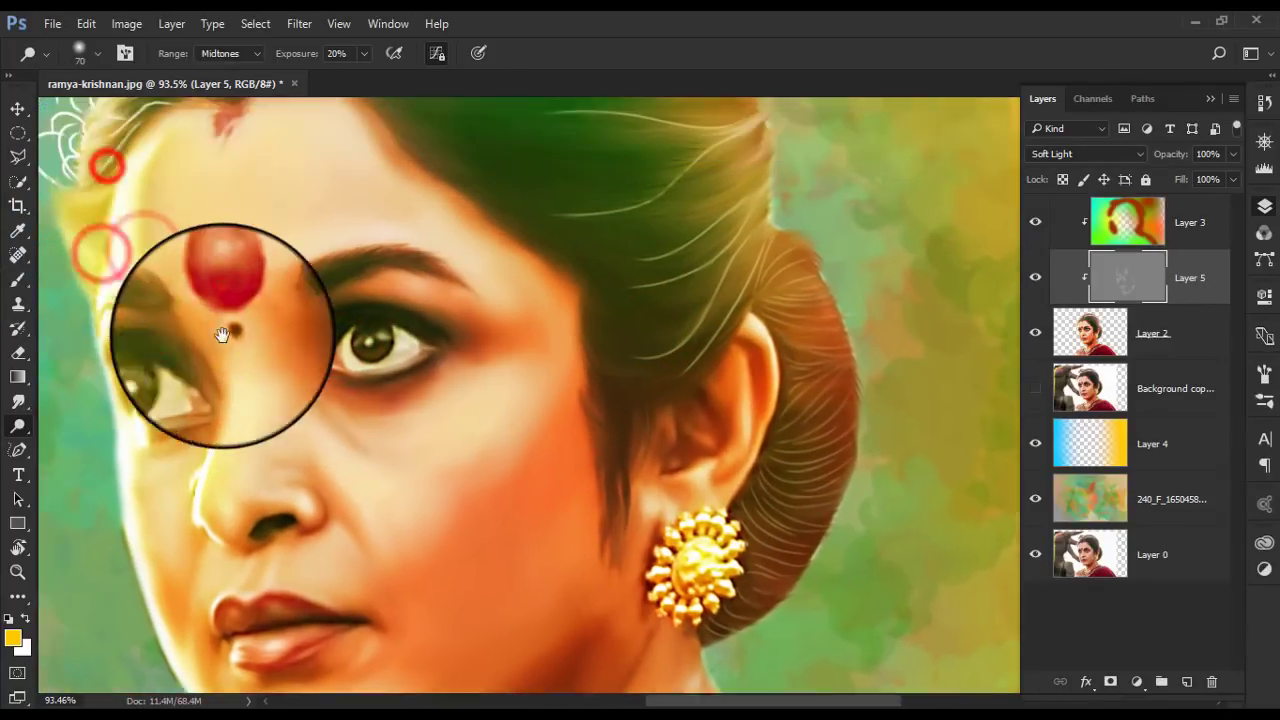
# - With Range on Highlights, dodge the eye, nose bridge, bindi area, forehead, hairline and hair strands
pyautogui.click(223, 91)
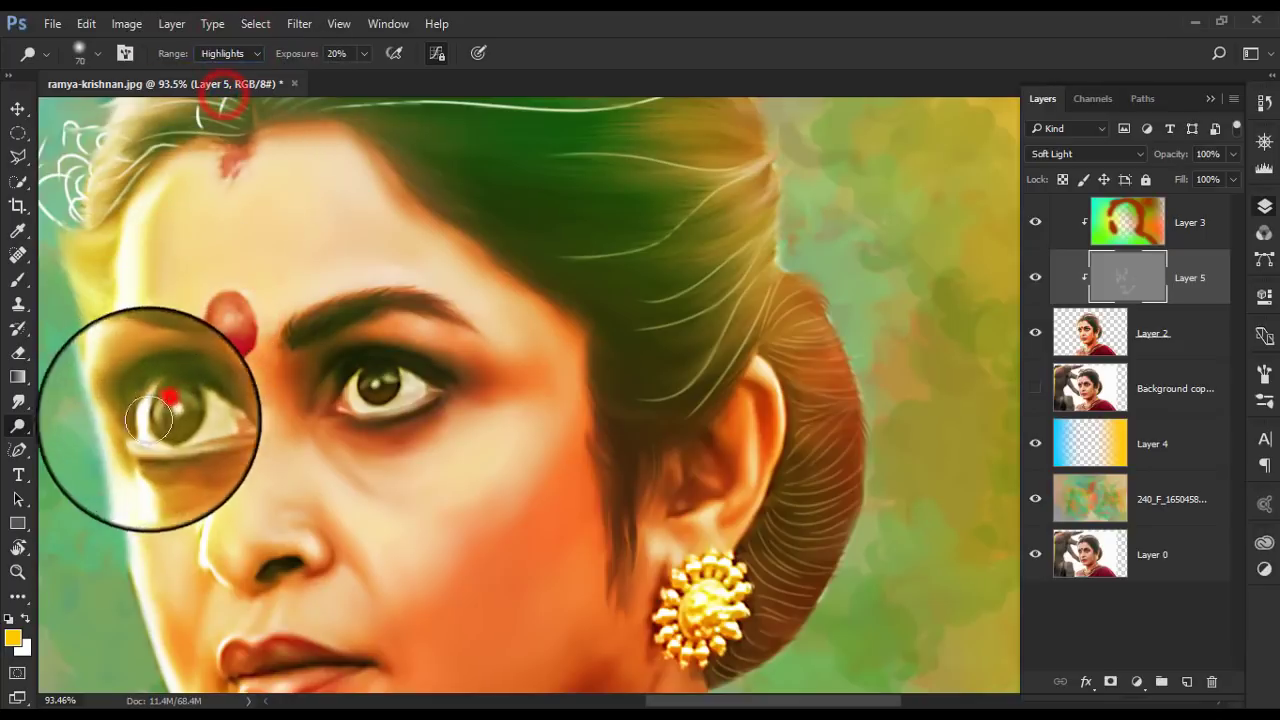
pyautogui.click(380, 403)
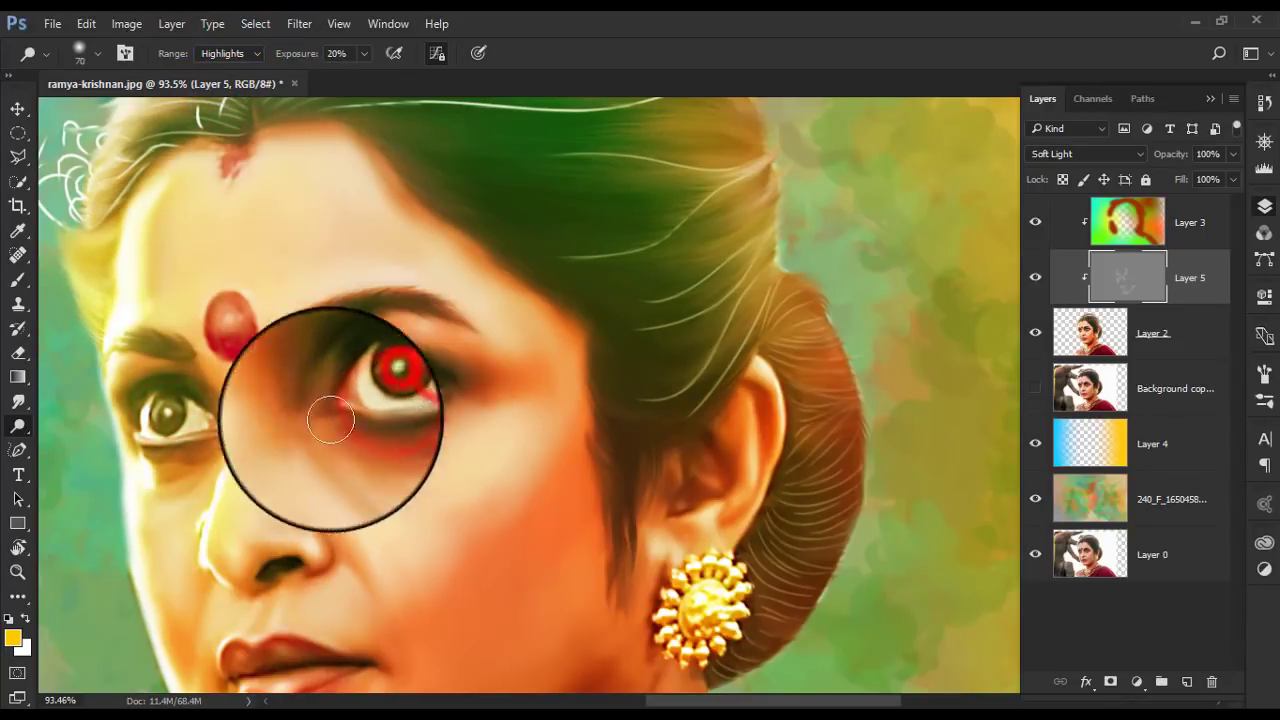
pyautogui.click(243, 528)
pyautogui.click(231, 322)
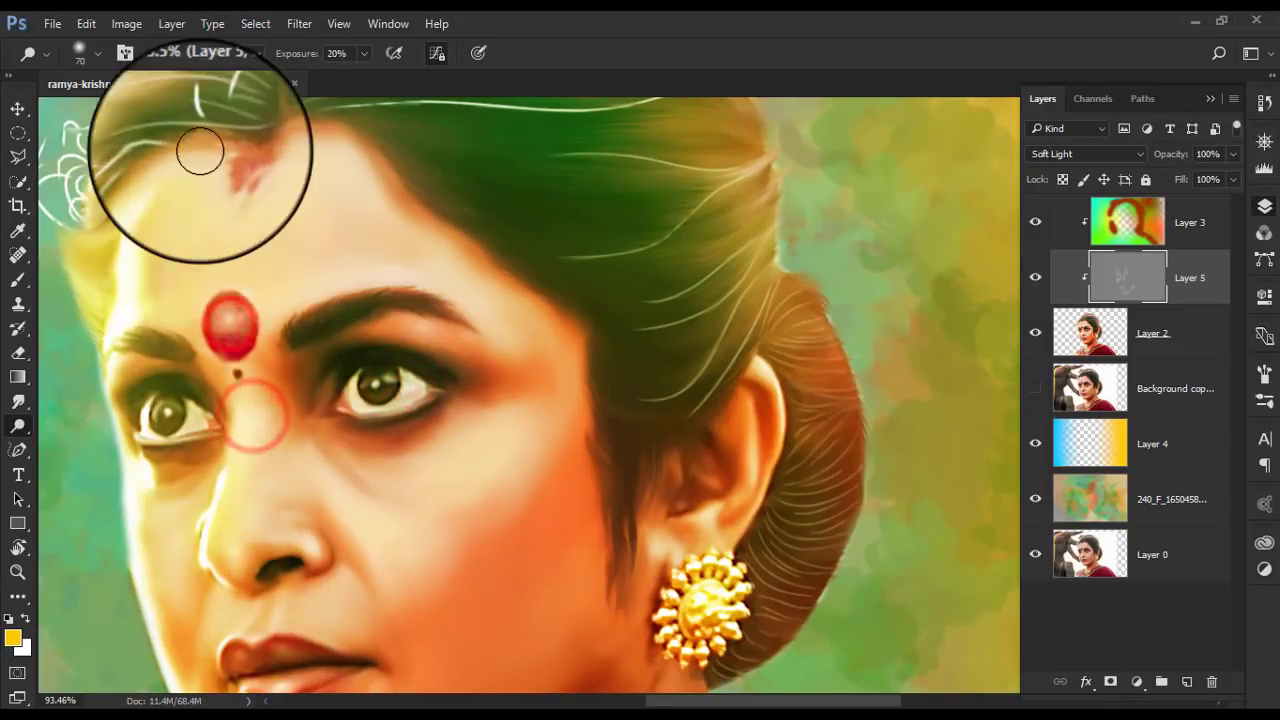
pyautogui.click(143, 214)
pyautogui.click(340, 157)
pyautogui.click(677, 156)
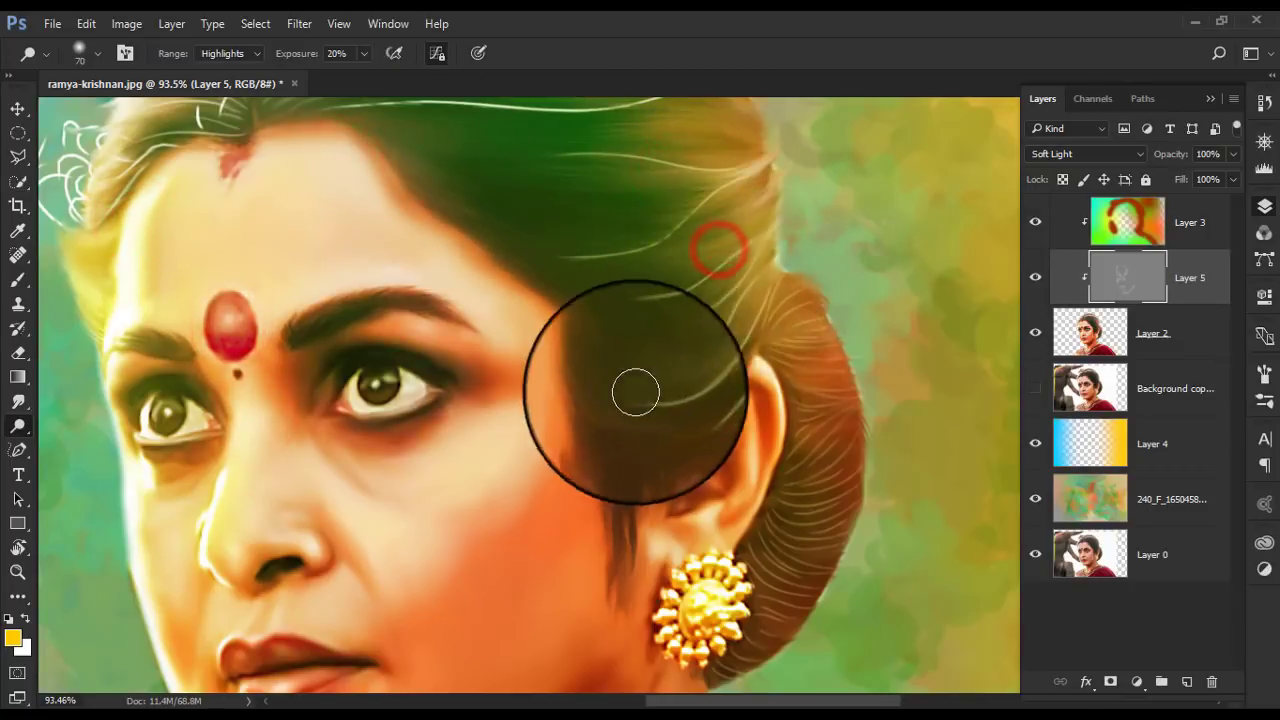
pyautogui.click(708, 347)
# - With Range on Shadows, lighten the dark areas around the eye
pyautogui.click(219, 70)
pyautogui.click(423, 374)
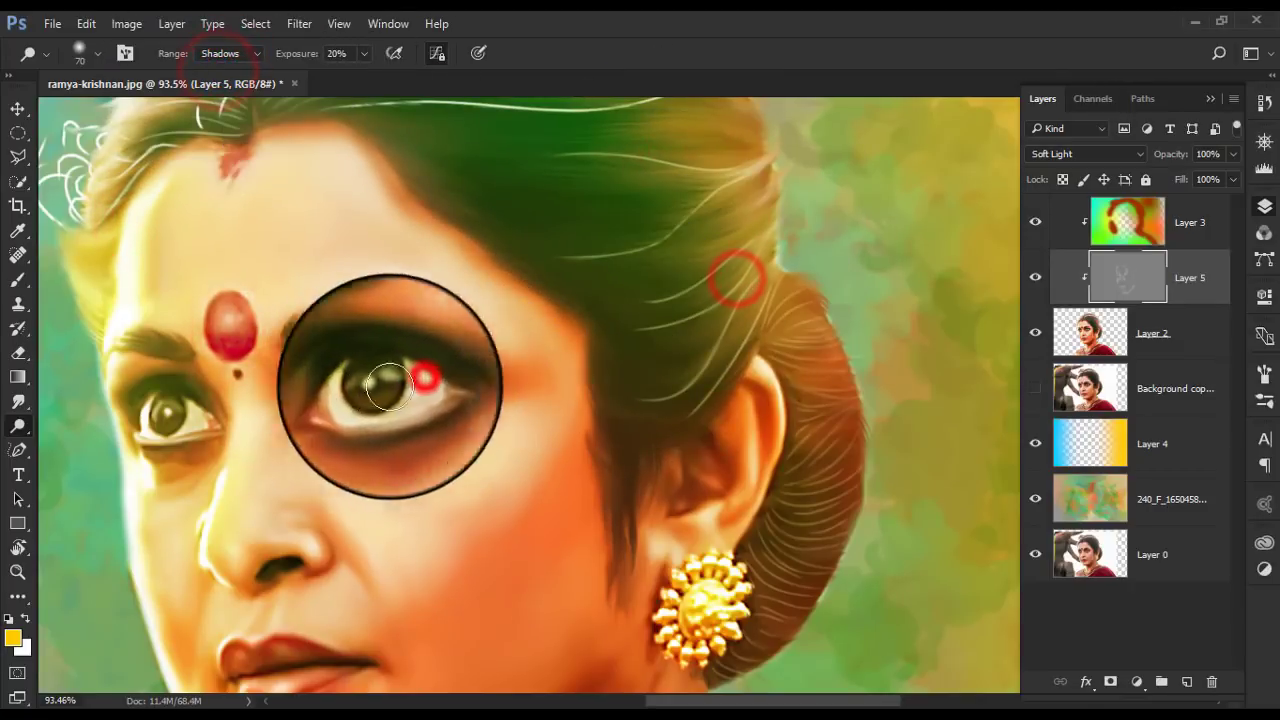
pyautogui.click(367, 337)
pyautogui.scroll(-2, 320, 388)
pyautogui.scroll(-2, 280, 449)
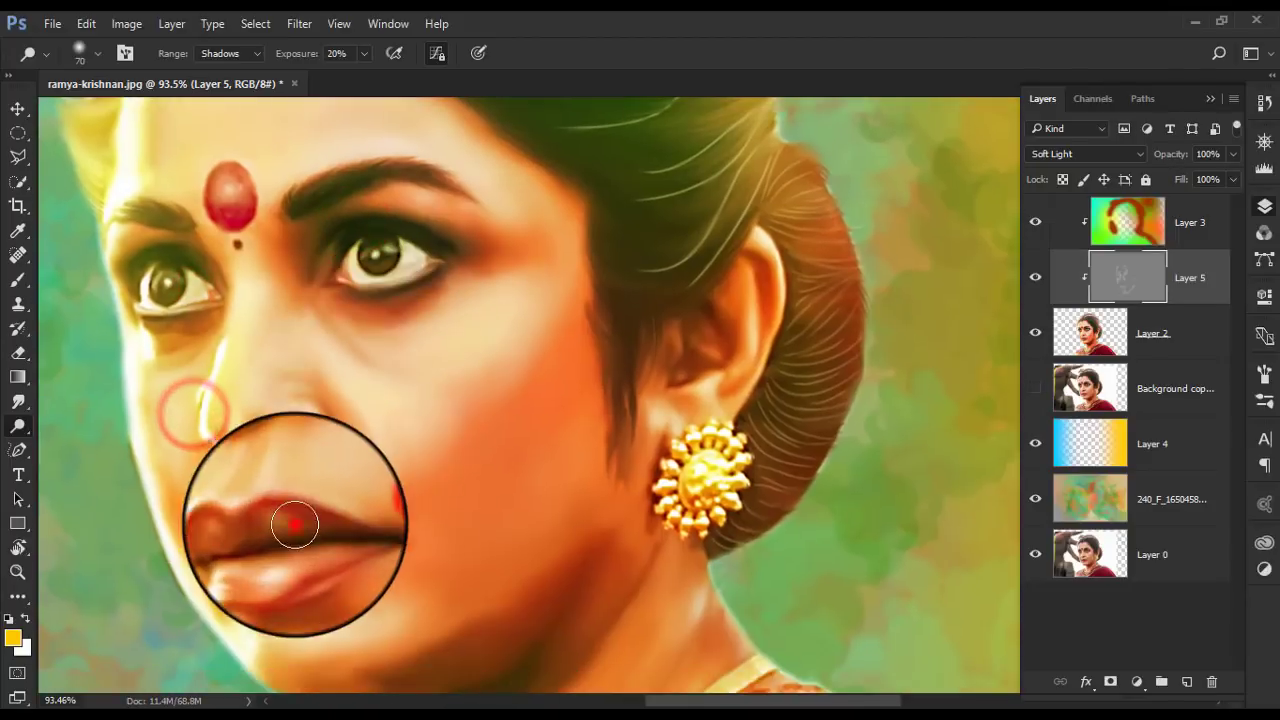
pyautogui.scroll(-2, 394, 429)
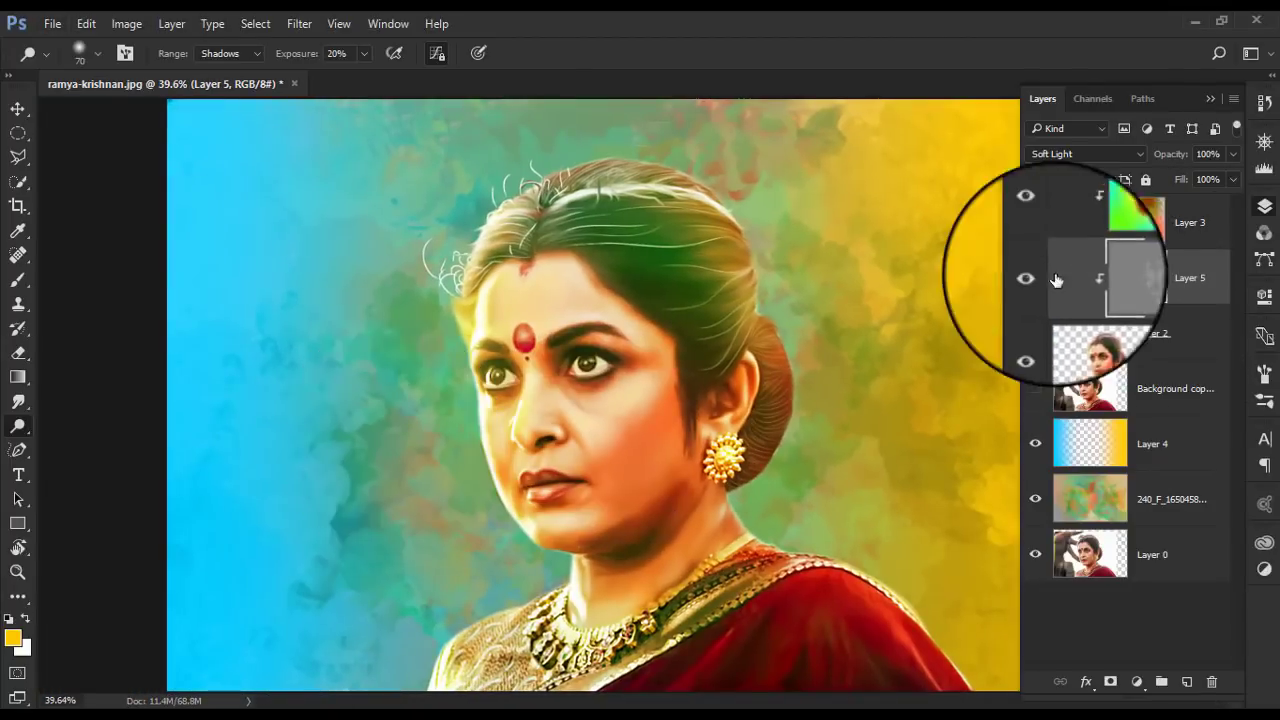
# - Compare Layer 5 on and off, set it to Overlay, and reselect Layer 2
pyautogui.click(1035, 279)
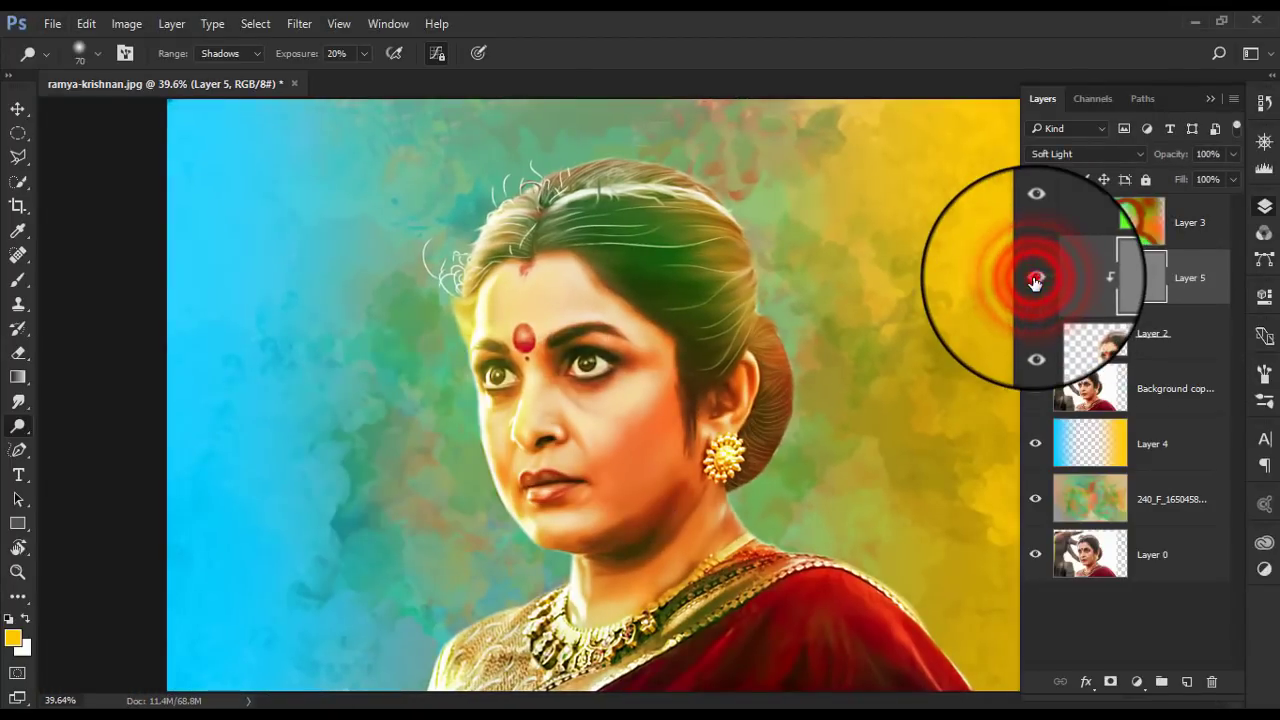
pyautogui.click(1090, 153)
pyautogui.click(1066, 338)
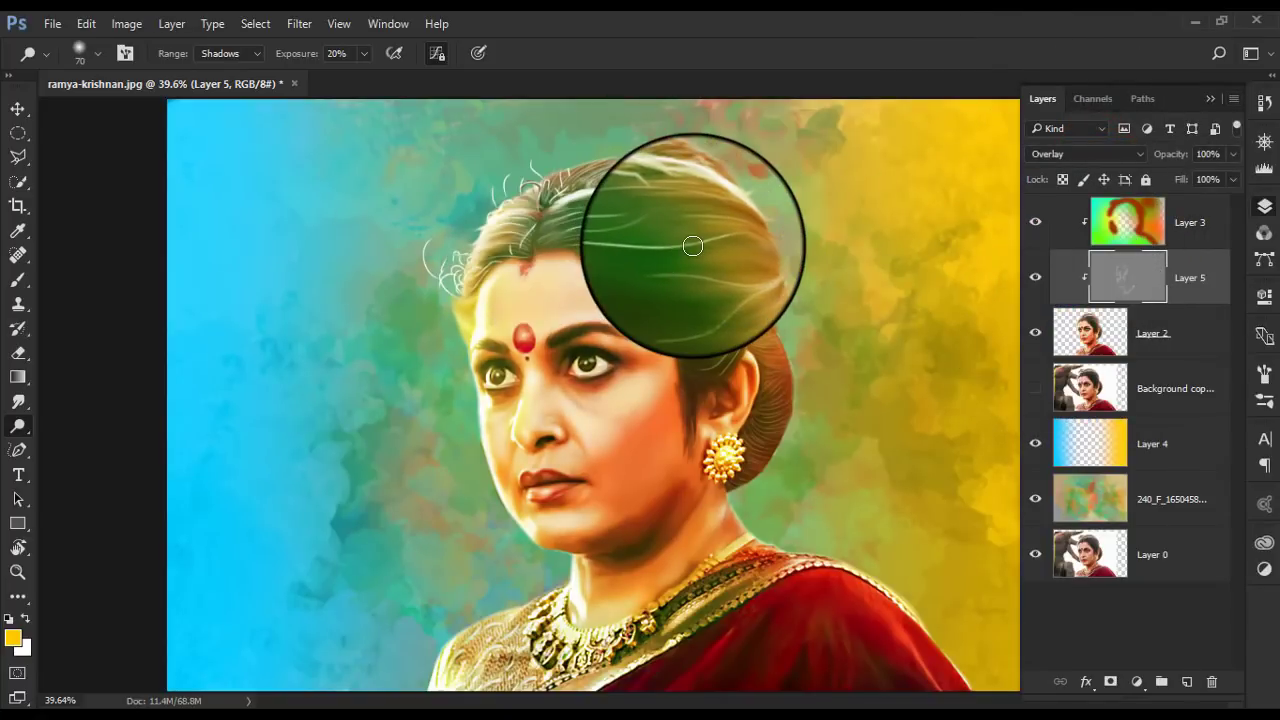
pyautogui.click(1215, 330)
# - Lasso the dark shadow under the chin
pyautogui.scroll(4, 623, 557)
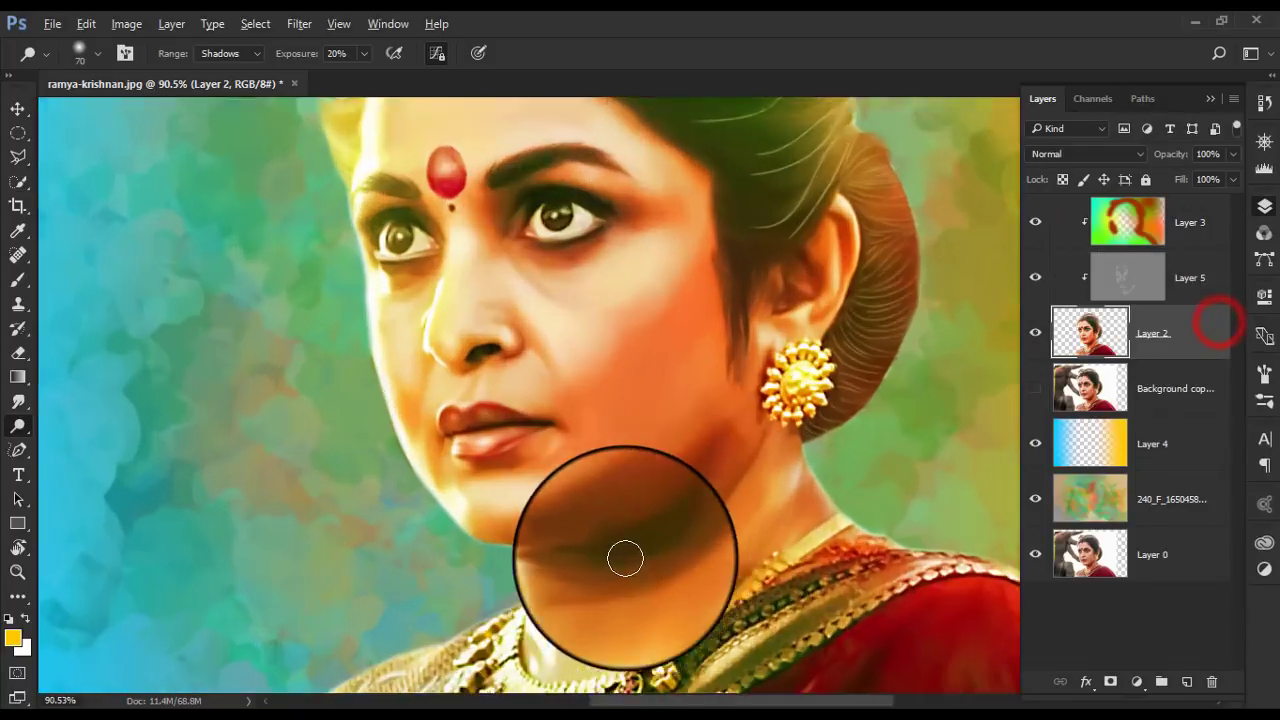
pyautogui.scroll(2, 403, 422)
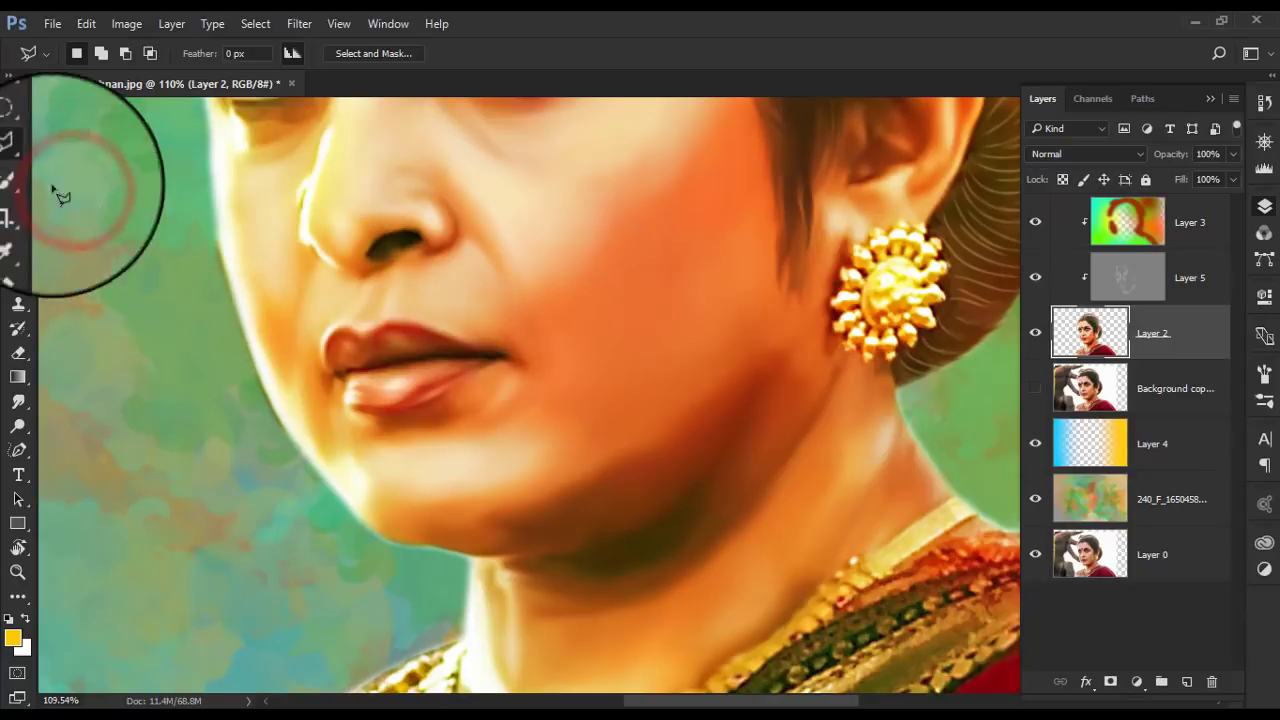
pyautogui.click(63, 155)
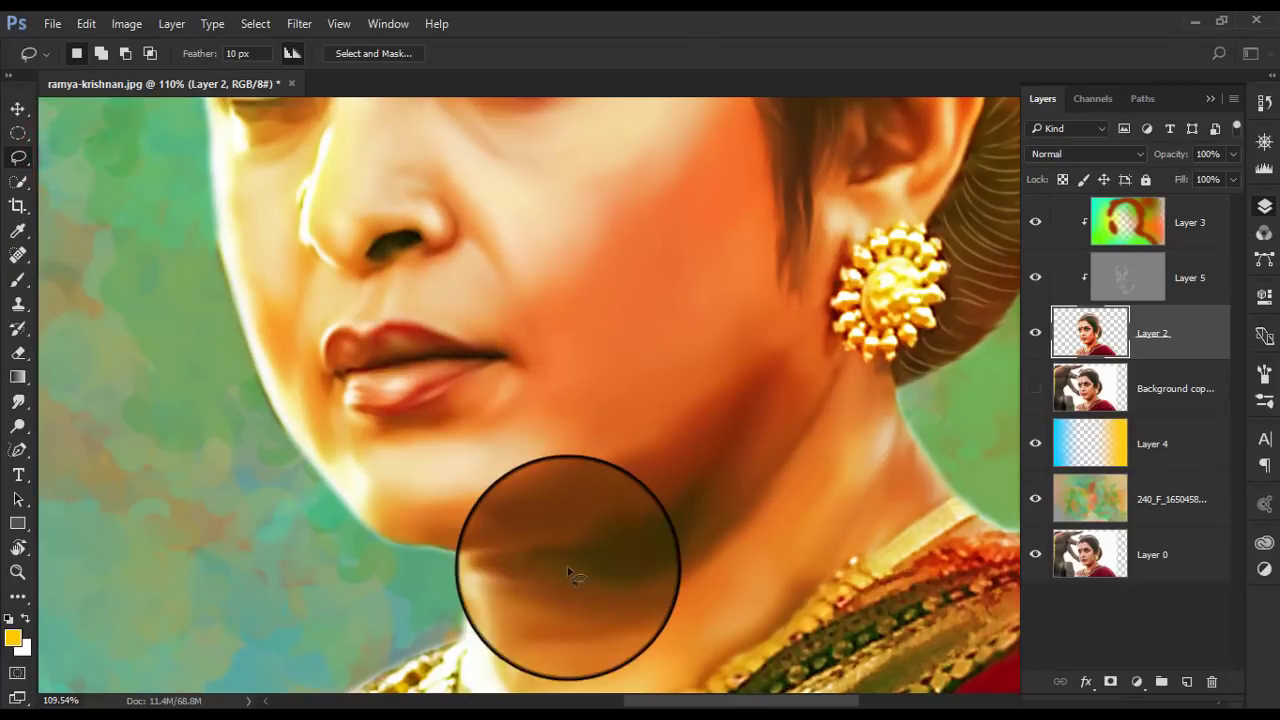
pyautogui.moveTo(528, 553)
pyautogui.mouseDown()
pyautogui.moveTo(711, 487)
pyautogui.moveTo(700, 510)
pyautogui.mouseUp()
pyautogui.click(620, 325)
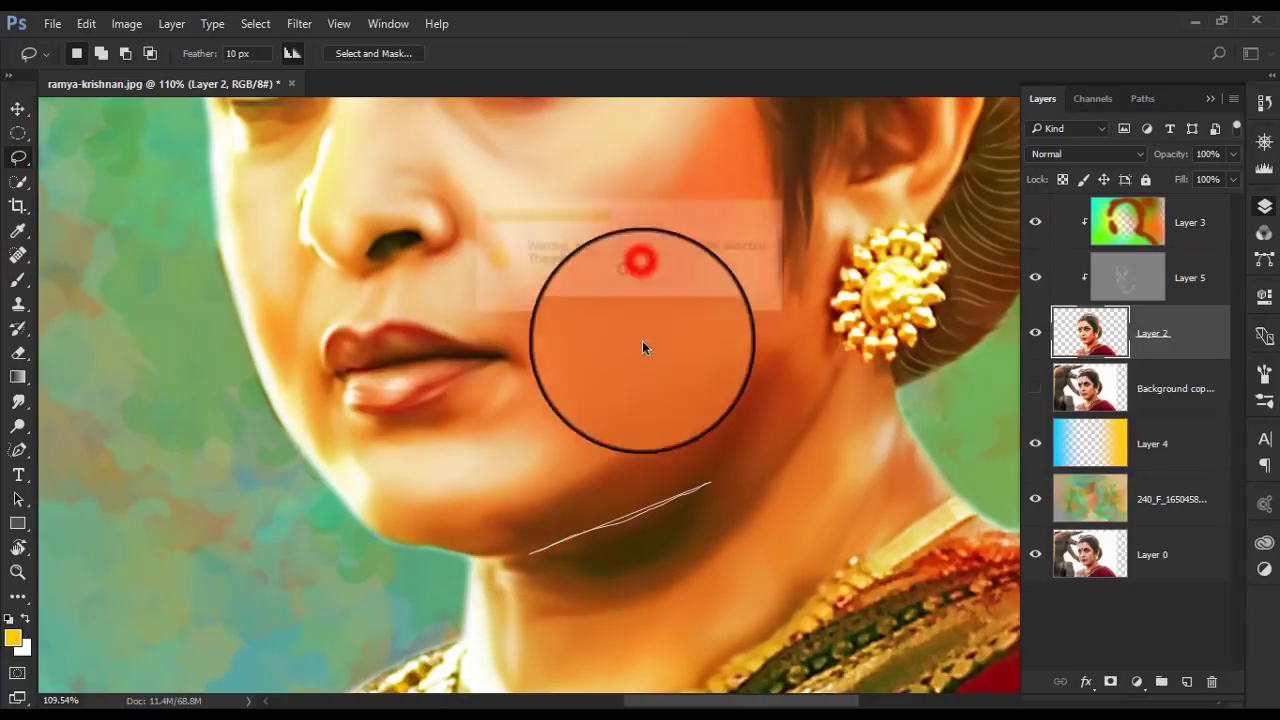
pyautogui.moveTo(583, 583)
pyautogui.mouseDown()
pyautogui.moveTo(675, 497)
pyautogui.moveTo(600, 592)
pyautogui.mouseUp()
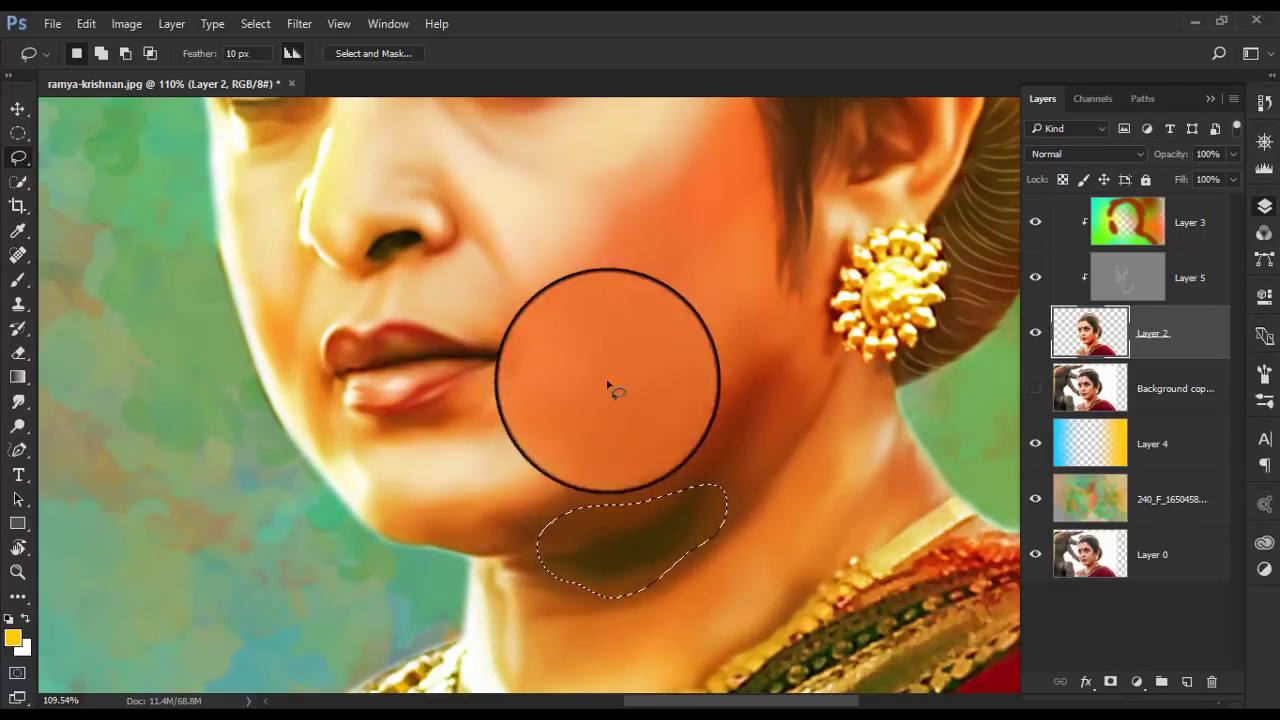
# - Feather the chin selection by 10 px and smooth it with Gaussian Blur
pyautogui.click(256, 24)
pyautogui.click(491, 331)
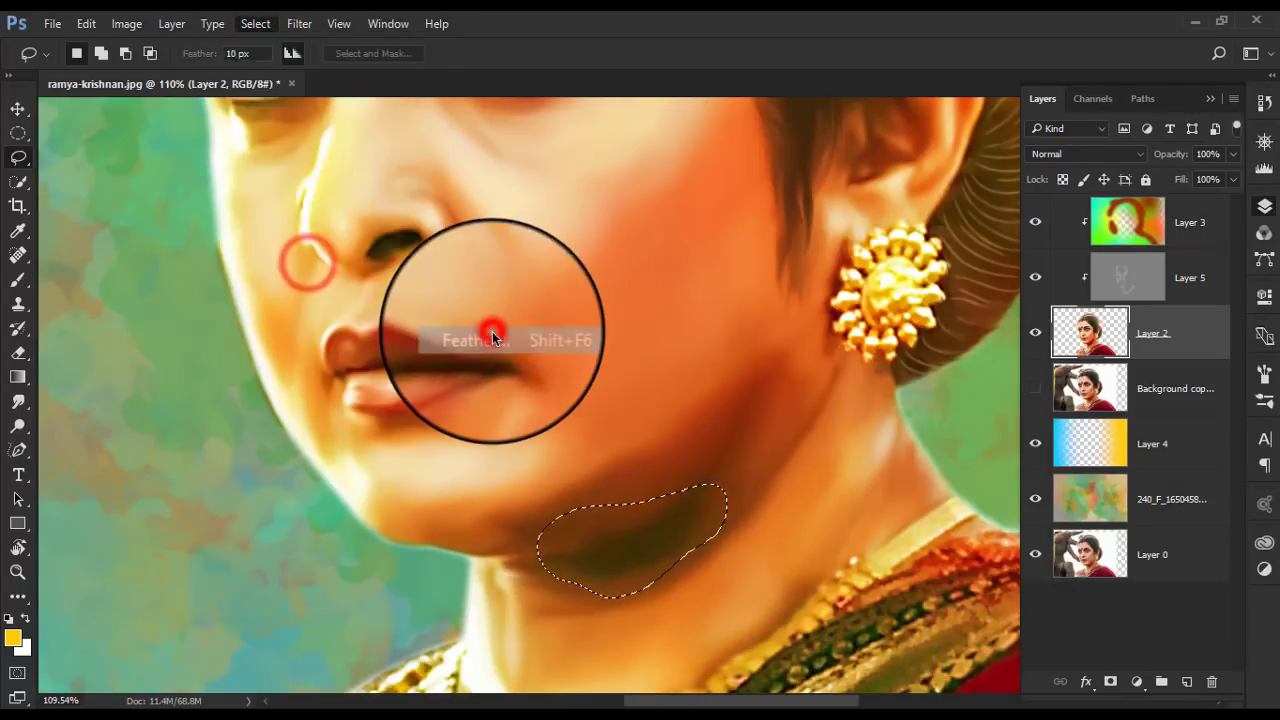
pyautogui.press('Return')
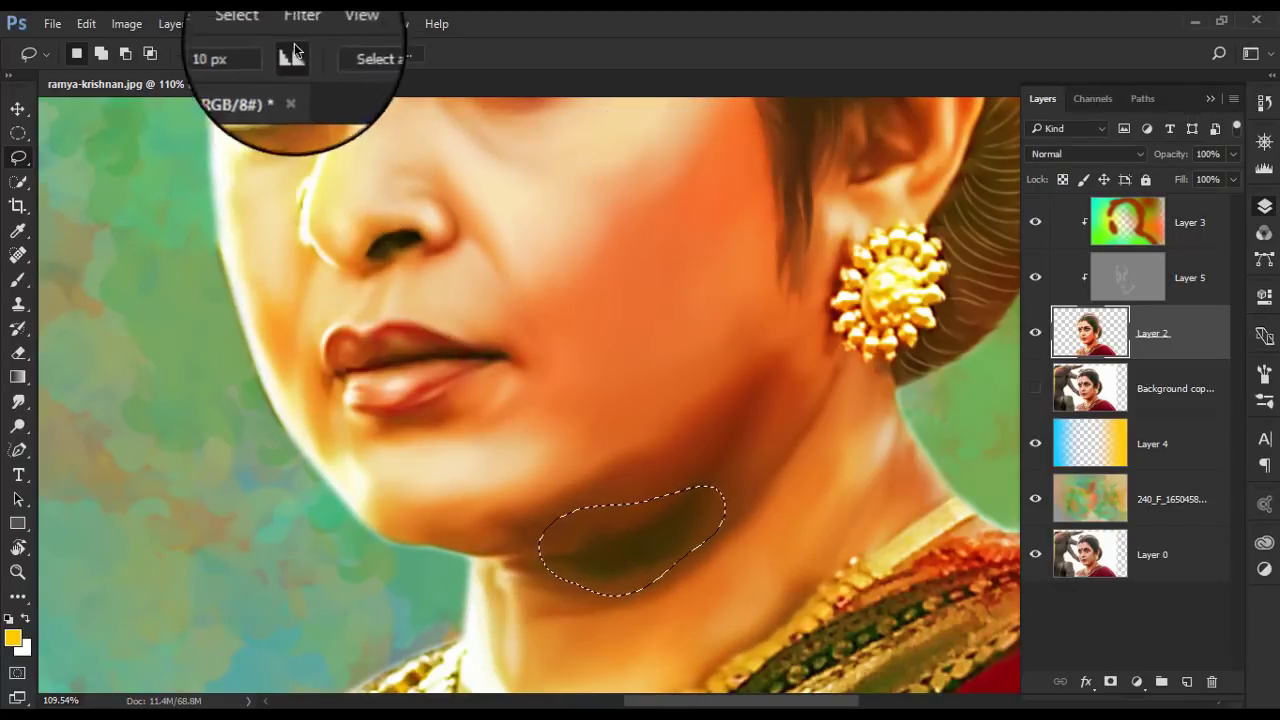
pyautogui.click(299, 23)
pyautogui.click(595, 302)
pyautogui.moveTo(945, 413)
pyautogui.mouseDown()
pyautogui.moveTo(994, 413)
pyautogui.moveTo(930, 412)
pyautogui.mouseUp()
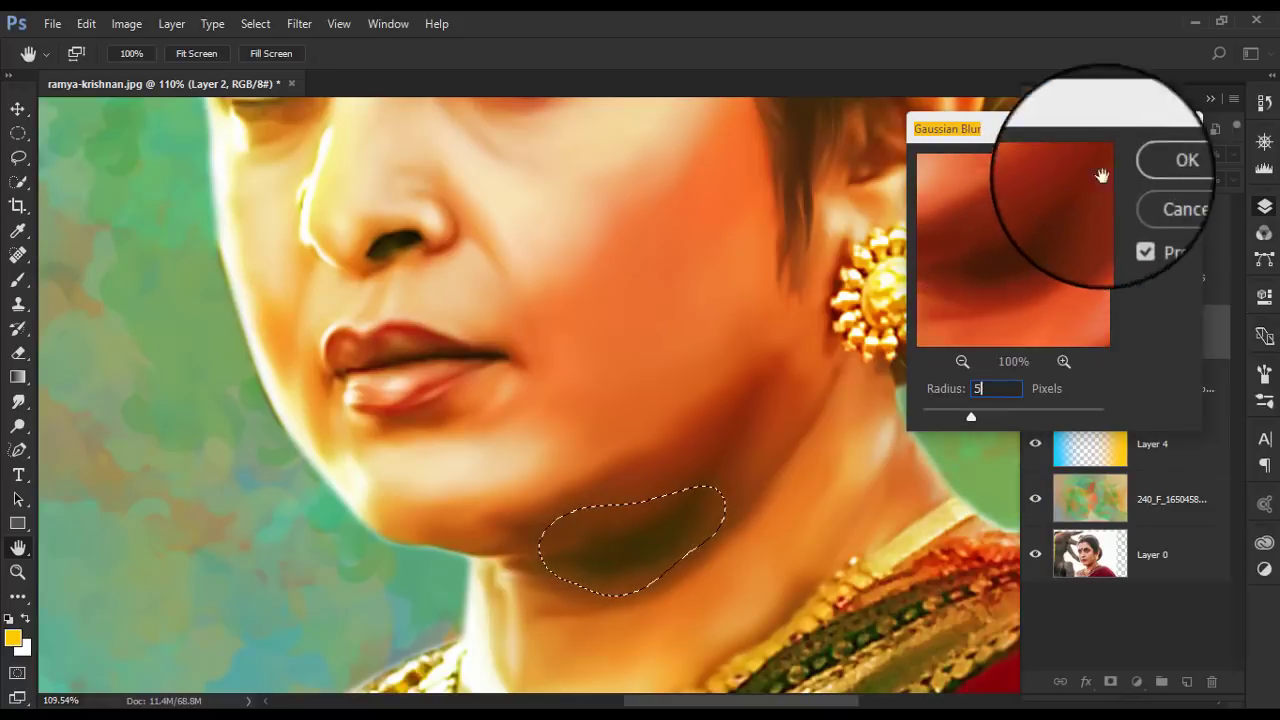
pyautogui.click(1158, 165)
# - Lasso the chin area for further smoothing
pyautogui.scroll(-2, 594, 343)
pyautogui.scroll(-3, 705, 310)
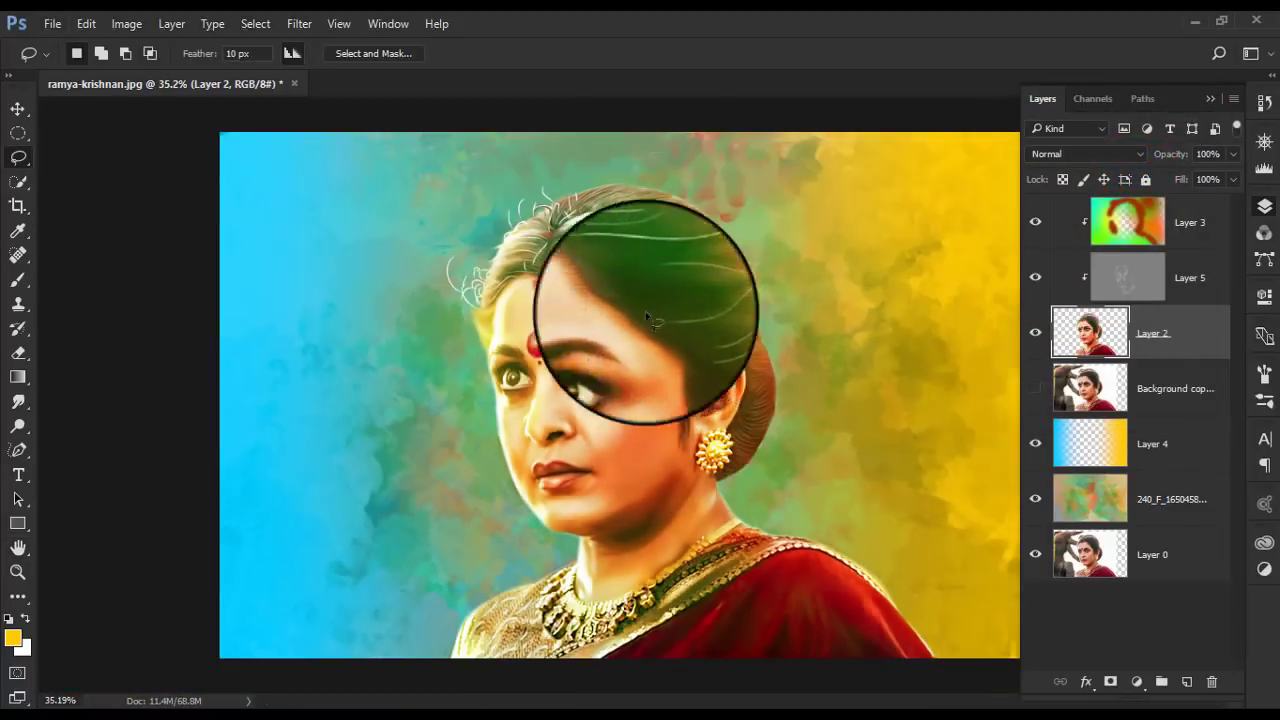
pyautogui.scroll(4, 666, 514)
pyautogui.scroll(1, 500, 537)
pyautogui.scroll(1, 575, 572)
pyautogui.moveTo(575, 572)
pyautogui.mouseDown()
pyautogui.moveTo(443, 543)
pyautogui.moveTo(470, 580)
pyautogui.mouseUp()
# - Lasso a cheek patch, feather it, and reapply the Gaussian Blur
pyautogui.scroll(-2, 540, 270)
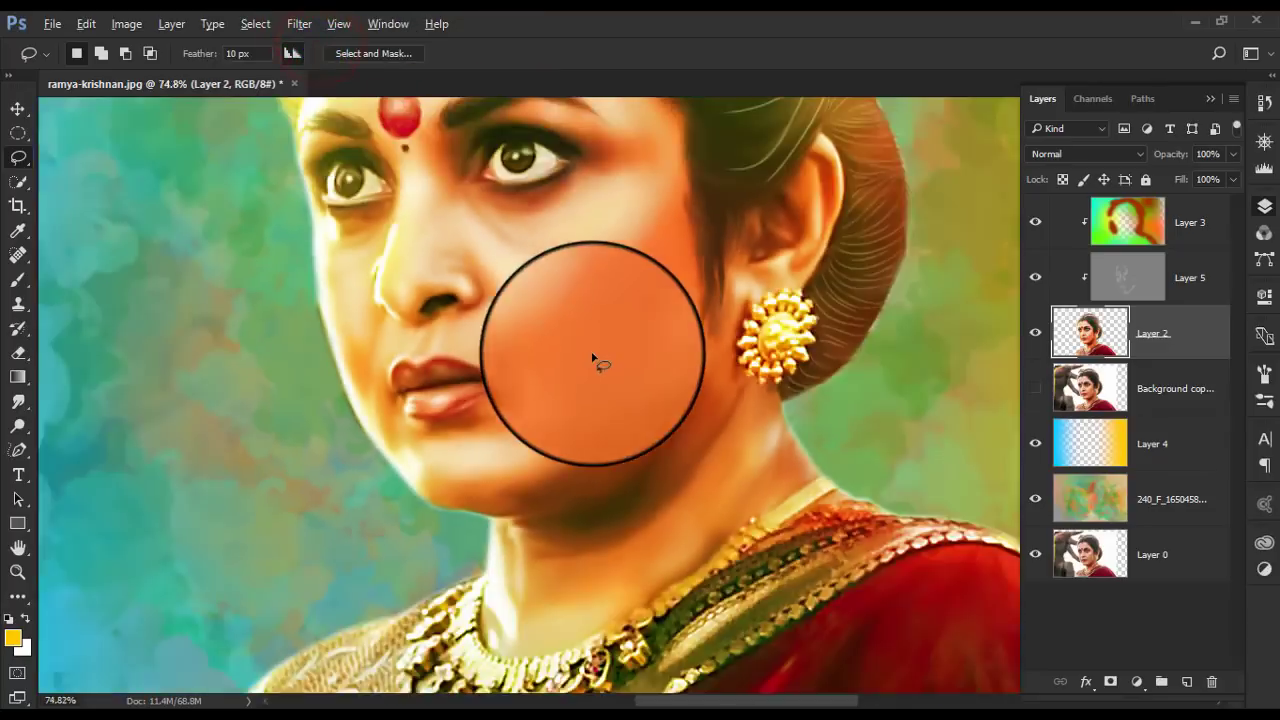
pyautogui.scroll(-2, 600, 370)
pyautogui.scroll(-1, 580, 340)
pyautogui.scroll(5, 620, 460)
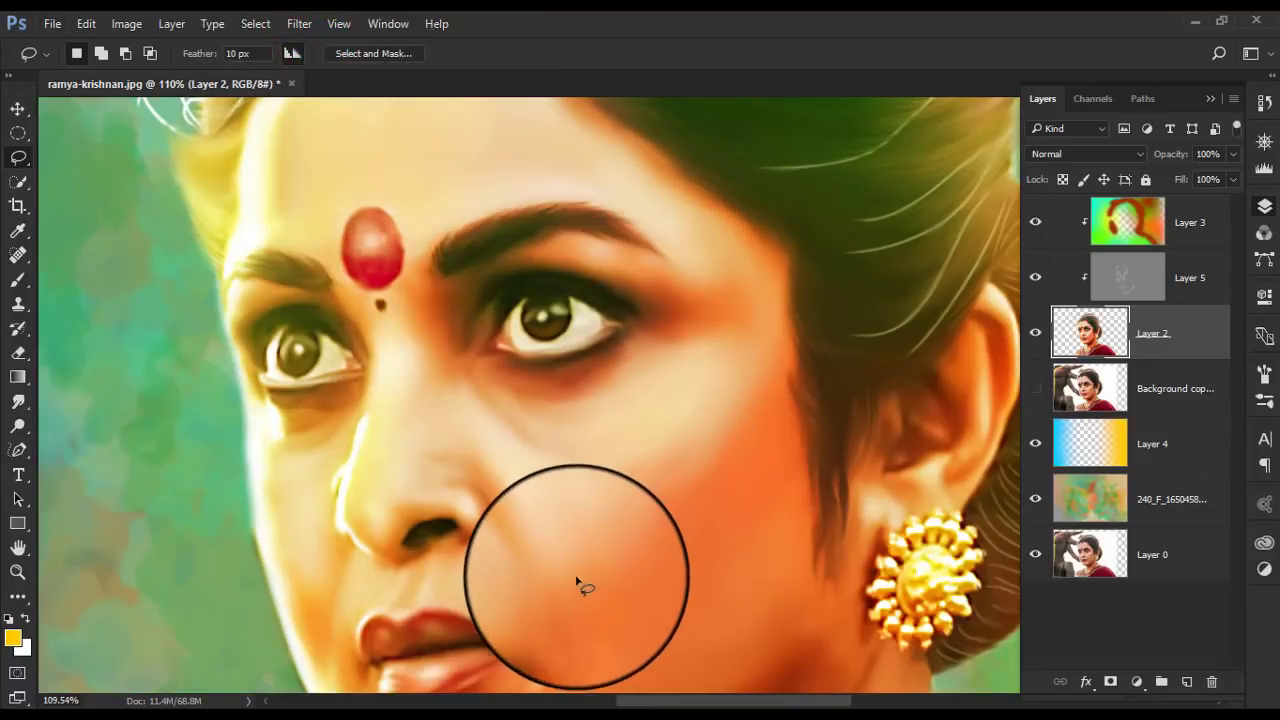
pyautogui.click(653, 479)
pyautogui.moveTo(637, 479); pyautogui.dragTo(703, 508)
pyautogui.click(299, 23)
pyautogui.click(310, 45)
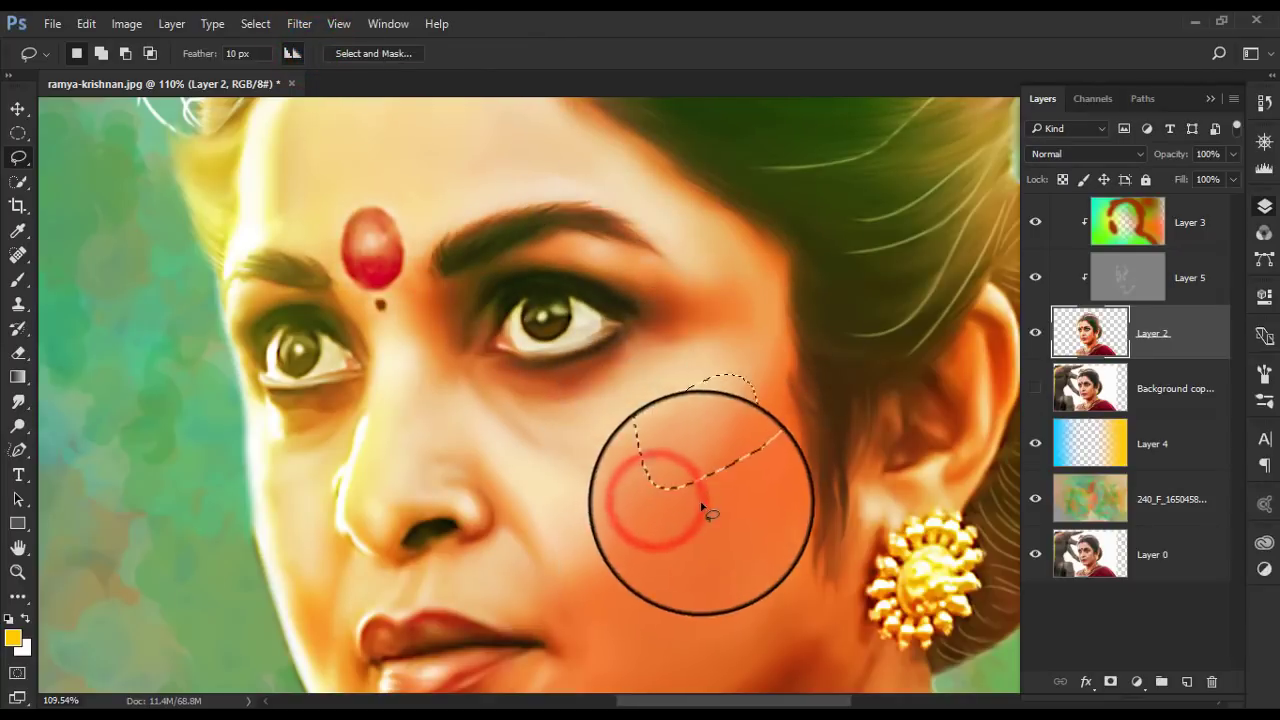
pyautogui.hotkey('shift', 'F6')
pyautogui.click(738, 222)
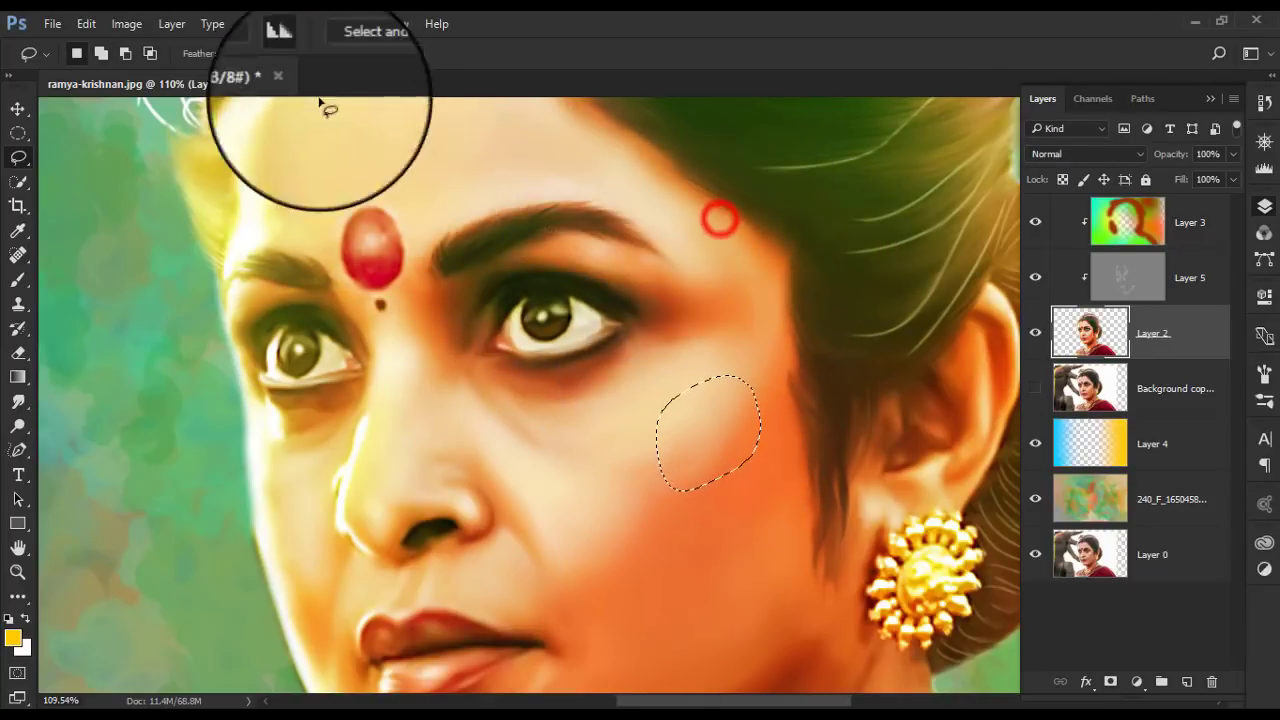
pyautogui.click(299, 23)
pyautogui.click(310, 44)
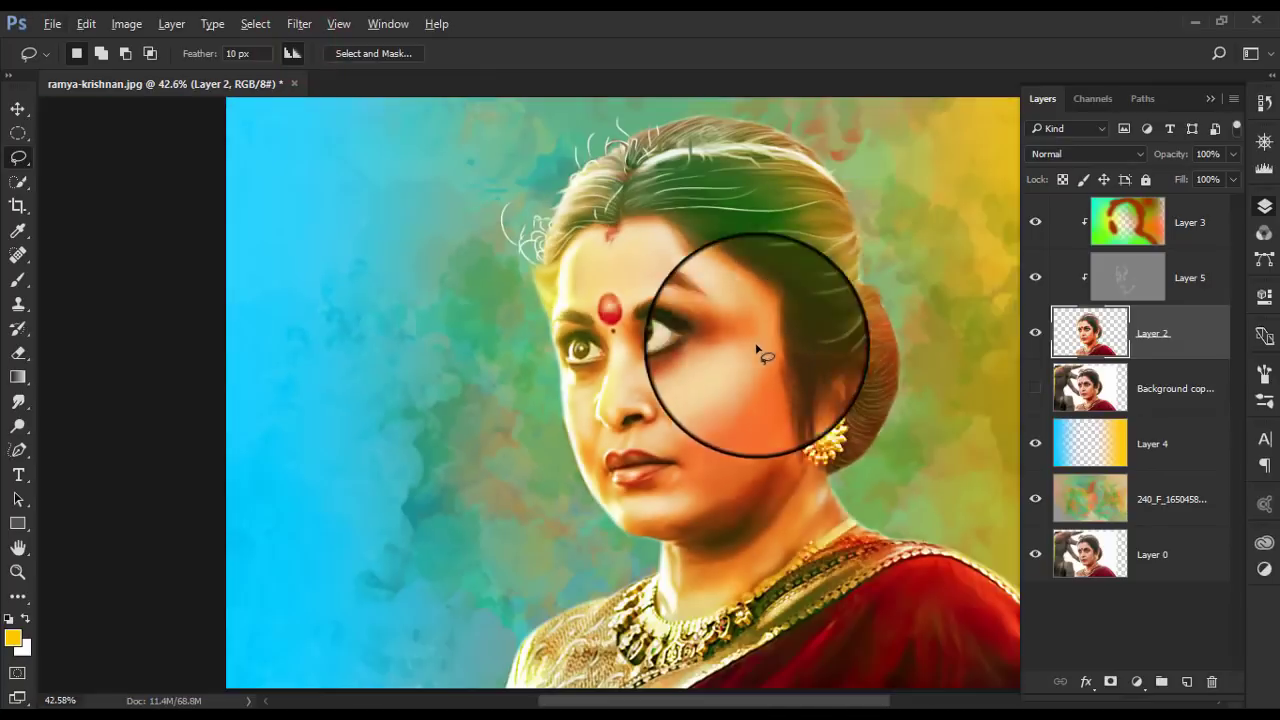
# - Fit the portrait in view, lasso the neck shadow and feather it 10 px
pyautogui.hotkey('ctrl', '0')
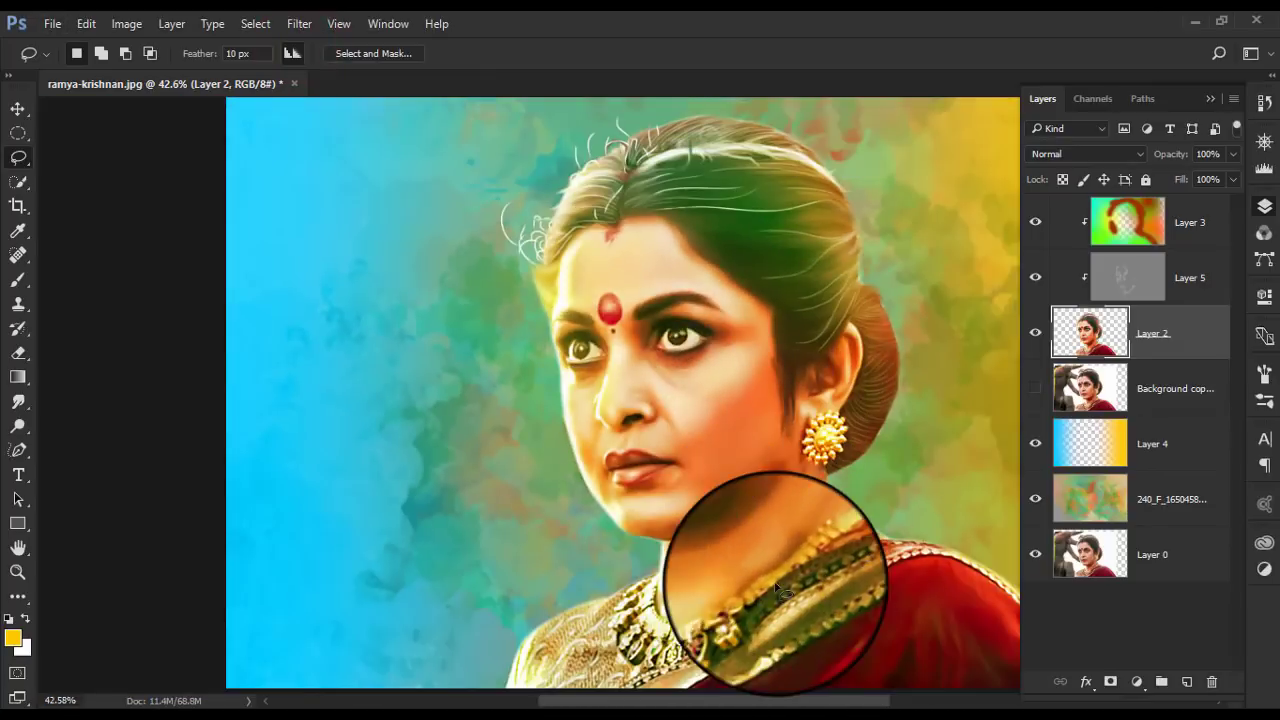
pyautogui.scroll(5, 740, 545)
pyautogui.scroll(3, 710, 480)
pyautogui.moveTo(800, 465)
pyautogui.mouseDown()
pyautogui.moveTo(634, 580)
pyautogui.moveTo(830, 360)
pyautogui.mouseUp()
pyautogui.click(282, 27)
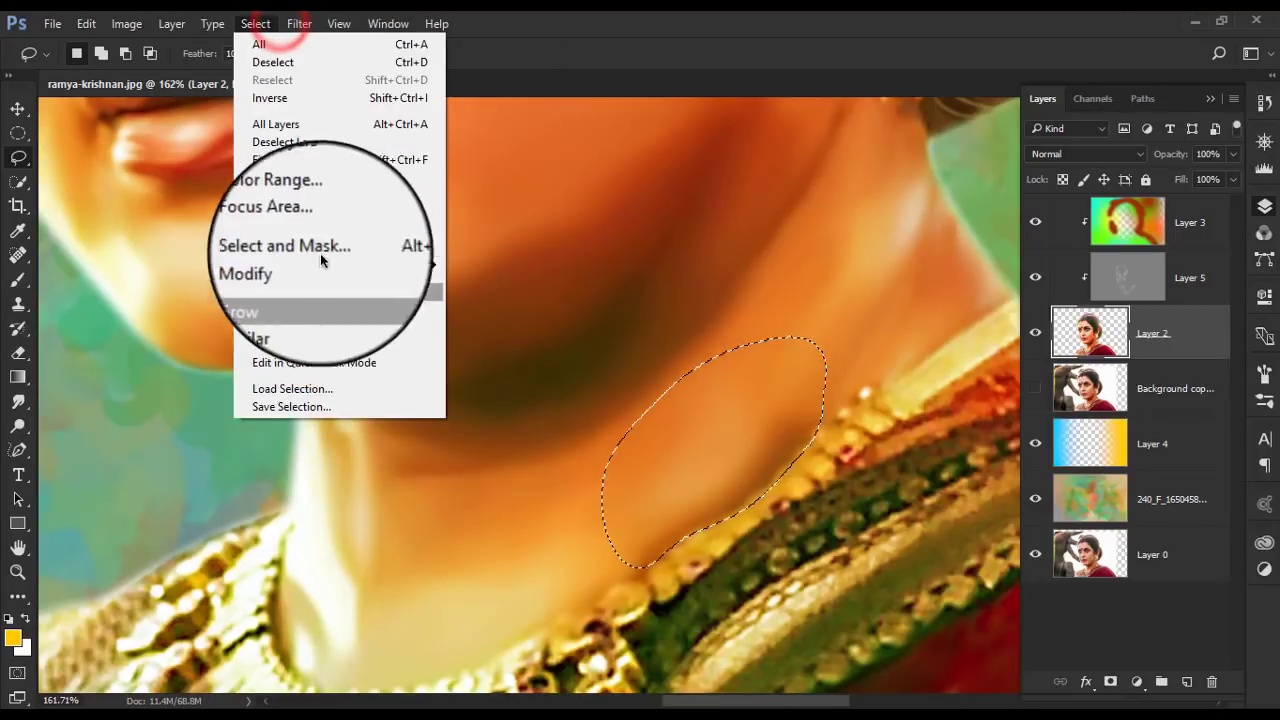
pyautogui.click(497, 345)
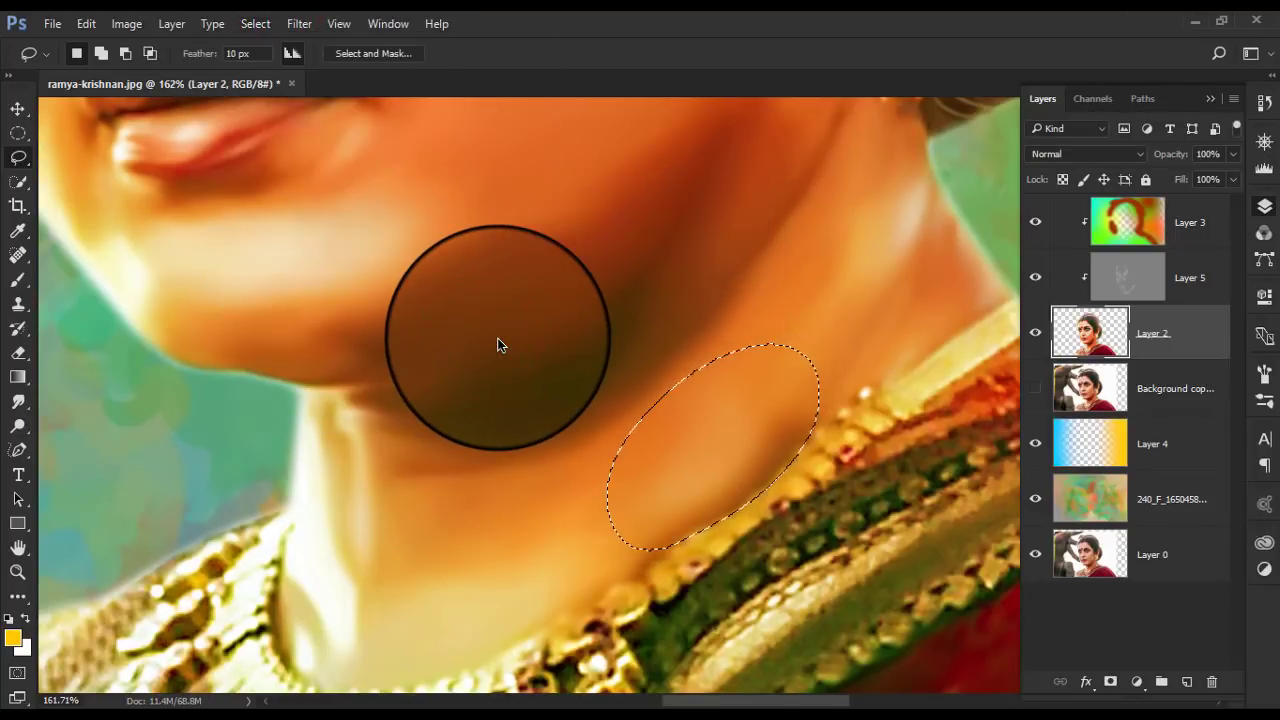
# - Pan and zoom the canvas to the forehead, eyes and then the hair
pyautogui.scroll(-5, 700, 242)
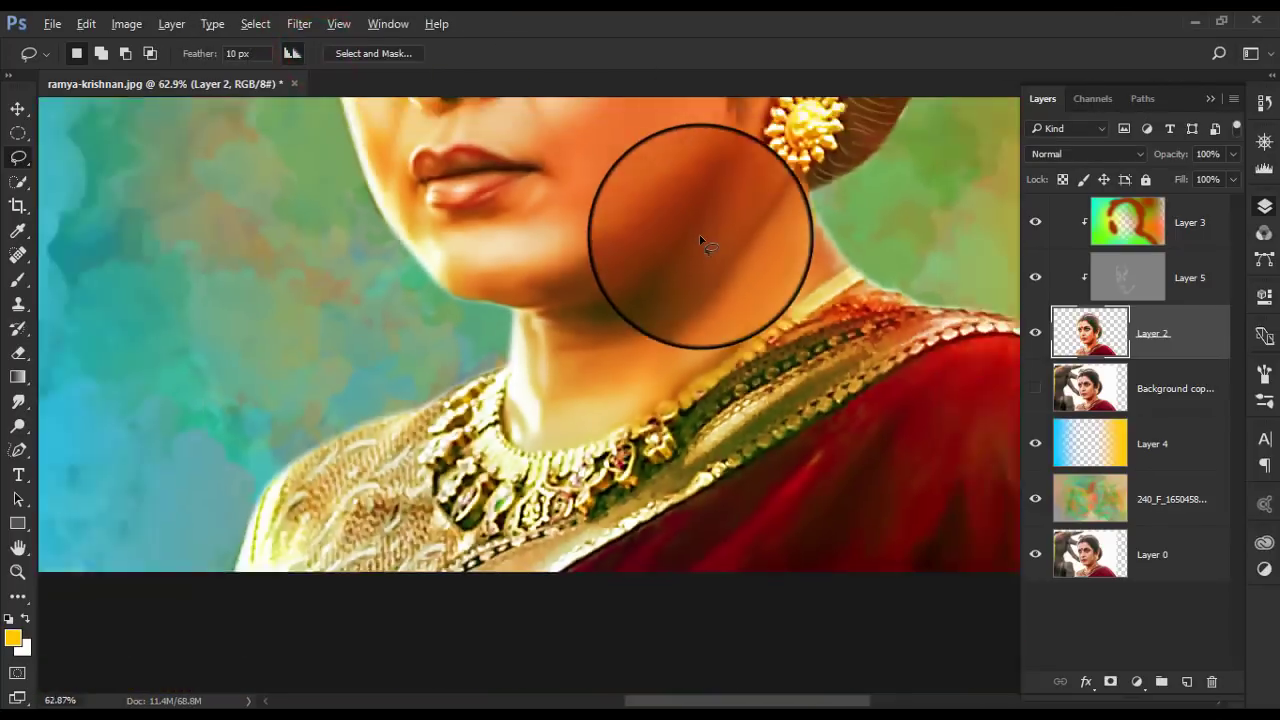
pyautogui.scroll(-2, 705, 300)
pyautogui.scroll(3, 663, 363)
pyautogui.scroll(2, 643, 360)
pyautogui.scroll(2, 537, 443)
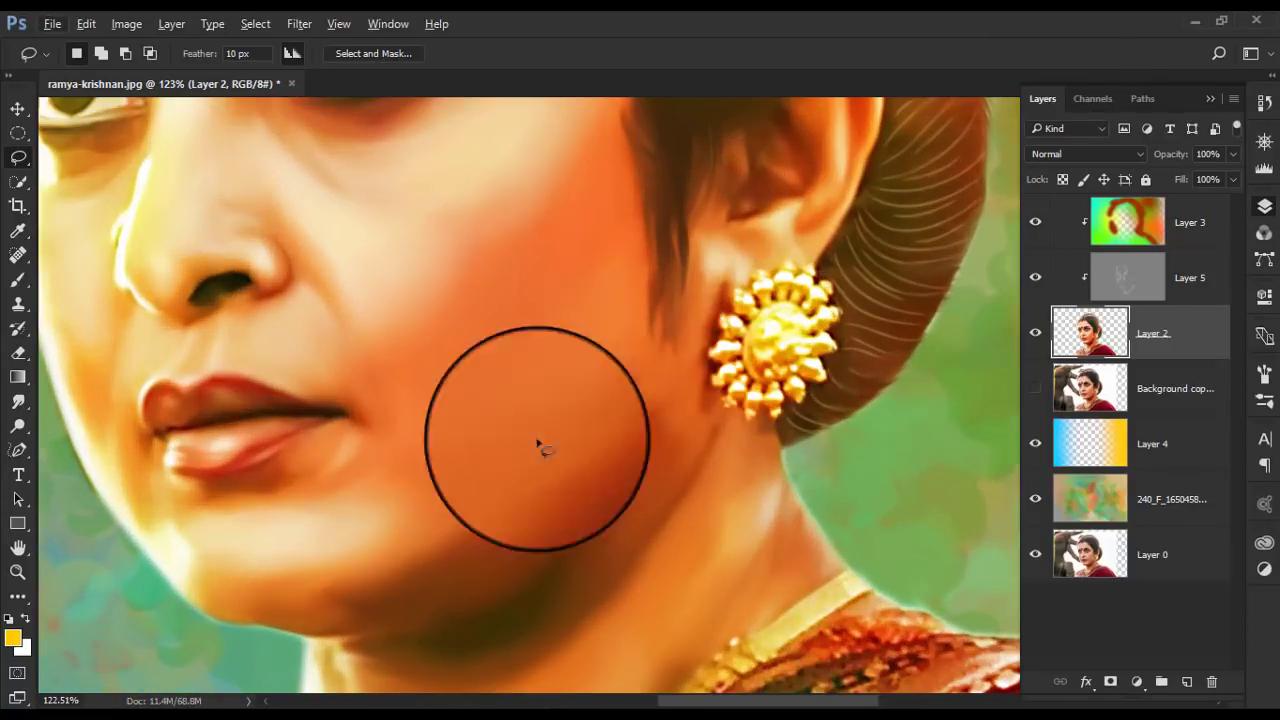
pyautogui.moveTo(517, 418); pyautogui.dragTo(614, 491)
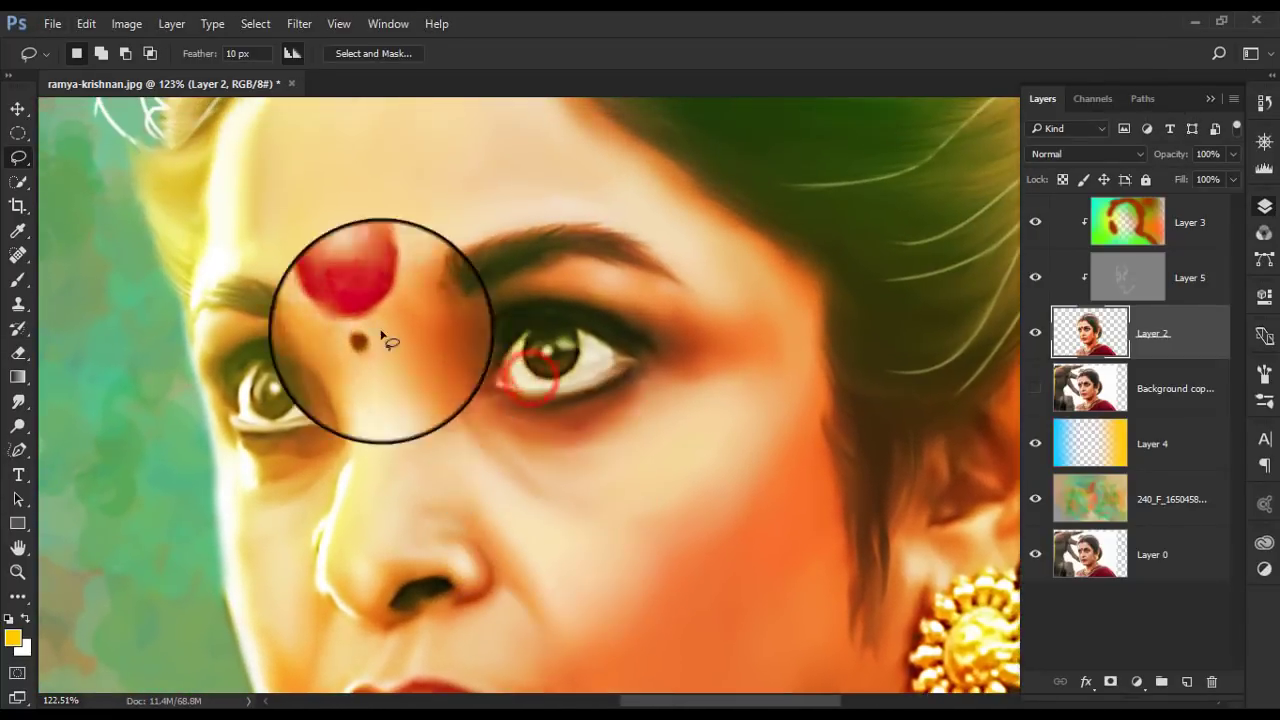
pyautogui.moveTo(378, 222); pyautogui.dragTo(380, 377)
pyautogui.scroll(-5, 437, 337)
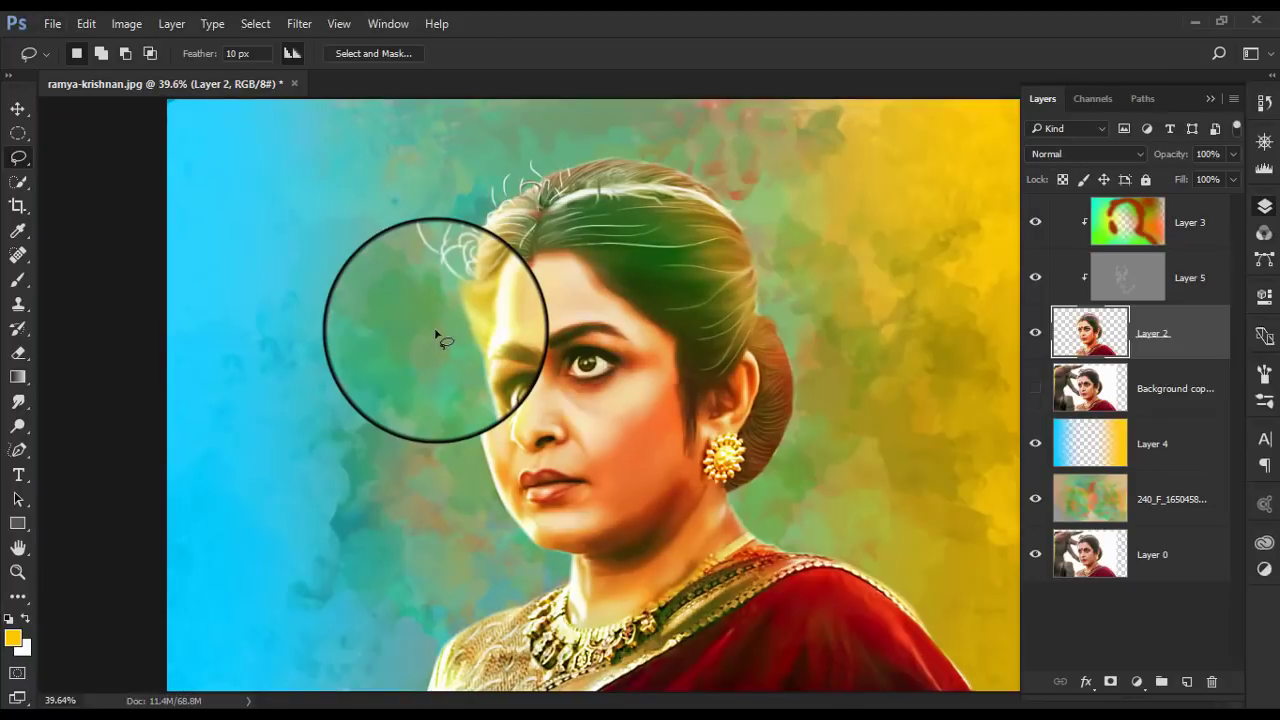
# - On Layer 4, paint a soft yellow wash over the face
pyautogui.press('v')
pyautogui.click(1184, 390)
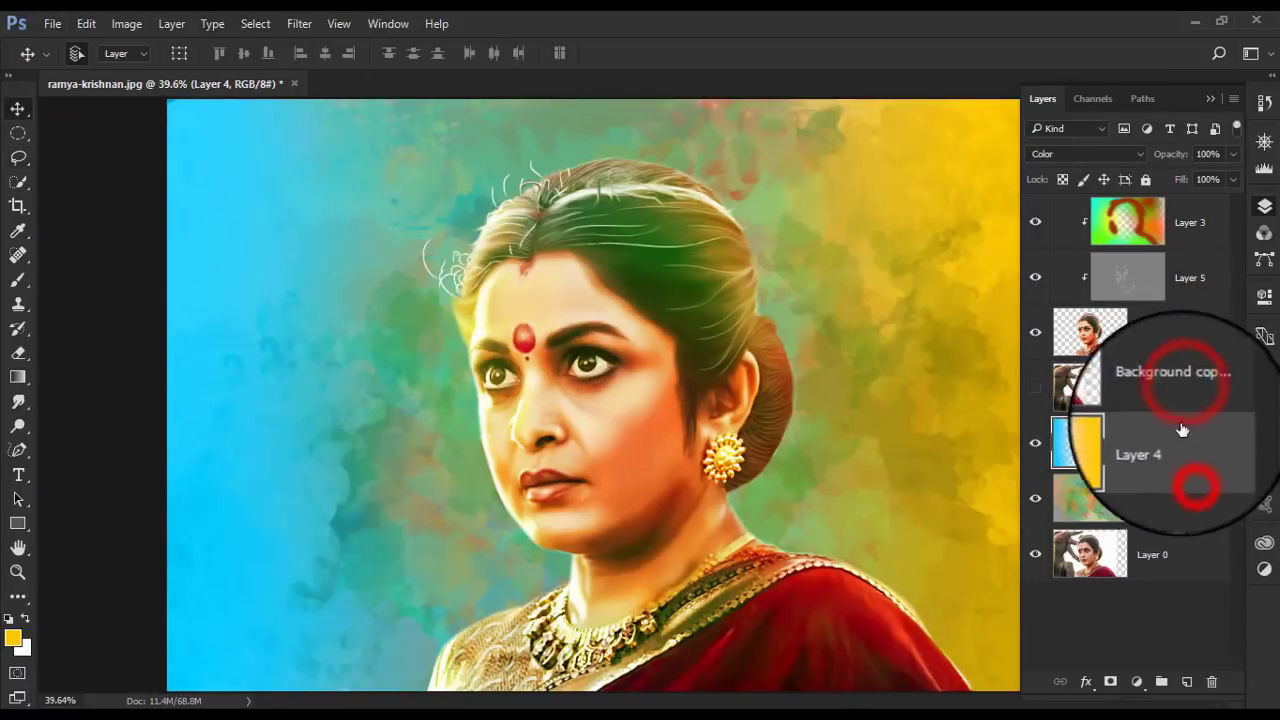
pyautogui.click(26, 287)
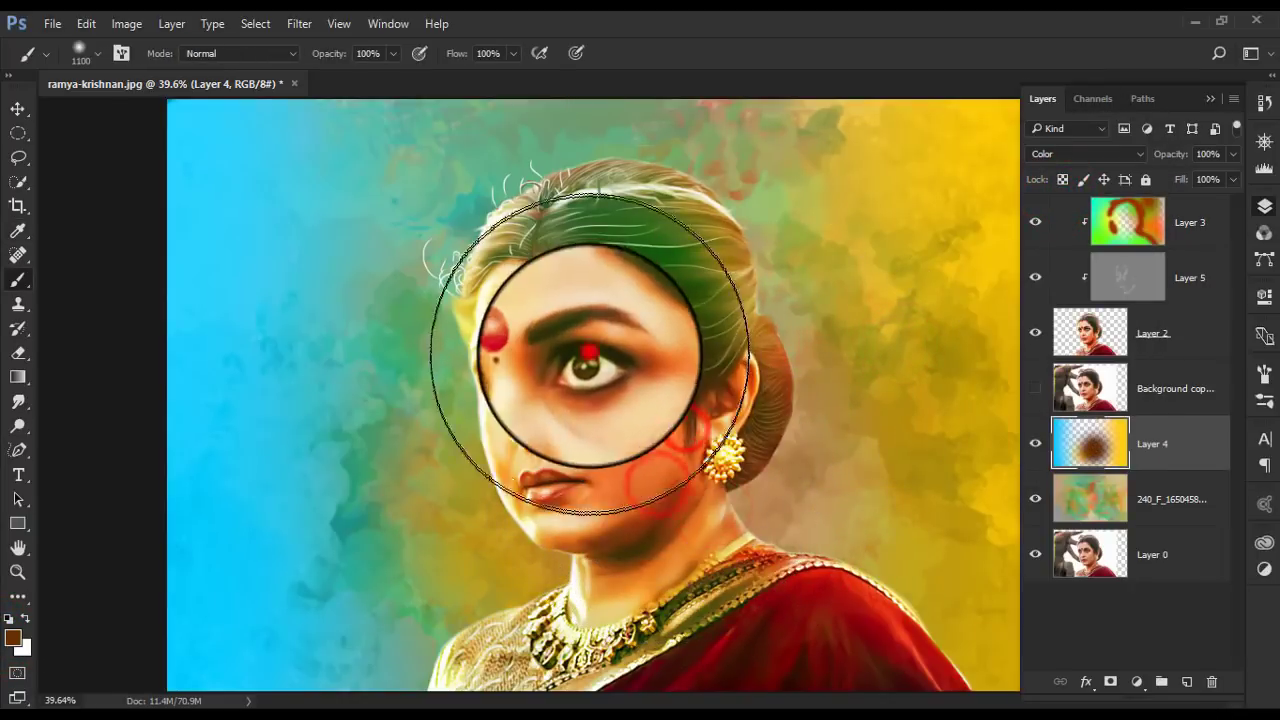
pyautogui.click(12, 637)
pyautogui.click(914, 386)
pyautogui.click(898, 196)
pyautogui.click(1082, 172)
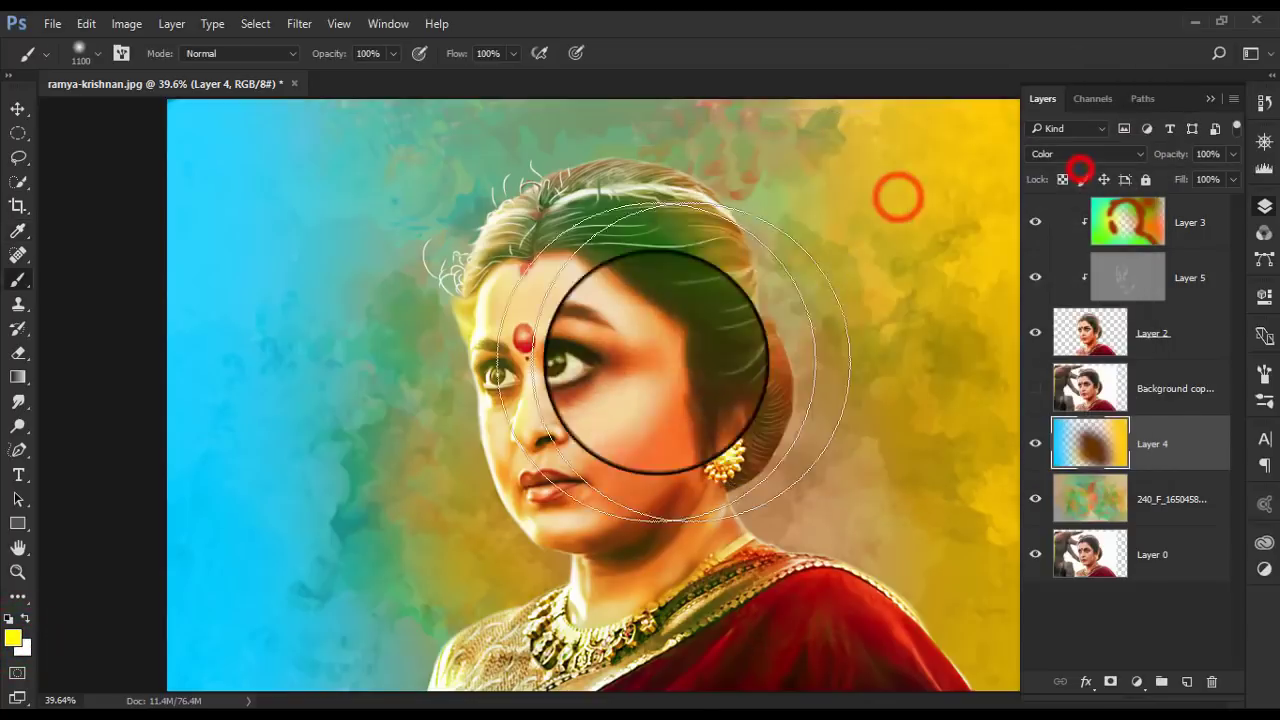
pyautogui.click(627, 380)
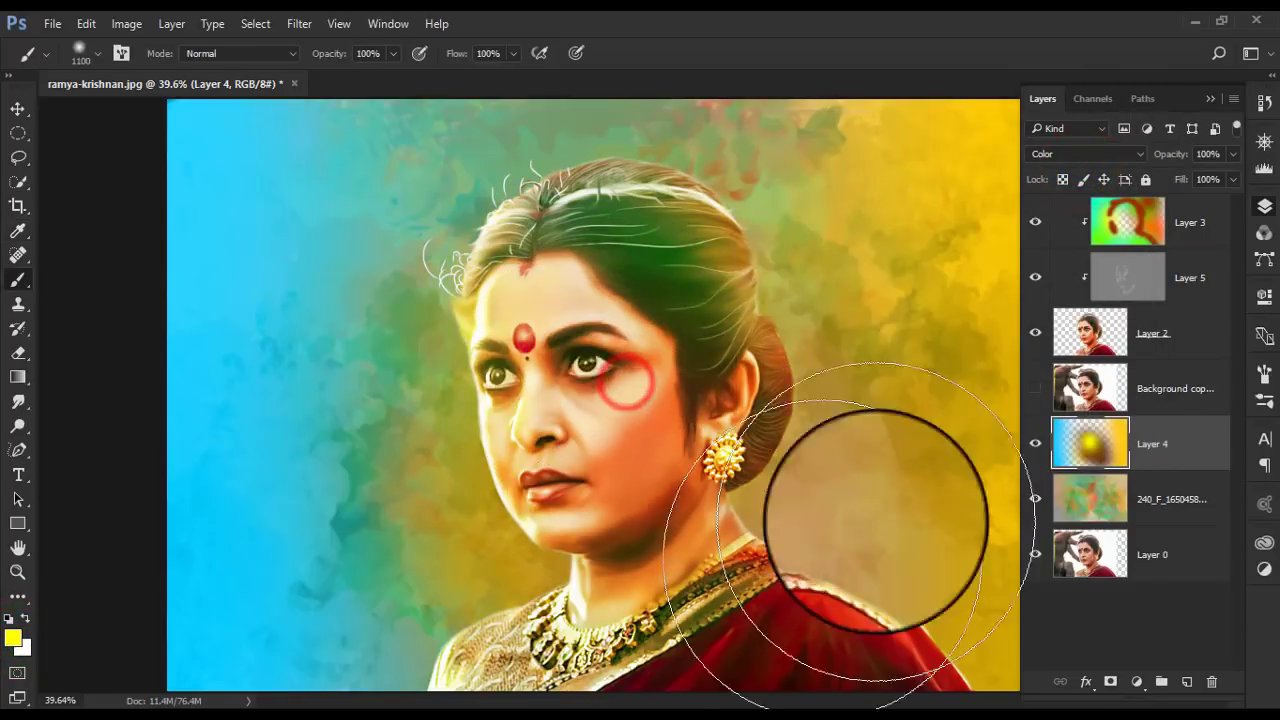
# - Dab orange ff6600 onto the hair
pyautogui.click(12, 637)
pyautogui.click(929, 414)
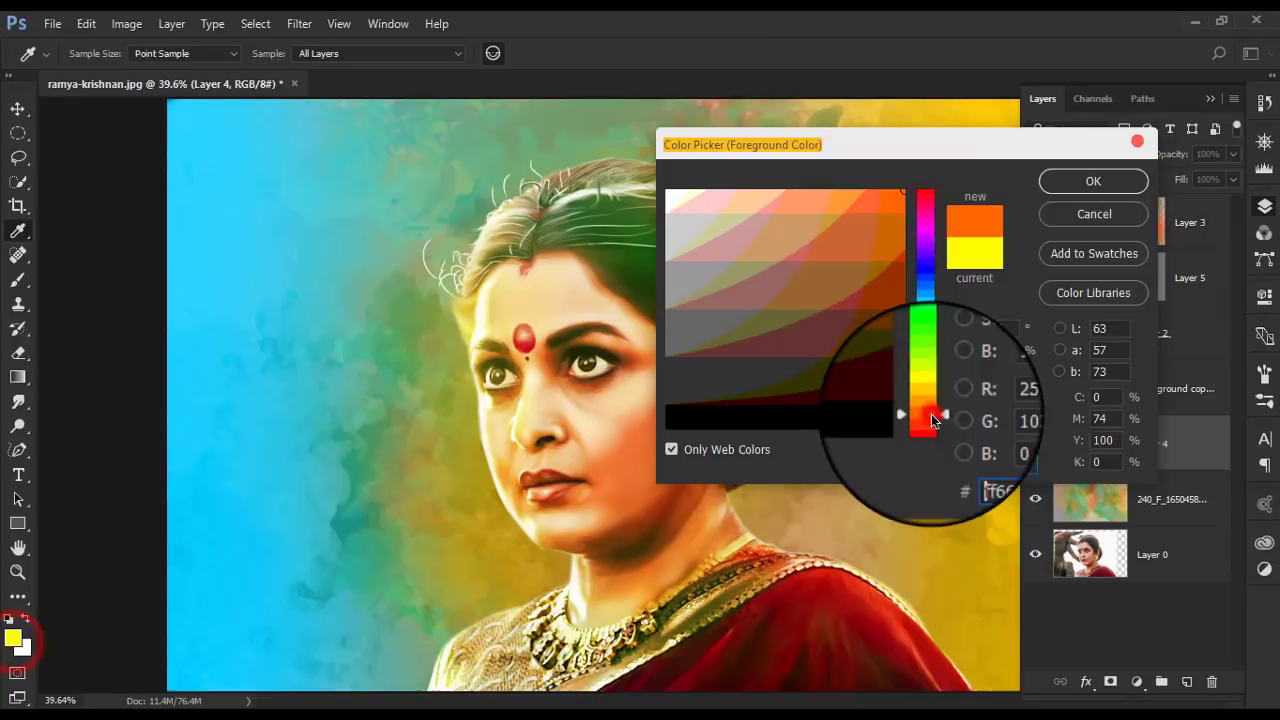
pyautogui.click(1075, 180)
pyautogui.press('b')
pyautogui.click(566, 177)
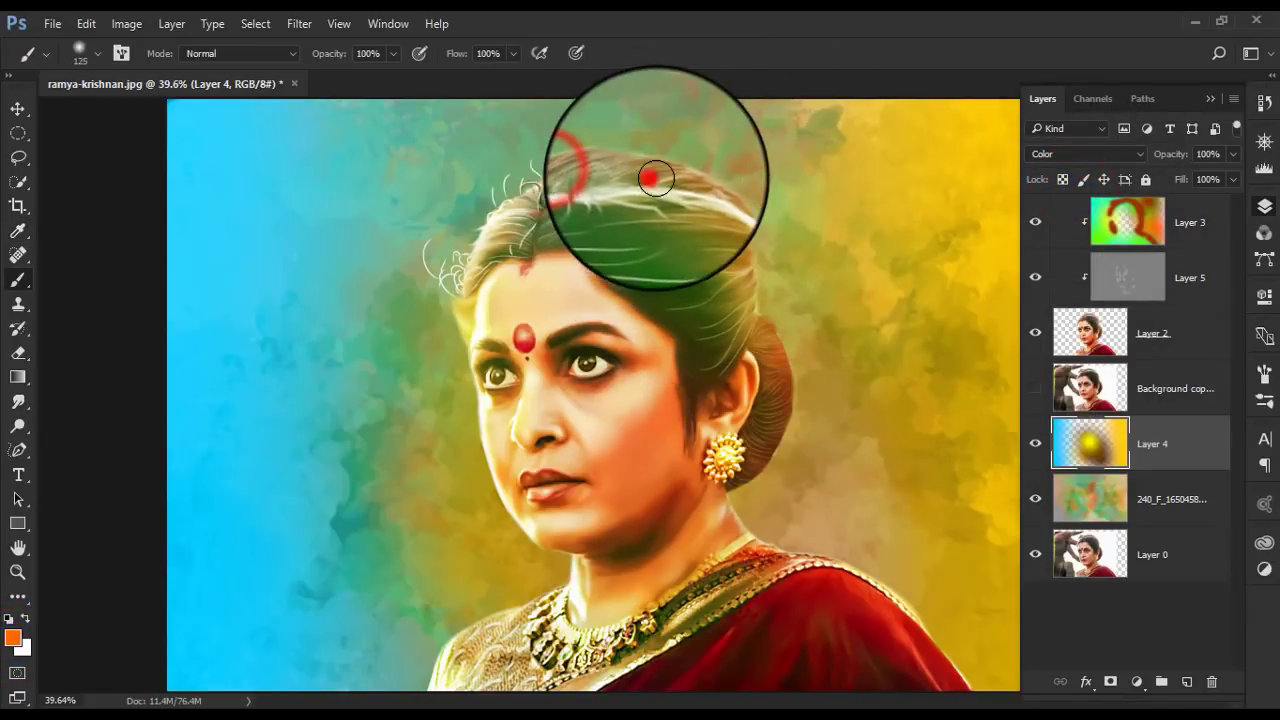
# - Paint yellow-green ccff00 over the hair
pyautogui.click(12, 637)
pyautogui.click(925, 405)
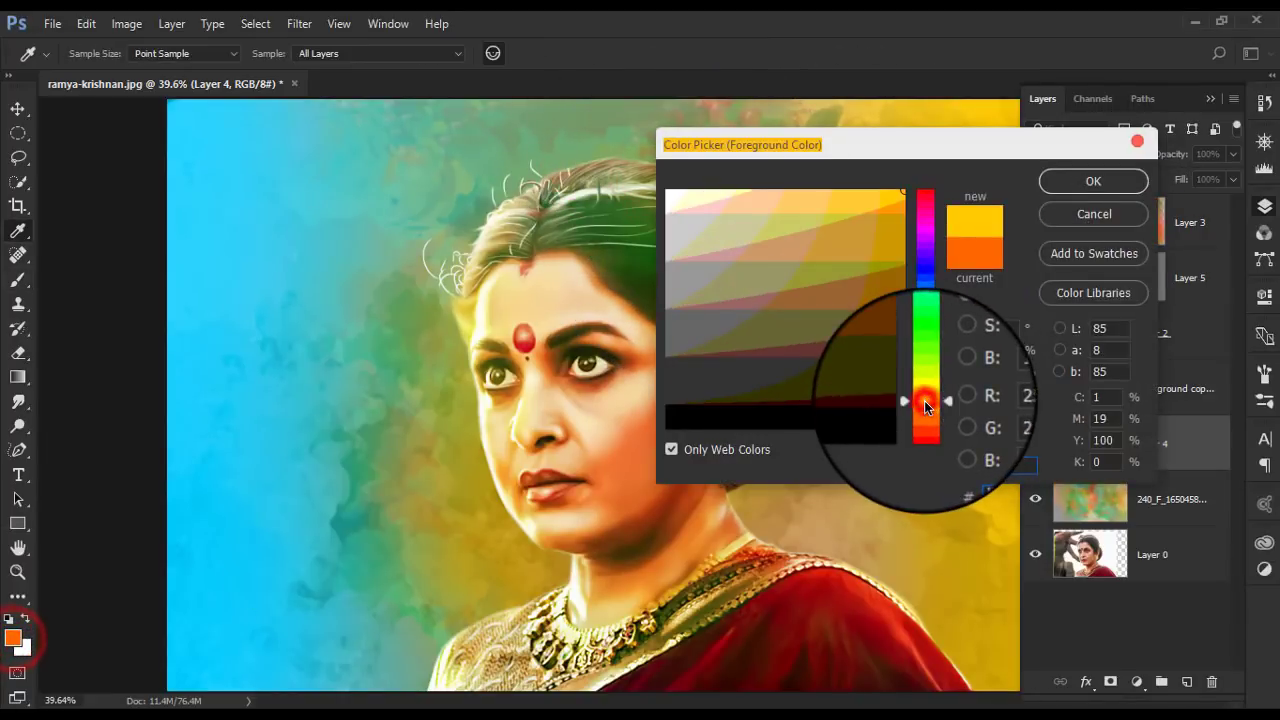
pyautogui.click(925, 380)
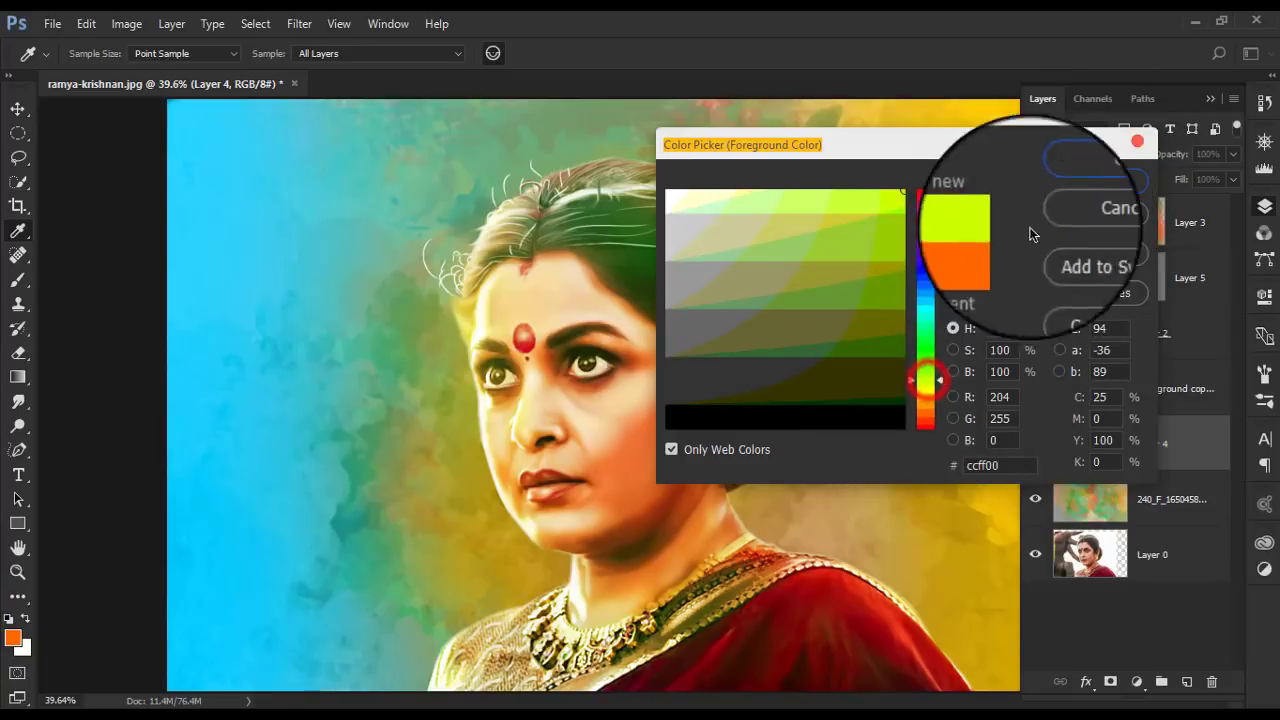
pyautogui.click(1070, 175)
pyautogui.moveTo(571, 163); pyautogui.dragTo(629, 264)
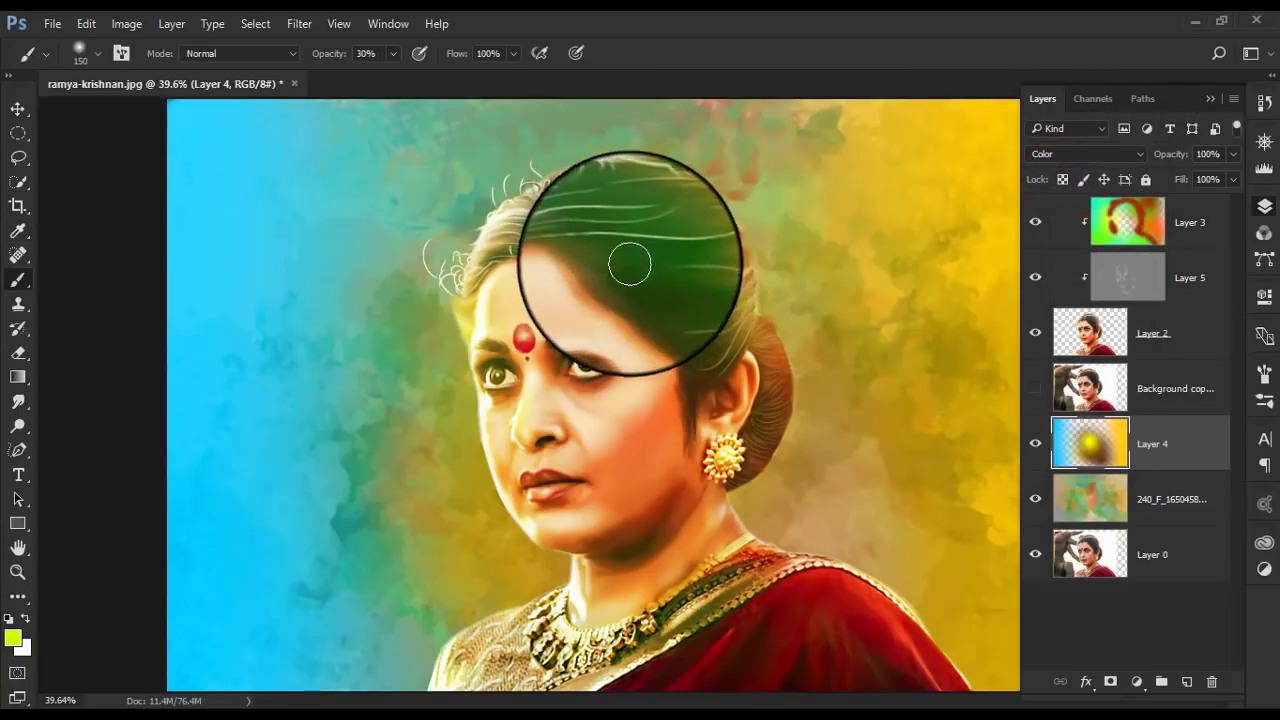
# - With a 600 px brush at 20% opacity, dab yellow-green on the left background and hair
pyautogui.press(']')
pyautogui.press(']')
pyautogui.press(']')
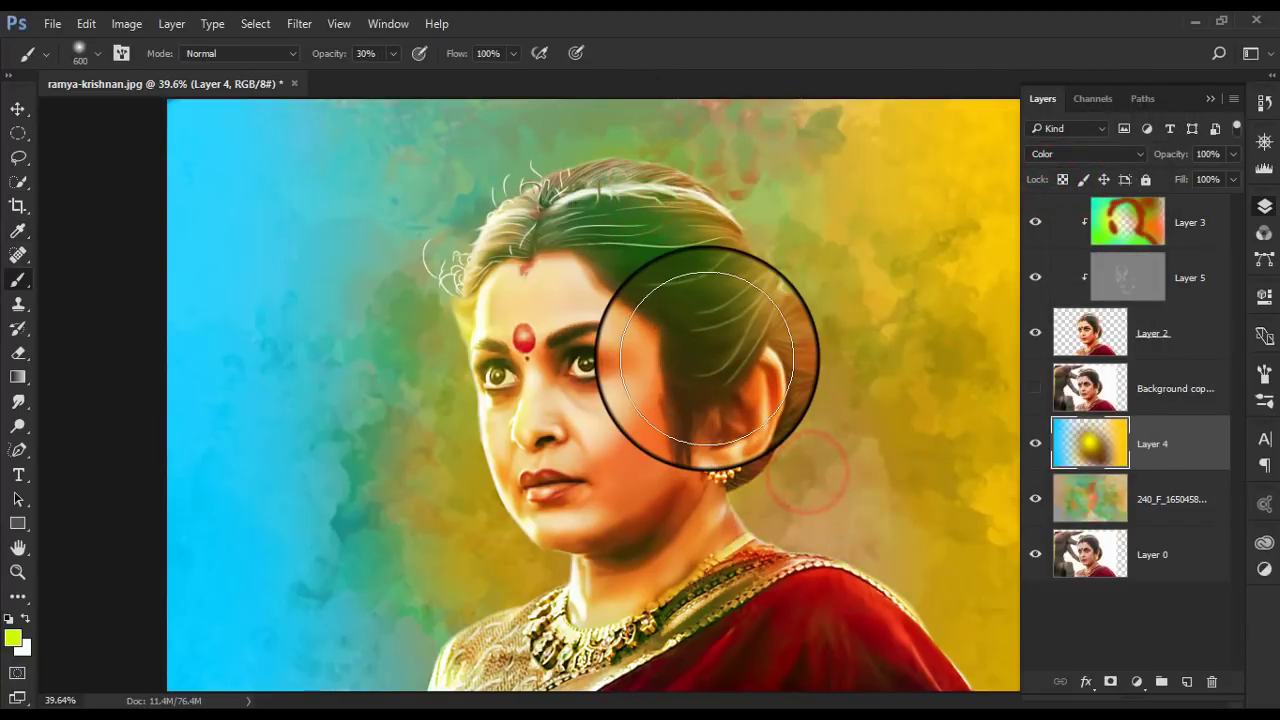
pyautogui.press('2')
pyautogui.click(757, 177)
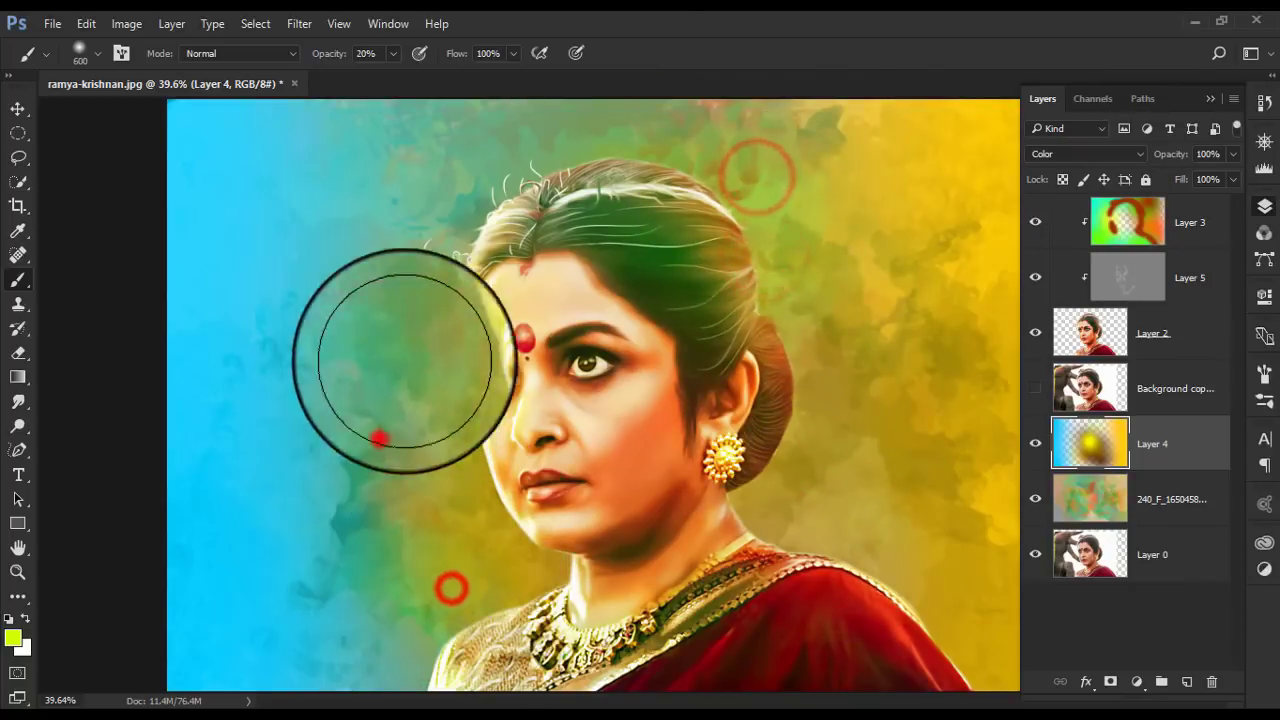
pyautogui.click(546, 150)
pyautogui.scroll(-2, 770, 340)
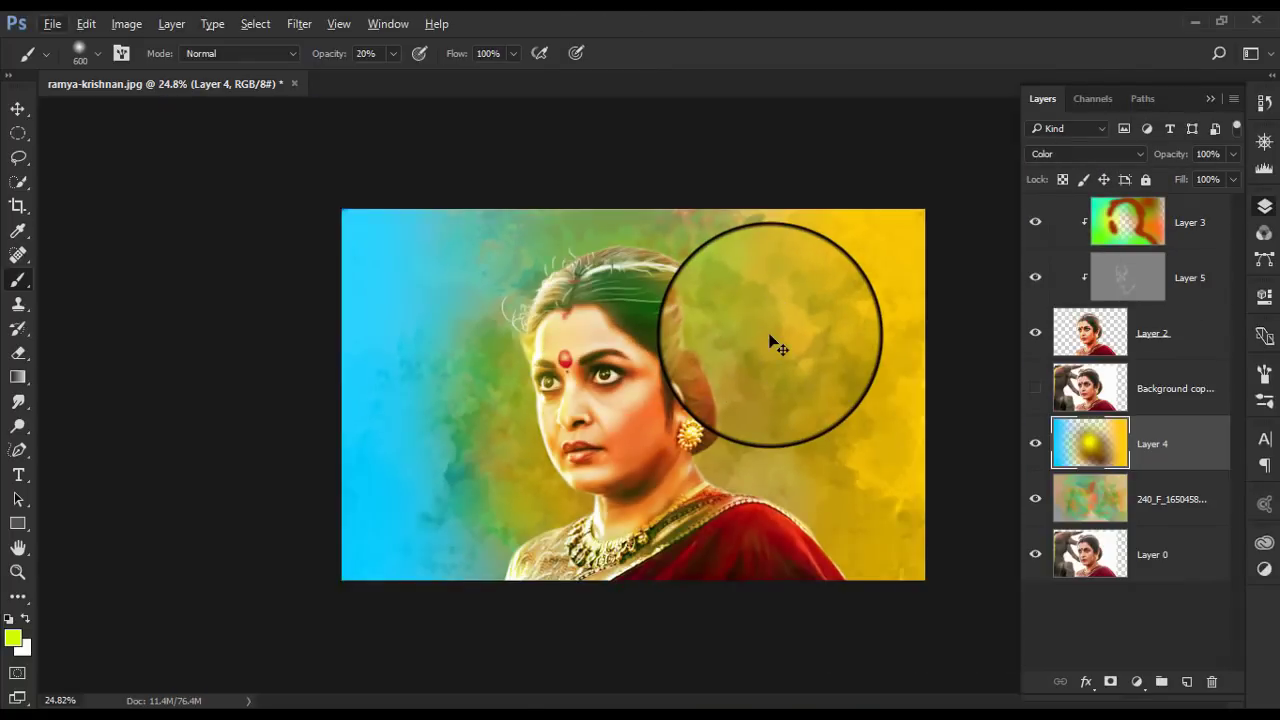
pyautogui.click(751, 237)
pyautogui.click(674, 286)
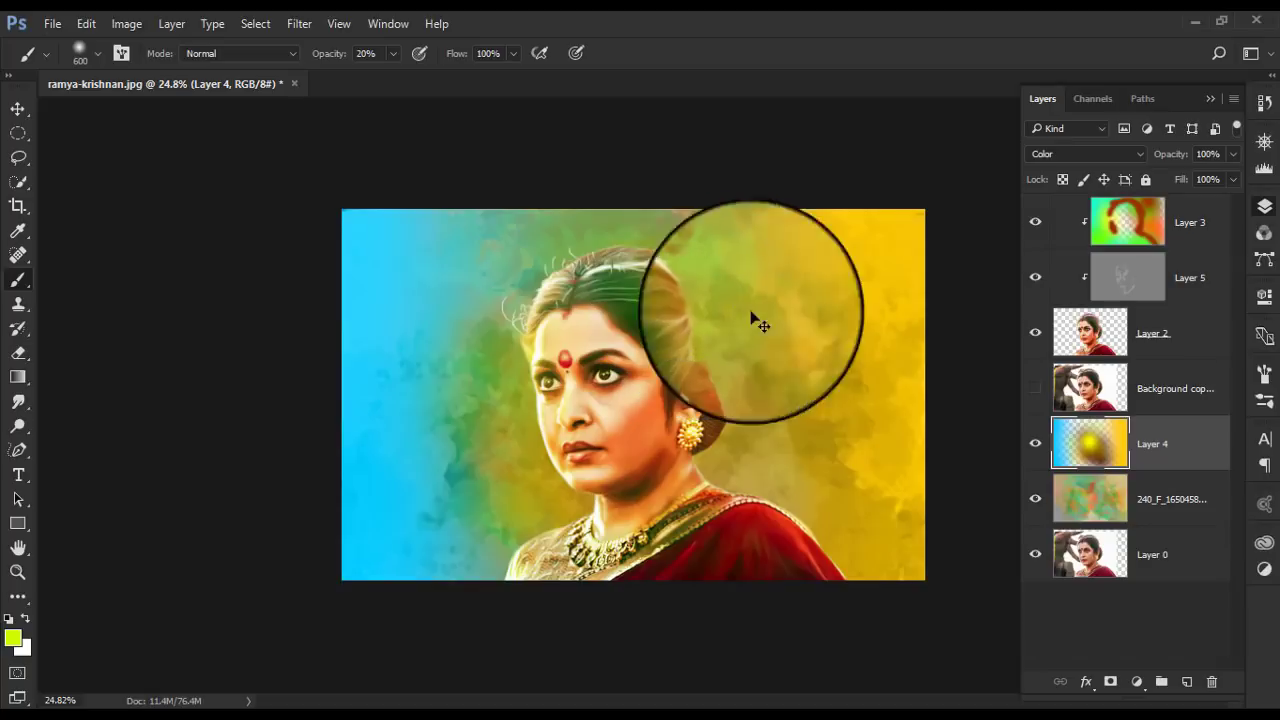
pyautogui.scroll(2, 757, 320)
pyautogui.click(1186, 225)
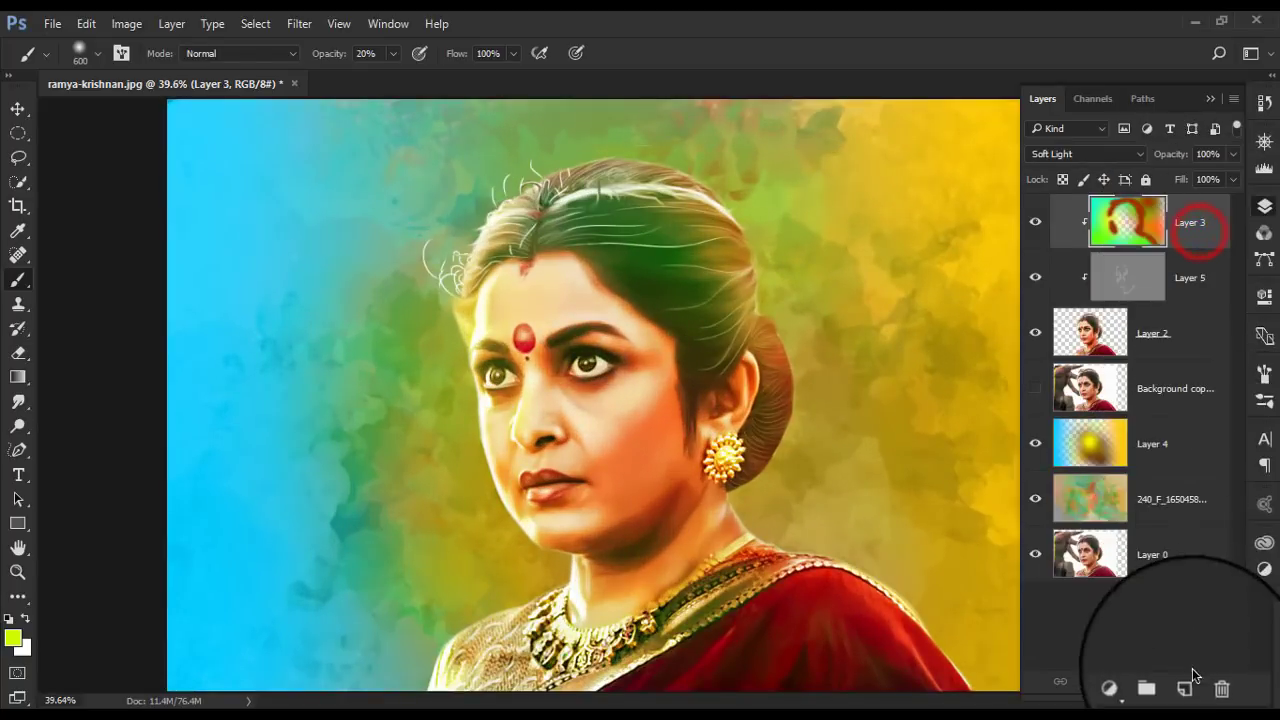
# - Add a new layer above Layer 3 and set the foreground to yellow ffff00
pyautogui.click(1187, 681)
pyautogui.click(12, 637)
pyautogui.click(920, 387)
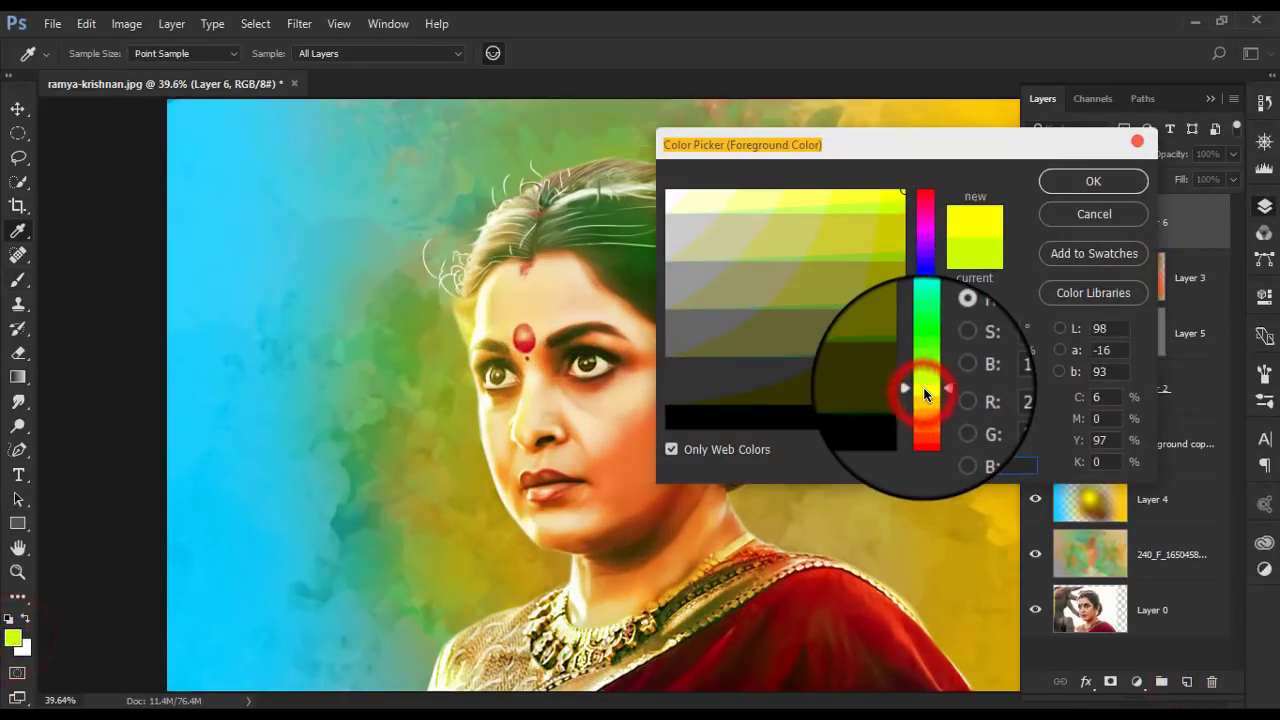
pyautogui.click(900, 193)
pyautogui.click(1093, 181)
# - At 100% brush opacity, paint vertical yellow strokes down the right side on Layer 6
pyautogui.press('b')
pyautogui.moveTo(330, 55); pyautogui.dragTo(360, 55)
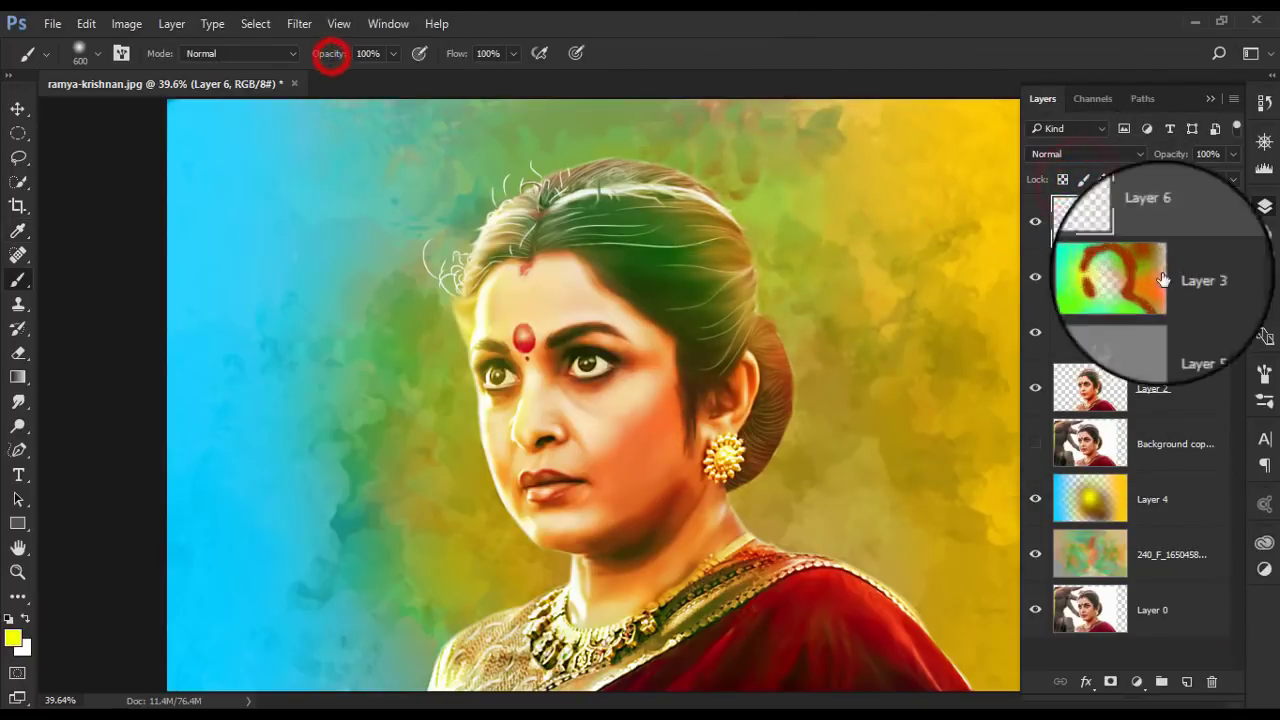
pyautogui.click(1157, 490)
pyautogui.click(1171, 251)
pyautogui.hotkey('ctrl', '-')
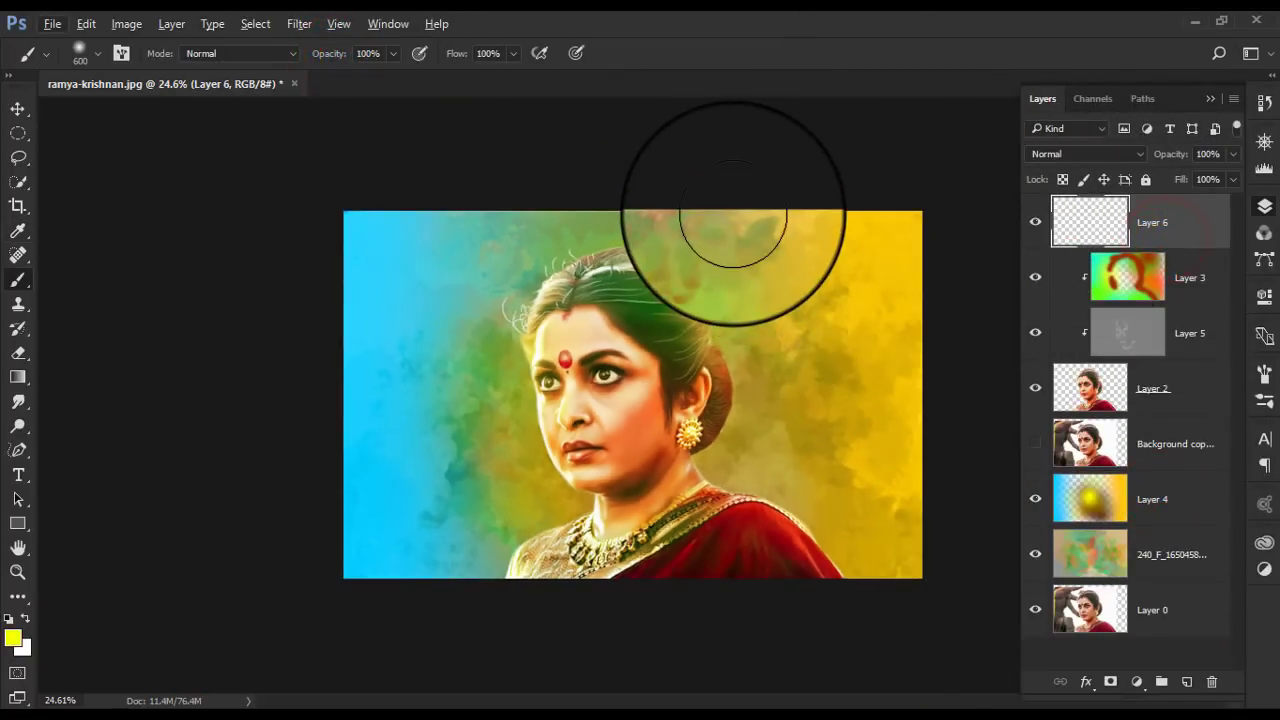
pyautogui.moveTo(741, 216); pyautogui.dragTo(922, 314)
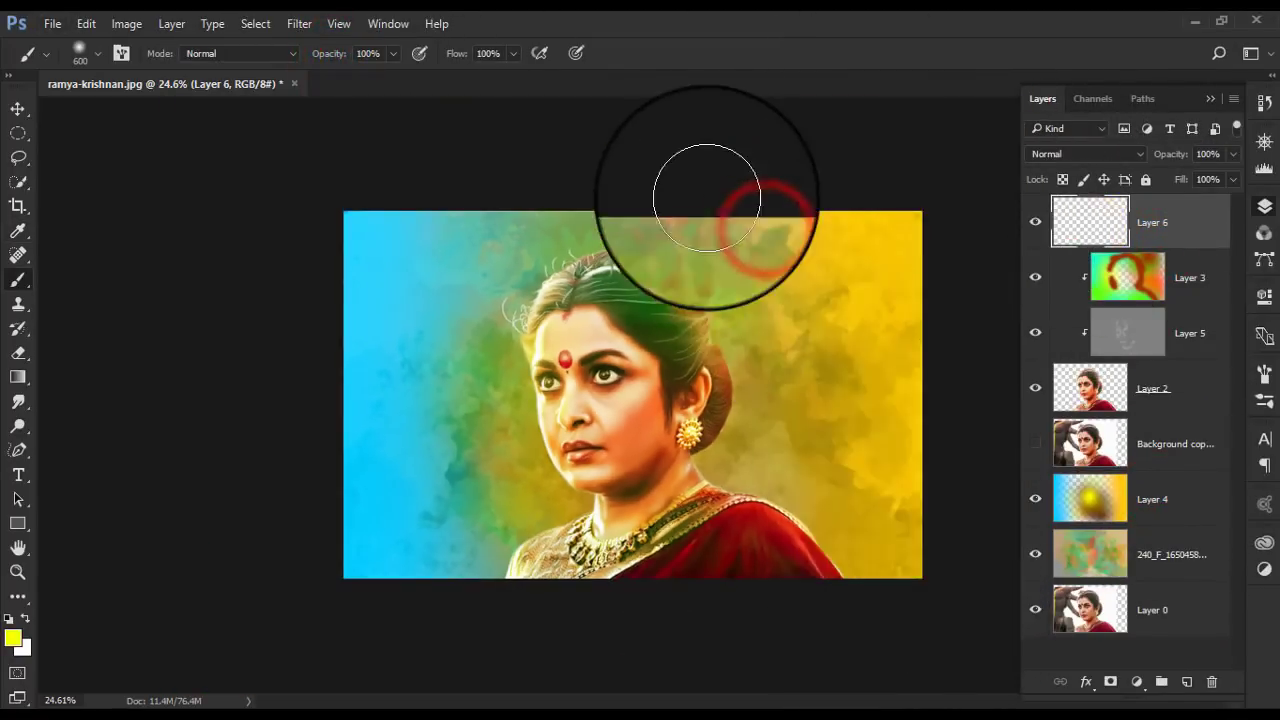
pyautogui.moveTo(700, 203); pyautogui.dragTo(787, 550)
pyautogui.moveTo(737, 229); pyautogui.dragTo(760, 570)
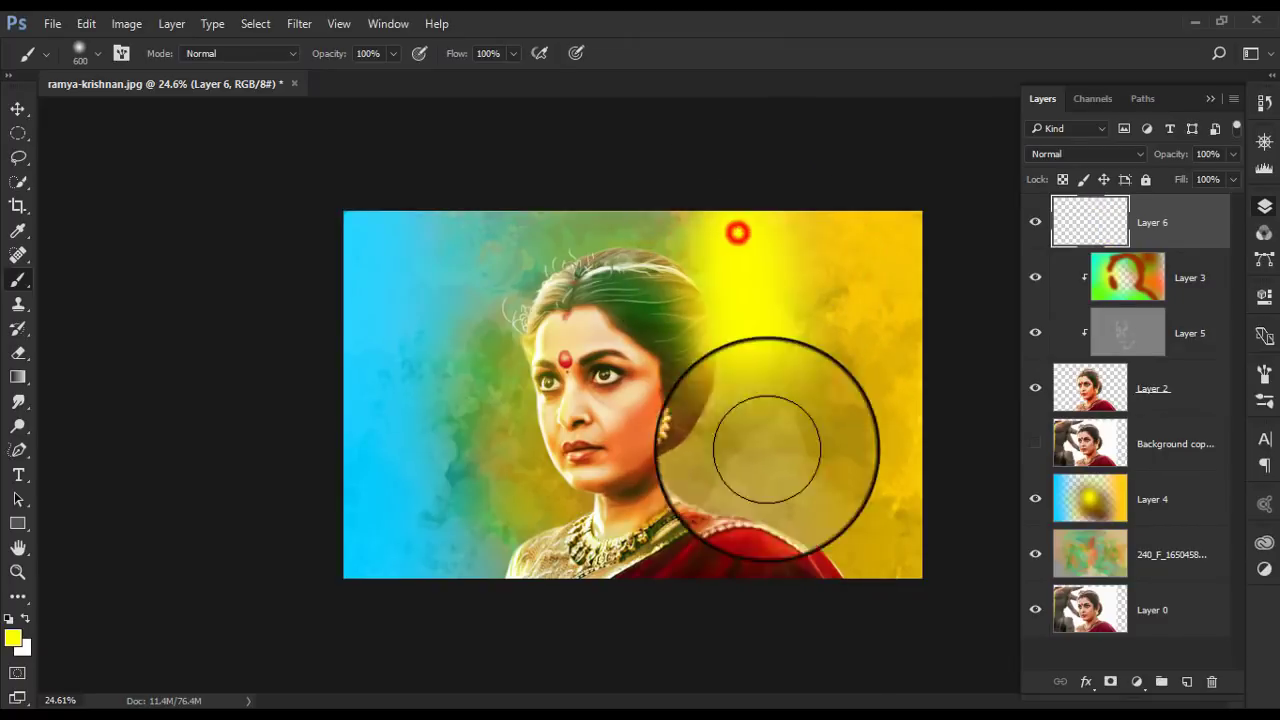
# - Clip Layer 6 to the layer below and blend it as Color
pyautogui.click(1070, 156)
pyautogui.click(1036, 500)
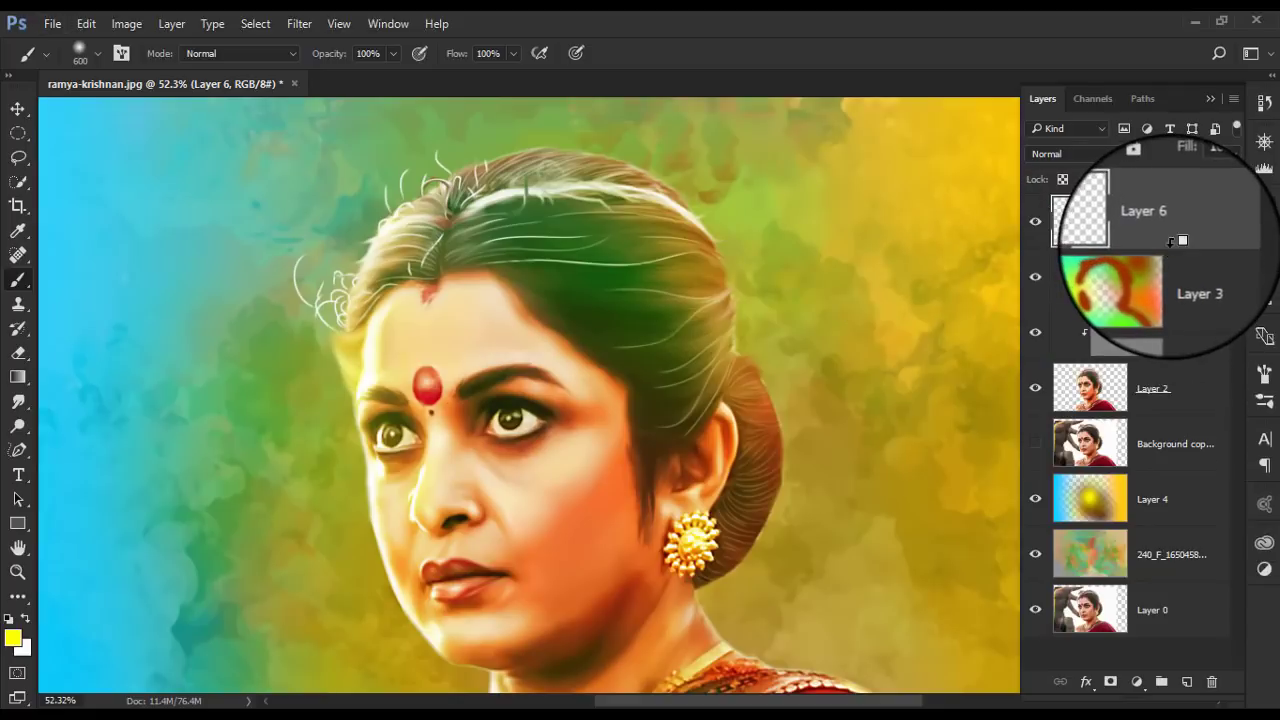
pyautogui.moveTo(757, 134); pyautogui.dragTo(820, 605)
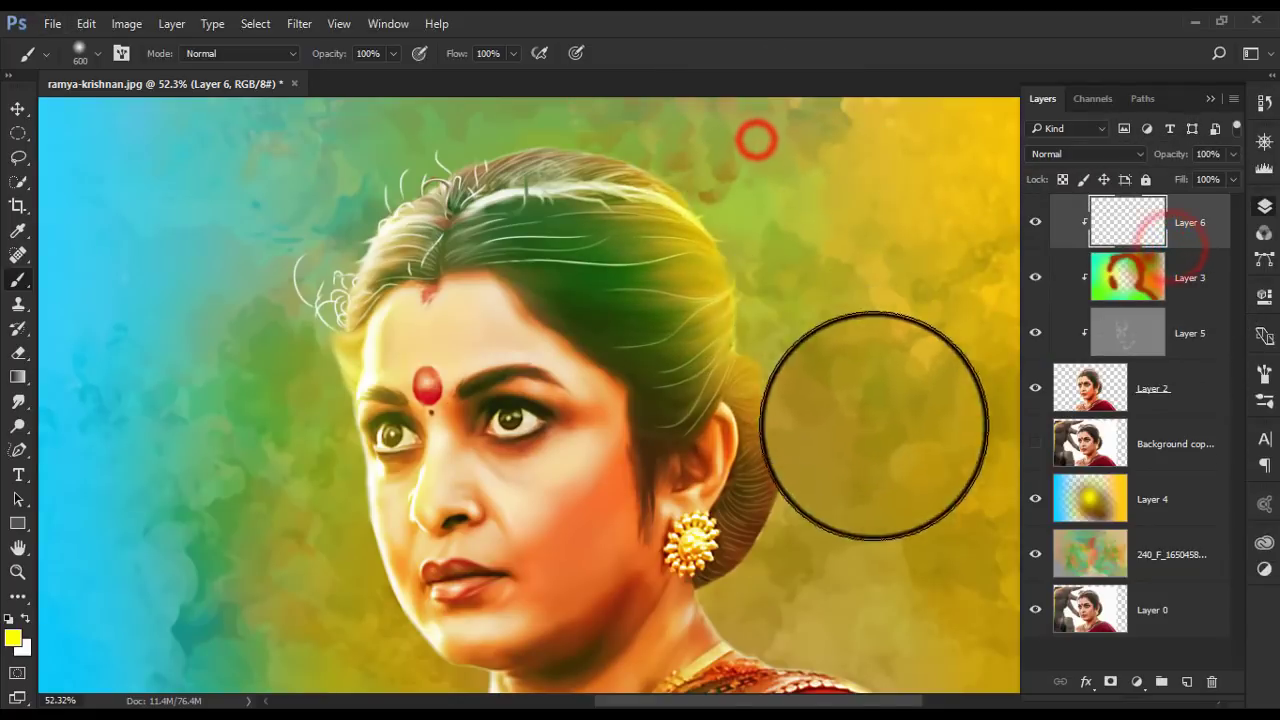
pyautogui.click(1085, 153)
pyautogui.click(1040, 500)
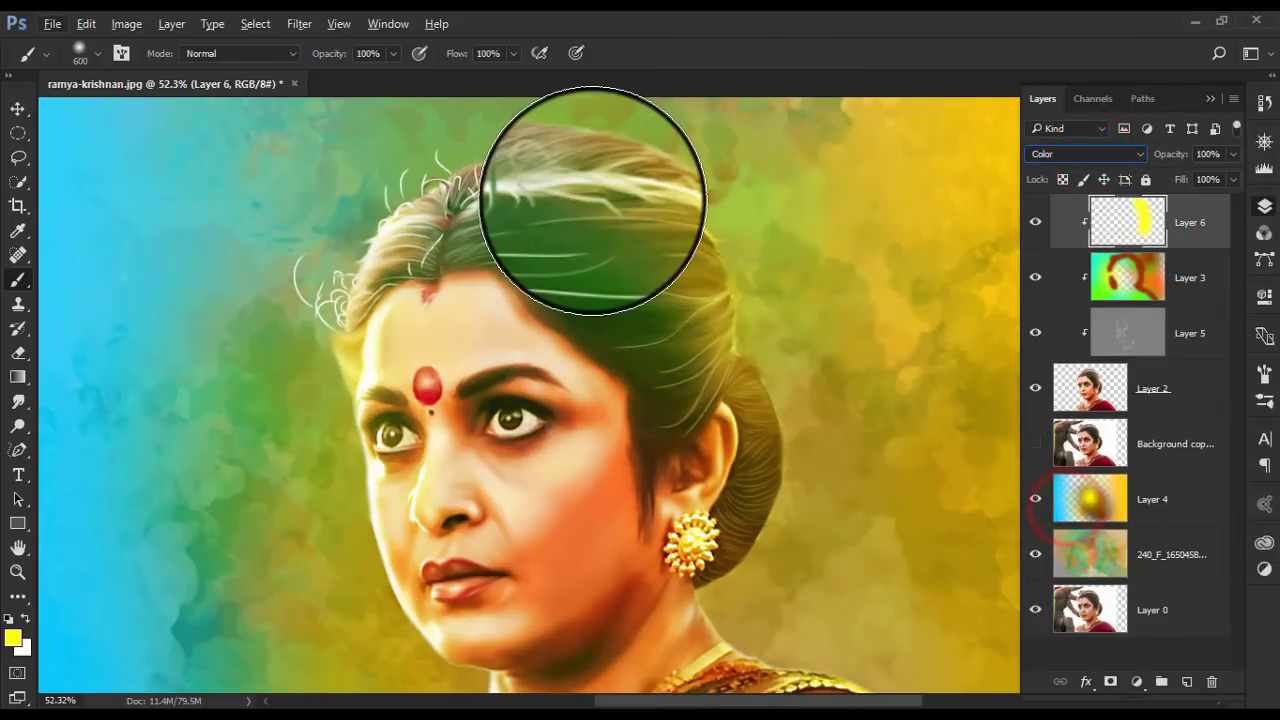
# - Try Screen and then Soft Light blending on Layer 6's yellow stroke
pyautogui.click(52, 23)
pyautogui.press('Escape')
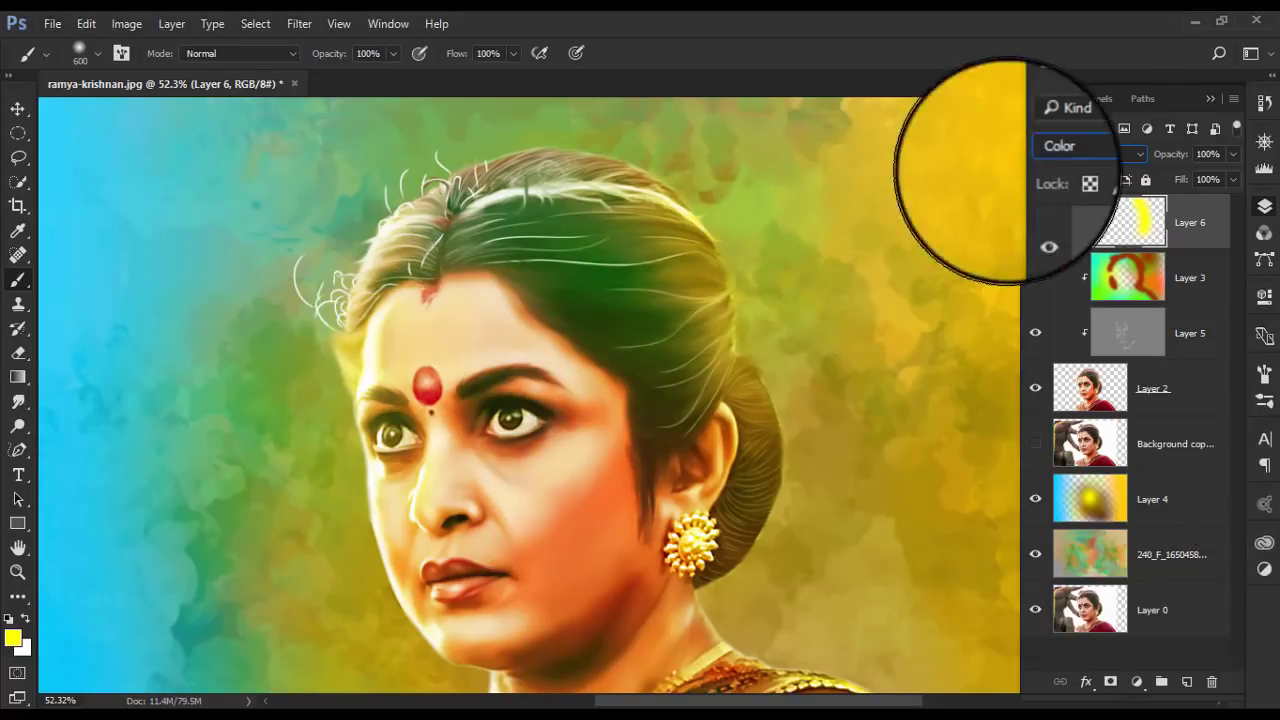
pyautogui.click(1085, 153)
pyautogui.click(1046, 278)
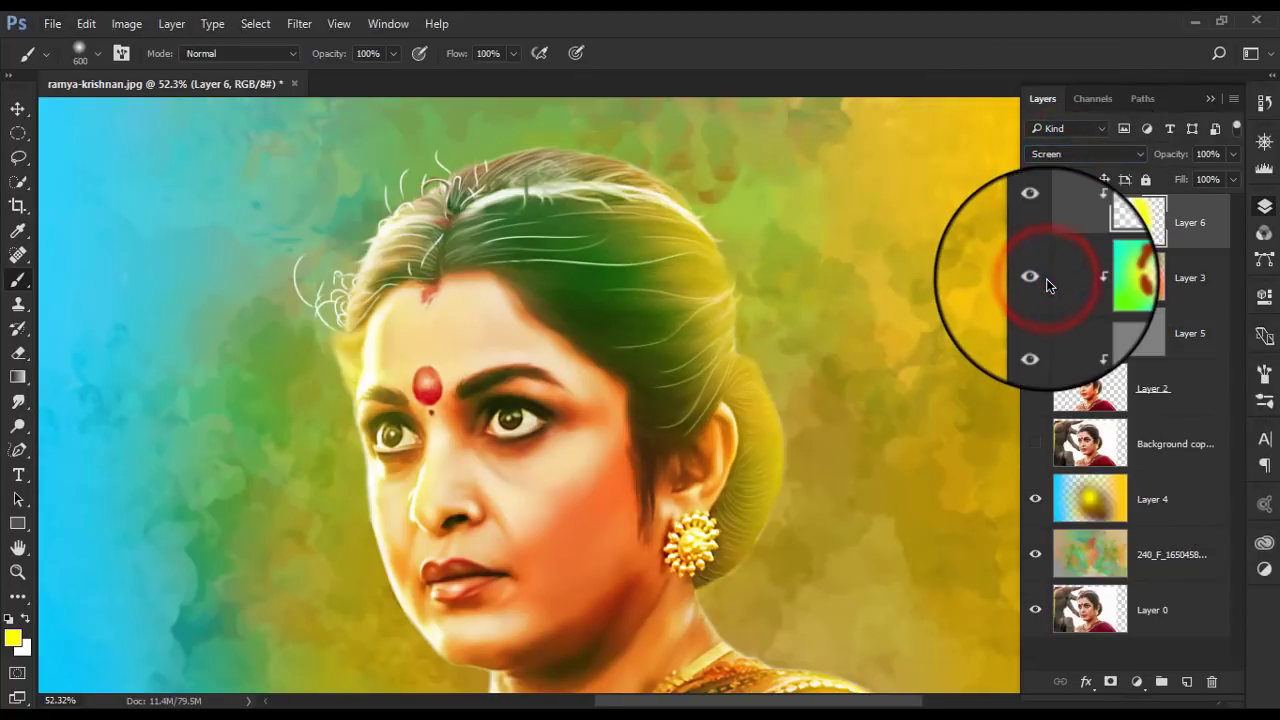
pyautogui.hotkey('ctrl', '-')
pyautogui.click(1085, 153)
pyautogui.click(1047, 345)
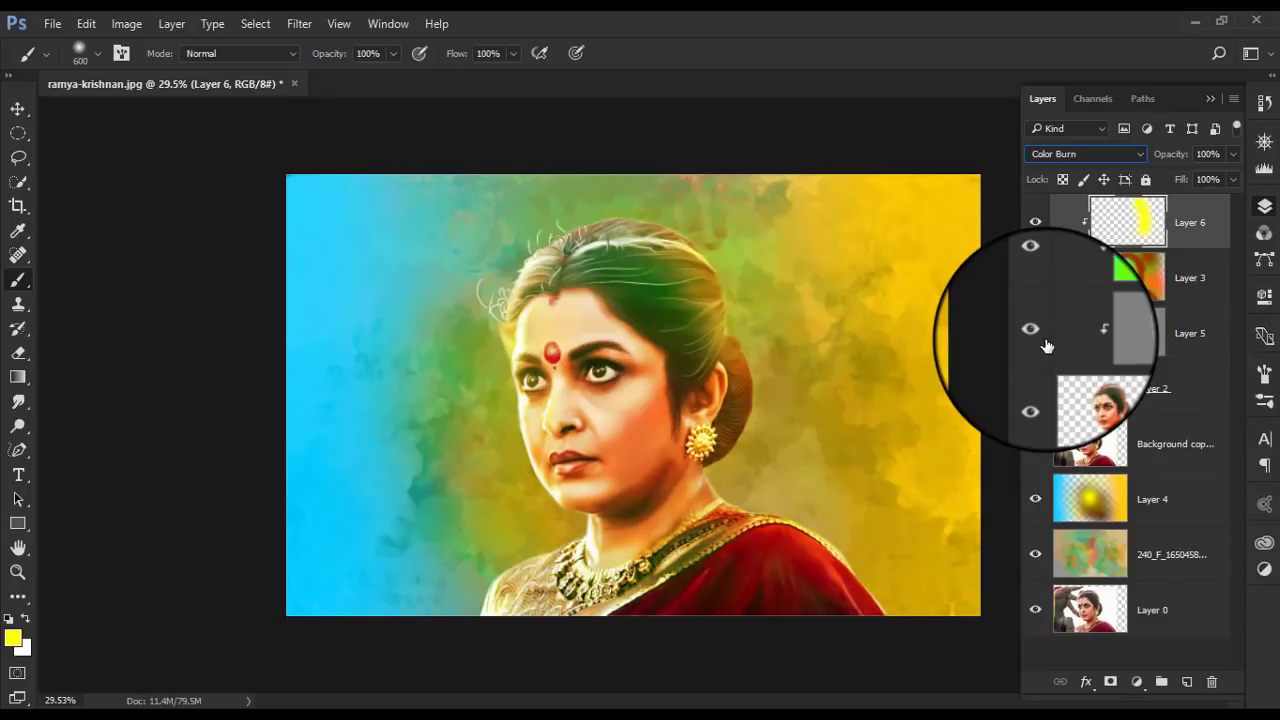
# - Settle Layer 6 on Overlay blending at 80% opacity
pyautogui.scroll(1, 820, 285)
pyautogui.scroll(1, 820, 285)
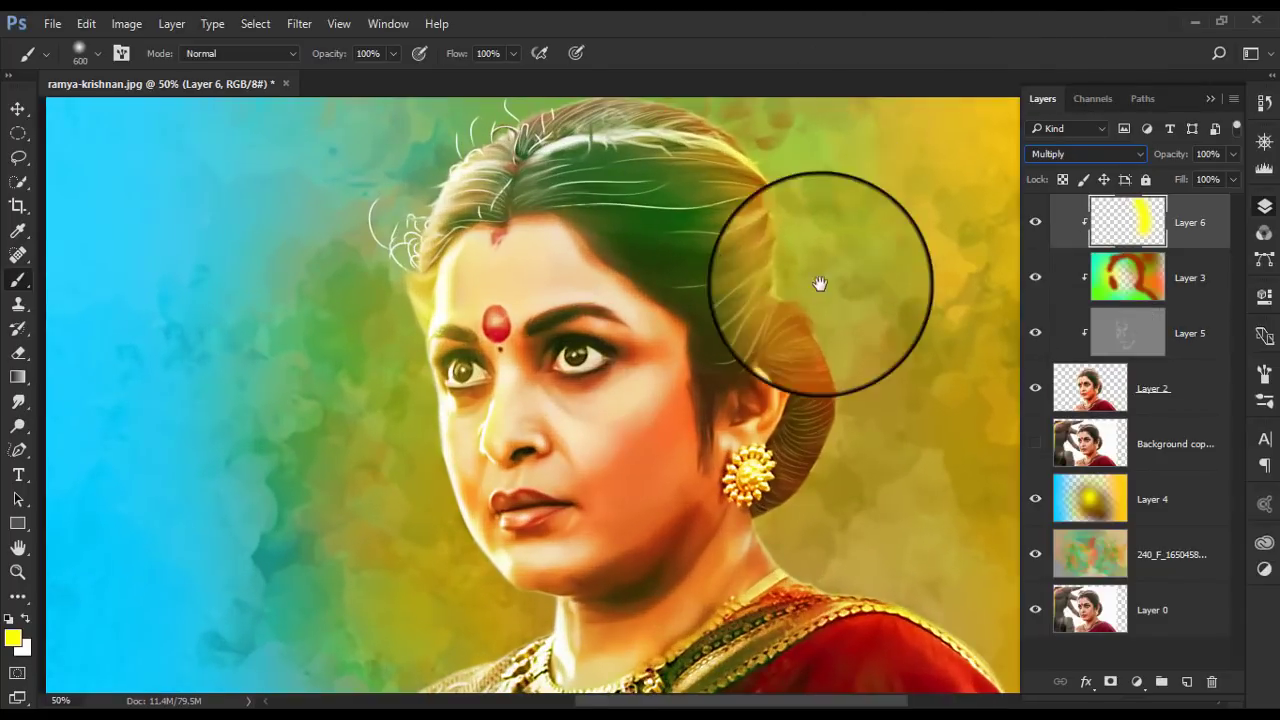
pyautogui.scroll(1, 820, 285)
pyautogui.scroll(-2, 702, 285)
pyautogui.click(1085, 153)
pyautogui.click(1085, 280)
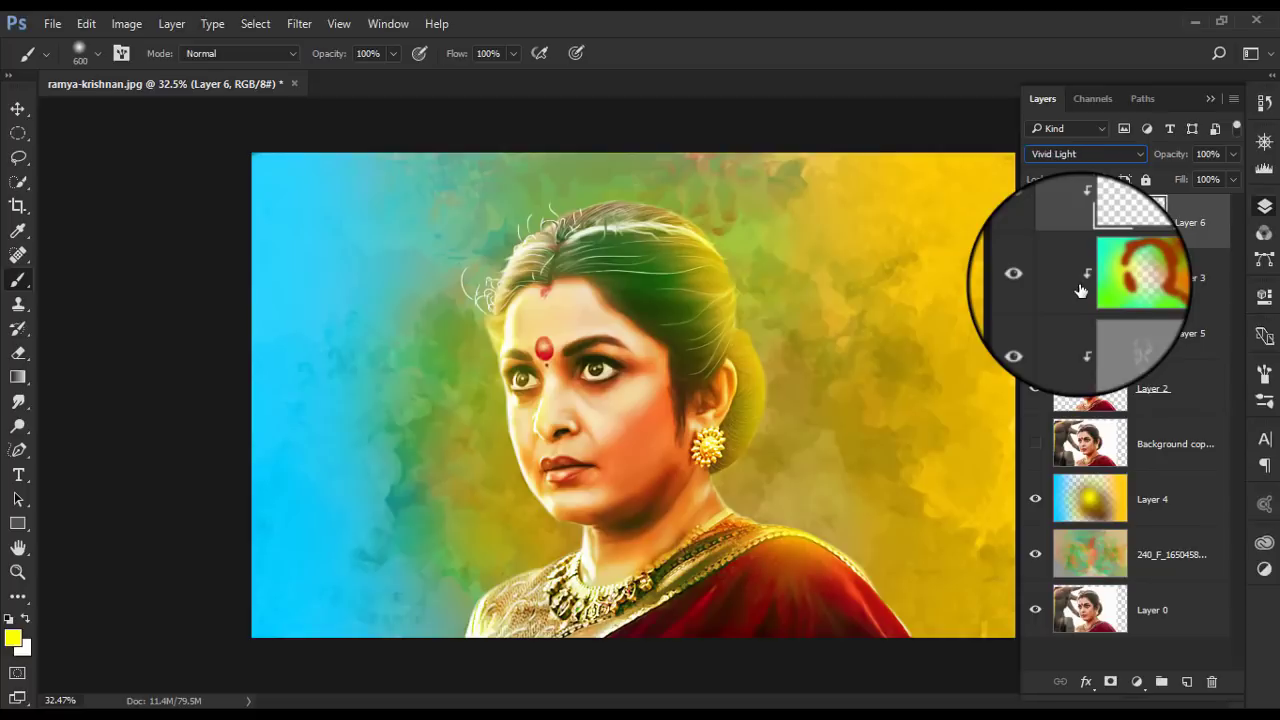
pyautogui.click(1213, 153)
pyautogui.write('80')
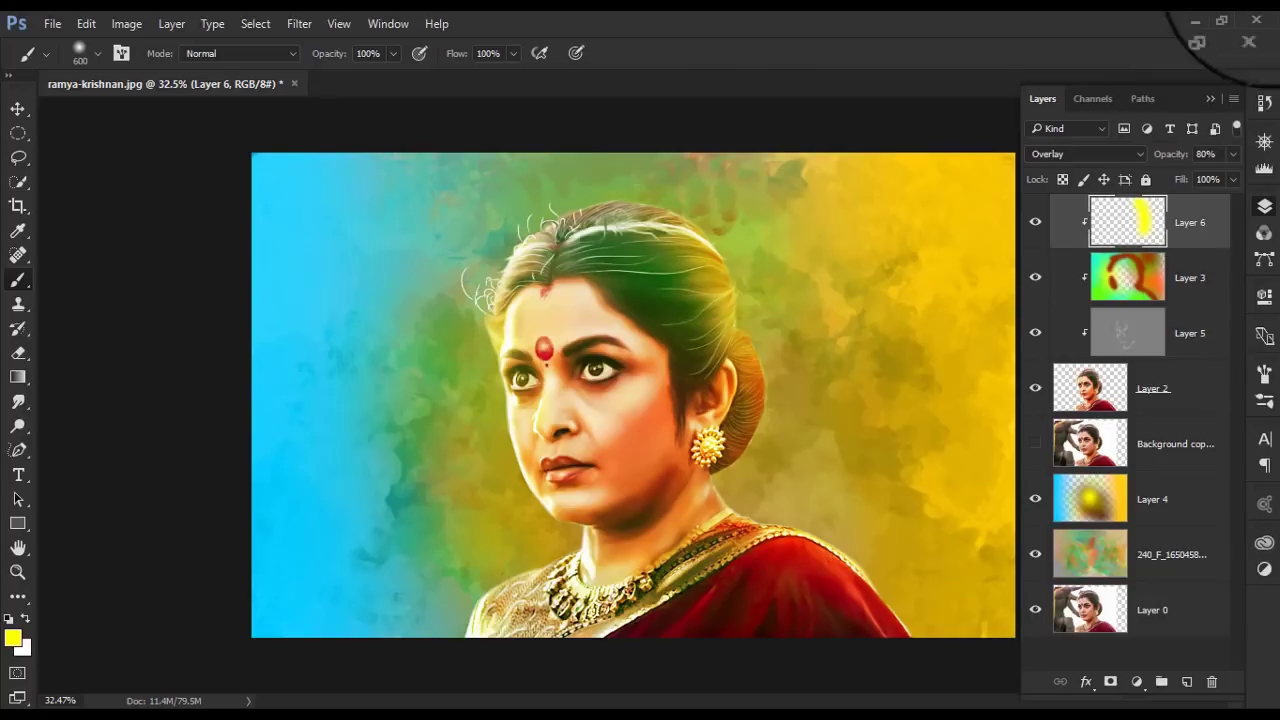
# - Pick cyan 00ffff and dab it at the top and middle of the canvas
pyautogui.click(13, 637)
pyautogui.click(925, 313)
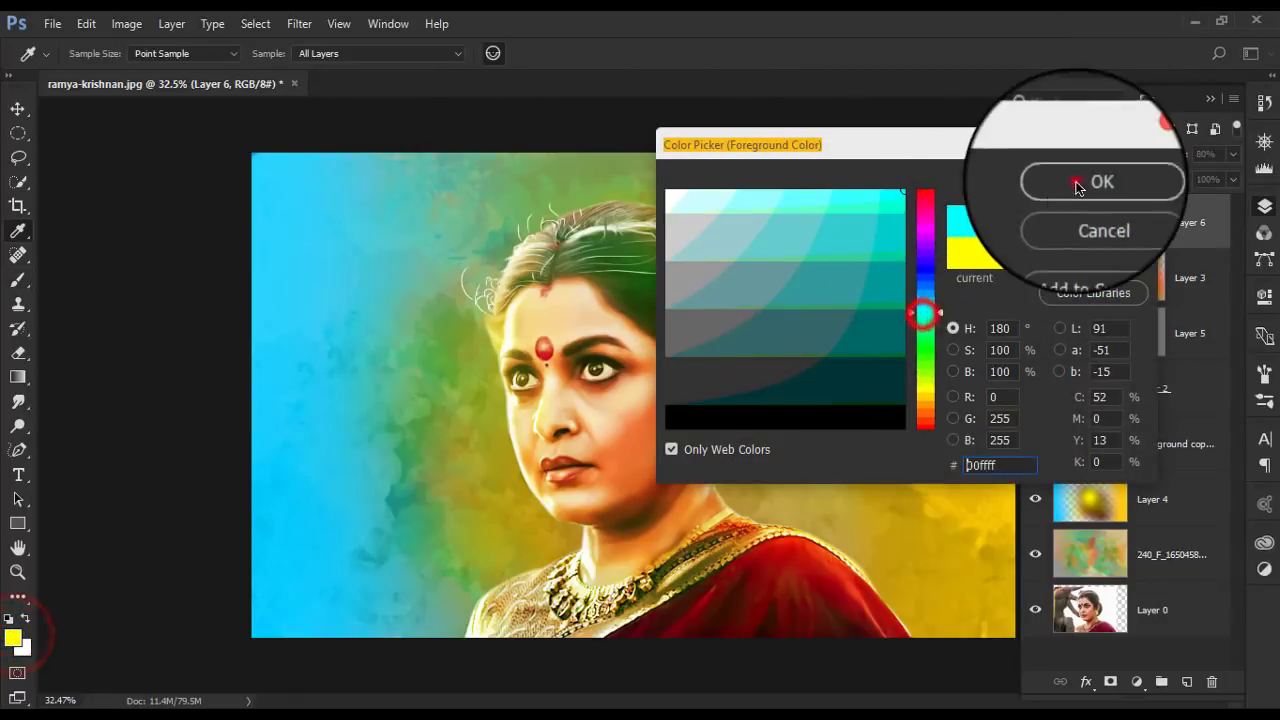
pyautogui.click(1076, 186)
pyautogui.press('b')
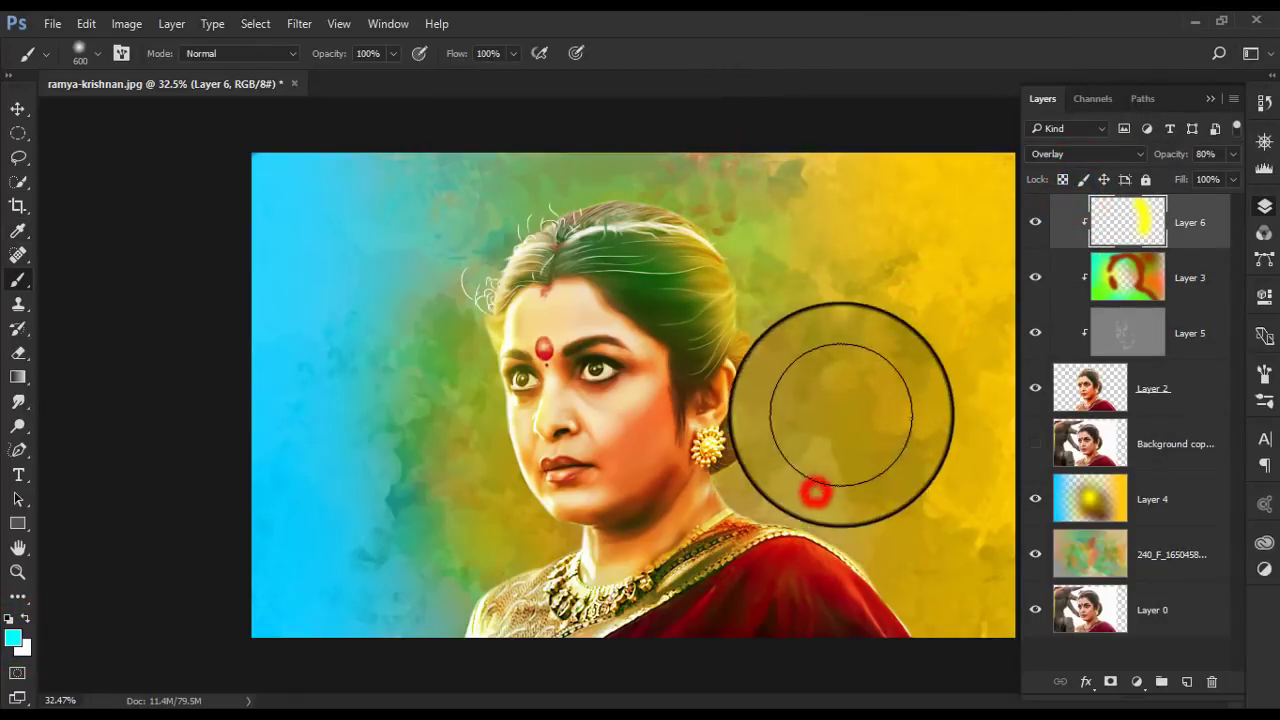
pyautogui.click(574, 118)
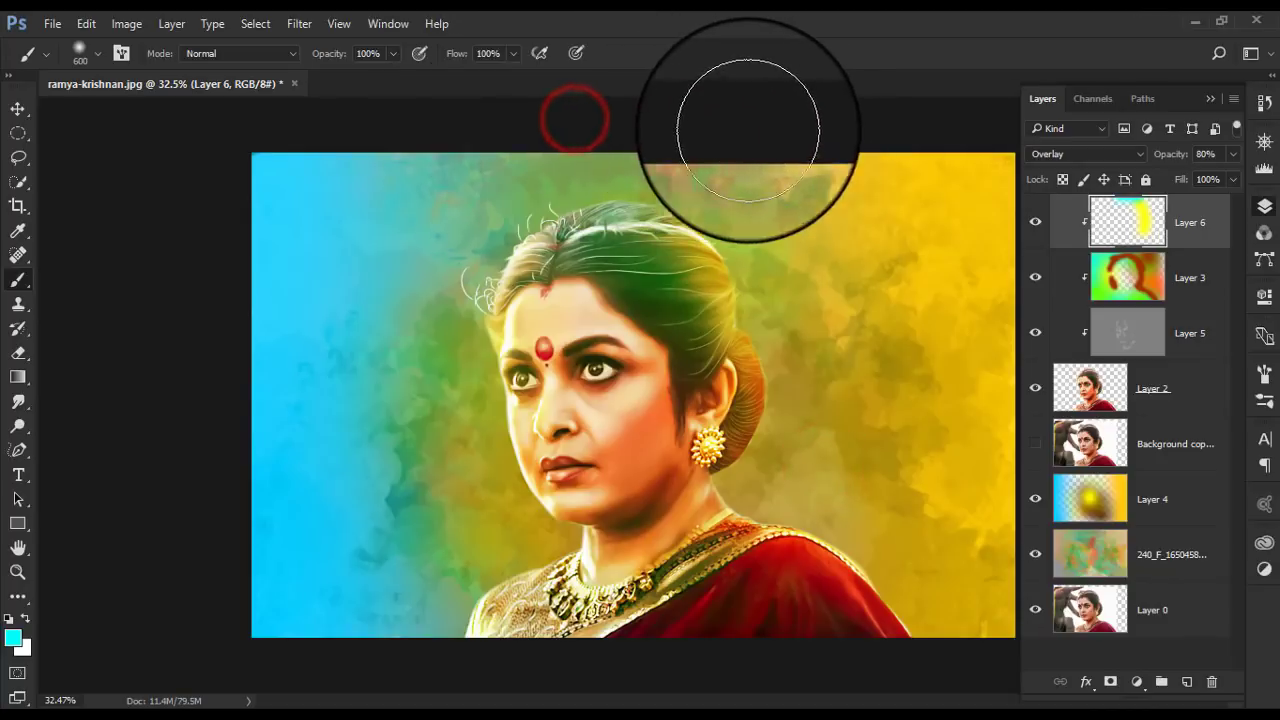
pyautogui.click(409, 258)
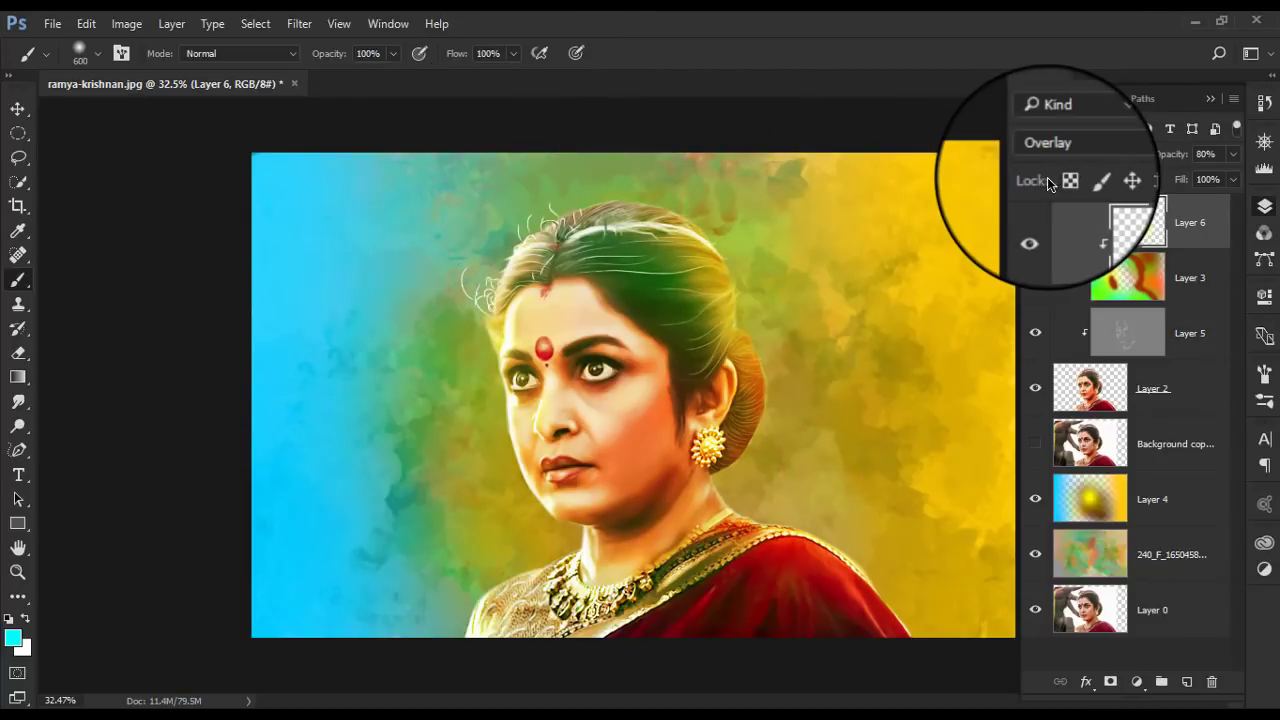
pyautogui.hotkey('ctrl', '-')
pyautogui.hotkey('ctrl', '-')
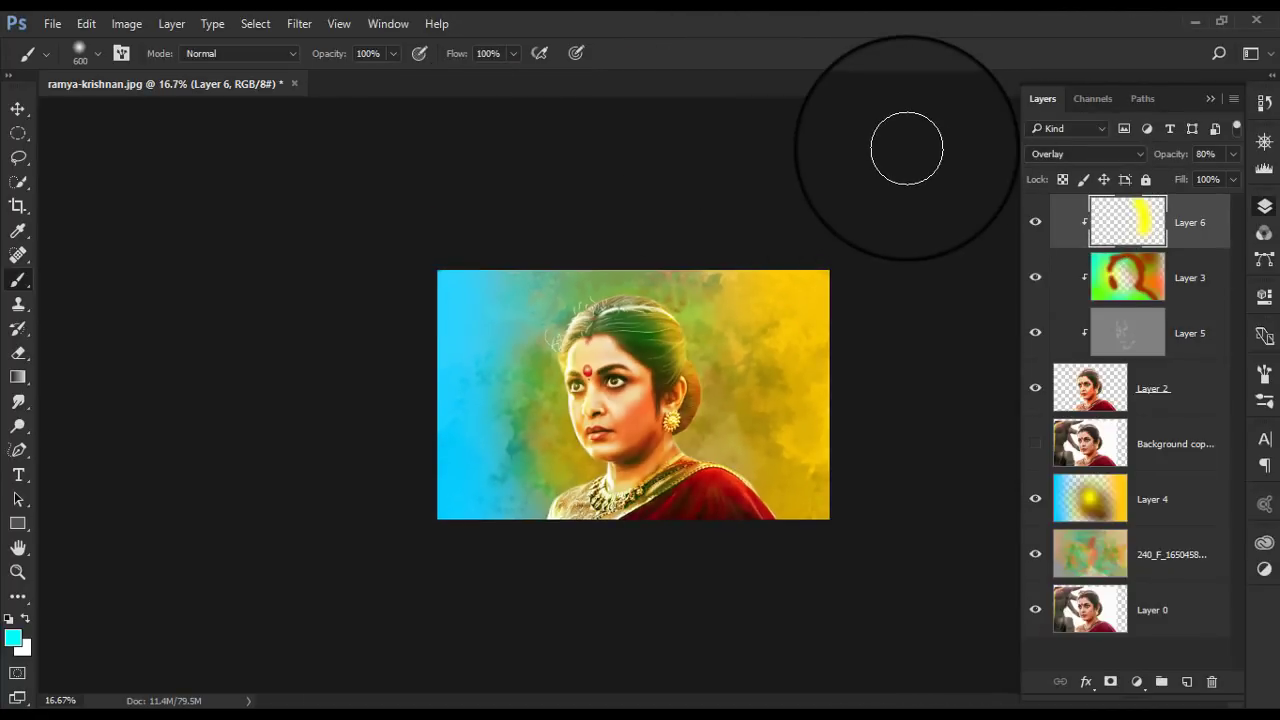
# - Paint soft orange strokes beside the woman's face and up the background on Layer 6
pyautogui.click(13, 637)
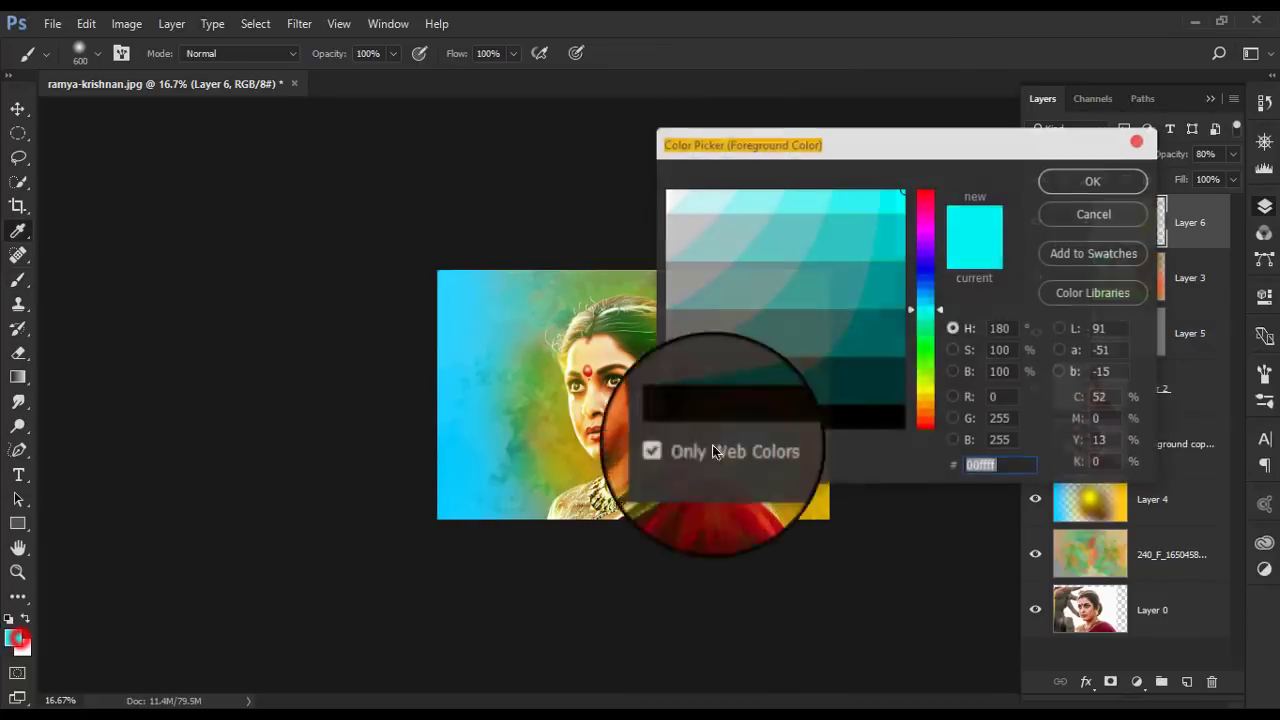
pyautogui.click(925, 415)
pyautogui.click(1100, 178)
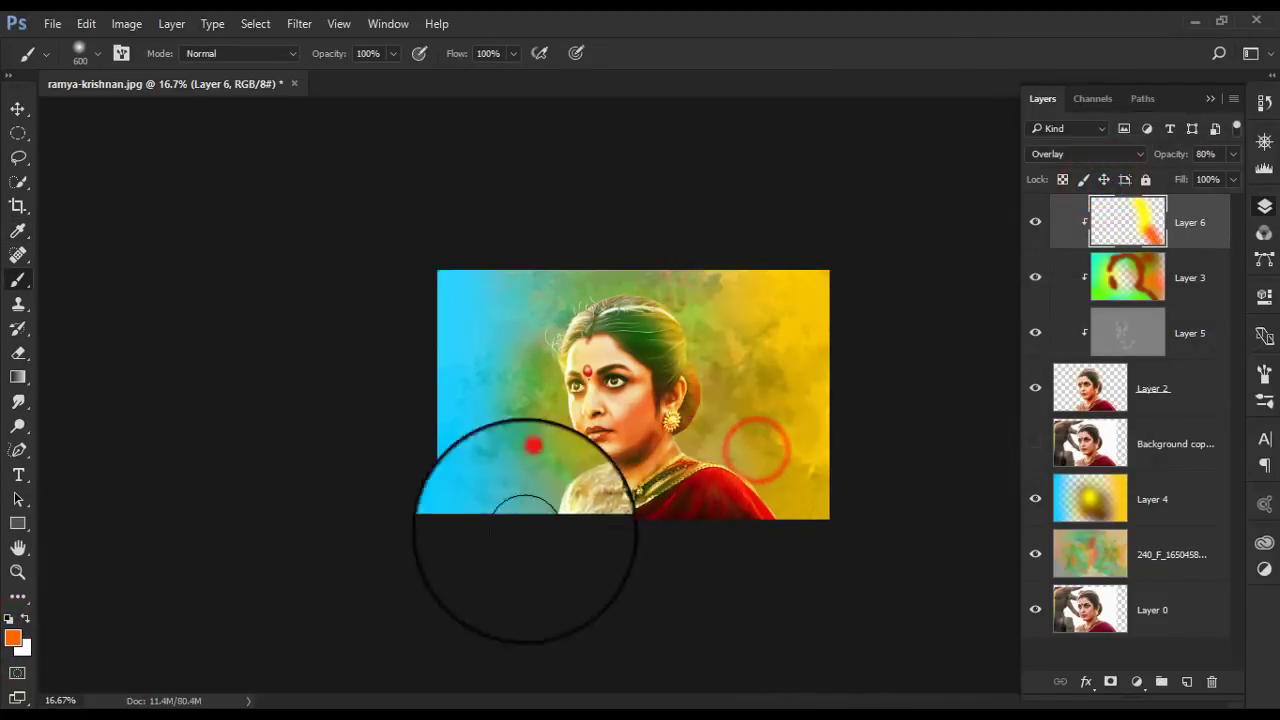
pyautogui.moveTo(528, 471); pyautogui.dragTo(570, 480)
pyautogui.scroll(1, 530, 420)
pyautogui.scroll(10, 530, 420)
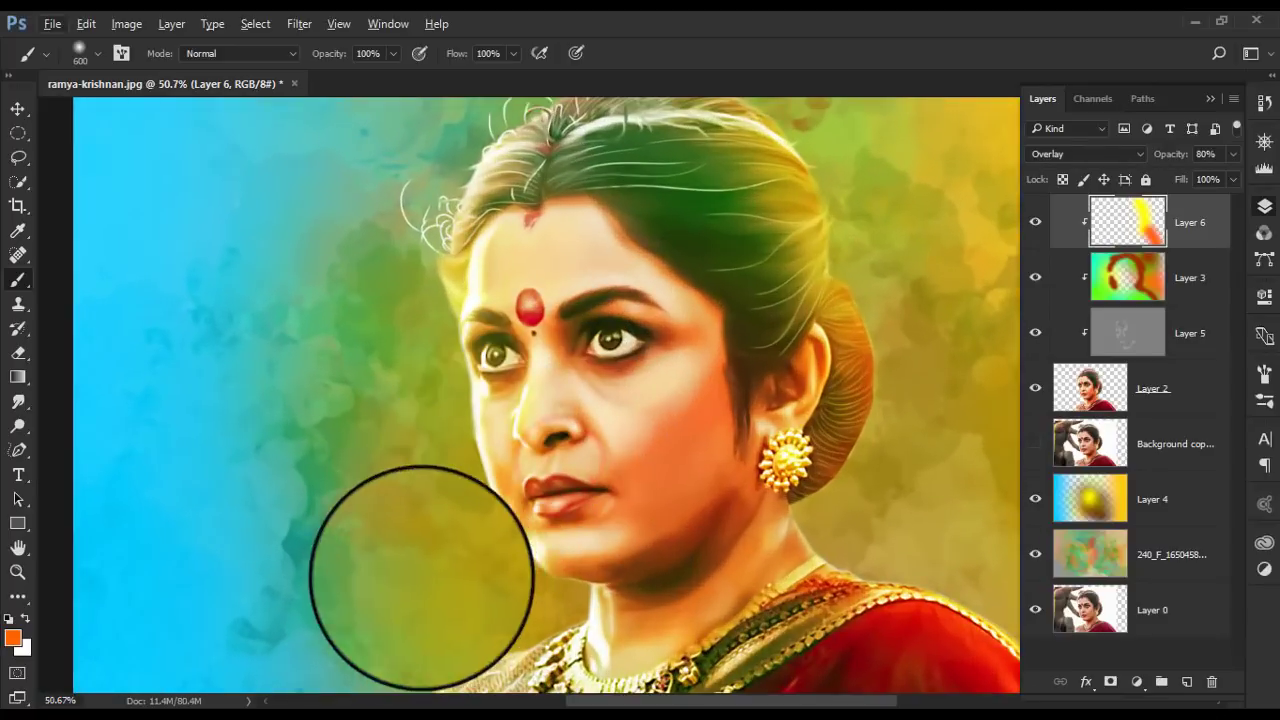
pyautogui.click(410, 585)
pyautogui.moveTo(370, 450)
pyautogui.mouseDown()
pyautogui.moveTo(334, 234)
pyautogui.moveTo(366, 190)
pyautogui.mouseUp()
pyautogui.scroll(-3, 794, 543)
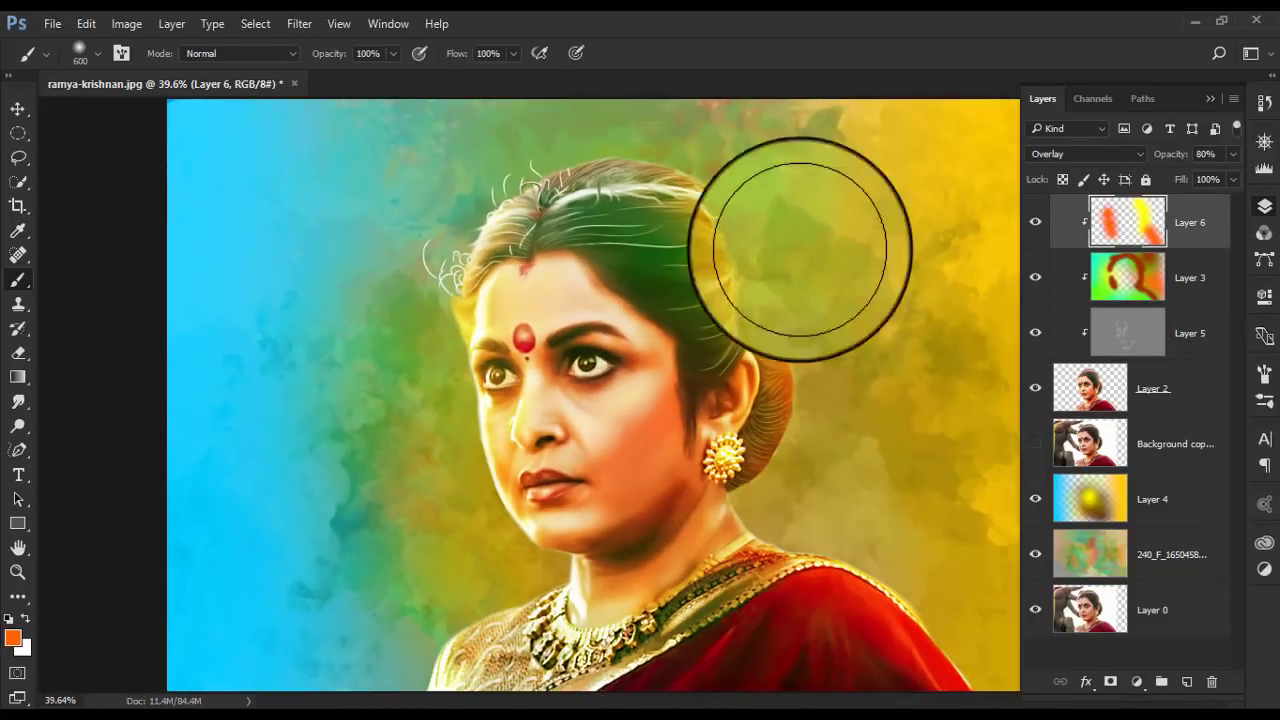
pyautogui.scroll(-2, 745, 240)
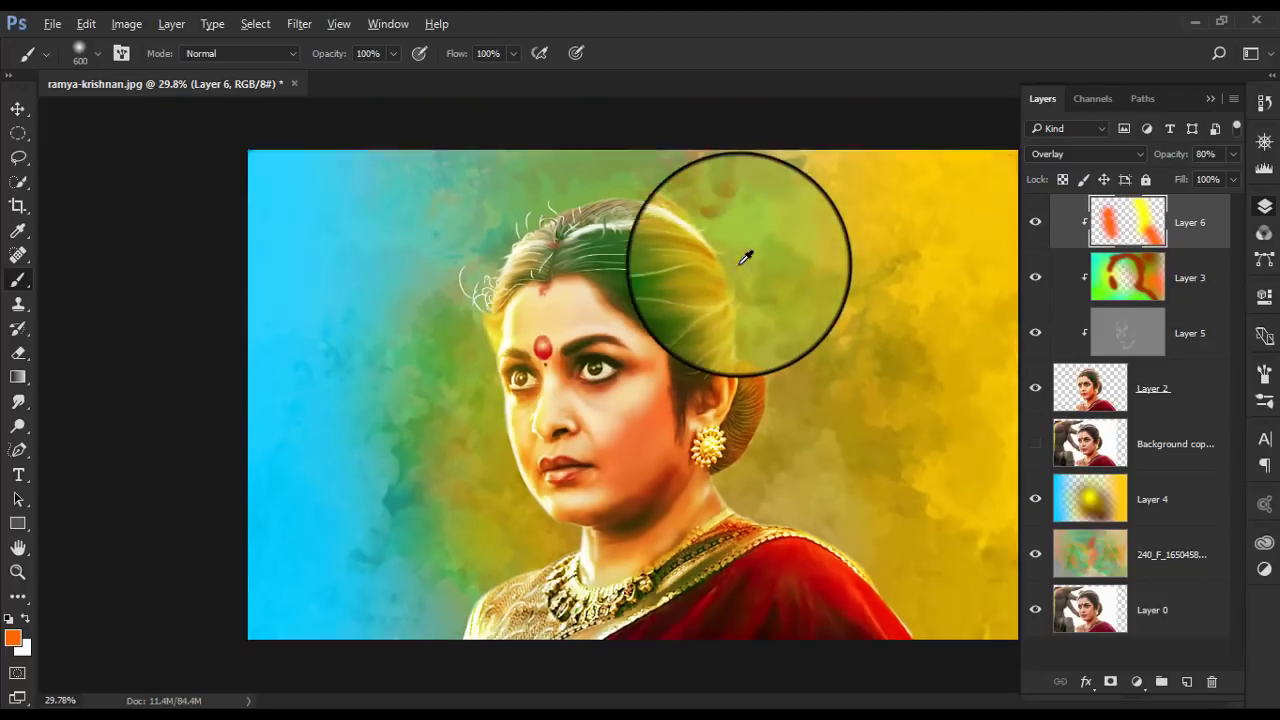
pyautogui.press('v')
pyautogui.click(1212, 224)
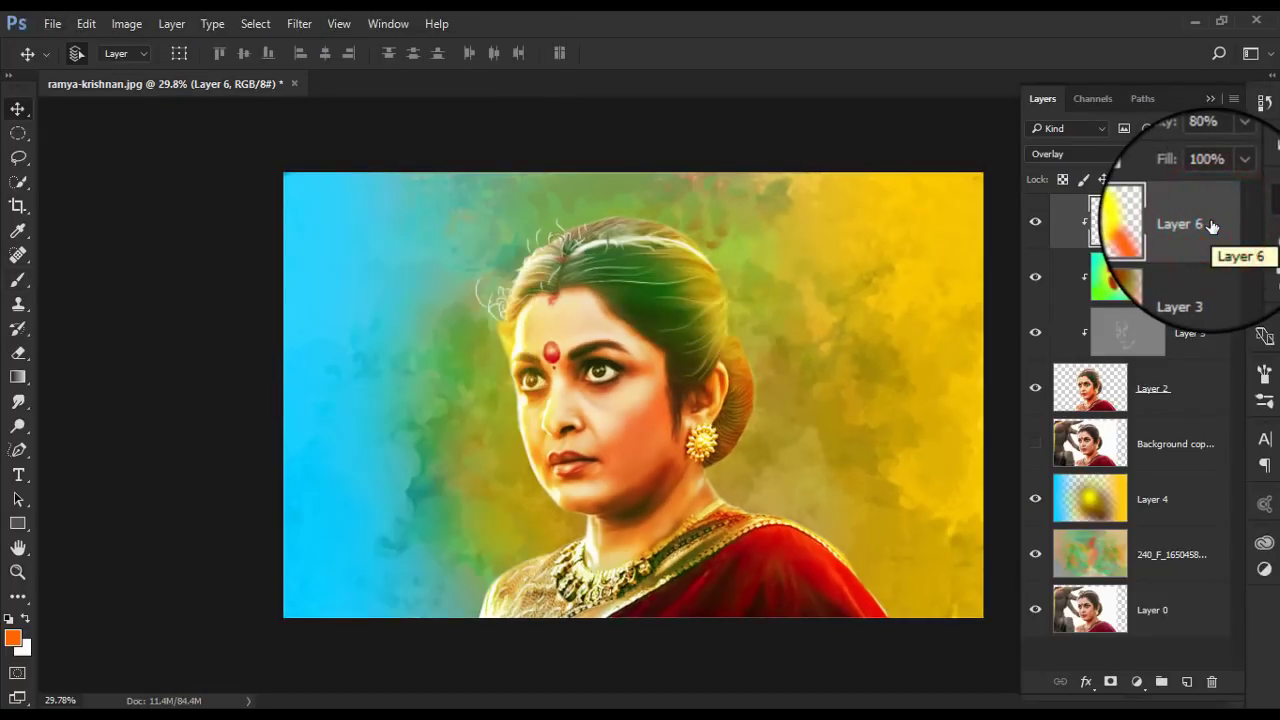
# - Apply a Gaussian Blur of about 69.7 px radius to the watercolor texture layer
pyautogui.click(1166, 550)
pyautogui.click(299, 23)
pyautogui.click(344, 389)
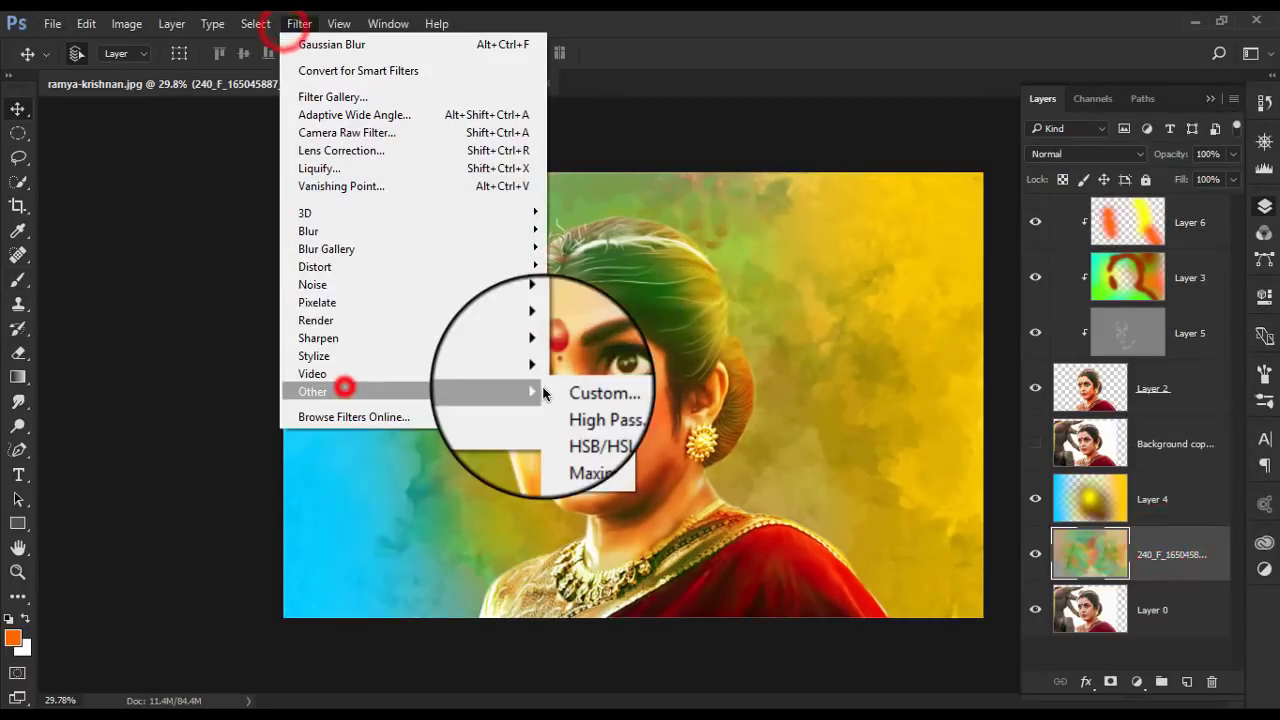
pyautogui.moveTo(308, 231)
pyautogui.click(600, 303)
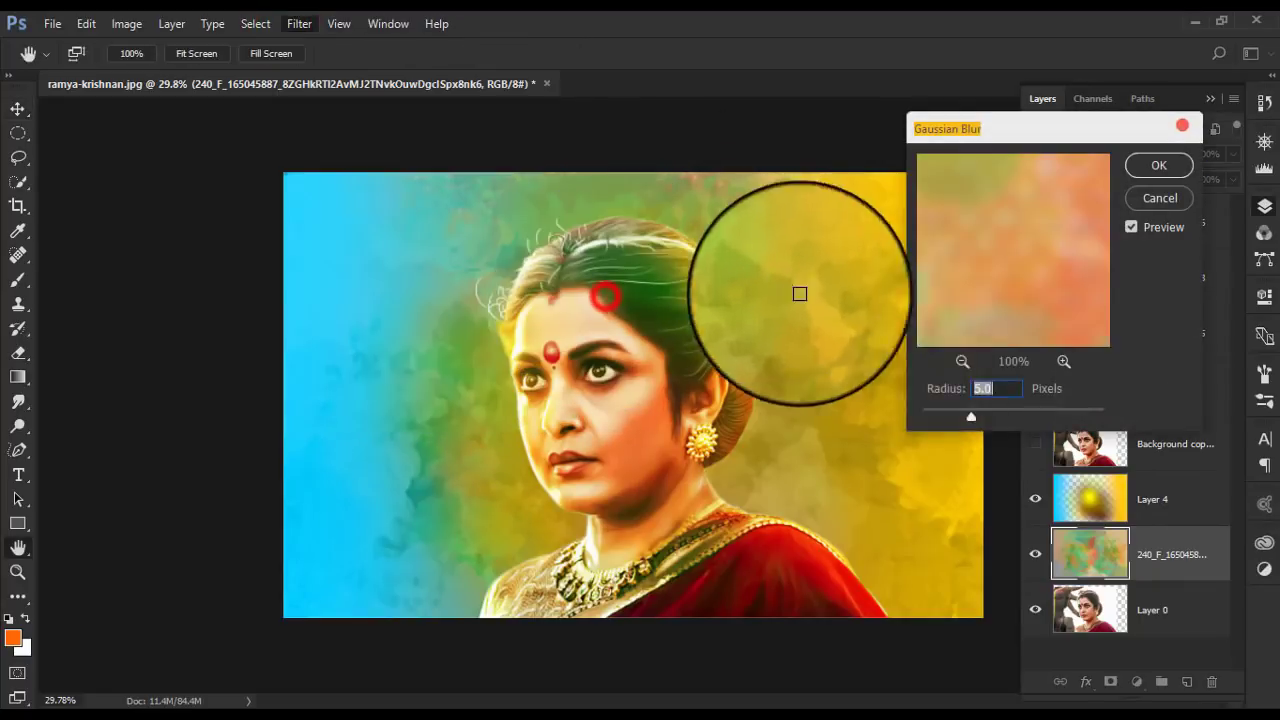
pyautogui.moveTo(971, 416); pyautogui.dragTo(1028, 416)
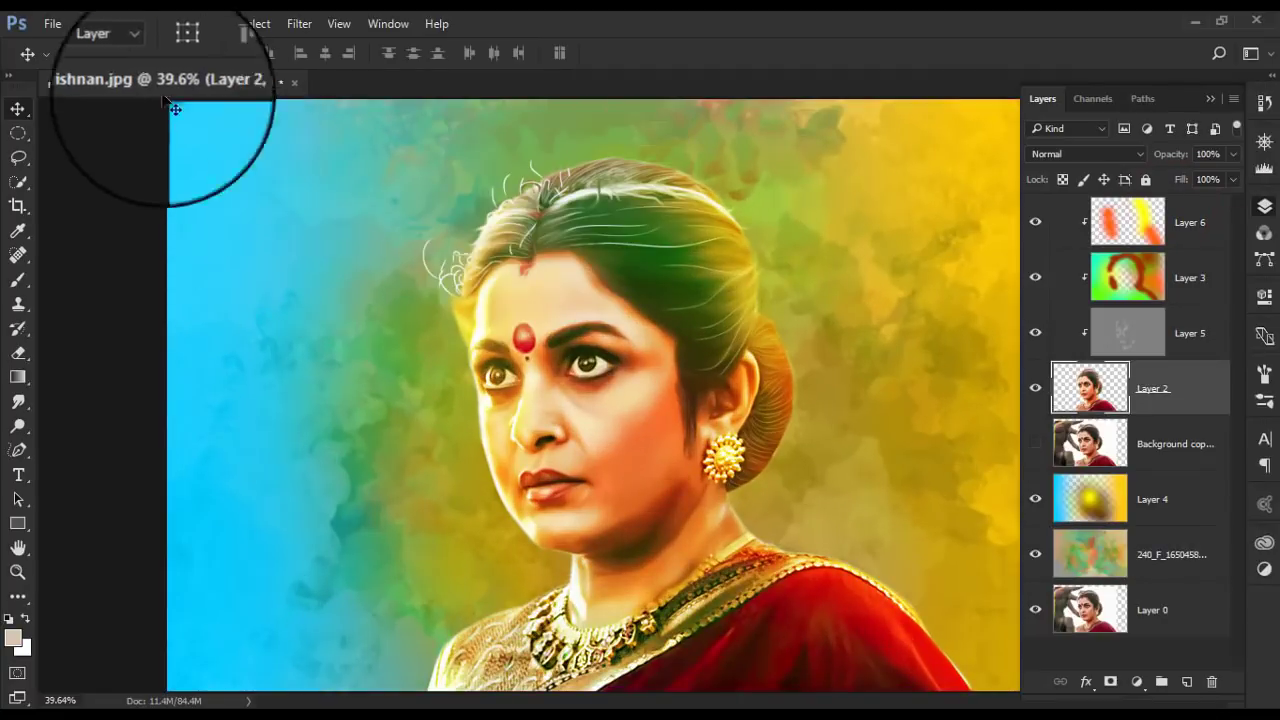
# - In Selective Color, set Whites to Cyan -100, Yellow -53 and Black -46
pyautogui.click(127, 23)
pyautogui.moveTo(155, 71)
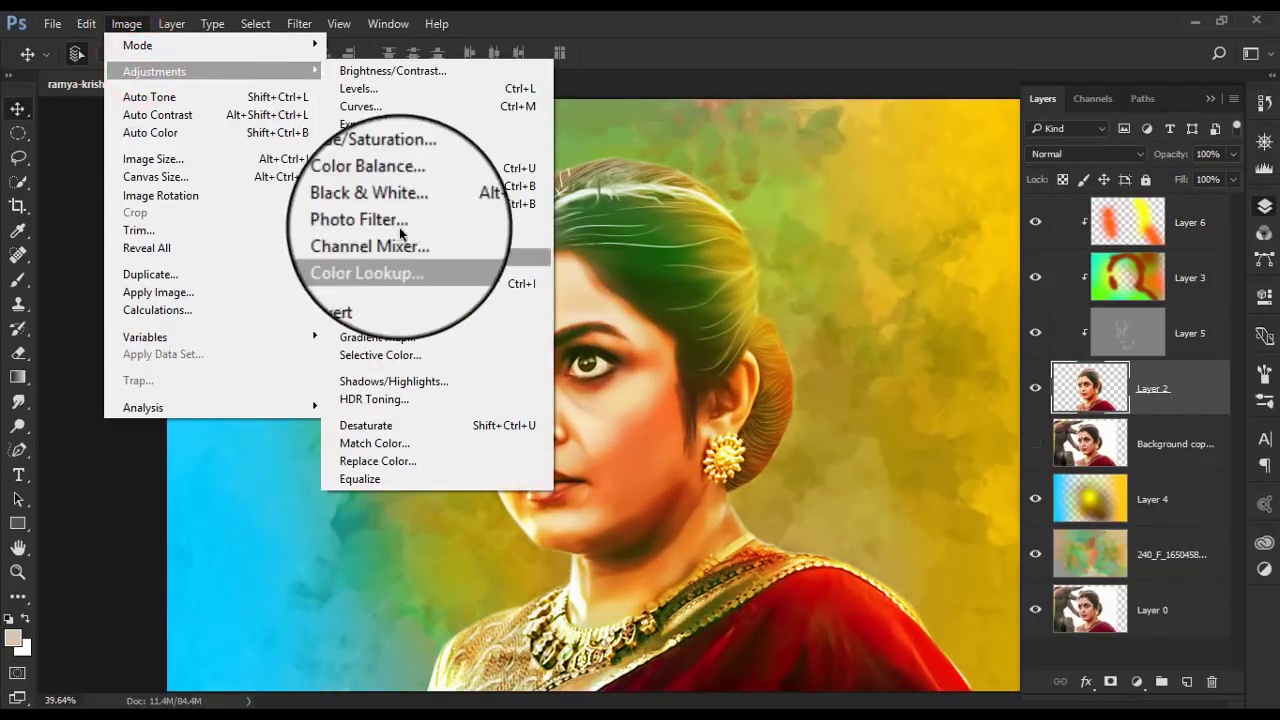
pyautogui.click(288, 74)
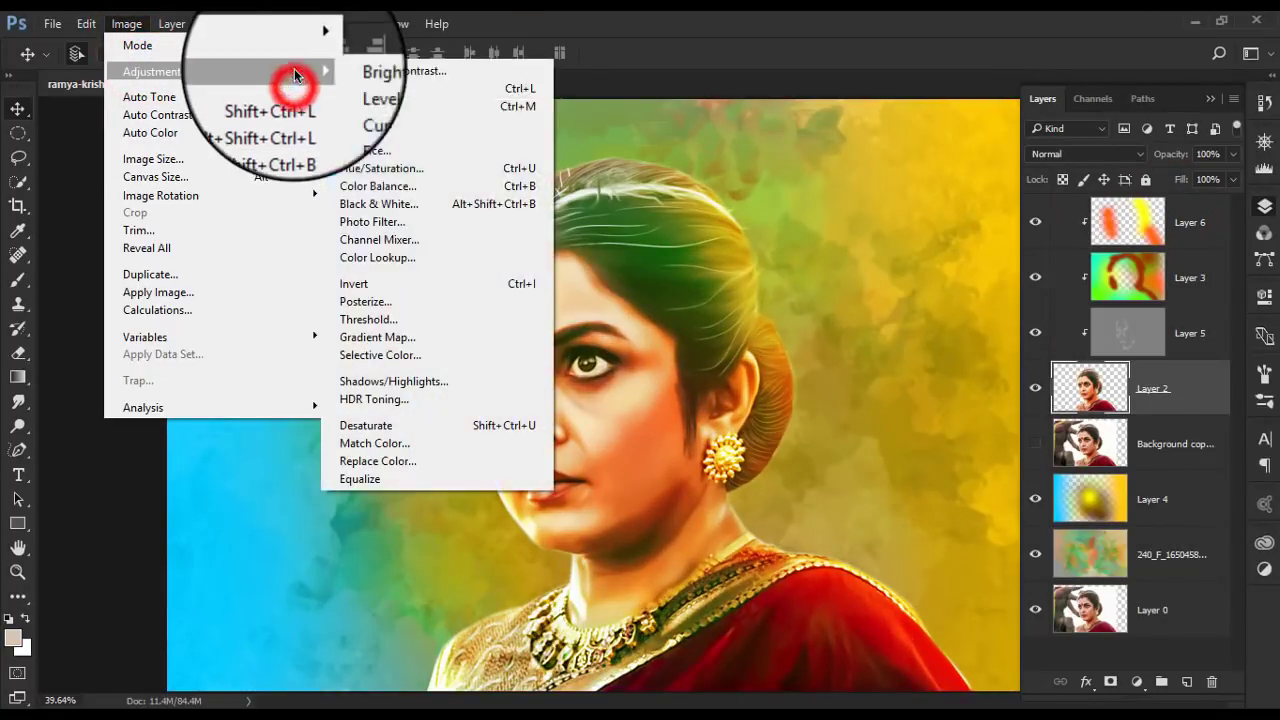
pyautogui.click(401, 354)
pyautogui.click(1060, 217)
pyautogui.click(1040, 330)
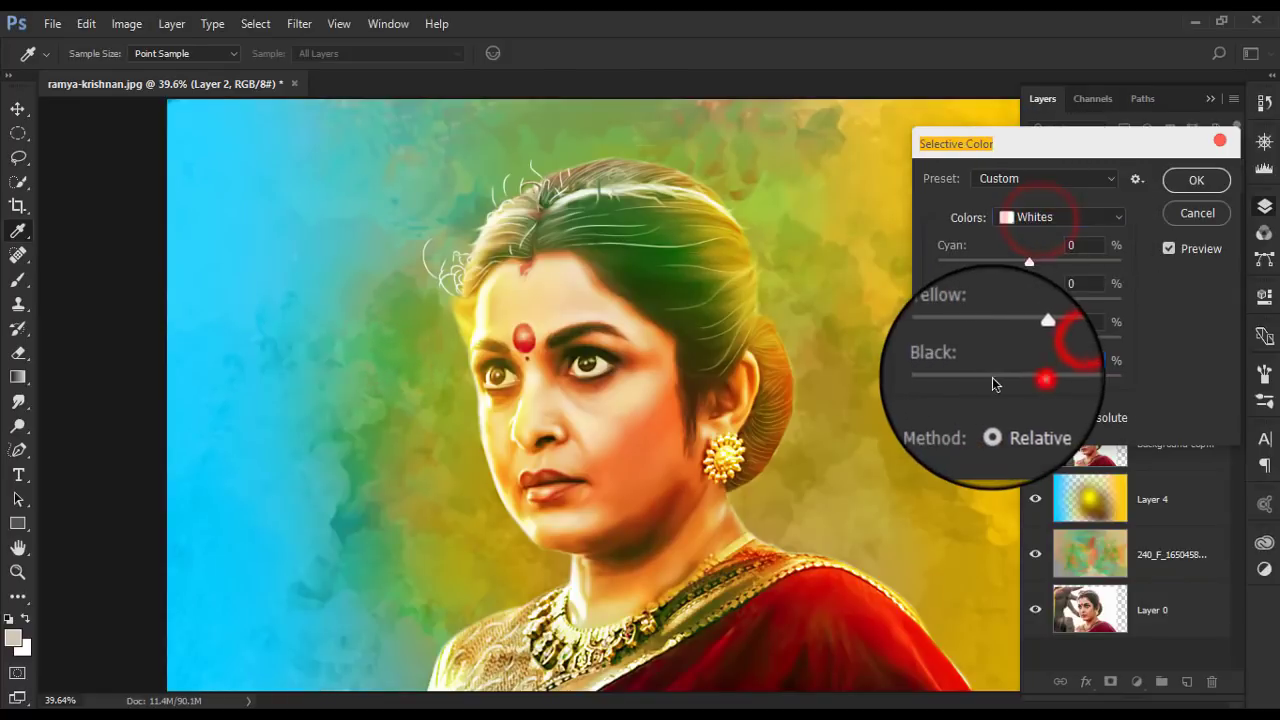
pyautogui.moveTo(1028, 376); pyautogui.dragTo(988, 377)
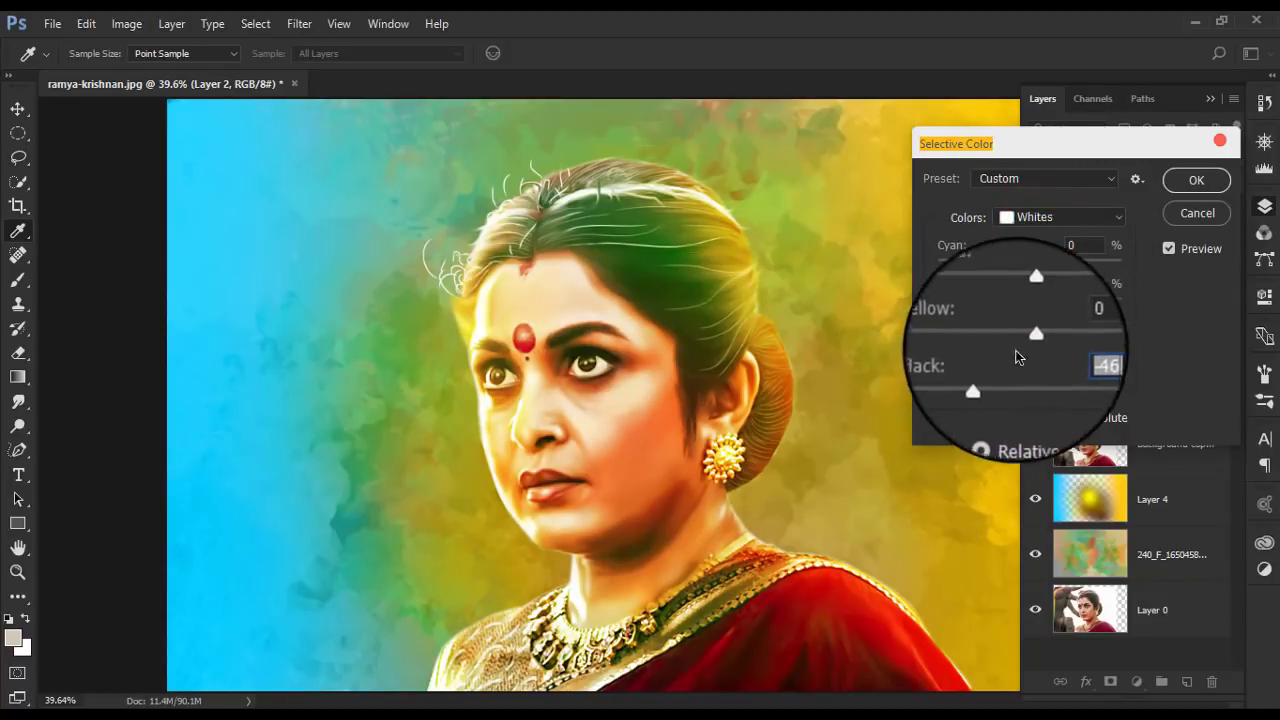
pyautogui.moveTo(1030, 338); pyautogui.dragTo(846, 320)
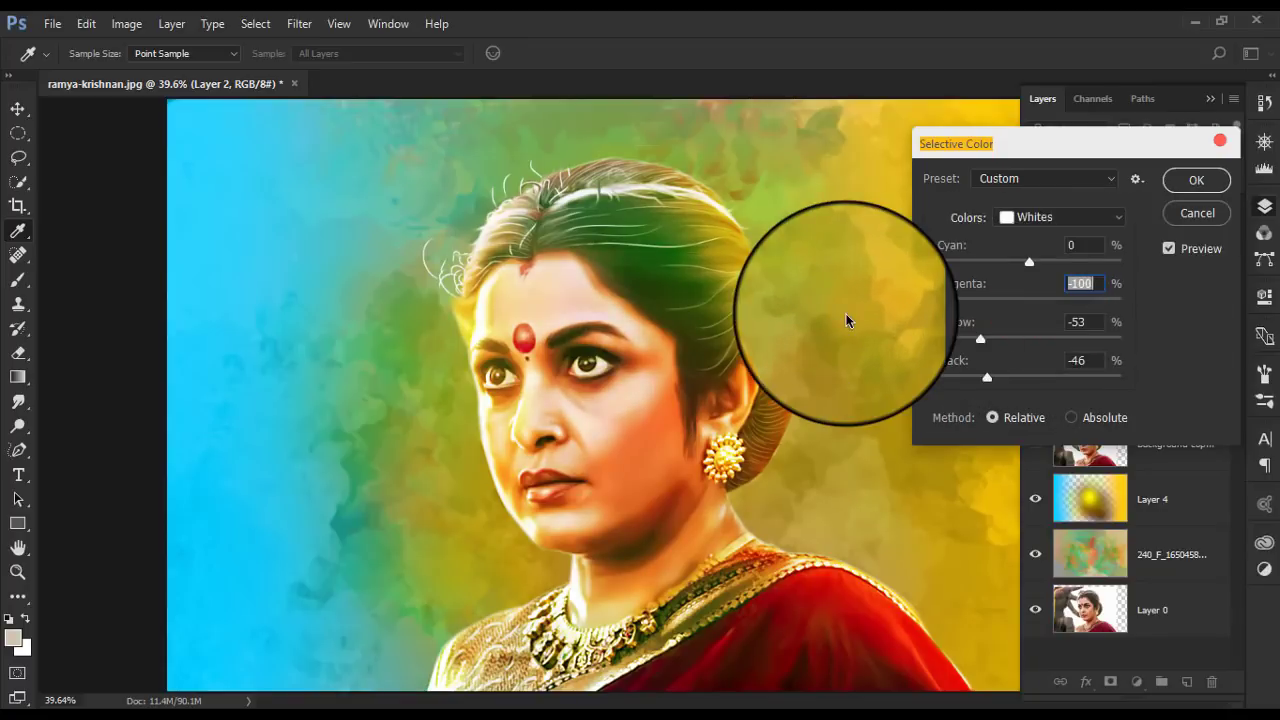
pyautogui.moveTo(1029, 261); pyautogui.dragTo(851, 283)
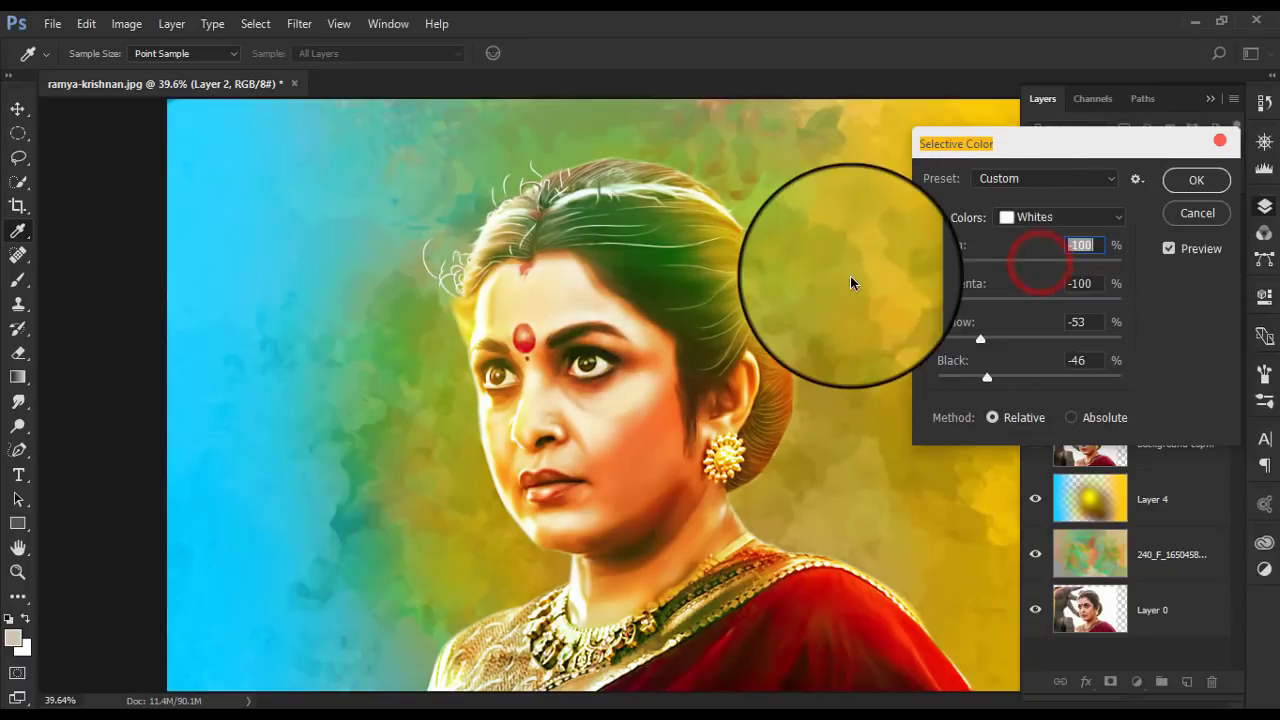
# - Adjust the Yellows: lower yellow and black, Magenta 20, Cyan 0
pyautogui.click(1045, 219)
pyautogui.click(1035, 262)
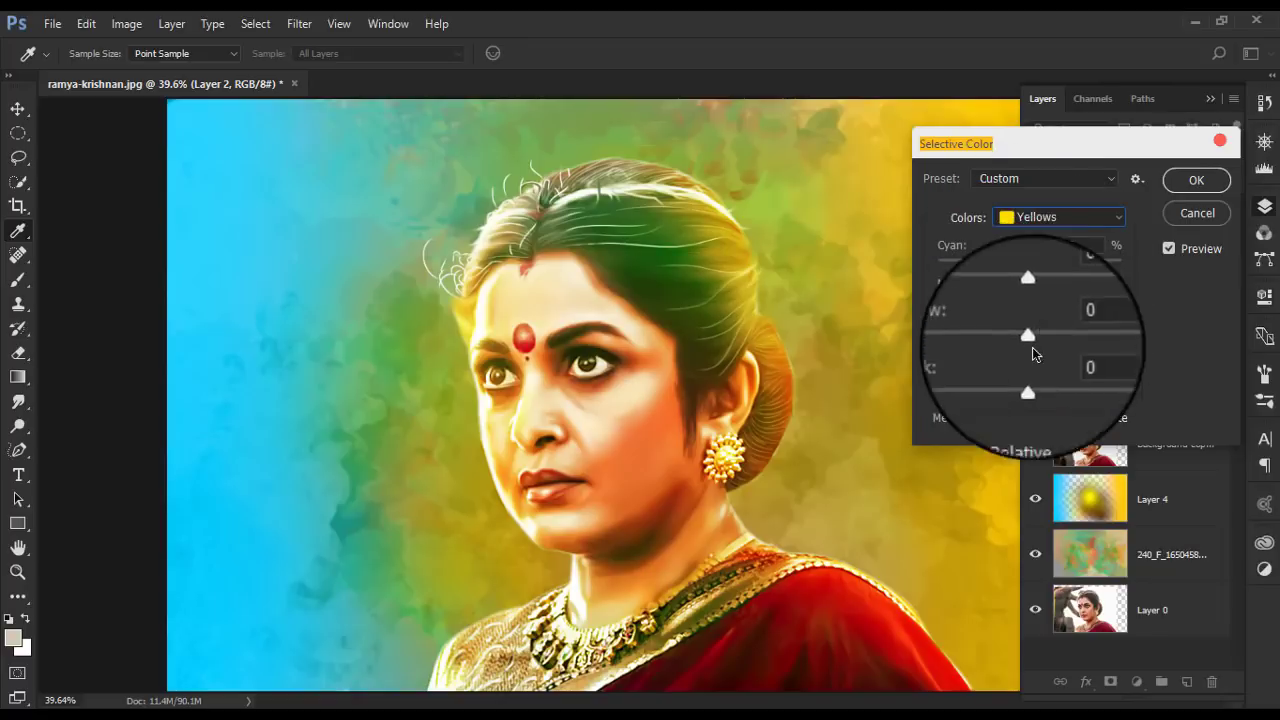
pyautogui.moveTo(1046, 372)
pyautogui.mouseDown()
pyautogui.moveTo(928, 364)
pyautogui.moveTo(1028, 362)
pyautogui.moveTo(1086, 338)
pyautogui.moveTo(758, 337)
pyautogui.moveTo(1011, 337)
pyautogui.mouseUp()
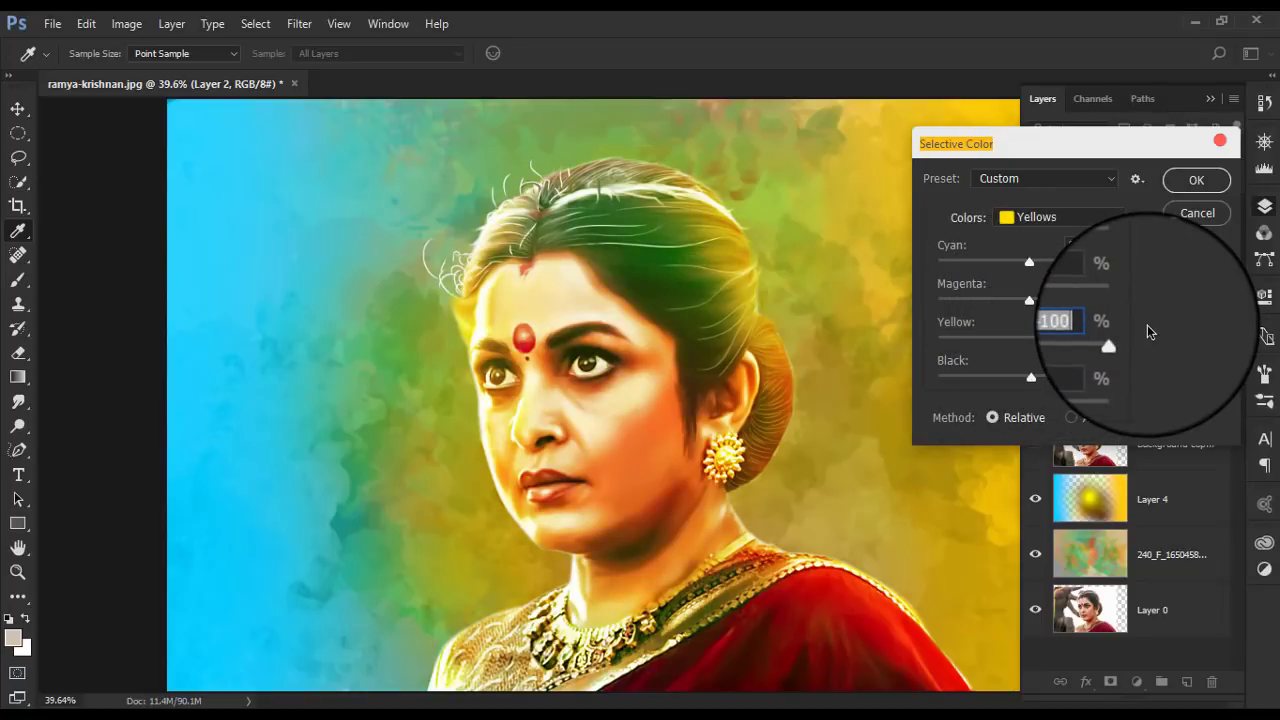
pyautogui.moveTo(1147, 328)
pyautogui.mouseDown()
pyautogui.moveTo(1046, 329)
pyautogui.moveTo(1001, 309)
pyautogui.moveTo(1045, 297)
pyautogui.mouseUp()
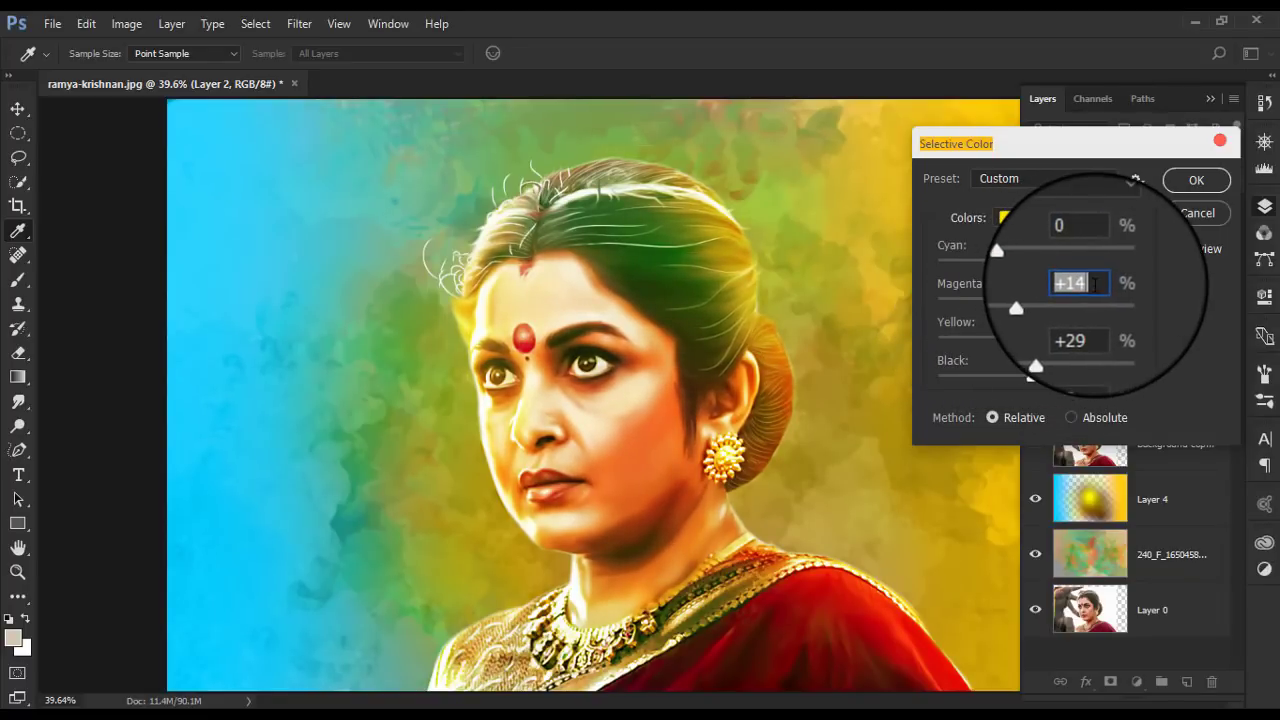
pyautogui.press('Tab')
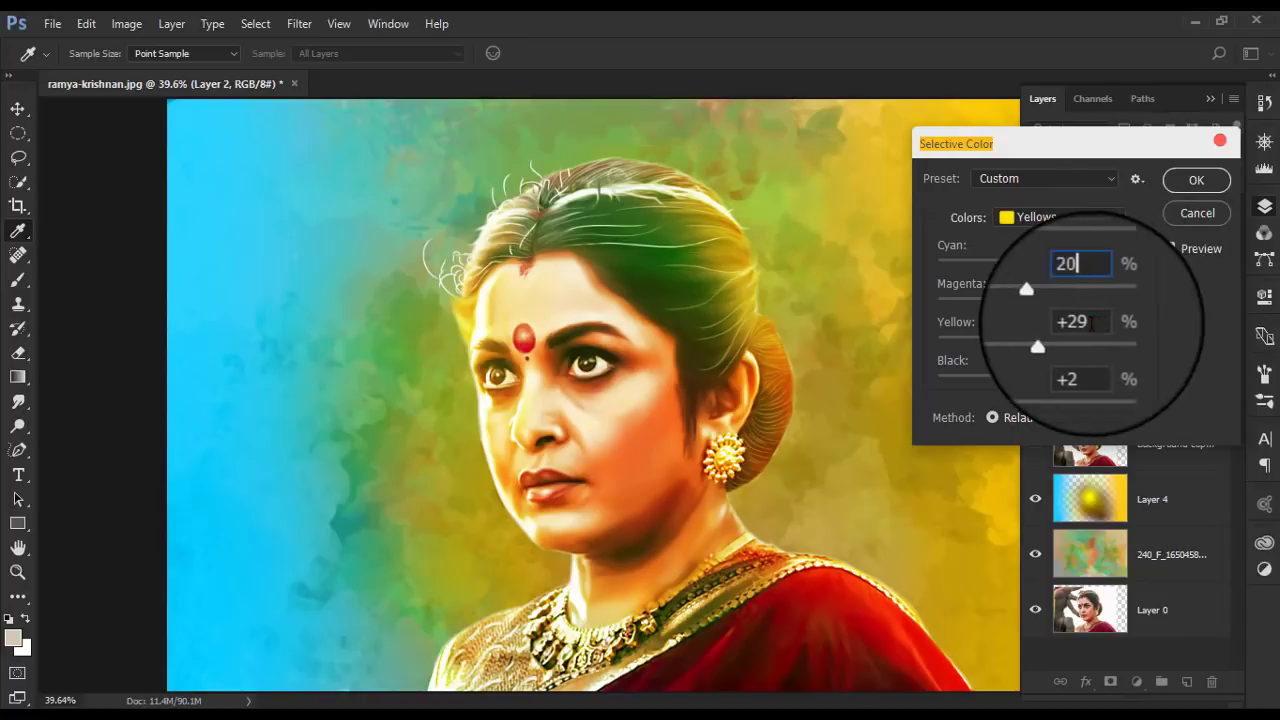
pyautogui.click(1038, 262)
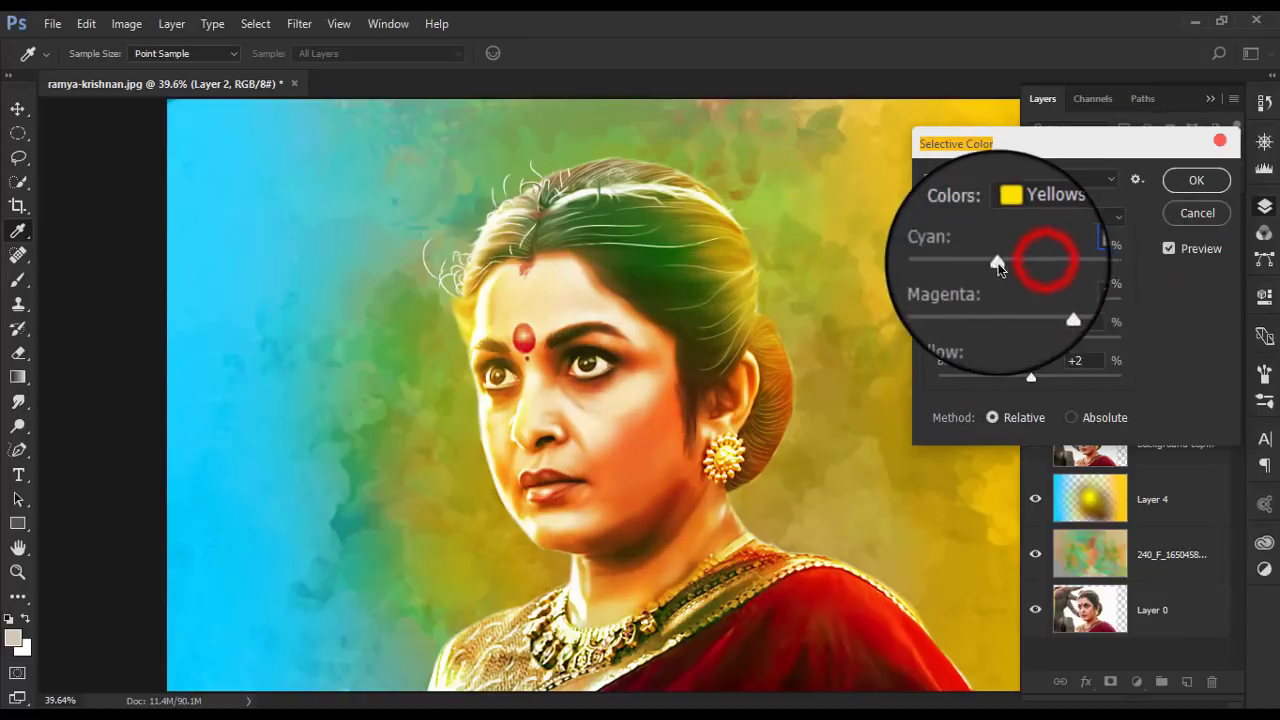
pyautogui.write('0')
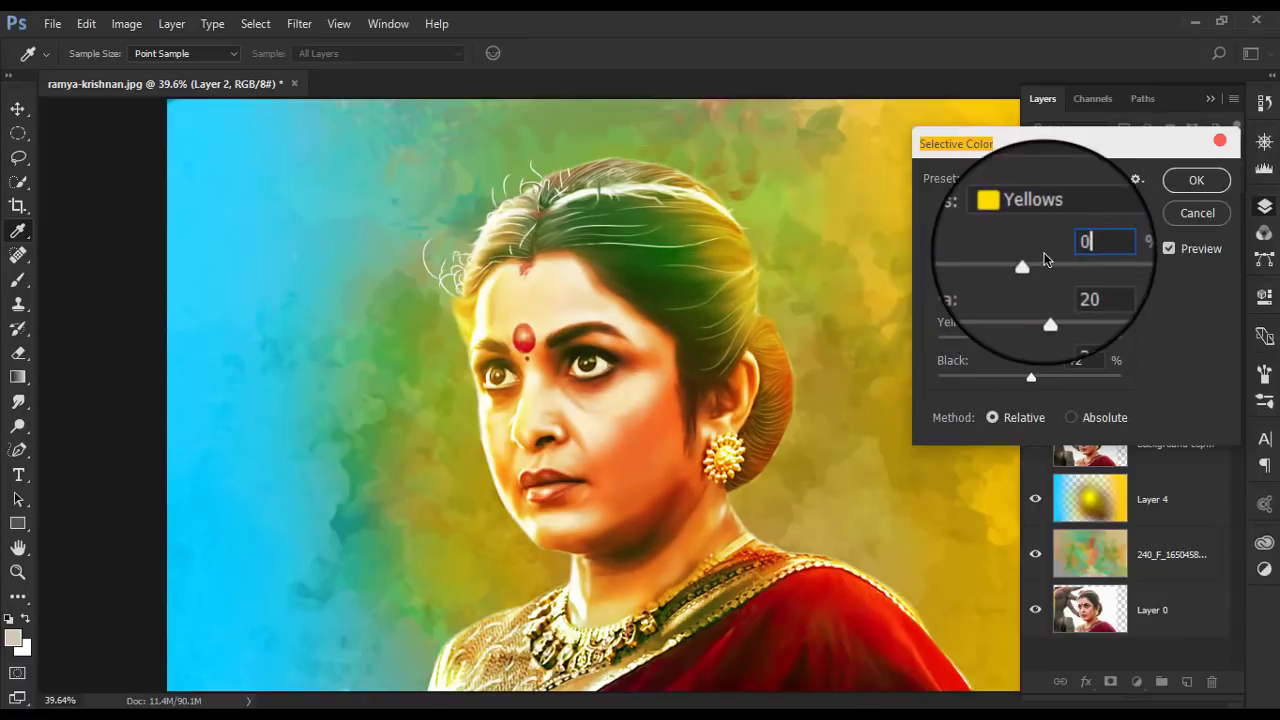
# - Tune the Reds to Cyan +71, Yellow 5%, Black 10%, with a little magenta, and apply
pyautogui.click(1030, 224)
pyautogui.click(1040, 340)
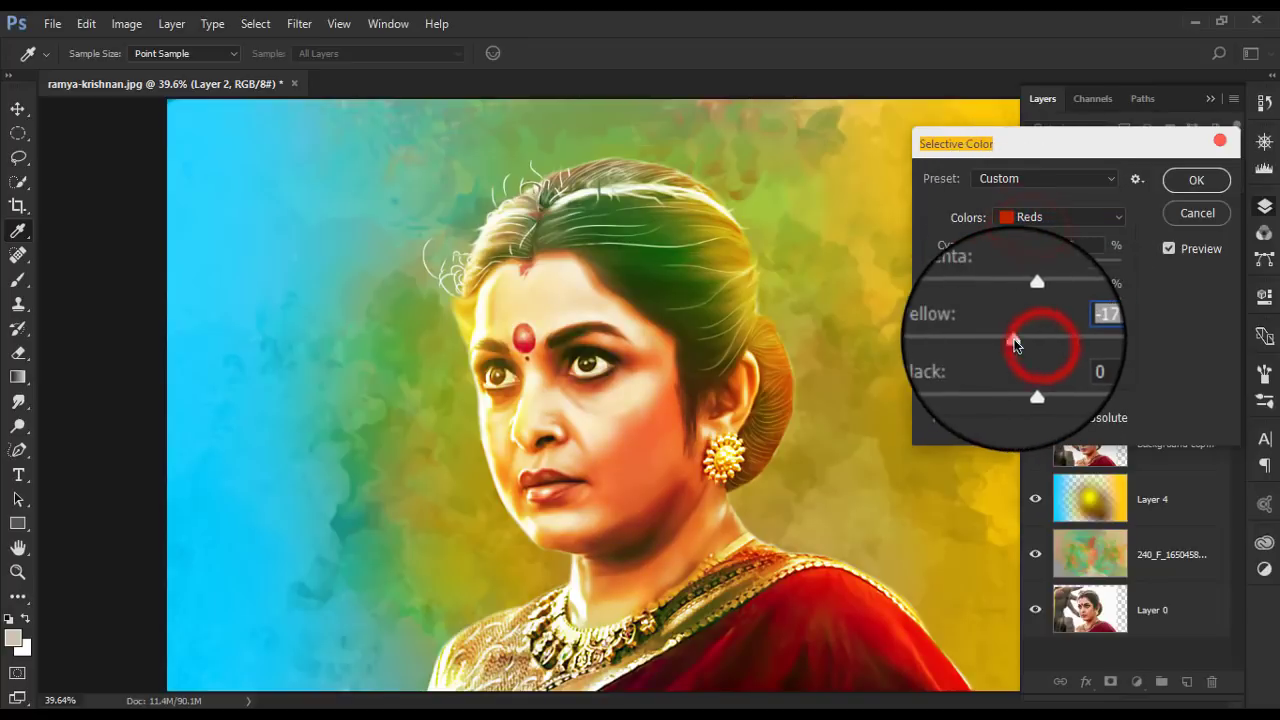
pyautogui.moveTo(1014, 344); pyautogui.dragTo(1030, 334)
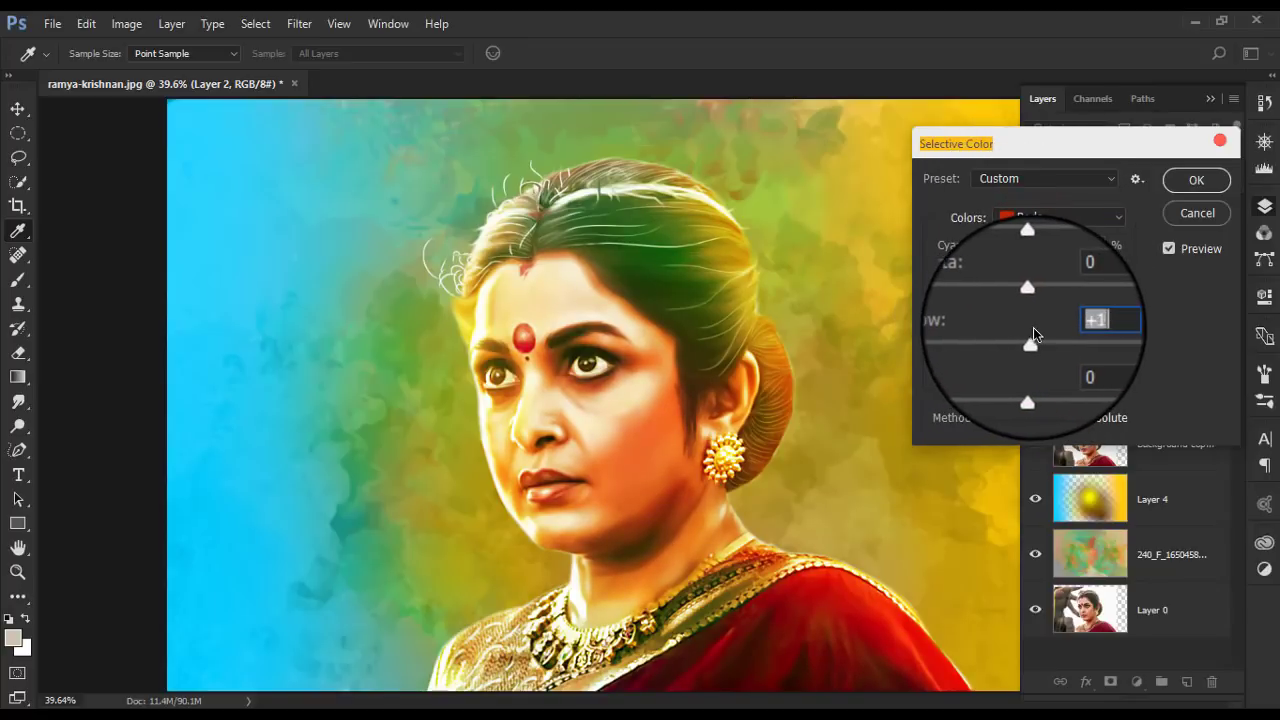
pyautogui.moveTo(1030, 362); pyautogui.dragTo(1045, 385)
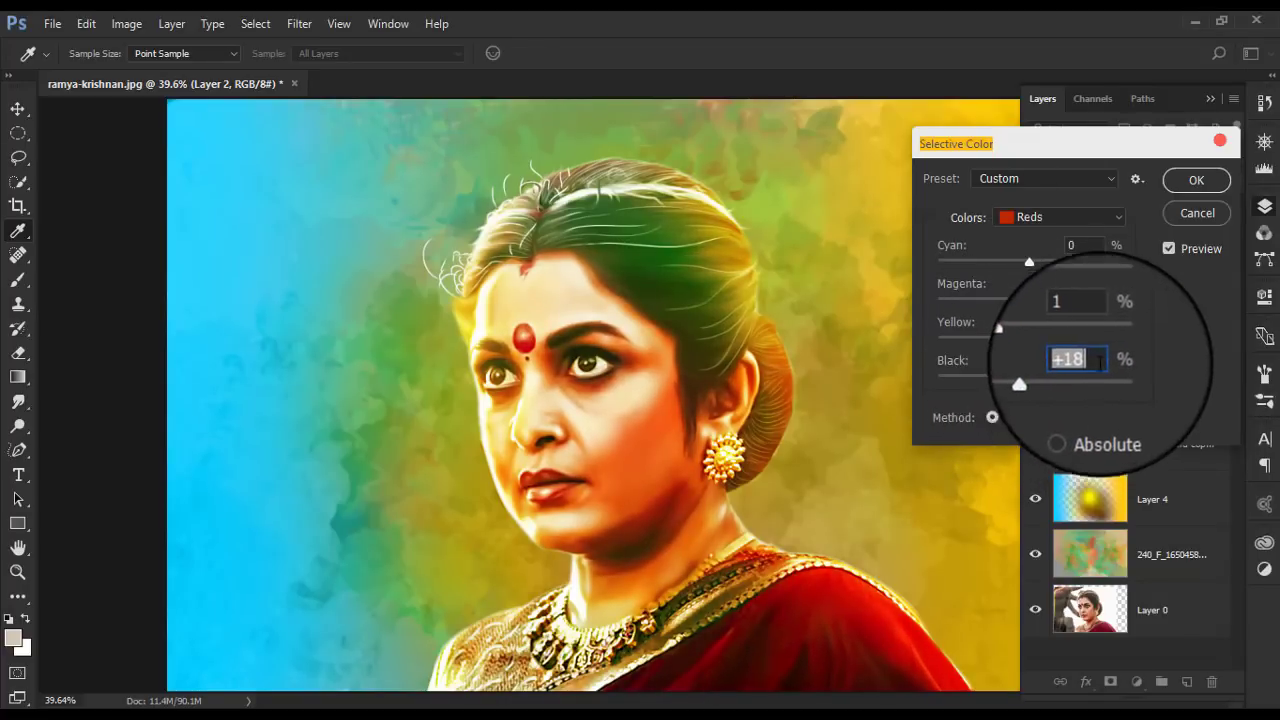
pyautogui.write('10')
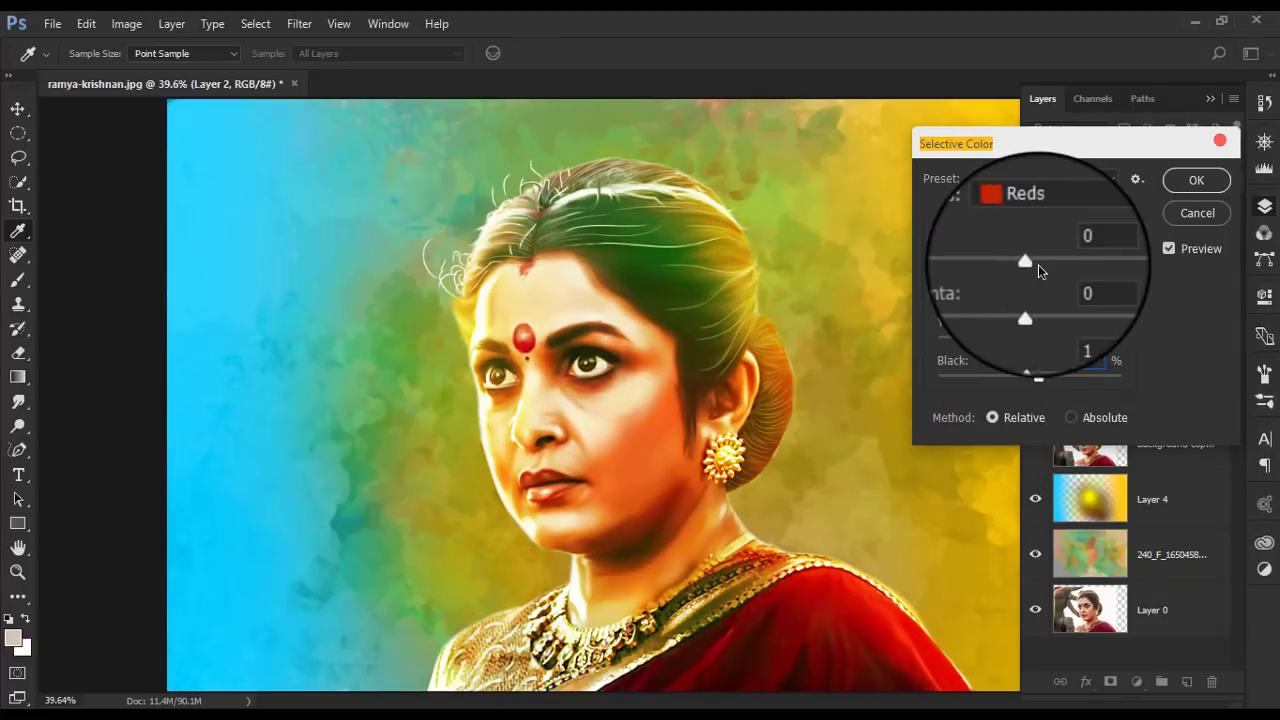
pyautogui.moveTo(1050, 262); pyautogui.dragTo(1097, 279)
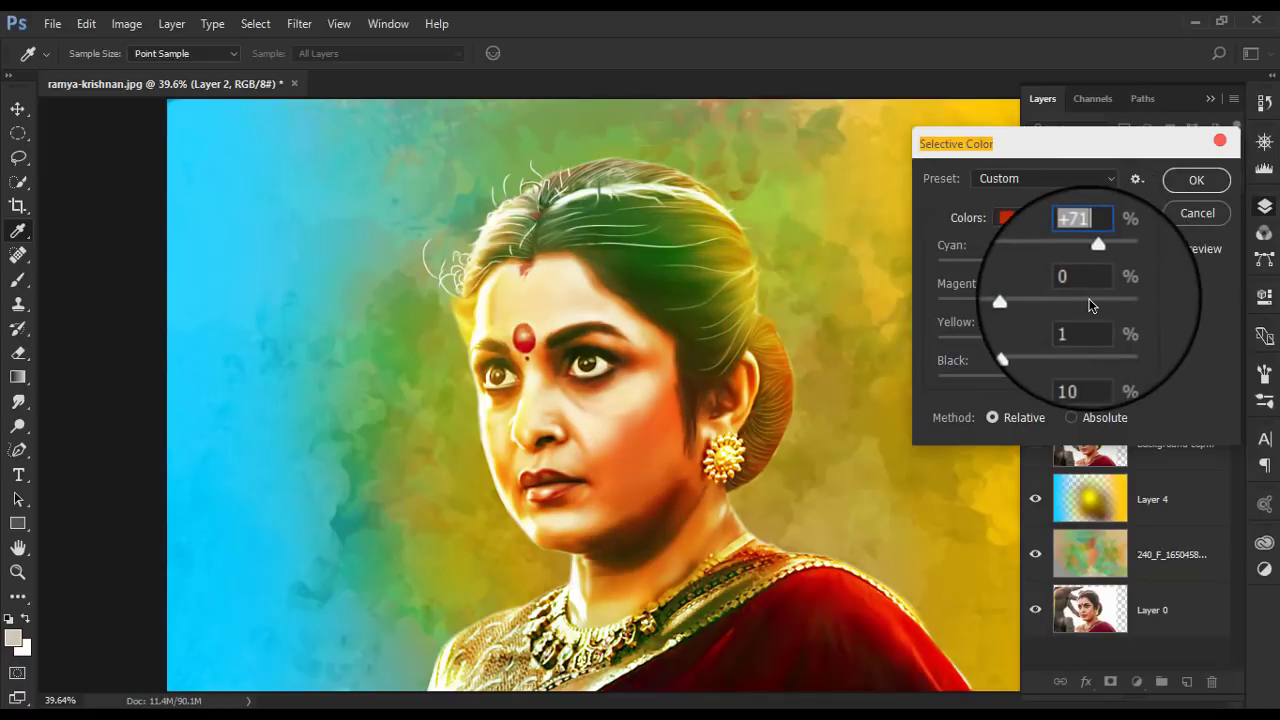
pyautogui.moveTo(1036, 312); pyautogui.dragTo(1045, 345)
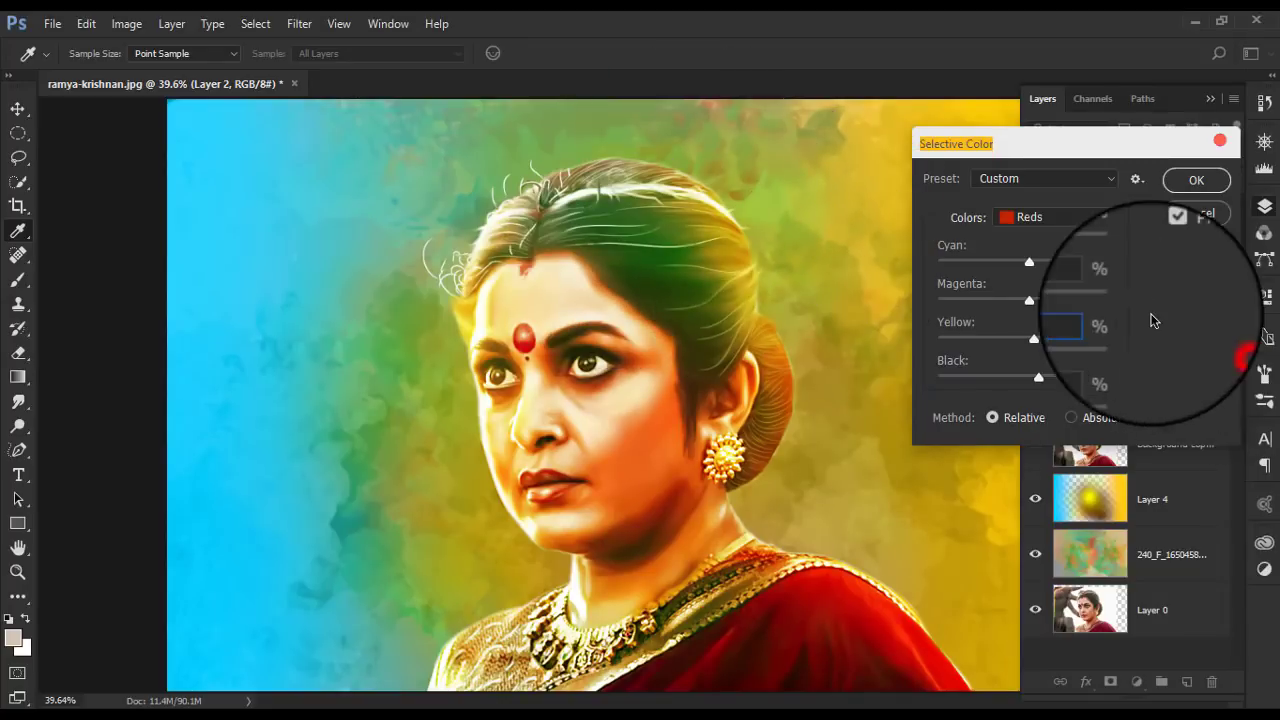
pyautogui.click(1050, 218)
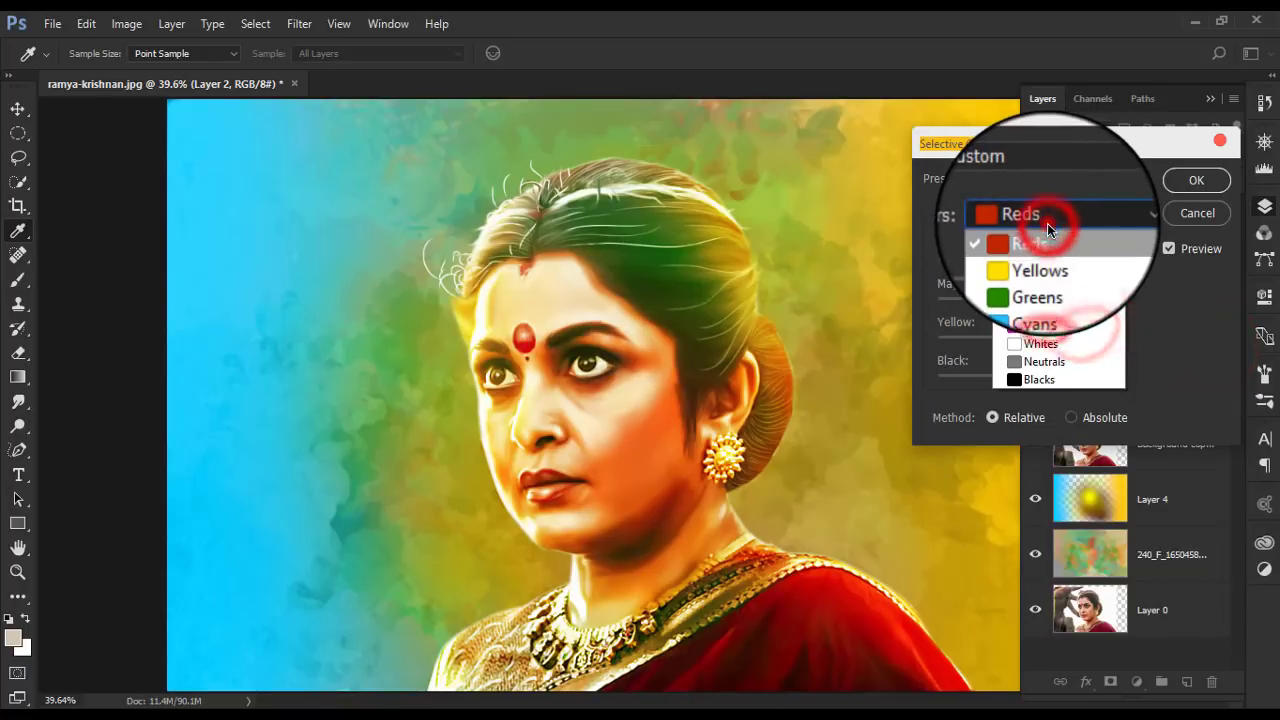
pyautogui.click(1180, 182)
# - Apply Levels with input values 0, 0.97 and 247 to the portrait on Layer 2
pyautogui.press('v')
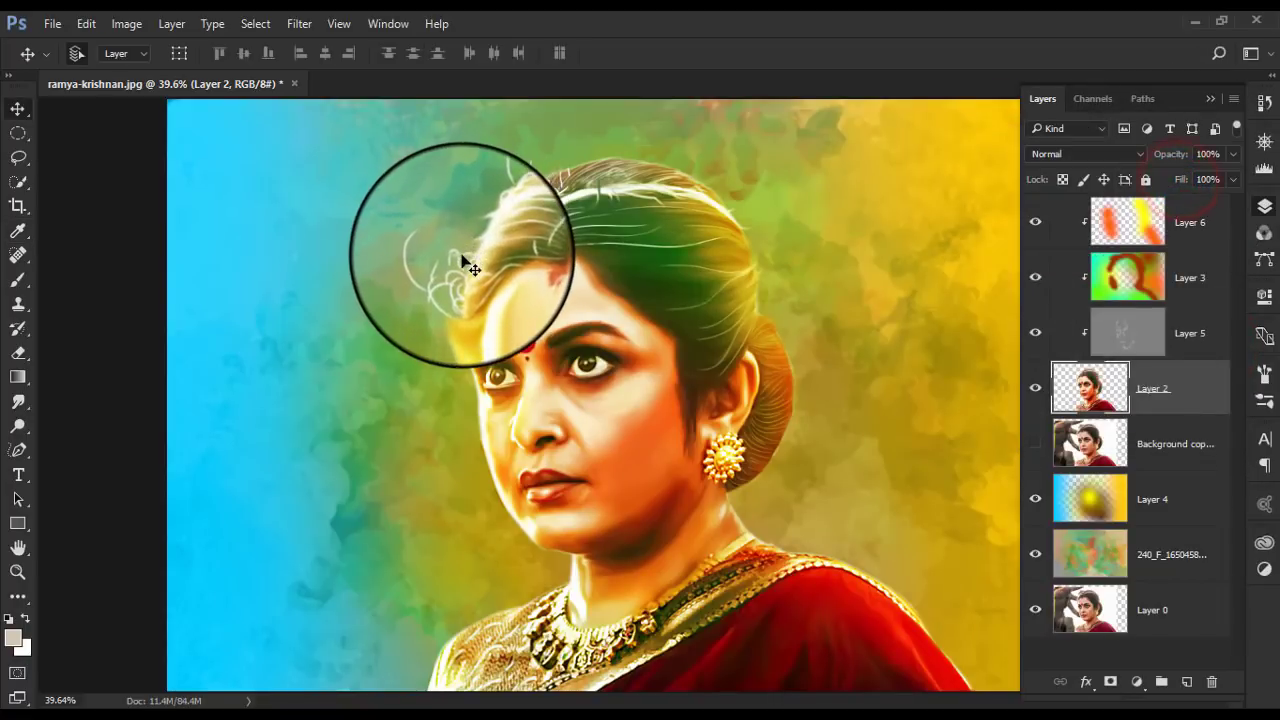
pyautogui.scroll(-2, 455, 280)
pyautogui.scroll(3, 640, 350)
pyautogui.scroll(3, 560, 370)
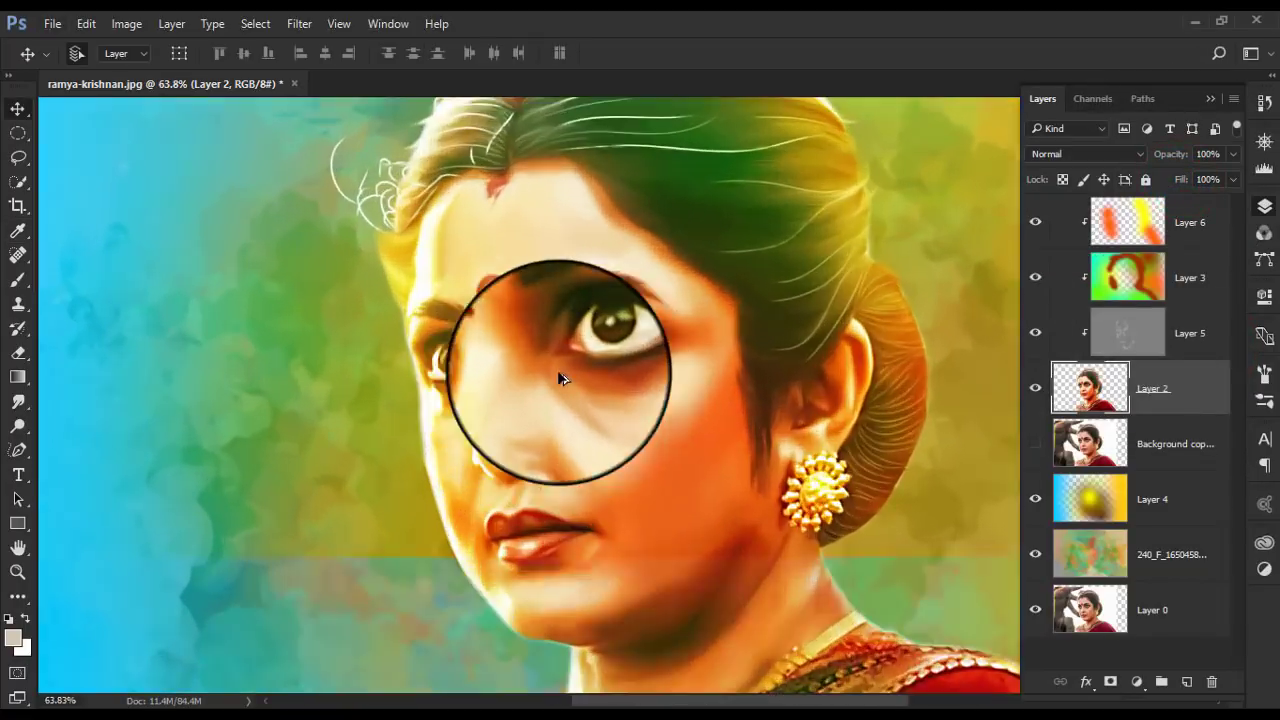
pyautogui.scroll(3, 506, 397)
pyautogui.scroll(-3, 687, 372)
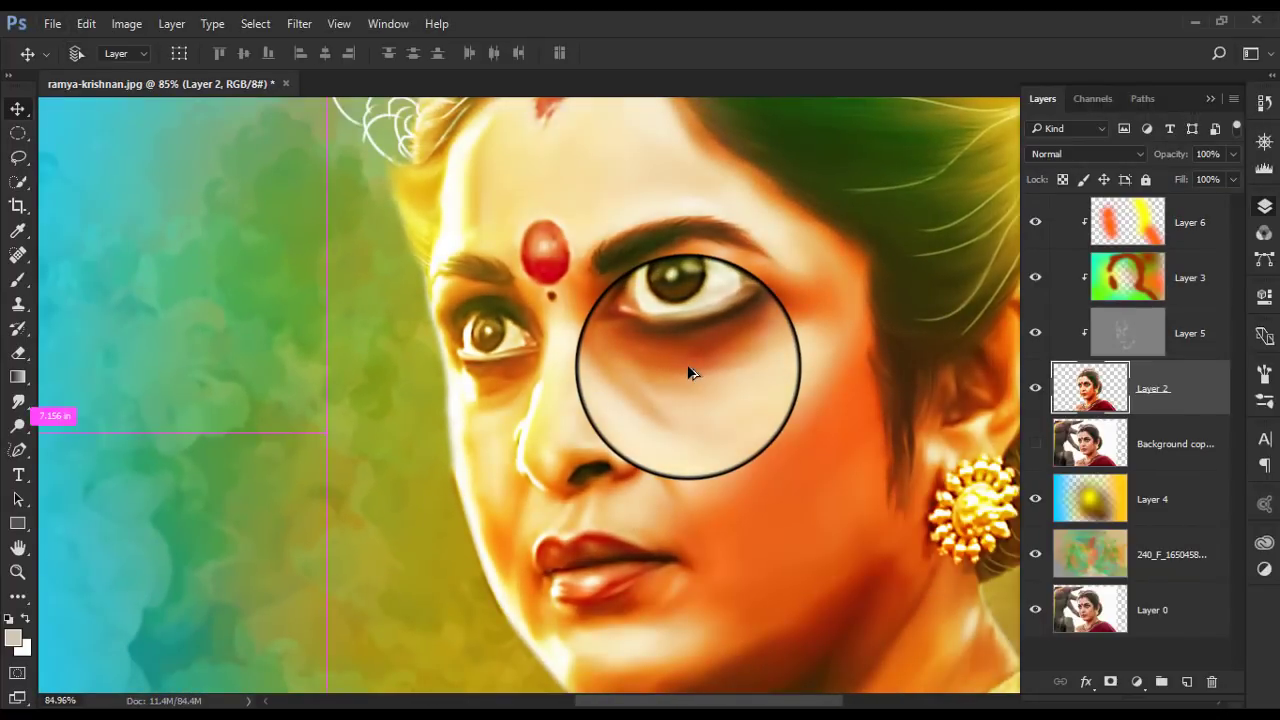
pyautogui.scroll(-3, 680, 375)
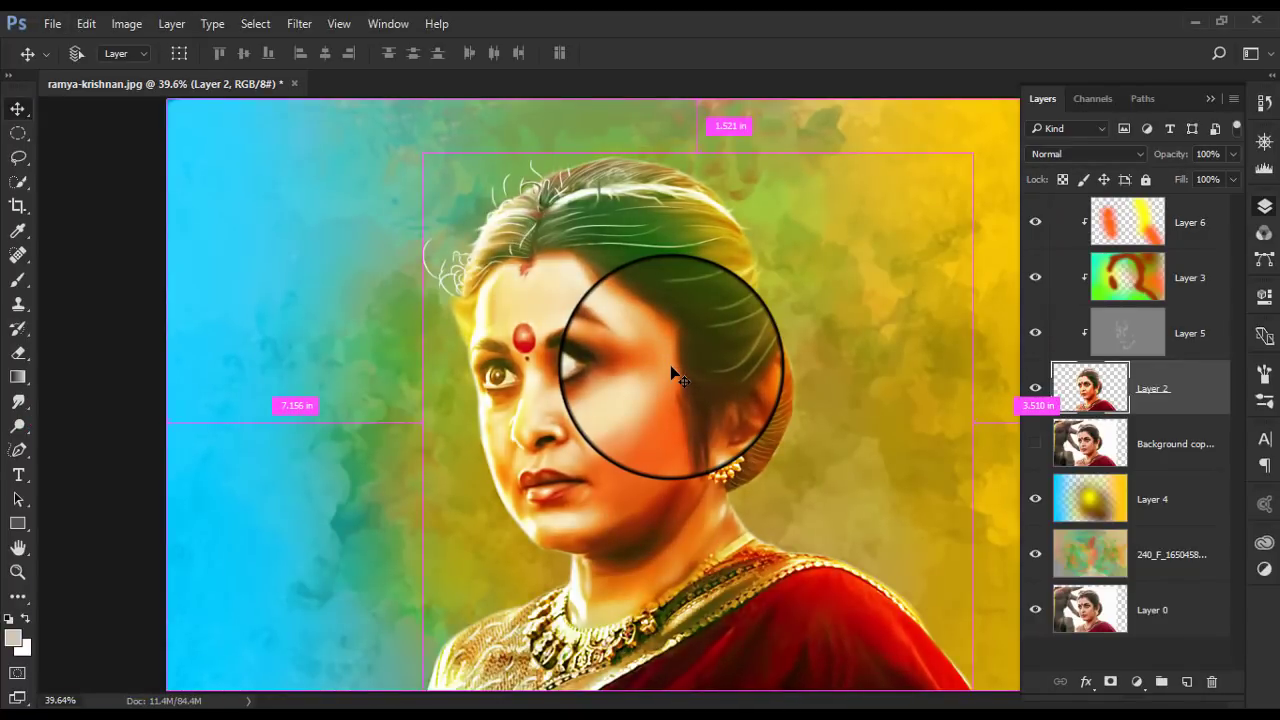
pyautogui.hotkey('ctrl', 'l')
pyautogui.moveTo(968, 337)
pyautogui.mouseDown()
pyautogui.moveTo(949, 337)
pyautogui.moveTo(965, 337)
pyautogui.mouseUp()
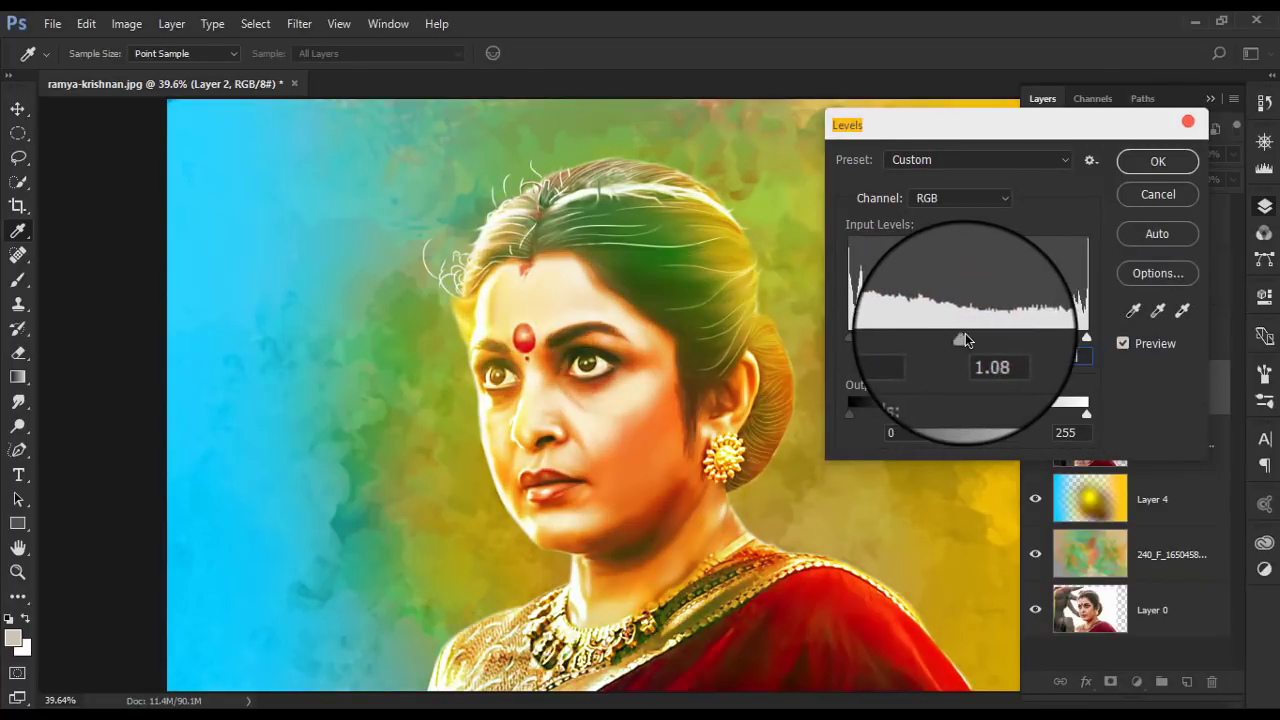
pyautogui.moveTo(963, 338); pyautogui.dragTo(948, 337)
pyautogui.moveTo(1086, 338); pyautogui.dragTo(1084, 338)
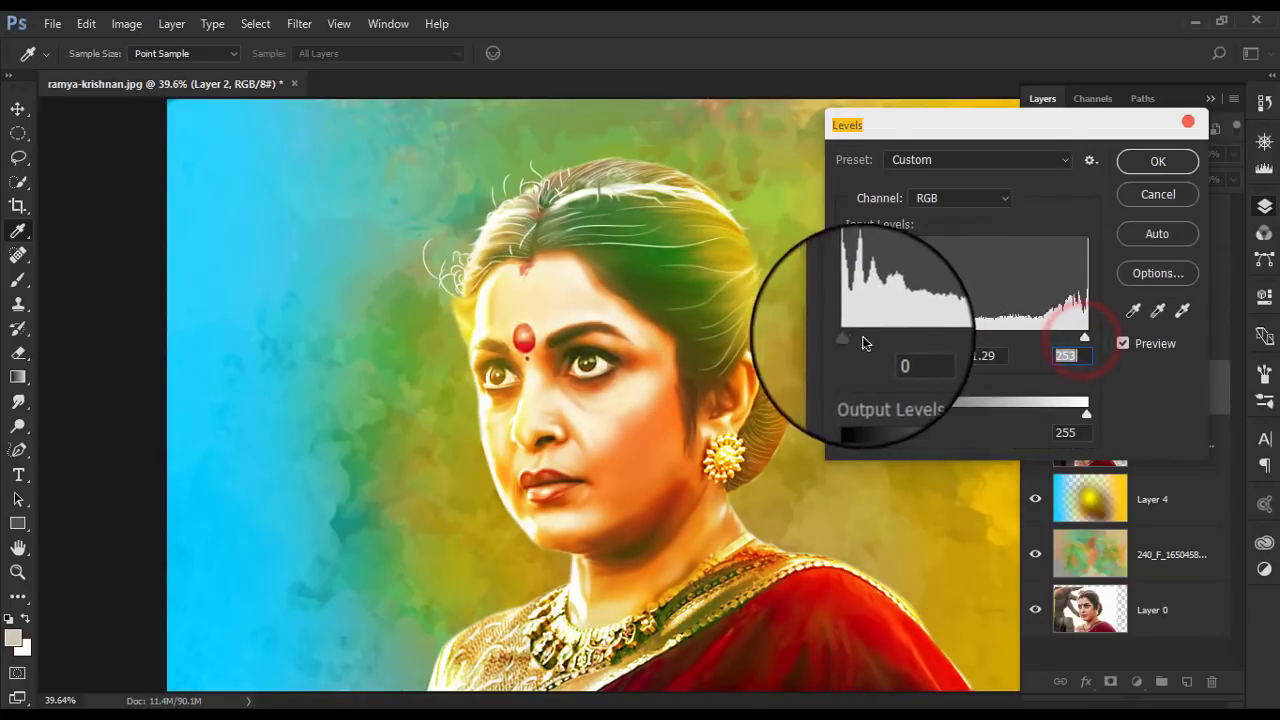
pyautogui.moveTo(864, 340); pyautogui.dragTo(848, 338)
pyautogui.moveTo(950, 338); pyautogui.dragTo(965, 338)
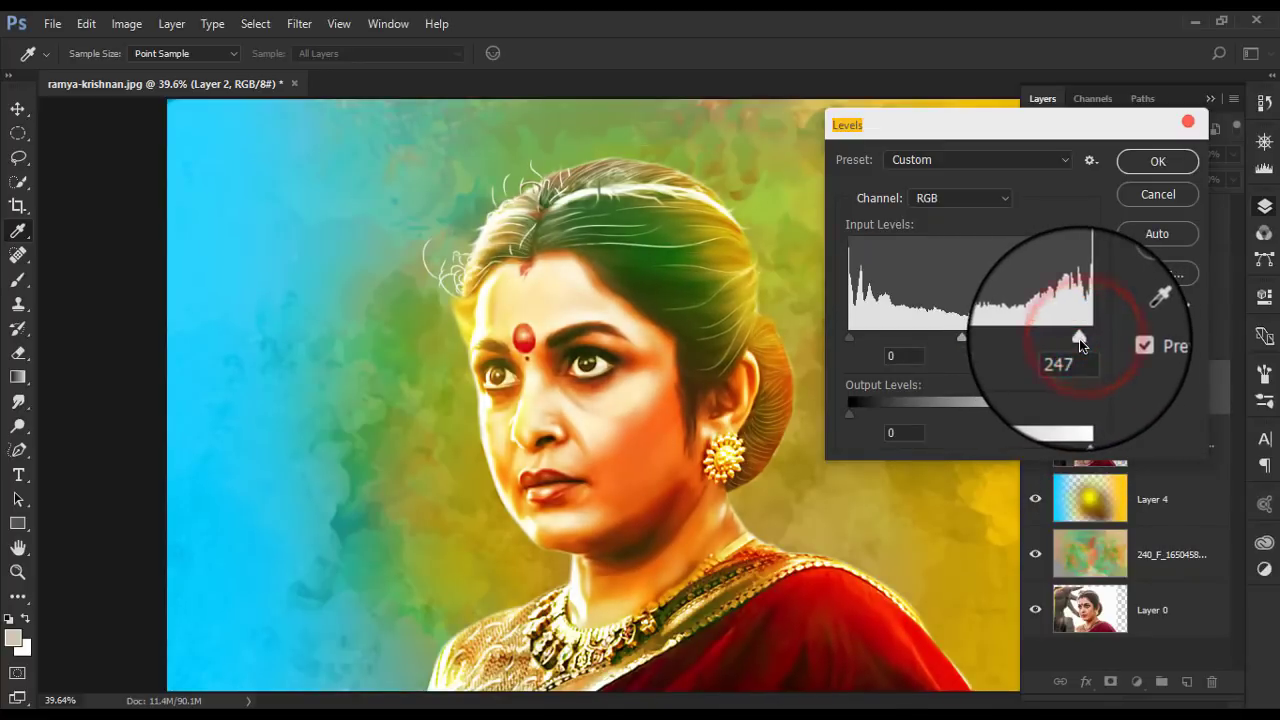
pyautogui.click(962, 340)
pyautogui.click(1162, 155)
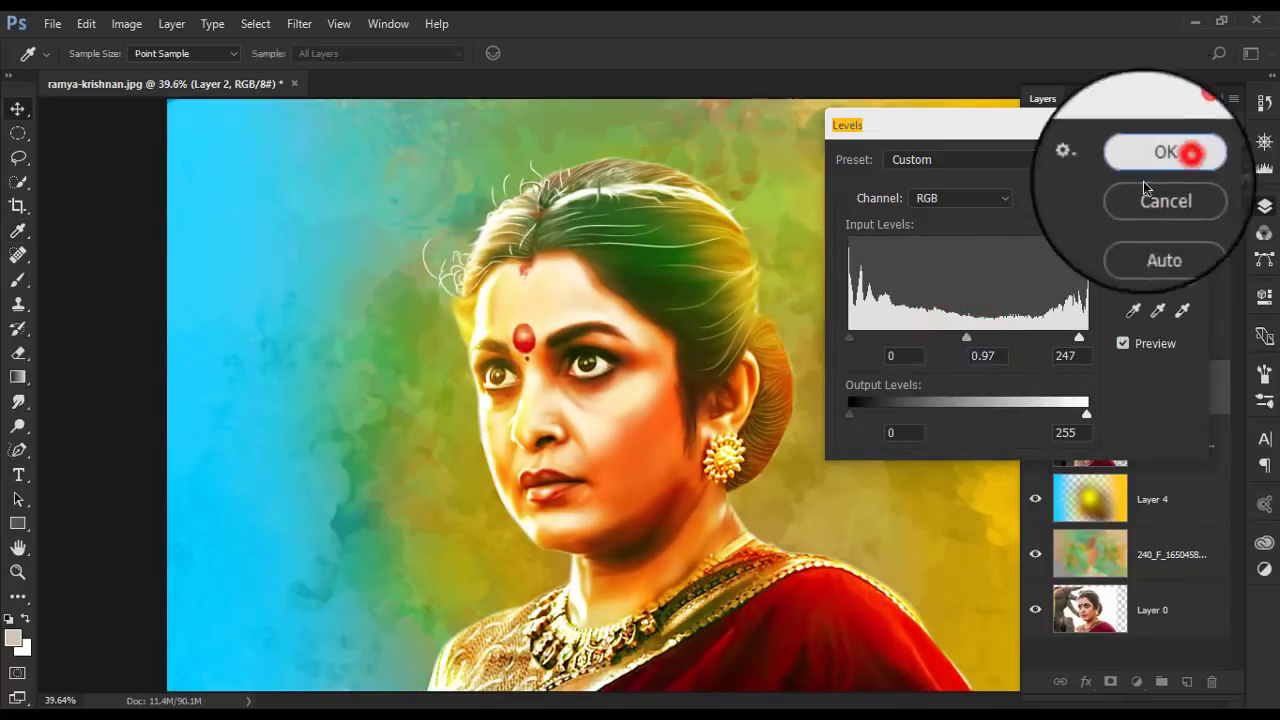
pyautogui.scroll(3, 600, 380)
# - Apply Smart Sharpen to Layer 2: Amount 100%, Radius 1.0 px, Reduce Noise 10%
pyautogui.scroll(-3, 690, 405)
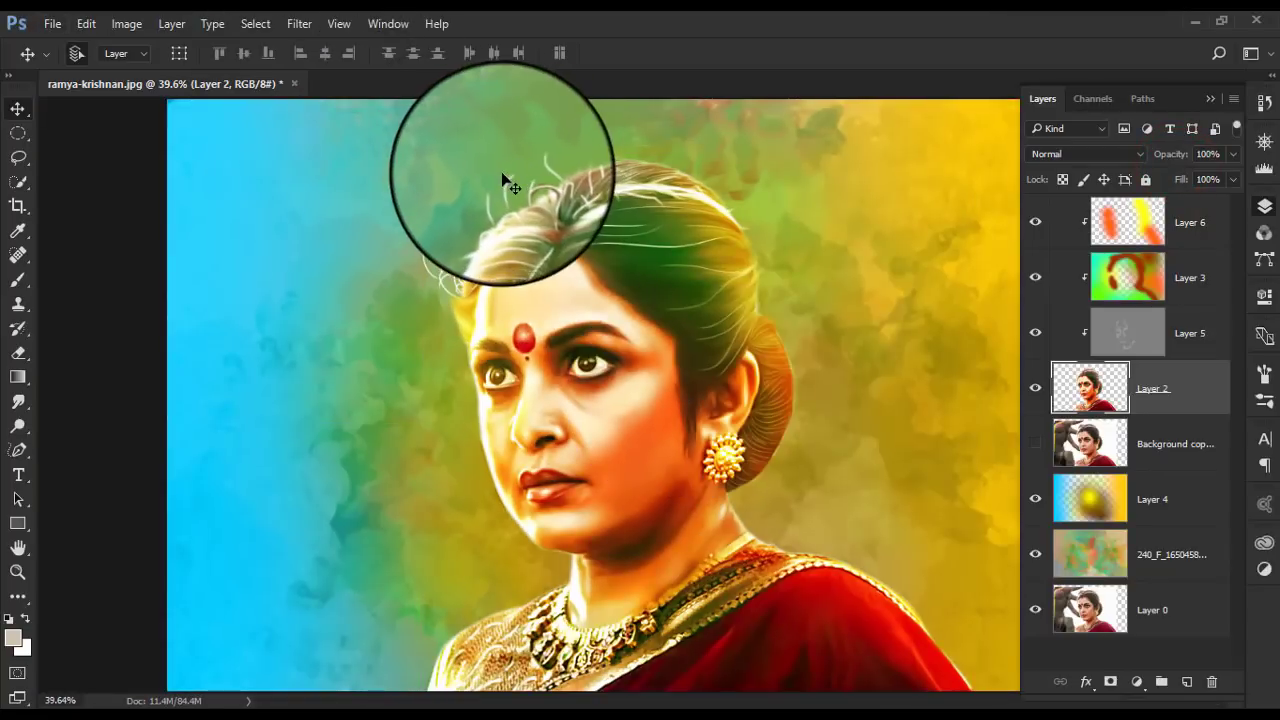
pyautogui.click(299, 23)
pyautogui.moveTo(305, 235)
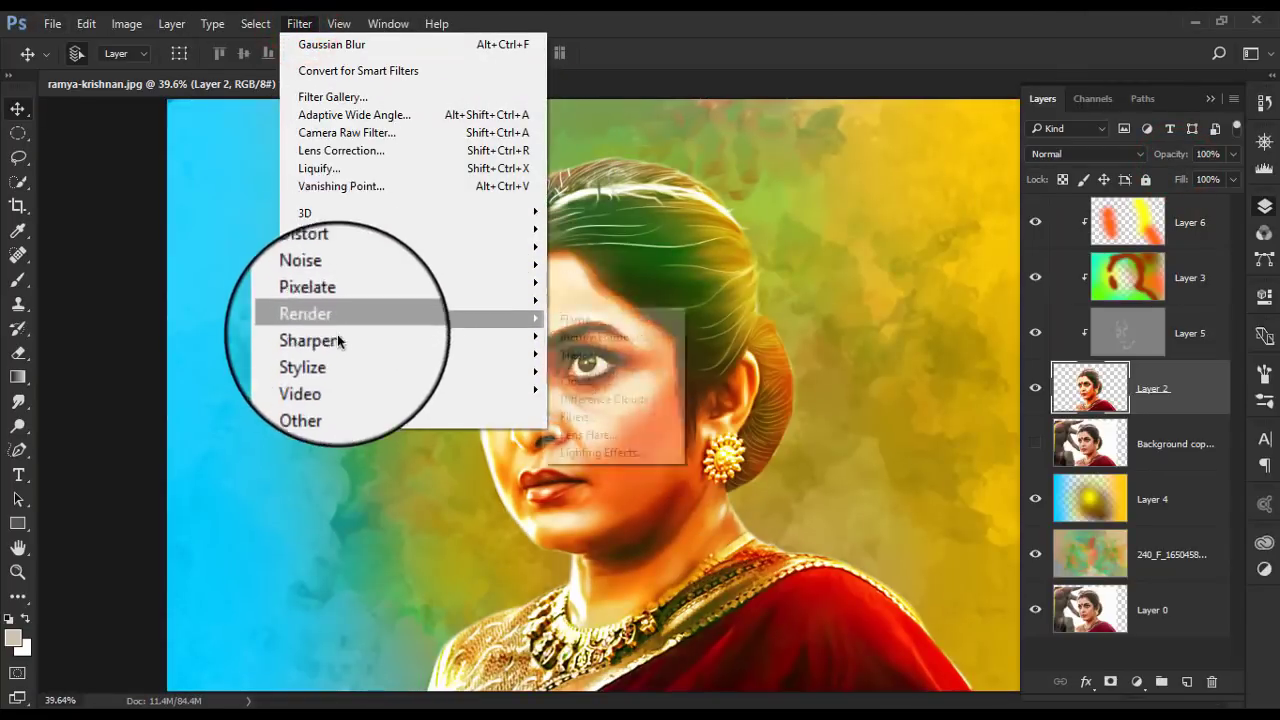
pyautogui.moveTo(310, 341)
pyautogui.click(598, 409)
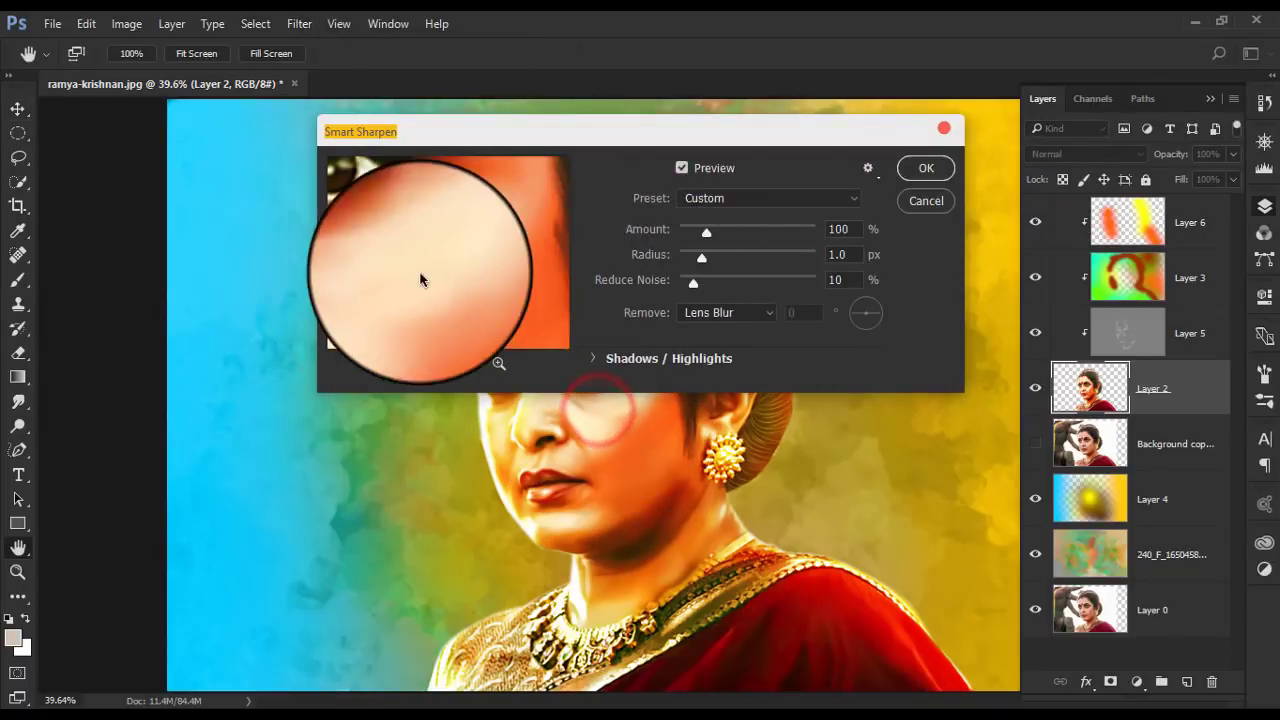
pyautogui.click(428, 263)
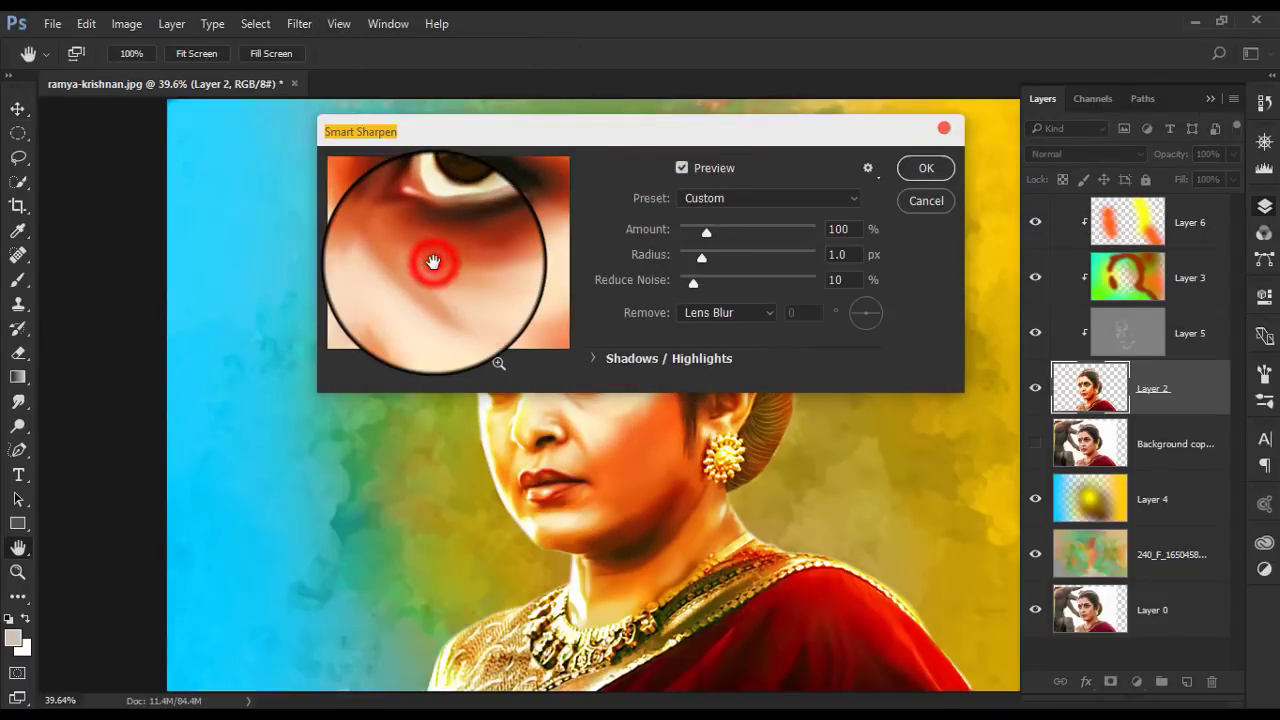
pyautogui.click(912, 168)
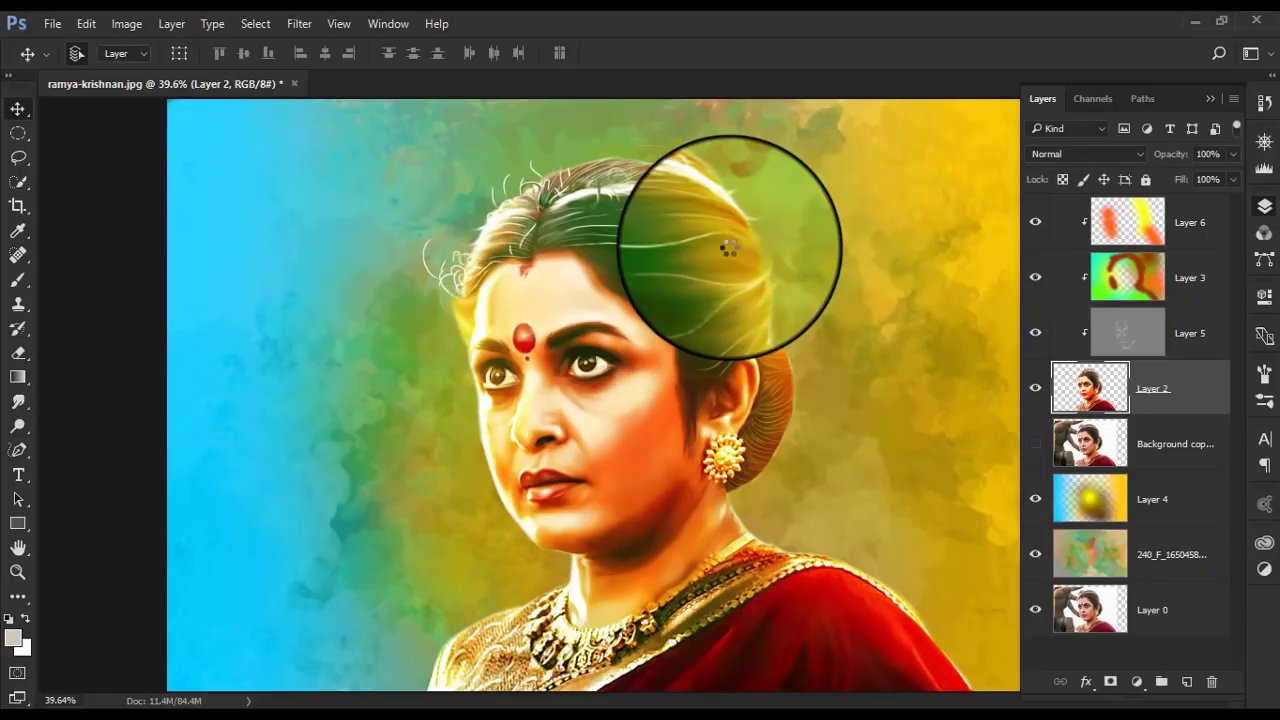
pyautogui.scroll(-5, 748, 335)
# - Set the foreground colour to bright yellow and choose a soft round brush
pyautogui.scroll(2, 790, 330)
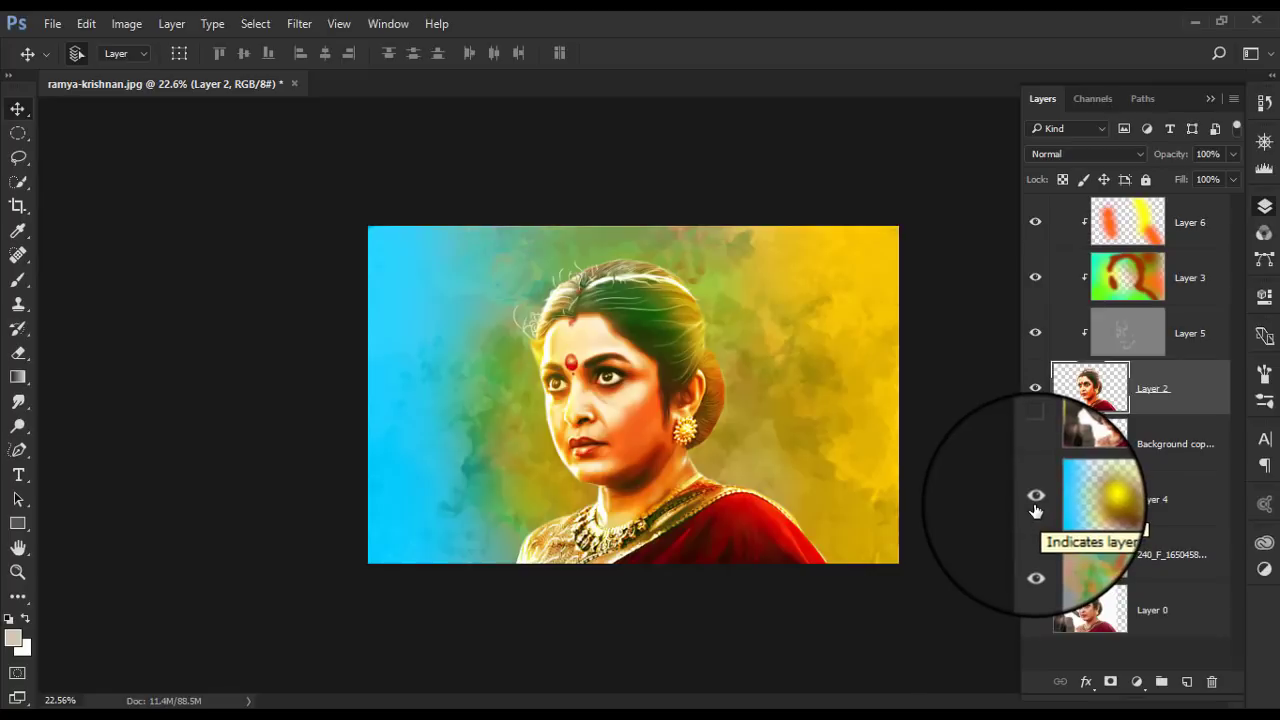
pyautogui.scroll(3, 893, 510)
pyautogui.scroll(2, 814, 563)
pyautogui.press('b')
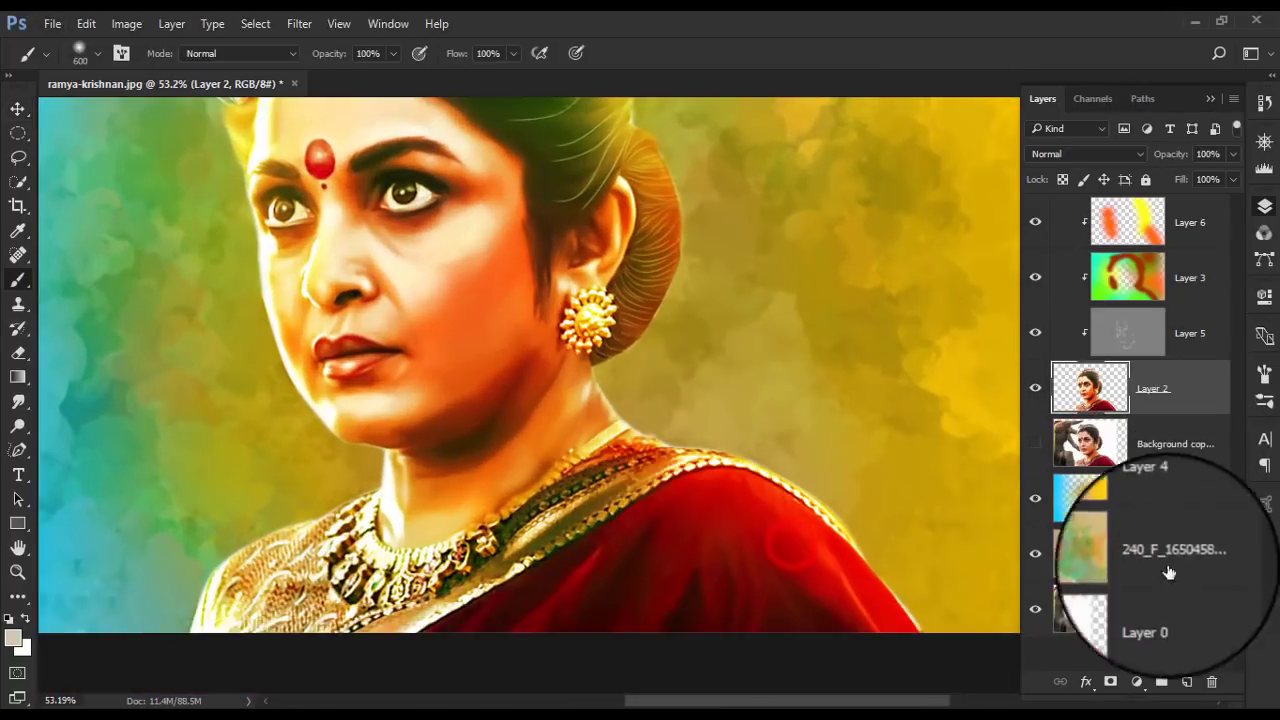
pyautogui.click(15, 637)
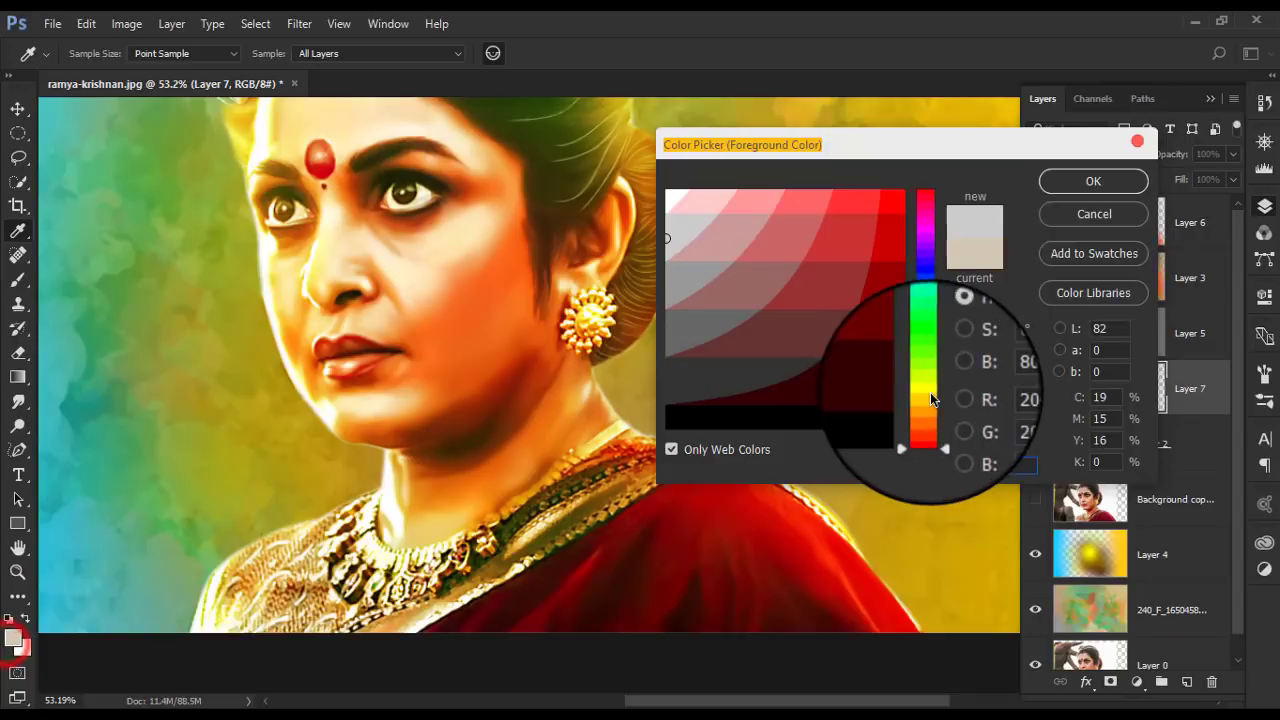
pyautogui.click(930, 392)
pyautogui.click(891, 209)
pyautogui.click(1088, 175)
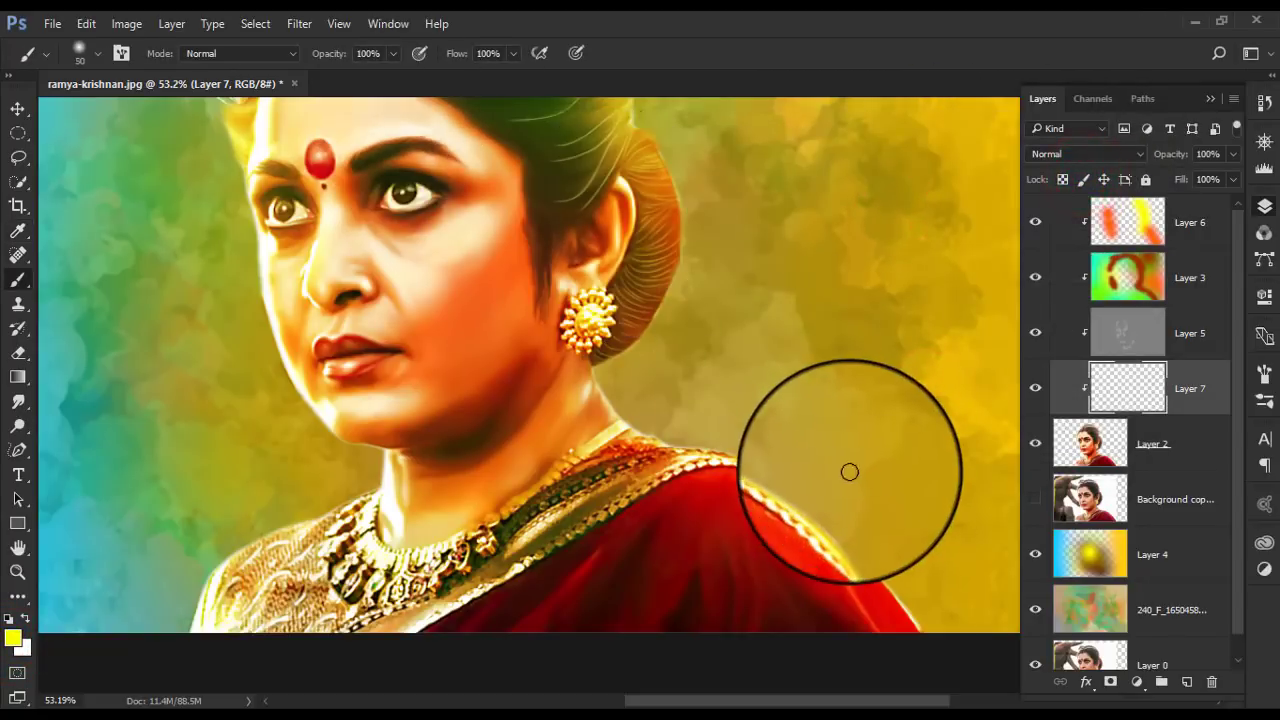
pyautogui.rightClick(778, 300)
pyautogui.click(948, 547)
pyautogui.click(740, 447)
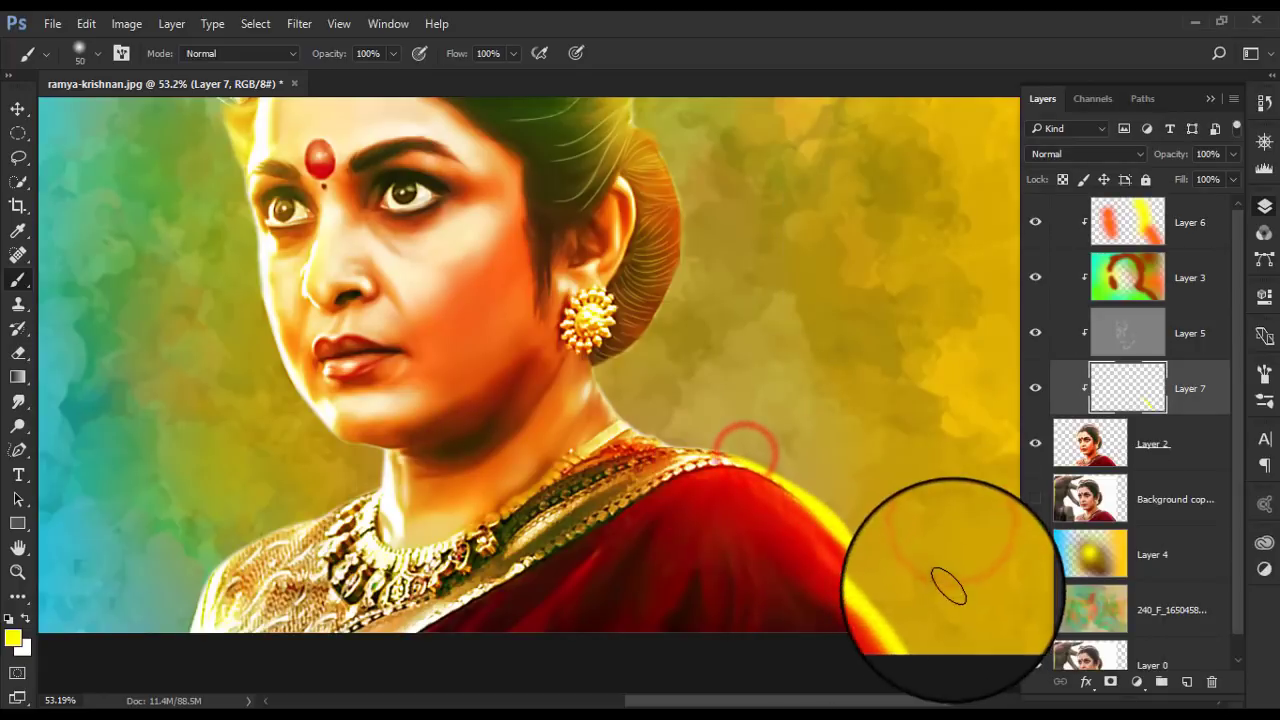
# - Paint a faint yellow glow at 10% opacity along the shoulder, neck and chin
pyautogui.click(660, 424)
pyautogui.moveTo(916, 572); pyautogui.dragTo(868, 551)
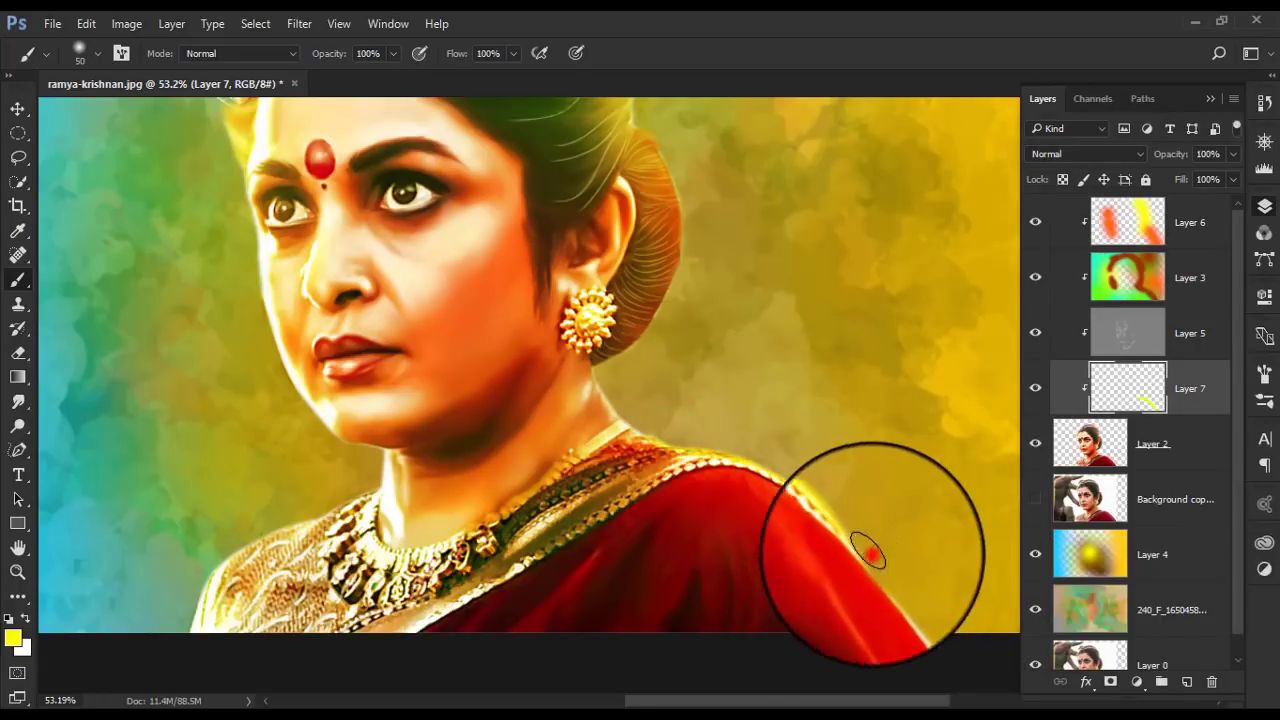
pyautogui.click(643, 429)
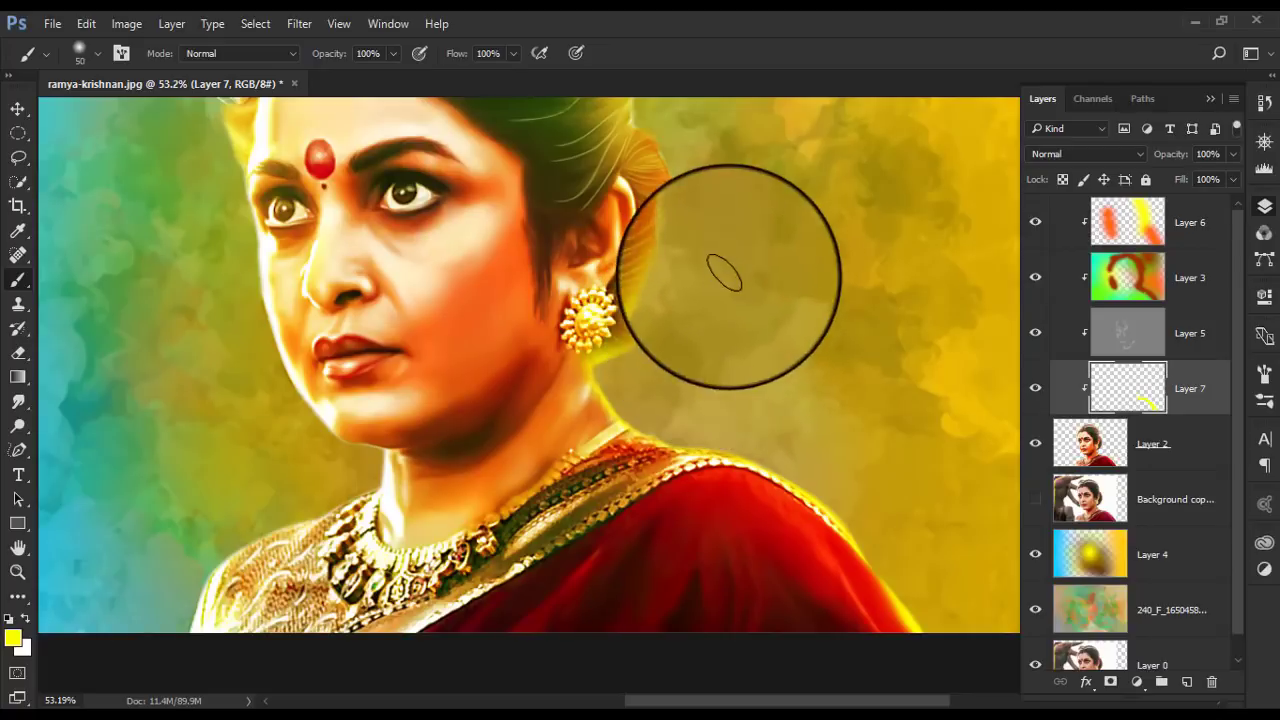
pyautogui.scroll(-3, 716, 207)
pyautogui.press('1')
pyautogui.click(878, 537)
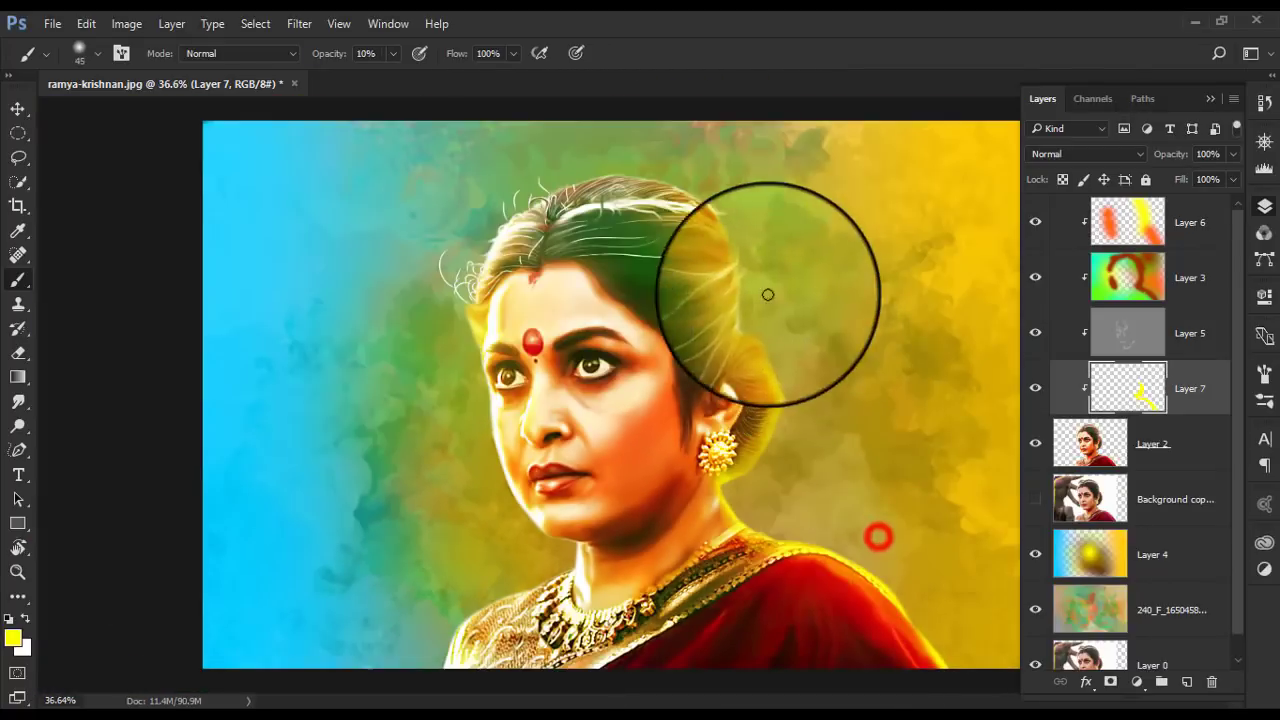
pyautogui.click(898, 640)
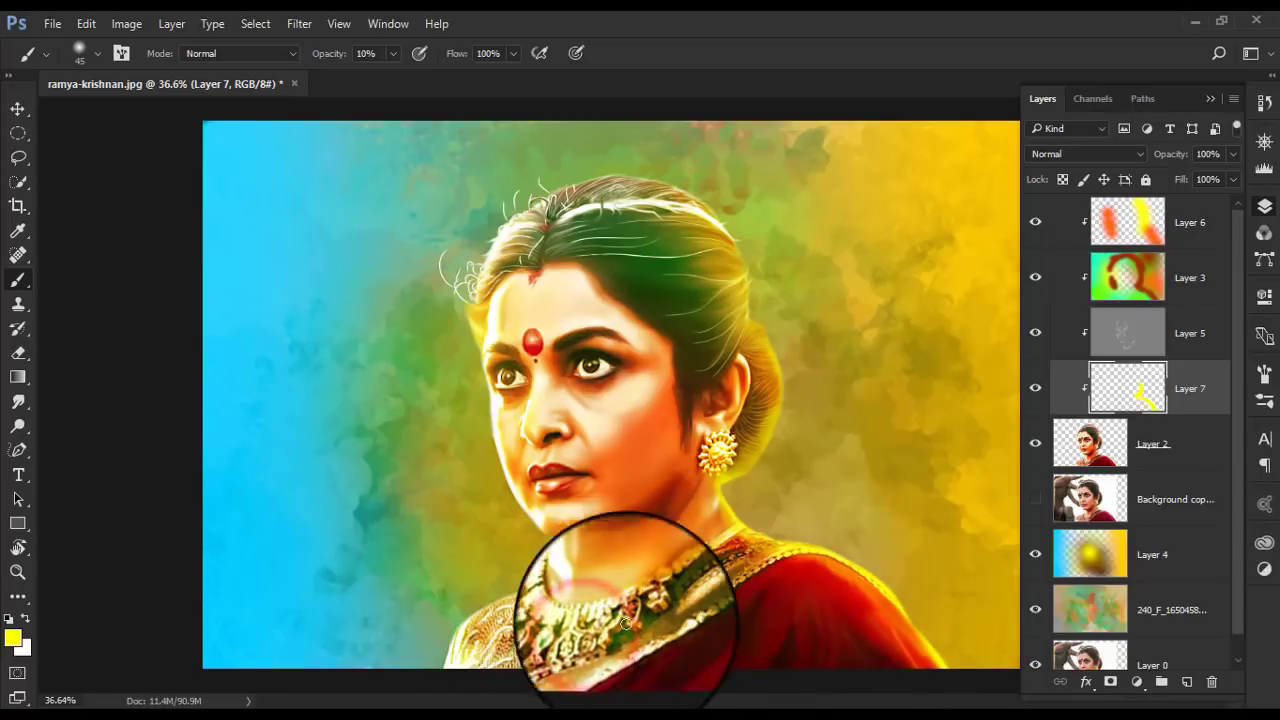
pyautogui.click(445, 620)
pyautogui.moveTo(502, 604); pyautogui.dragTo(466, 621)
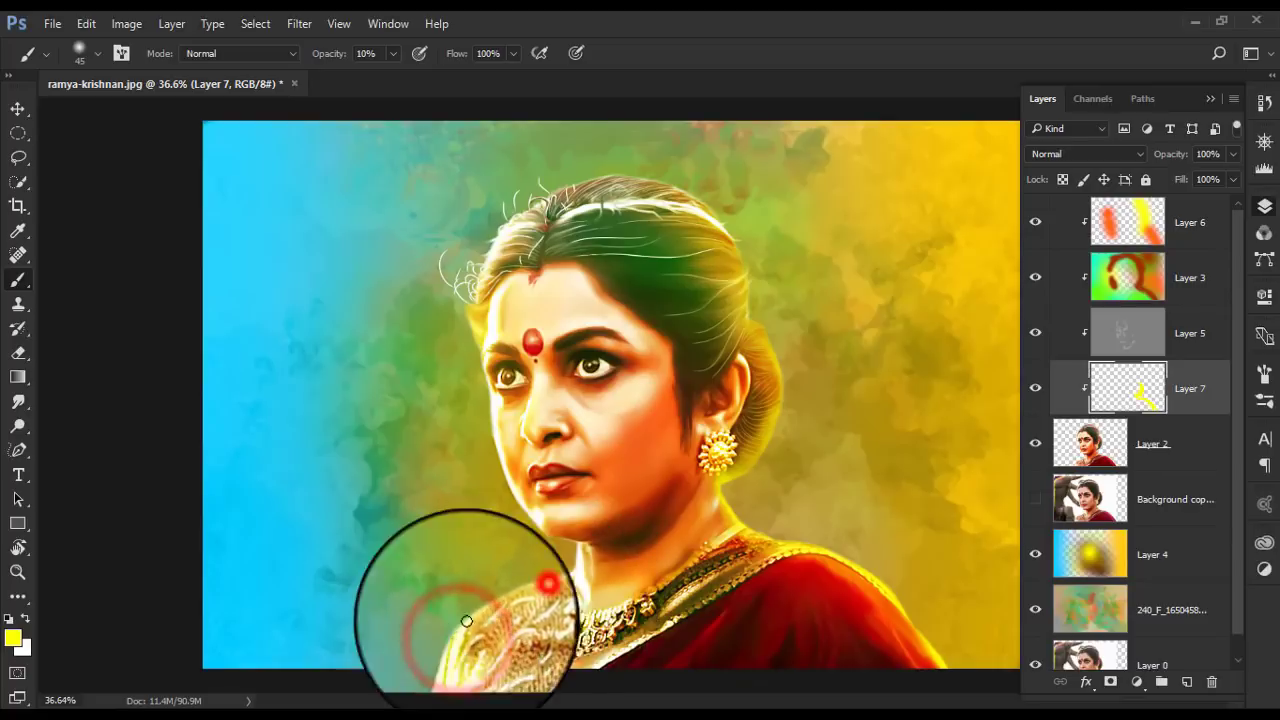
pyautogui.moveTo(583, 588)
pyautogui.mouseDown()
pyautogui.moveTo(550, 536)
pyautogui.moveTo(586, 529)
pyautogui.mouseUp()
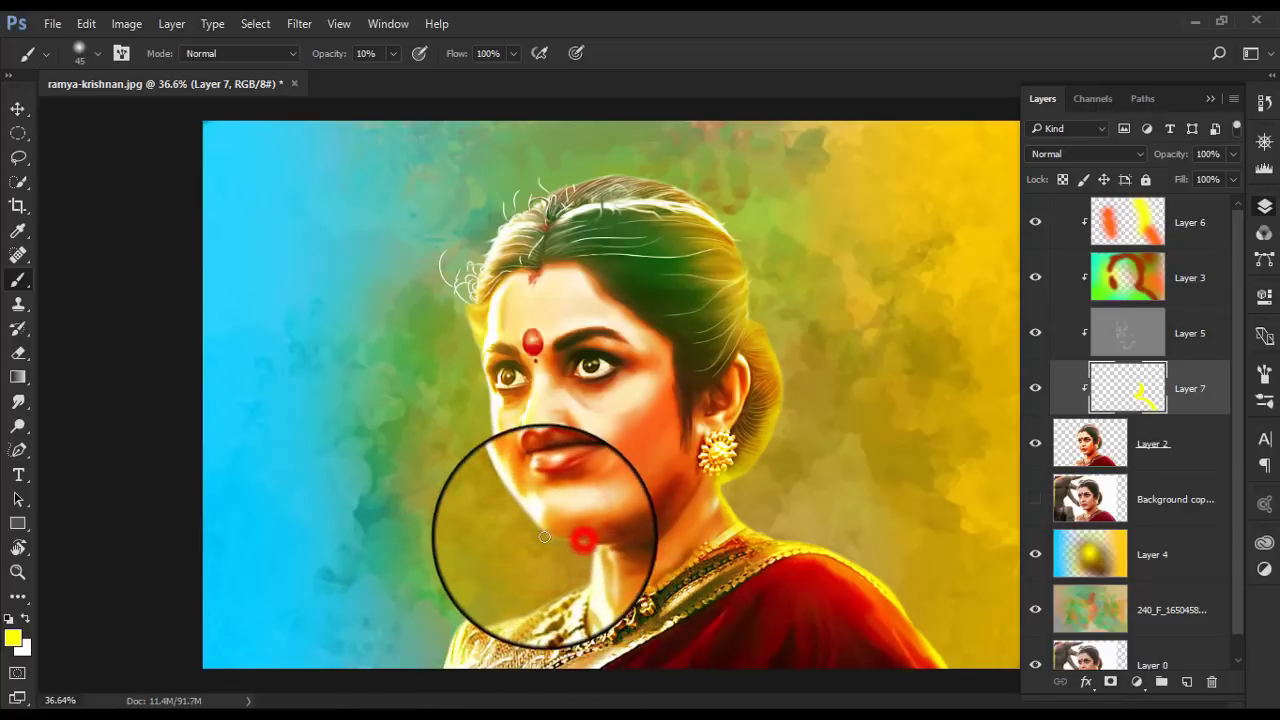
pyautogui.click(574, 539)
pyautogui.scroll(5, 574, 539)
pyautogui.moveTo(490, 550); pyautogui.dragTo(638, 577)
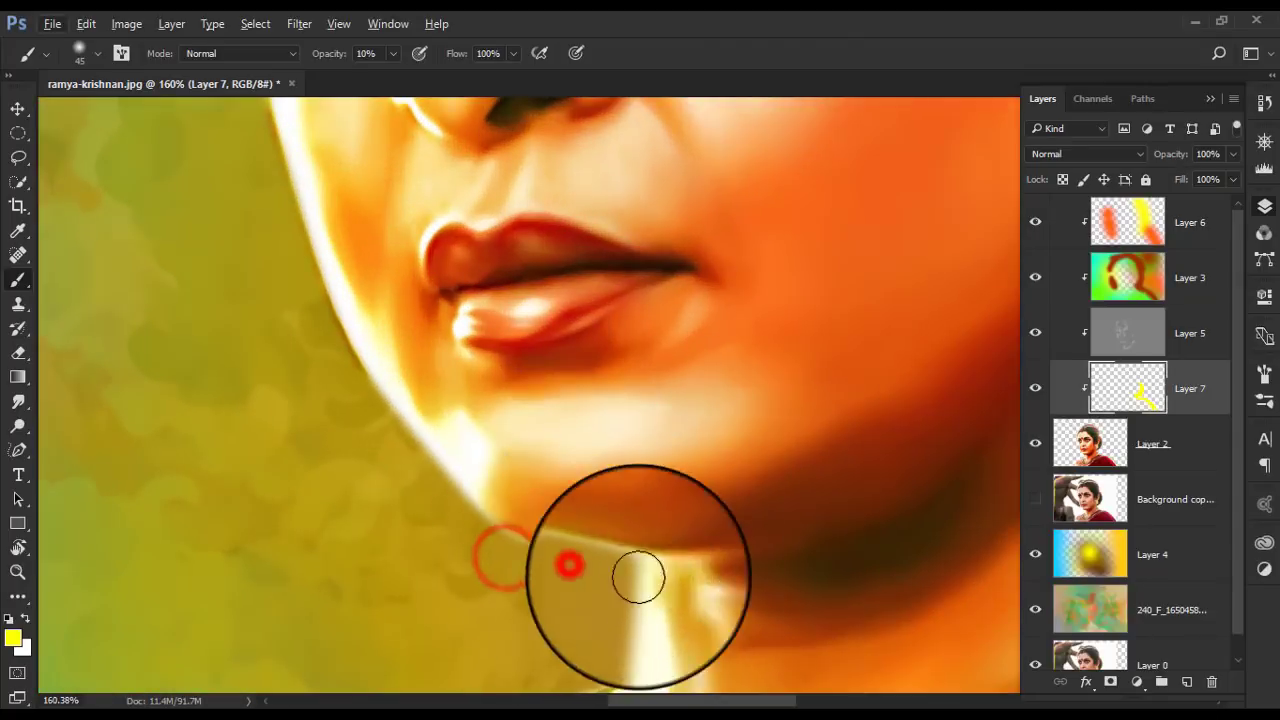
# - Raise brush opacity to 30% and paint yellow glow along the jaw and face edge
pyautogui.press('3')
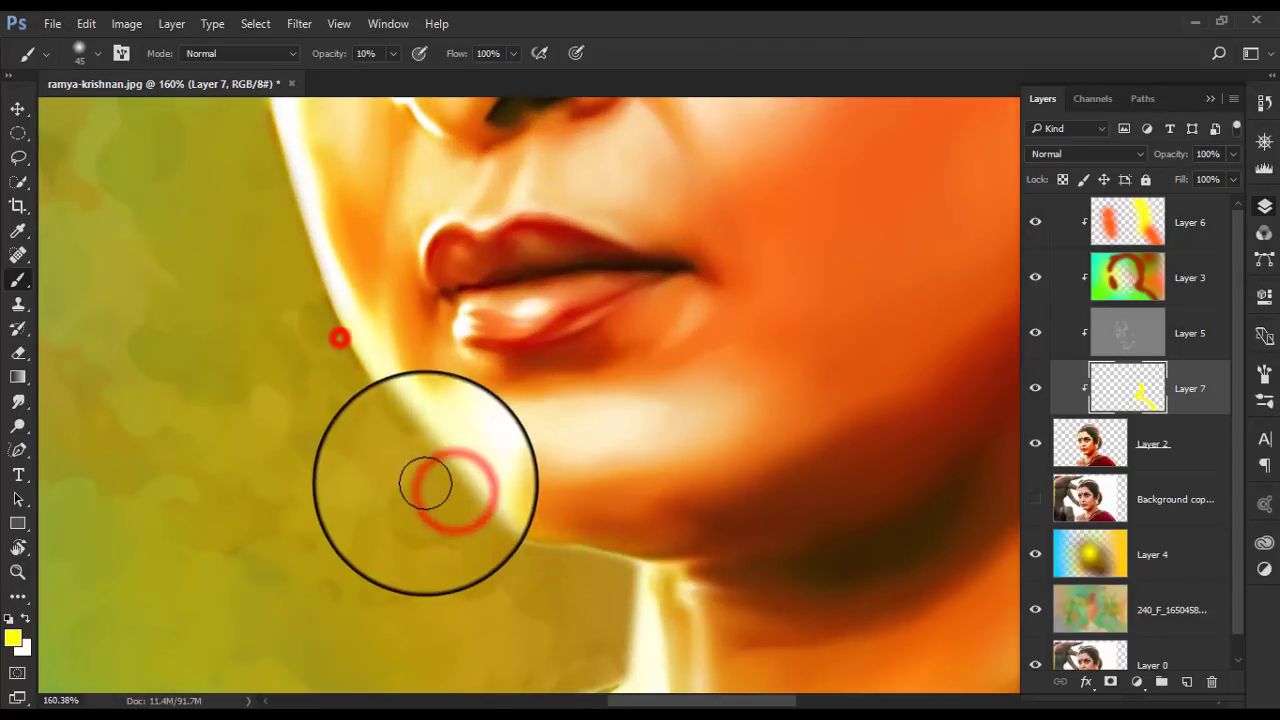
pyautogui.moveTo(396, 456)
pyautogui.mouseDown()
pyautogui.moveTo(371, 366)
pyautogui.moveTo(439, 497)
pyautogui.mouseUp()
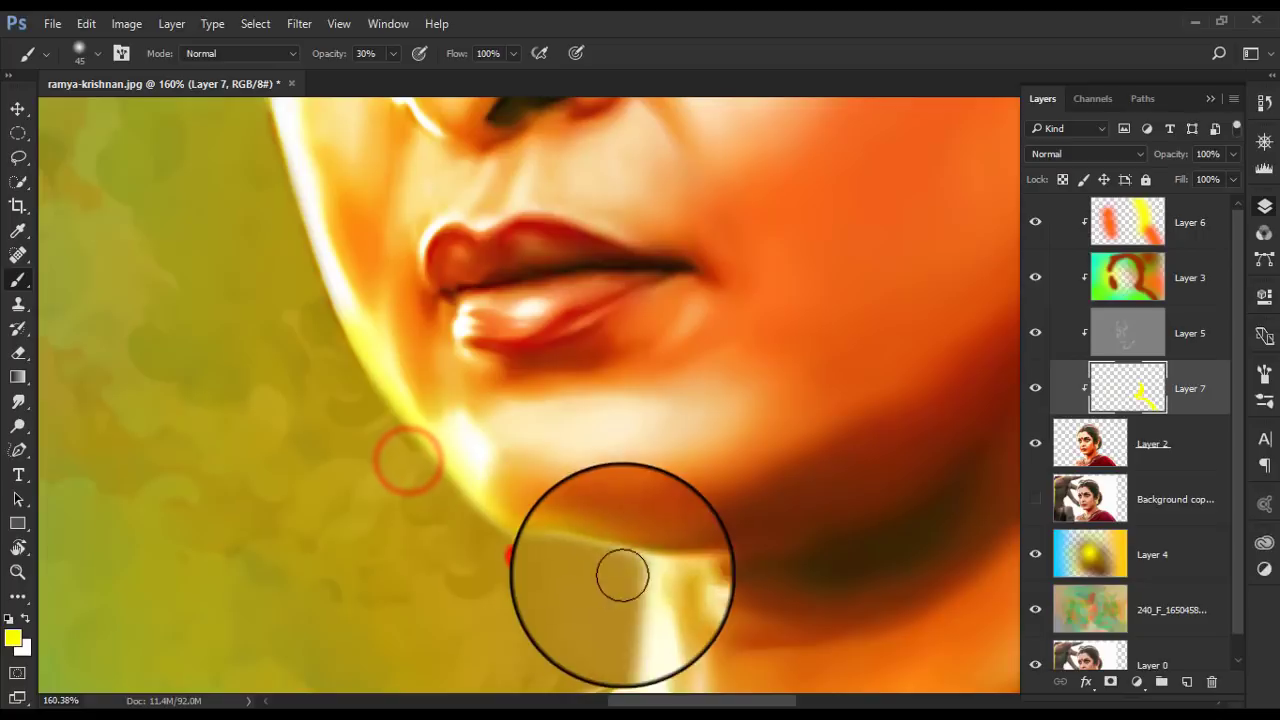
pyautogui.moveTo(508, 550); pyautogui.dragTo(426, 471)
pyautogui.click(329, 349)
pyautogui.scroll(2, 329, 480)
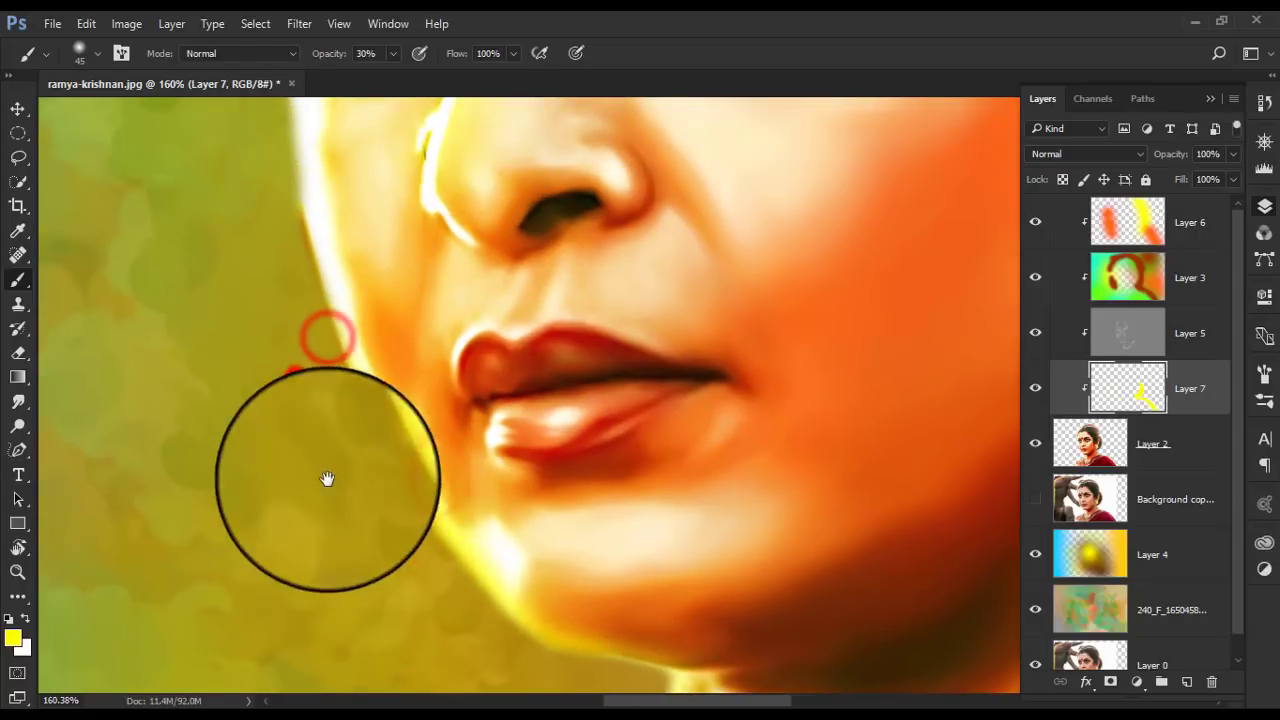
pyautogui.click(355, 450)
pyautogui.click(329, 371)
pyautogui.click(286, 209)
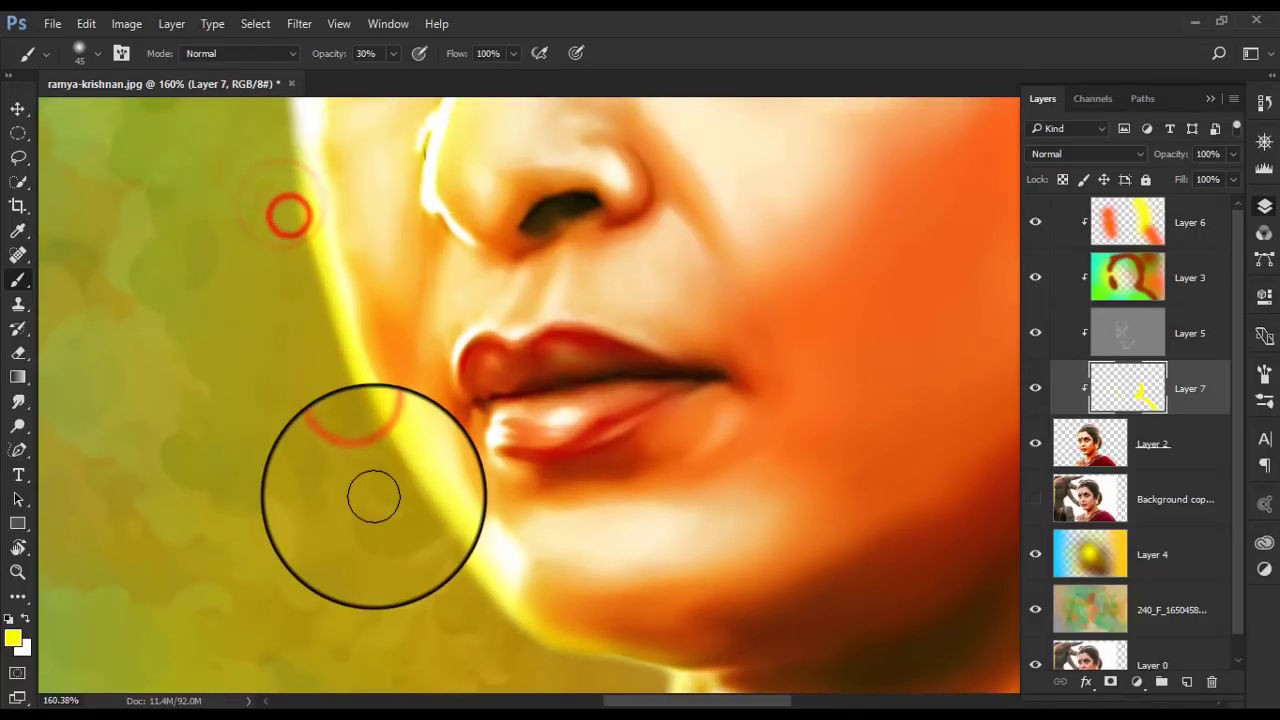
# - Add more yellow glow on the neck and along the shoulder edge
pyautogui.scroll(-5, 374, 497)
pyautogui.scroll(2, 326, 351)
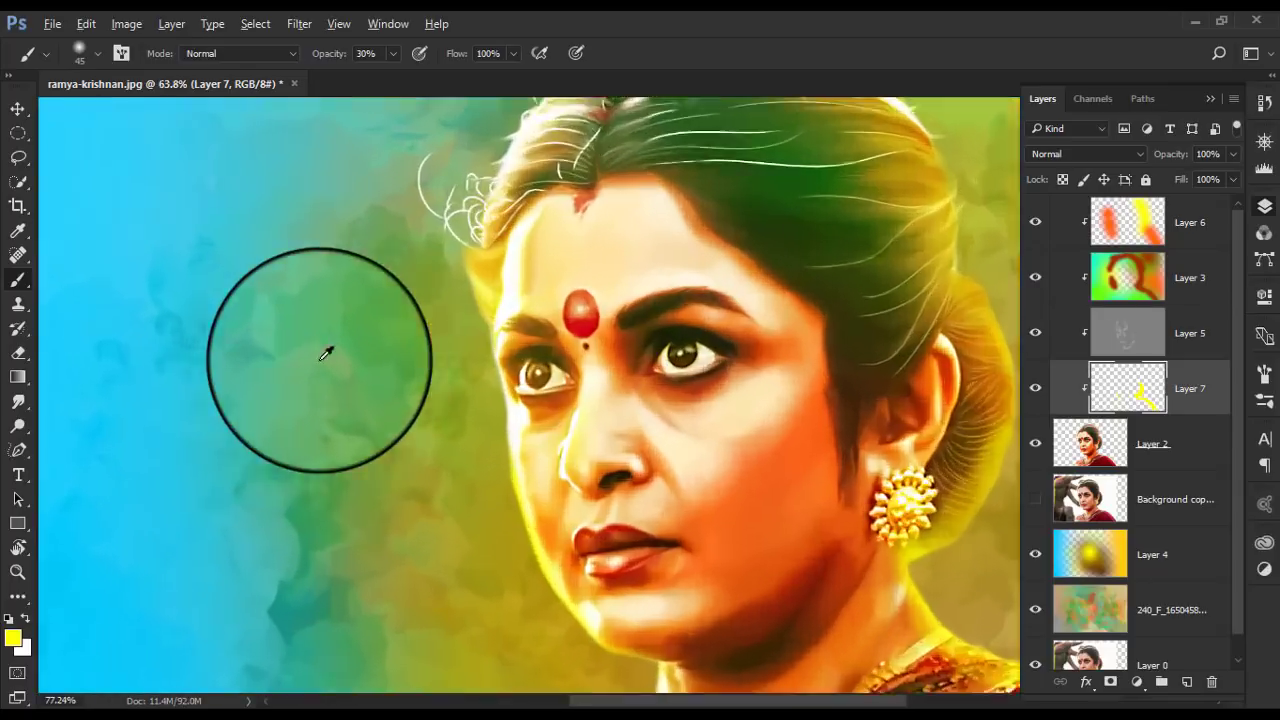
pyautogui.scroll(2, 326, 351)
pyautogui.moveTo(532, 531); pyautogui.dragTo(519, 404)
pyautogui.scroll(-2, 560, 485)
pyautogui.scroll(3, 632, 557)
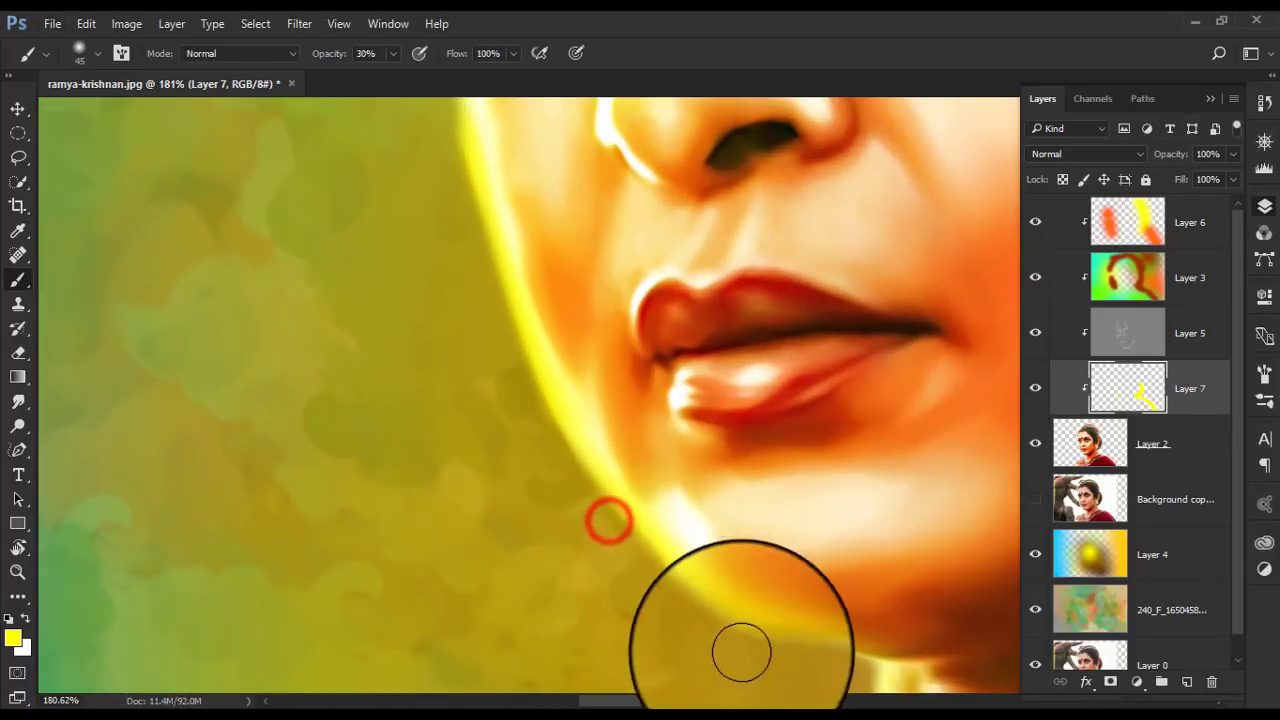
pyautogui.moveTo(657, 551); pyautogui.dragTo(629, 437)
pyautogui.click(805, 555)
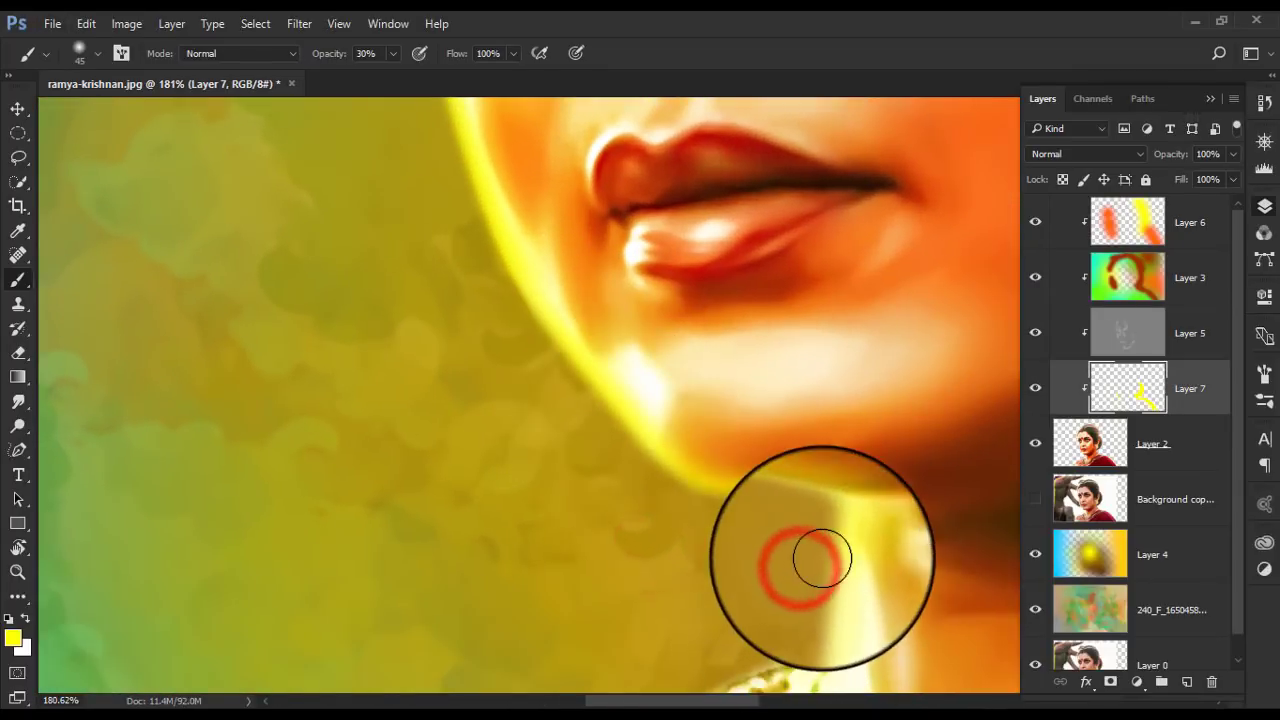
pyautogui.moveTo(786, 614); pyautogui.dragTo(766, 534)
pyautogui.moveTo(654, 586); pyautogui.dragTo(539, 547)
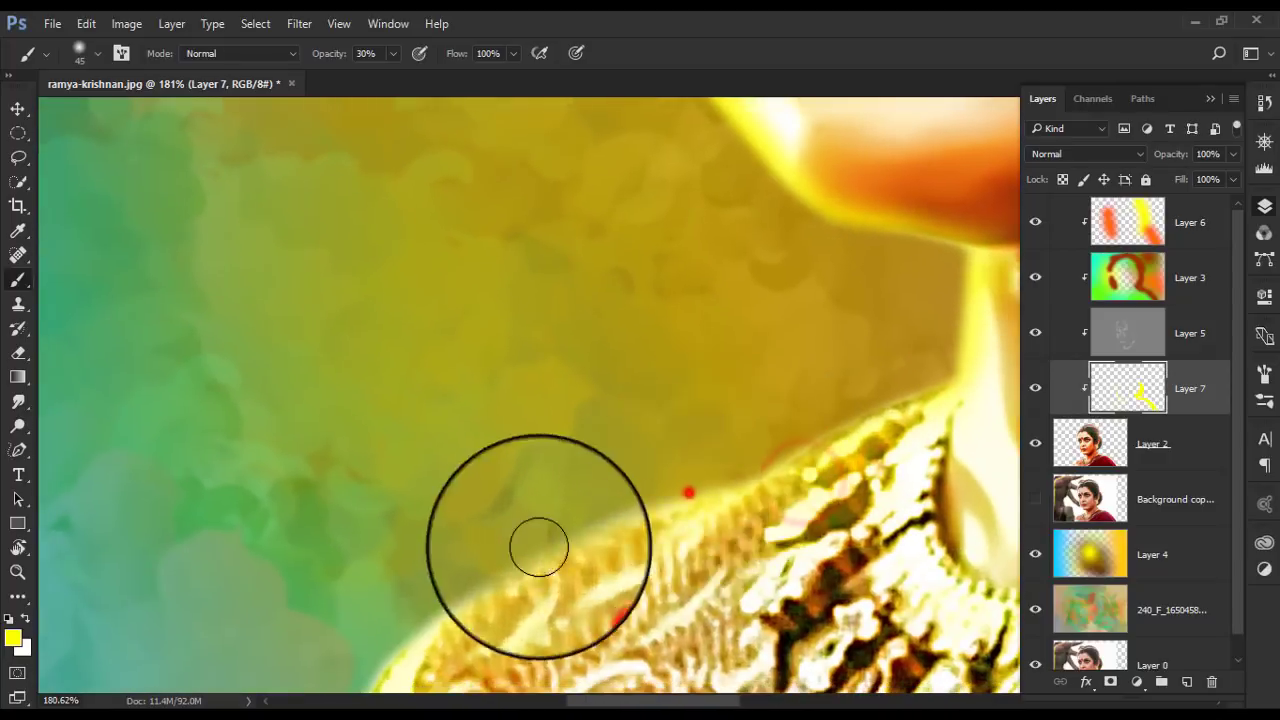
# - Paint yellow over the whitish patch on the hair edge at the top right
pyautogui.scroll(-5, 449, 506)
pyautogui.scroll(-2, 449, 506)
pyautogui.scroll(-2, 439, 515)
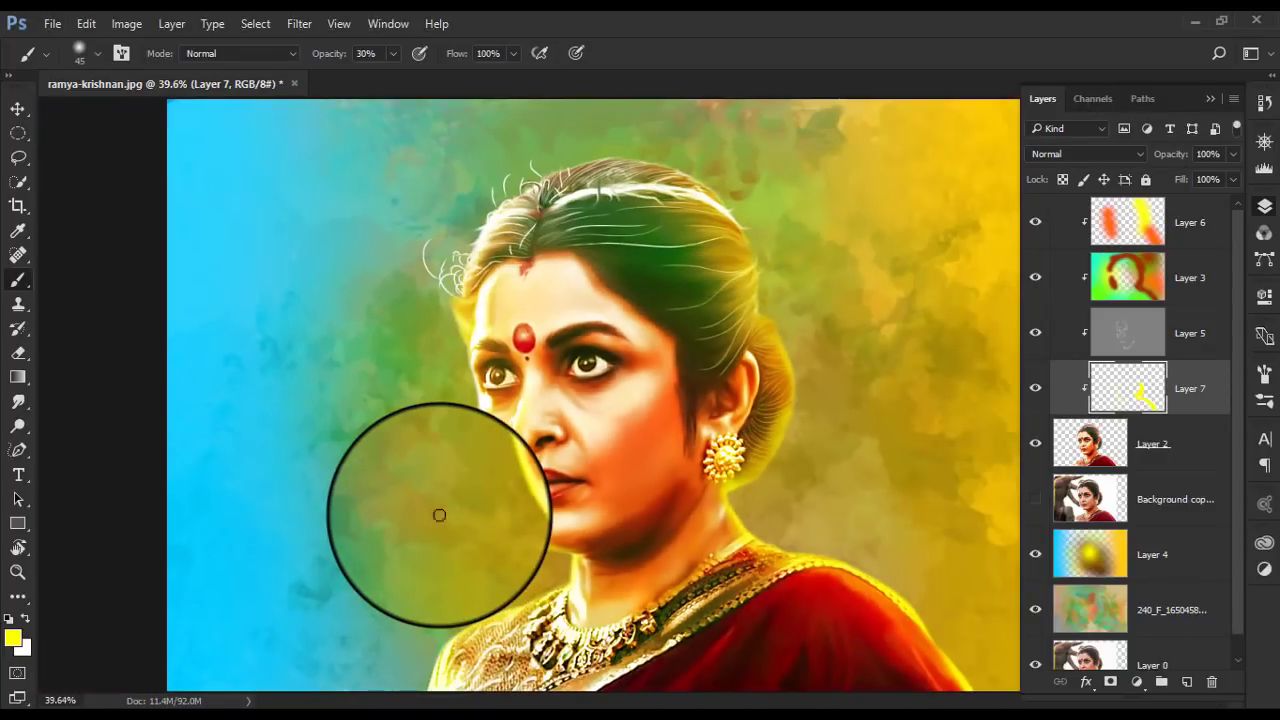
pyautogui.scroll(6, 745, 285)
pyautogui.scroll(6, 700, 325)
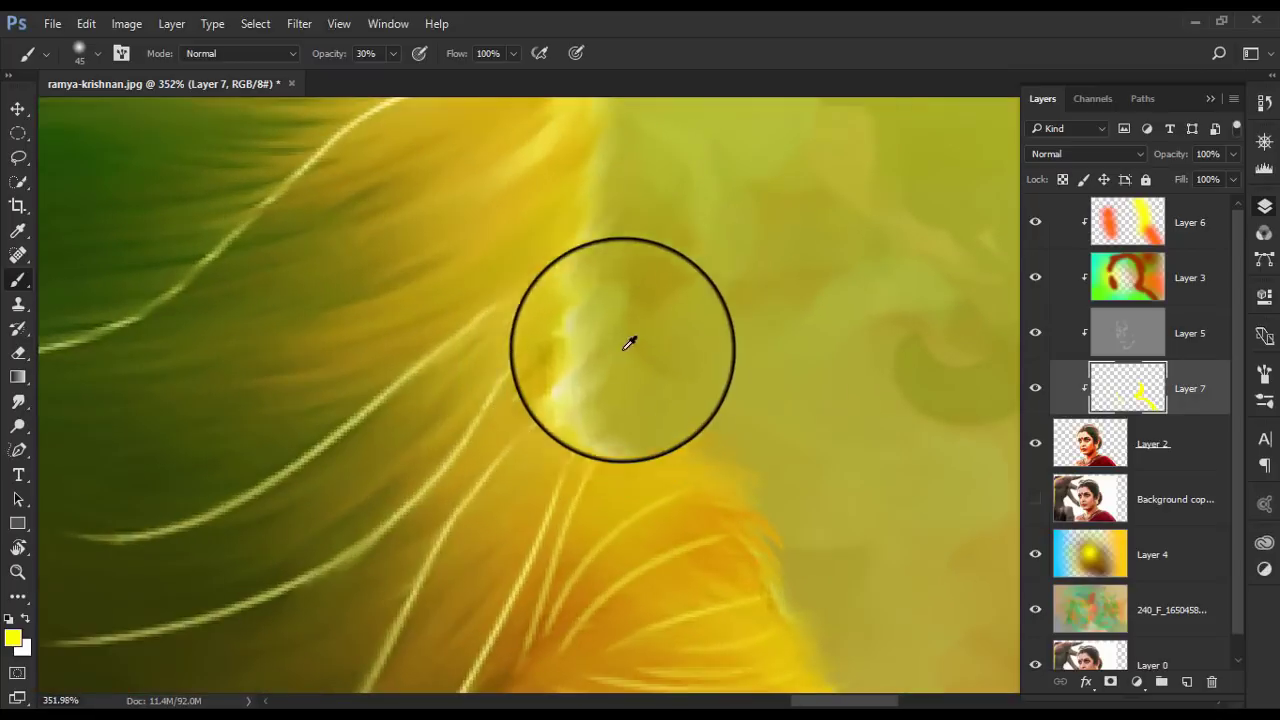
pyautogui.moveTo(629, 343); pyautogui.dragTo(608, 351)
pyautogui.click(608, 323)
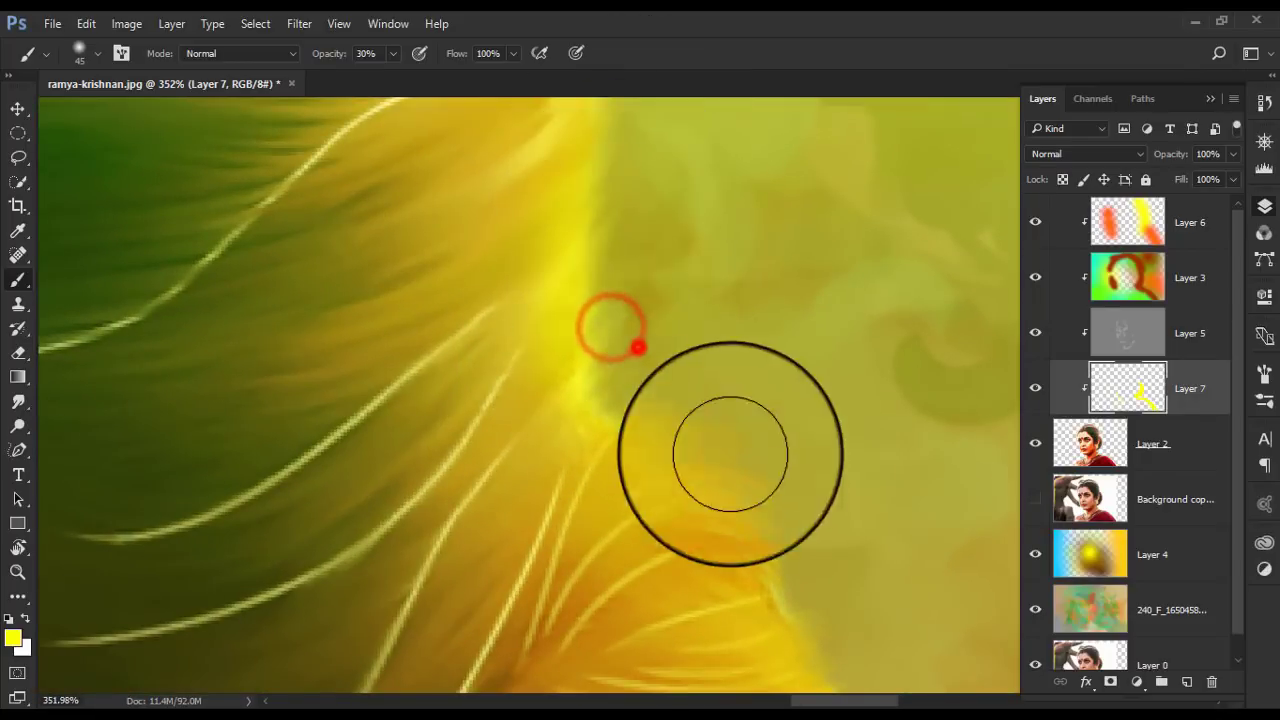
pyautogui.scroll(3, 671, 429)
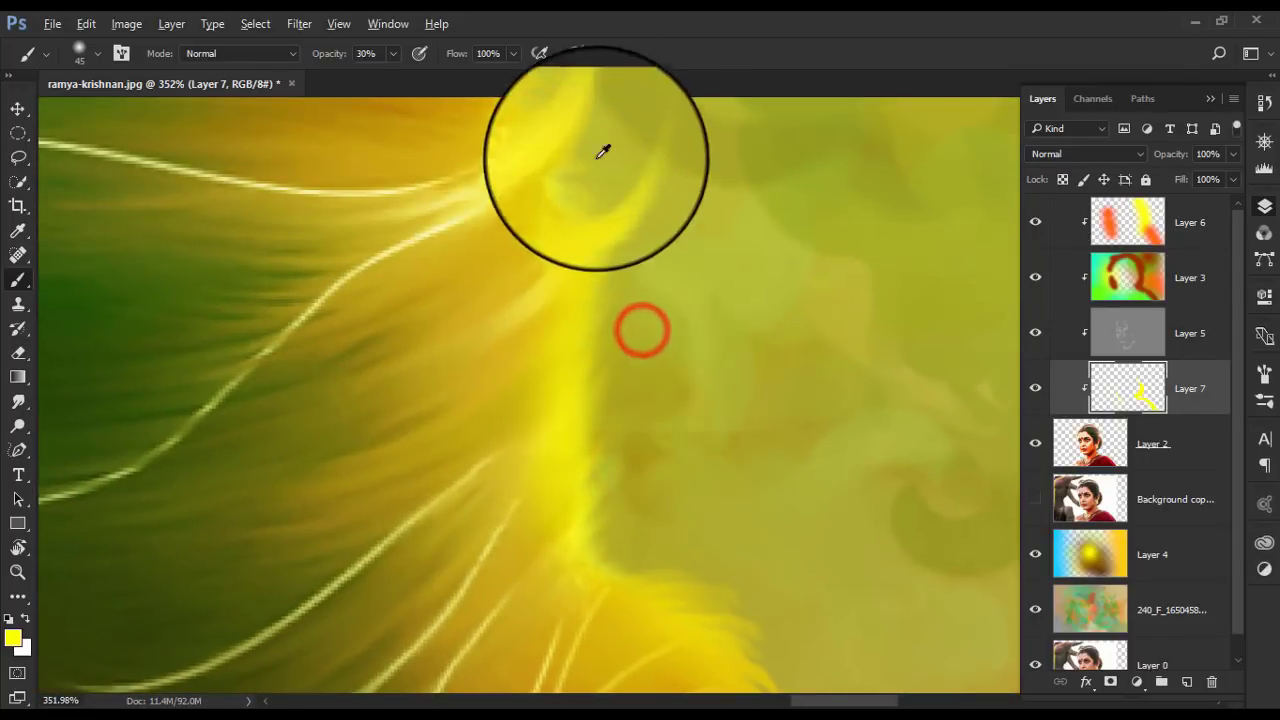
pyautogui.scroll(-8, 620, 185)
pyautogui.scroll(-3, 660, 228)
pyautogui.scroll(-2, 675, 236)
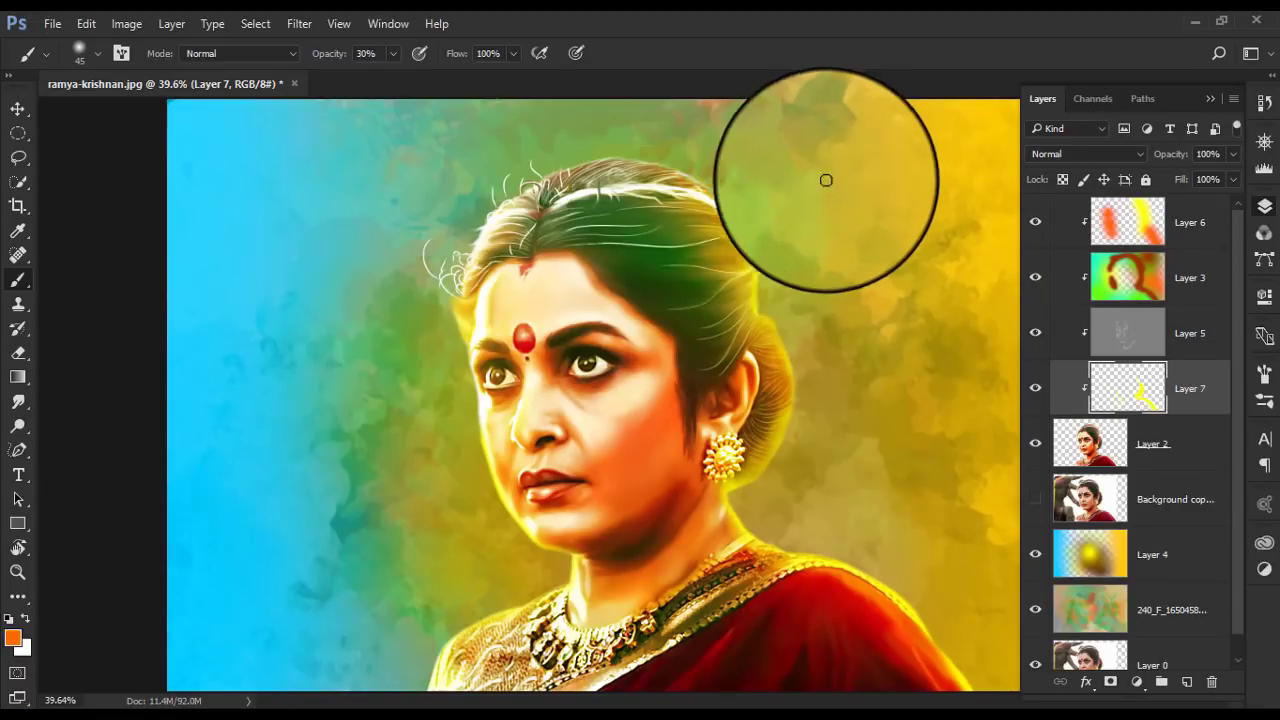
# - Change the foreground painting colour from orange to yellow
pyautogui.click(14, 645)
pyautogui.moveTo(925, 420); pyautogui.dragTo(925, 395)
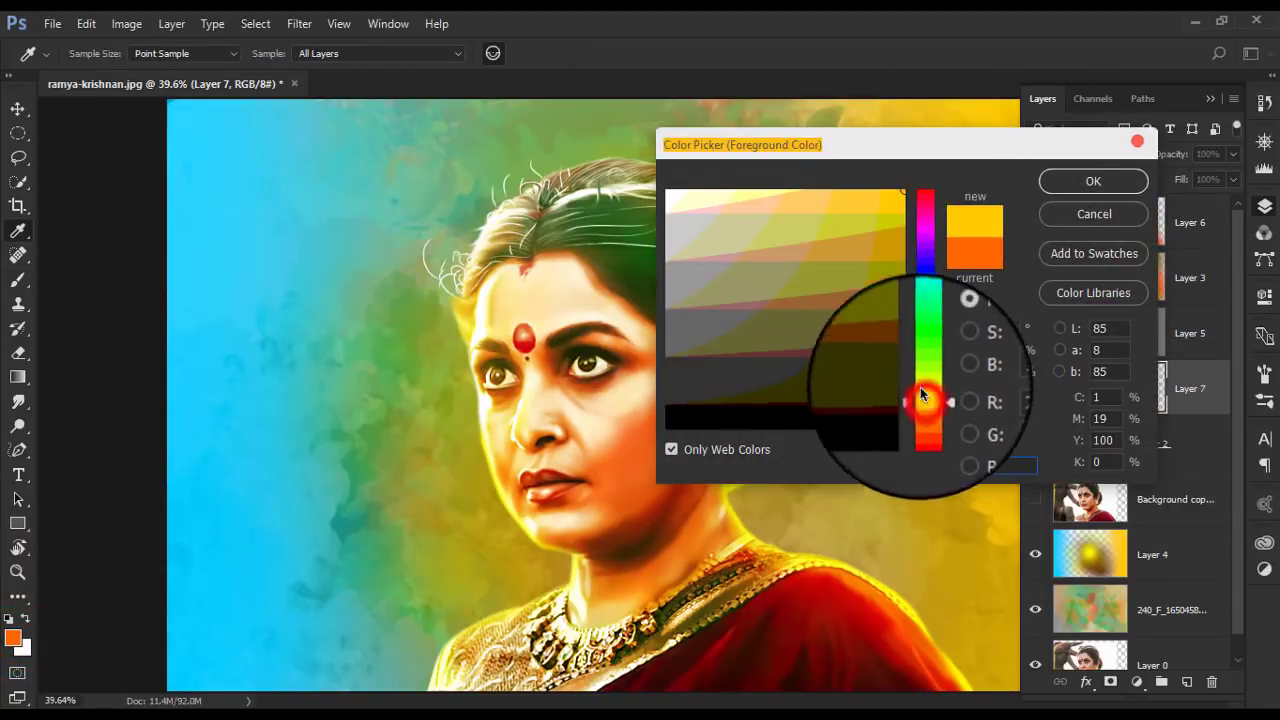
pyautogui.scroll(5, 749, 280)
pyautogui.scroll(3, 780, 389)
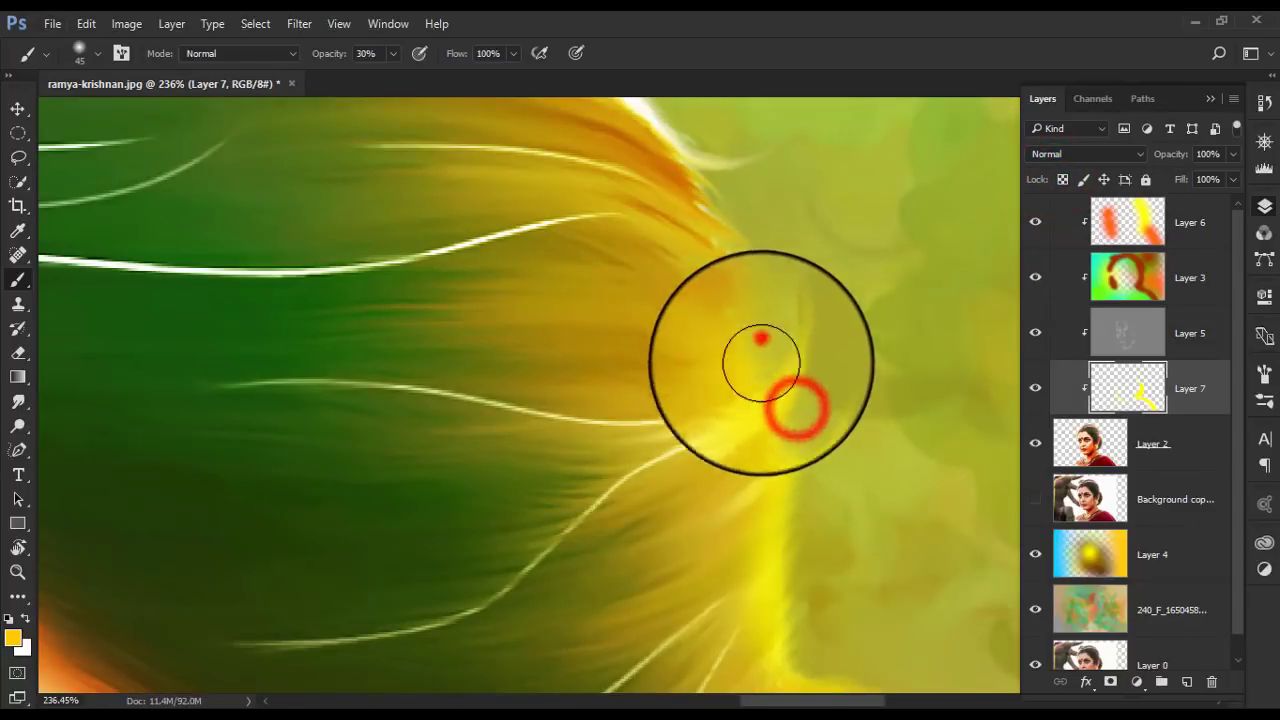
# - Brush a soft yellow glow along the top outline of the hair
pyautogui.moveTo(720, 186); pyautogui.dragTo(771, 371)
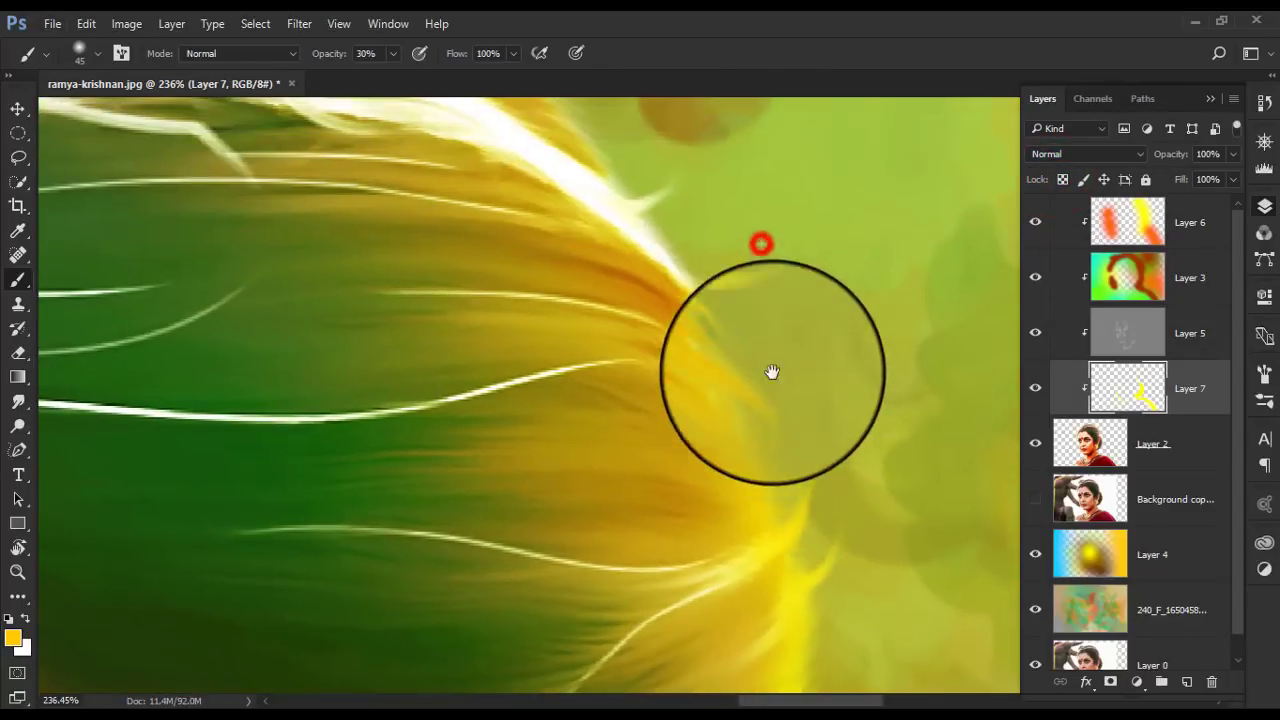
pyautogui.moveTo(651, 163); pyautogui.dragTo(661, 295)
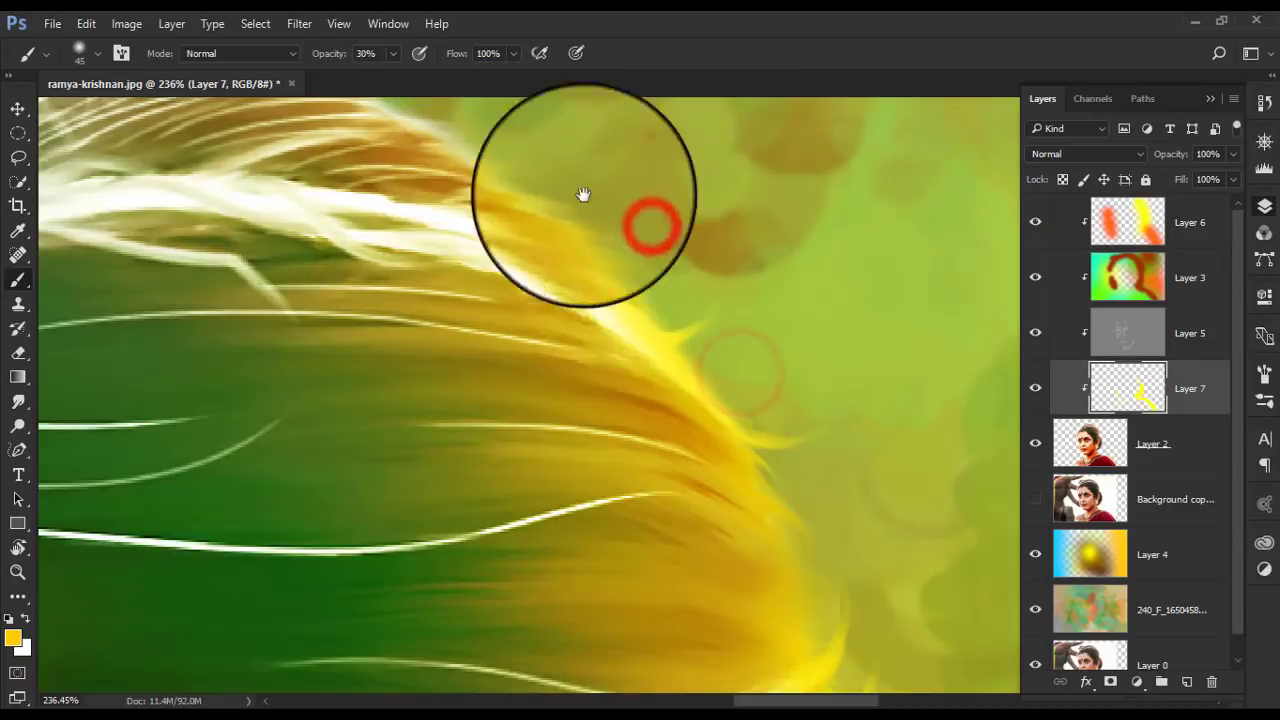
pyautogui.moveTo(586, 194); pyautogui.dragTo(680, 300)
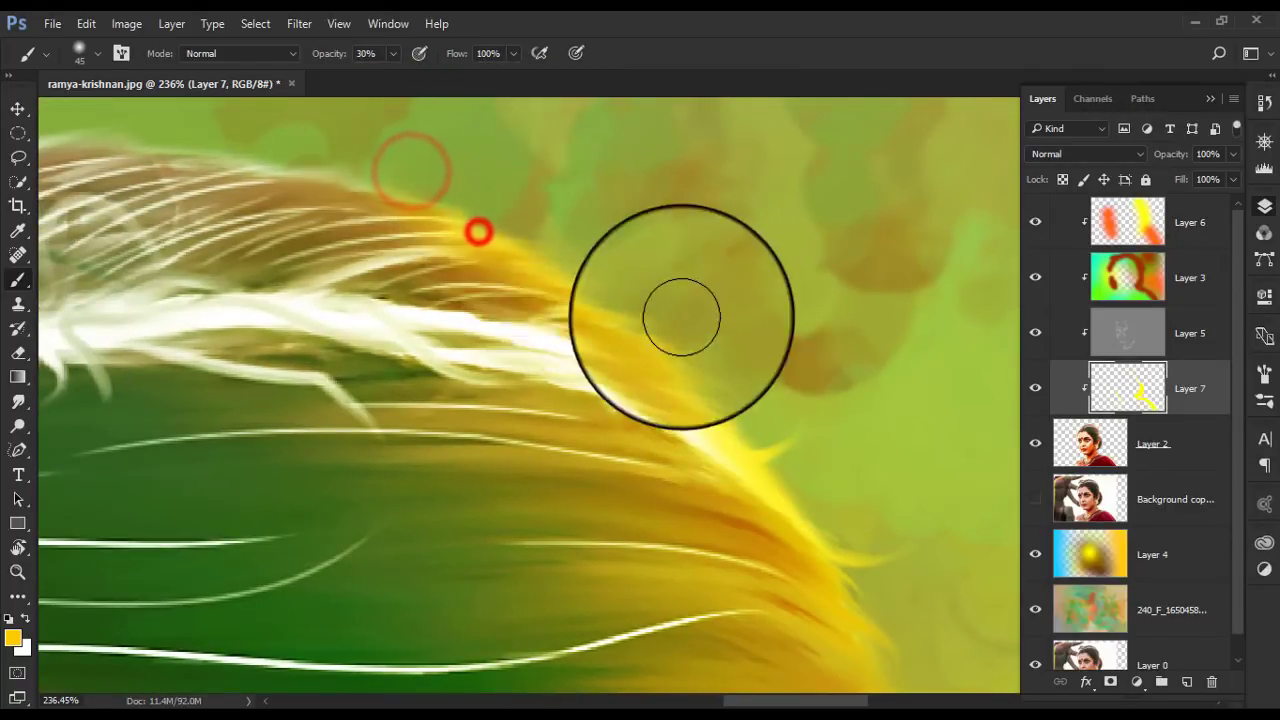
pyautogui.moveTo(613, 164); pyautogui.dragTo(723, 314)
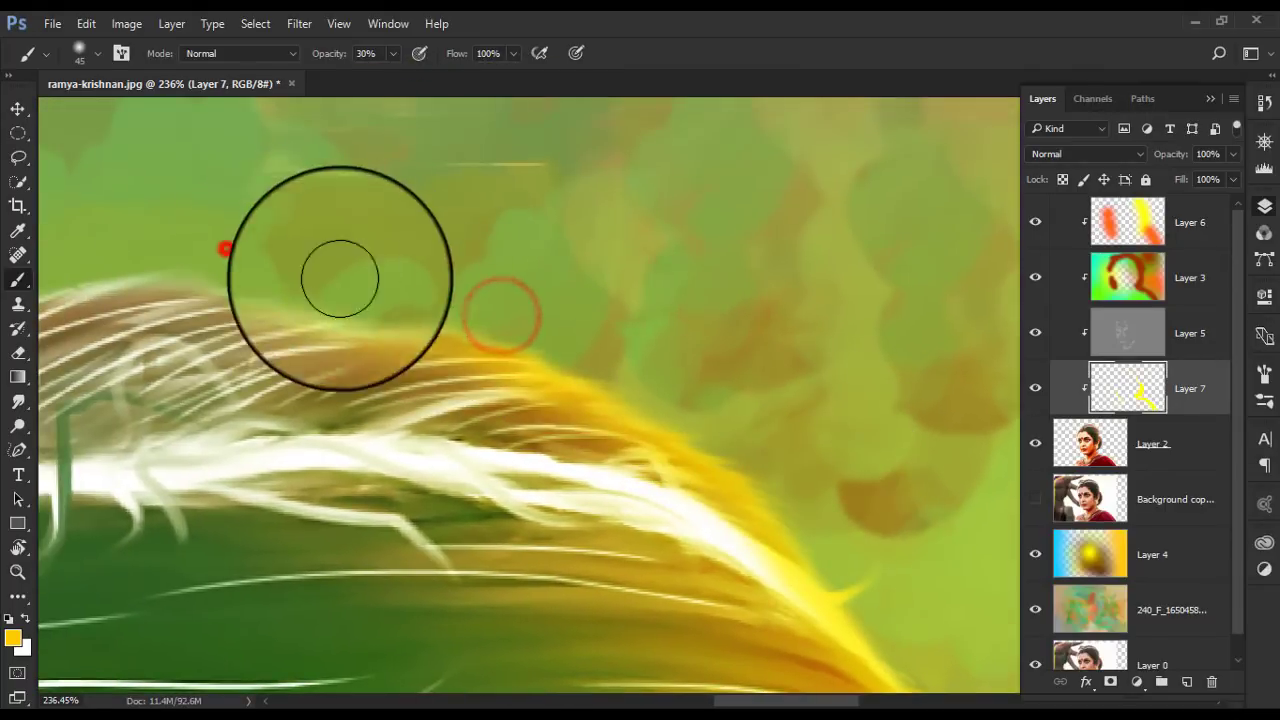
pyautogui.moveTo(560, 270); pyautogui.dragTo(661, 372)
pyautogui.moveTo(498, 373)
pyautogui.mouseDown()
pyautogui.moveTo(597, 363)
pyautogui.moveTo(357, 351)
pyautogui.moveTo(700, 363)
pyautogui.moveTo(437, 357)
pyautogui.moveTo(286, 371)
pyautogui.moveTo(163, 423)
pyautogui.moveTo(571, 320)
pyautogui.moveTo(357, 371)
pyautogui.moveTo(471, 371)
pyautogui.moveTo(345, 368)
pyautogui.mouseUp()
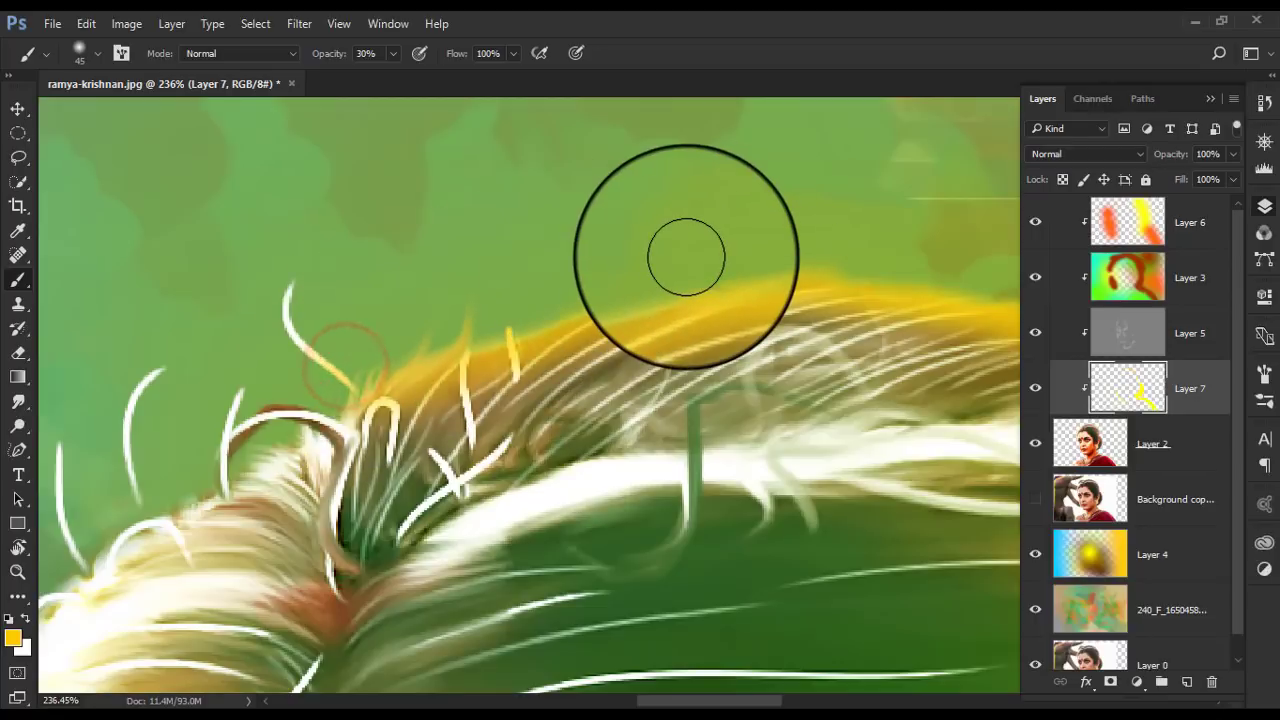
pyautogui.hotkey('ctrl', '0')
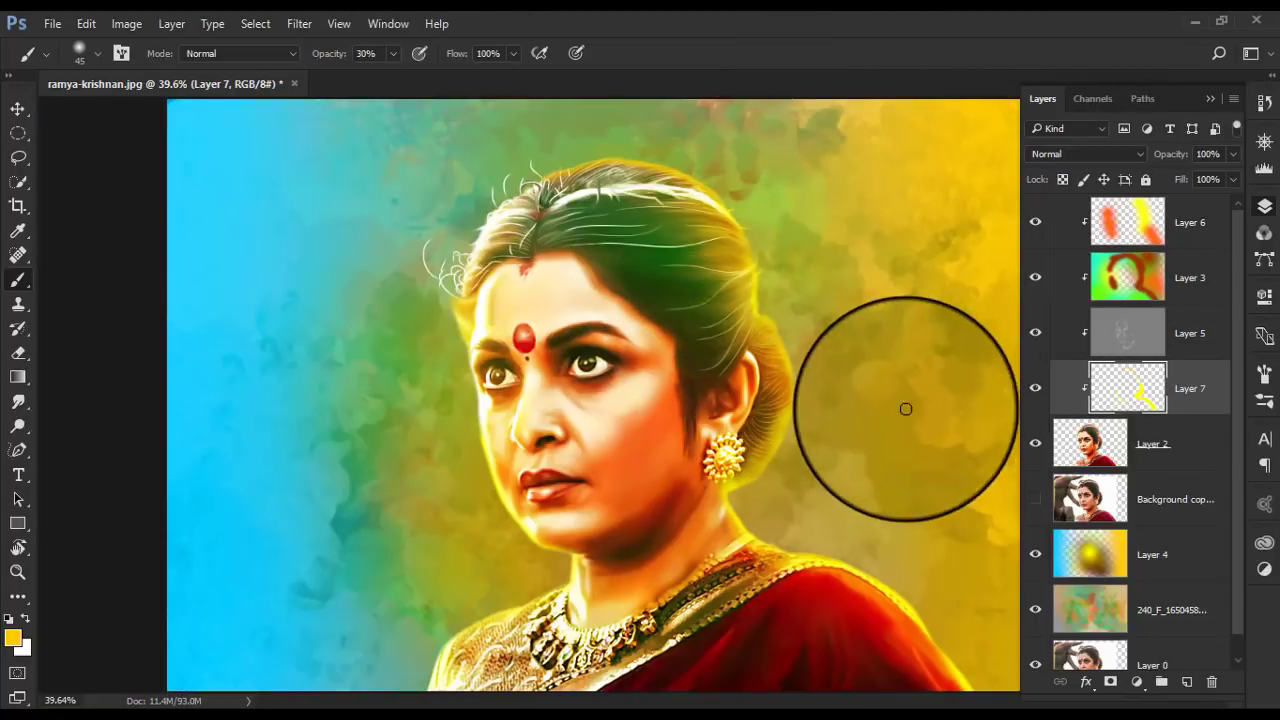
# - Stamp all visible layers into a merged Layer 8 and trim a narrow strip off the left side
pyautogui.hotkey('ctrl', 'shift', 'alt', 'e')
pyautogui.scroll(-2, 607, 312)
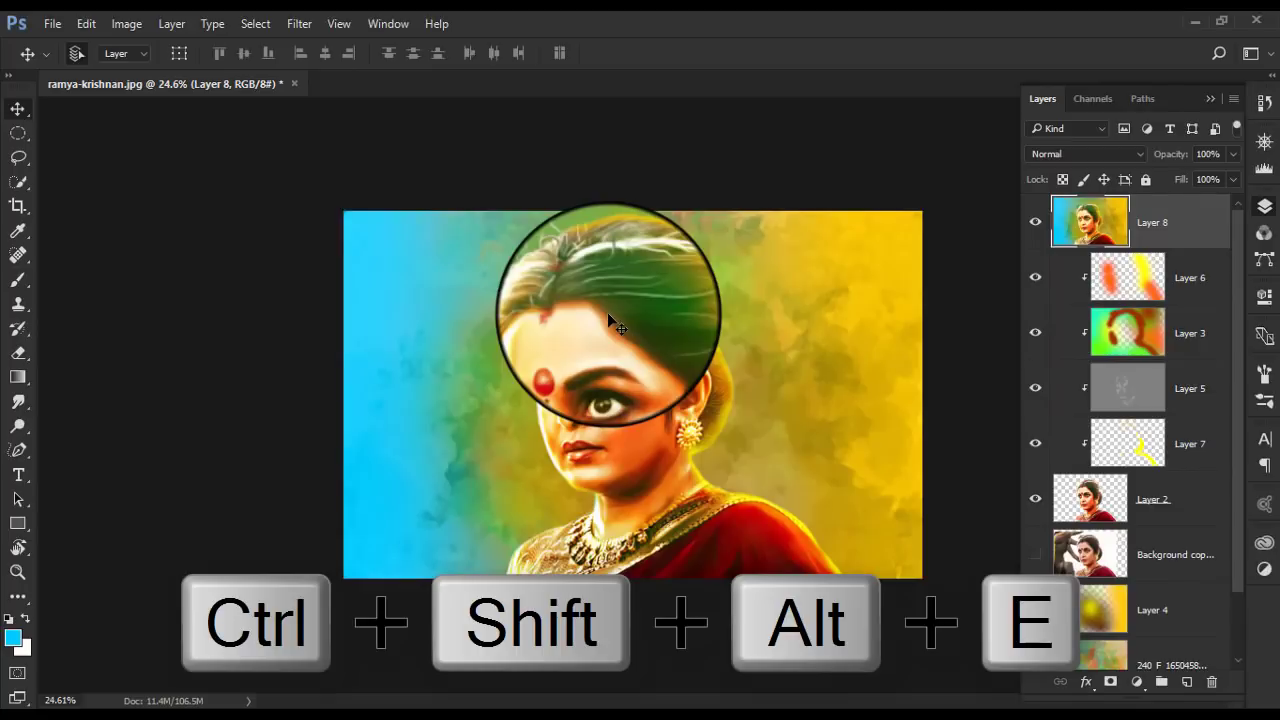
pyautogui.press('e')
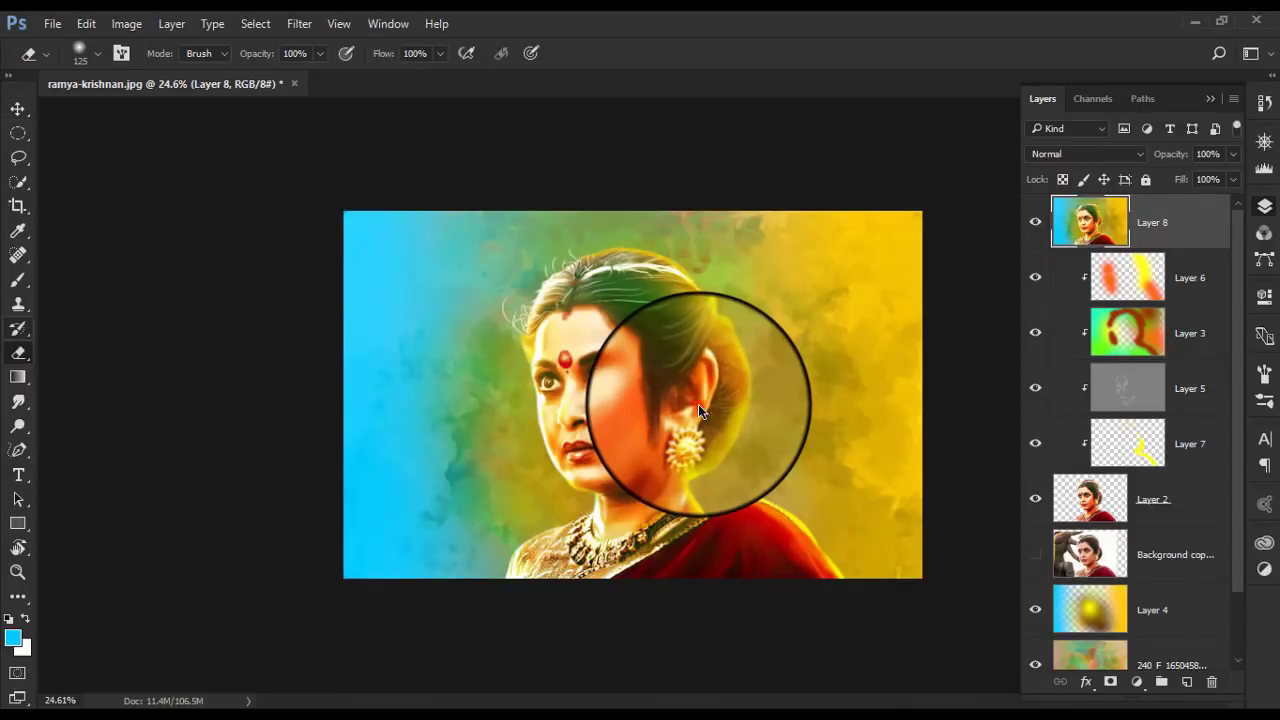
pyautogui.press('c')
pyautogui.moveTo(346, 394); pyautogui.dragTo(371, 390)
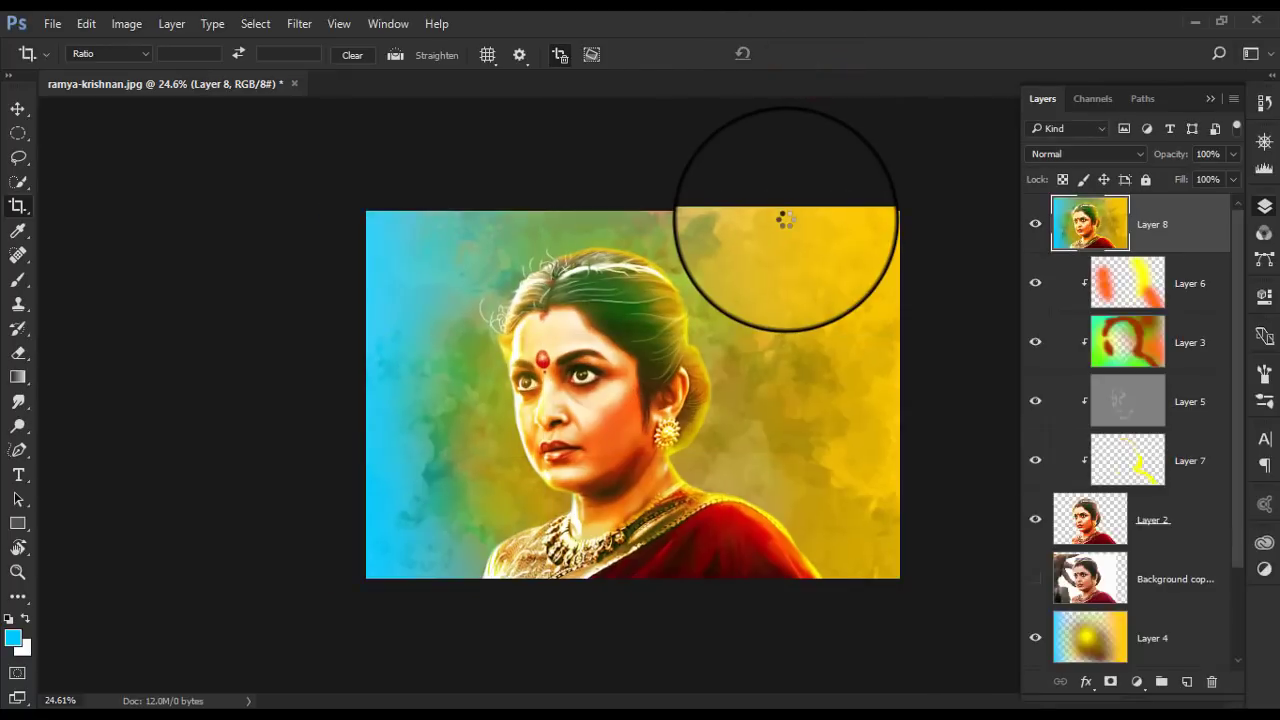
pyautogui.press('v')
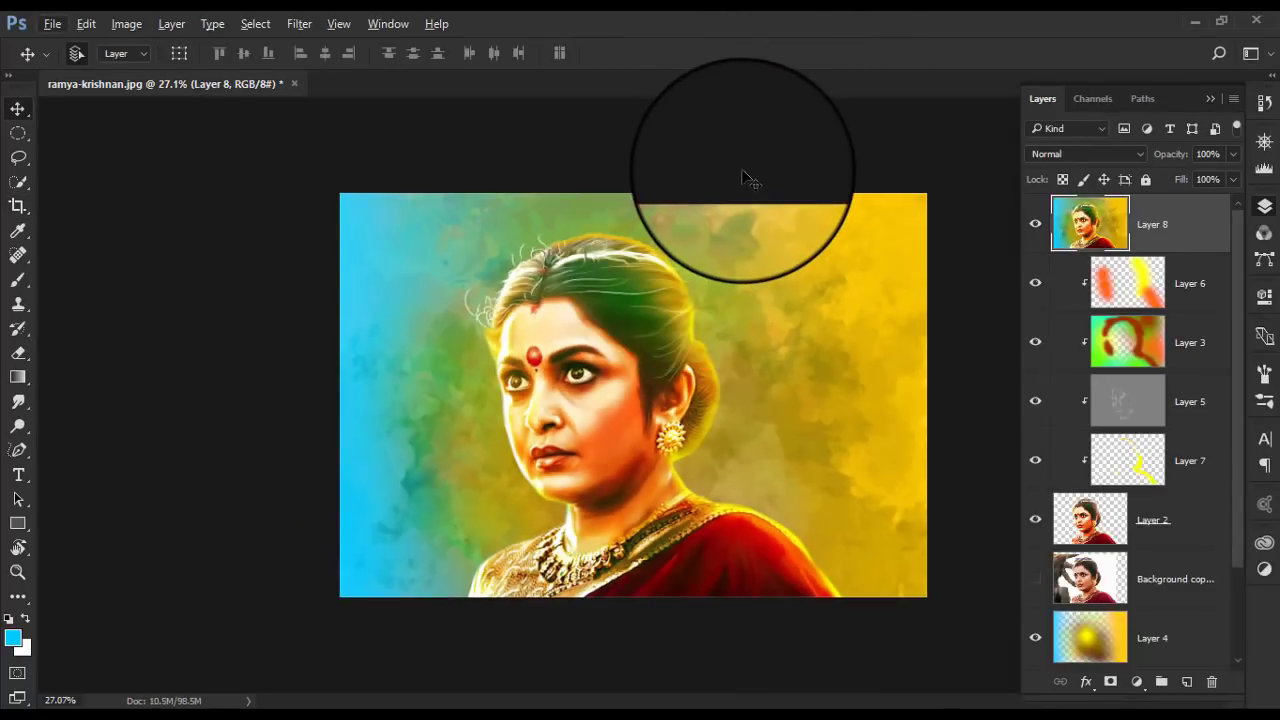
# - Try further crops on the right and left edges, cancelling each one
pyautogui.press('c')
pyautogui.moveTo(925, 398); pyautogui.dragTo(927, 383)
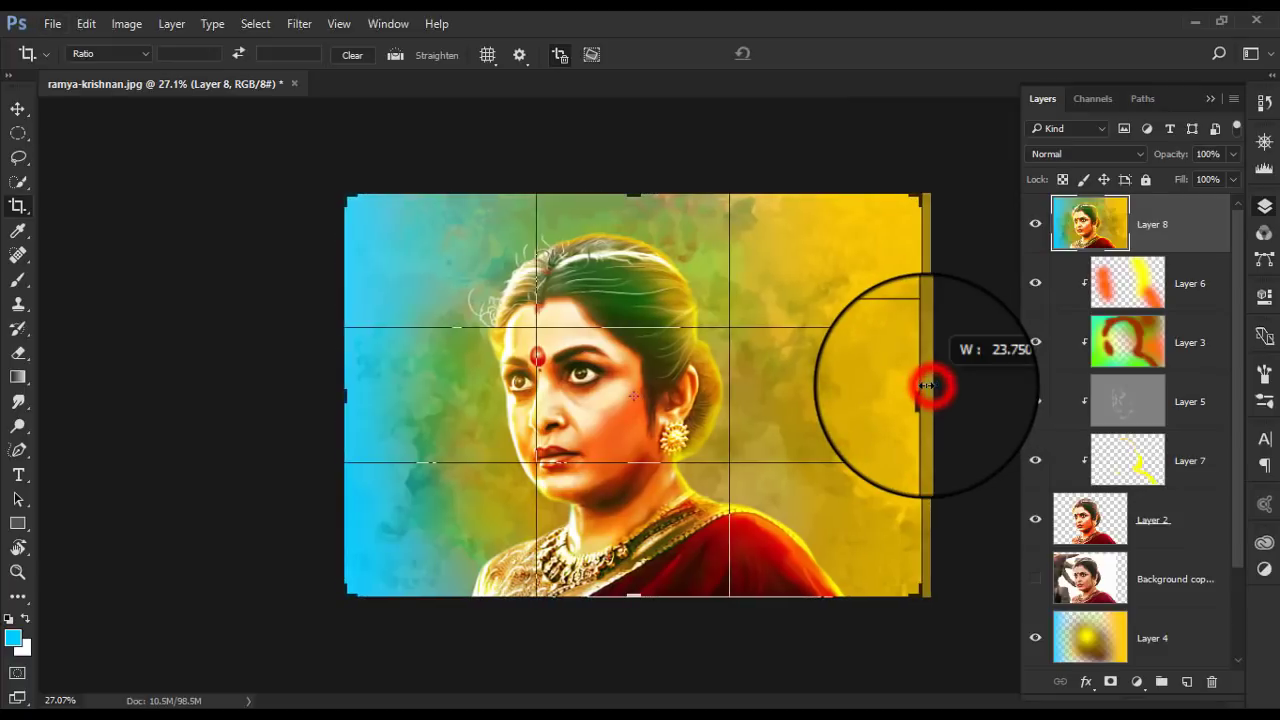
pyautogui.click(773, 53)
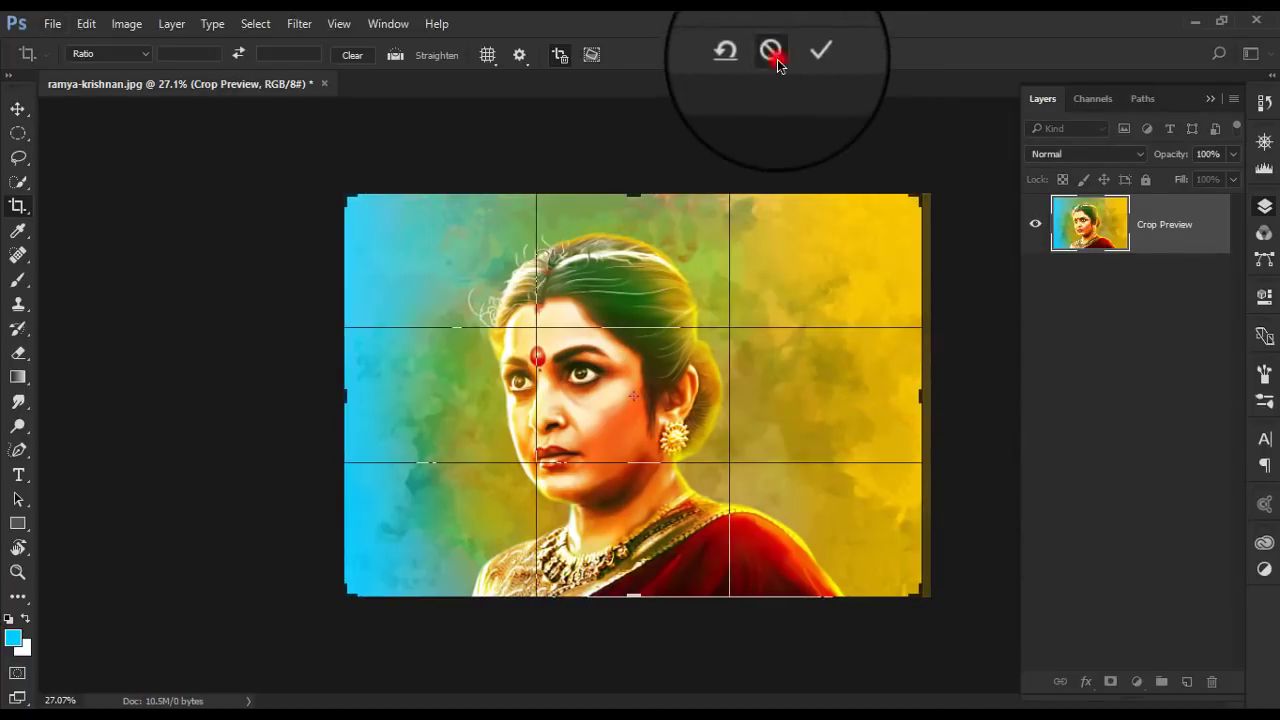
pyautogui.press('v')
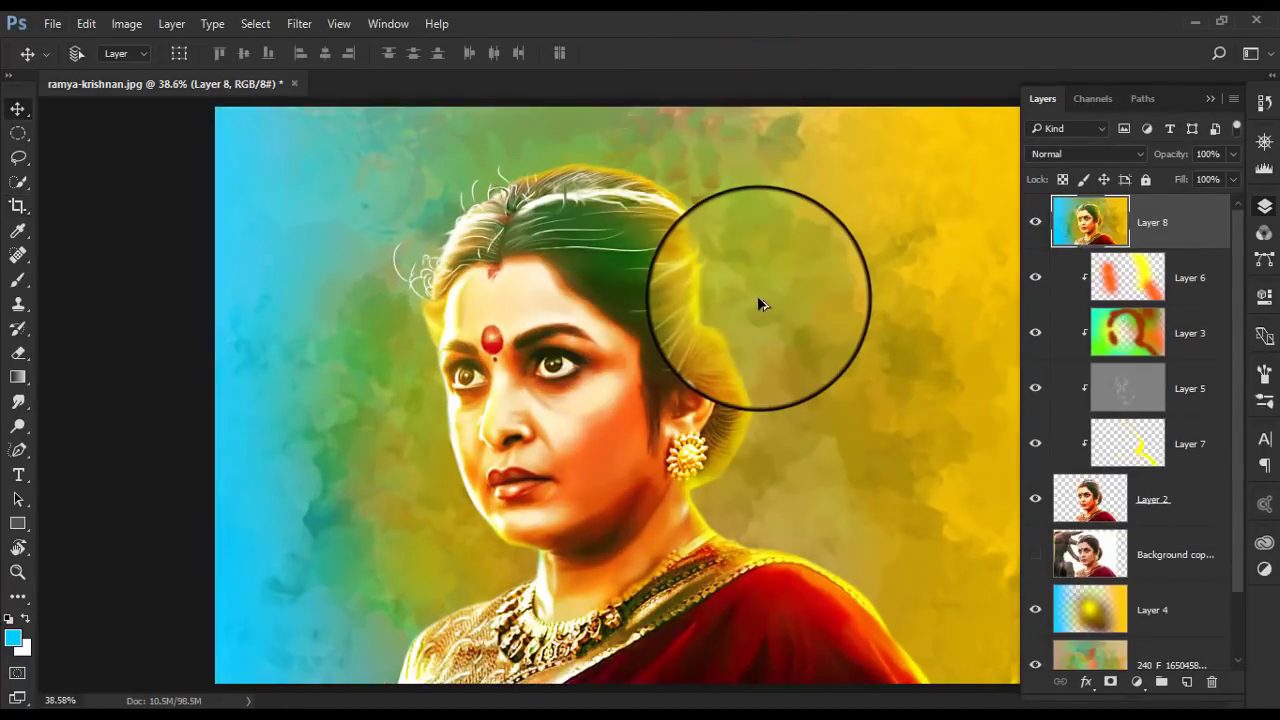
pyautogui.scroll(3, 757, 300)
pyautogui.scroll(-3, 757, 302)
pyautogui.press('c')
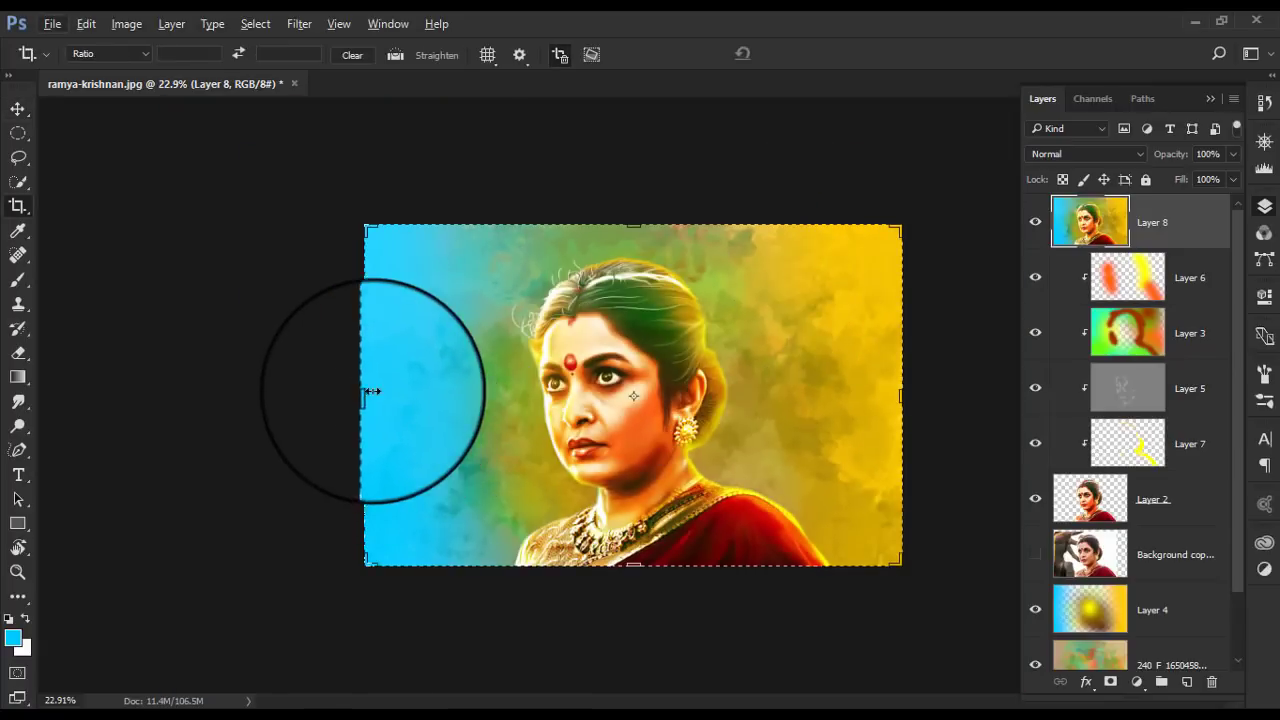
pyautogui.moveTo(372, 391); pyautogui.dragTo(360, 390)
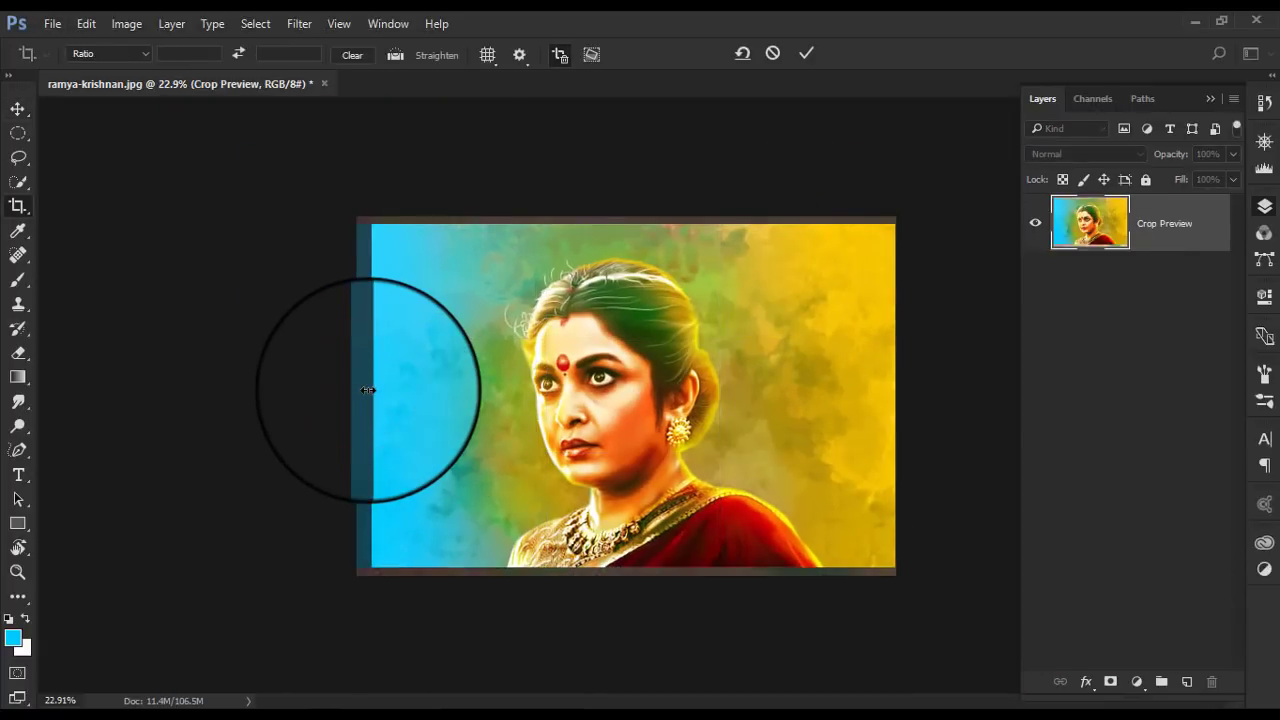
pyautogui.press('Escape')
pyautogui.scroll(3, 368, 390)
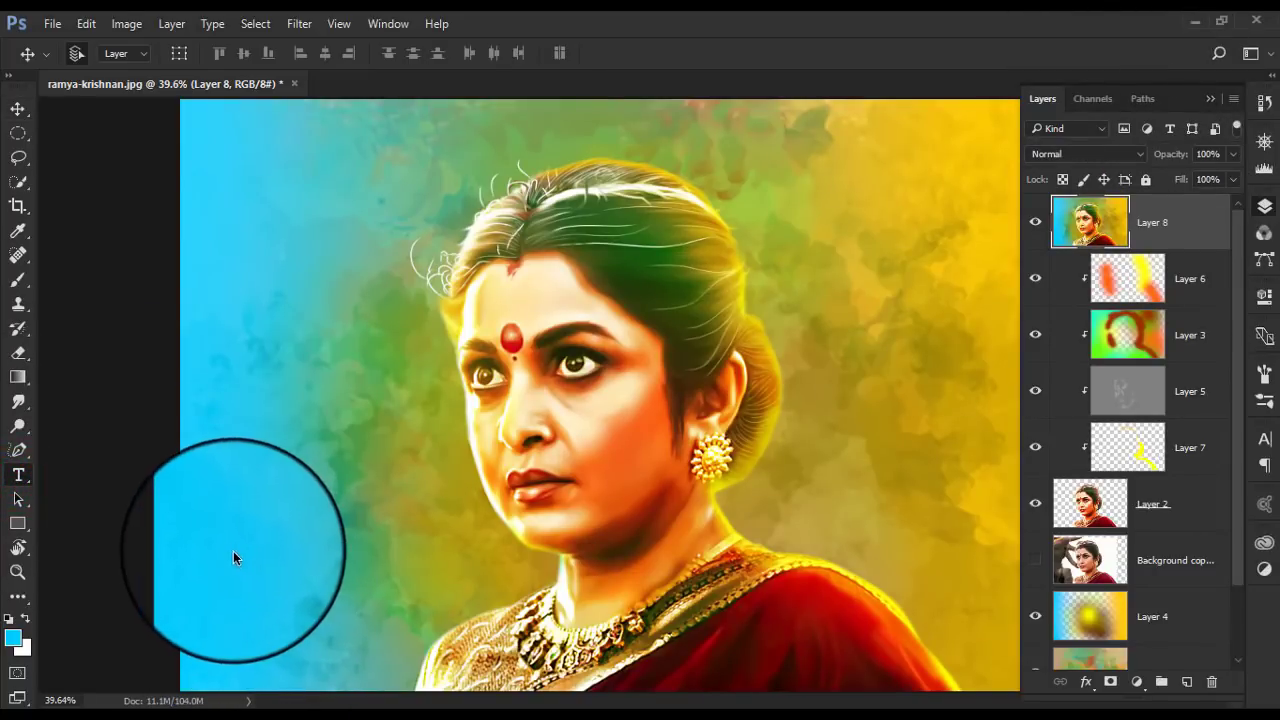
# - Add enlarged 'giants tutorials' text on the portrait and commit it
pyautogui.click(219, 582)
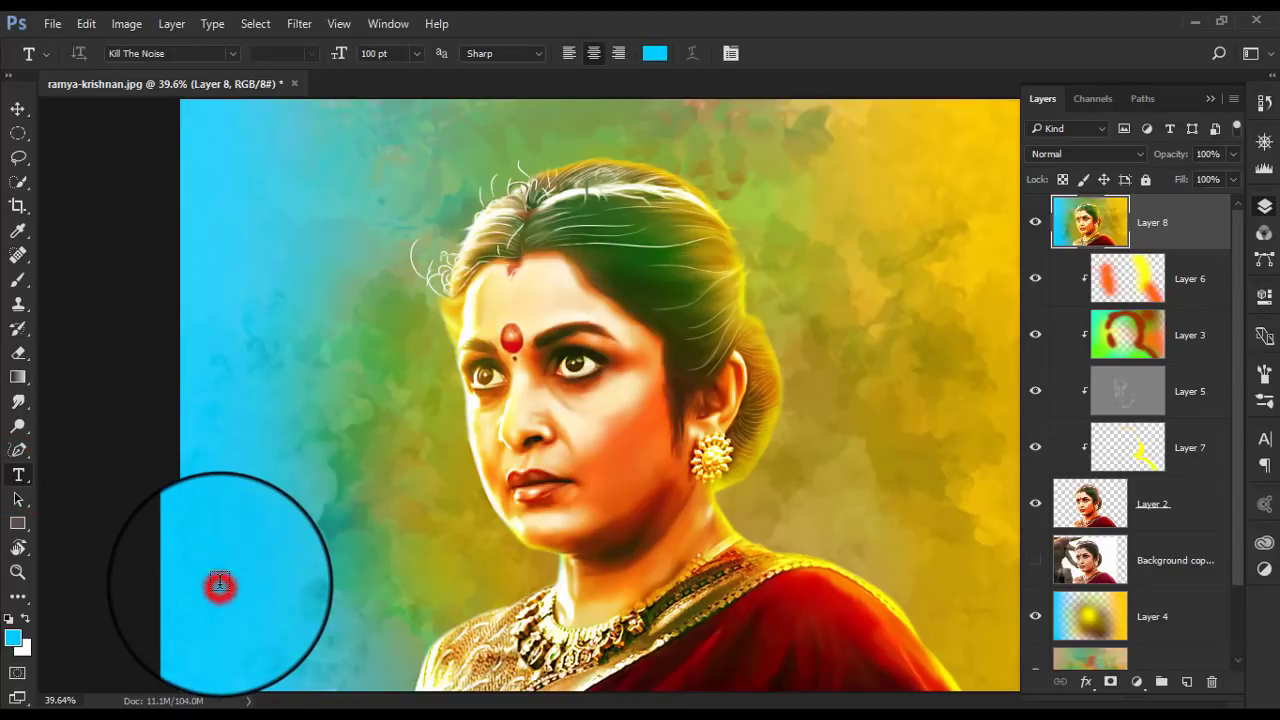
pyautogui.write('giants tutorials')
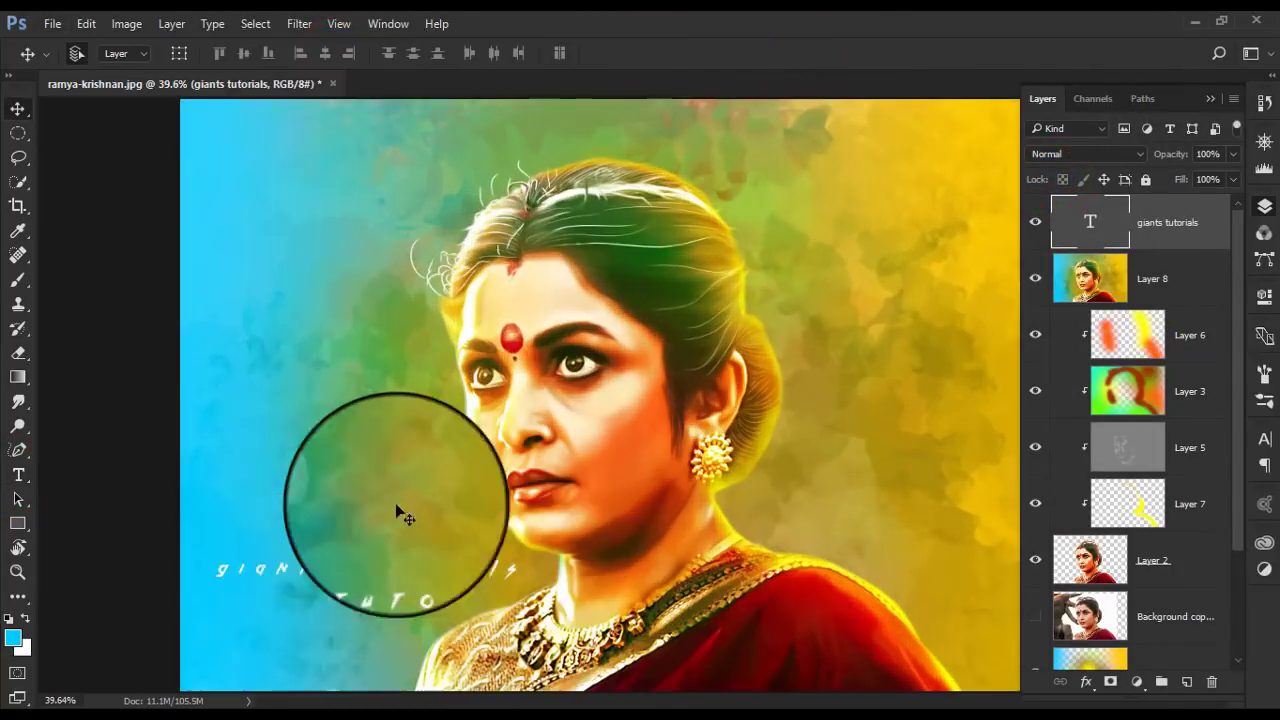
pyautogui.hotkey('ctrl', 'a')
pyautogui.moveTo(340, 53); pyautogui.dragTo(367, 67)
pyautogui.click(339, 23)
pyautogui.click(343, 177)
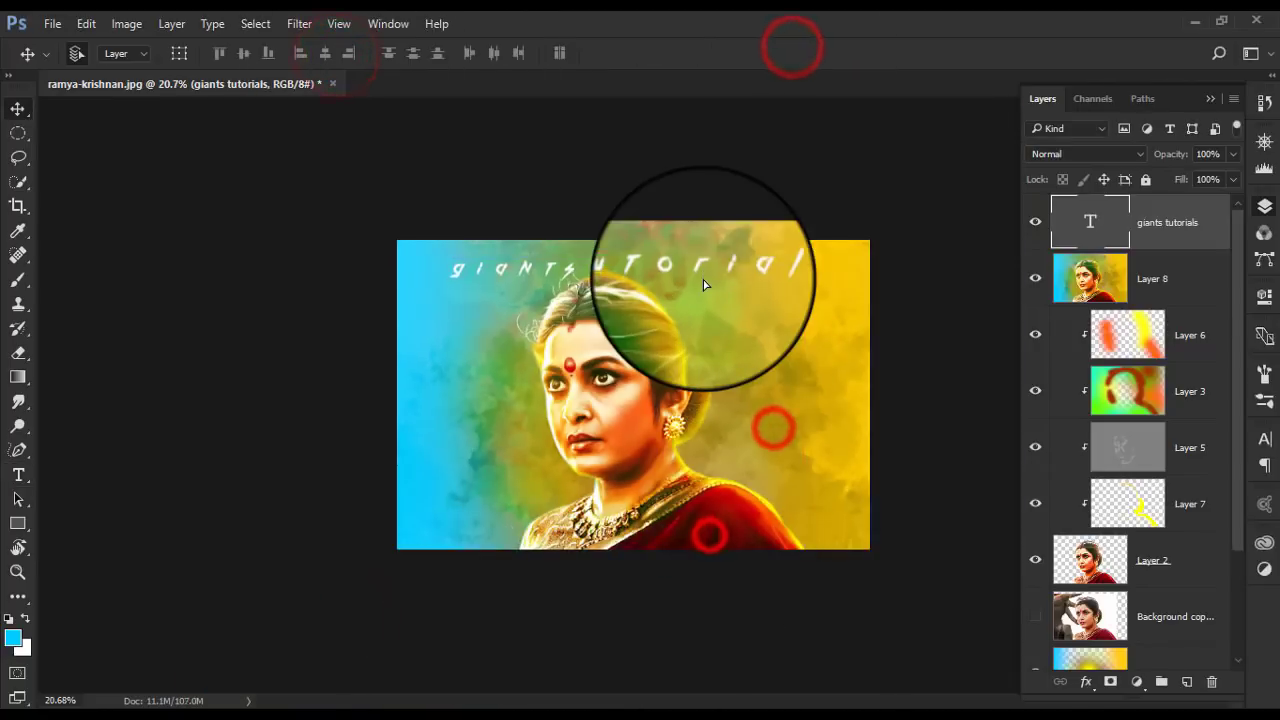
pyautogui.scroll(3, 700, 285)
pyautogui.scroll(-5, 715, 333)
# - Give Layer 8 a white 30 px inside Stroke border in Layer Style
pyautogui.doubleClick(1211, 278)
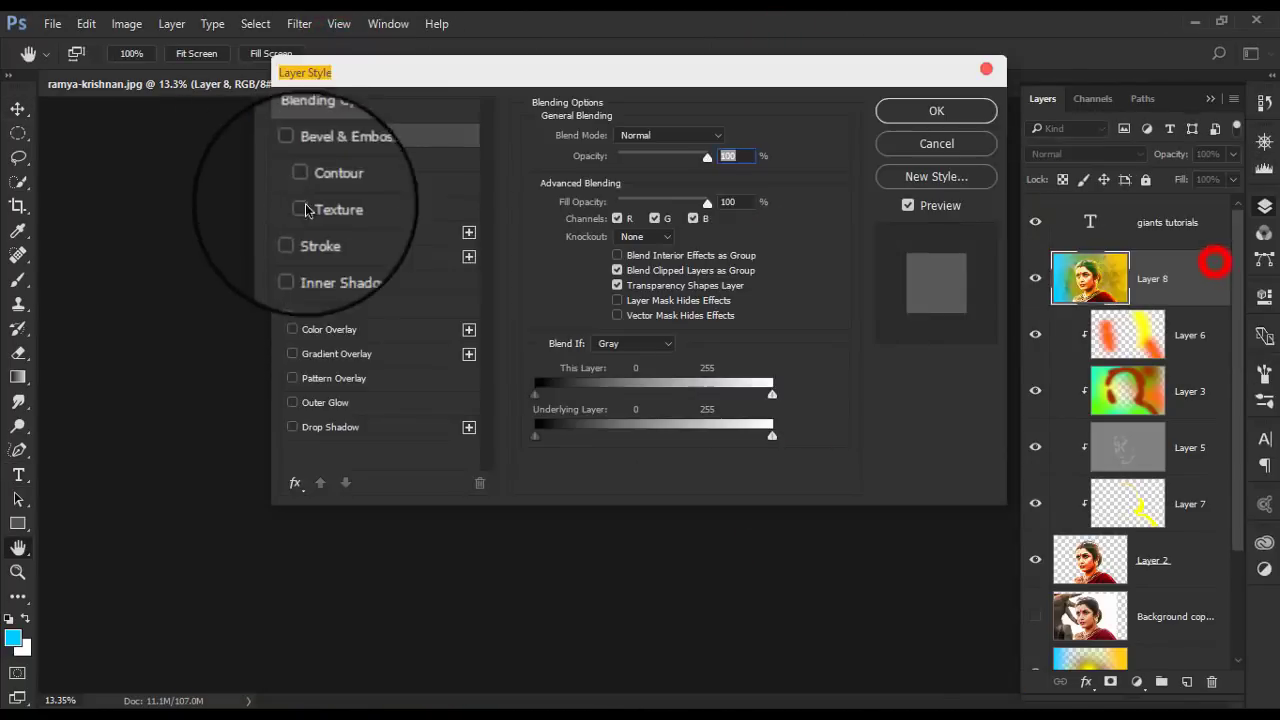
pyautogui.click(290, 272)
pyautogui.moveTo(503, 60); pyautogui.dragTo(503, 490)
pyautogui.moveTo(735, 510); pyautogui.dragTo(741, 550)
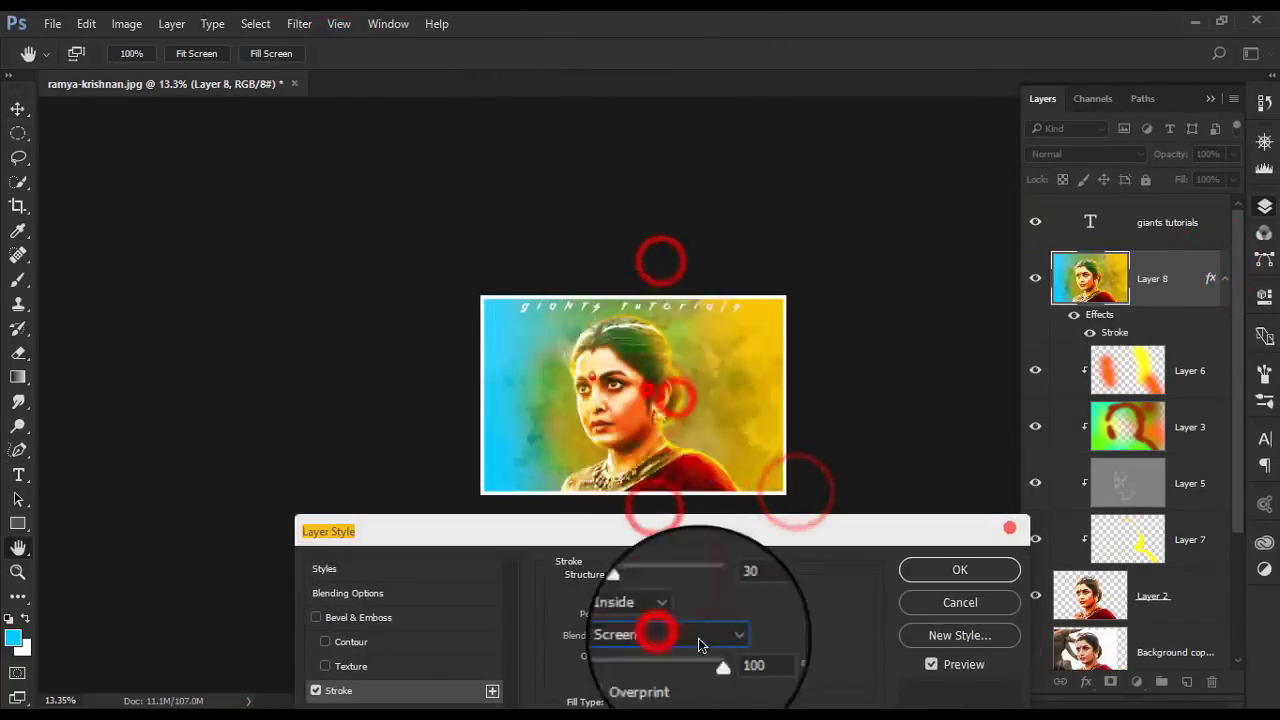
pyautogui.click(645, 640)
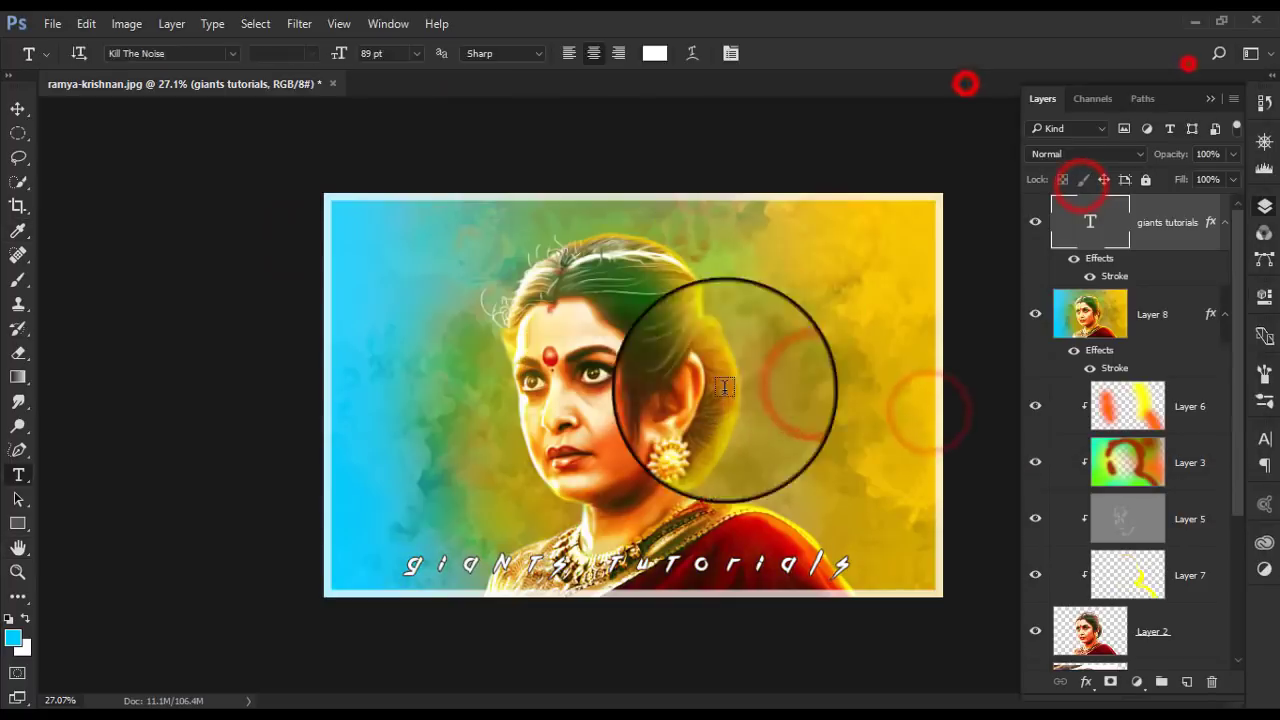
pyautogui.scroll(-1, 739, 412)
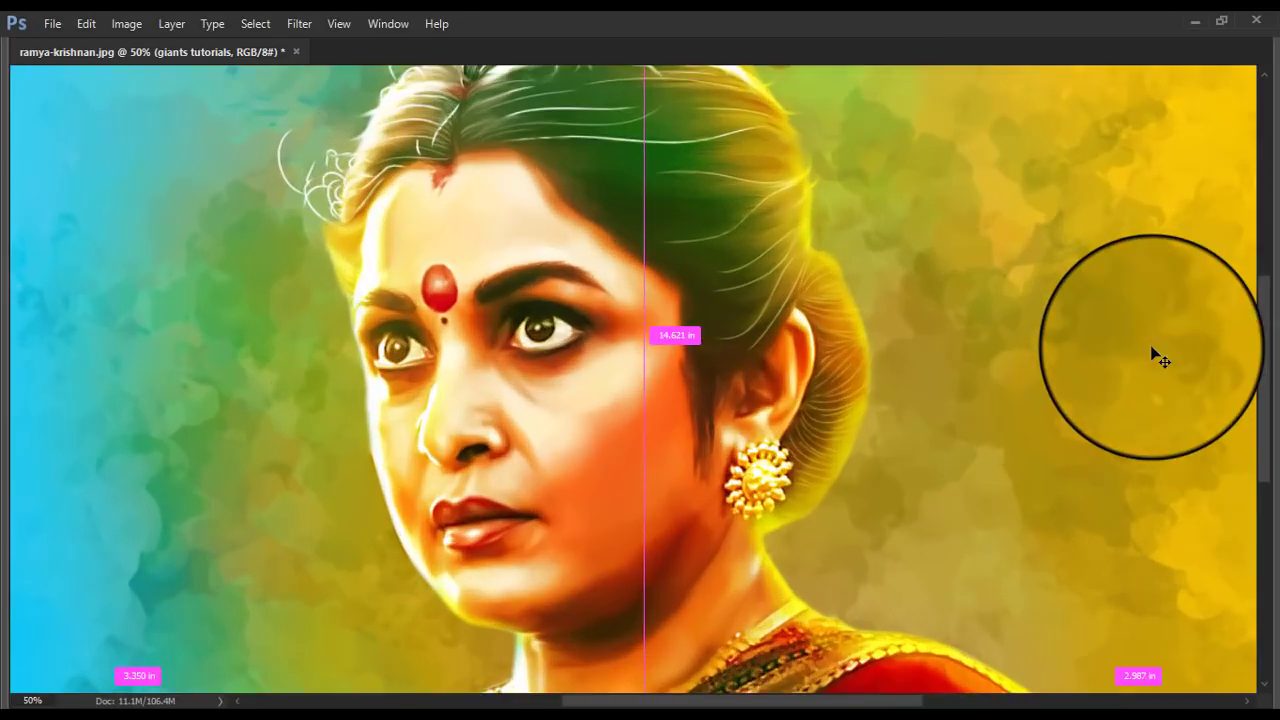
pyautogui.hotkey('ctrl', '+')
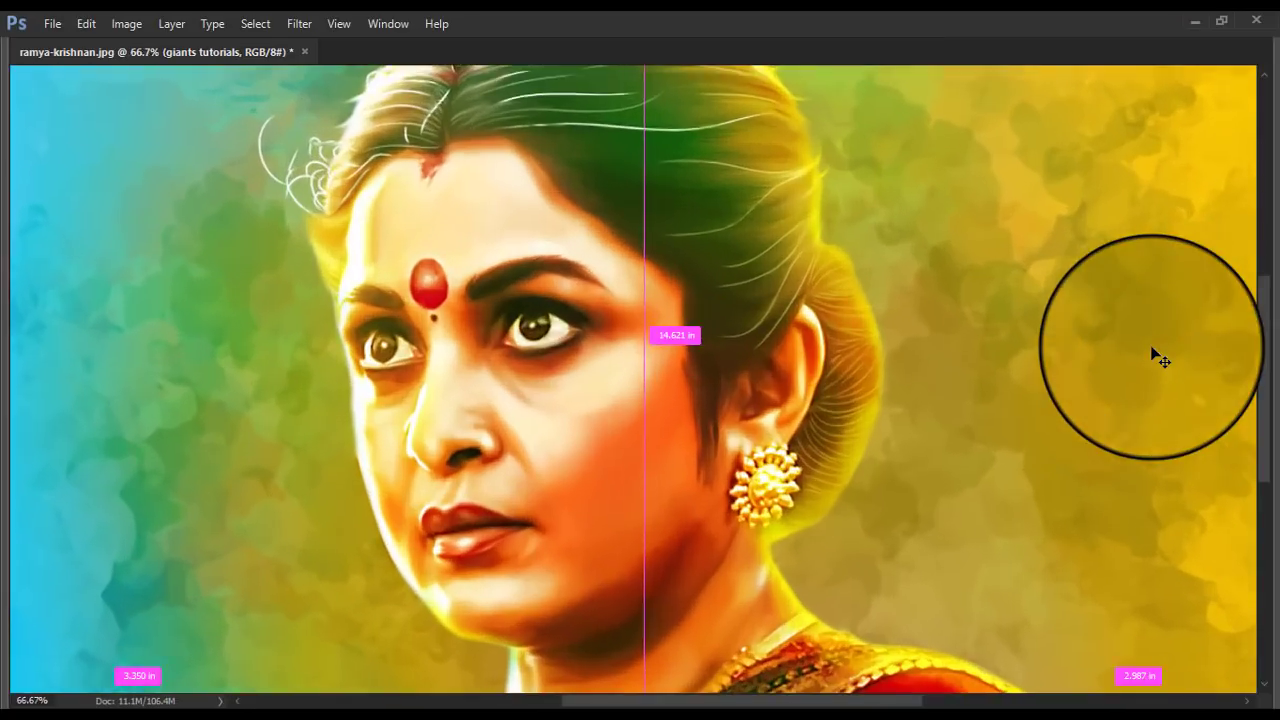